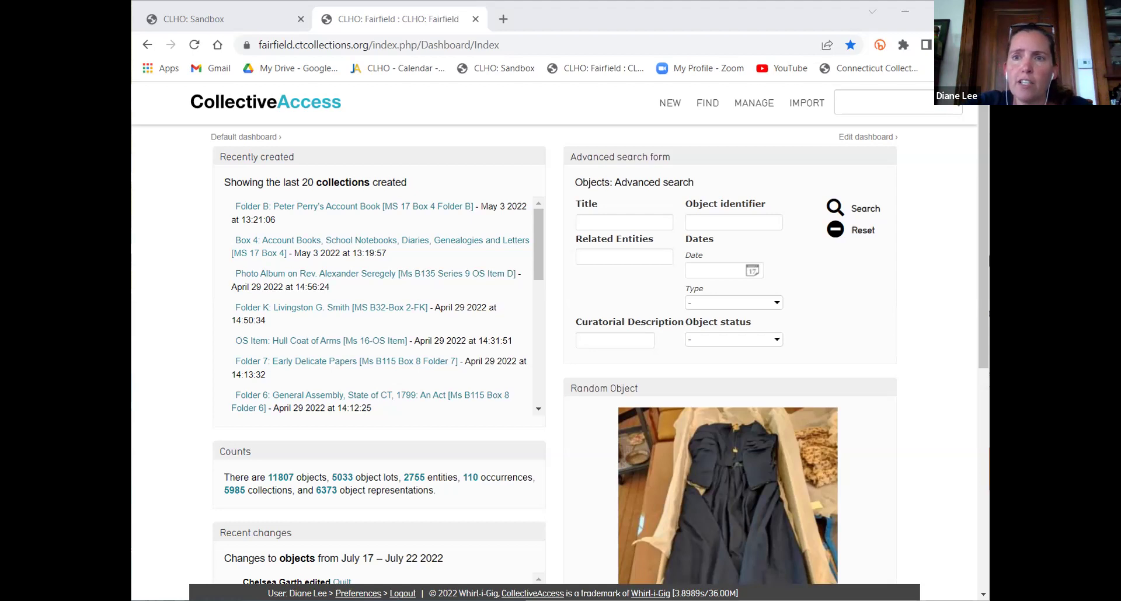
Log in to the CLHO: Sandbox site, then go back to the CLHO: Fairfield dashboard
{"action": "left_click", "coordinate": [435, 491]}
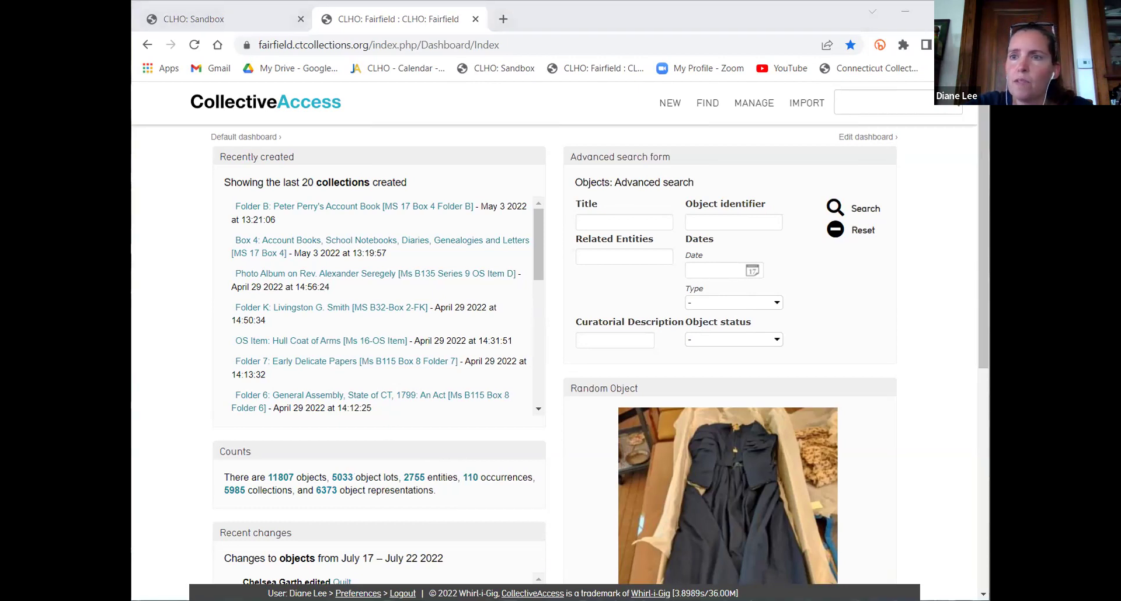
{"action": "left_click", "coordinate": [174, 400]}
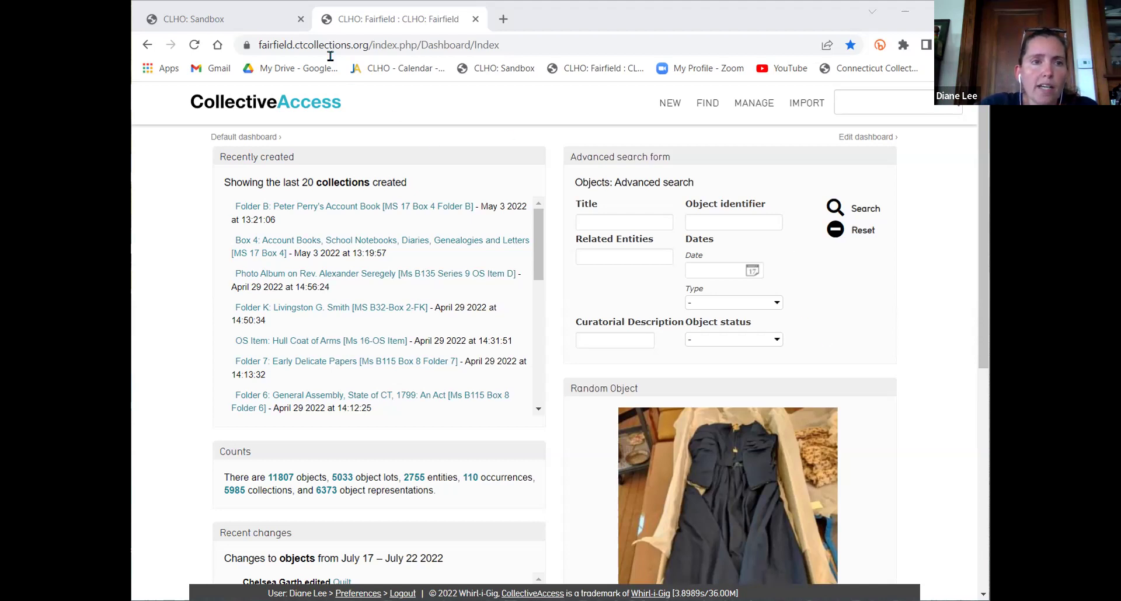
{"action": "left_click", "coordinate": [250, 19]}
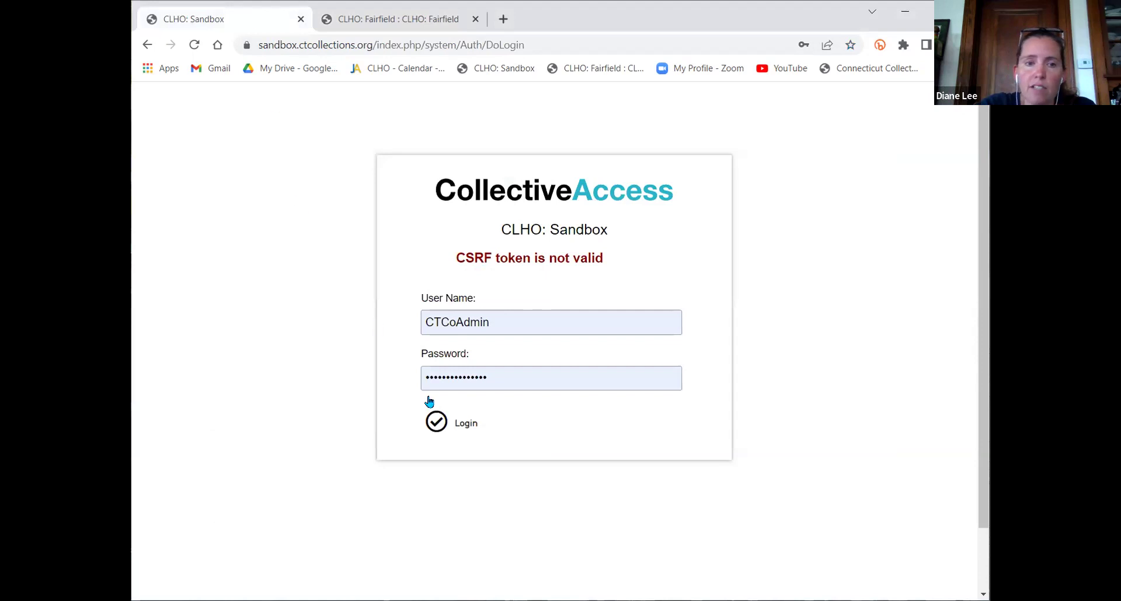
{"action": "left_click", "coordinate": [444, 418]}
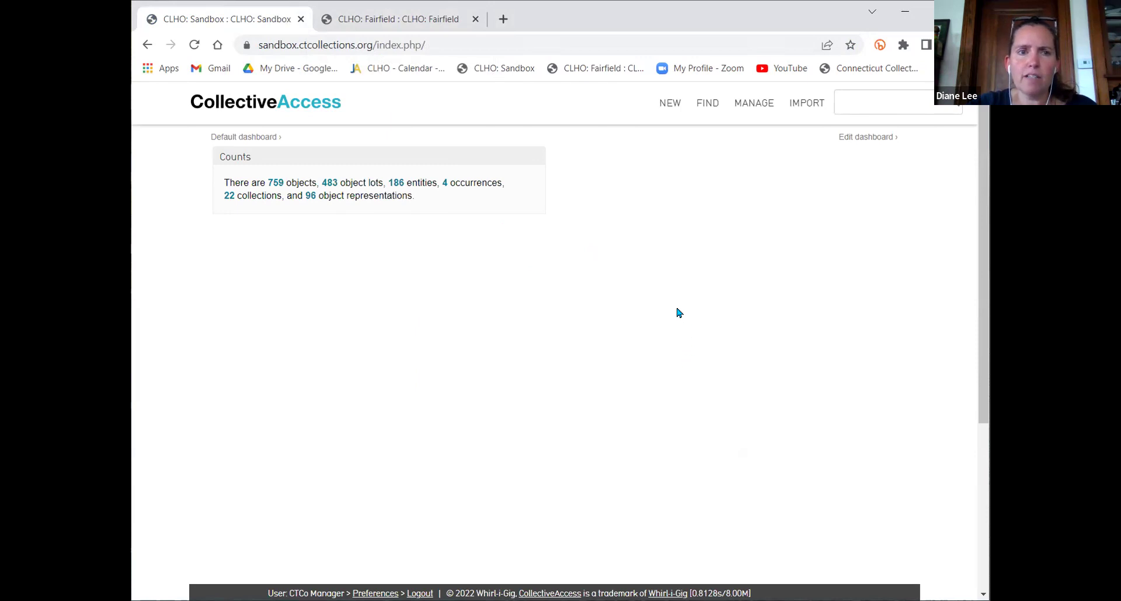
{"action": "left_click", "coordinate": [388, 24]}
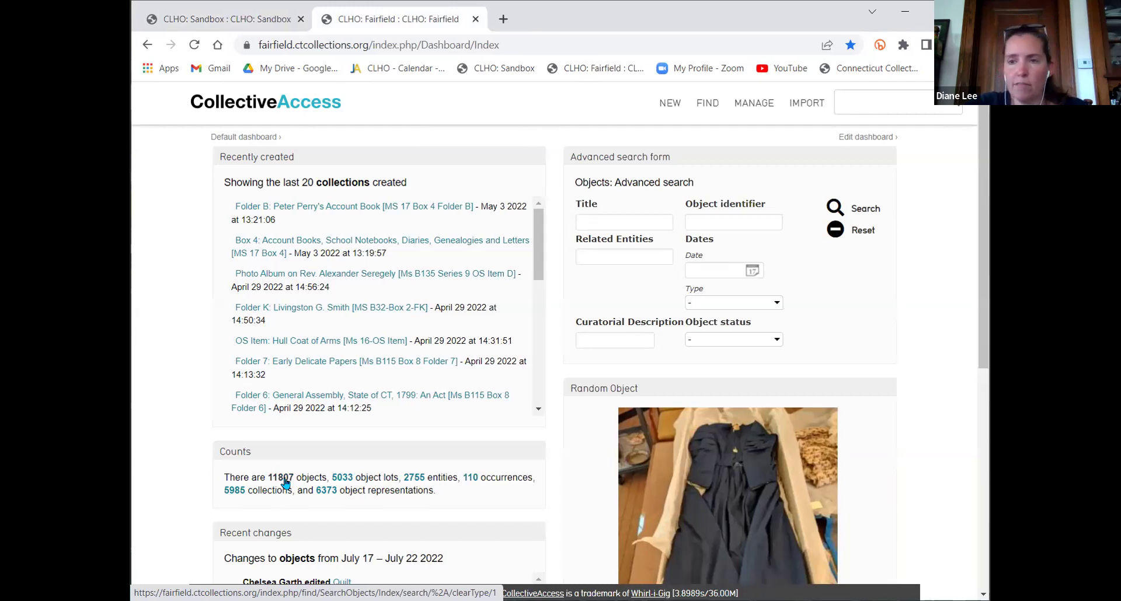
List all 11807 Fairfield objects in search results, then switch to the Sandbox dashboard
{"action": "left_click", "coordinate": [285, 482]}
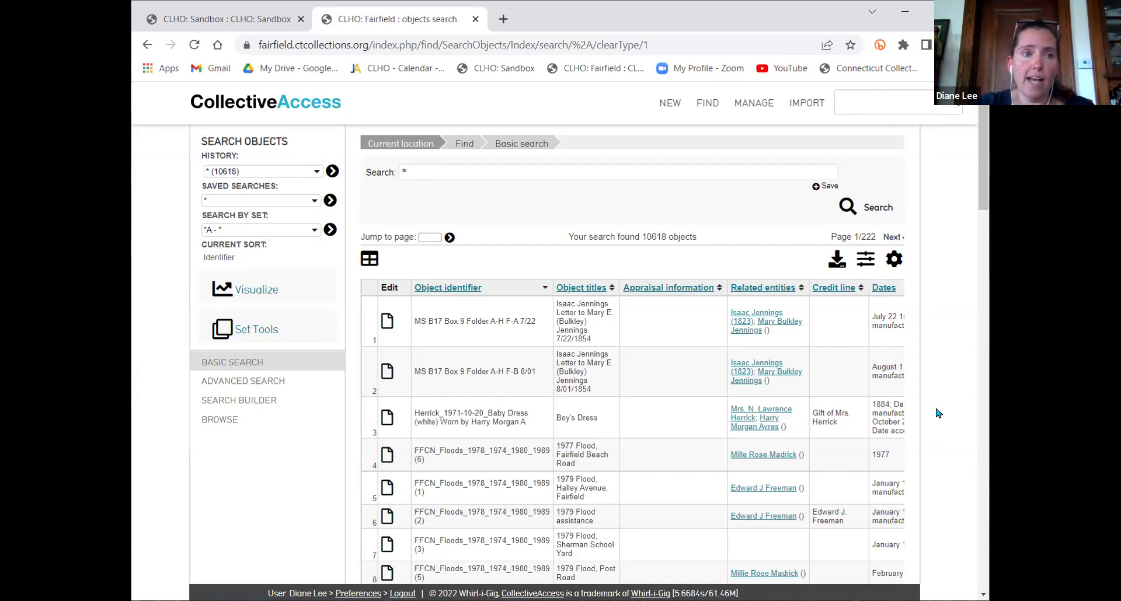
{"action": "key", "text": "ctrl+Tab"}
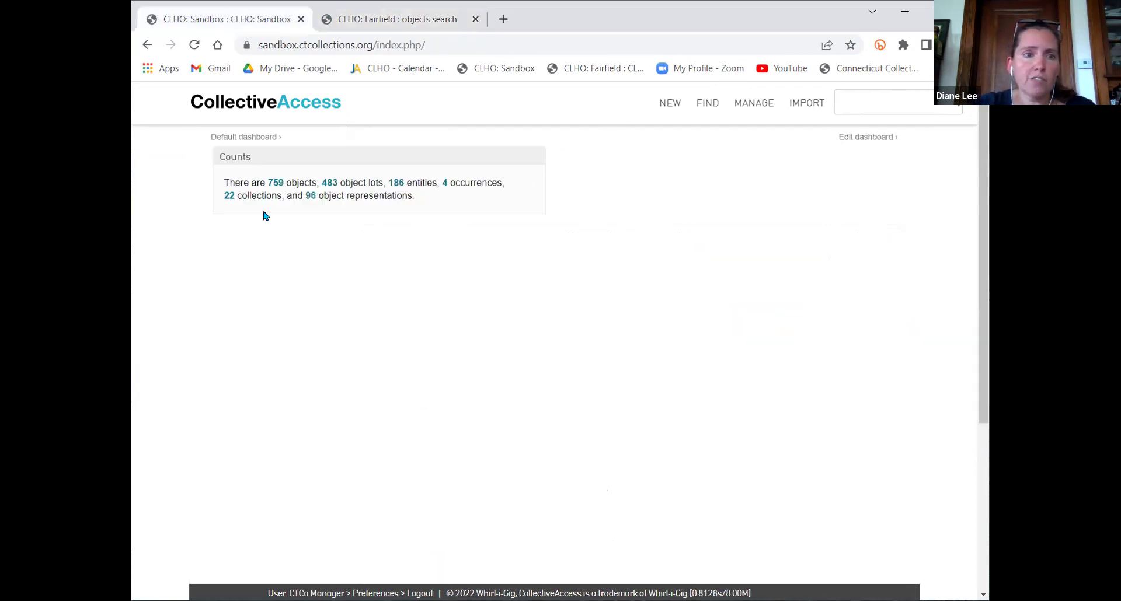
List all 759 Sandbox objects, keeping the Test accession display unchanged
{"action": "left_click", "coordinate": [276, 186]}
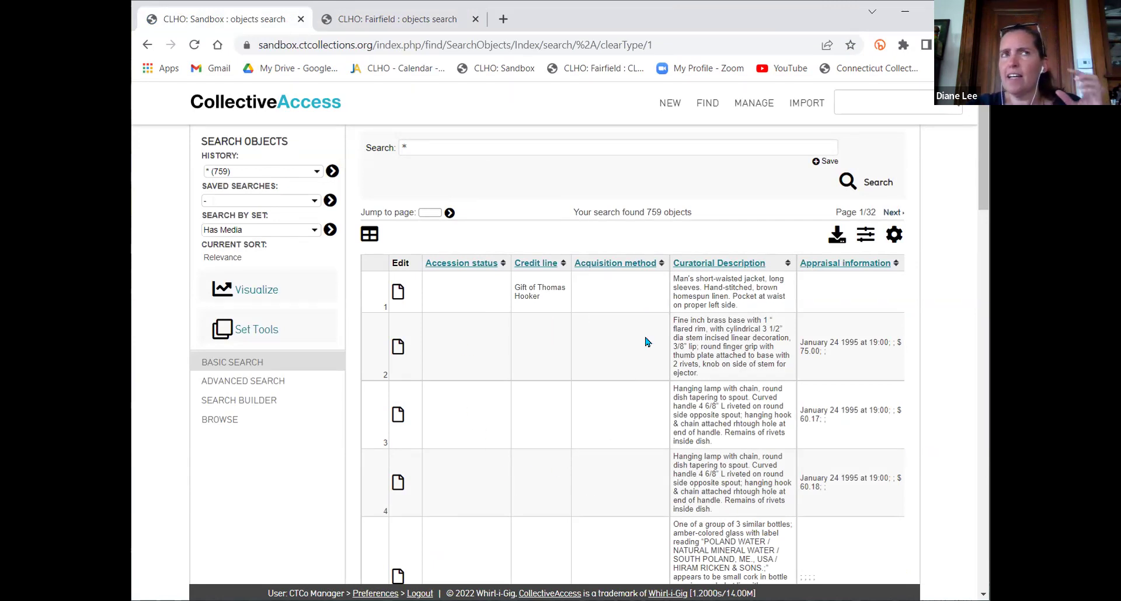
{"action": "left_click", "coordinate": [894, 236]}
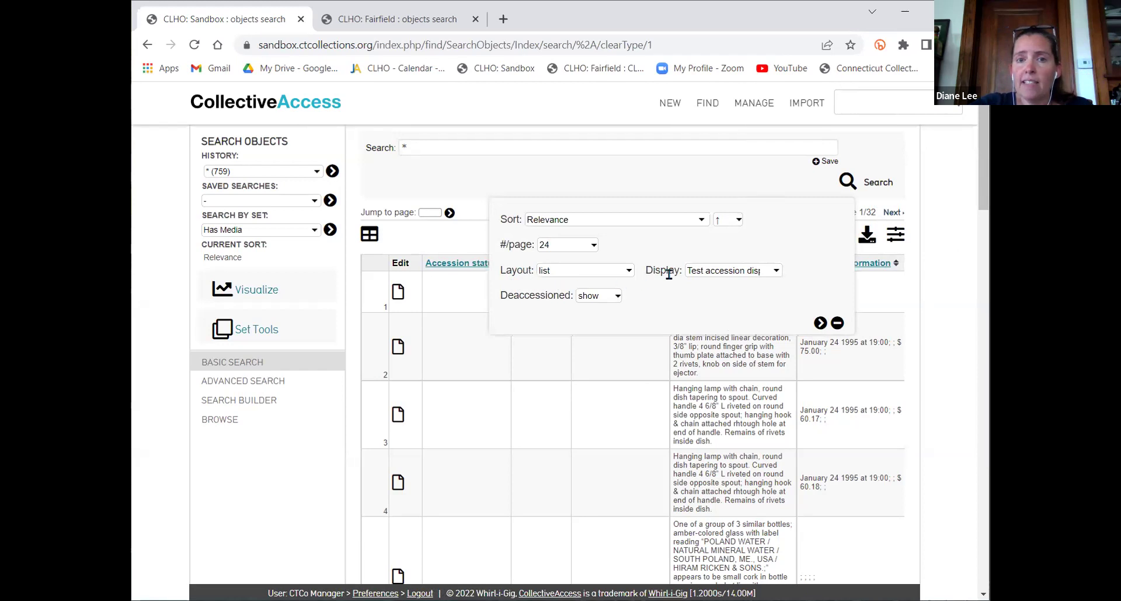
{"action": "left_click", "coordinate": [769, 275]}
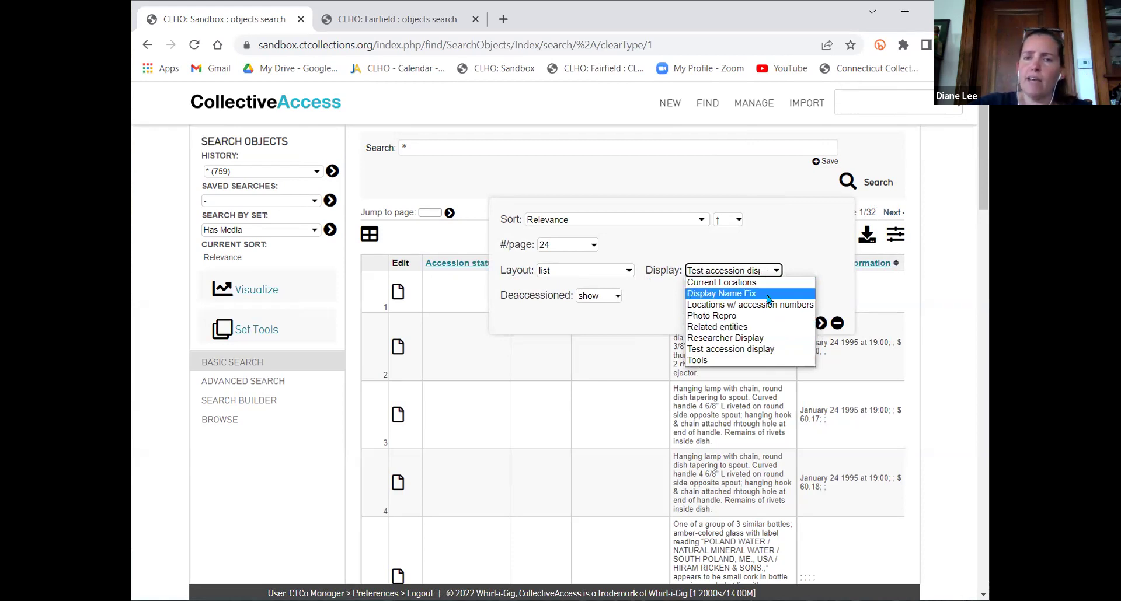
{"action": "left_click", "coordinate": [777, 243]}
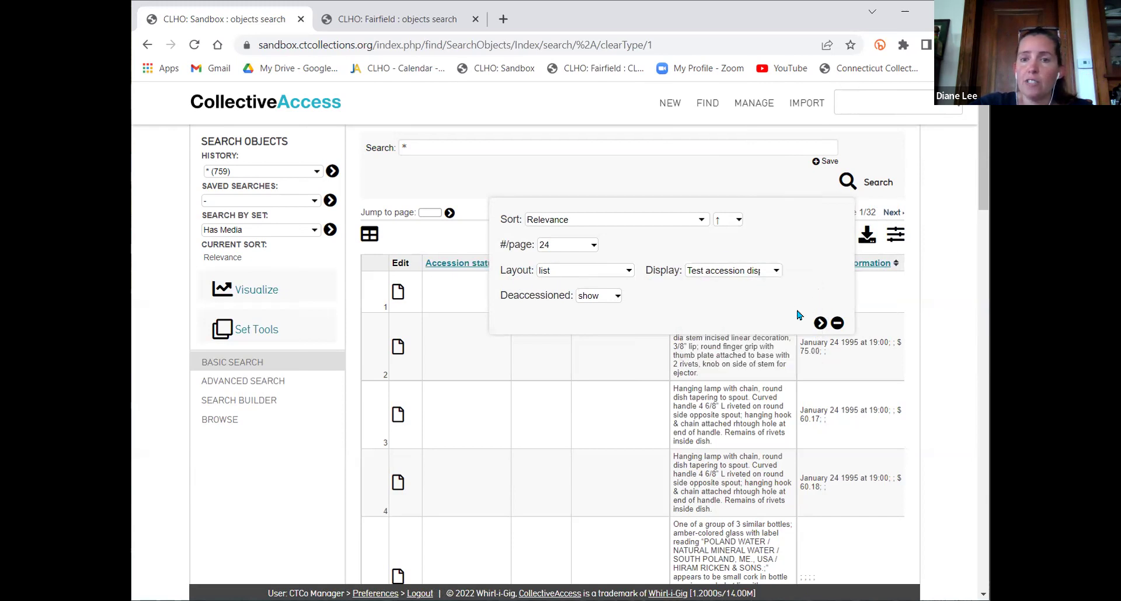
{"action": "left_click", "coordinate": [820, 322]}
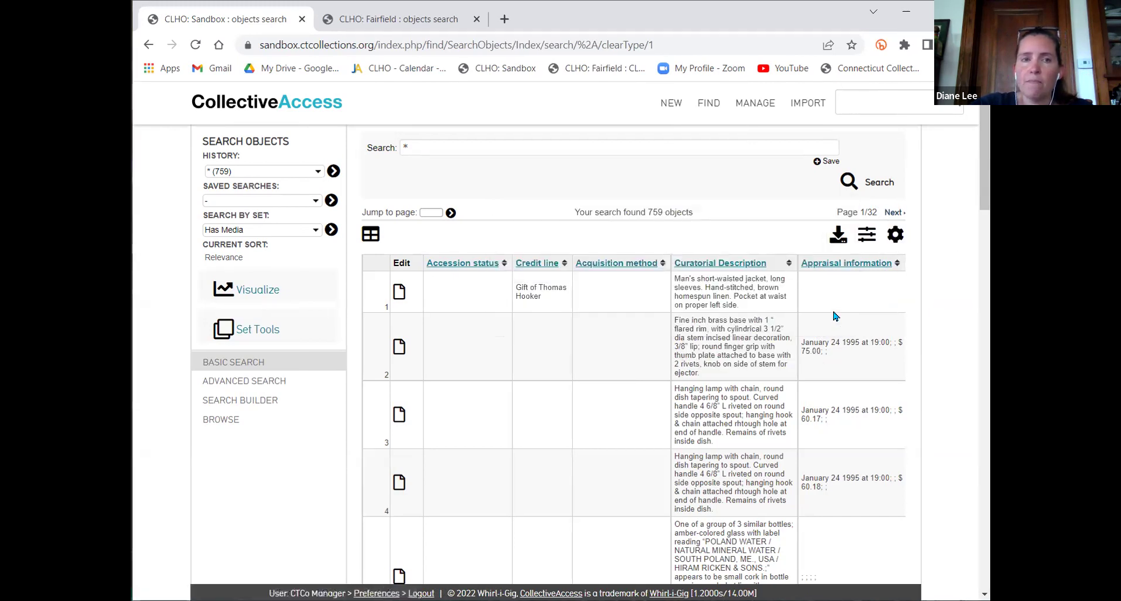
Show the Fairfield object results with the General Object Report display
{"action": "left_click", "coordinate": [369, 23]}
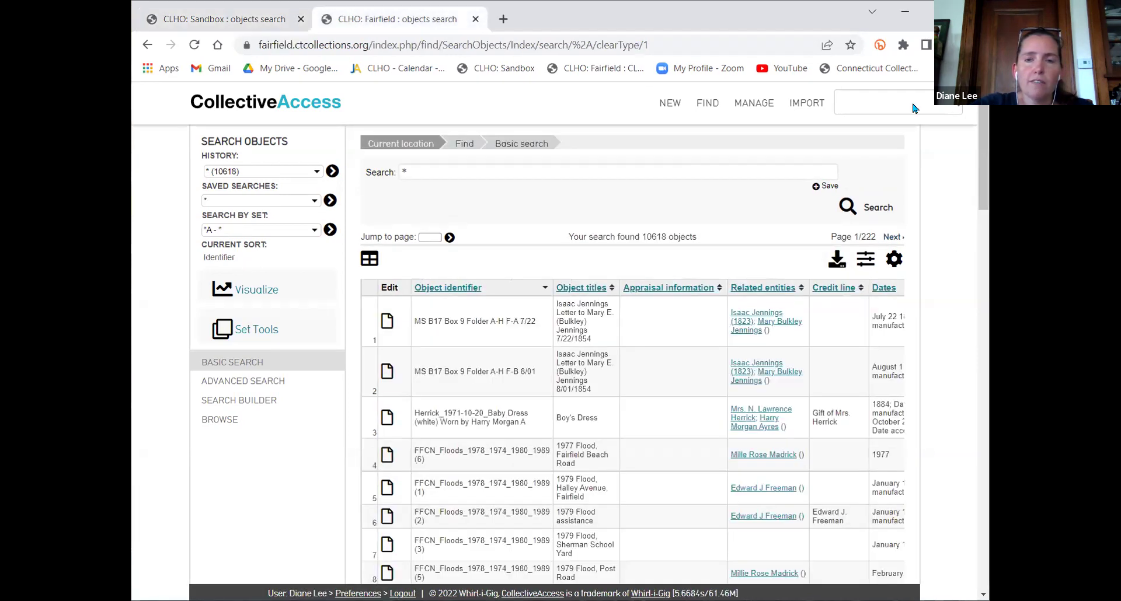
{"action": "left_click", "coordinate": [866, 258]}
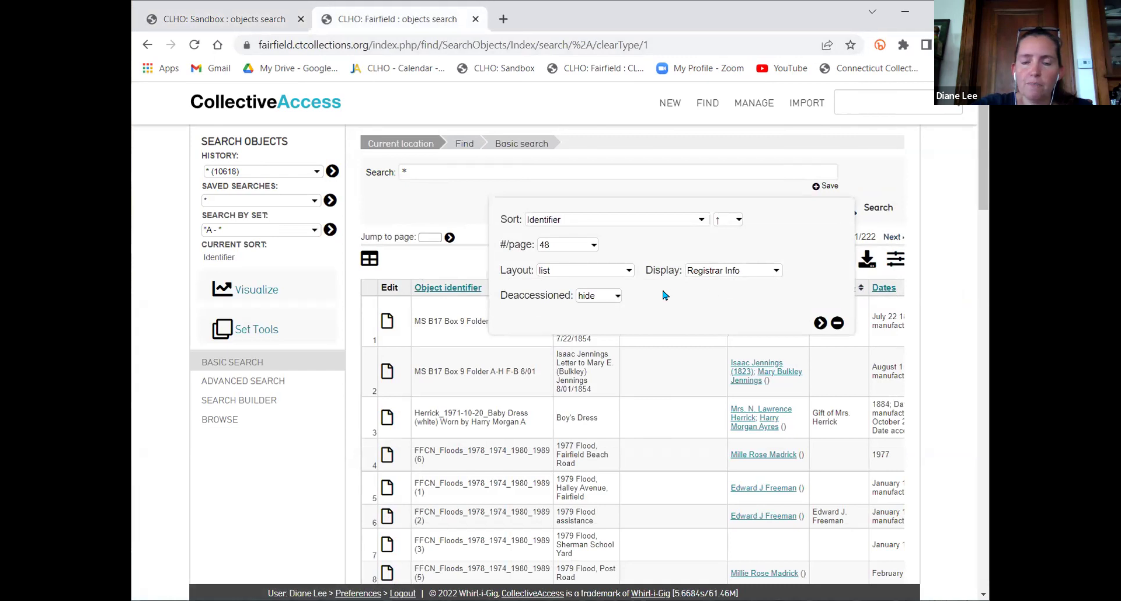
{"action": "left_click", "coordinate": [724, 276]}
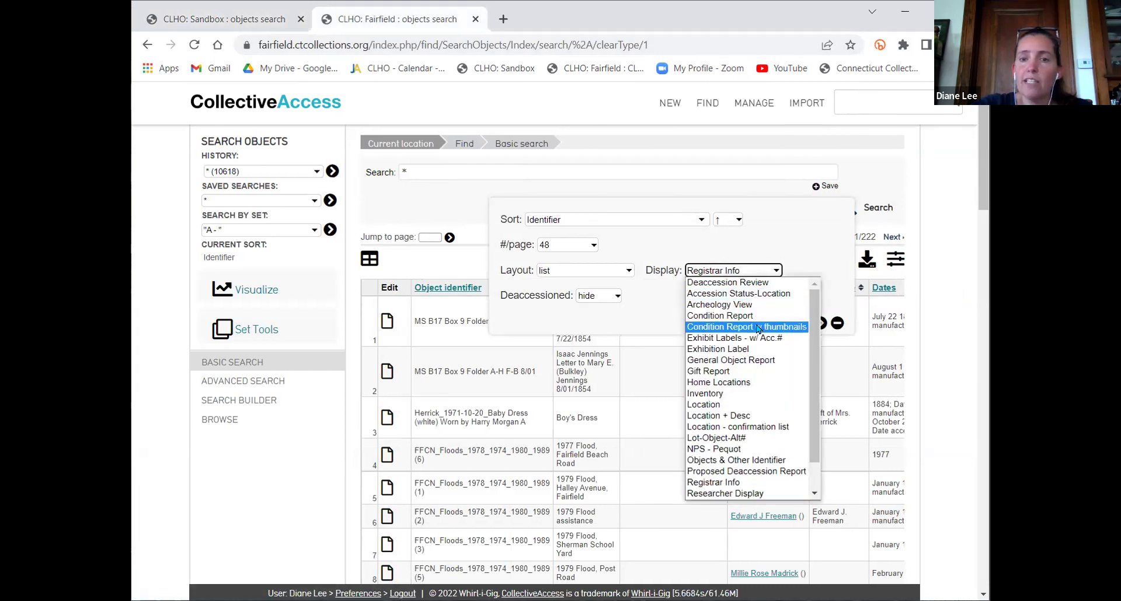
{"action": "scroll", "coordinate": [758, 329], "scroll_direction": "down", "scroll_amount": 1}
{"action": "scroll", "coordinate": [766, 391], "scroll_direction": "up", "scroll_amount": 1}
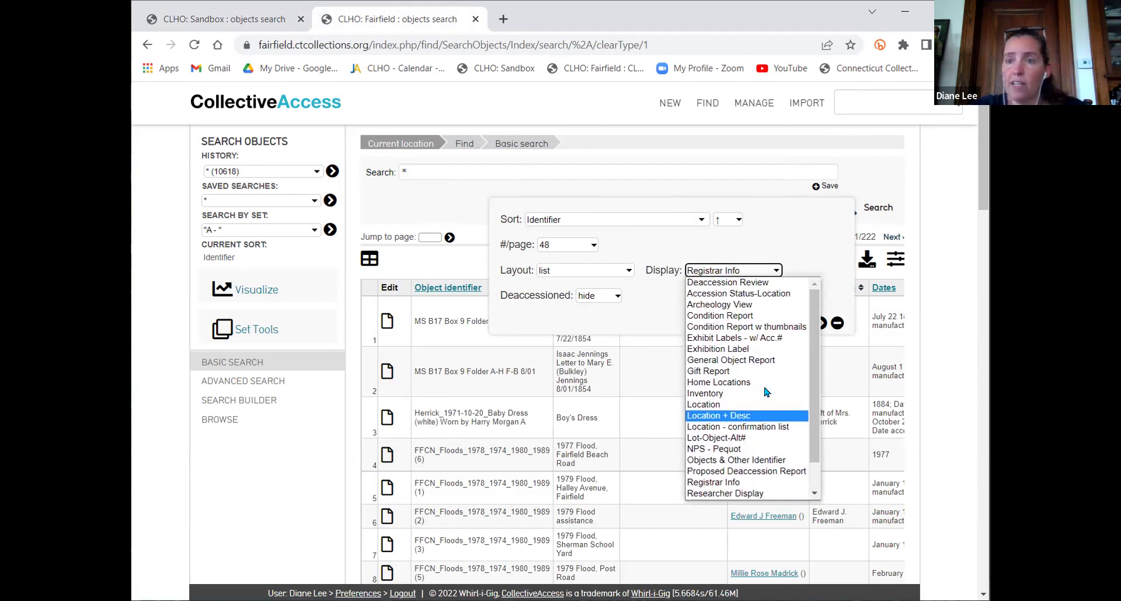
{"action": "scroll", "coordinate": [766, 392], "scroll_direction": "down", "scroll_amount": 1}
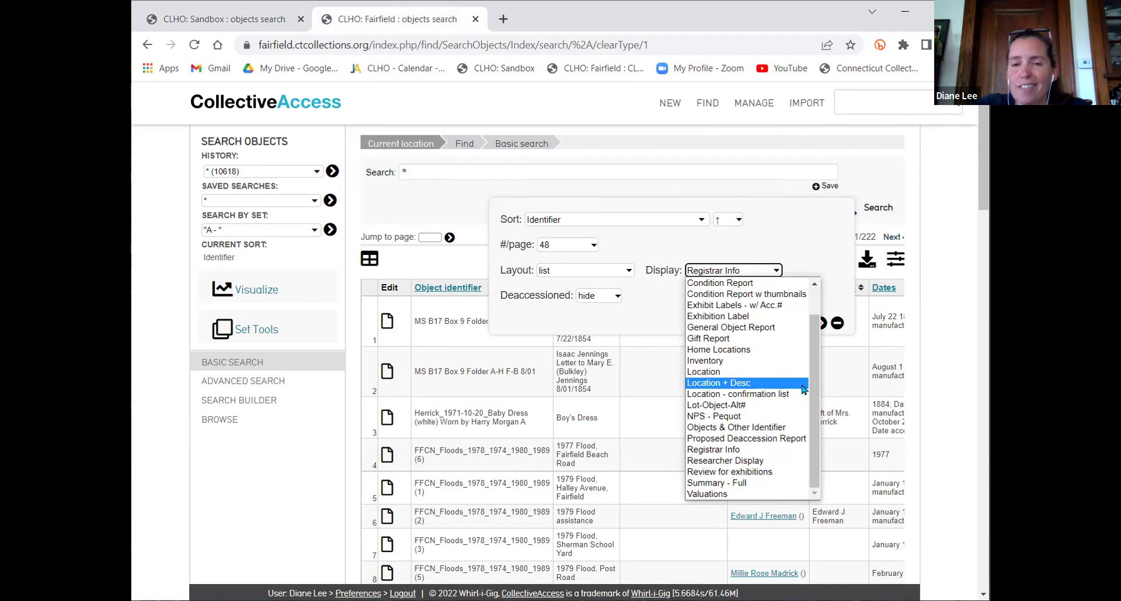
{"action": "scroll", "coordinate": [803, 389], "scroll_direction": "up", "scroll_amount": 1}
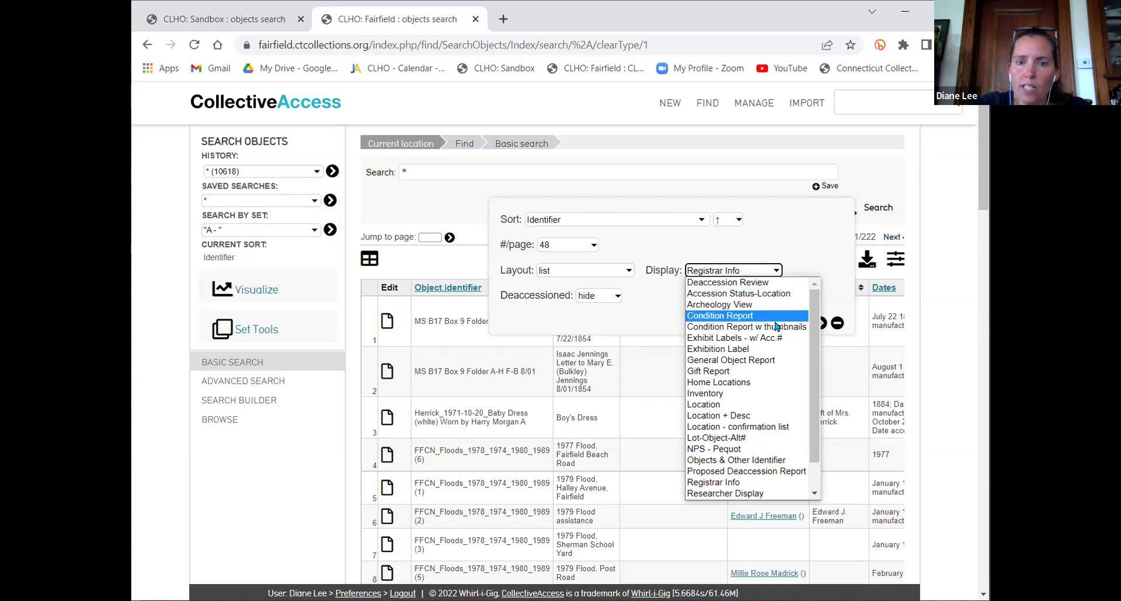
{"action": "left_click", "coordinate": [767, 362]}
{"action": "left_click", "coordinate": [821, 324]}
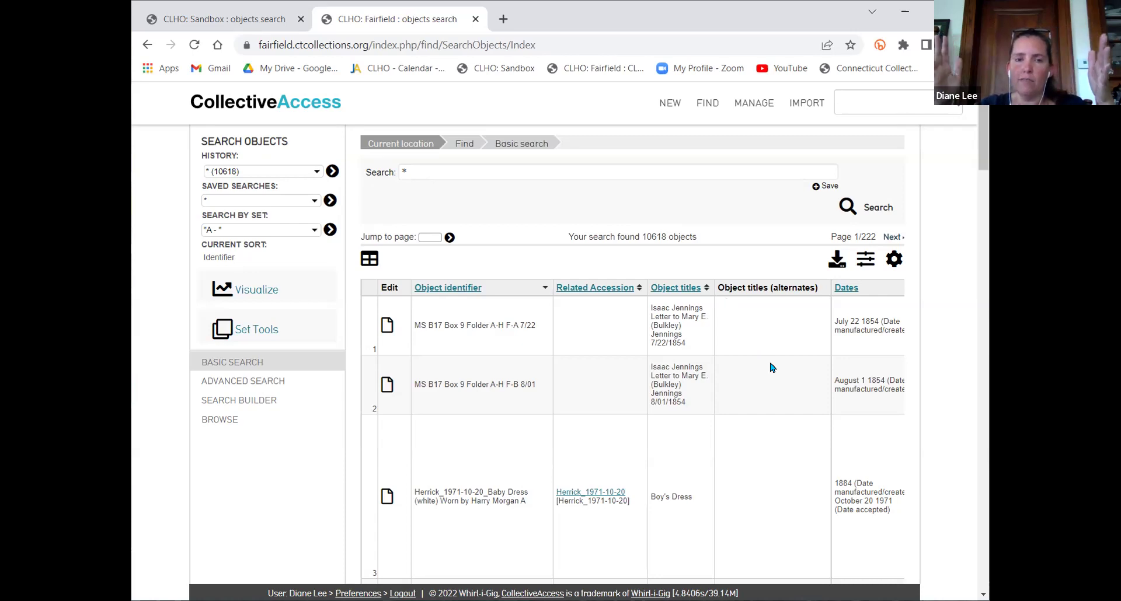
{"action": "scroll", "coordinate": [763, 385], "scroll_direction": "down", "scroll_amount": 10}
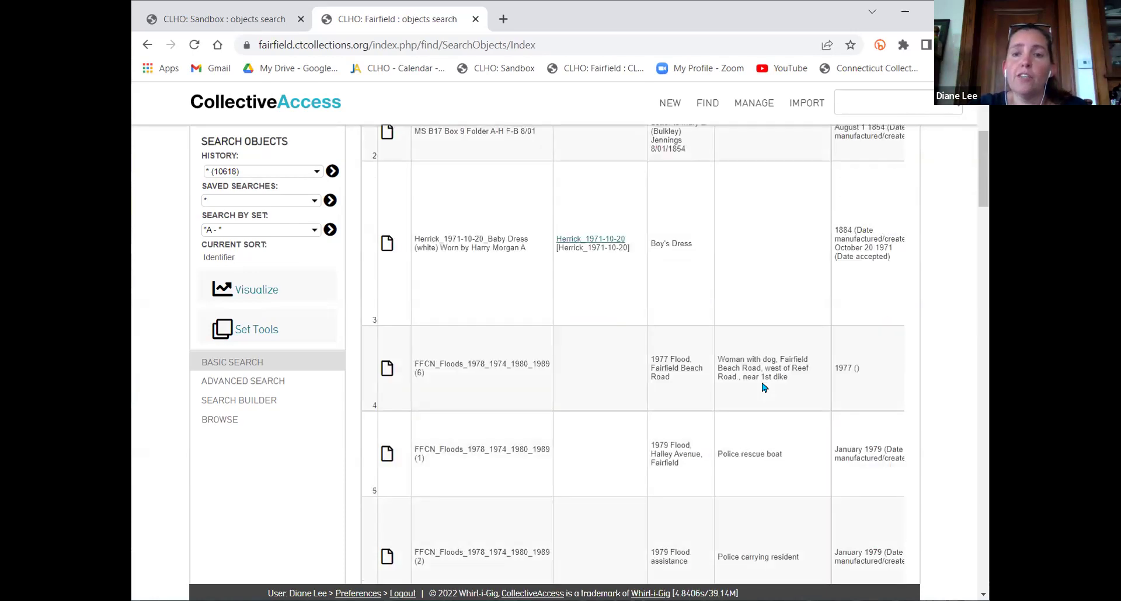
{"action": "scroll", "coordinate": [756, 399], "scroll_direction": "down", "scroll_amount": 20}
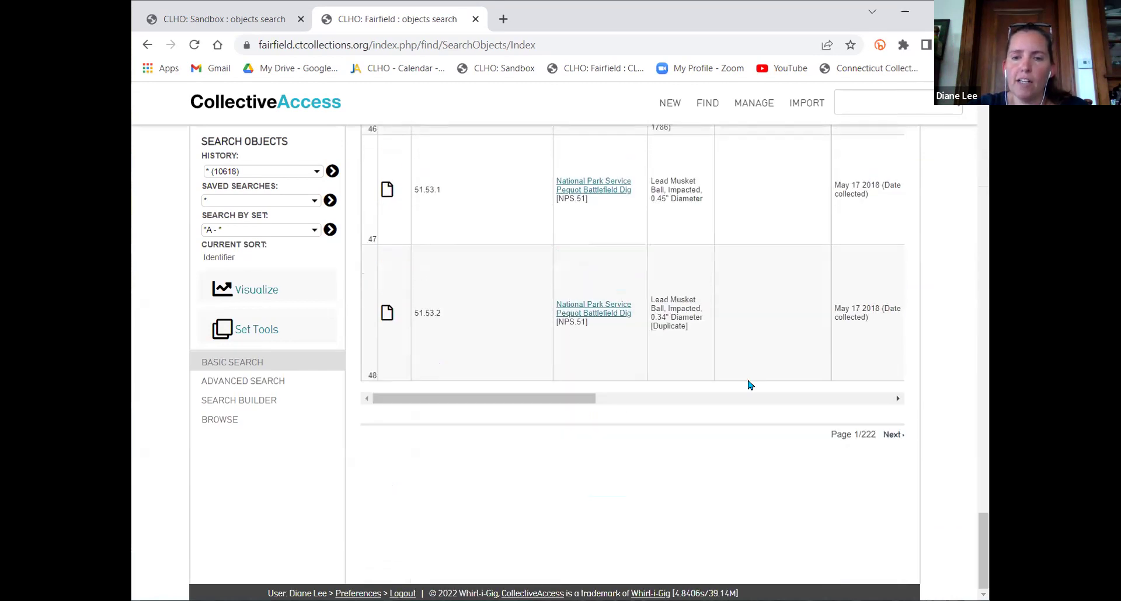
{"action": "left_click_drag", "start_coordinate": [518, 401], "coordinate": [543, 390]}
{"action": "scroll", "coordinate": [675, 406], "scroll_direction": "up", "scroll_amount": 15}
{"action": "scroll", "coordinate": [674, 407], "scroll_direction": "up", "scroll_amount": 10}
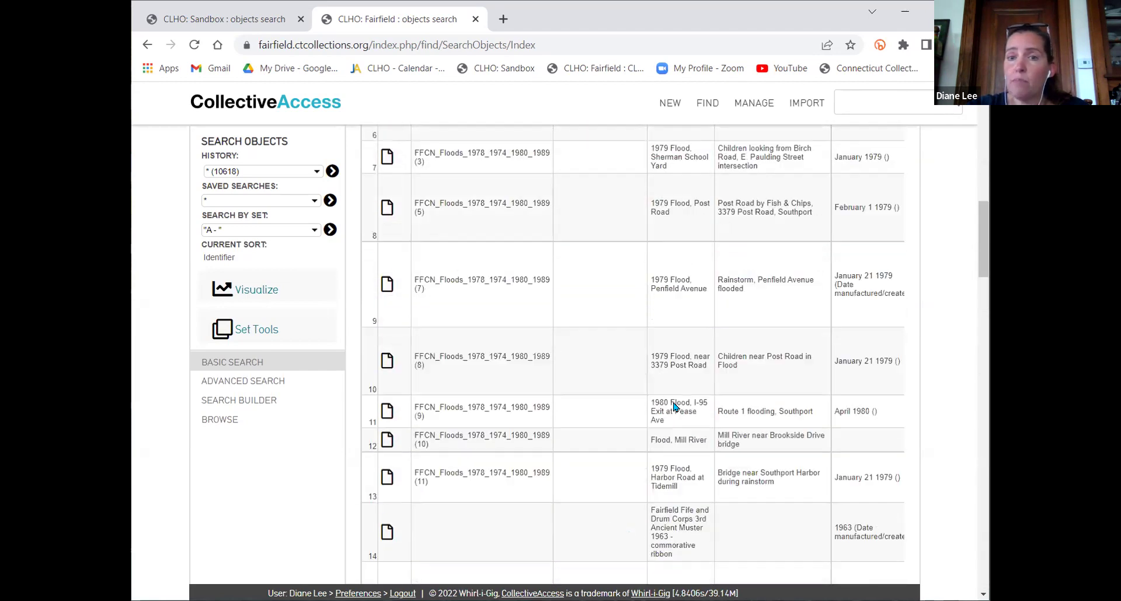
{"action": "scroll", "coordinate": [623, 449], "scroll_direction": "right", "scroll_amount": 6}
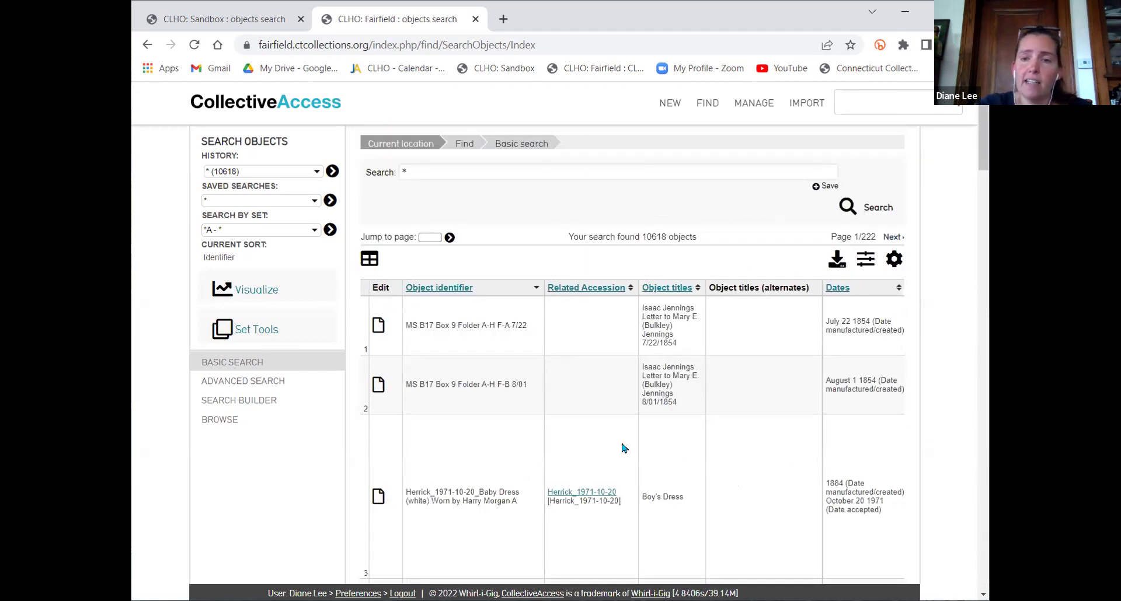
{"action": "scroll", "coordinate": [624, 448], "scroll_direction": "right", "scroll_amount": 5}
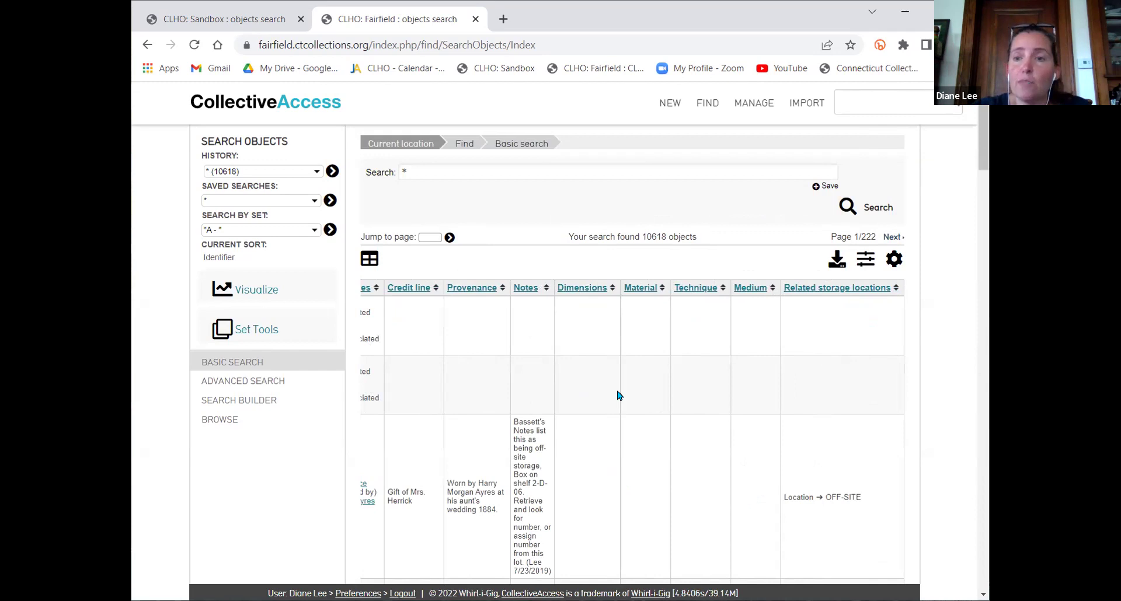
{"action": "scroll", "coordinate": [619, 395], "scroll_direction": "left", "scroll_amount": 10}
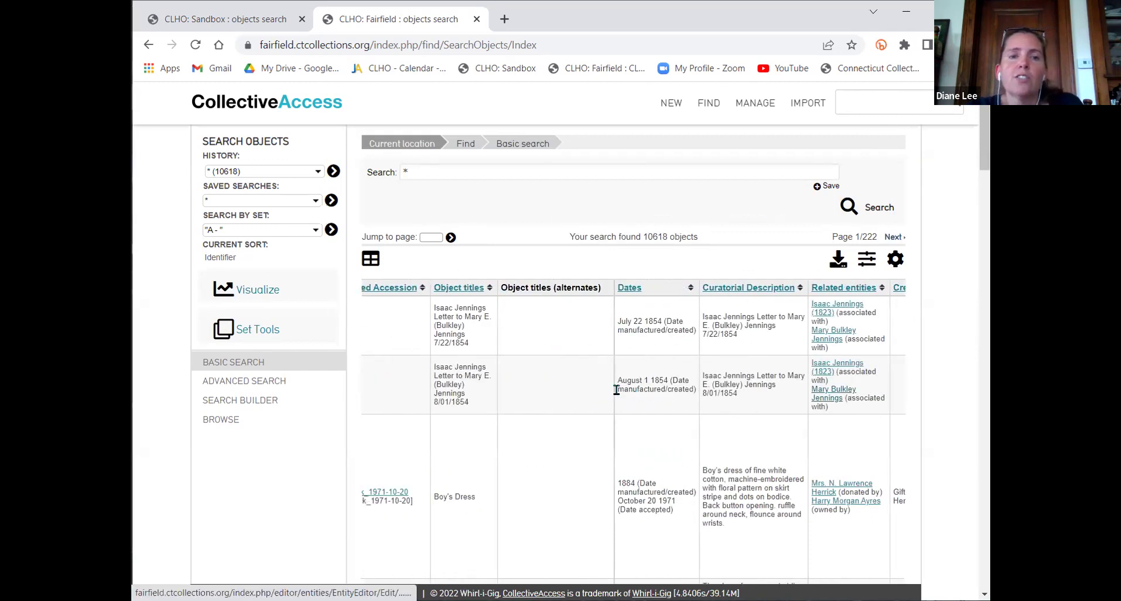
{"action": "scroll", "coordinate": [617, 390], "scroll_direction": "left", "scroll_amount": 5}
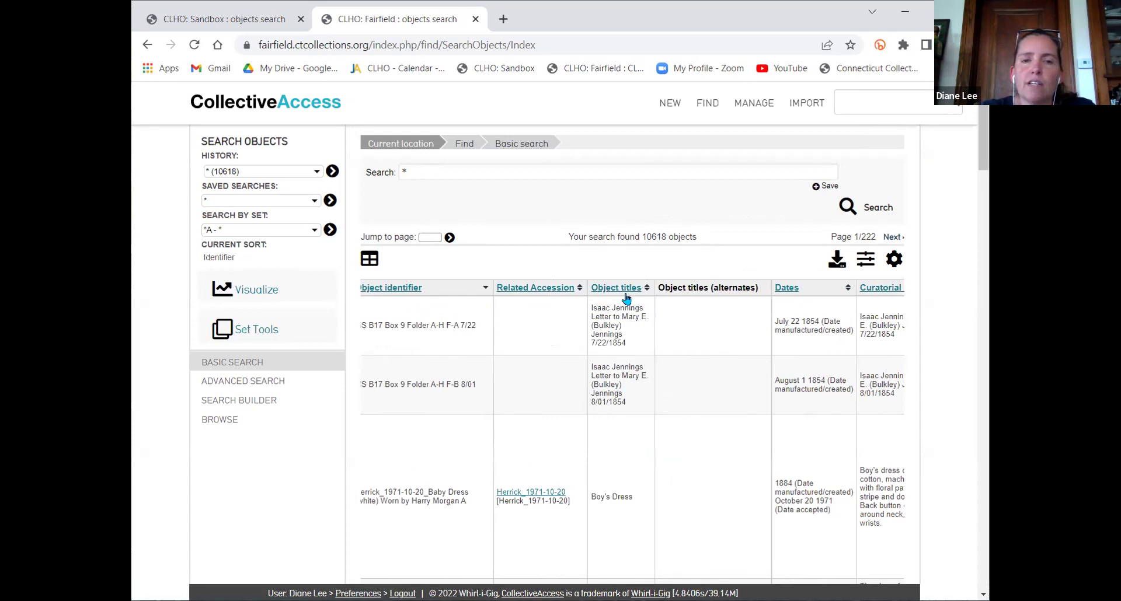
{"action": "scroll", "coordinate": [719, 307], "scroll_direction": "right", "scroll_amount": 10}
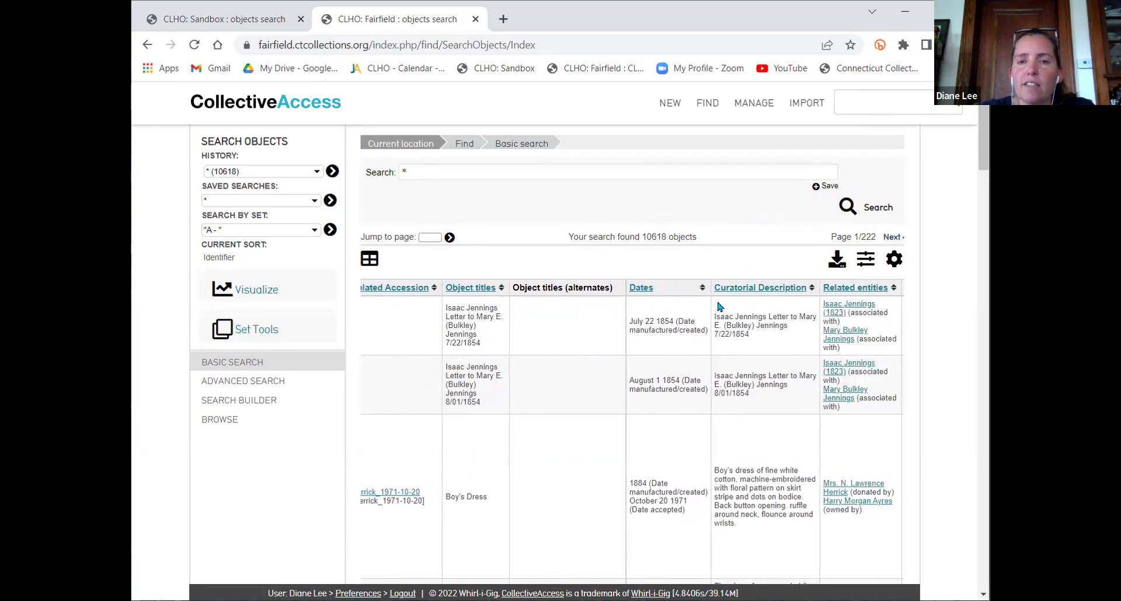
{"action": "scroll", "coordinate": [719, 306], "scroll_direction": "right", "scroll_amount": 4}
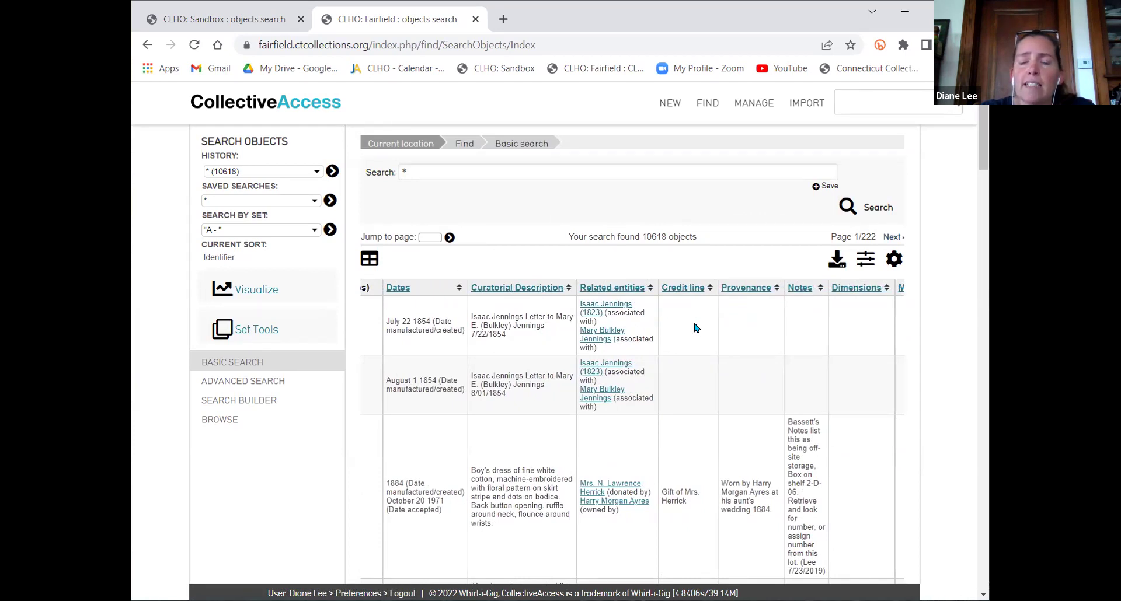
{"action": "scroll", "coordinate": [699, 328], "scroll_direction": "right", "scroll_amount": 9}
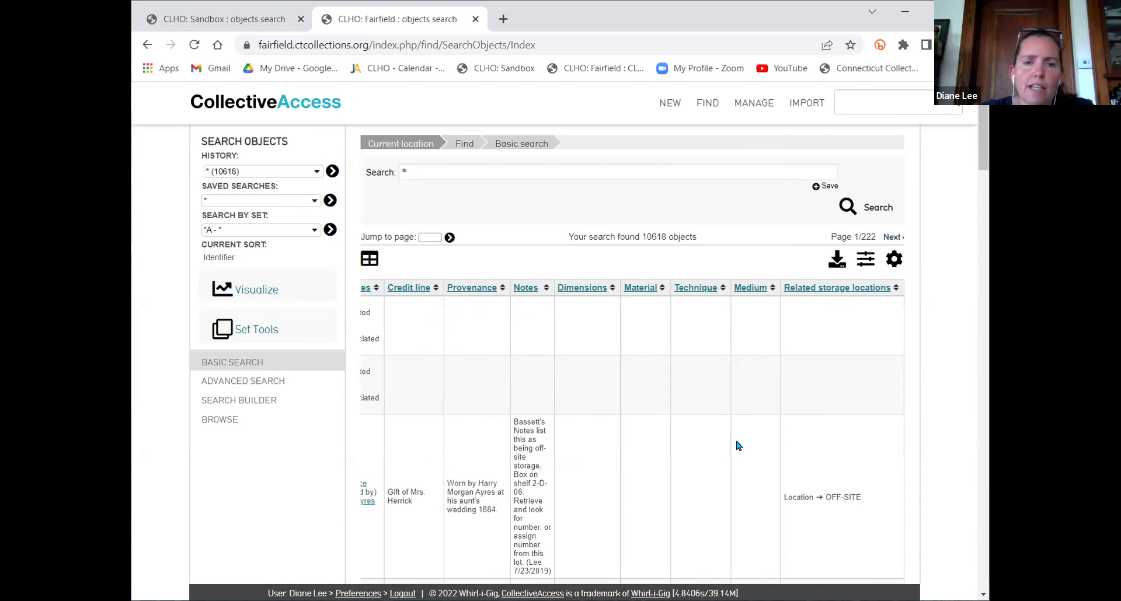
{"action": "scroll", "coordinate": [525, 360], "scroll_direction": "left", "scroll_amount": 10}
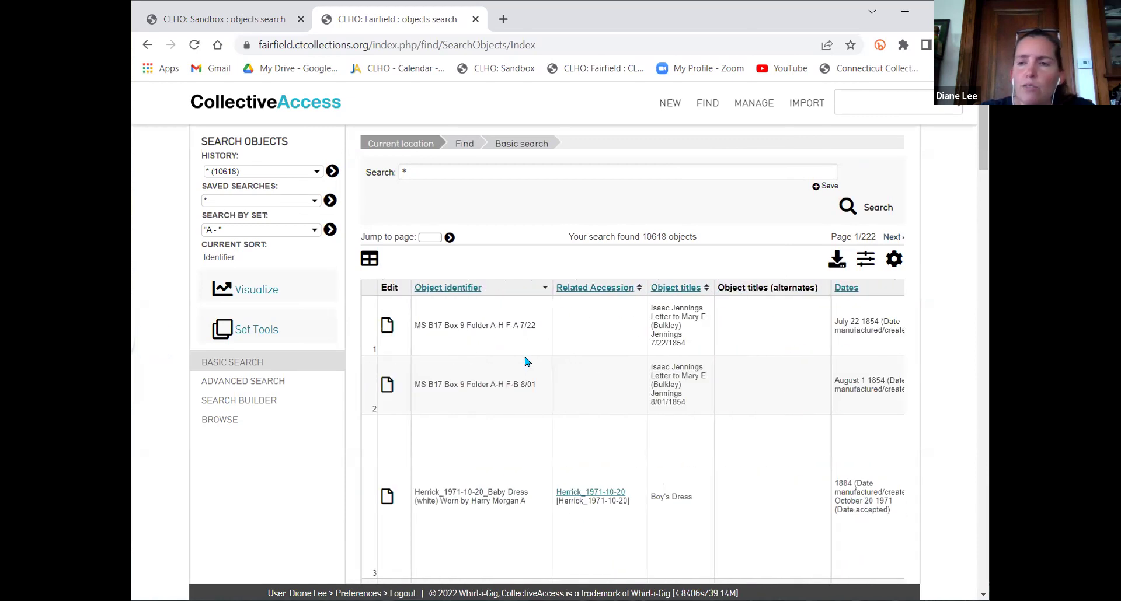
{"action": "scroll", "coordinate": [525, 360], "scroll_direction": "right", "scroll_amount": 5}
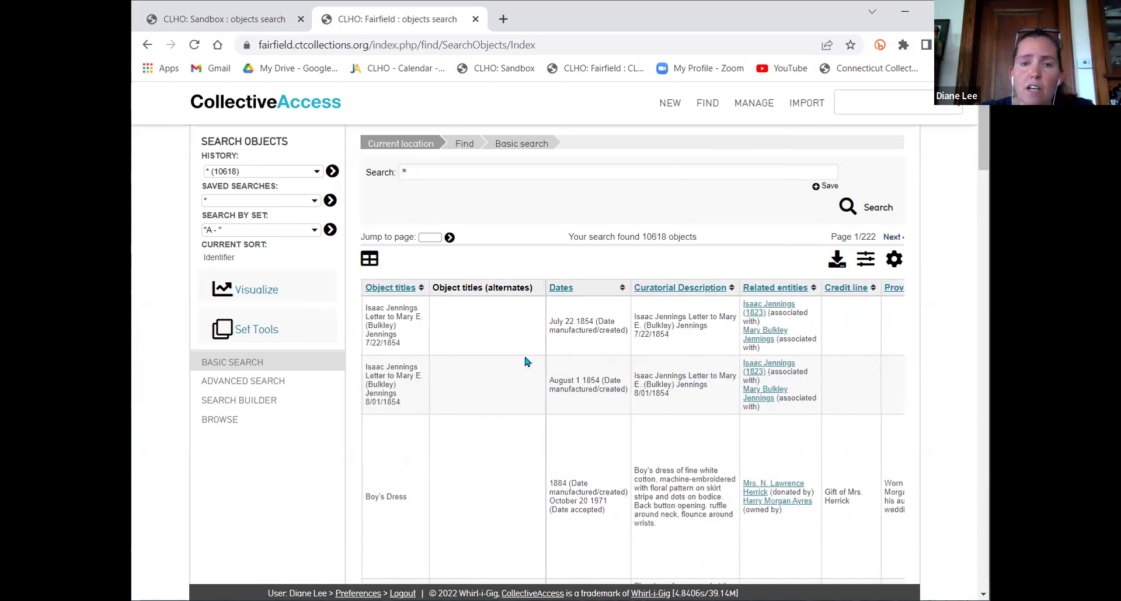
{"action": "scroll", "coordinate": [515, 441], "scroll_direction": "down", "scroll_amount": 7}
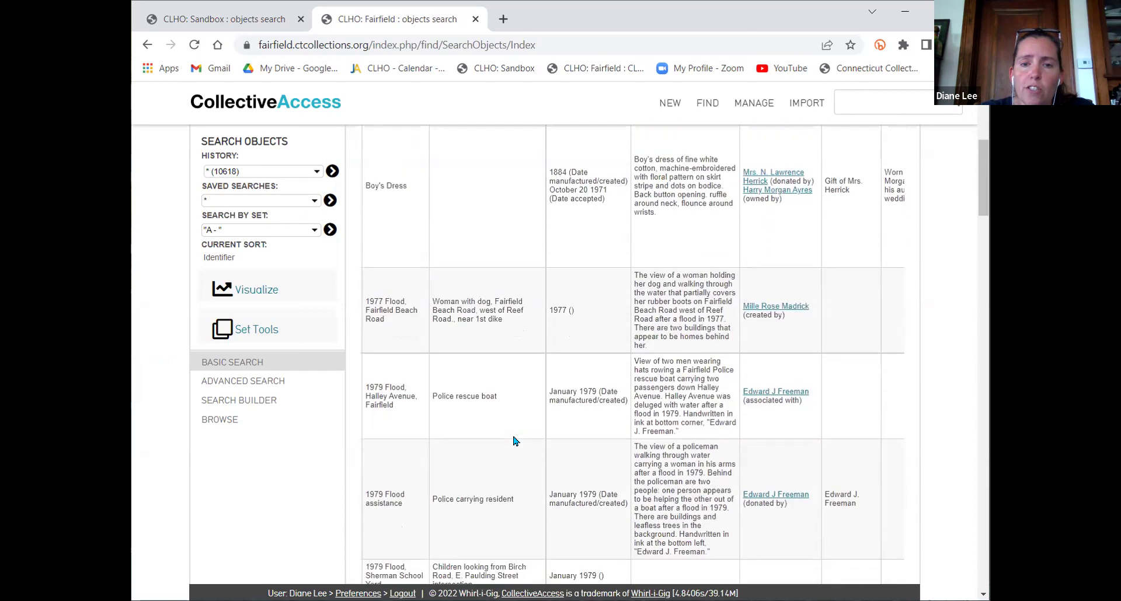
{"action": "scroll", "coordinate": [516, 441], "scroll_direction": "down", "scroll_amount": 1}
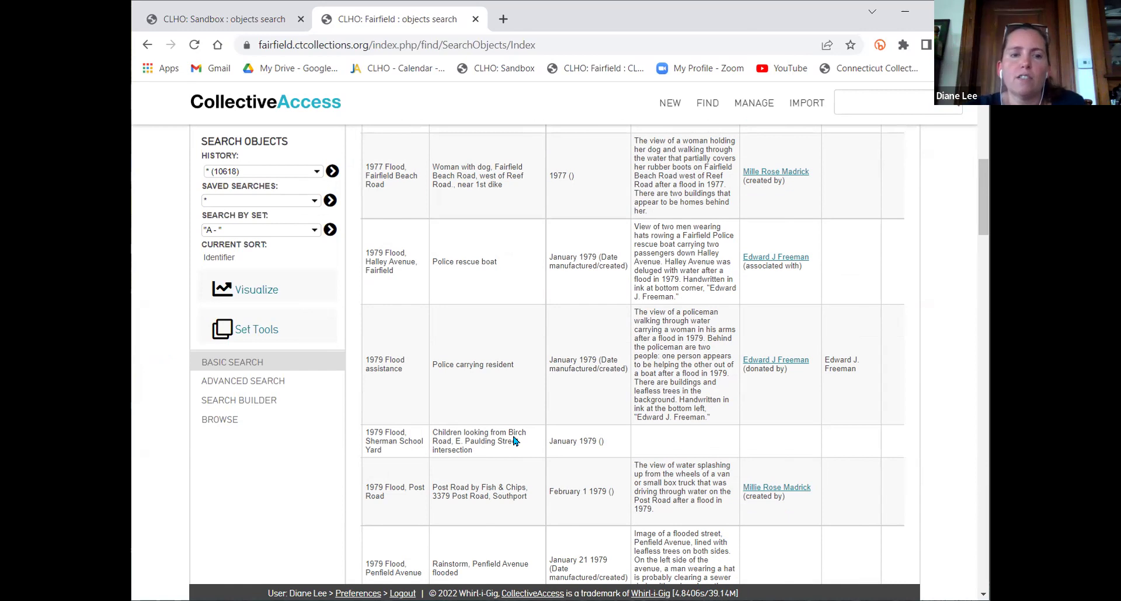
{"action": "scroll", "coordinate": [516, 441], "scroll_direction": "left", "scroll_amount": 5}
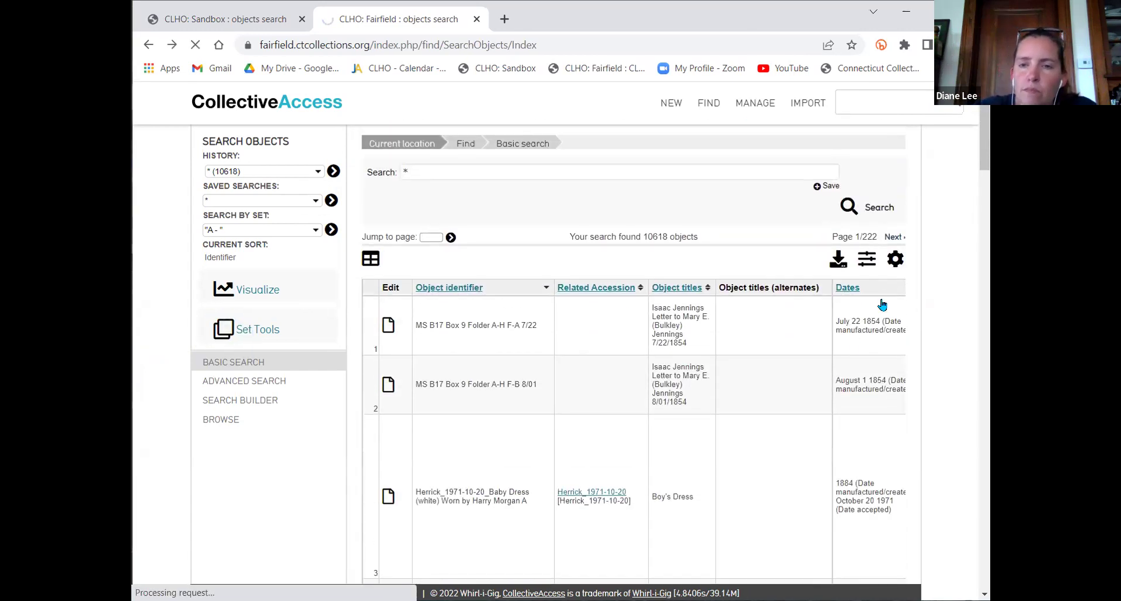
Apply the Lot-Object-Alt# display to the Fairfield results, showing lots, identifiers and credit line
{"action": "left_click", "coordinate": [894, 259]}
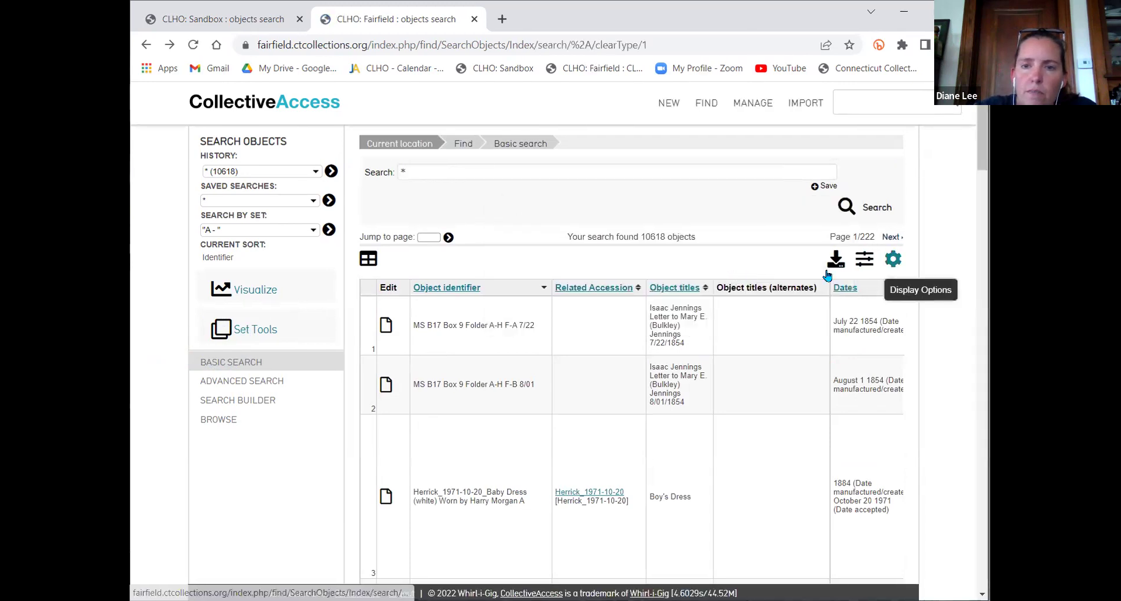
{"action": "left_click", "coordinate": [738, 271]}
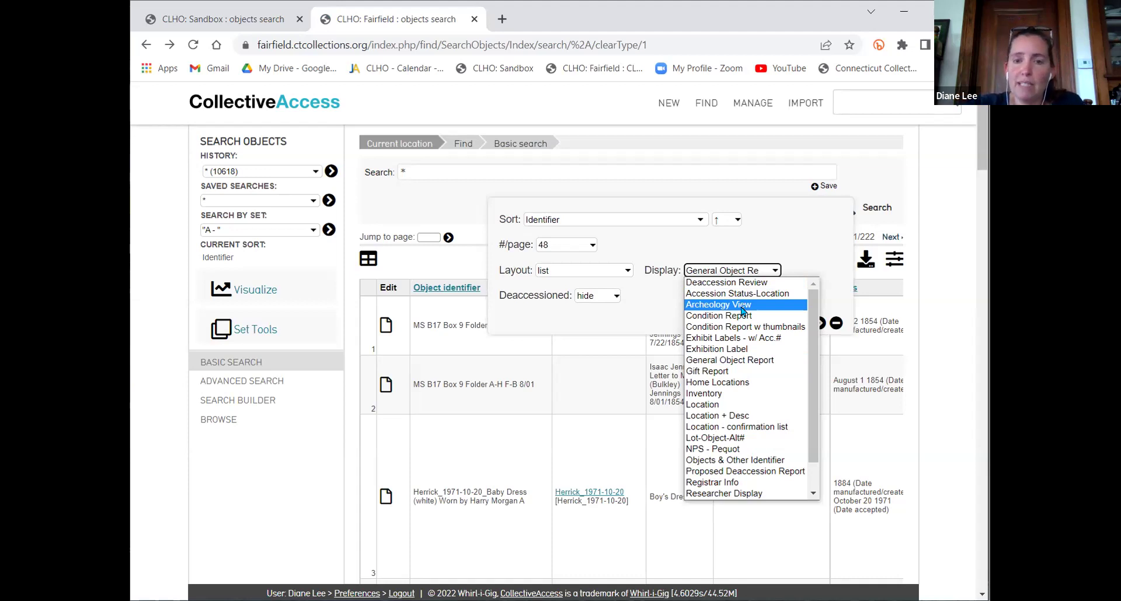
{"action": "left_click", "coordinate": [740, 439]}
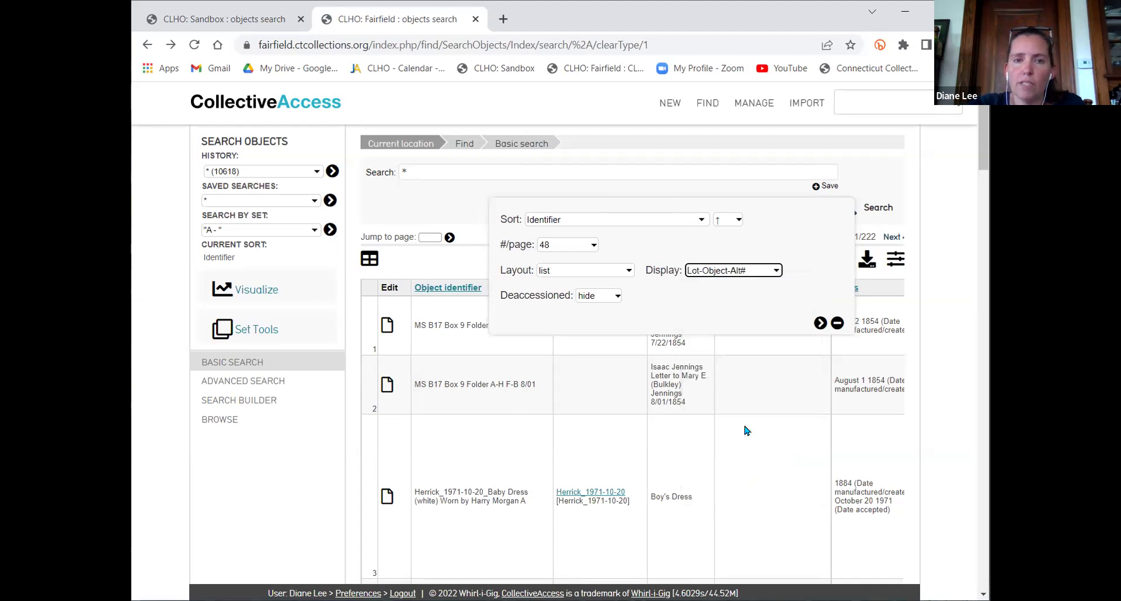
{"action": "left_click", "coordinate": [820, 324]}
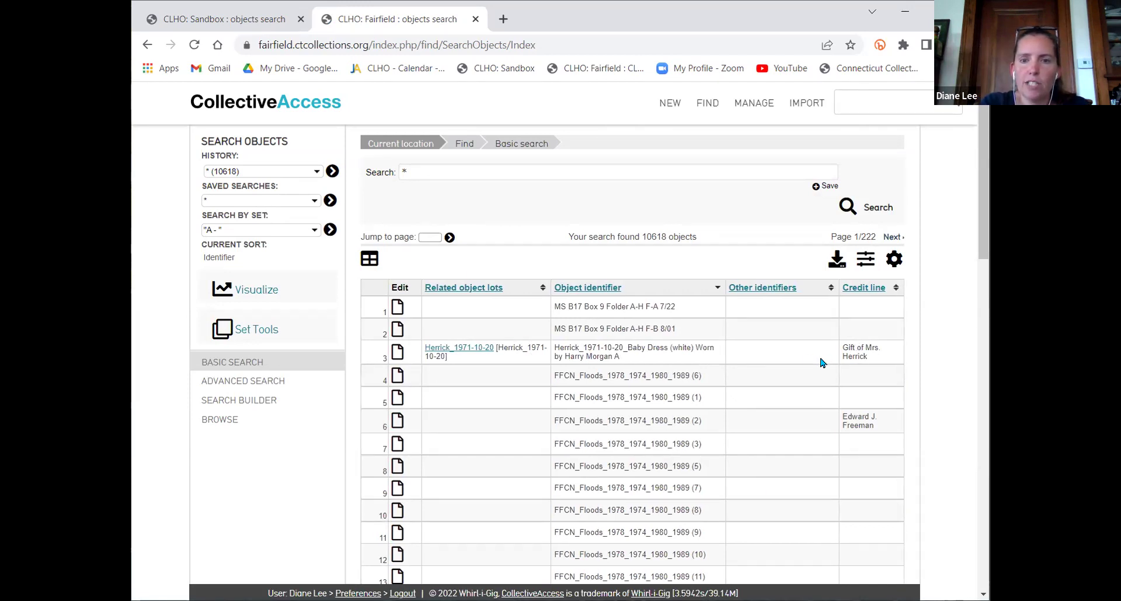
Page forward three times through the results to page 4 of 222
{"action": "scroll", "coordinate": [822, 361], "scroll_direction": "down", "scroll_amount": 9}
{"action": "scroll", "coordinate": [821, 362], "scroll_direction": "down", "scroll_amount": 10}
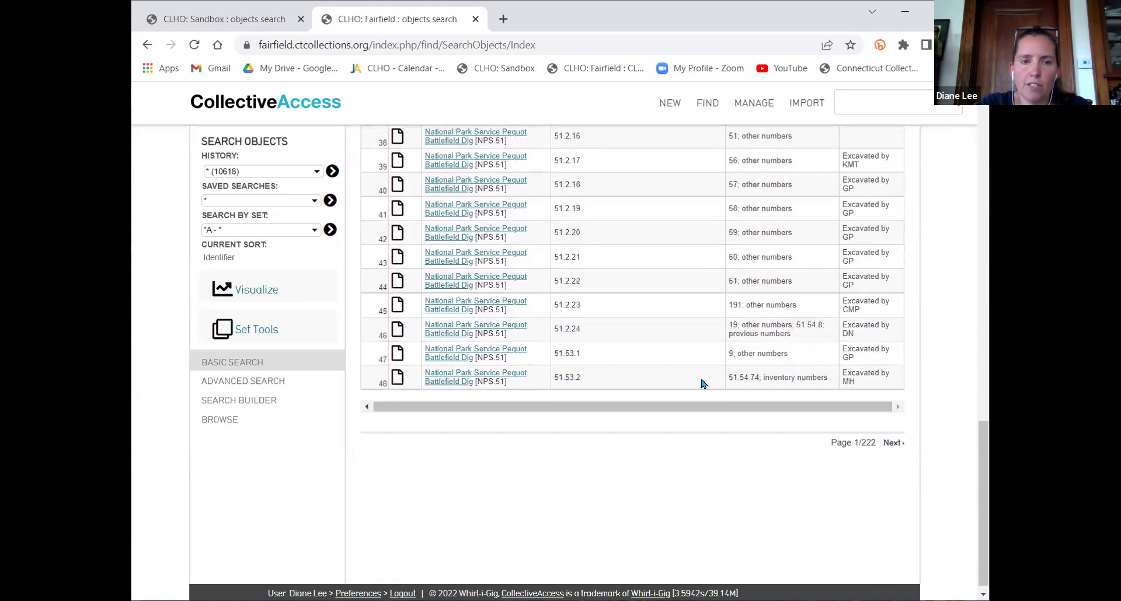
{"action": "left_click", "coordinate": [892, 443]}
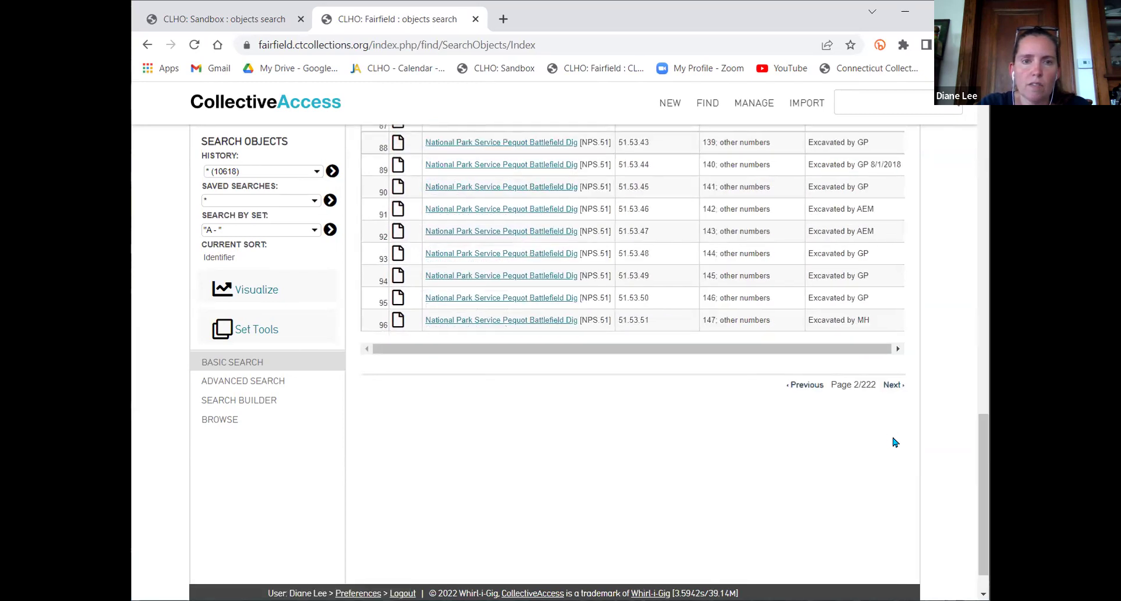
{"action": "left_click", "coordinate": [893, 386]}
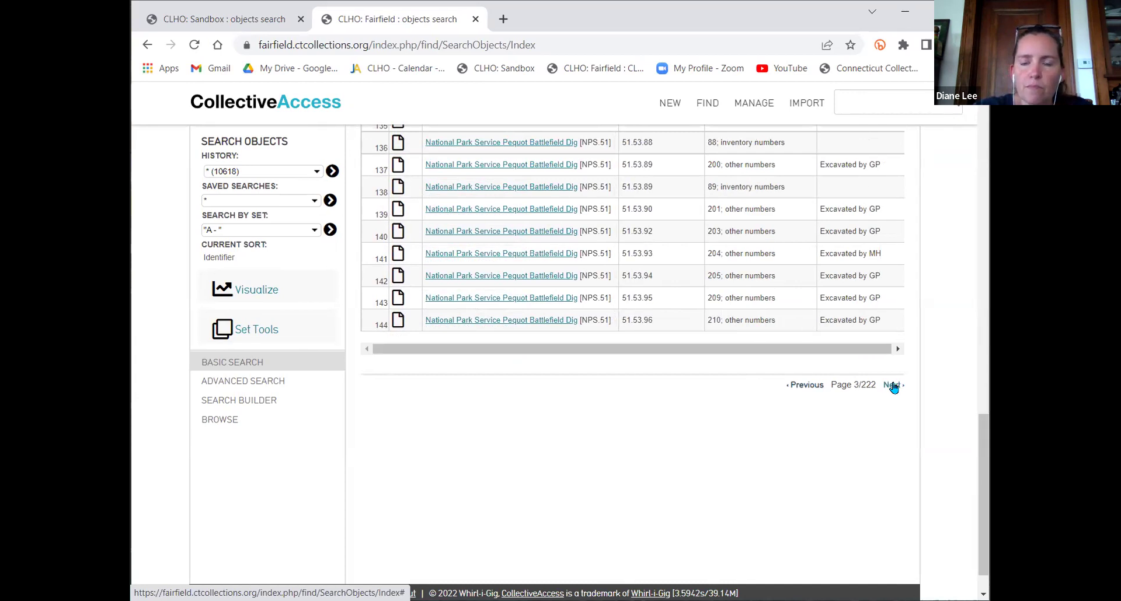
{"action": "left_click", "coordinate": [893, 387]}
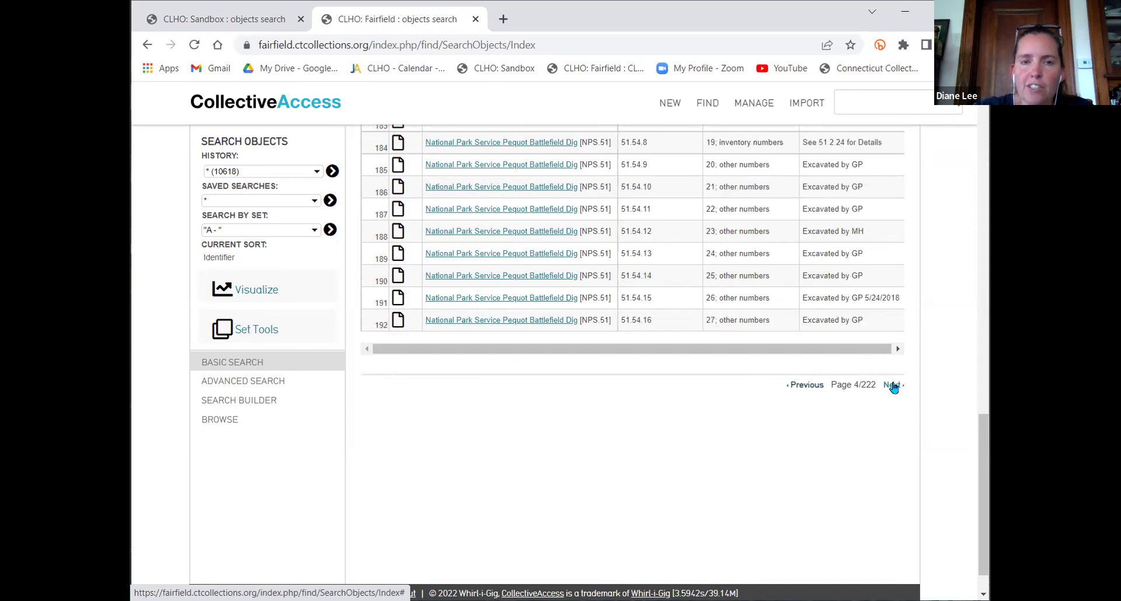
{"action": "scroll", "coordinate": [893, 386], "scroll_direction": "up", "scroll_amount": 15}
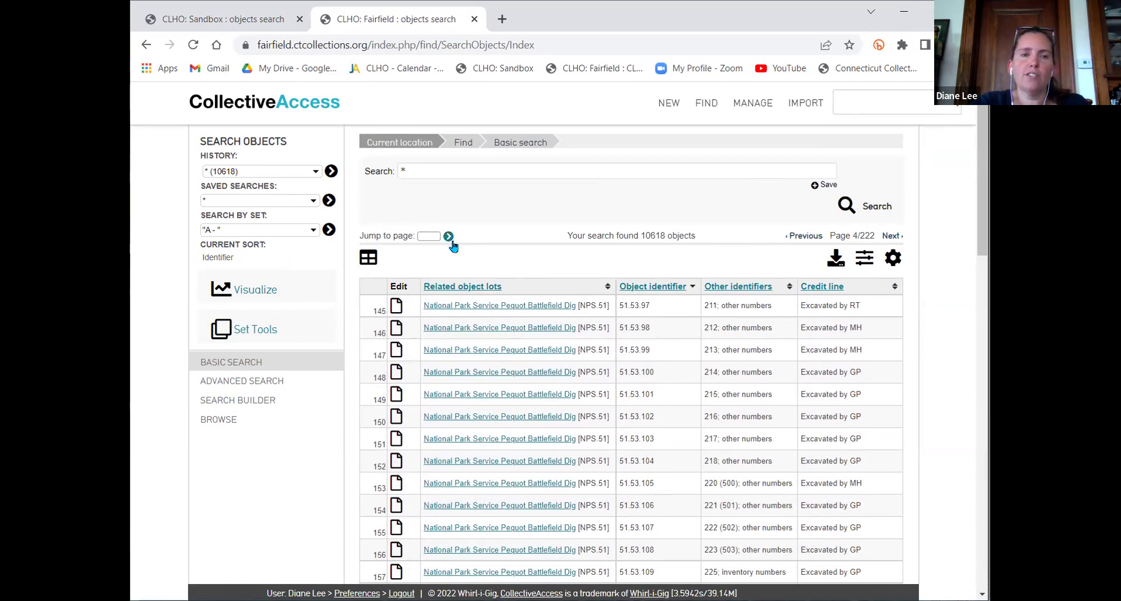
Jump to page 200 of the results
{"action": "left_click", "coordinate": [429, 237]}
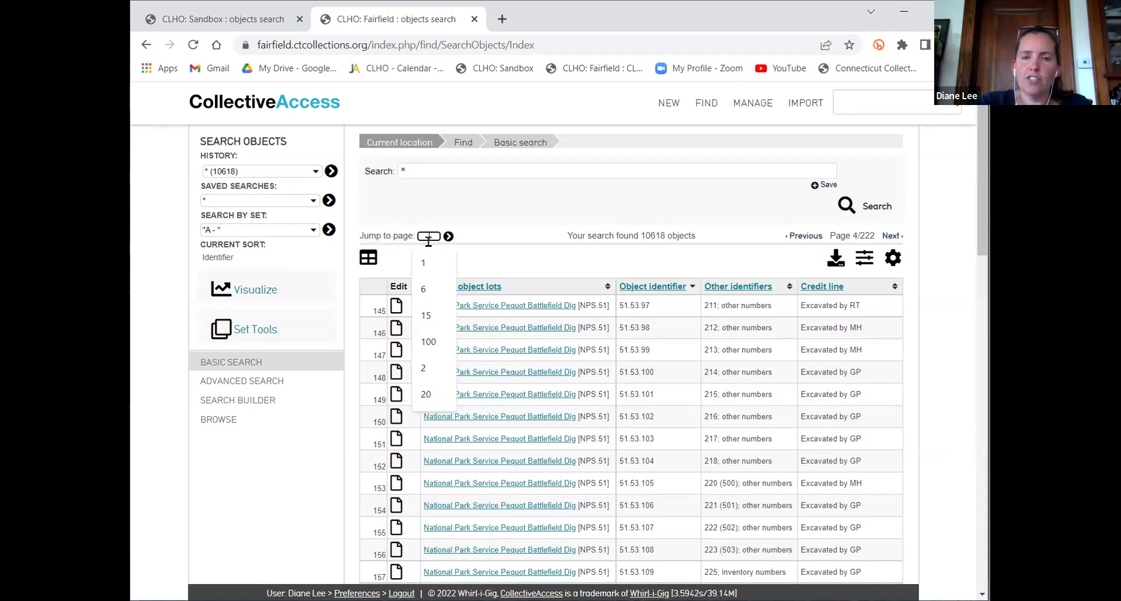
{"action": "type", "text": "200"}
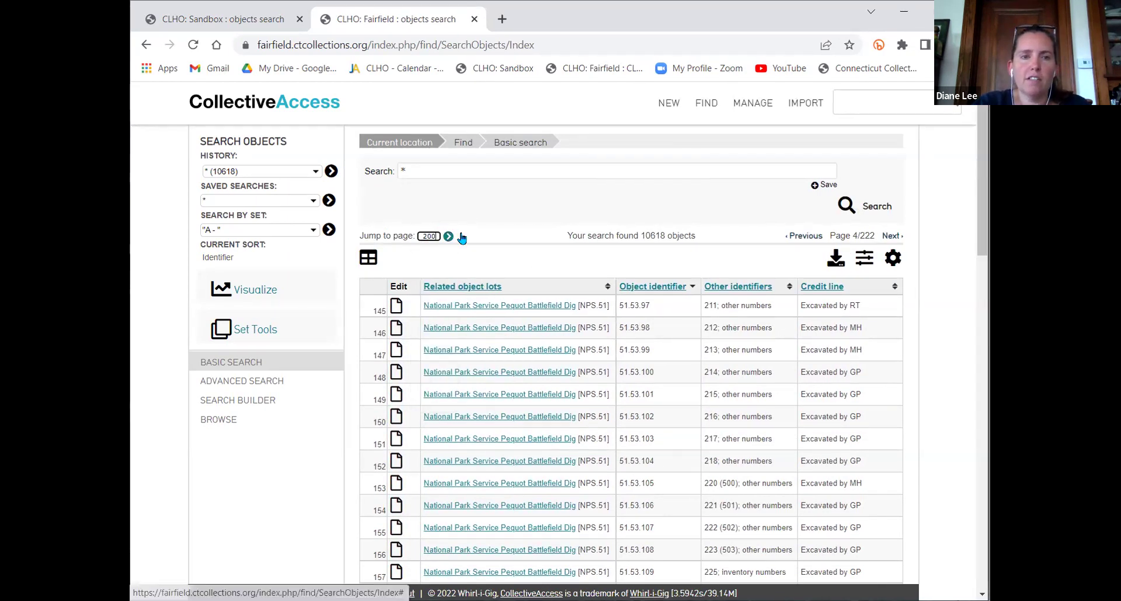
{"action": "left_click", "coordinate": [461, 236]}
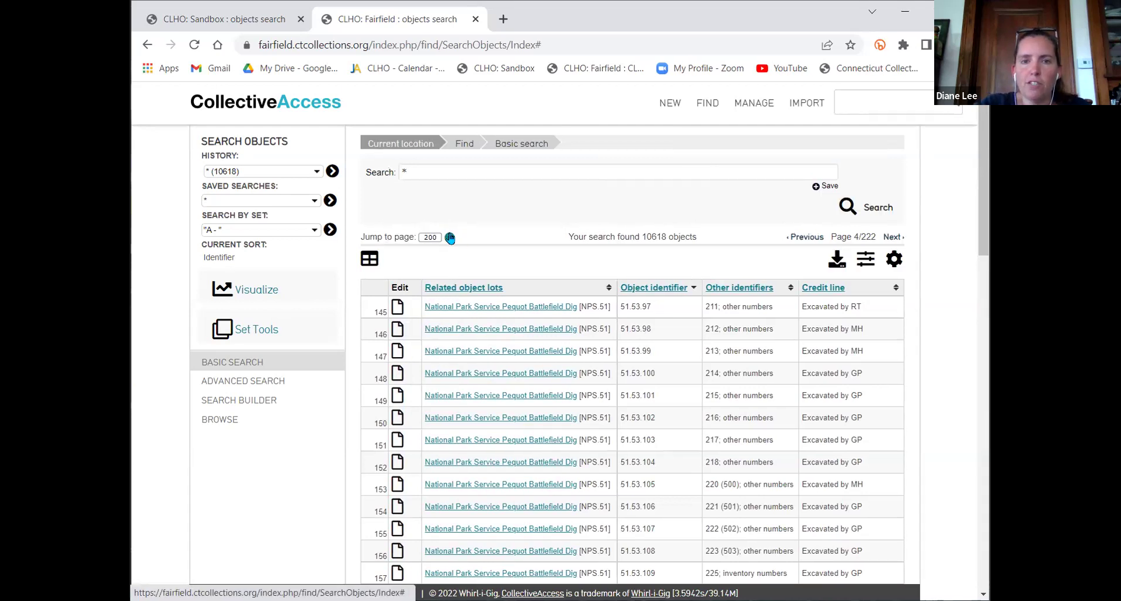
{"action": "left_click", "coordinate": [450, 237]}
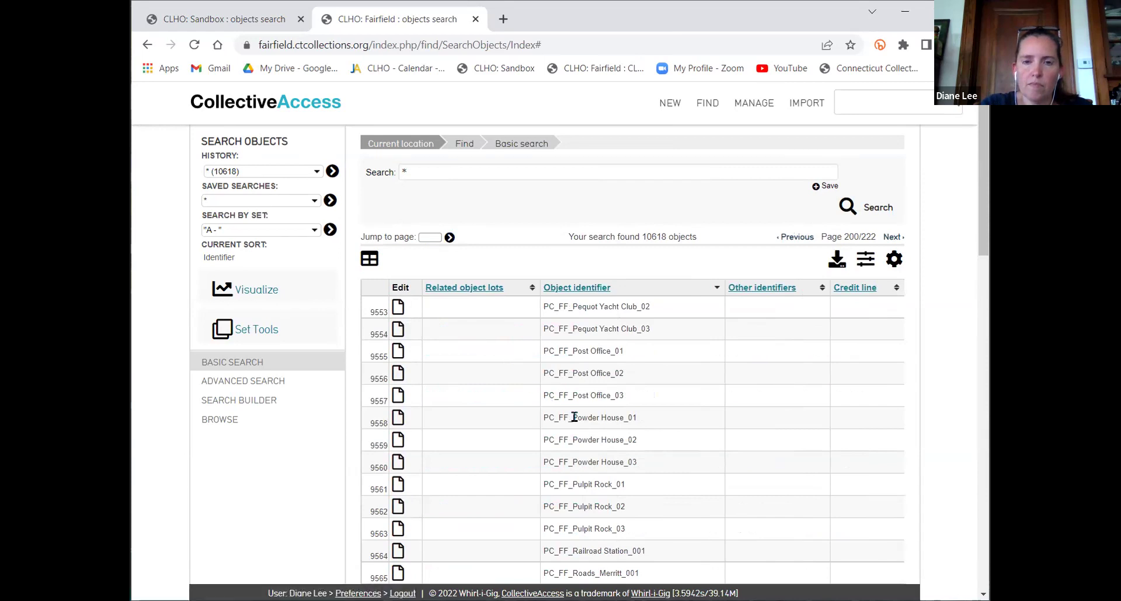
{"action": "scroll", "coordinate": [572, 416], "scroll_direction": "down", "scroll_amount": 8}
{"action": "scroll", "coordinate": [574, 417], "scroll_direction": "down", "scroll_amount": 10}
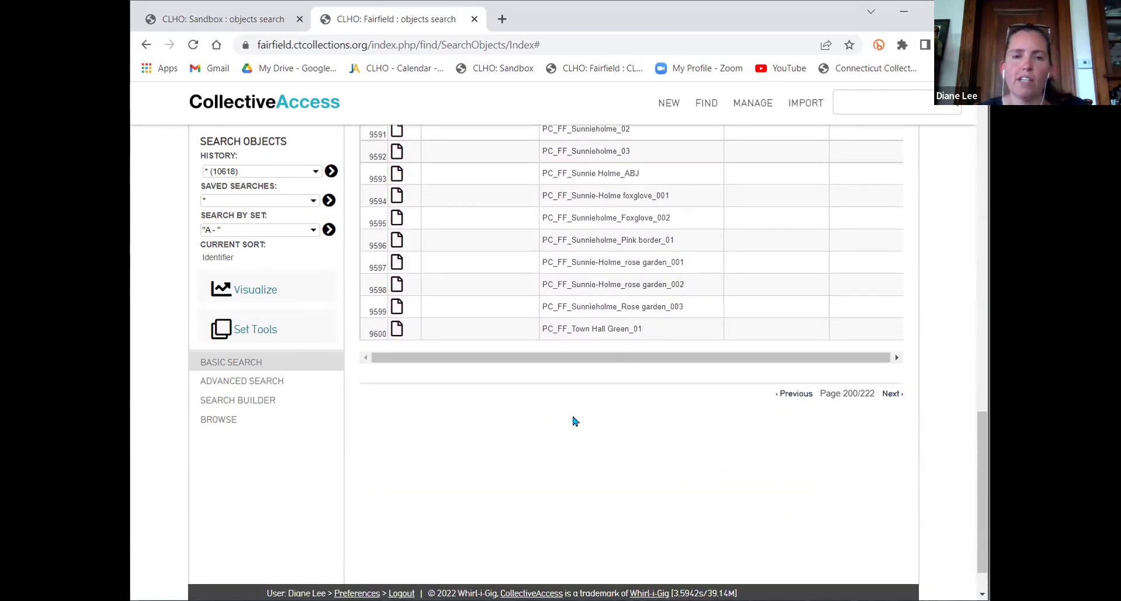
{"action": "scroll", "coordinate": [574, 420], "scroll_direction": "up", "scroll_amount": 15}
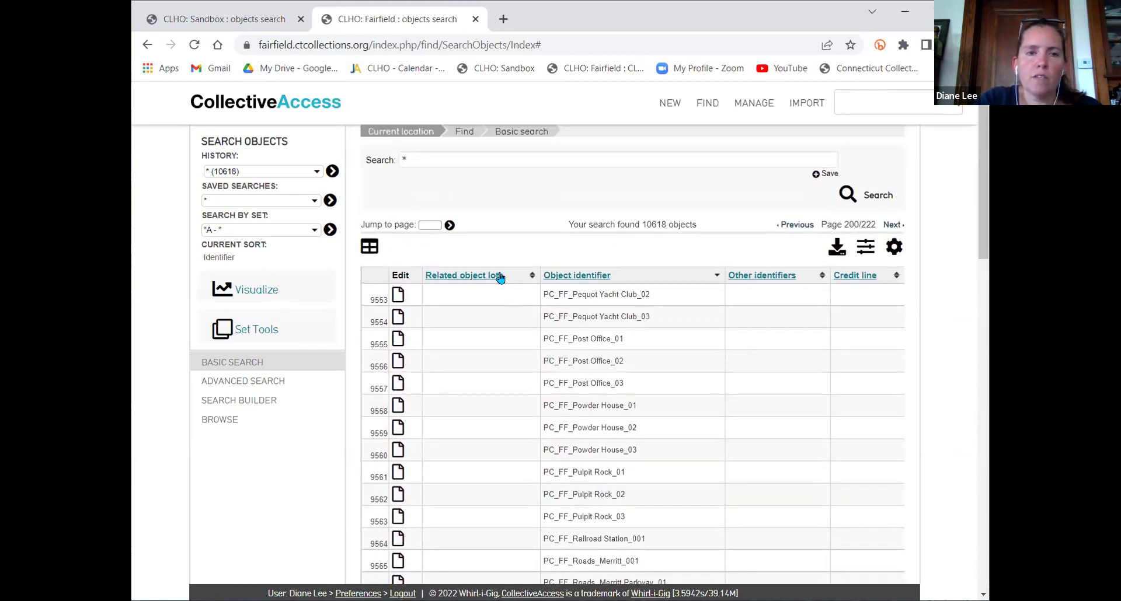
Jump to page 100 of 222, starting at object 1995.80.4
{"action": "left_click", "coordinate": [431, 225]}
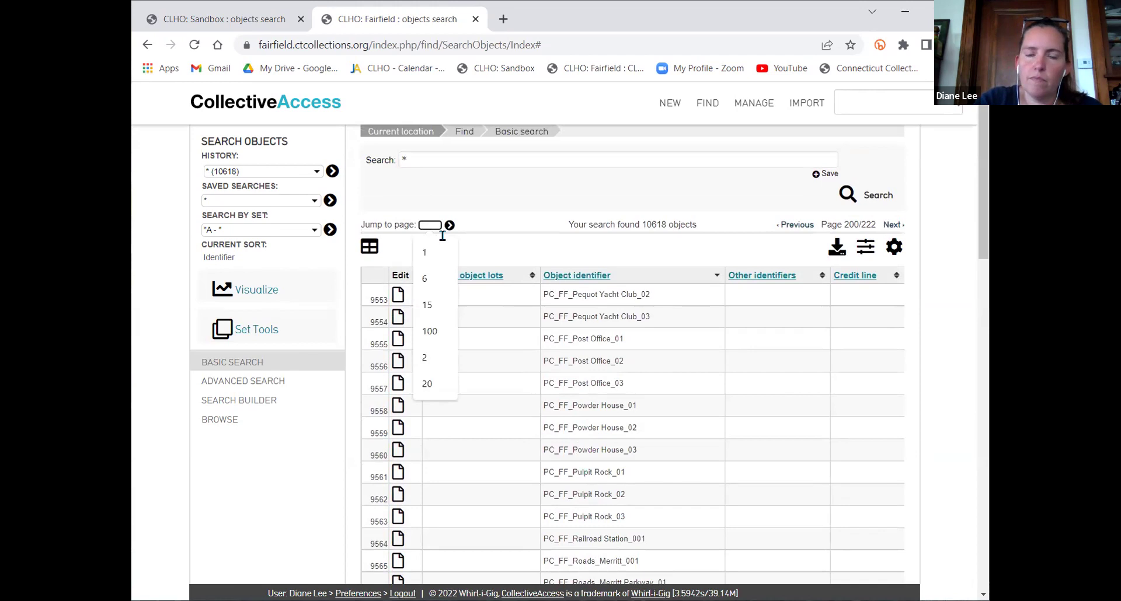
{"action": "type", "text": "100"}
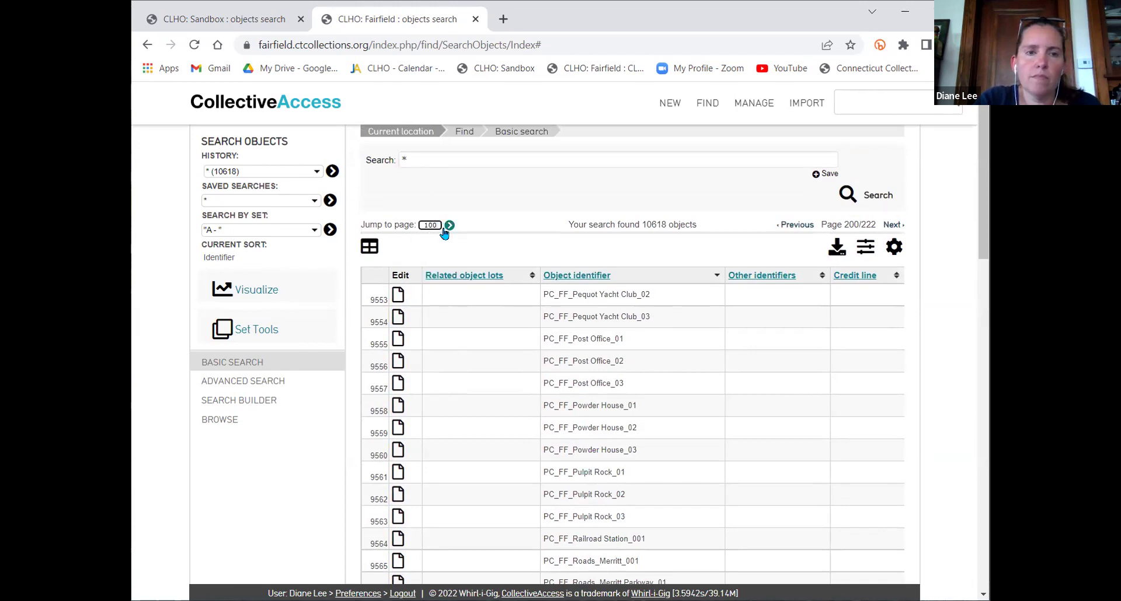
{"action": "left_click", "coordinate": [450, 226]}
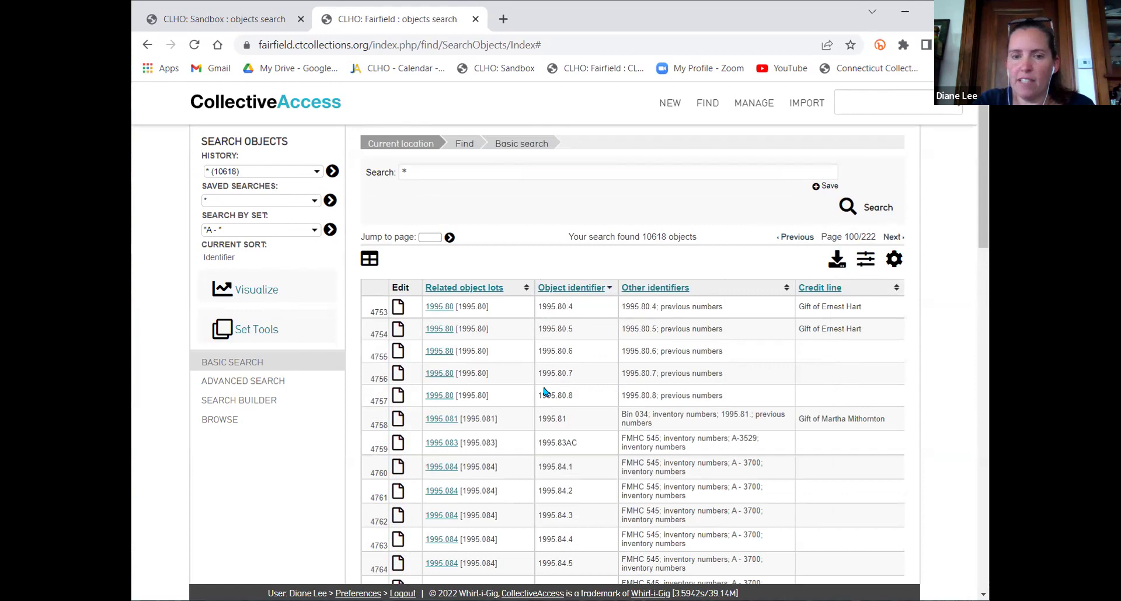
{"action": "scroll", "coordinate": [544, 390], "scroll_direction": "down", "scroll_amount": 2}
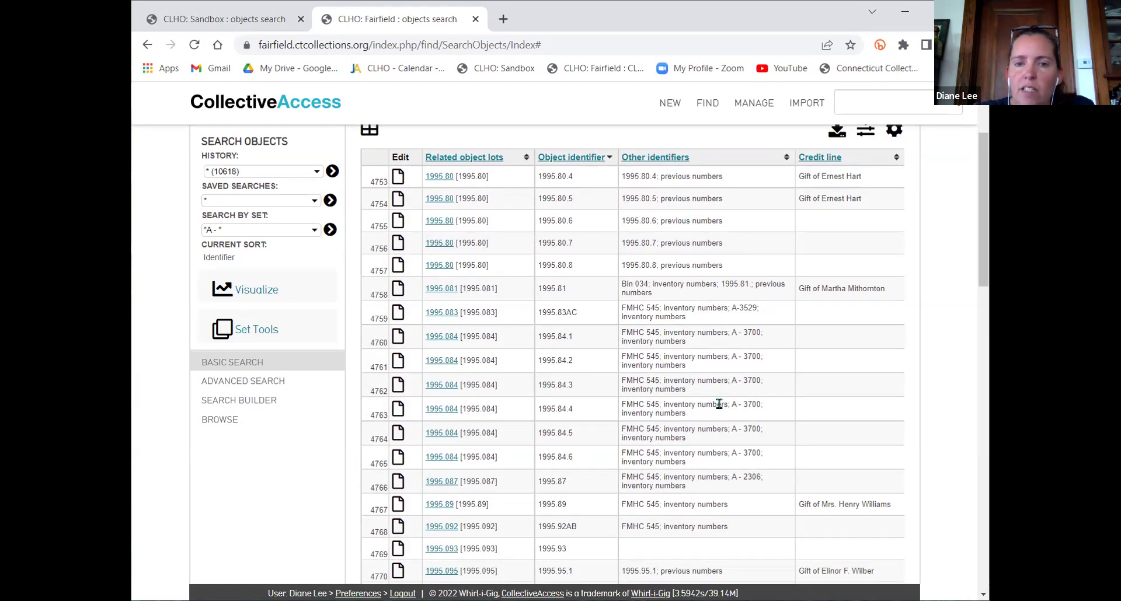
{"action": "scroll", "coordinate": [719, 404], "scroll_direction": "down", "scroll_amount": 7}
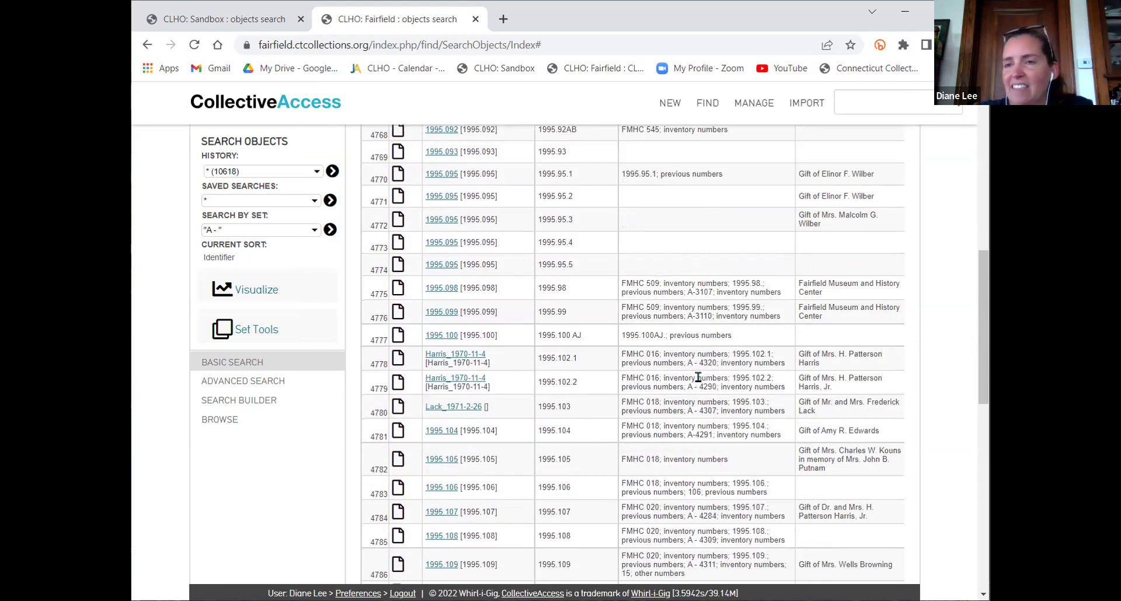
{"action": "scroll", "coordinate": [698, 378], "scroll_direction": "up", "scroll_amount": 1}
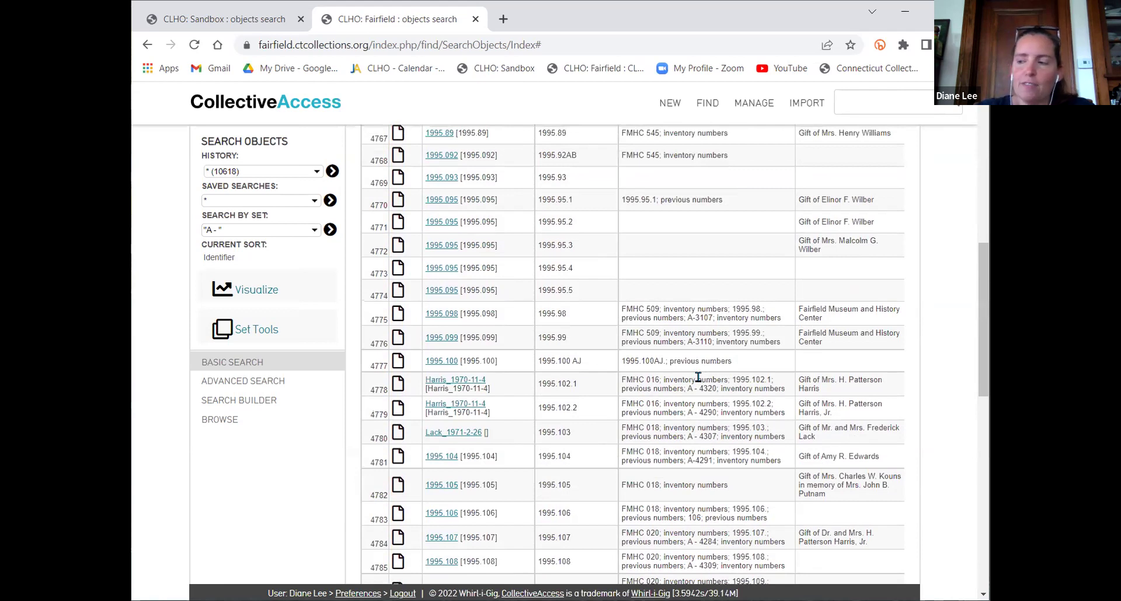
{"action": "scroll", "coordinate": [731, 365], "scroll_direction": "up", "scroll_amount": 2}
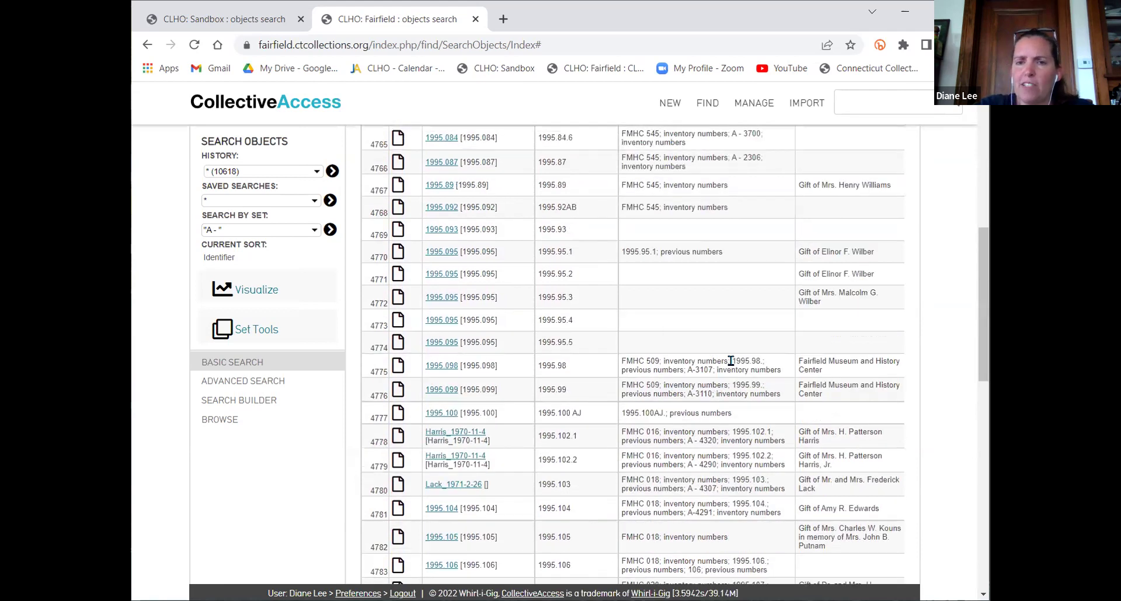
{"action": "scroll", "coordinate": [731, 361], "scroll_direction": "up", "scroll_amount": 8}
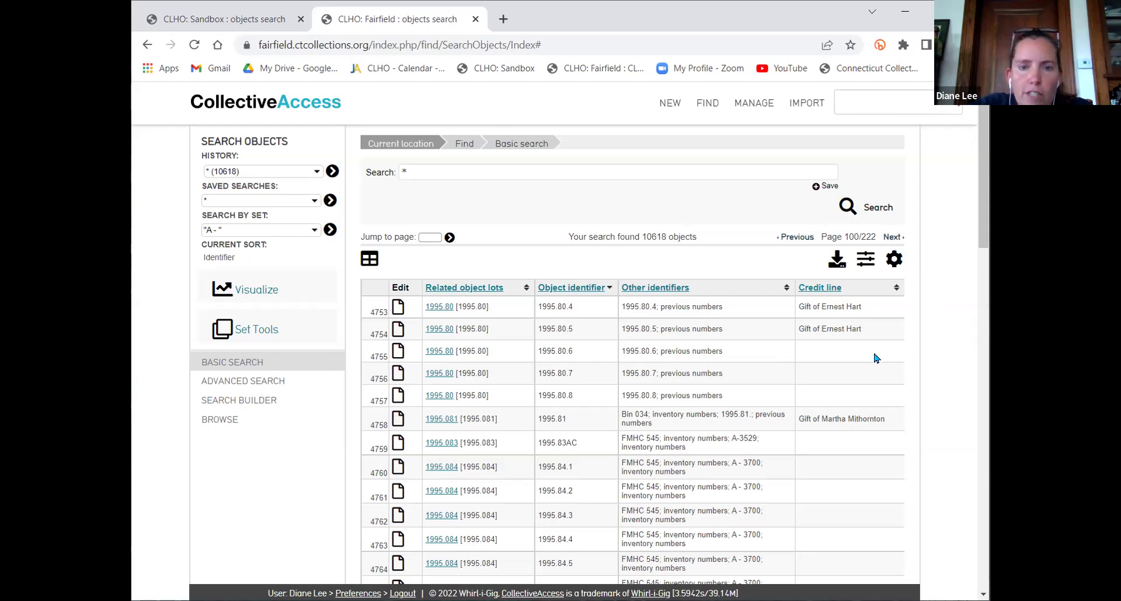
Open object 1995.80.4, the Flag, from the first result row and view its summary
{"action": "left_click", "coordinate": [407, 311]}
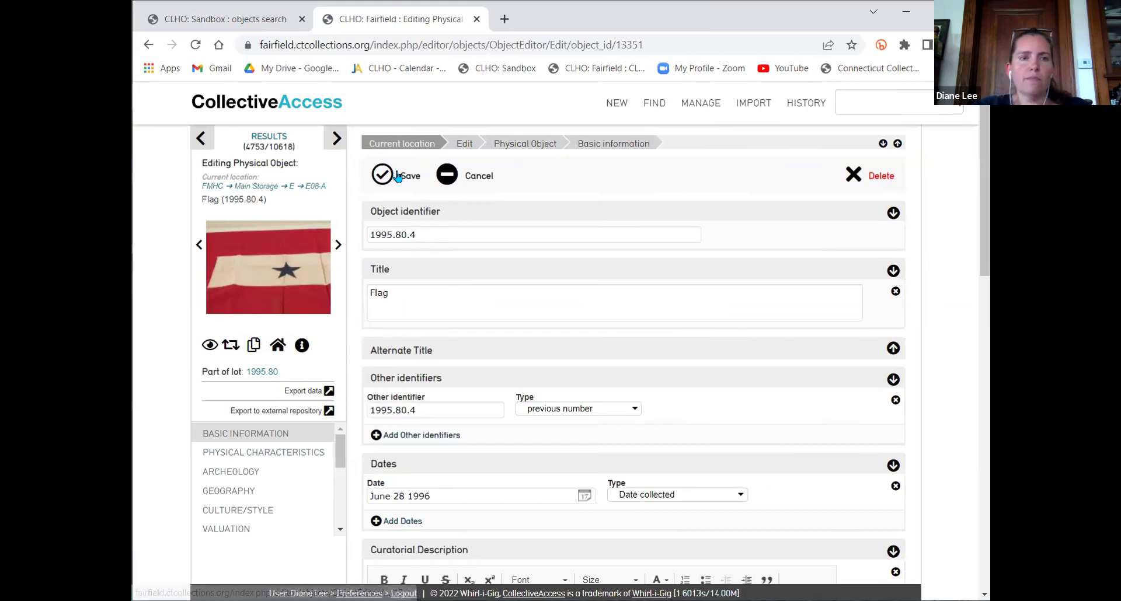
{"action": "scroll", "coordinate": [557, 440], "scroll_direction": "down", "scroll_amount": 2}
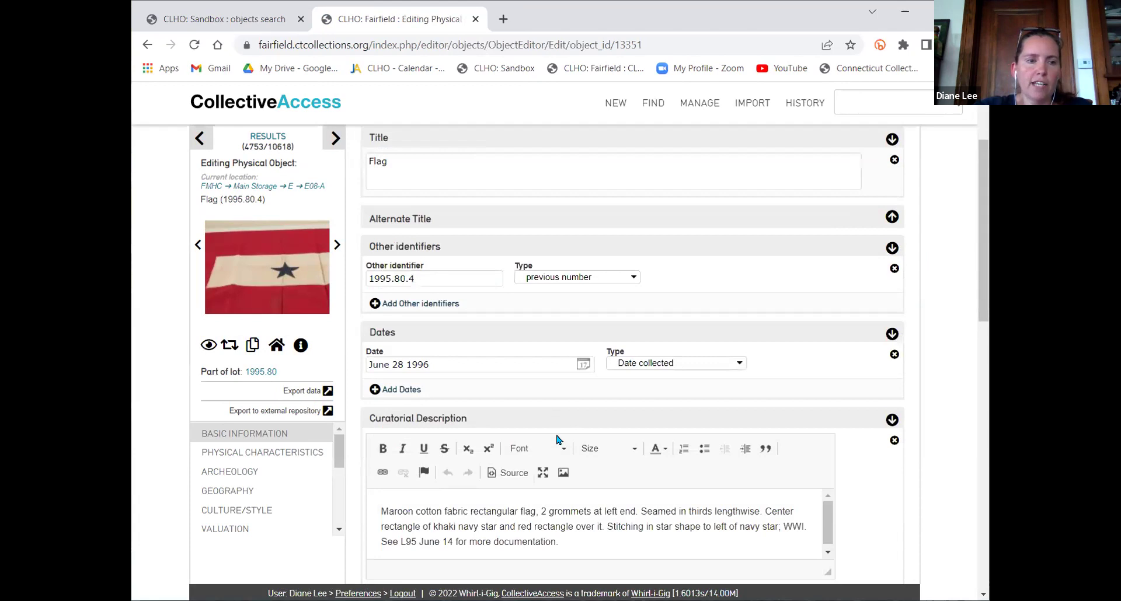
{"action": "scroll", "coordinate": [225, 493], "scroll_direction": "down", "scroll_amount": 3}
{"action": "left_click", "coordinate": [226, 491]}
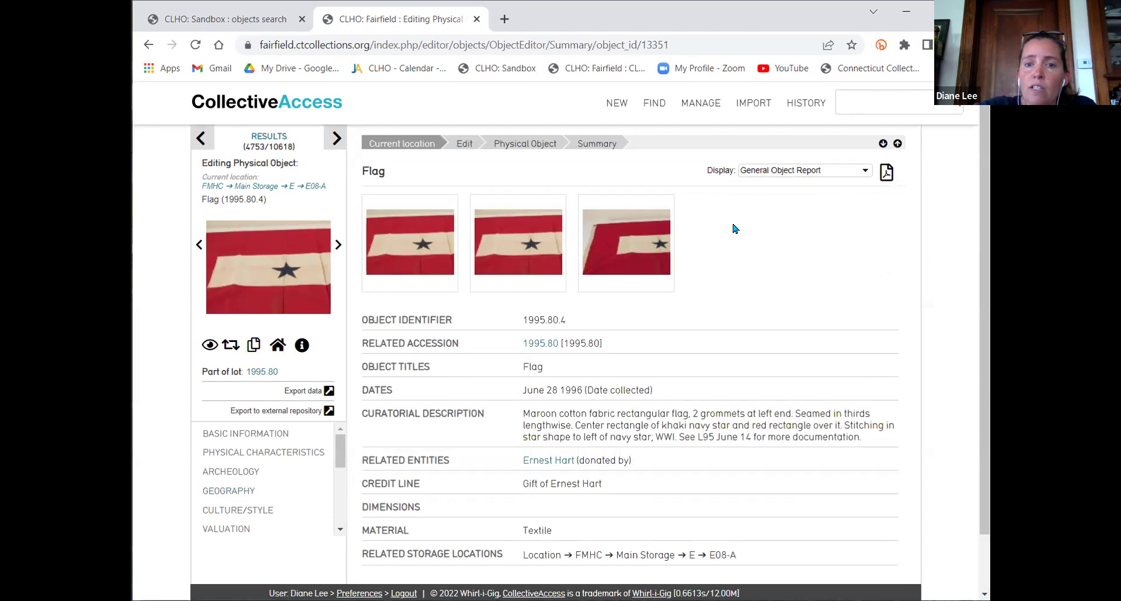
{"action": "scroll", "coordinate": [824, 327], "scroll_direction": "down", "scroll_amount": 1}
{"action": "scroll", "coordinate": [824, 327], "scroll_direction": "up", "scroll_amount": 1}
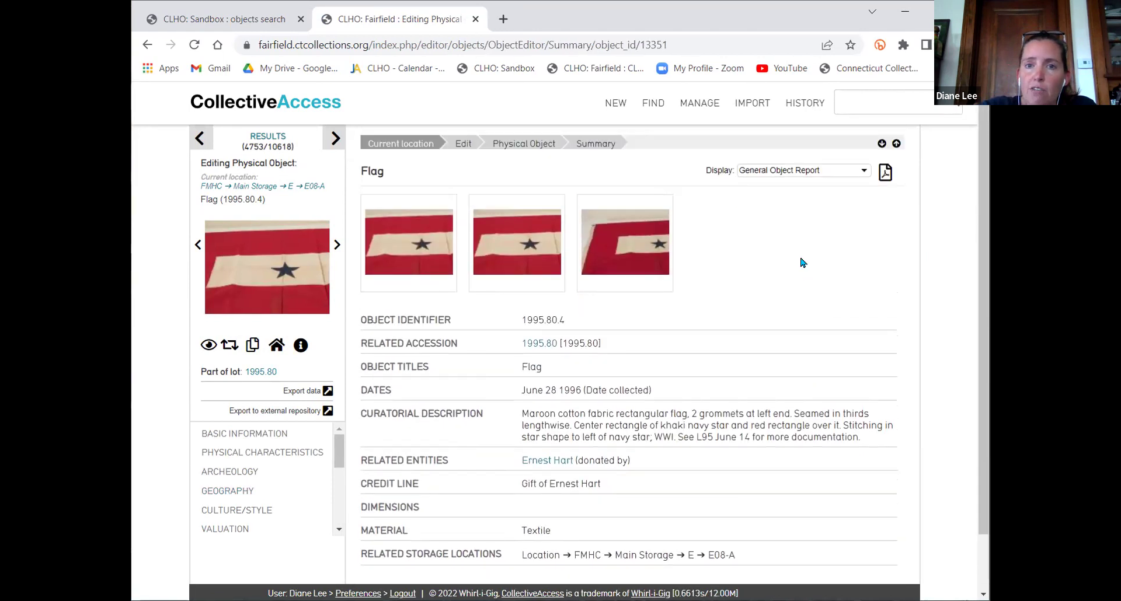
Change the Flag summary's display to Lot-Object-Alt#
{"action": "left_click", "coordinate": [815, 172]}
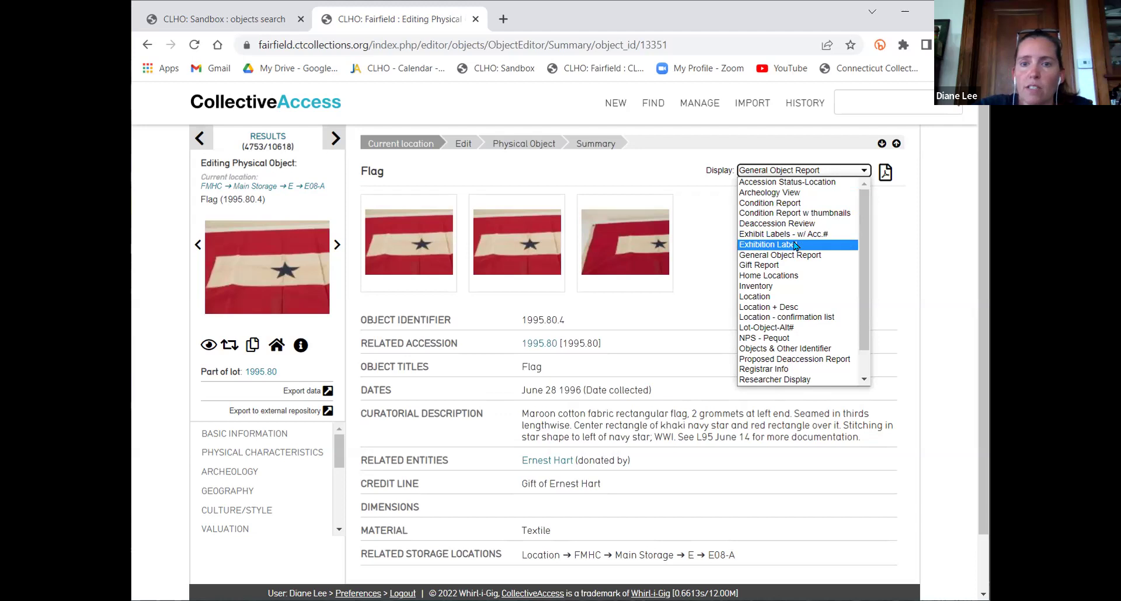
{"action": "left_click", "coordinate": [808, 328]}
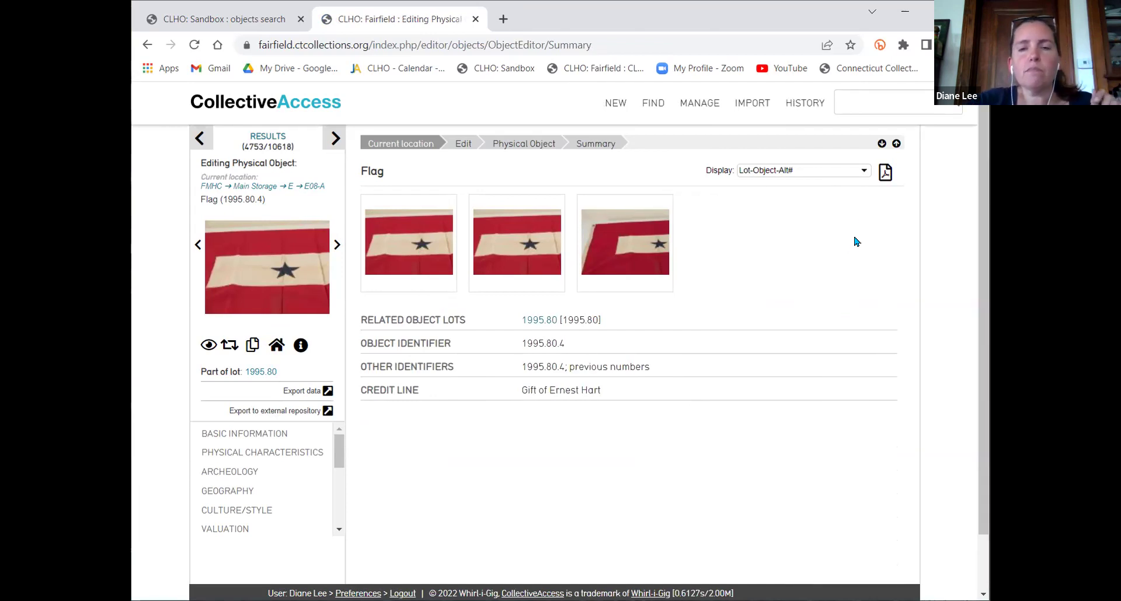
Download the Flag's Lot-Object-Alt# summary in PDF format
{"action": "left_click", "coordinate": [886, 174]}
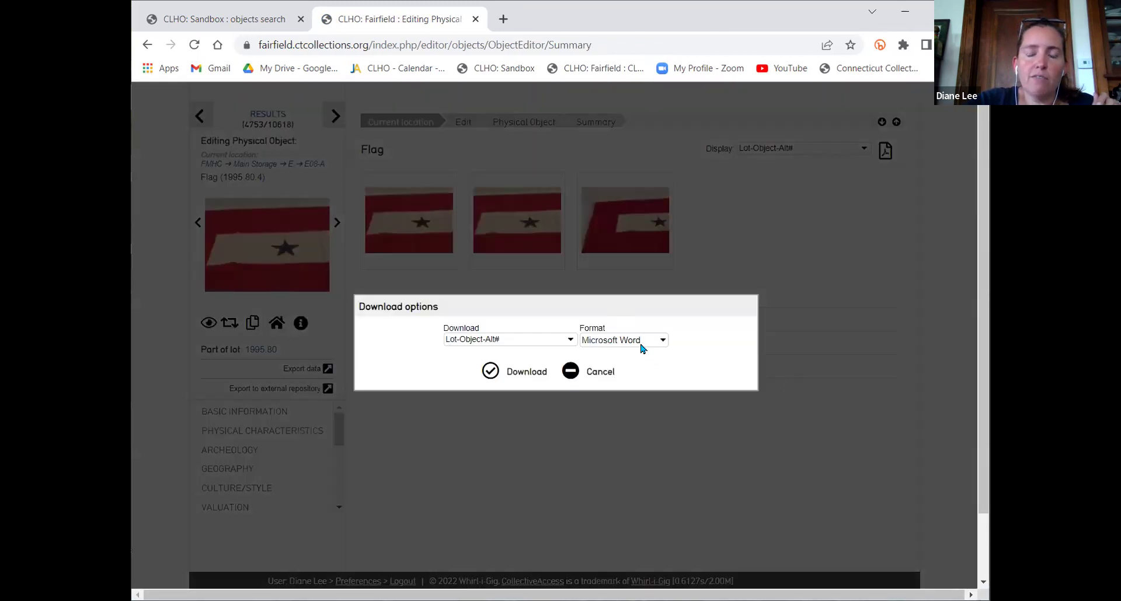
{"action": "left_click", "coordinate": [642, 349]}
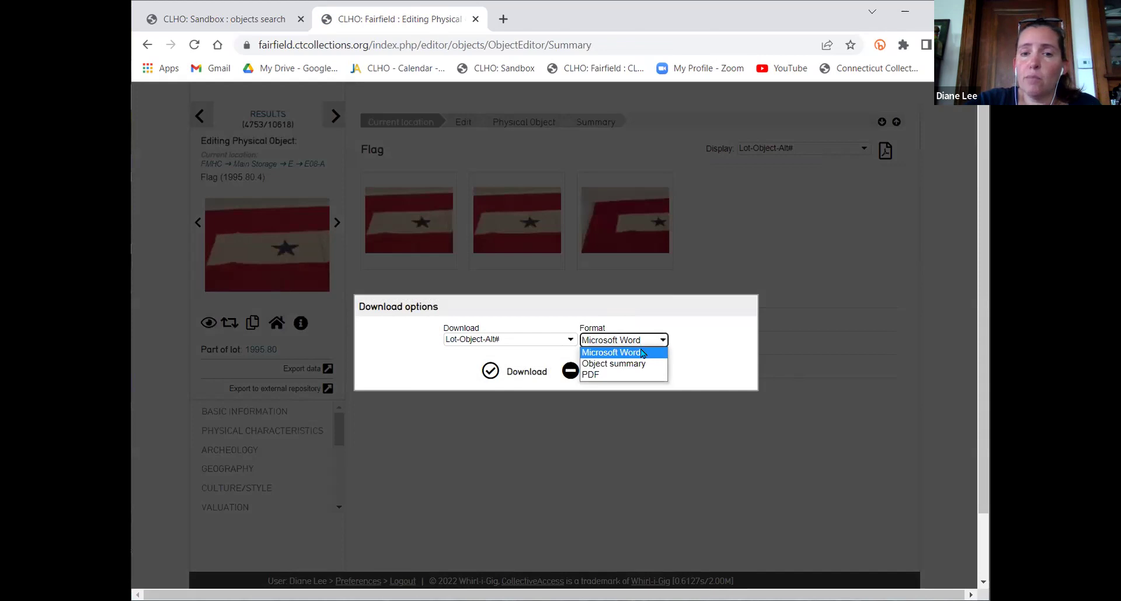
{"action": "left_click", "coordinate": [612, 376]}
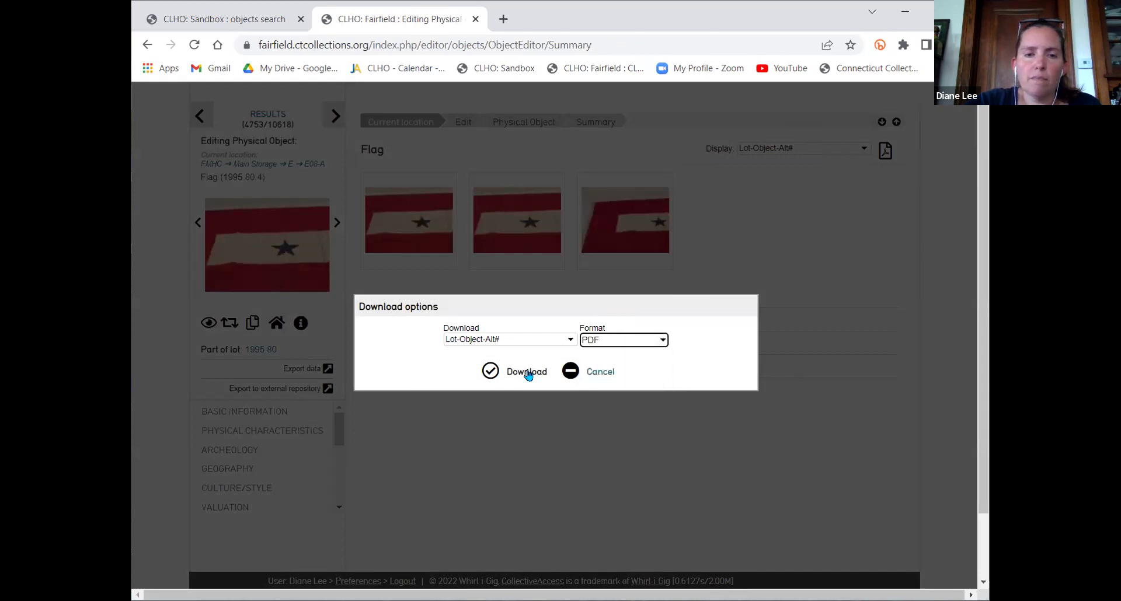
{"action": "left_click", "coordinate": [510, 377]}
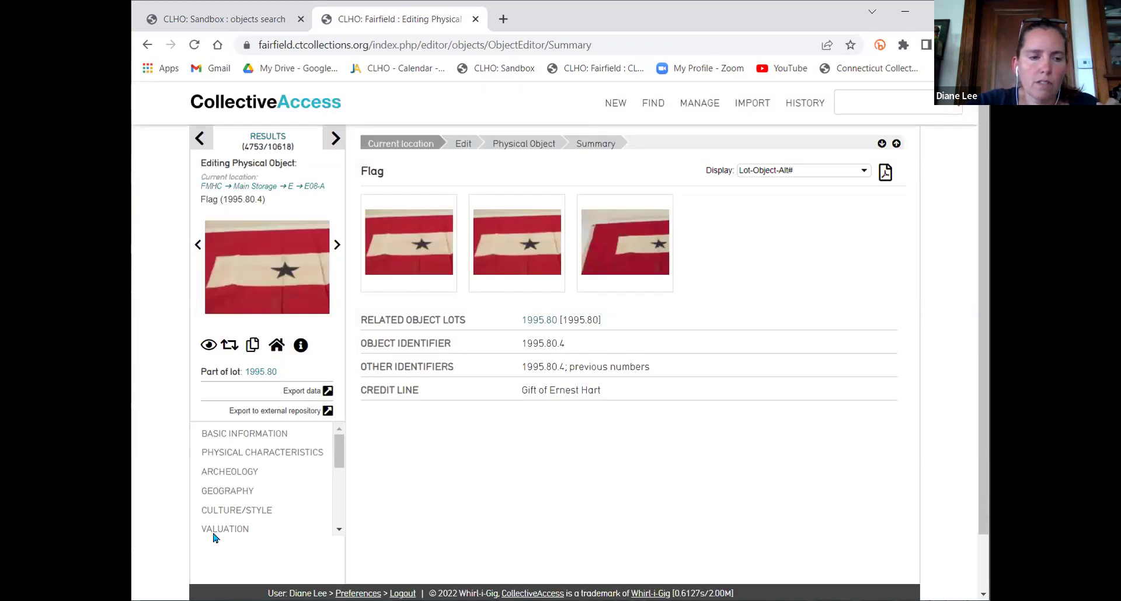
Open 1995.80.4.pdf to review it, then close it and return to the record
{"action": "left_click", "coordinate": [260, 584]}
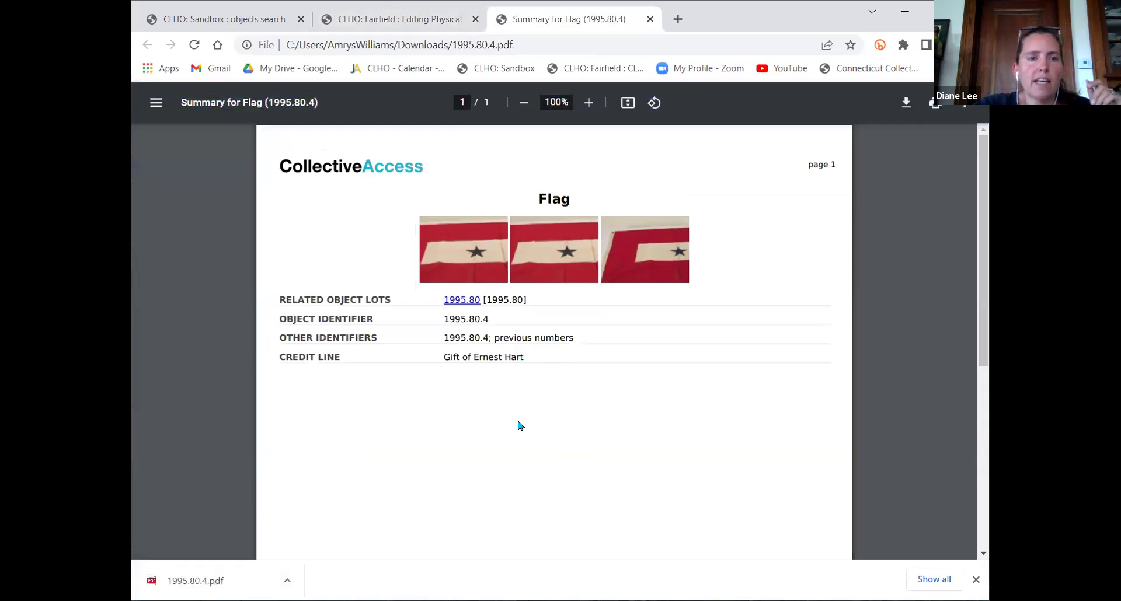
{"action": "scroll", "coordinate": [518, 423], "scroll_direction": "down", "scroll_amount": 5}
{"action": "scroll", "coordinate": [516, 417], "scroll_direction": "up", "scroll_amount": 4}
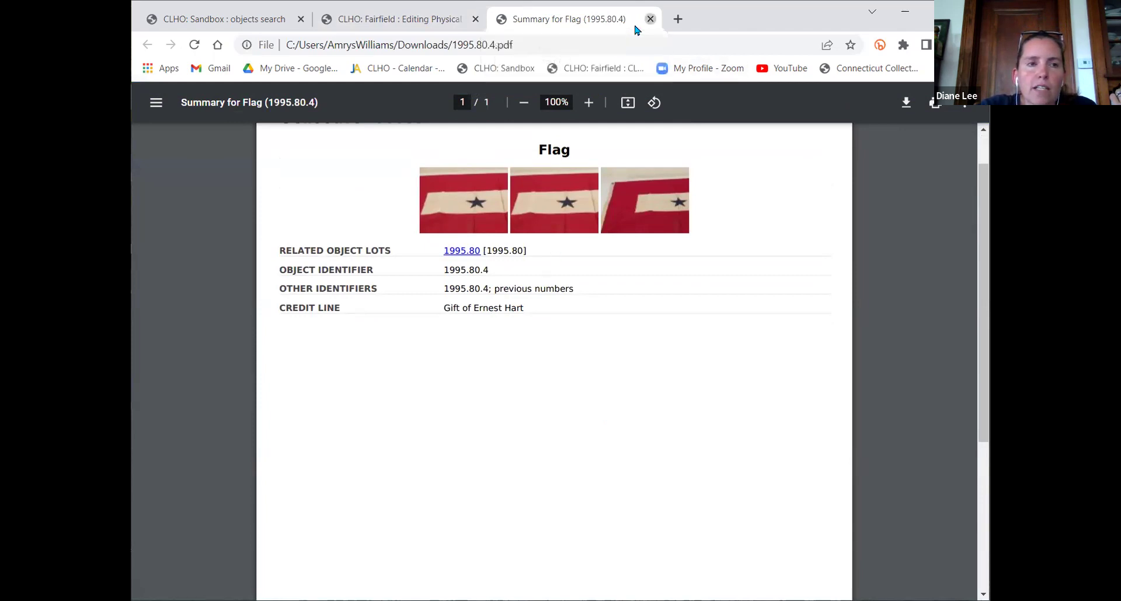
{"action": "left_click", "coordinate": [650, 19]}
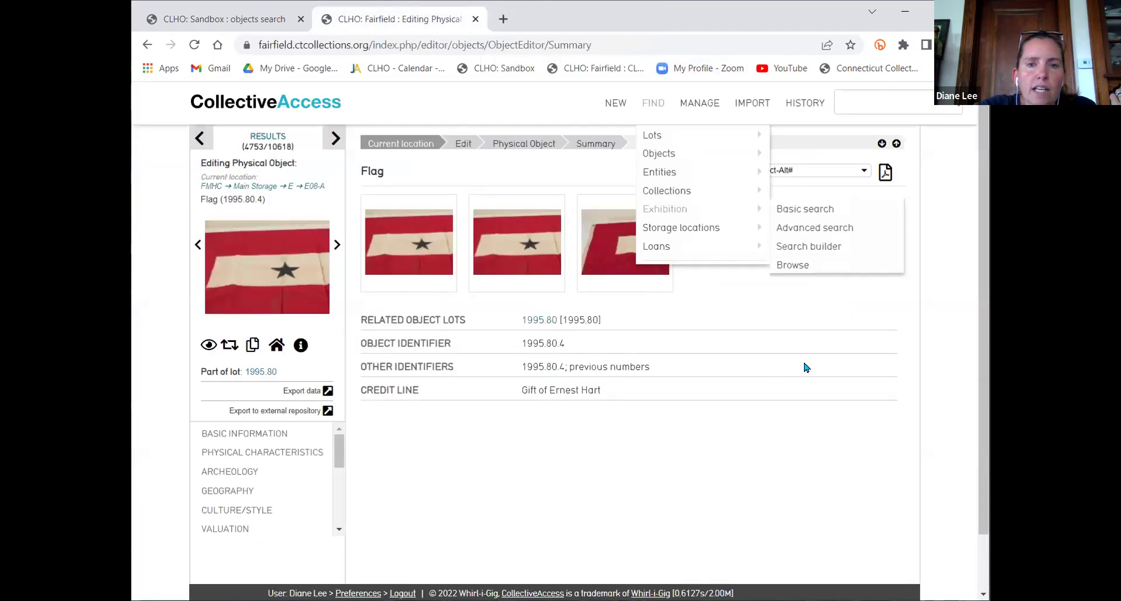
Switch the Flag summary to the Exhibition Label display, dismissing the PDF download options
{"action": "left_click", "coordinate": [836, 172]}
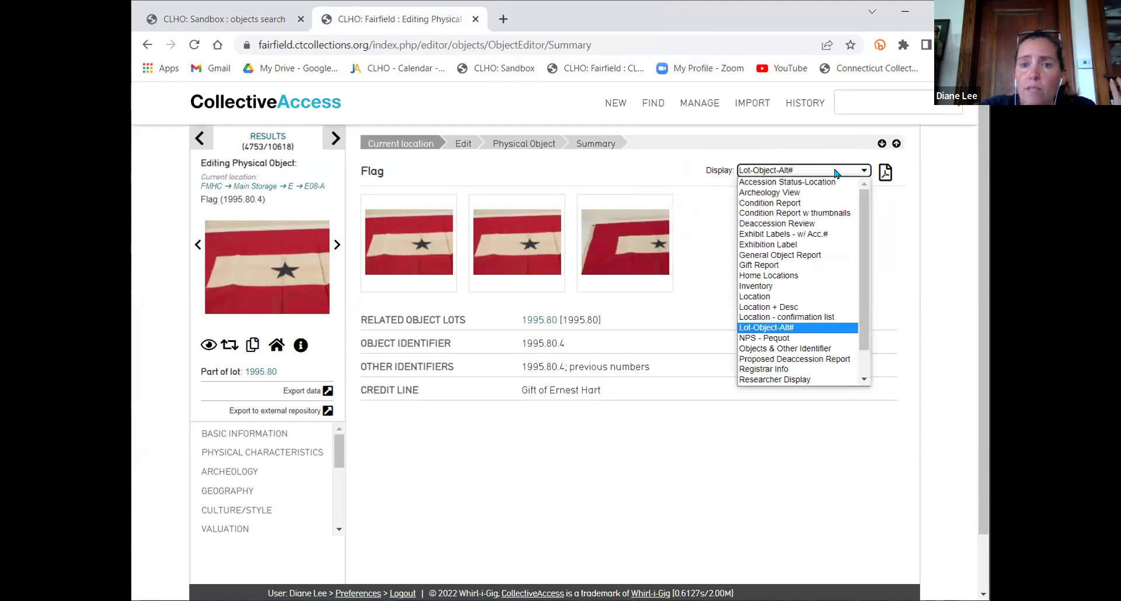
{"action": "left_click", "coordinate": [816, 245]}
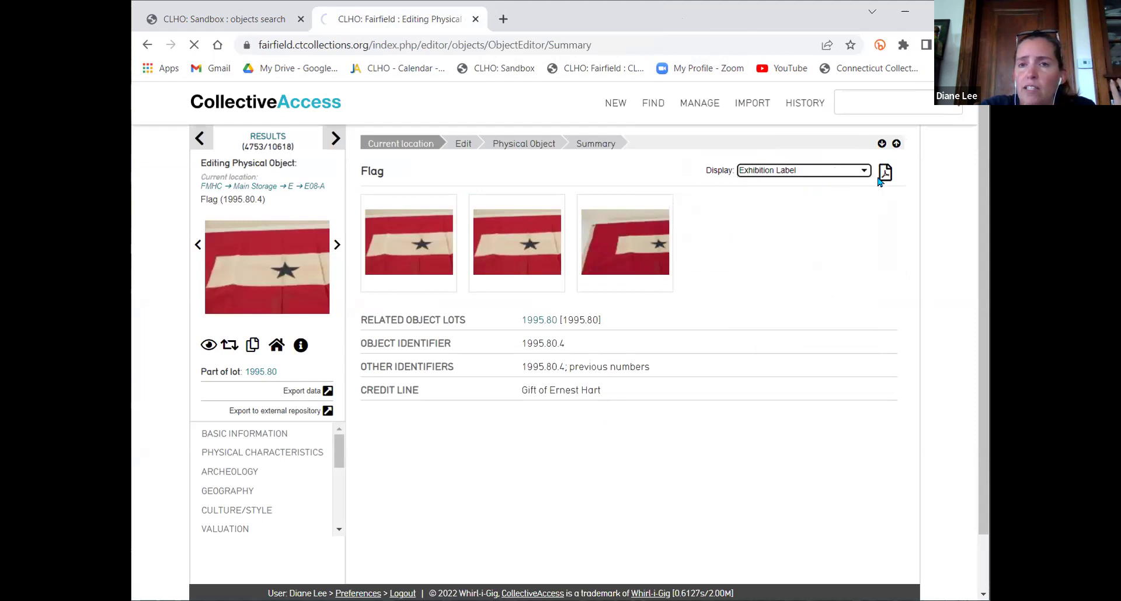
{"action": "left_click", "coordinate": [885, 172]}
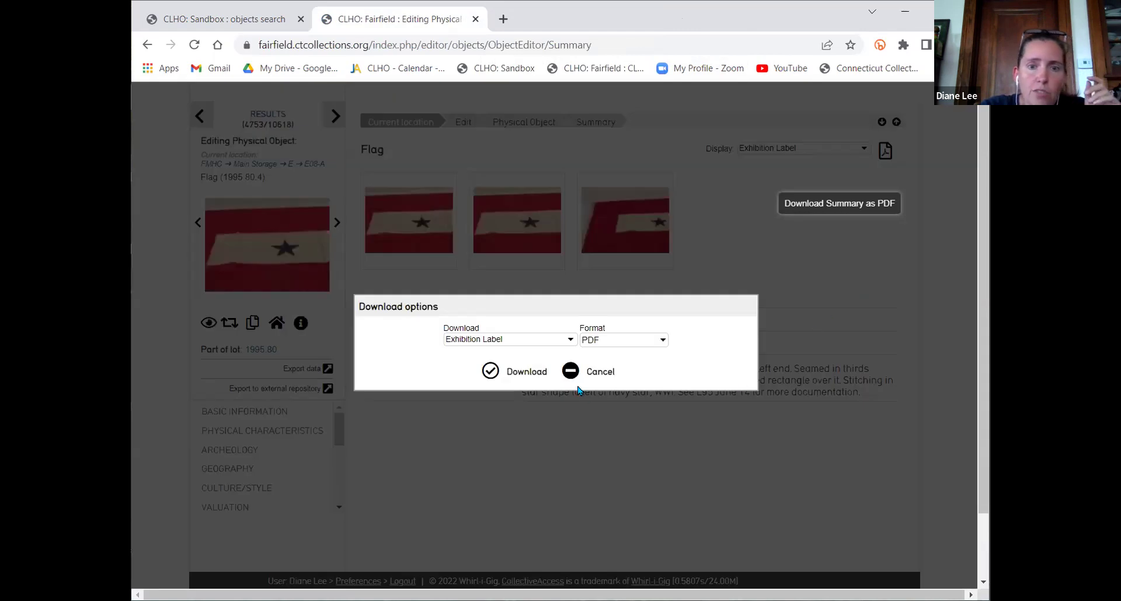
{"action": "left_click", "coordinate": [607, 374]}
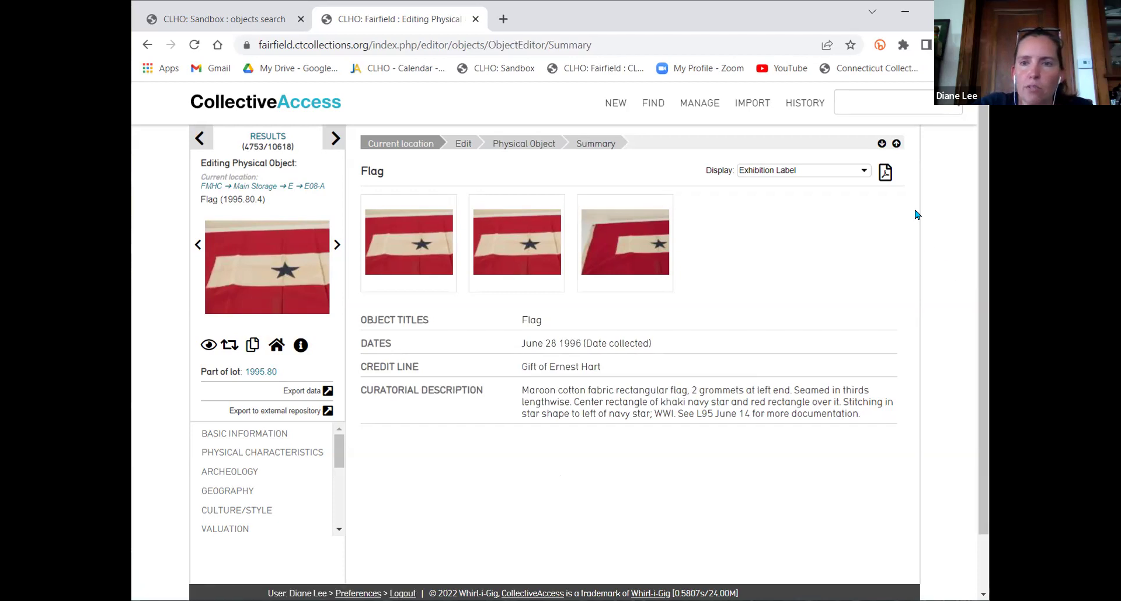
Bring up the saved displays list on Fairfield, then on the Sandbox site
{"action": "mouse_move", "coordinate": [704, 104]}
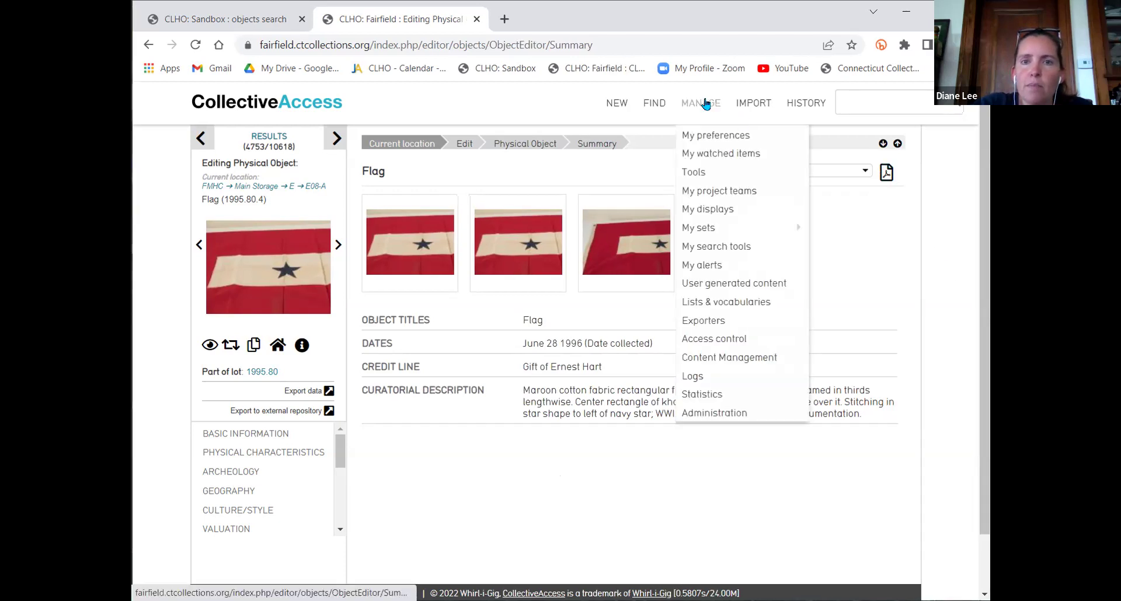
{"action": "left_click", "coordinate": [706, 211]}
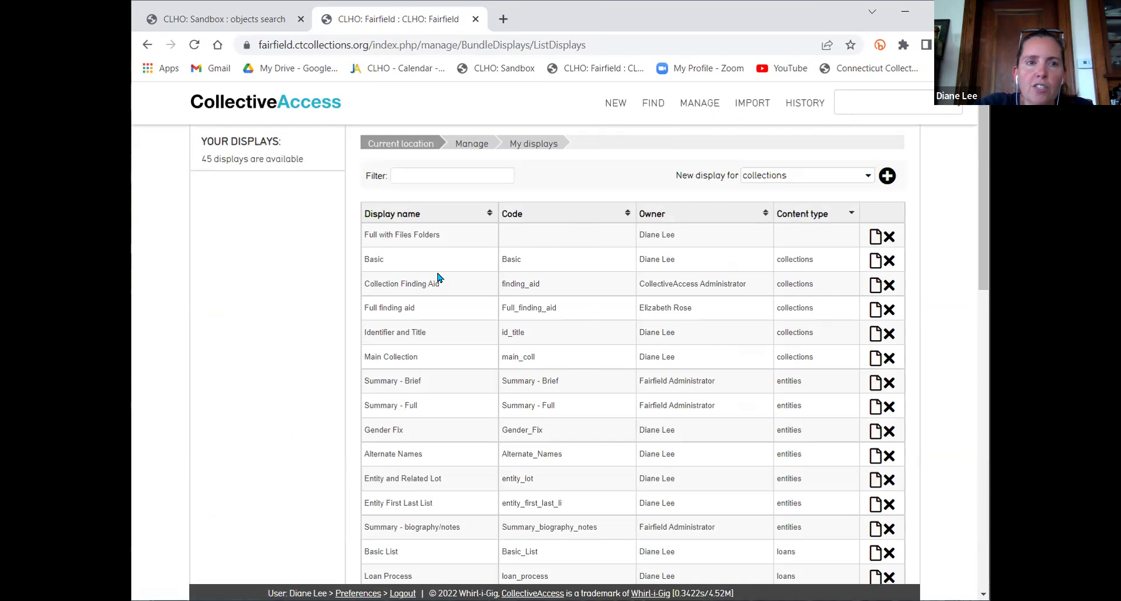
{"action": "left_click", "coordinate": [184, 19]}
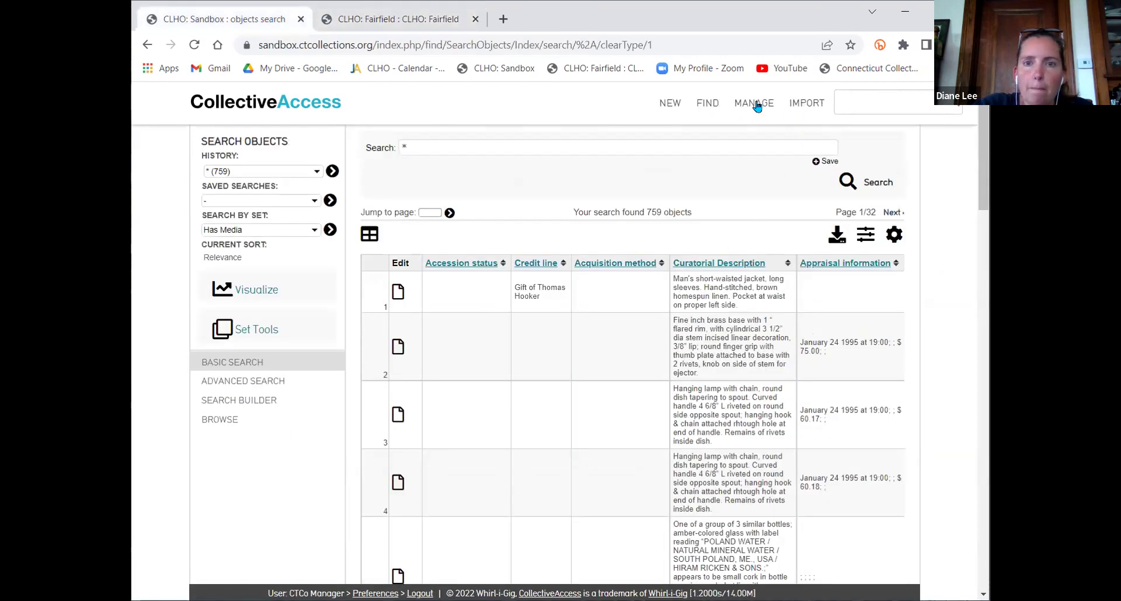
{"action": "mouse_move", "coordinate": [752, 103]}
{"action": "left_click", "coordinate": [761, 215]}
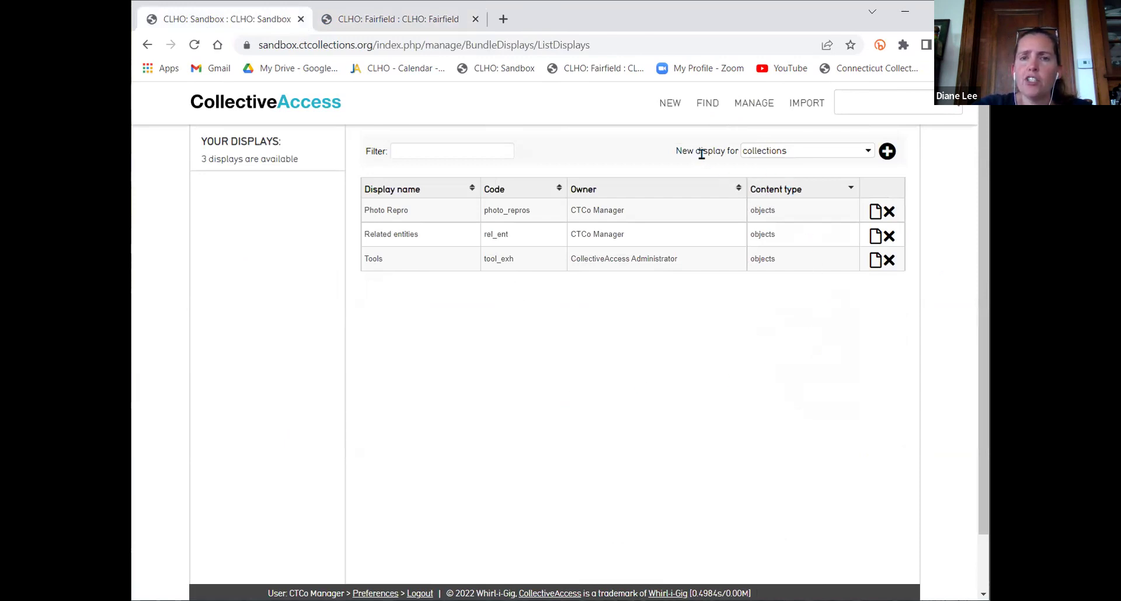
Check Sandbox's content types for new displays, then return to Fairfield's 45 displays
{"action": "left_click", "coordinate": [780, 157]}
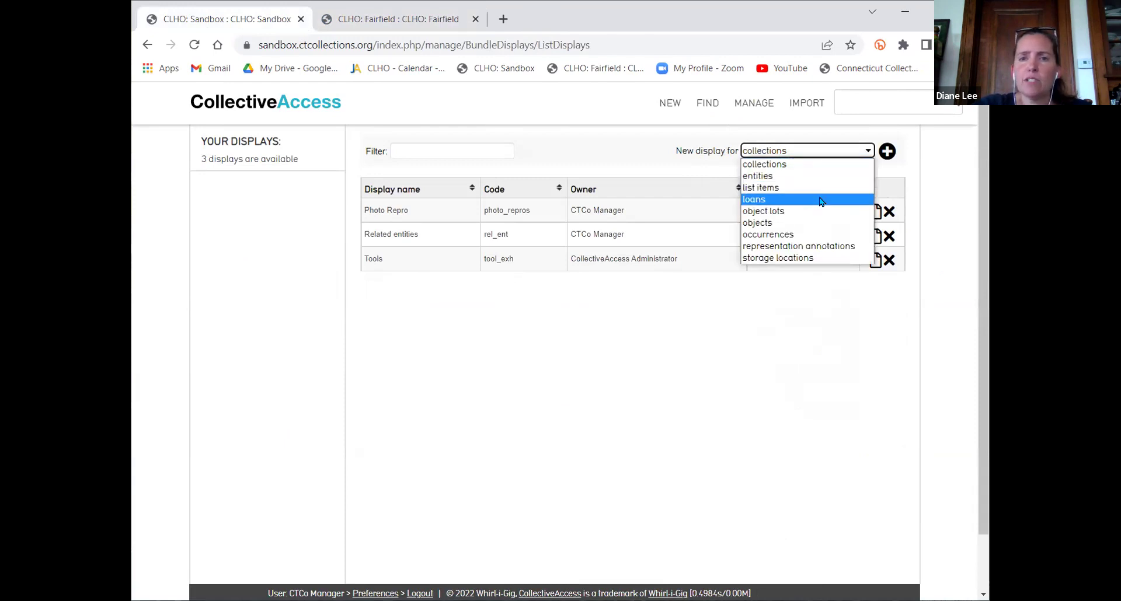
{"action": "left_click", "coordinate": [821, 354]}
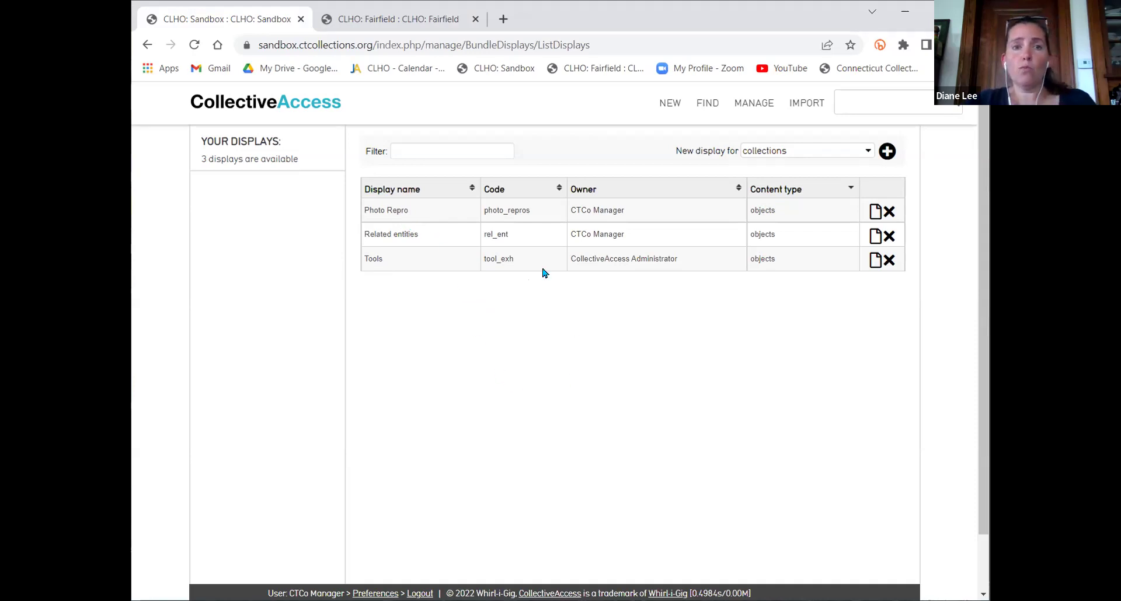
{"action": "left_click", "coordinate": [403, 24]}
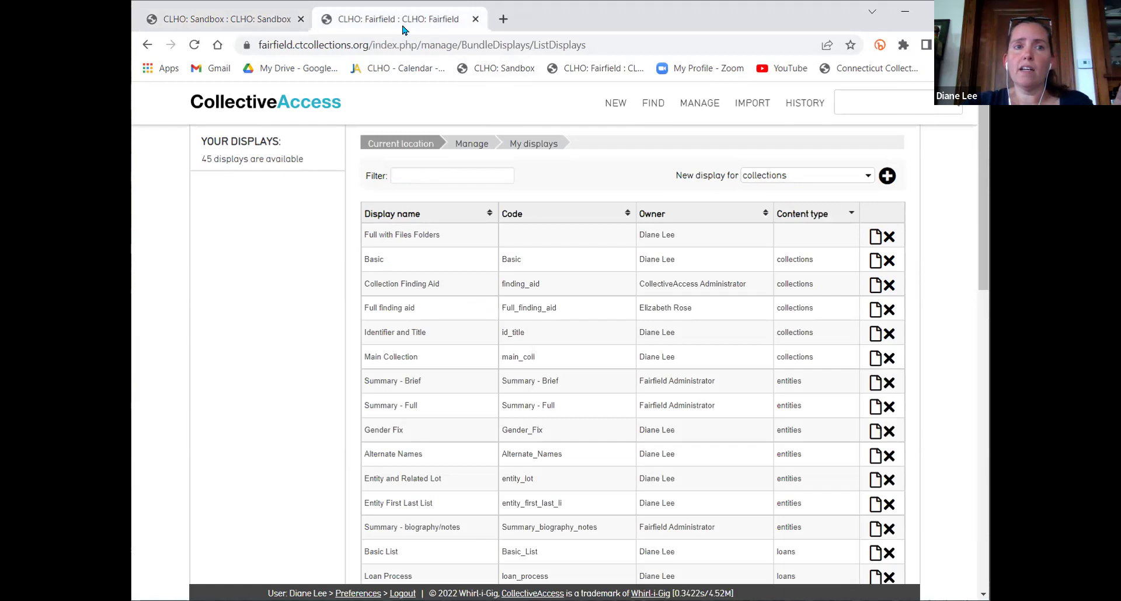
{"action": "scroll", "coordinate": [613, 318], "scroll_direction": "down", "scroll_amount": 5}
Filter Fairfield's displays by 'deacc' to show the two Deaccession displays, then return to Sandbox
{"action": "scroll", "coordinate": [616, 324], "scroll_direction": "down", "scroll_amount": 6}
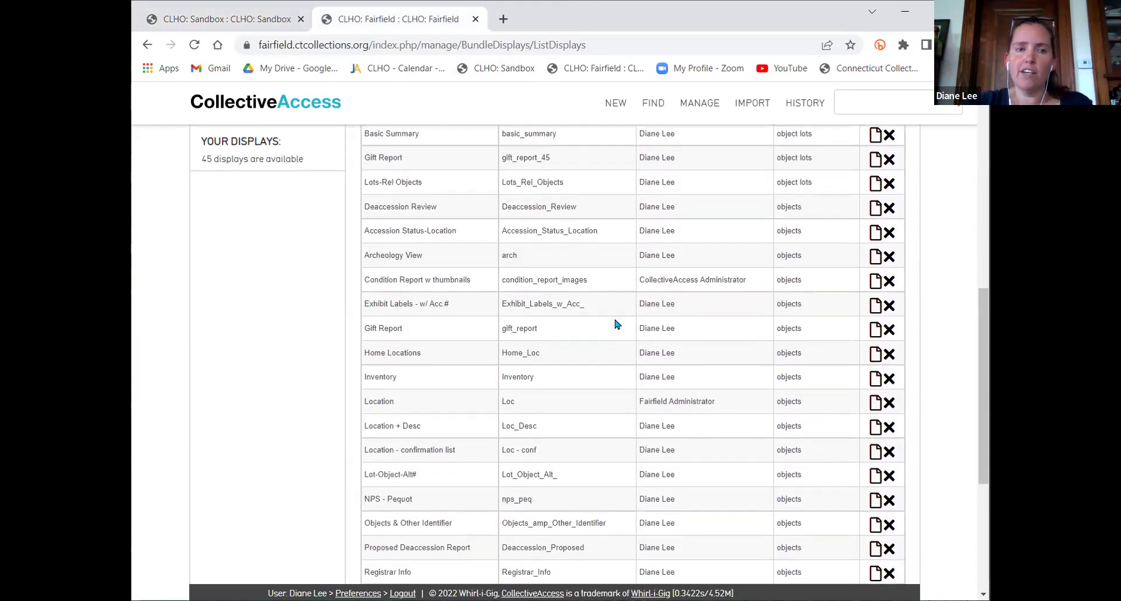
{"action": "scroll", "coordinate": [615, 322], "scroll_direction": "up", "scroll_amount": 10}
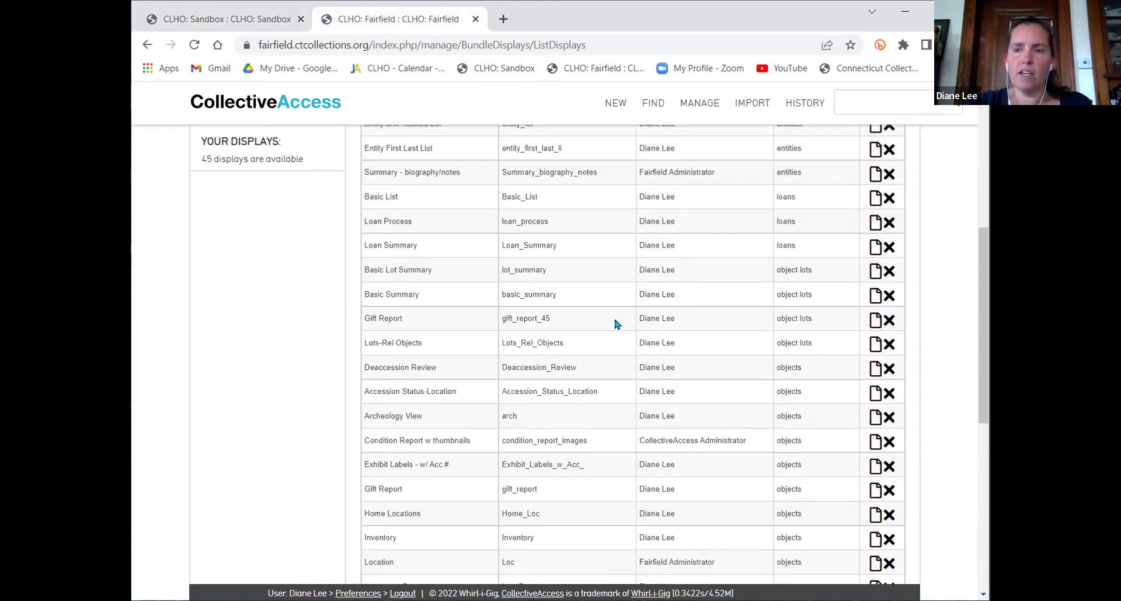
{"action": "left_click", "coordinate": [449, 177]}
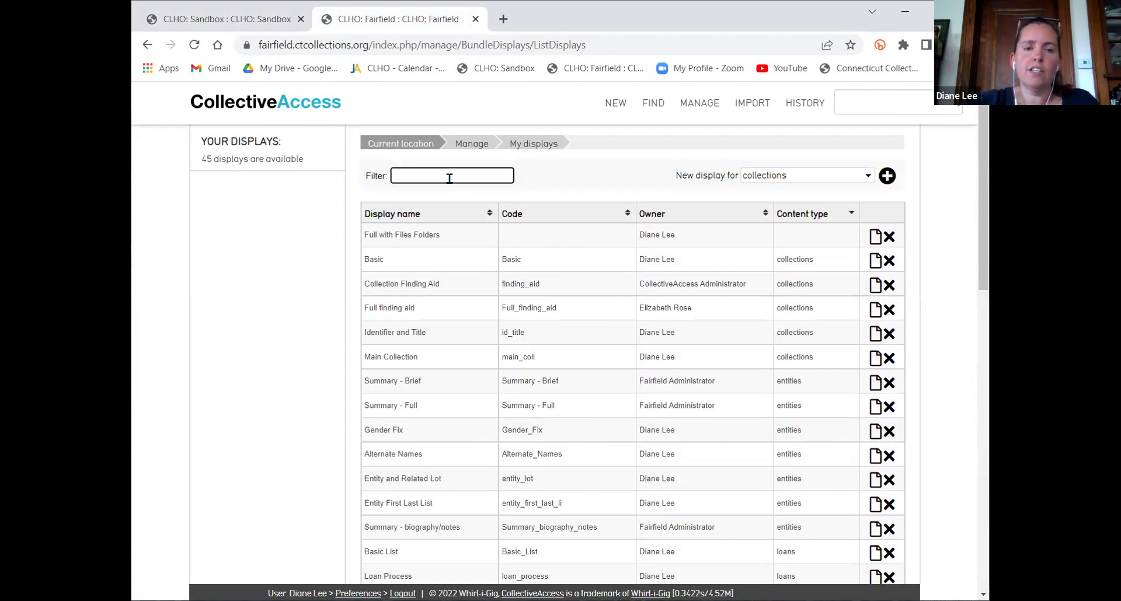
{"action": "type", "text": "deacc"}
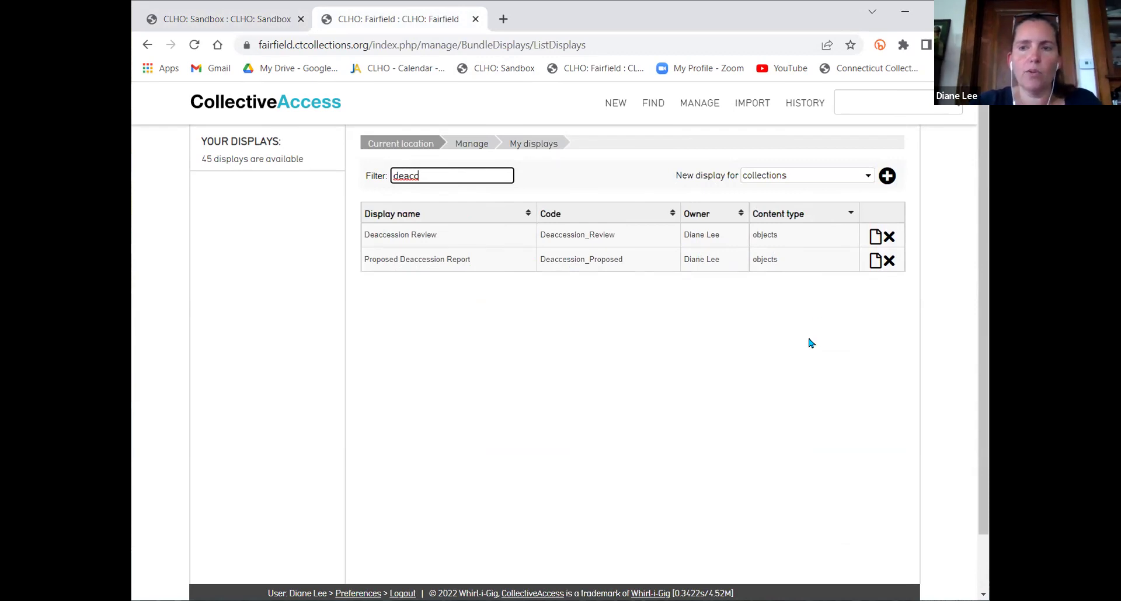
{"action": "left_click", "coordinate": [588, 353]}
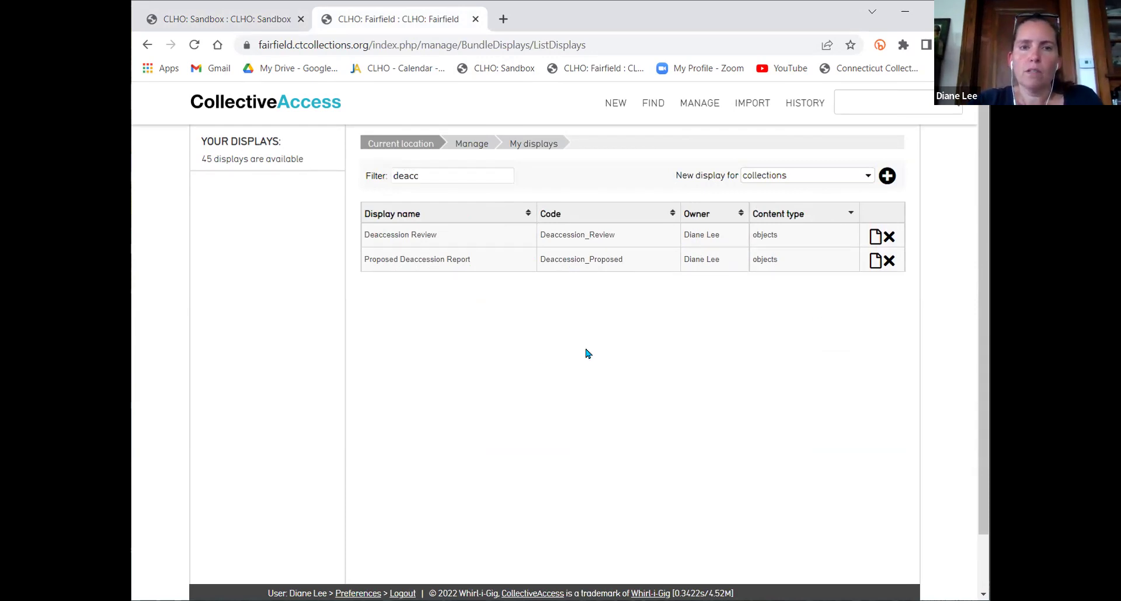
{"action": "left_click", "coordinate": [238, 23]}
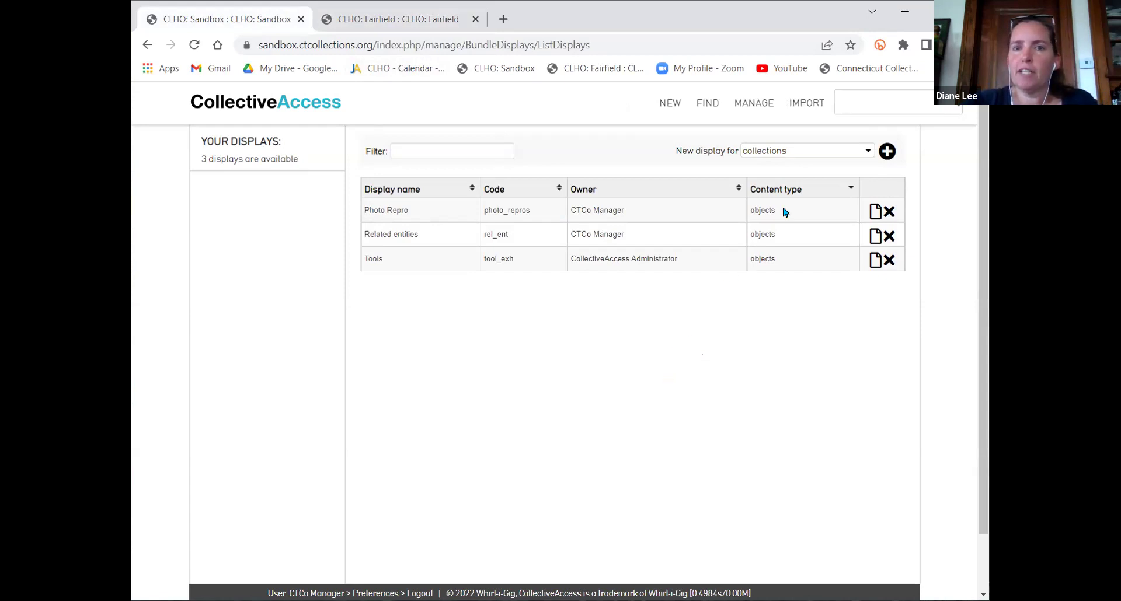
Set 'New display for' to objects and create a blank new display
{"action": "left_click", "coordinate": [787, 159]}
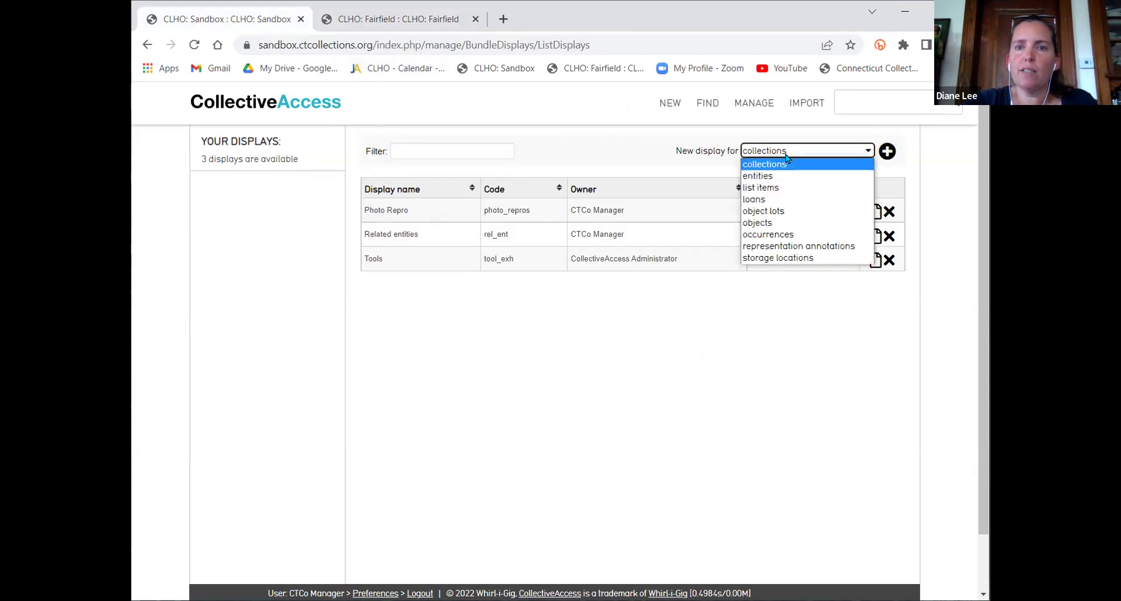
{"action": "left_click", "coordinate": [783, 223]}
{"action": "left_click", "coordinate": [887, 153]}
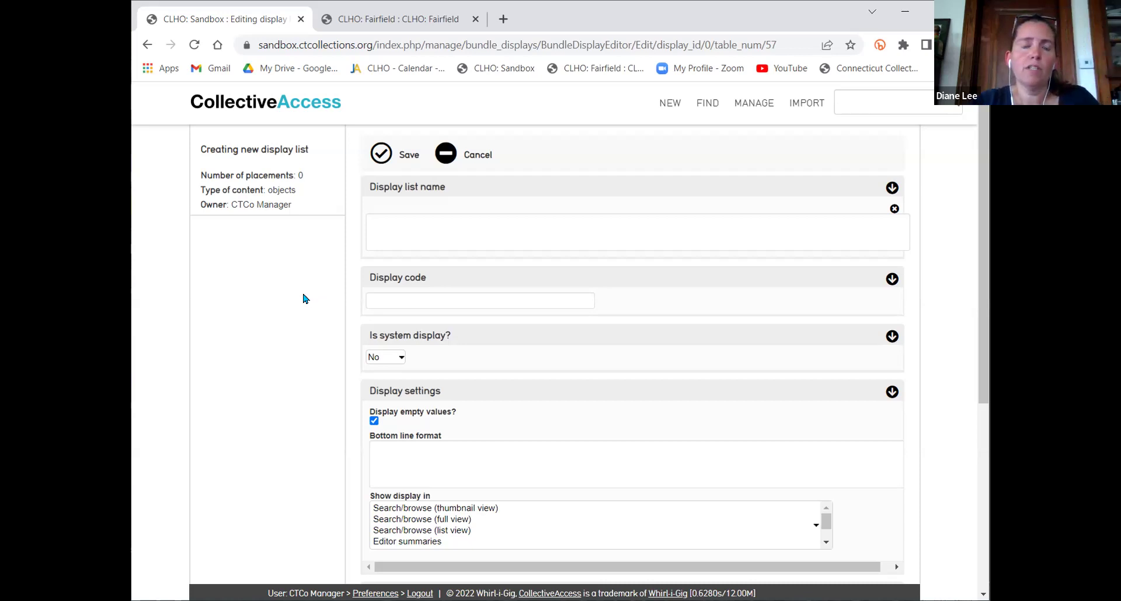
Name the new object display 'Registar Info'
{"action": "left_click", "coordinate": [465, 234]}
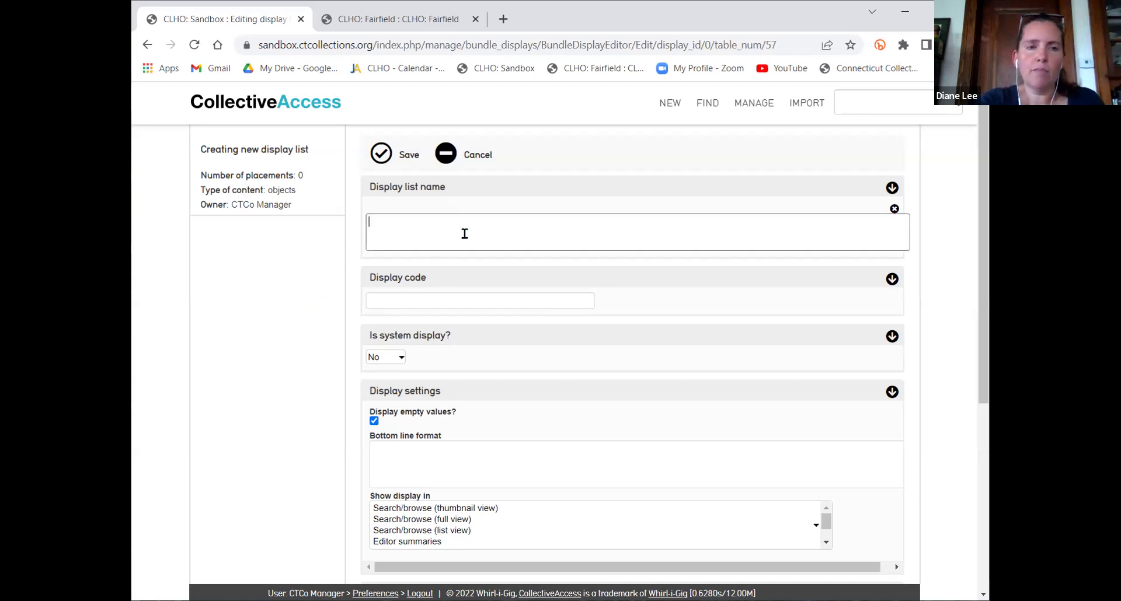
{"action": "type", "text": "REgist"}
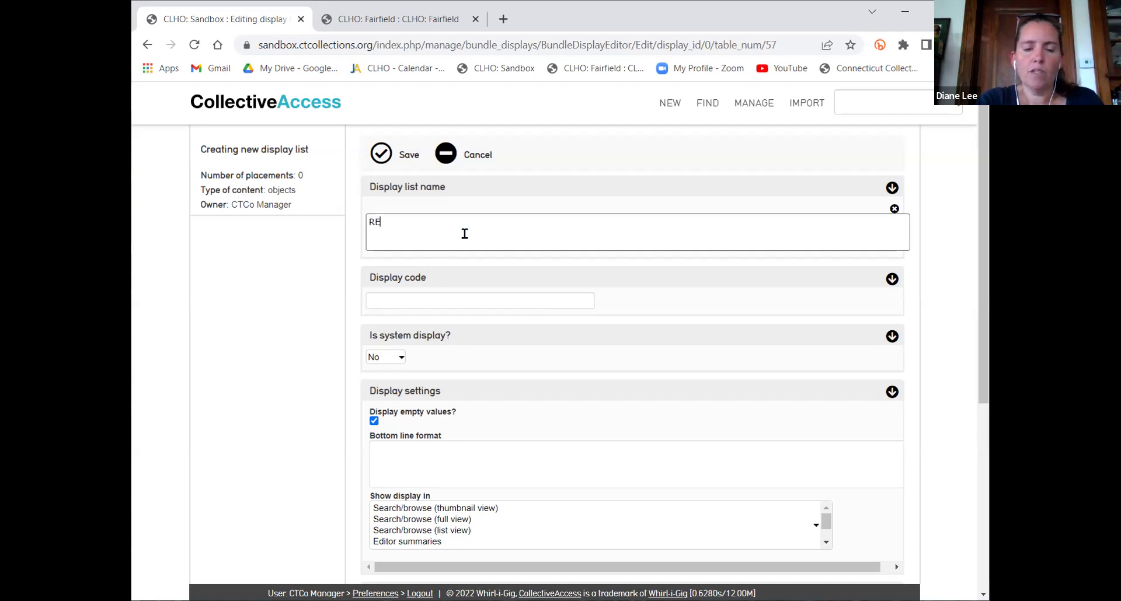
{"action": "key", "text": "BackSpace"}
{"action": "key", "text": "BackSpace"}
{"action": "key", "text": "BackSpace"}
{"action": "key", "text": "BackSpace"}
{"action": "key", "text": "BackSpace"}
{"action": "type", "text": "e"}
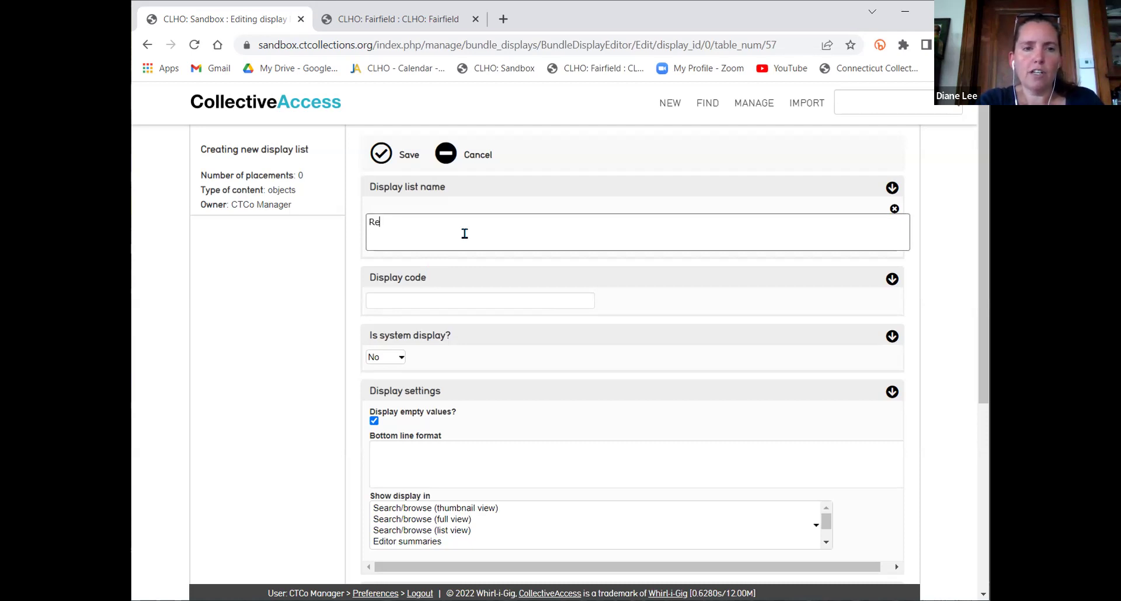
{"action": "type", "text": "gista"}
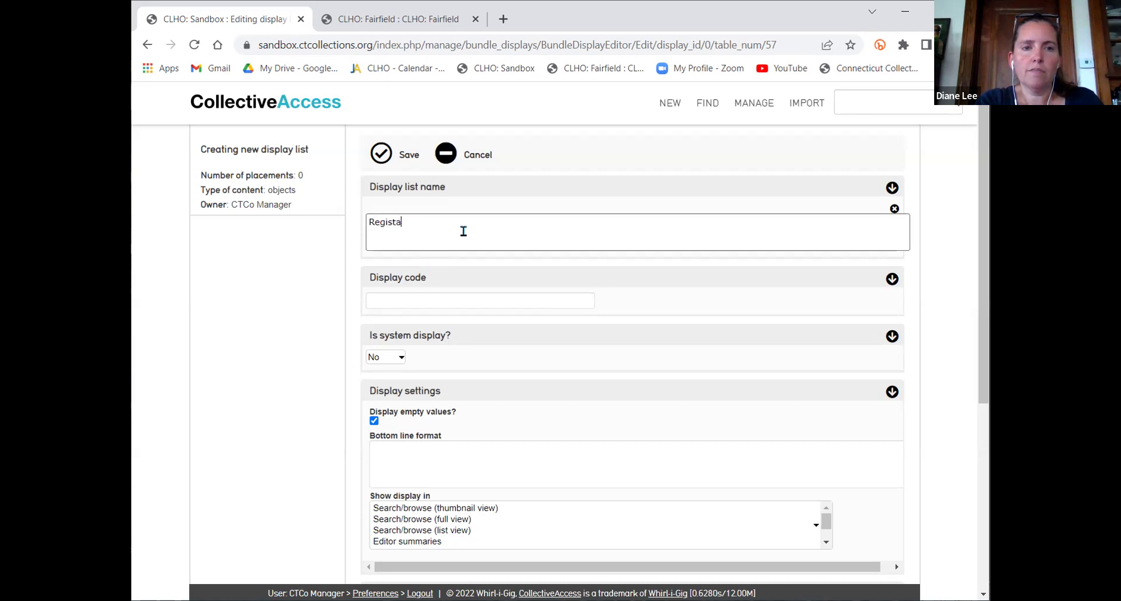
{"action": "type", "text": "r In"}
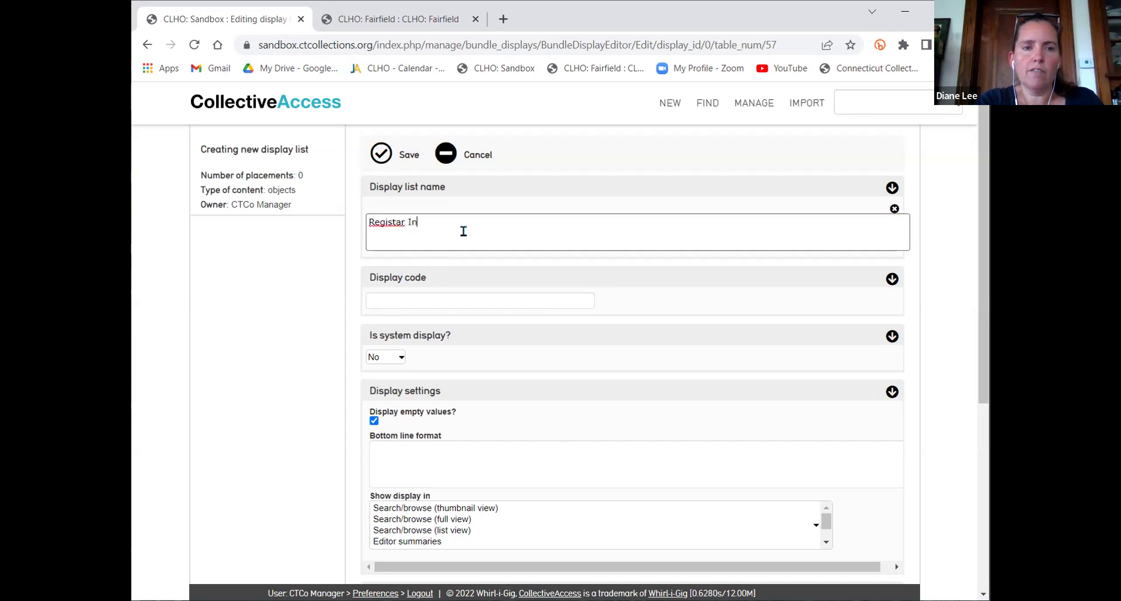
{"action": "type", "text": "fo"}
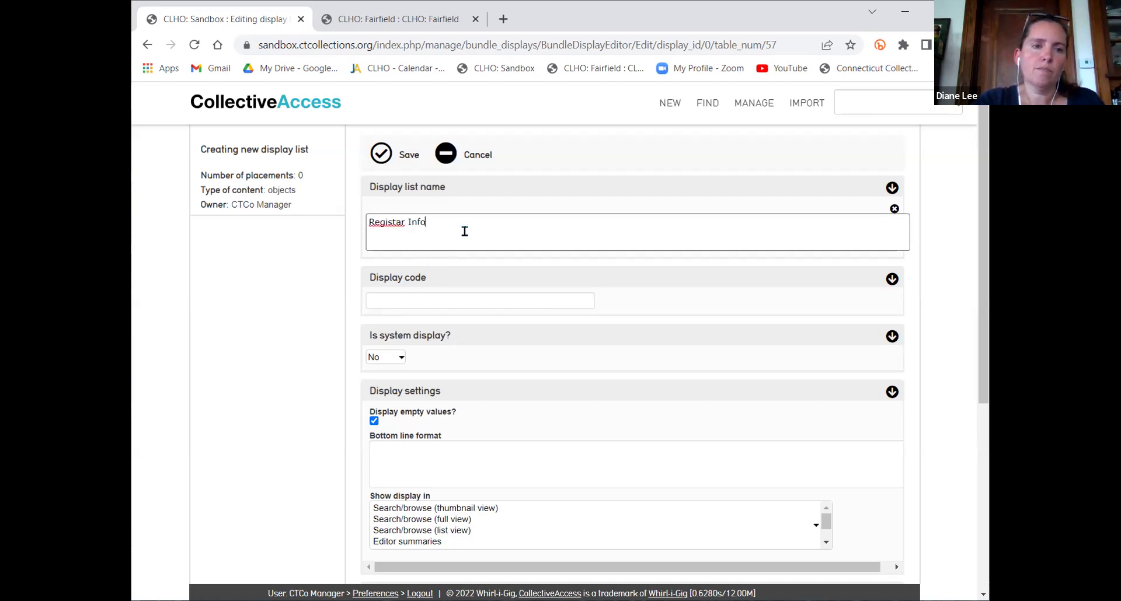
Enter reg_inf as the display code
{"action": "left_click", "coordinate": [461, 301]}
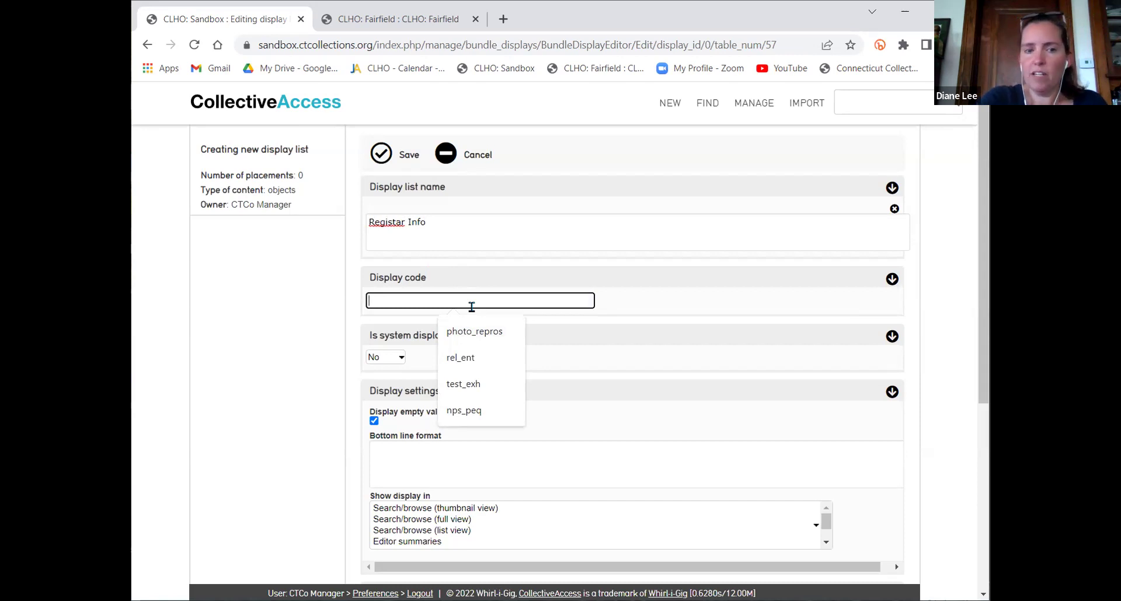
{"action": "type", "text": "reg_"}
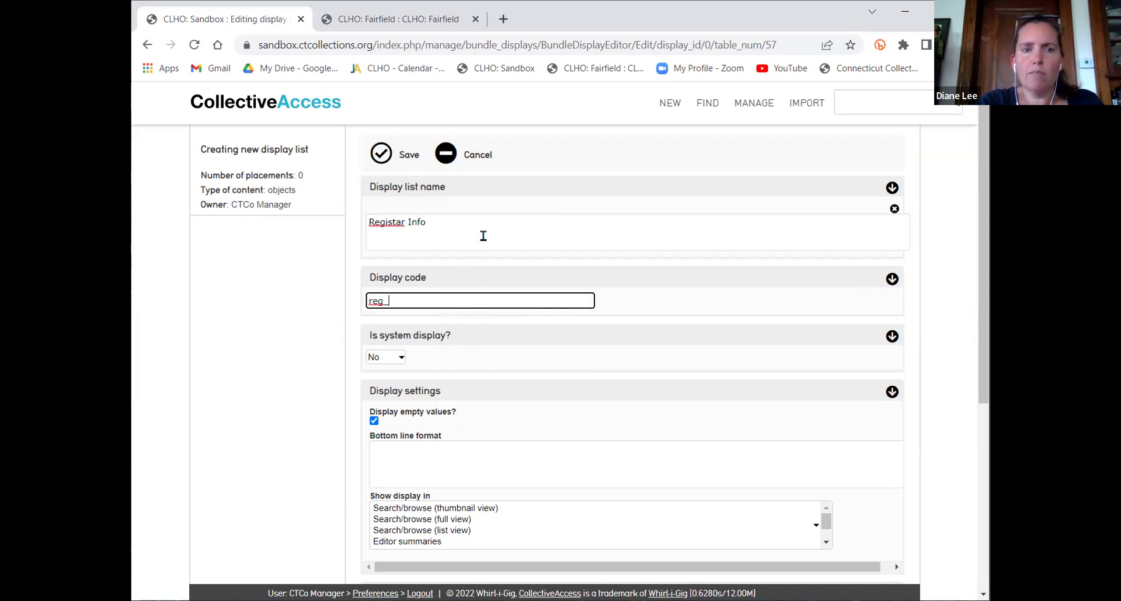
{"action": "type", "text": "inf"}
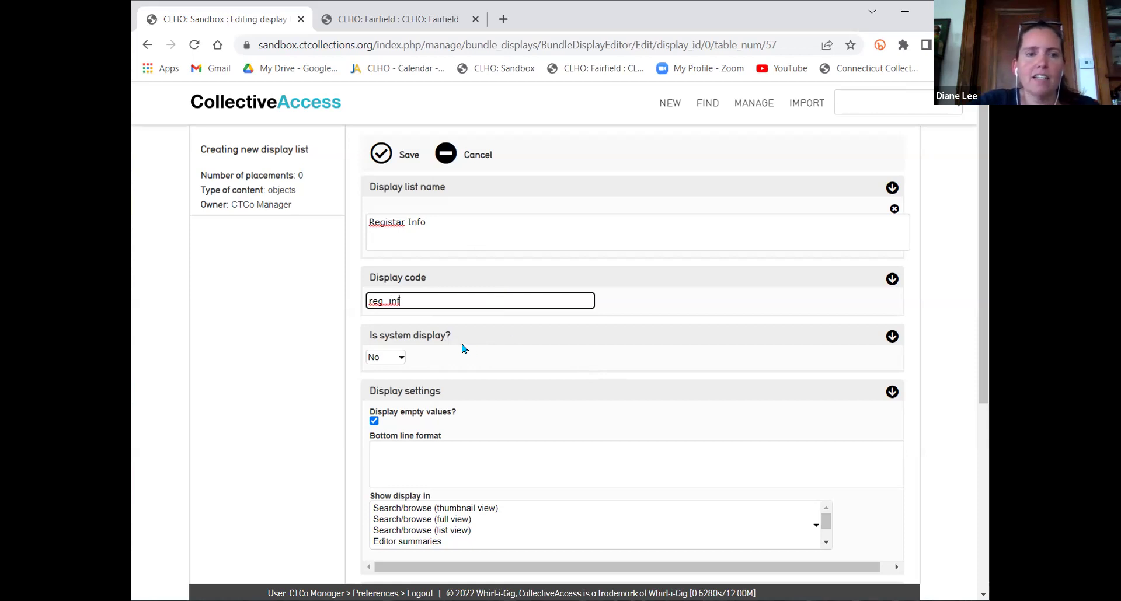
Set 'Is system display?' to Yes and save the Registar Info display list
{"action": "left_click", "coordinate": [387, 361]}
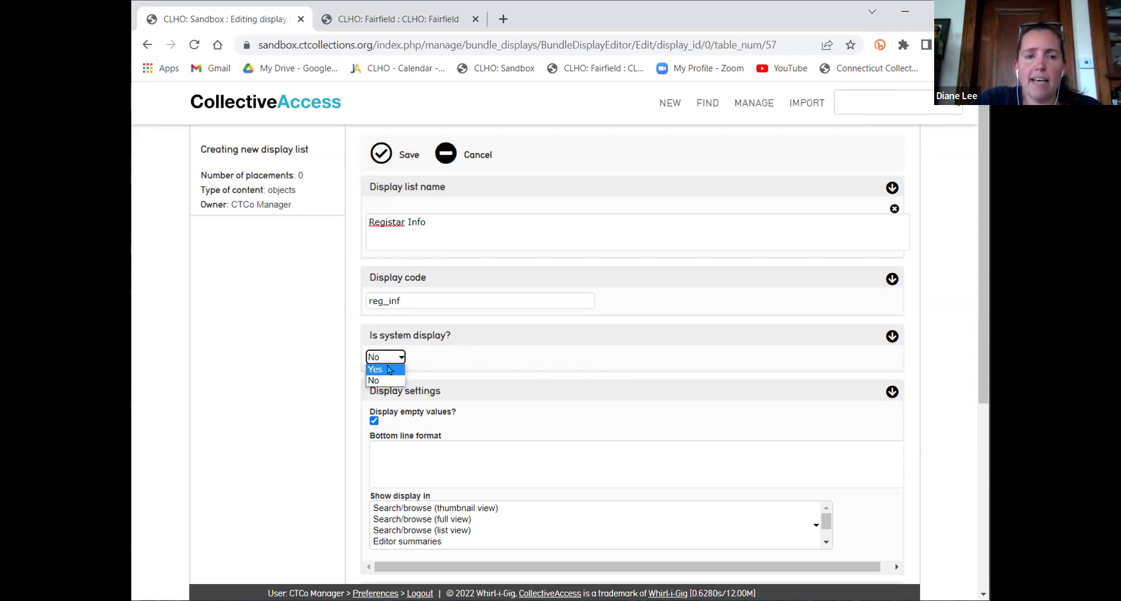
{"action": "left_click", "coordinate": [389, 370]}
{"action": "scroll", "coordinate": [621, 301], "scroll_direction": "down", "scroll_amount": 3}
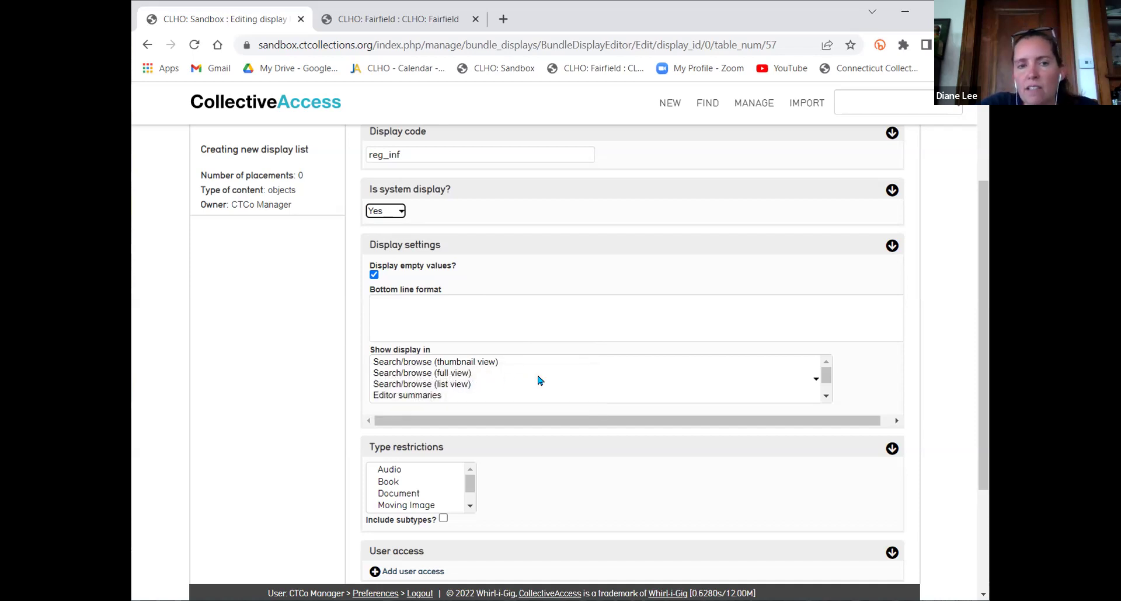
{"action": "scroll", "coordinate": [538, 380], "scroll_direction": "down", "scroll_amount": 1}
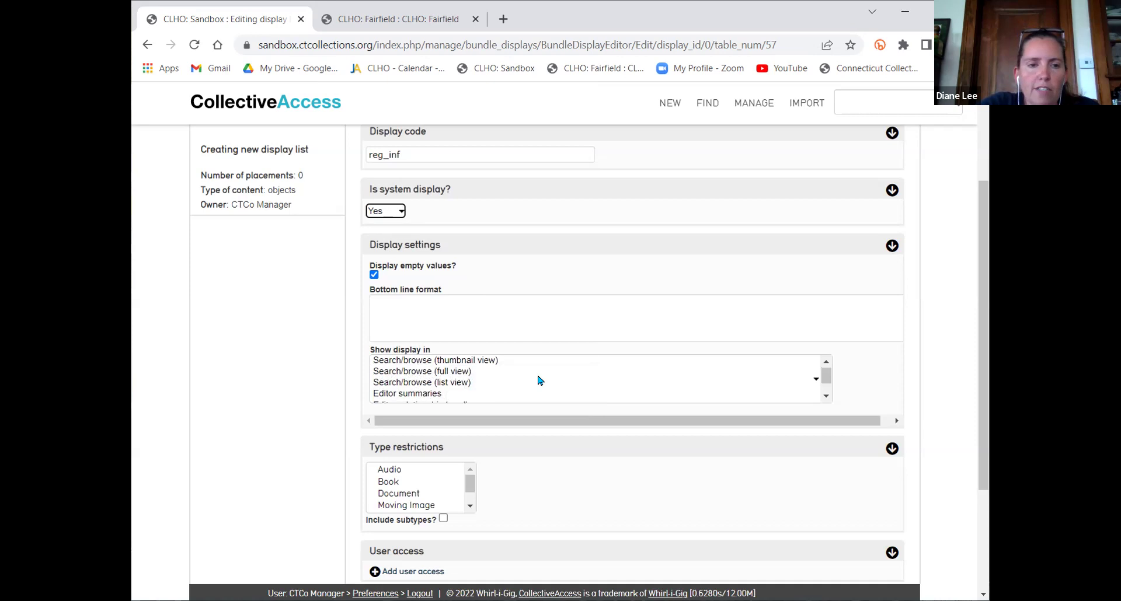
{"action": "scroll", "coordinate": [631, 484], "scroll_direction": "down", "scroll_amount": 3}
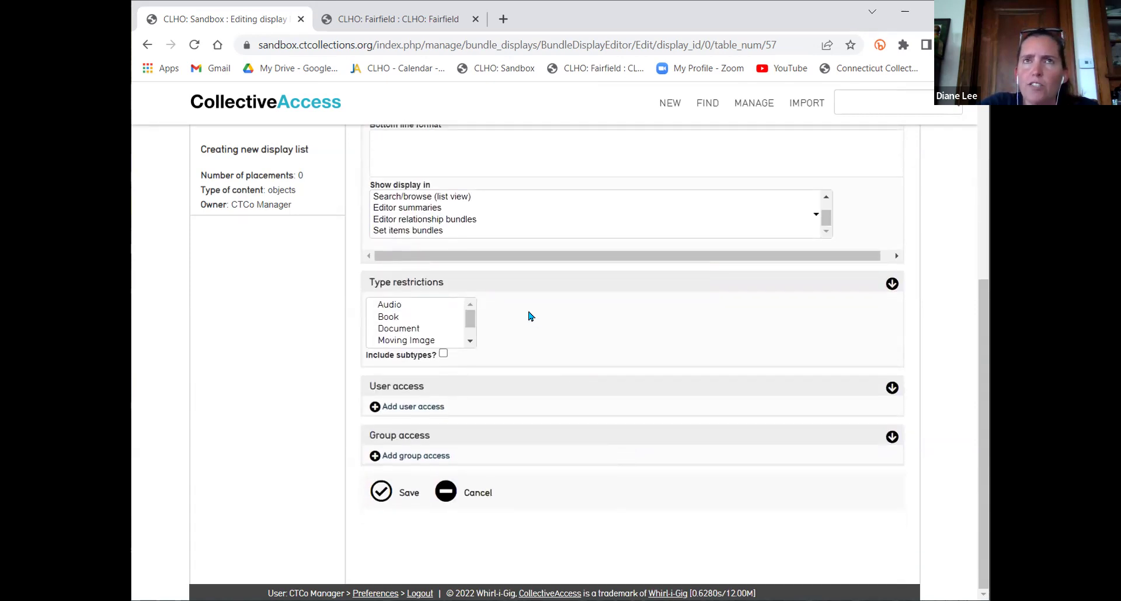
{"action": "scroll", "coordinate": [531, 316], "scroll_direction": "up", "scroll_amount": 5}
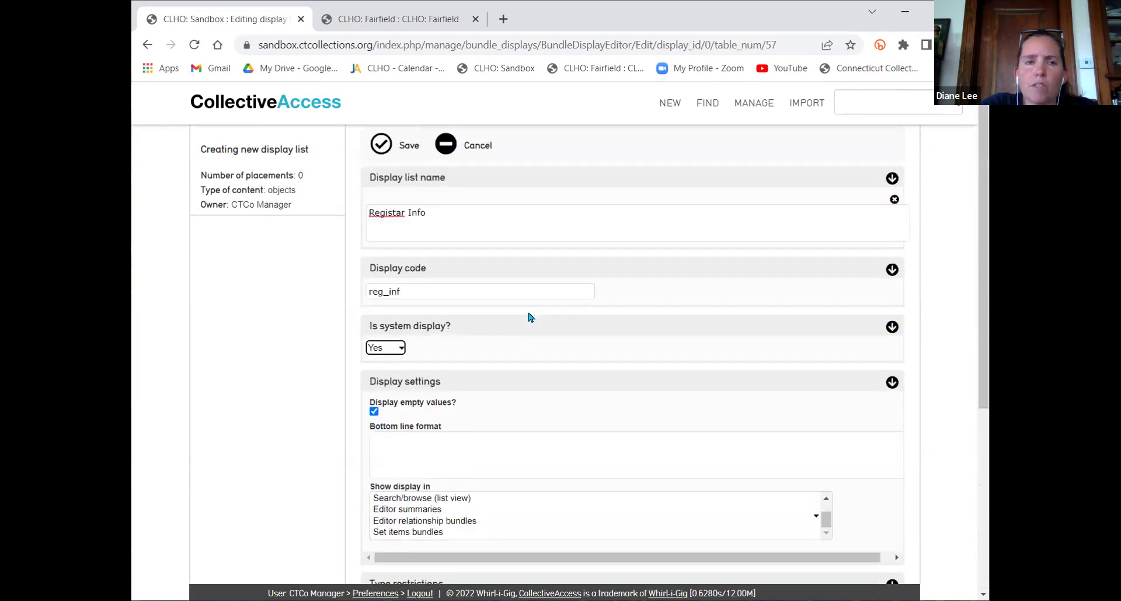
{"action": "scroll", "coordinate": [530, 317], "scroll_direction": "down", "scroll_amount": 5}
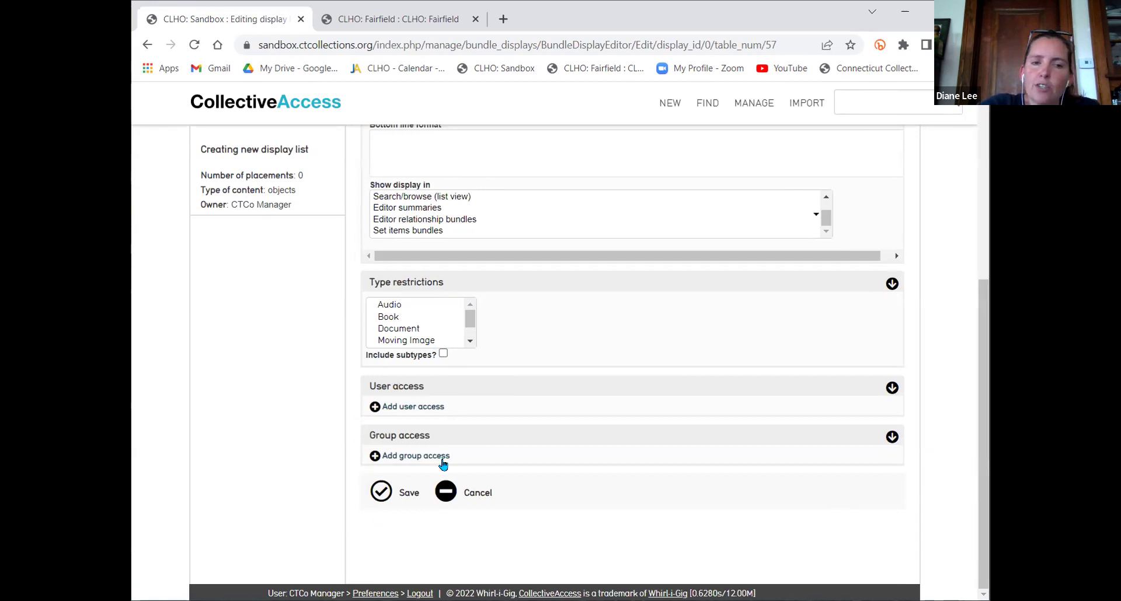
{"action": "left_click", "coordinate": [383, 494]}
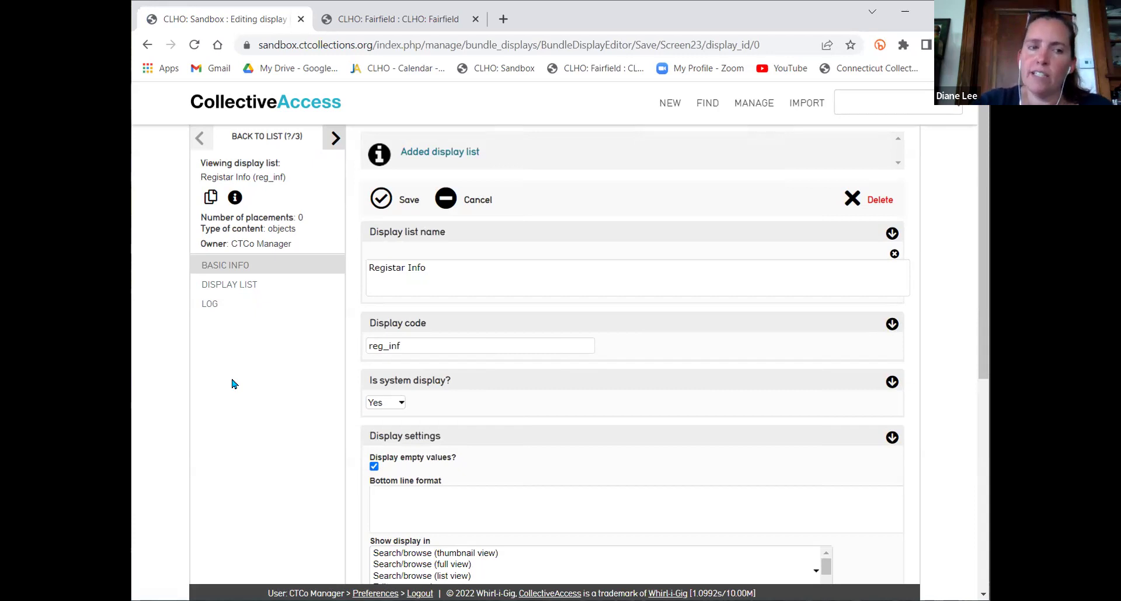
Look over Registar Info's log and basic info, then open its Display List contents editor
{"action": "left_click", "coordinate": [211, 307]}
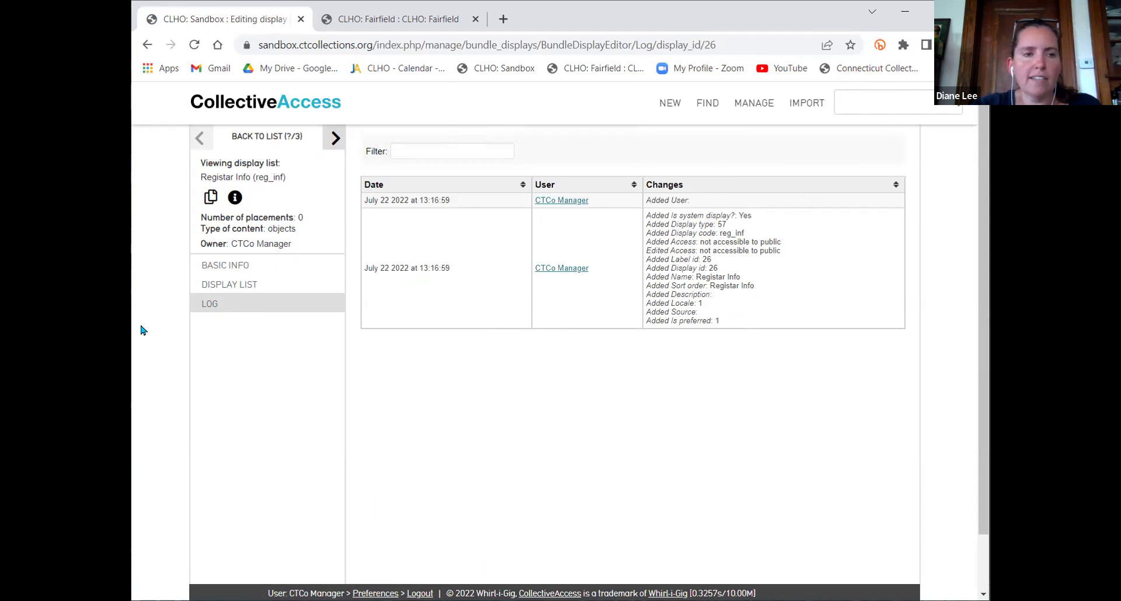
{"action": "left_click", "coordinate": [218, 268]}
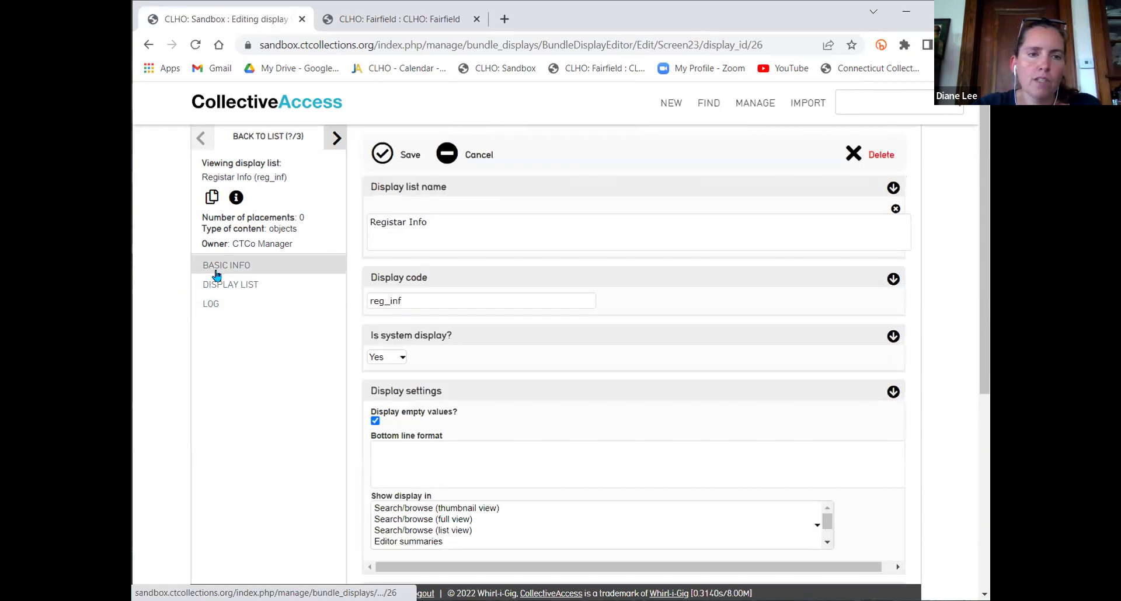
{"action": "left_click", "coordinate": [247, 287]}
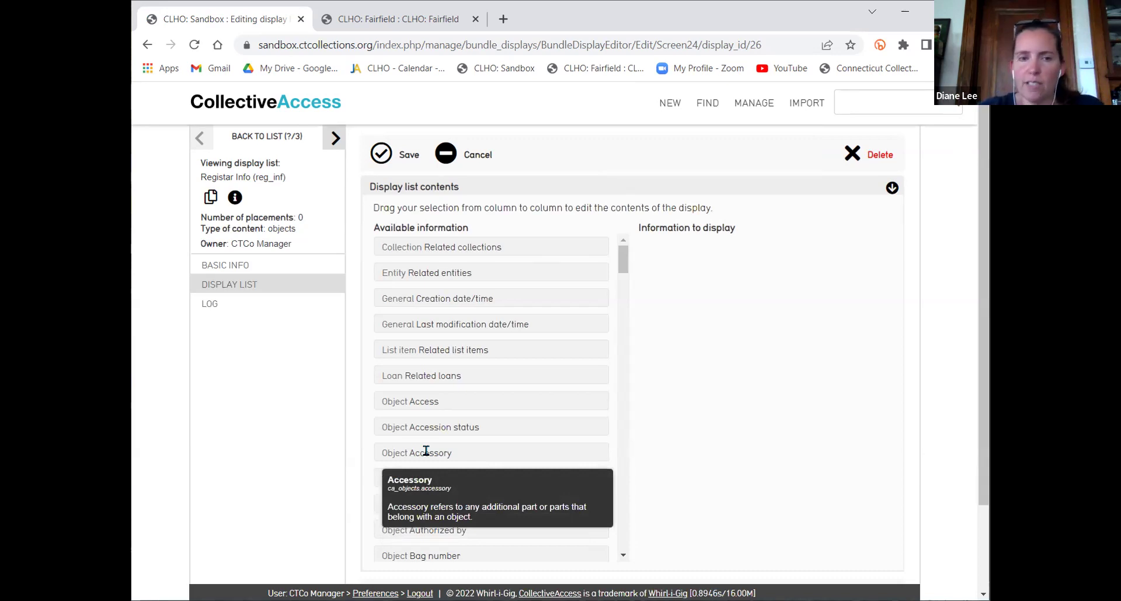
{"action": "scroll", "coordinate": [588, 300], "scroll_direction": "down", "scroll_amount": 12}
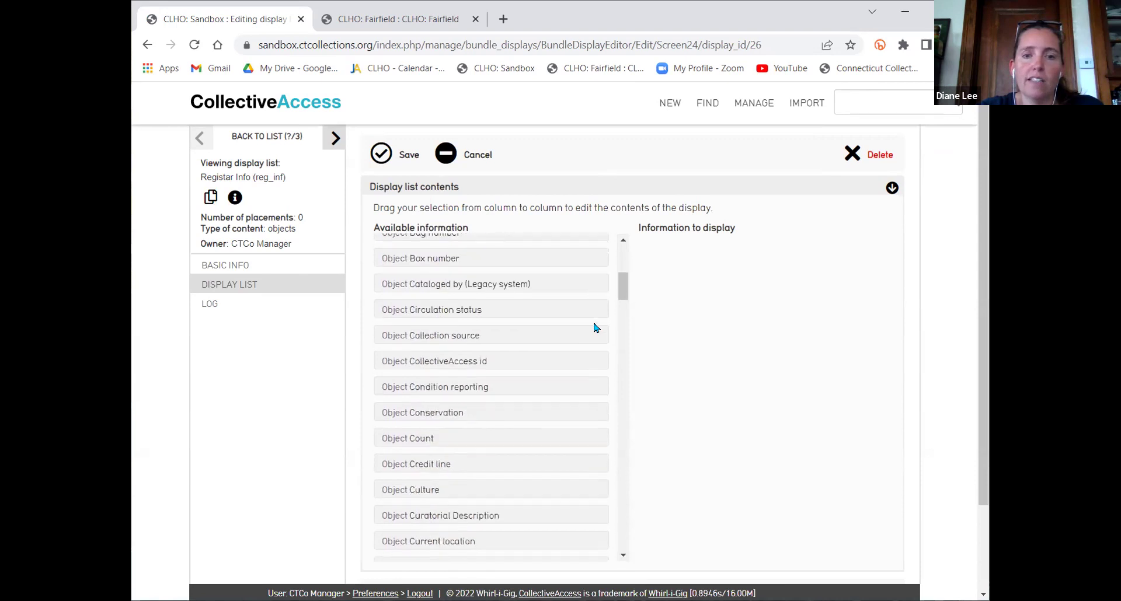
{"action": "scroll", "coordinate": [596, 330], "scroll_direction": "down", "scroll_amount": 12}
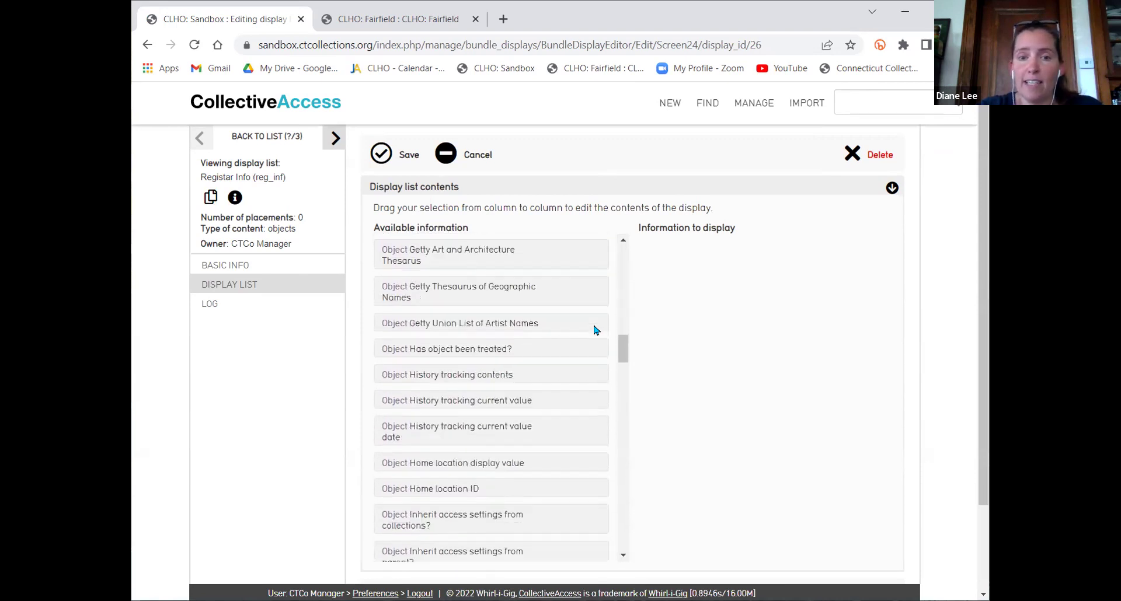
{"action": "scroll", "coordinate": [591, 358], "scroll_direction": "down", "scroll_amount": 12}
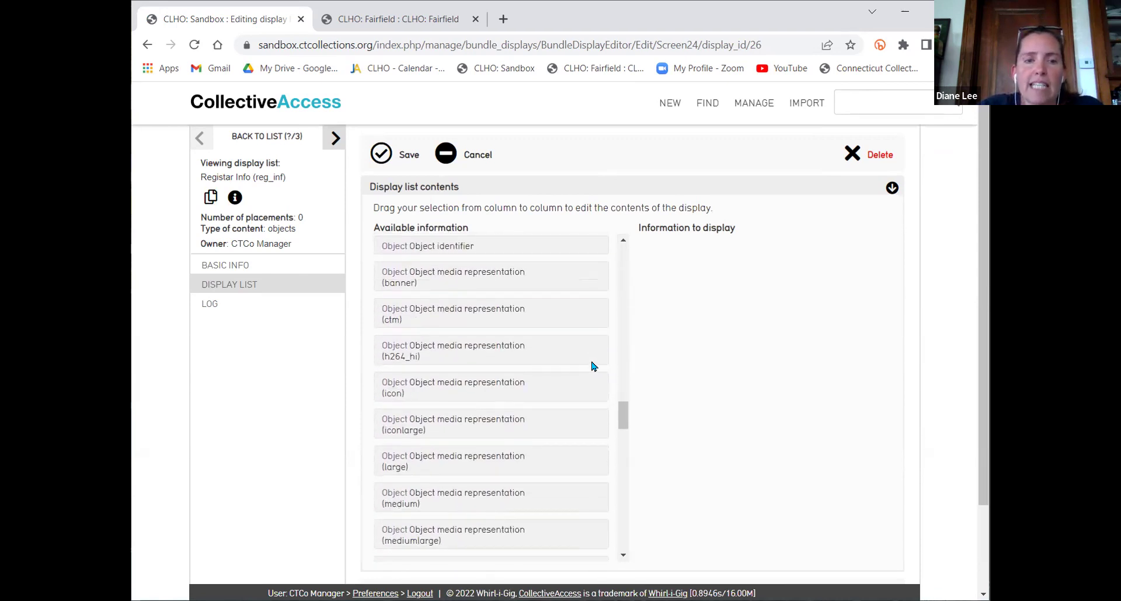
{"action": "scroll", "coordinate": [593, 366], "scroll_direction": "down", "scroll_amount": 3}
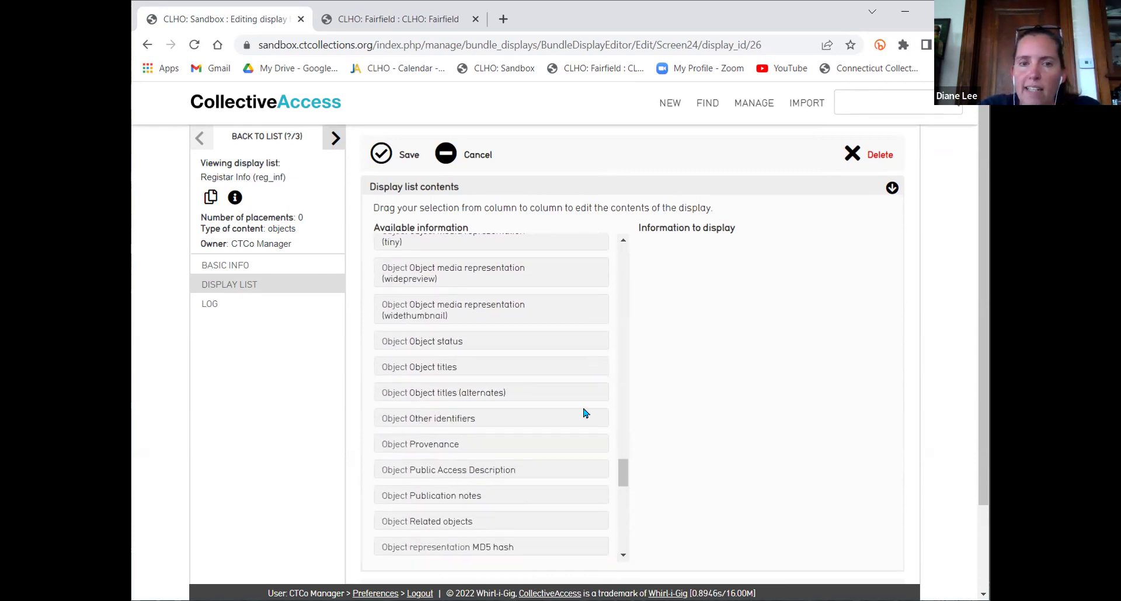
{"action": "scroll", "coordinate": [585, 414], "scroll_direction": "up", "scroll_amount": 20}
{"action": "scroll", "coordinate": [588, 417], "scroll_direction": "up", "scroll_amount": 10}
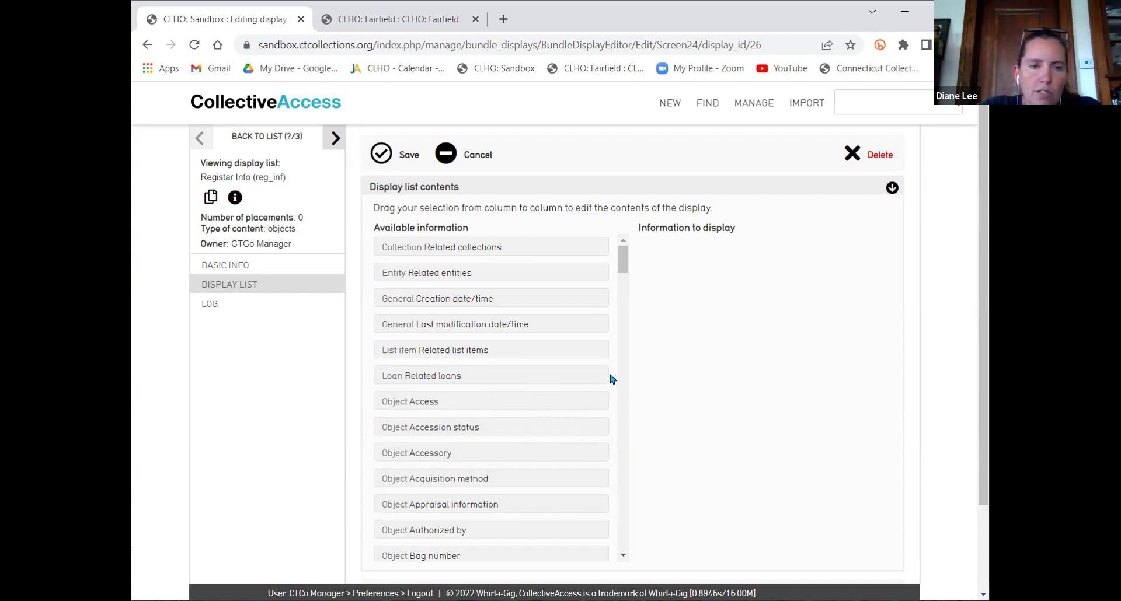
Add Credit line, Dates and Dimensions to Registar Info's information to display
{"action": "scroll", "coordinate": [613, 365], "scroll_direction": "down", "scroll_amount": 1}
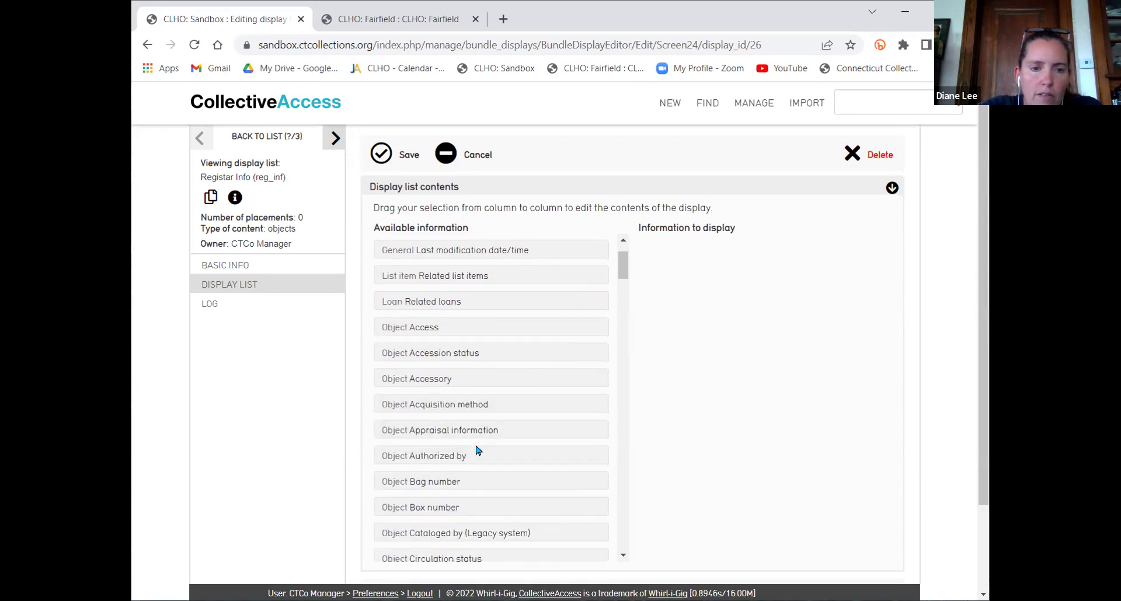
{"action": "scroll", "coordinate": [546, 426], "scroll_direction": "down", "scroll_amount": 3}
{"action": "scroll", "coordinate": [546, 416], "scroll_direction": "down", "scroll_amount": 2}
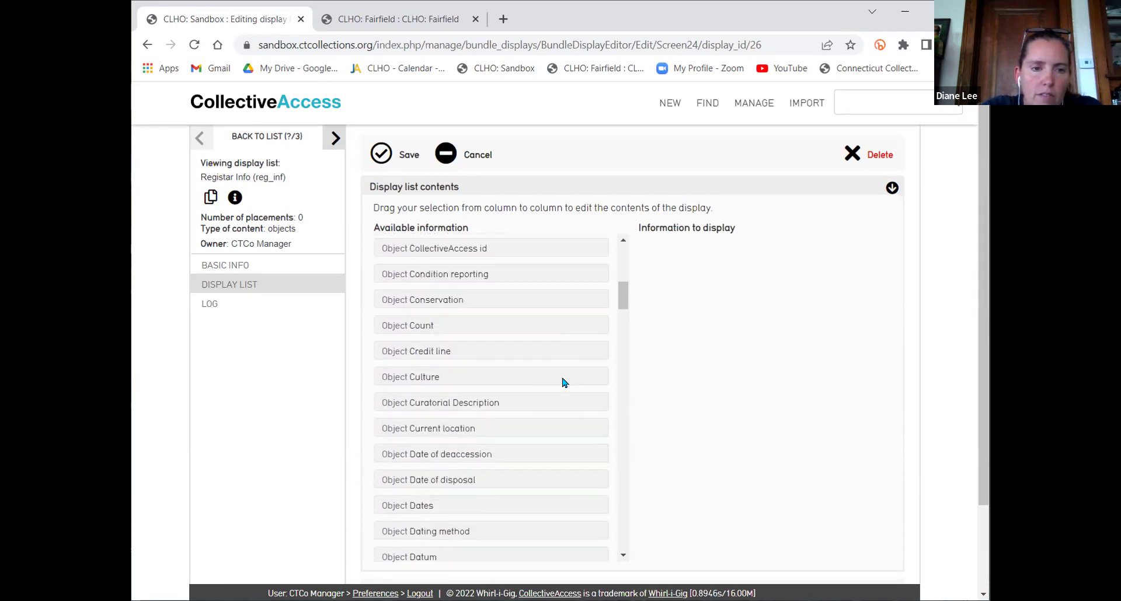
{"action": "mouse_move", "coordinate": [412, 350]}
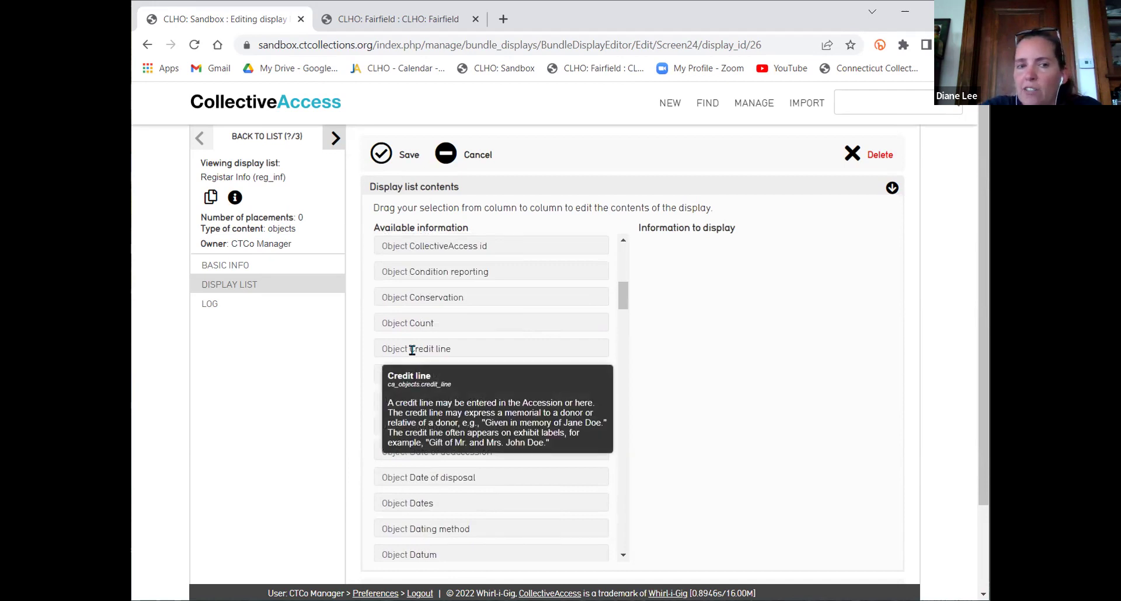
{"action": "left_click_drag", "start_coordinate": [518, 352], "coordinate": [724, 365]}
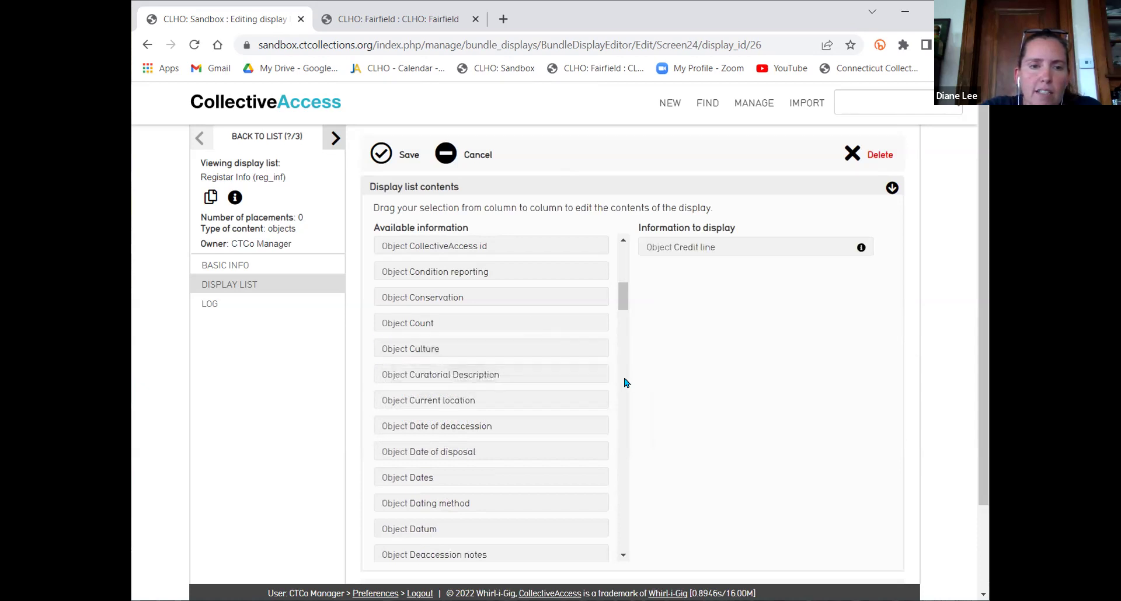
{"action": "scroll", "coordinate": [610, 387], "scroll_direction": "down", "scroll_amount": 1}
{"action": "scroll", "coordinate": [610, 388], "scroll_direction": "down", "scroll_amount": 1}
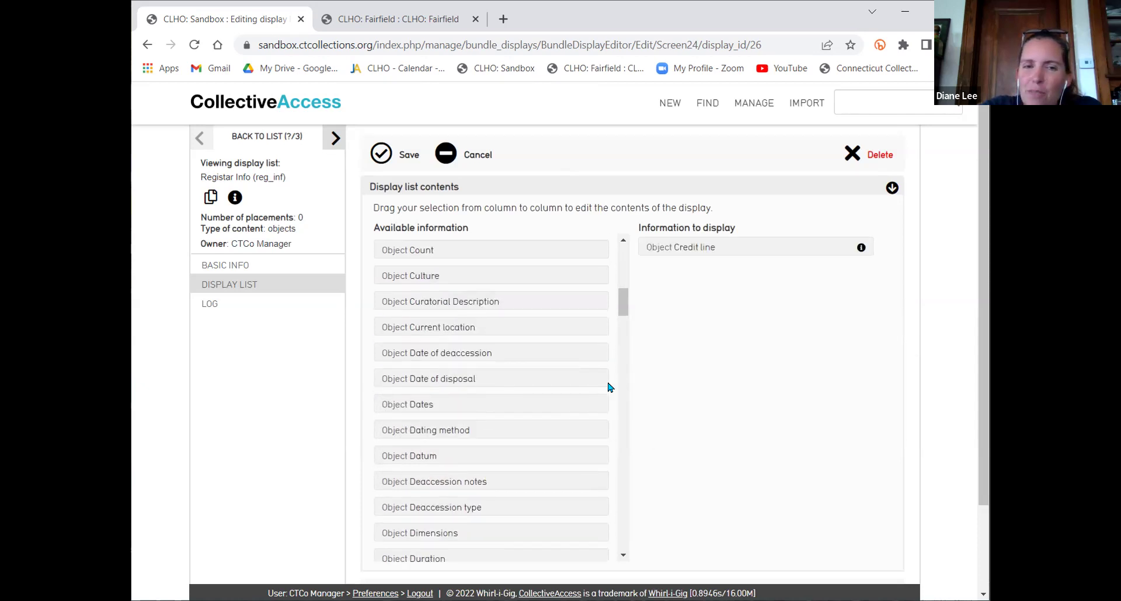
{"action": "scroll", "coordinate": [610, 388], "scroll_direction": "down", "scroll_amount": 3}
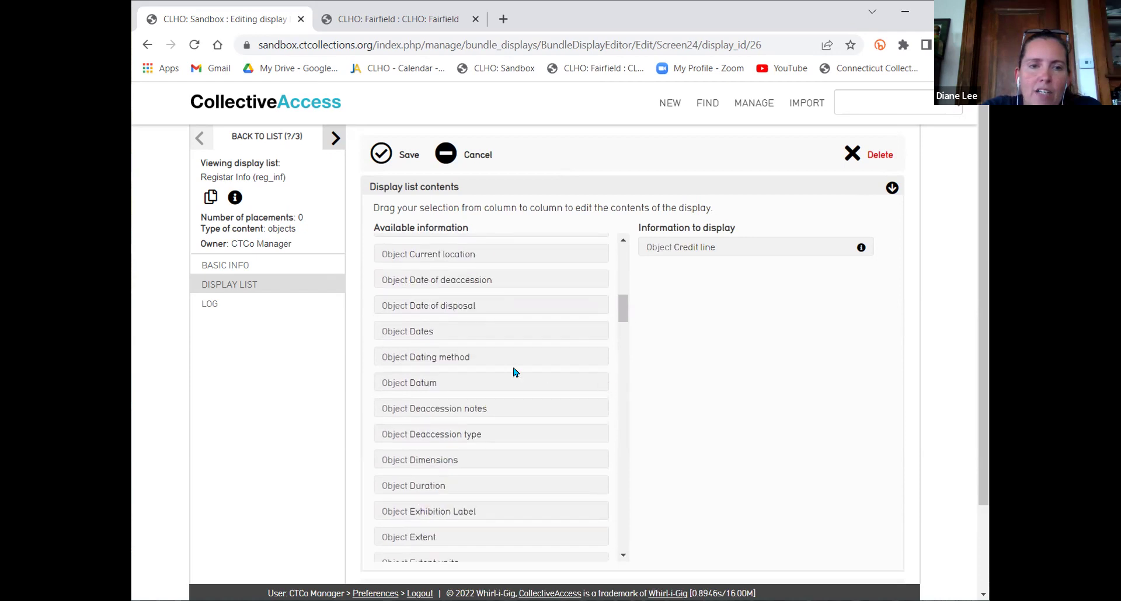
{"action": "left_click_drag", "start_coordinate": [503, 338], "coordinate": [683, 356]}
{"action": "scroll", "coordinate": [583, 406], "scroll_direction": "down", "scroll_amount": 4}
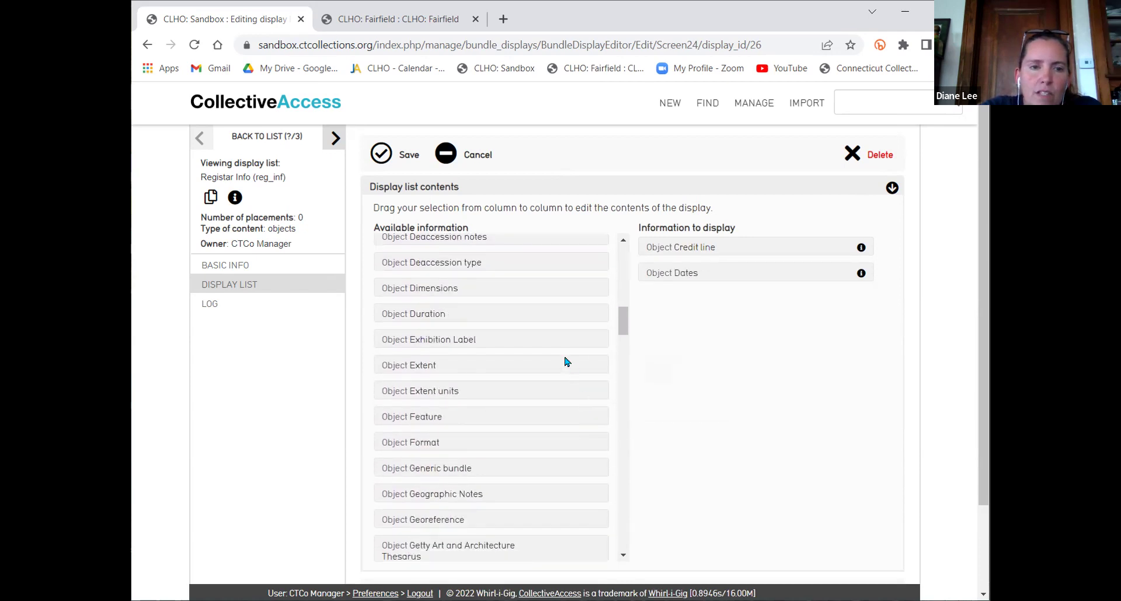
{"action": "left_click_drag", "start_coordinate": [488, 297], "coordinate": [705, 325]}
Add Lot and Object identifier below Dimensions
{"action": "scroll", "coordinate": [549, 426], "scroll_direction": "down", "scroll_amount": 3}
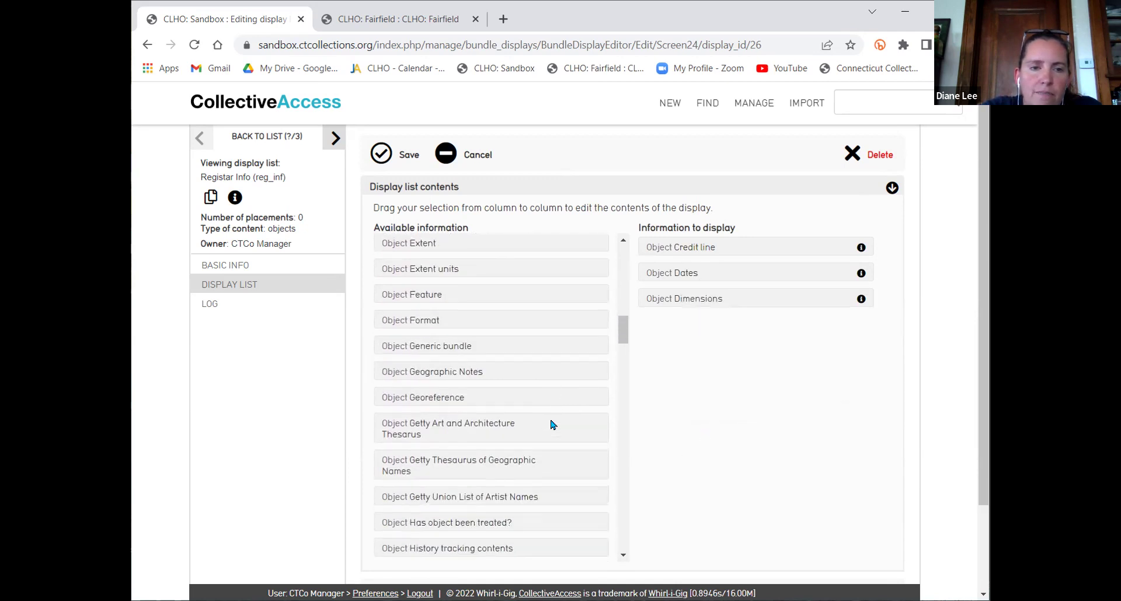
{"action": "scroll", "coordinate": [488, 328], "scroll_direction": "down", "scroll_amount": 1}
{"action": "scroll", "coordinate": [578, 335], "scroll_direction": "down", "scroll_amount": 2}
{"action": "scroll", "coordinate": [581, 339], "scroll_direction": "down", "scroll_amount": 5}
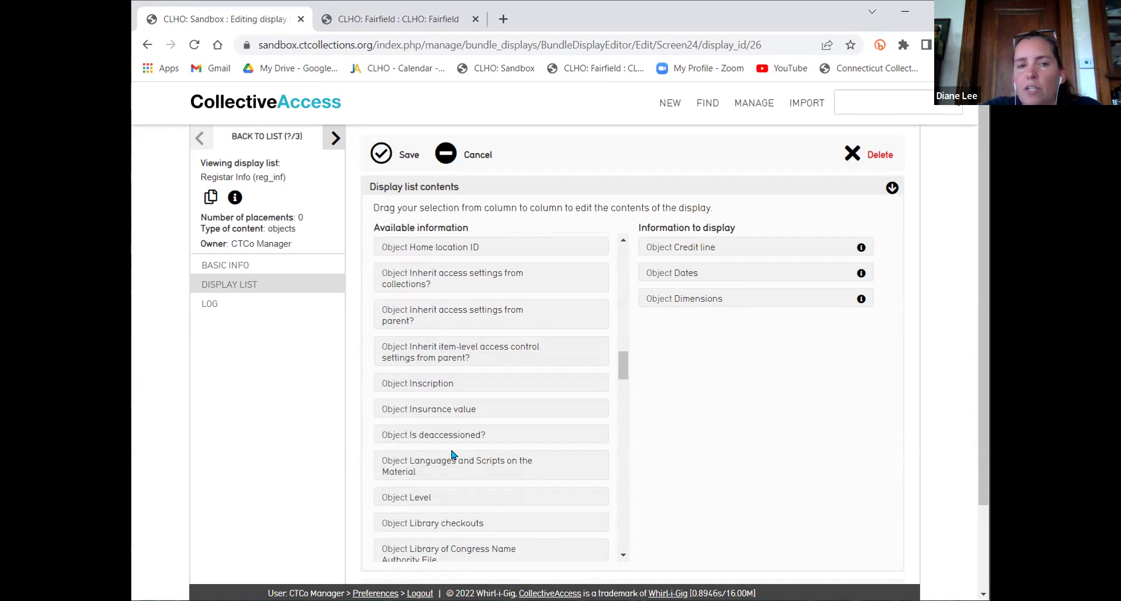
{"action": "scroll", "coordinate": [590, 420], "scroll_direction": "down", "scroll_amount": 1}
{"action": "scroll", "coordinate": [588, 422], "scroll_direction": "down", "scroll_amount": 5}
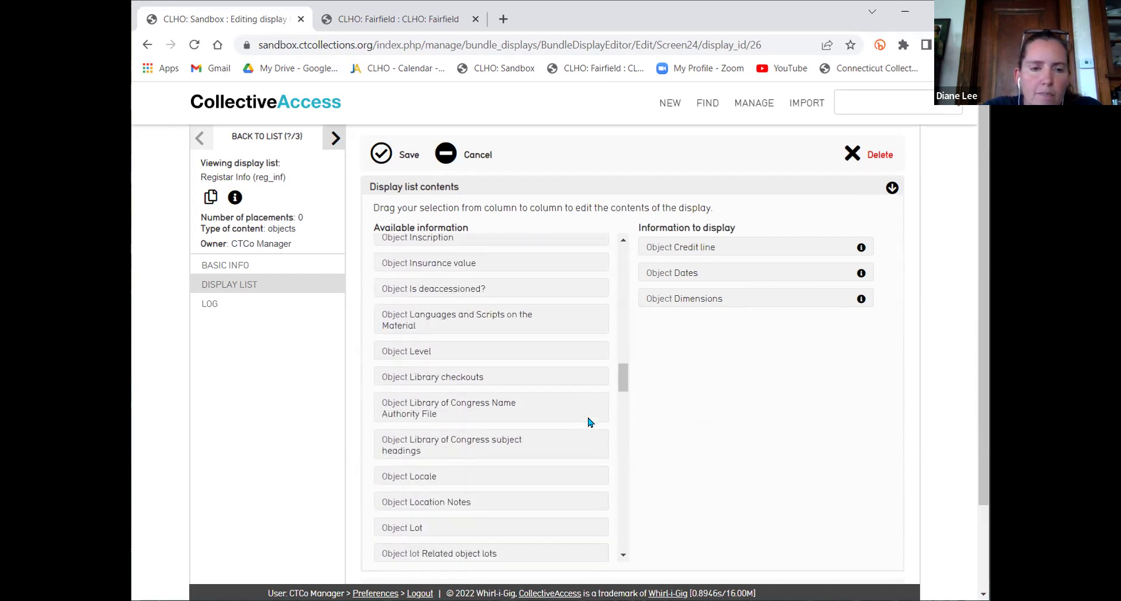
{"action": "scroll", "coordinate": [557, 382], "scroll_direction": "up", "scroll_amount": 1}
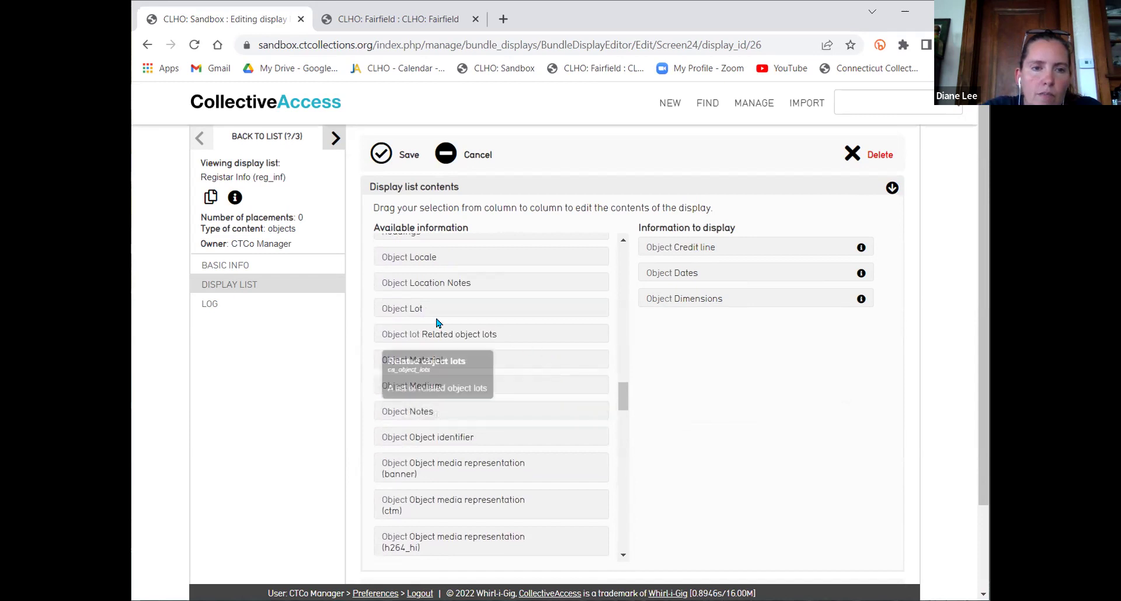
{"action": "left_click_drag", "start_coordinate": [418, 308], "coordinate": [709, 373]}
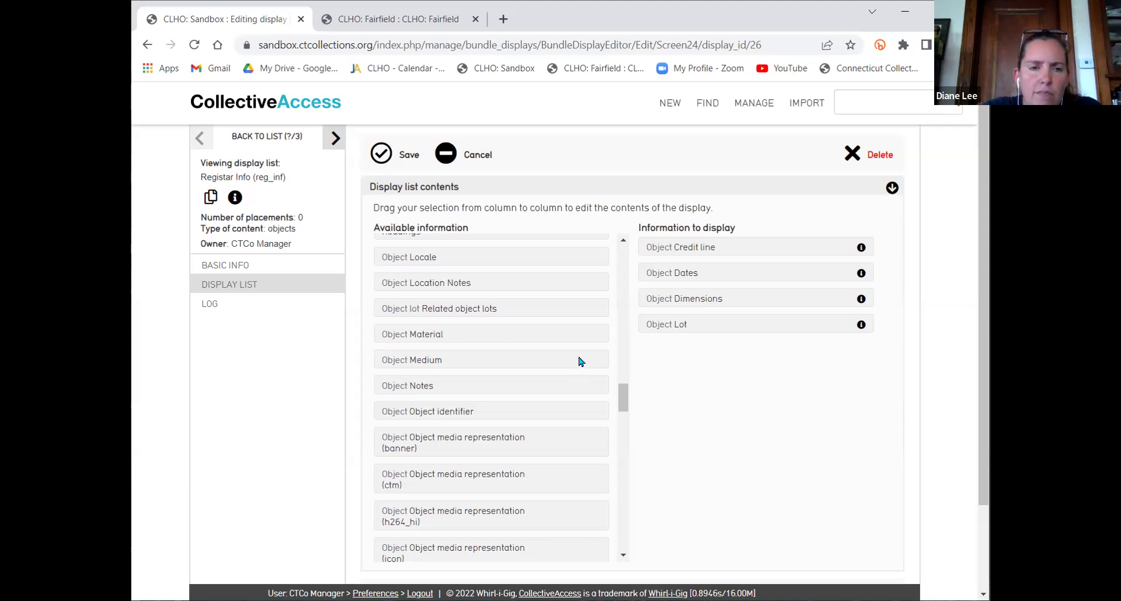
{"action": "mouse_move", "coordinate": [425, 411]}
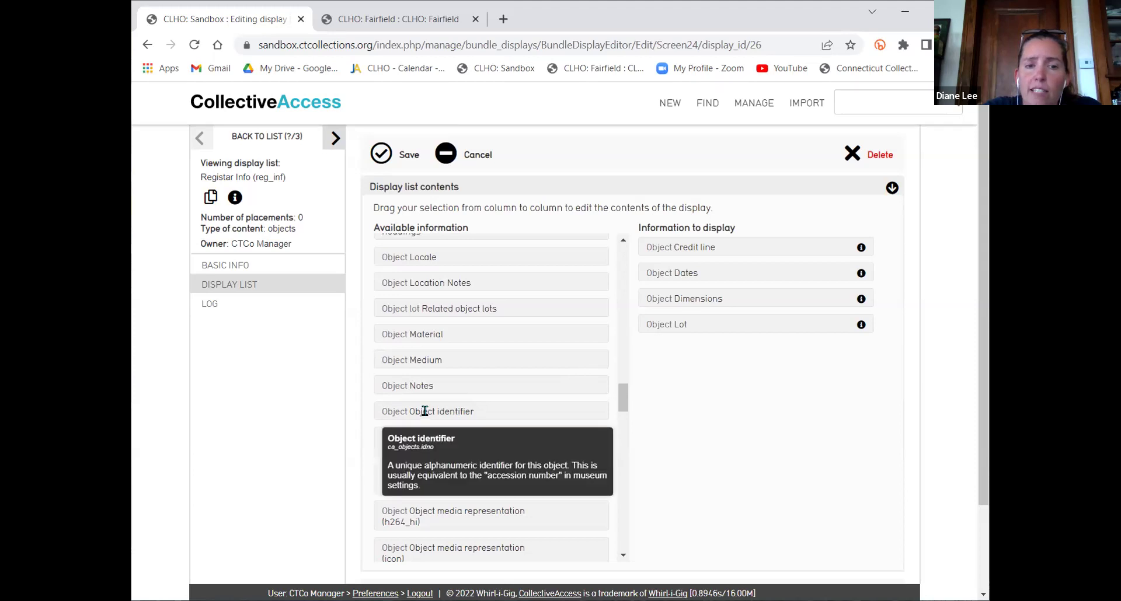
{"action": "left_click_drag", "start_coordinate": [528, 413], "coordinate": [701, 415]}
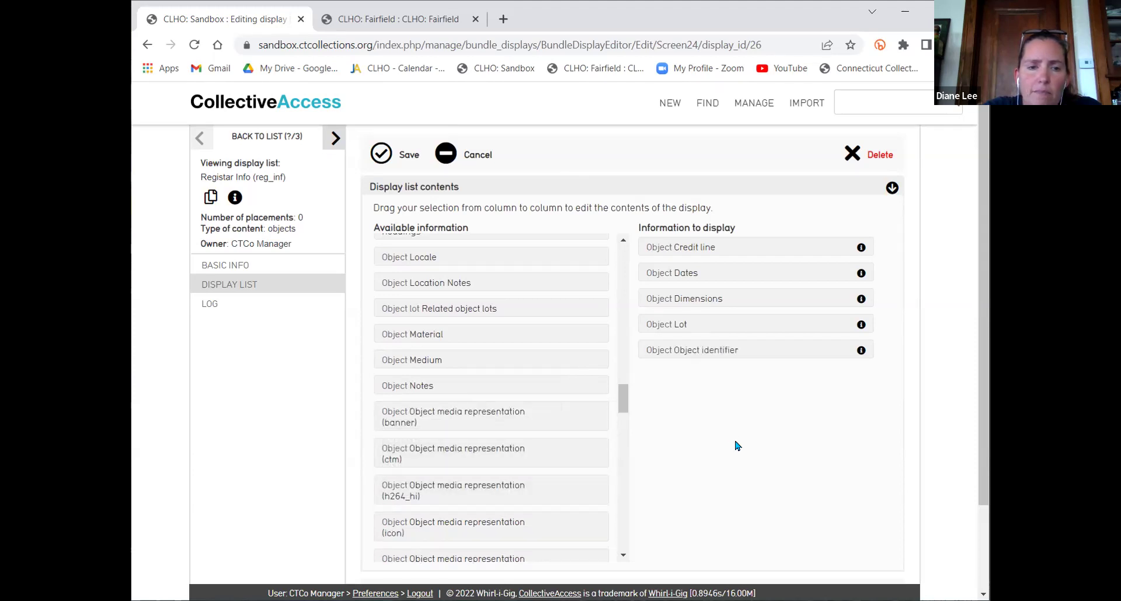
Add the thumbnail media representation and Object status to the display
{"action": "scroll", "coordinate": [600, 309], "scroll_direction": "down", "scroll_amount": 3}
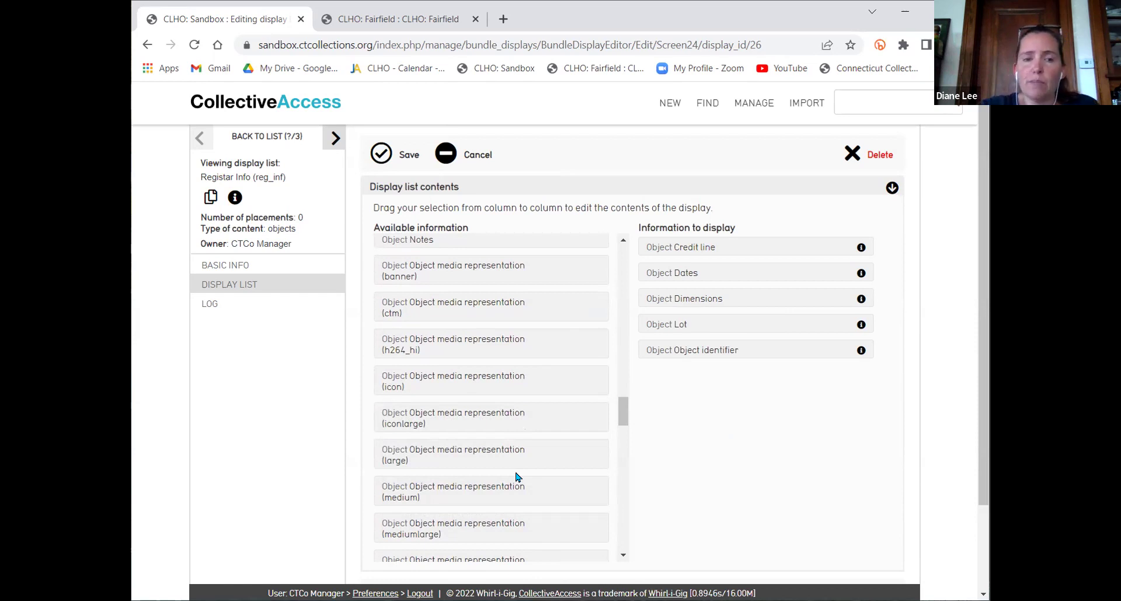
{"action": "scroll", "coordinate": [543, 459], "scroll_direction": "down", "scroll_amount": 2}
{"action": "scroll", "coordinate": [580, 403], "scroll_direction": "down", "scroll_amount": 4}
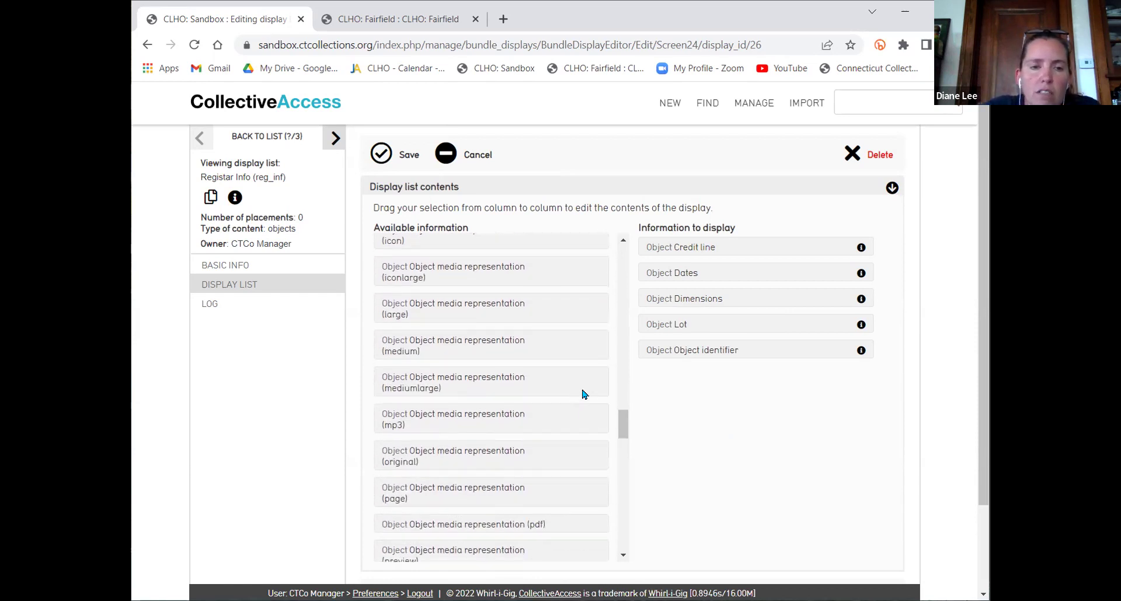
{"action": "scroll", "coordinate": [586, 383], "scroll_direction": "down", "scroll_amount": 4}
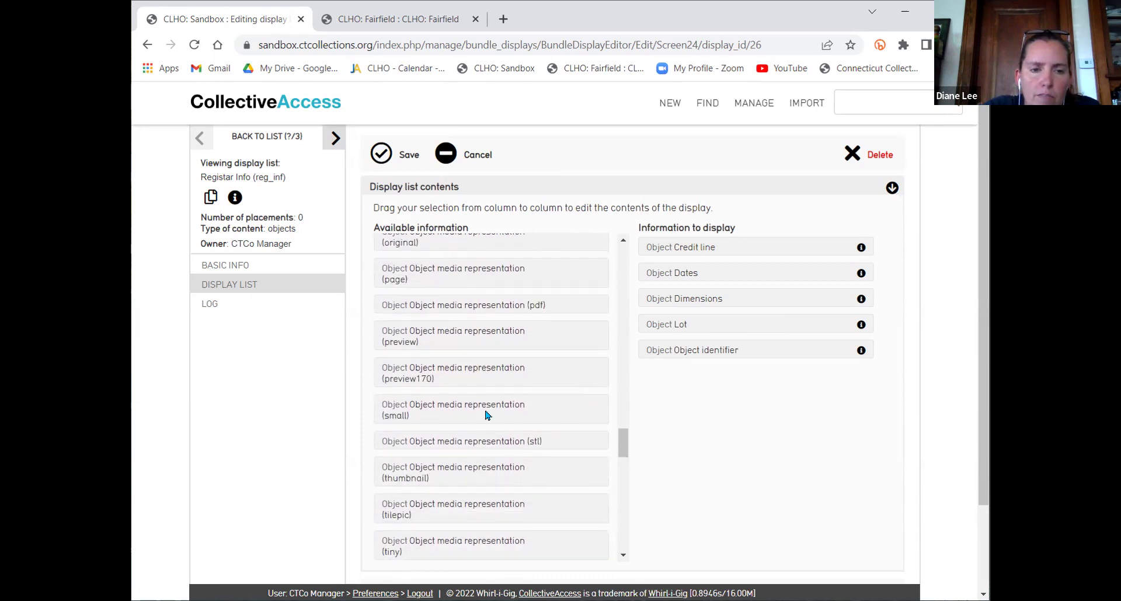
{"action": "left_click_drag", "start_coordinate": [460, 472], "coordinate": [742, 411]}
{"action": "scroll", "coordinate": [610, 329], "scroll_direction": "down", "scroll_amount": 5}
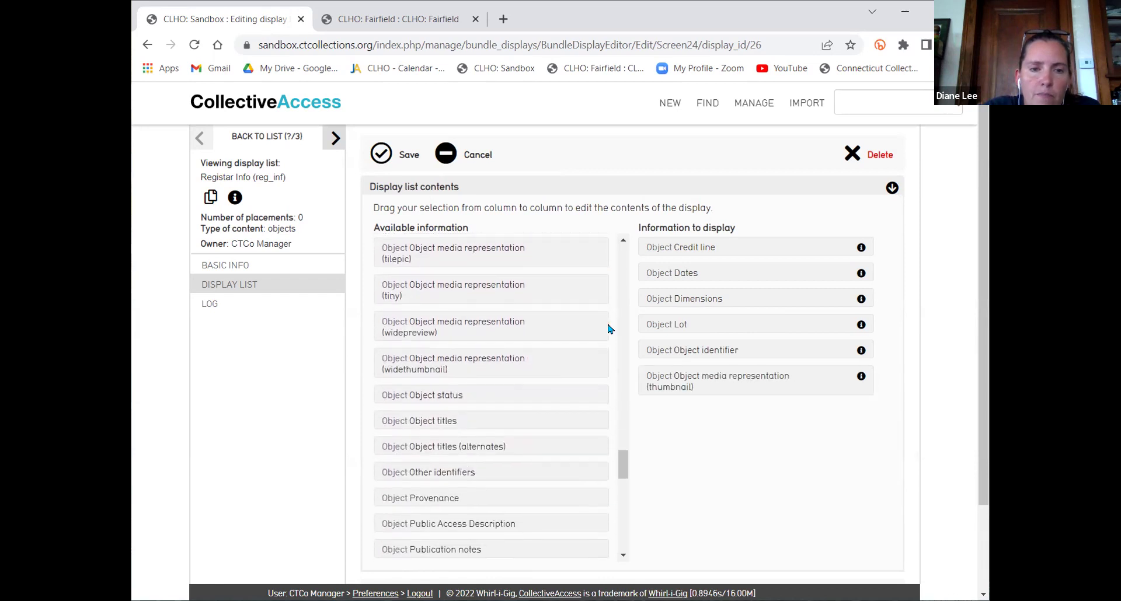
{"action": "scroll", "coordinate": [611, 329], "scroll_direction": "down", "scroll_amount": 2}
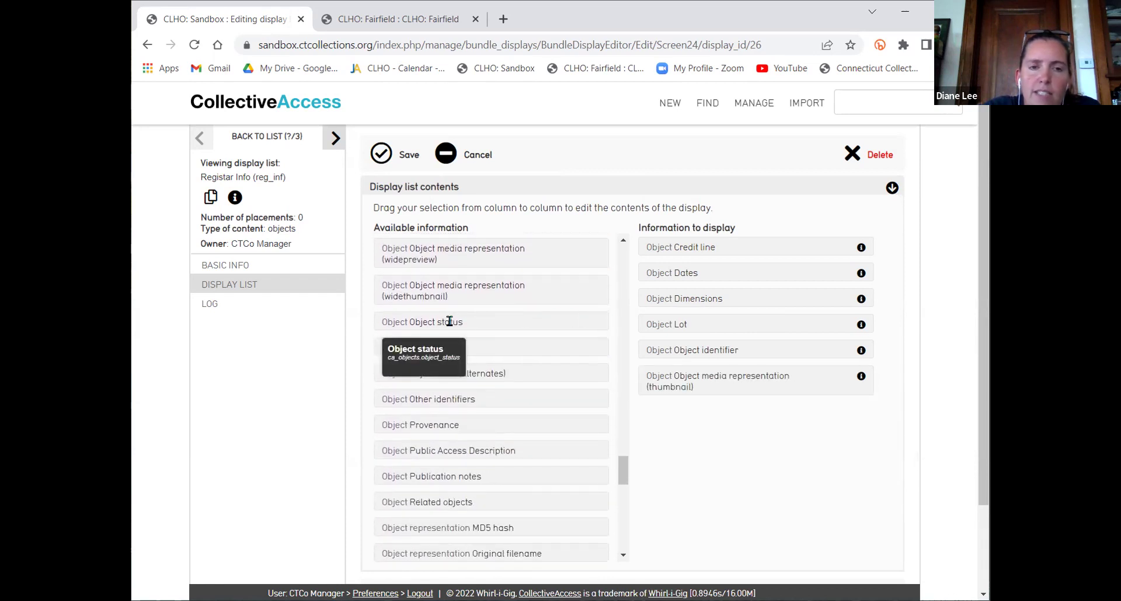
{"action": "left_click_drag", "start_coordinate": [454, 322], "coordinate": [723, 399]}
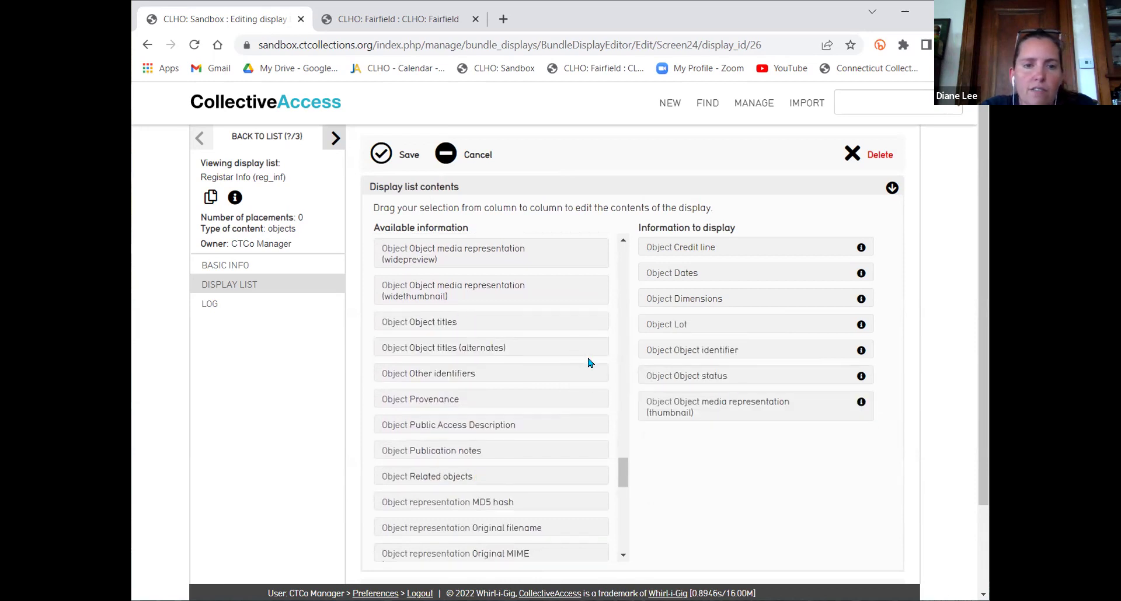
{"action": "scroll", "coordinate": [607, 318], "scroll_direction": "down", "scroll_amount": 5}
{"action": "scroll", "coordinate": [607, 318], "scroll_direction": "down", "scroll_amount": 4}
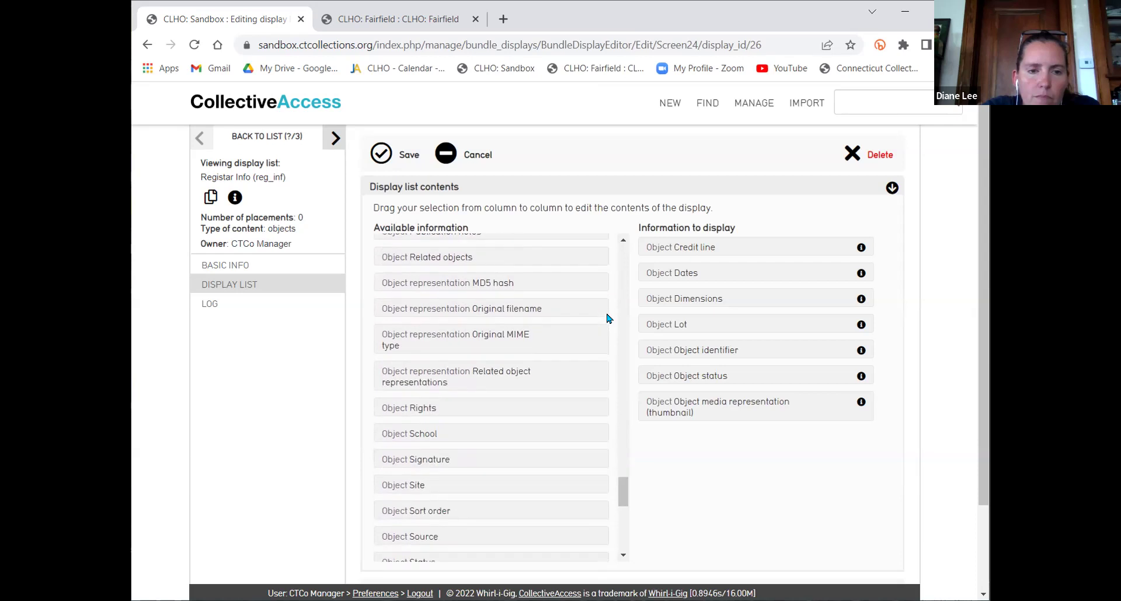
{"action": "scroll", "coordinate": [607, 319], "scroll_direction": "down", "scroll_amount": 7}
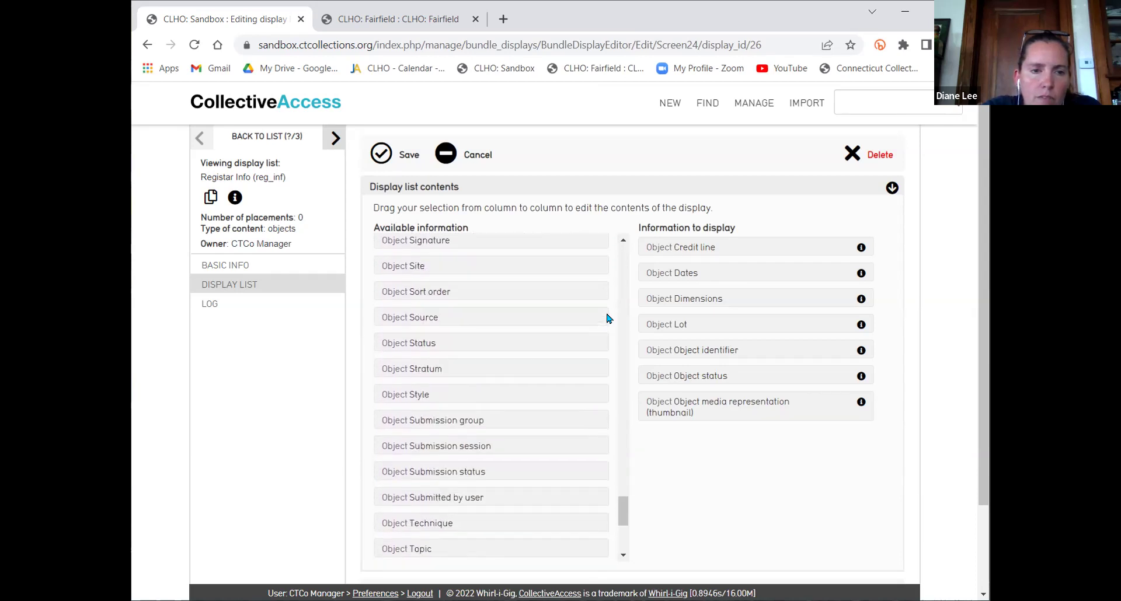
{"action": "scroll", "coordinate": [607, 318], "scroll_direction": "down", "scroll_amount": 6}
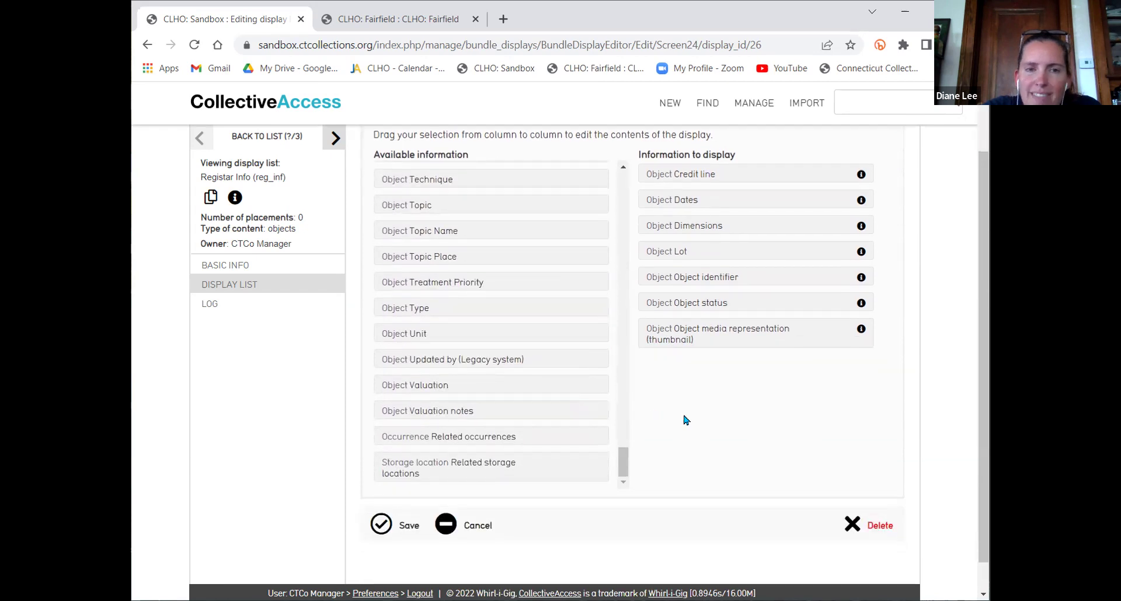
Save Registar Info, then quick-search '*' and open the full object results
{"action": "left_click", "coordinate": [381, 524]}
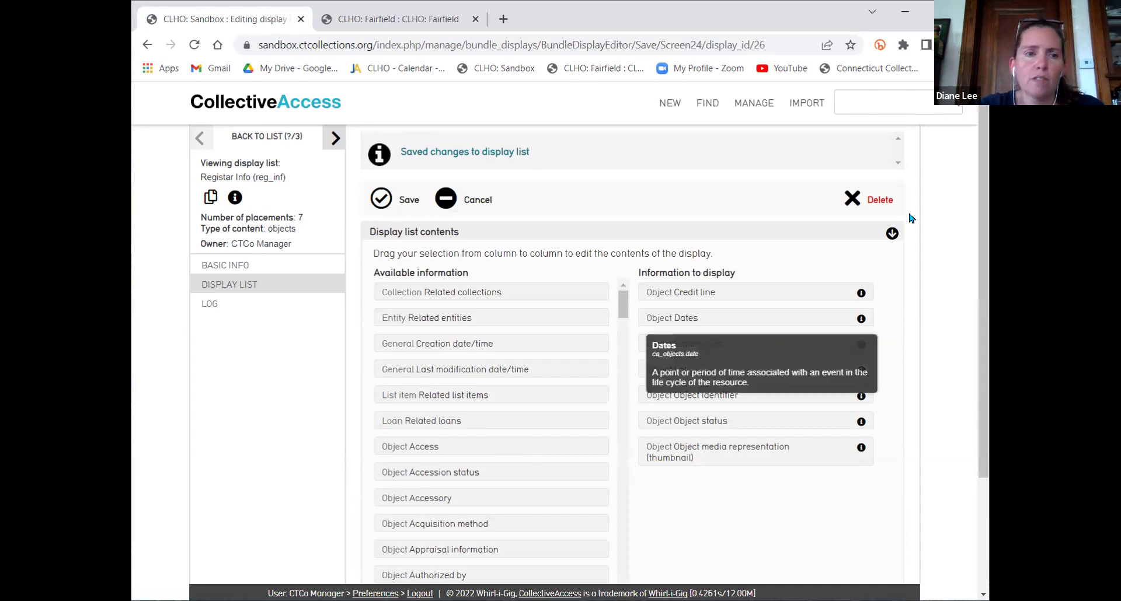
{"action": "left_click", "coordinate": [828, 110]}
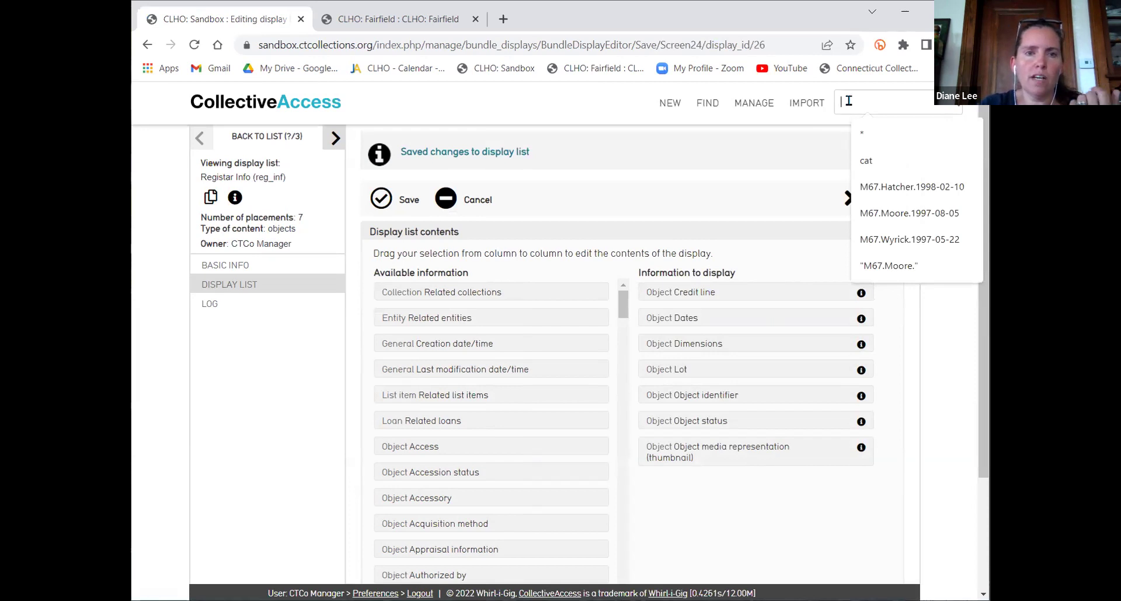
{"action": "type", "text": "*"}
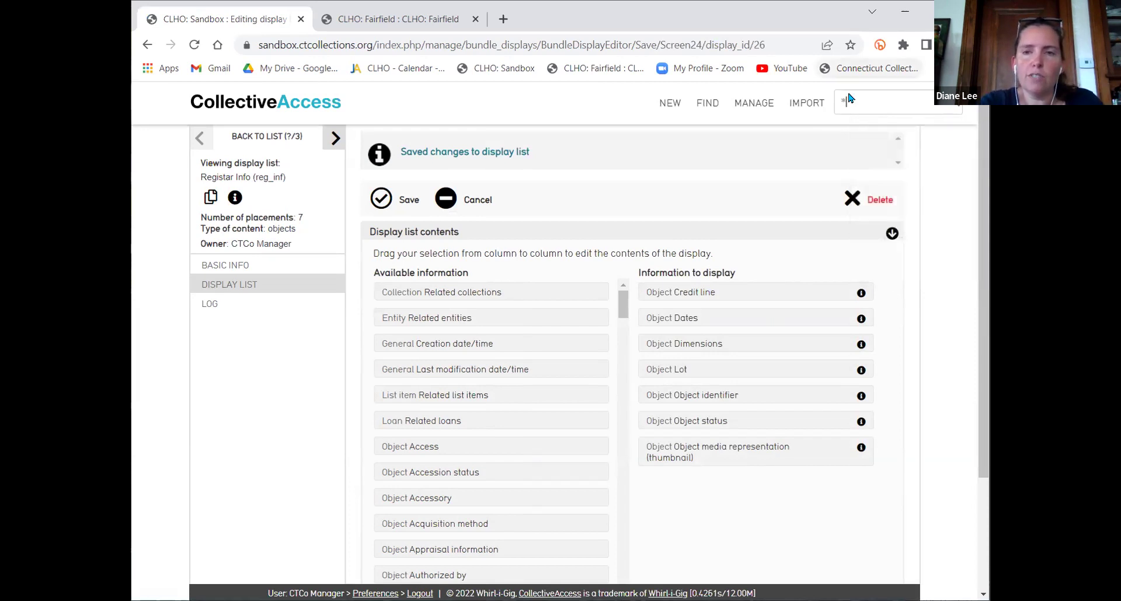
{"action": "key", "text": "Return"}
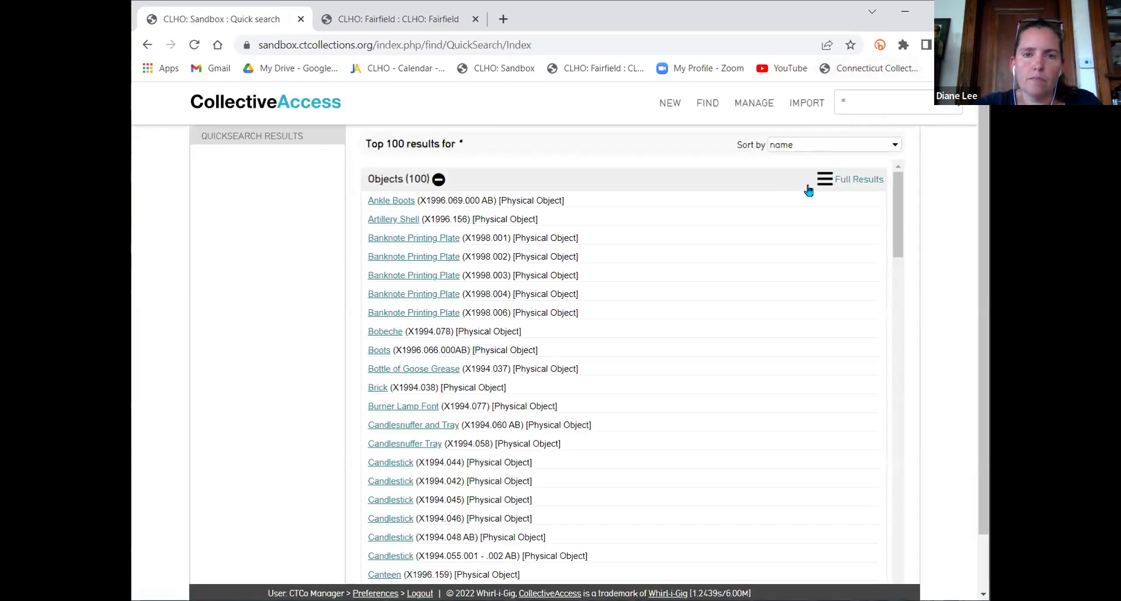
{"action": "left_click", "coordinate": [823, 184]}
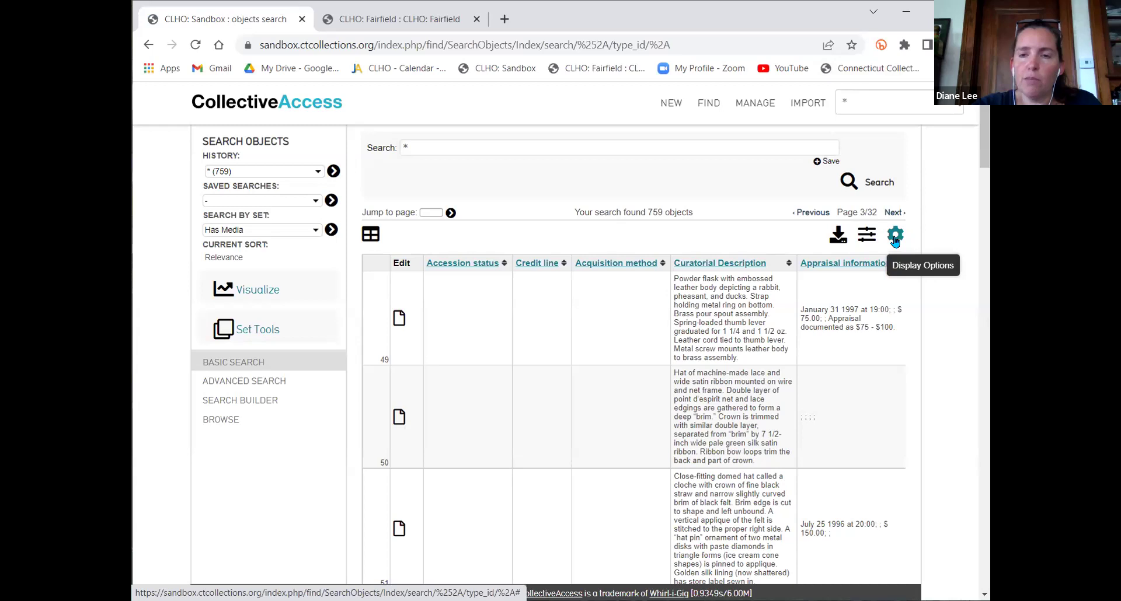
Apply the Registar Info display to the object results and browse its columns
{"action": "left_click", "coordinate": [896, 236]}
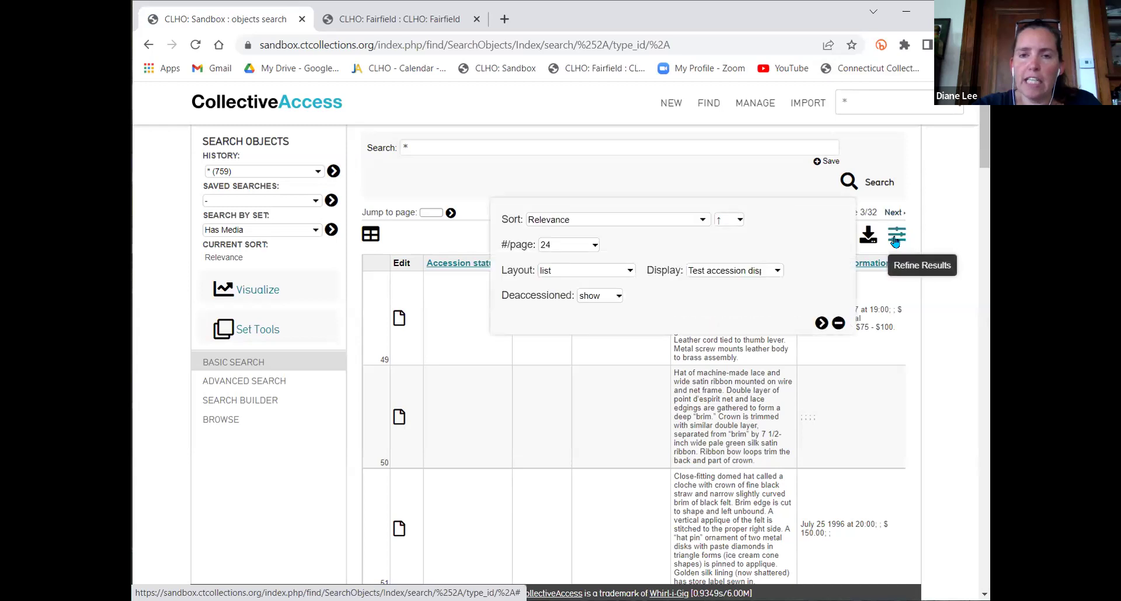
{"action": "left_click", "coordinate": [735, 271]}
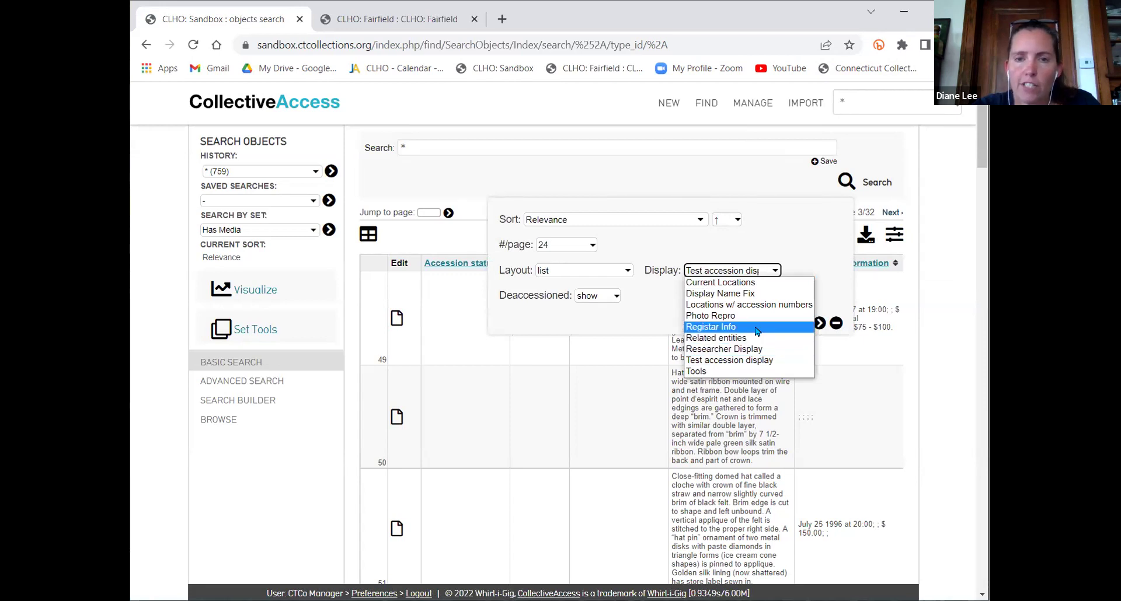
{"action": "left_click", "coordinate": [756, 328]}
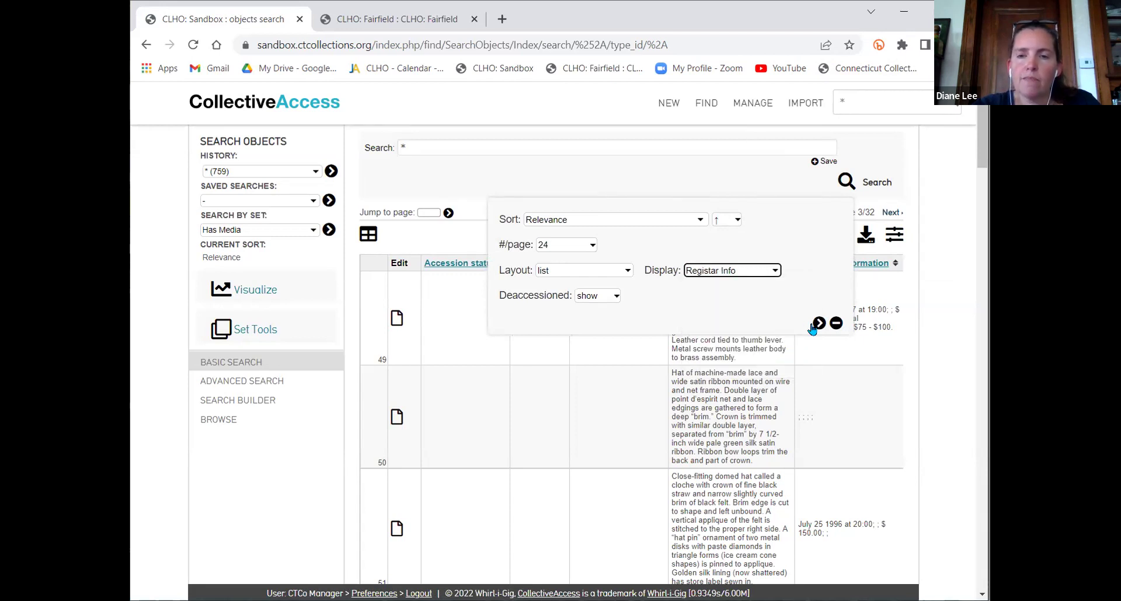
{"action": "left_click", "coordinate": [818, 324]}
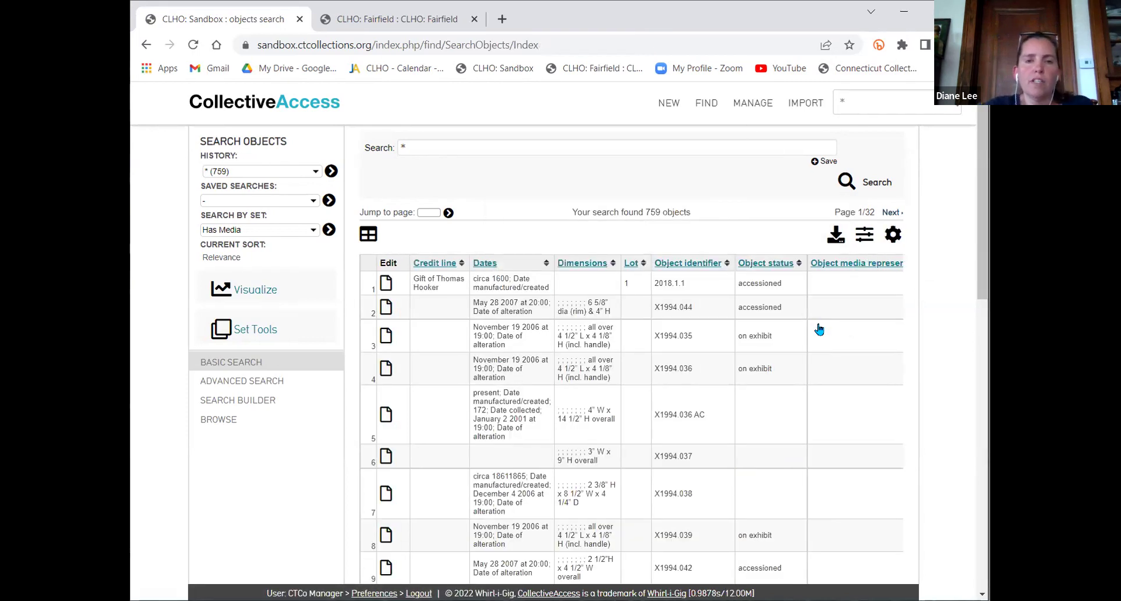
{"action": "scroll", "coordinate": [819, 329], "scroll_direction": "right", "scroll_amount": 2}
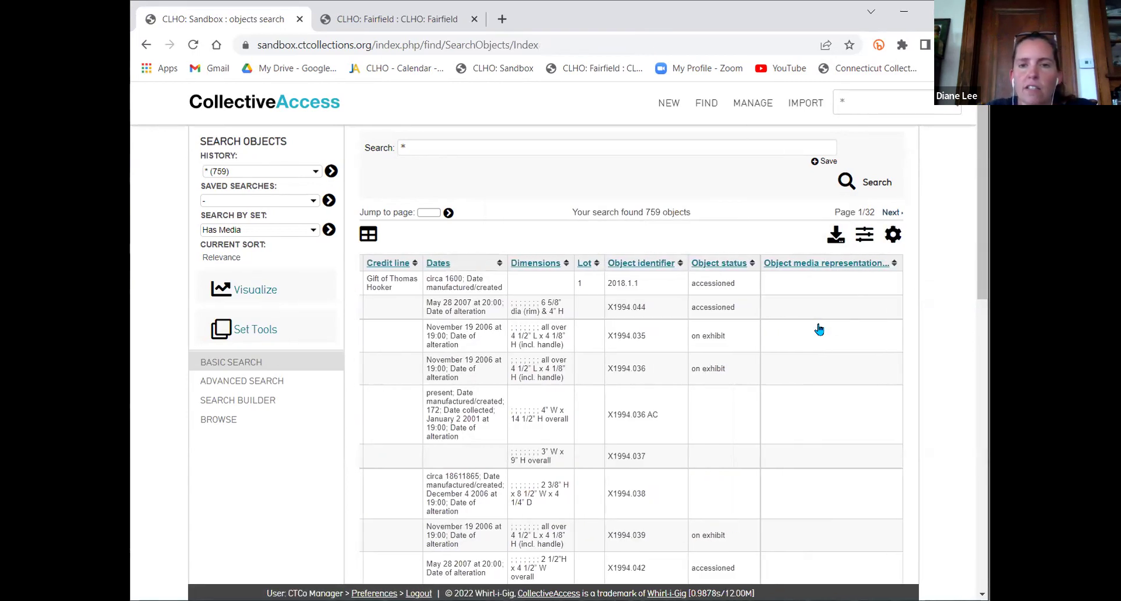
{"action": "scroll", "coordinate": [819, 330], "scroll_direction": "left", "scroll_amount": 2}
{"action": "scroll", "coordinate": [819, 329], "scroll_direction": "right", "scroll_amount": 2}
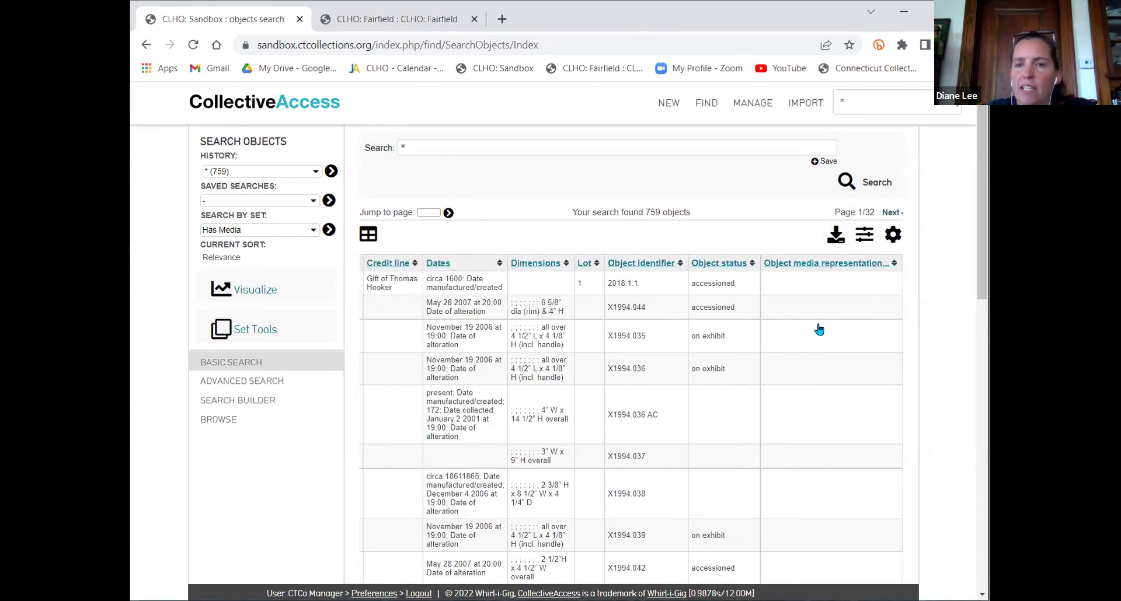
{"action": "scroll", "coordinate": [818, 330], "scroll_direction": "down", "scroll_amount": 5}
{"action": "scroll", "coordinate": [819, 330], "scroll_direction": "up", "scroll_amount": 5}
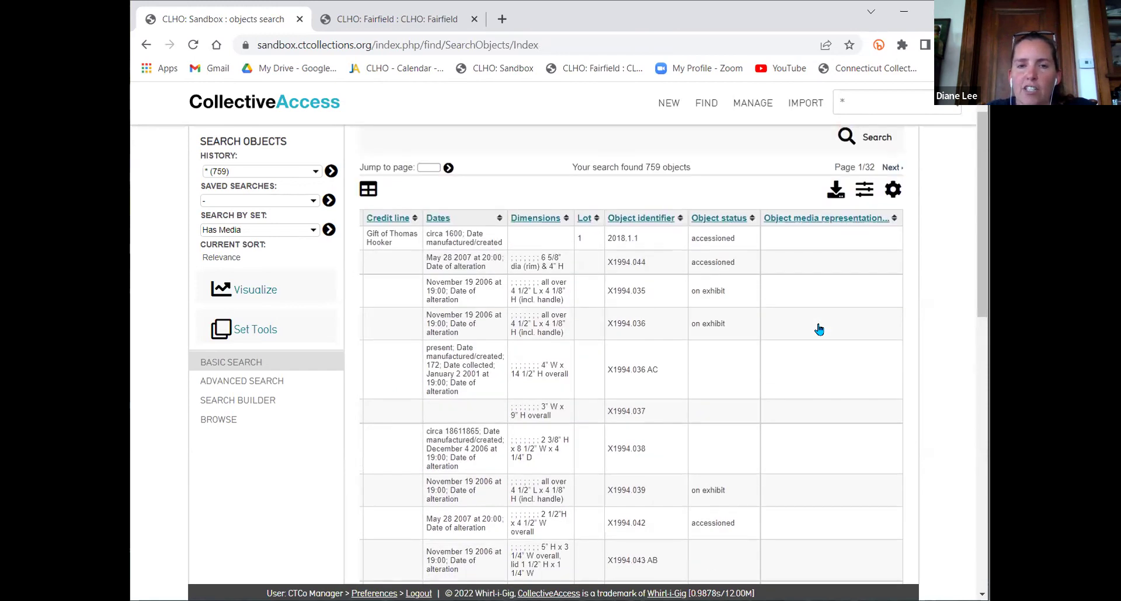
{"action": "scroll", "coordinate": [819, 329], "scroll_direction": "left", "scroll_amount": 2}
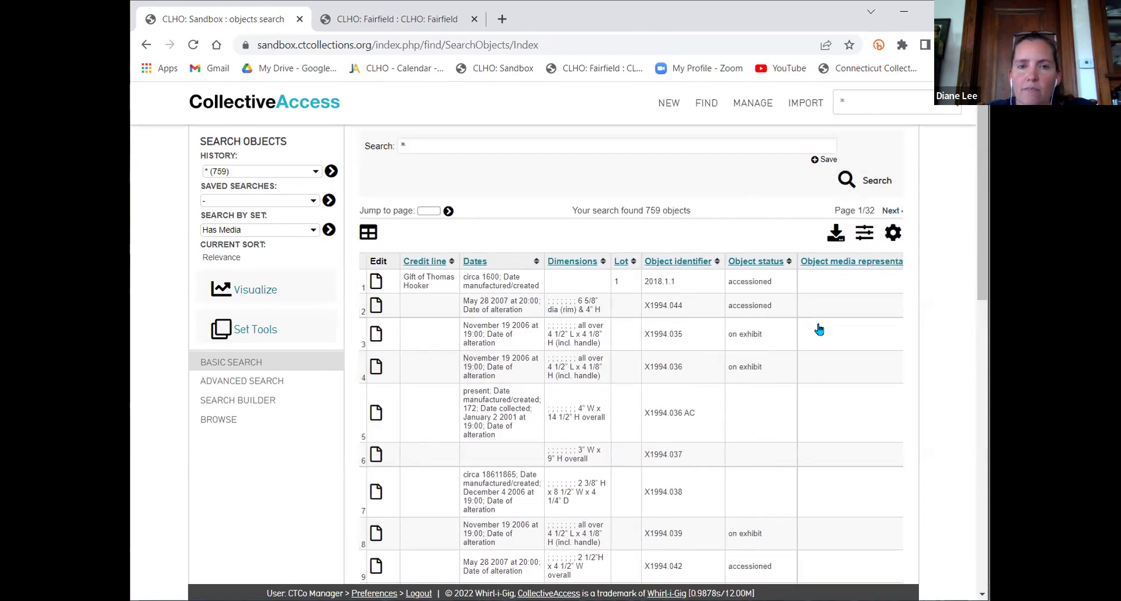
{"action": "scroll", "coordinate": [819, 330], "scroll_direction": "right", "scroll_amount": 2}
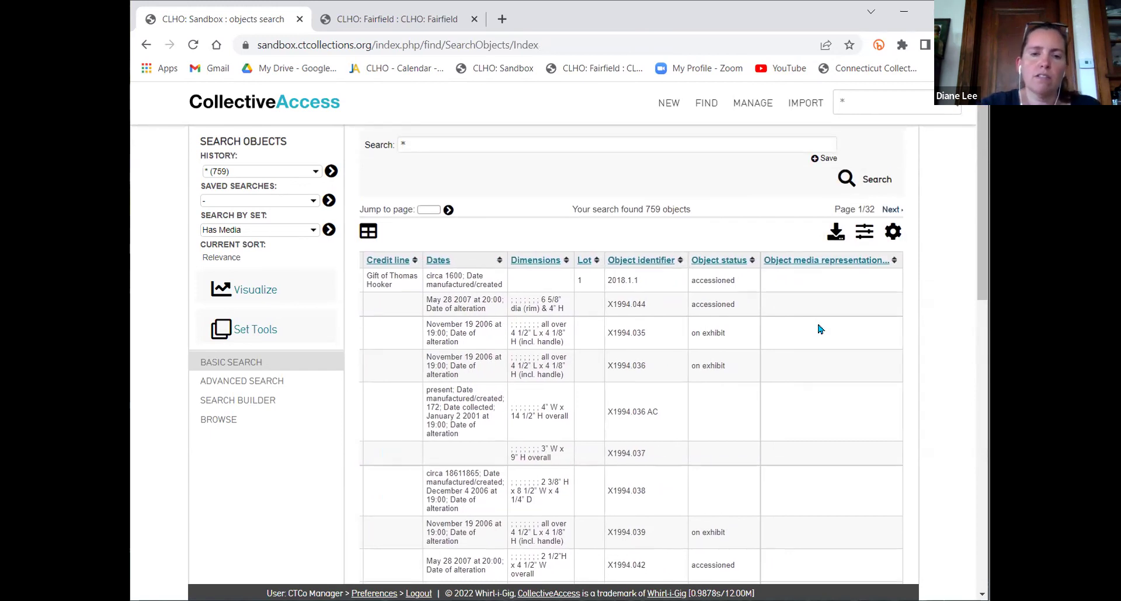
{"action": "scroll", "coordinate": [819, 330], "scroll_direction": "down", "scroll_amount": 1}
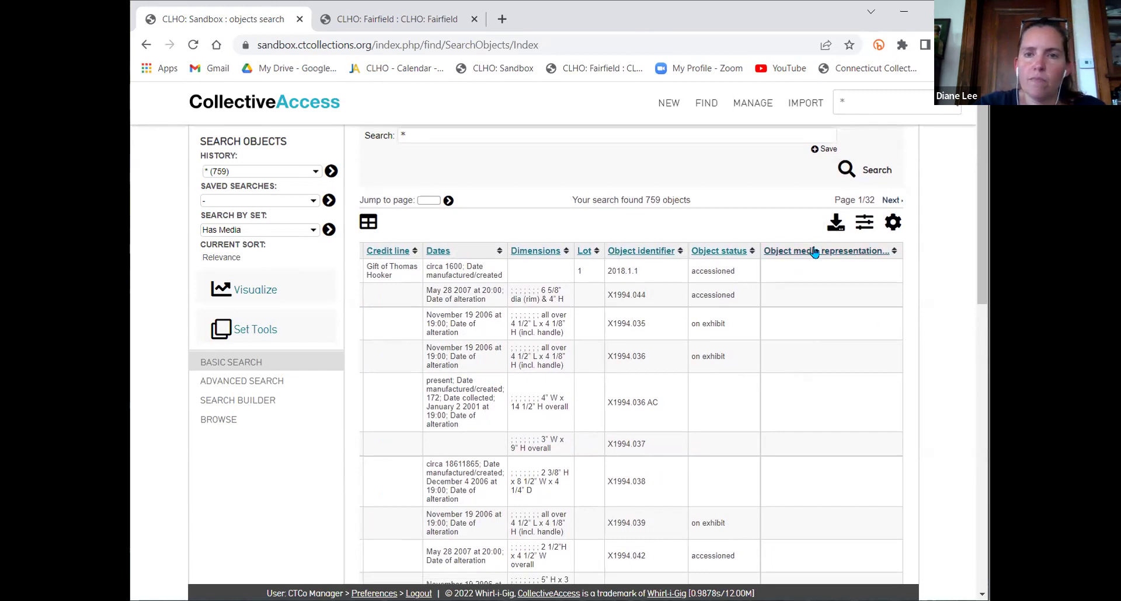
In the Registar Info display list, move Object Dates below Lot and remove Object Lot
{"action": "mouse_move", "coordinate": [744, 106]}
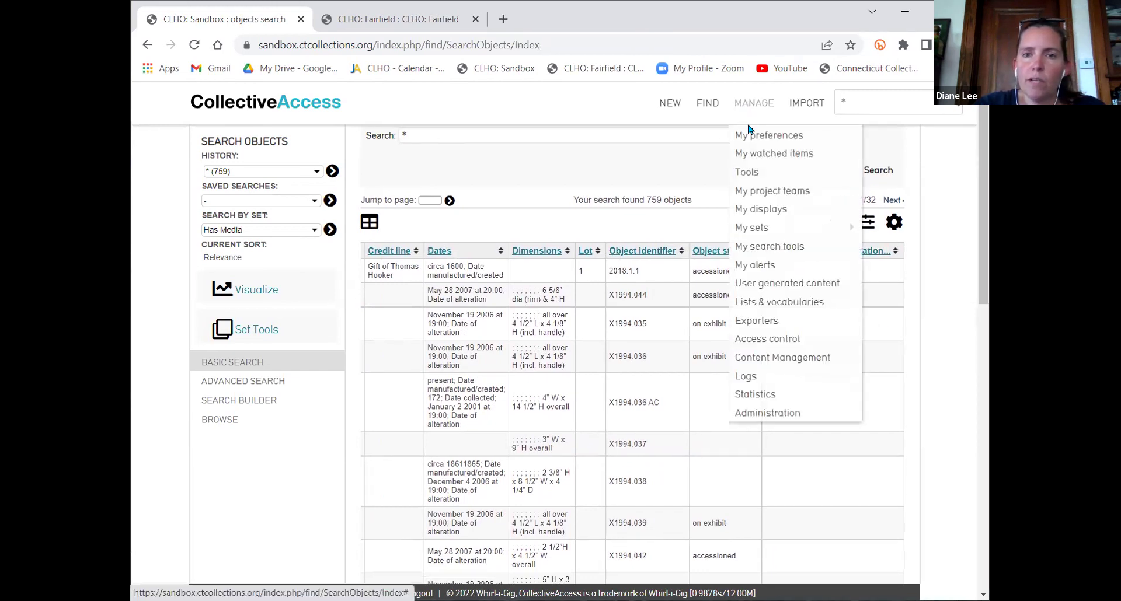
{"action": "left_click", "coordinate": [766, 211]}
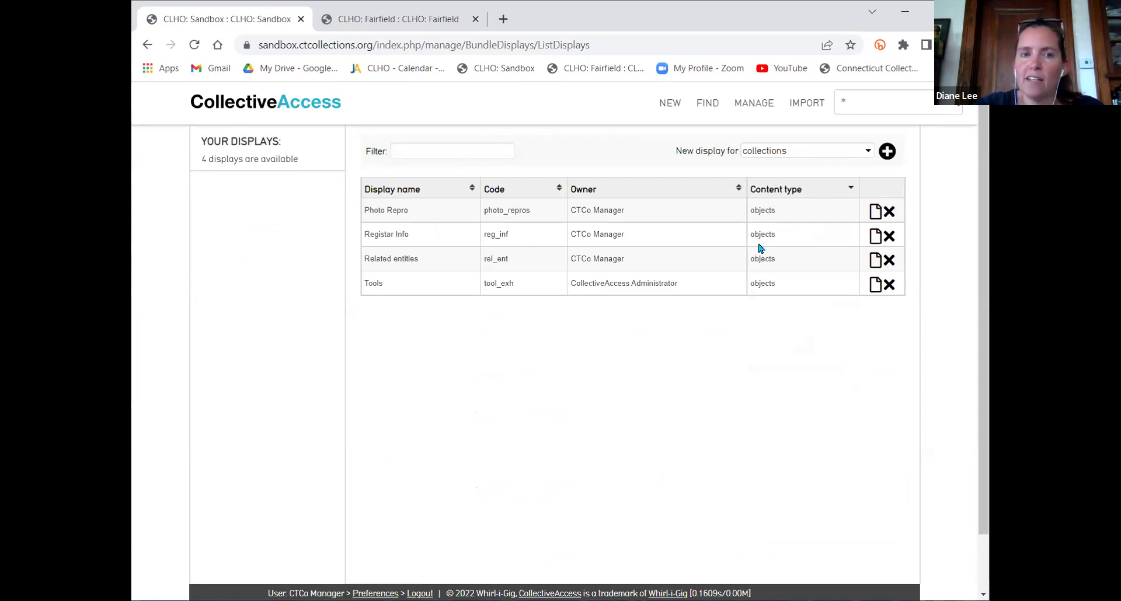
{"action": "left_click", "coordinate": [878, 234]}
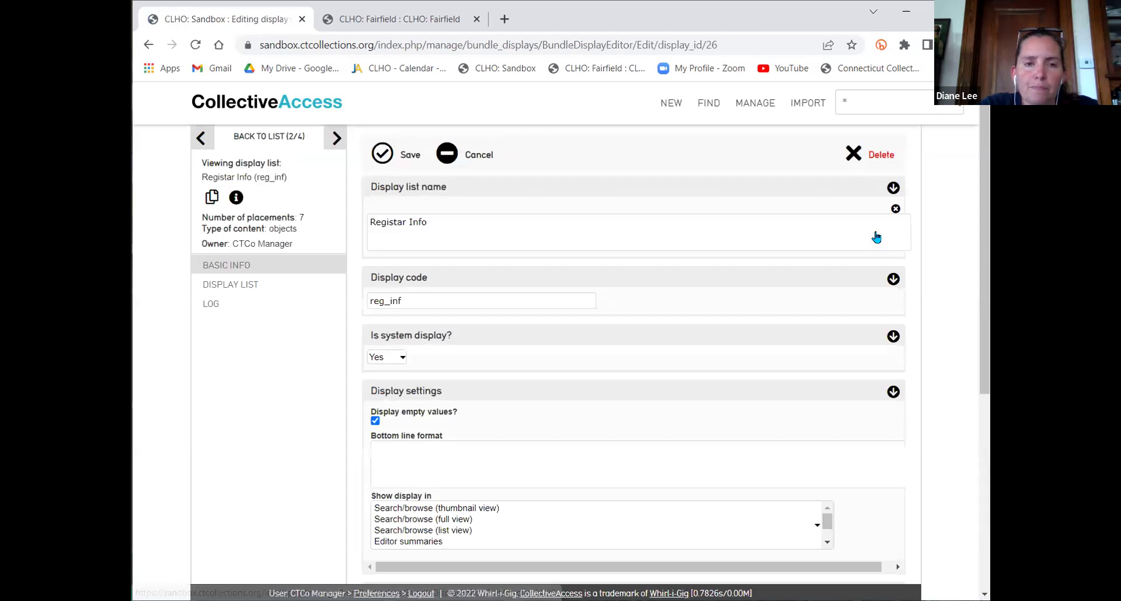
{"action": "left_click", "coordinate": [213, 286]}
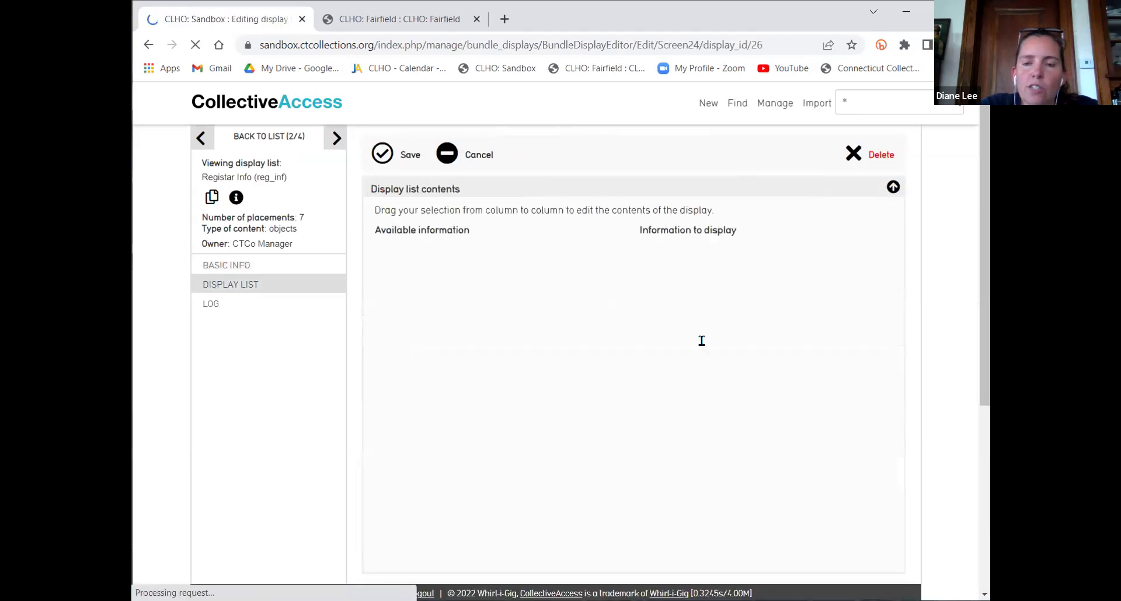
{"action": "left_click_drag", "start_coordinate": [732, 280], "coordinate": [804, 279]}
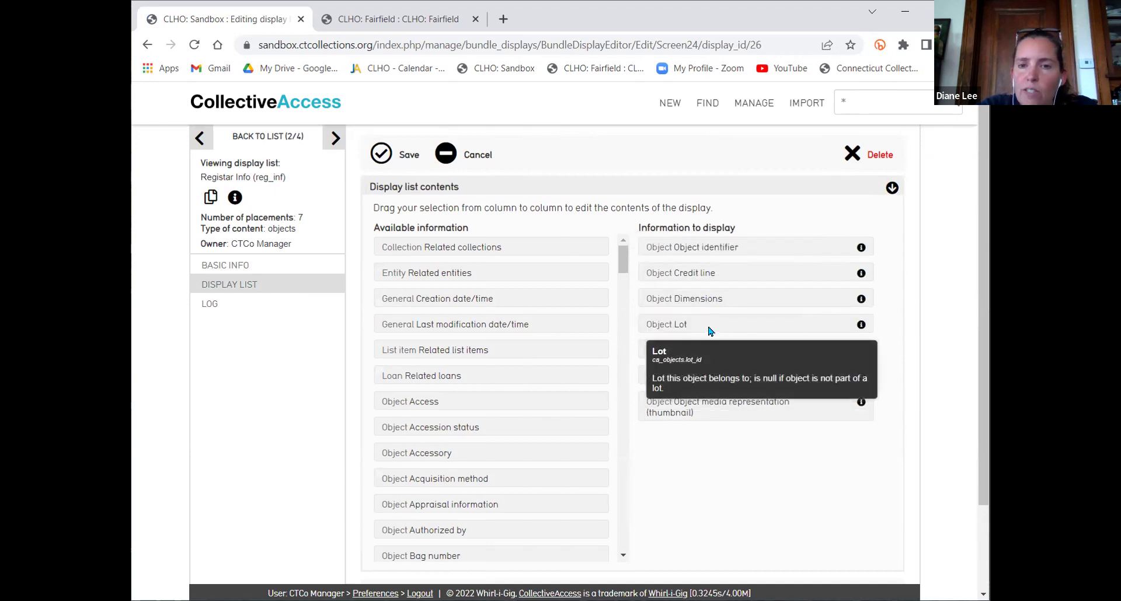
{"action": "left_click_drag", "start_coordinate": [742, 326], "coordinate": [455, 366]}
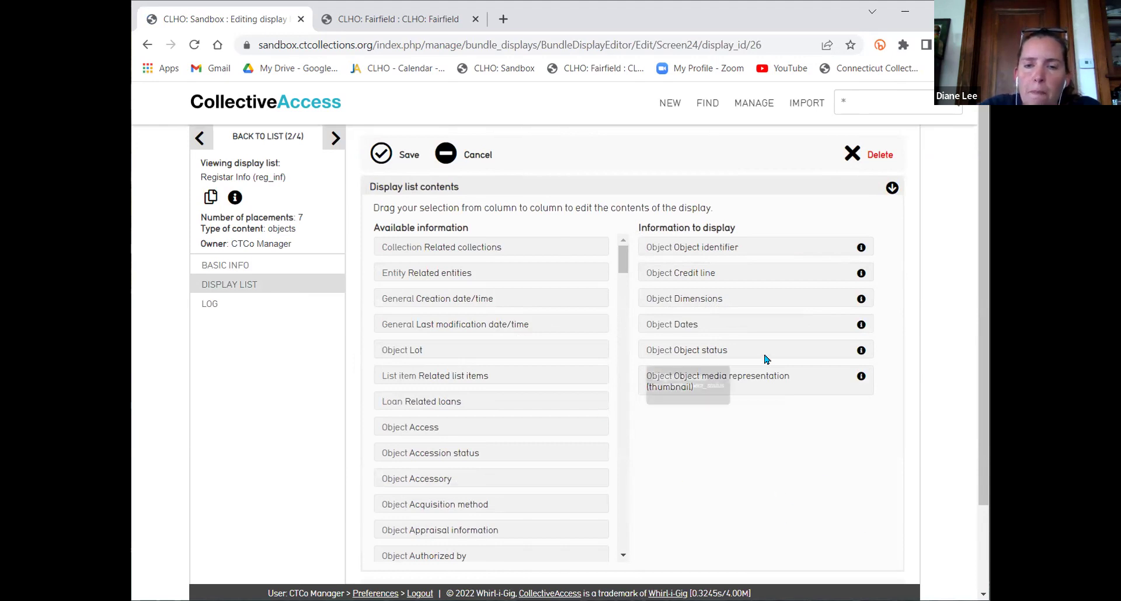
Add Object titles and Object titles (alternates) to the Registar Info display
{"action": "scroll", "coordinate": [588, 376], "scroll_direction": "down", "scroll_amount": 8}
{"action": "scroll", "coordinate": [589, 376], "scroll_direction": "down", "scroll_amount": 10}
{"action": "scroll", "coordinate": [588, 375], "scroll_direction": "down", "scroll_amount": 8}
{"action": "scroll", "coordinate": [588, 375], "scroll_direction": "down", "scroll_amount": 5}
{"action": "scroll", "coordinate": [588, 375], "scroll_direction": "down", "scroll_amount": 8}
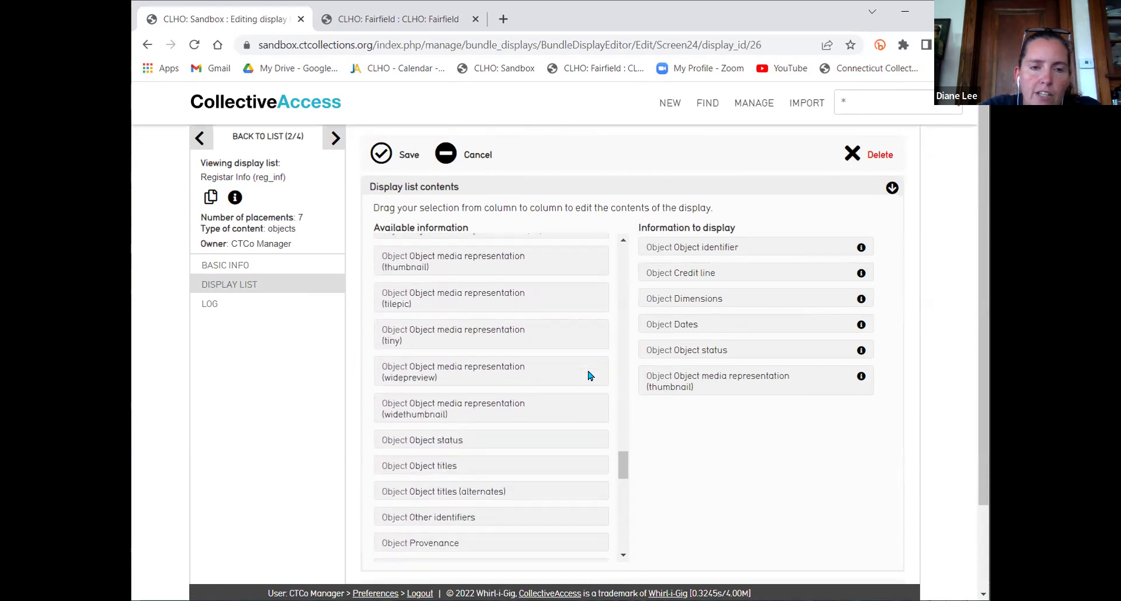
{"action": "scroll", "coordinate": [588, 376], "scroll_direction": "down", "scroll_amount": 2}
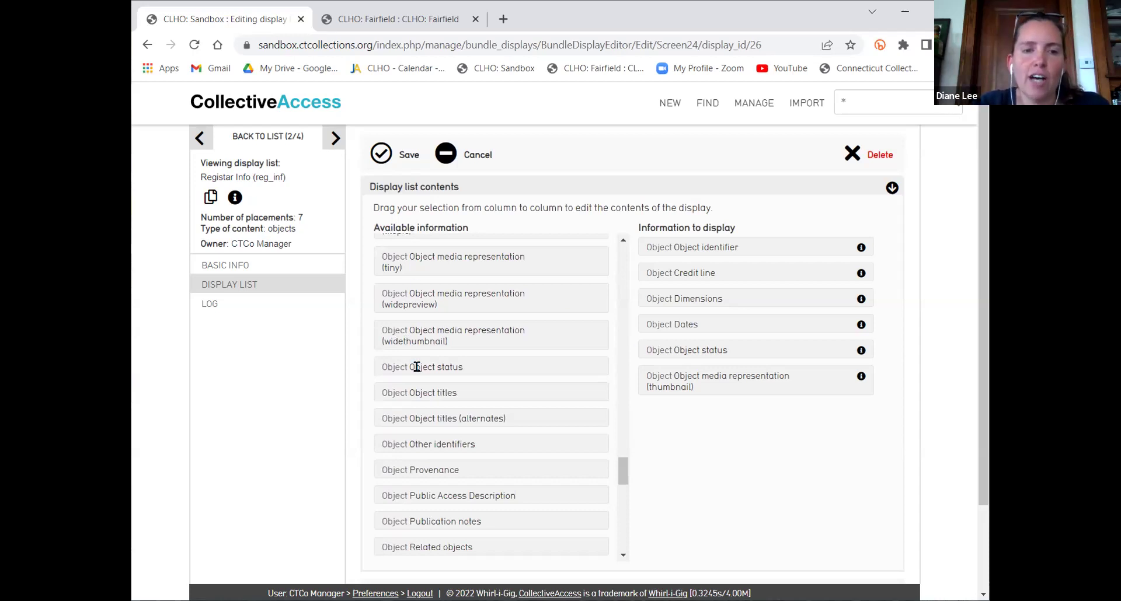
{"action": "left_click_drag", "start_coordinate": [446, 390], "coordinate": [709, 272]}
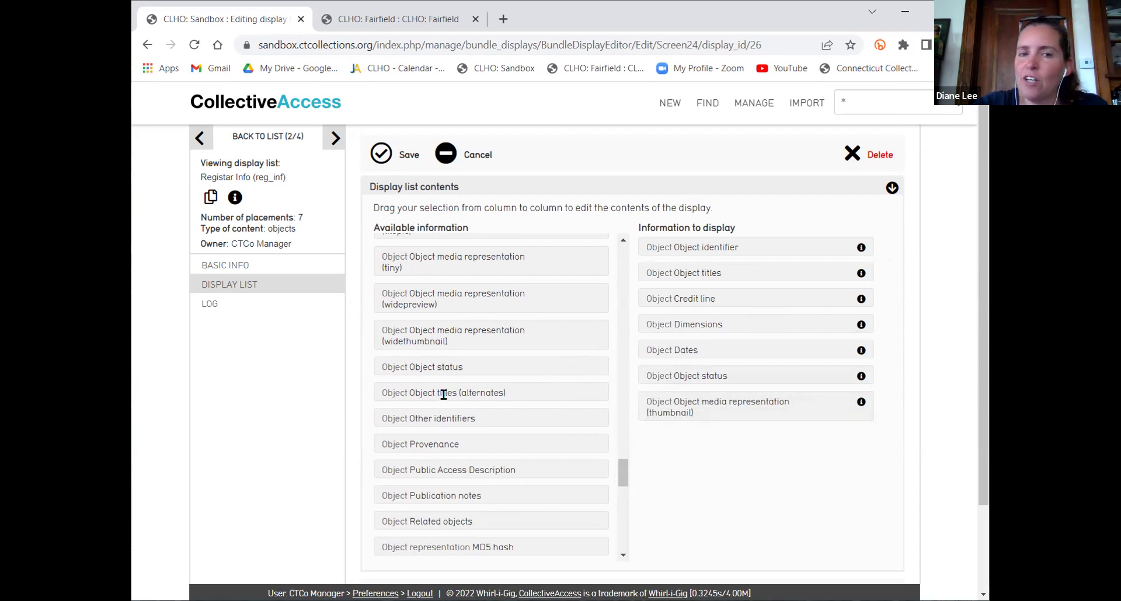
{"action": "left_click_drag", "start_coordinate": [444, 395], "coordinate": [712, 247]}
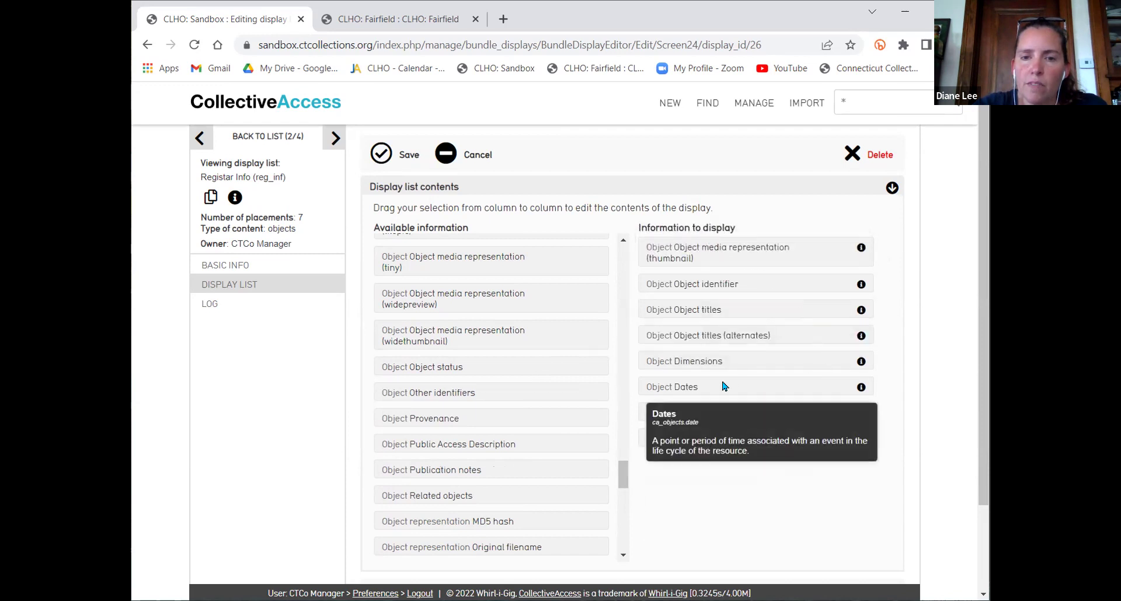
Move Dates above Dimensions, save the display list, and quick-search all records
{"action": "left_click_drag", "start_coordinate": [724, 388], "coordinate": [739, 437]}
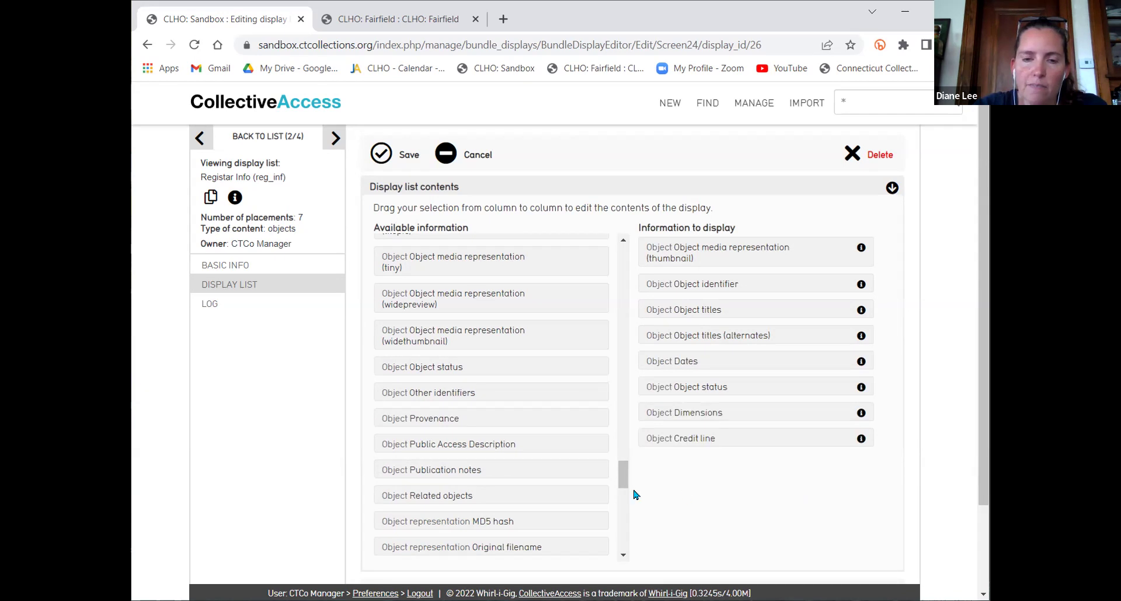
{"action": "left_click", "coordinate": [383, 155]}
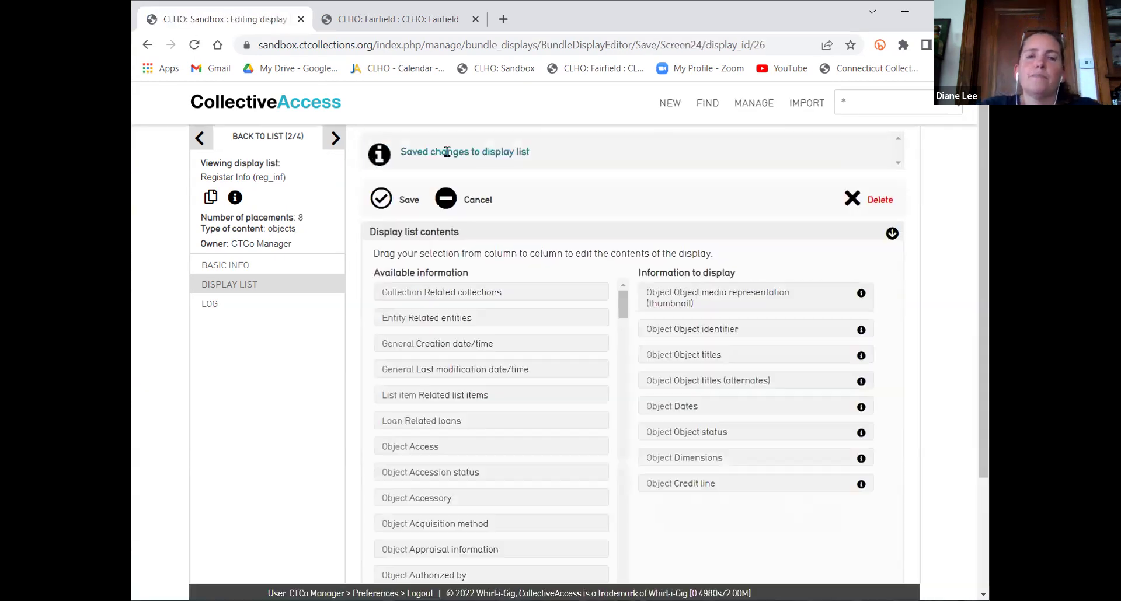
{"action": "left_click", "coordinate": [952, 108]}
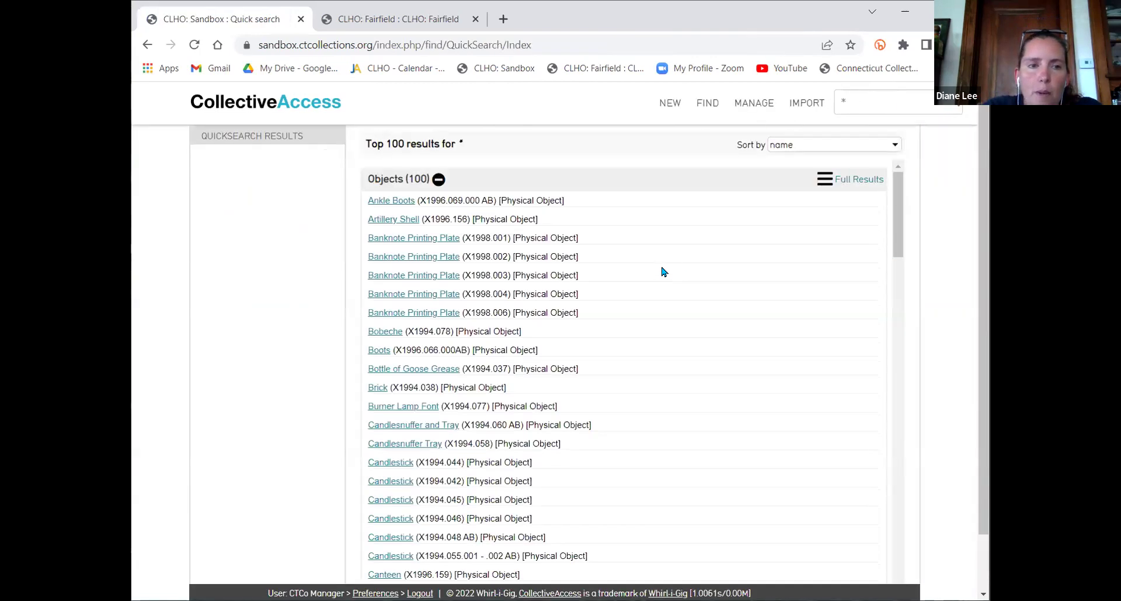
Open the full Objects results table listing all 759 objects
{"action": "left_click", "coordinate": [820, 181]}
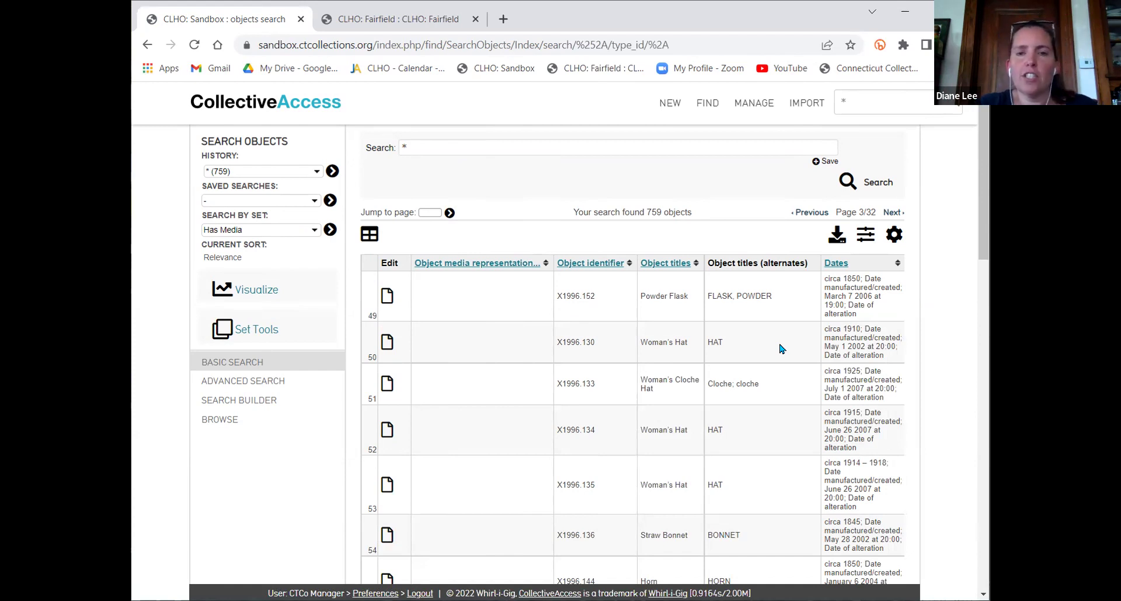
Browse the results table's columns and rows, then advance to page 4 of 32
{"action": "scroll", "coordinate": [495, 362], "scroll_direction": "down", "scroll_amount": 1}
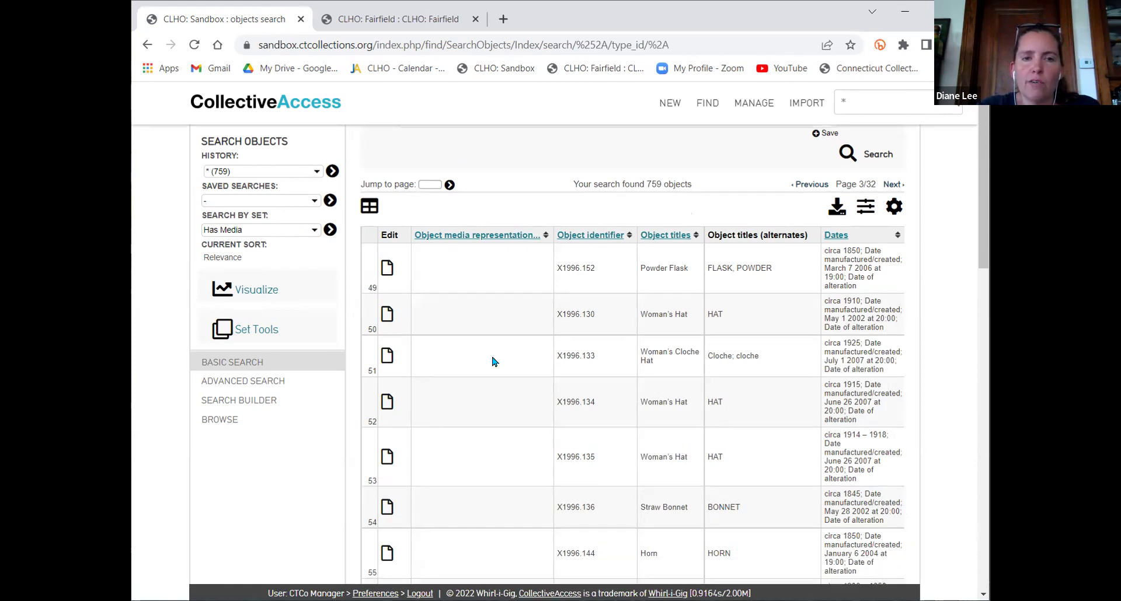
{"action": "scroll", "coordinate": [494, 361], "scroll_direction": "down", "scroll_amount": 15}
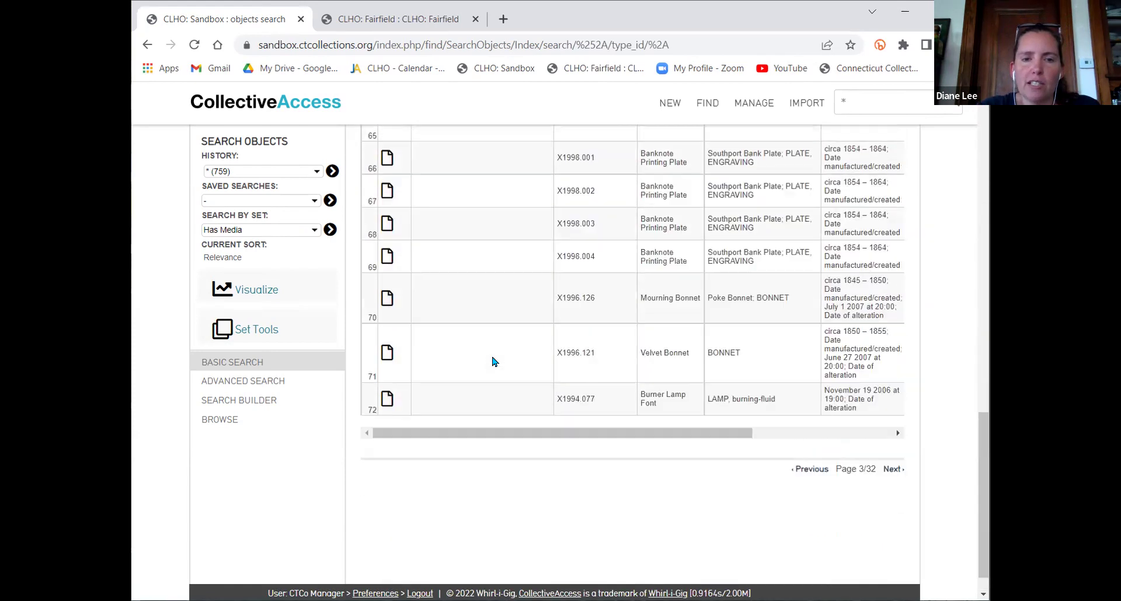
{"action": "scroll", "coordinate": [493, 361], "scroll_direction": "up", "scroll_amount": 15}
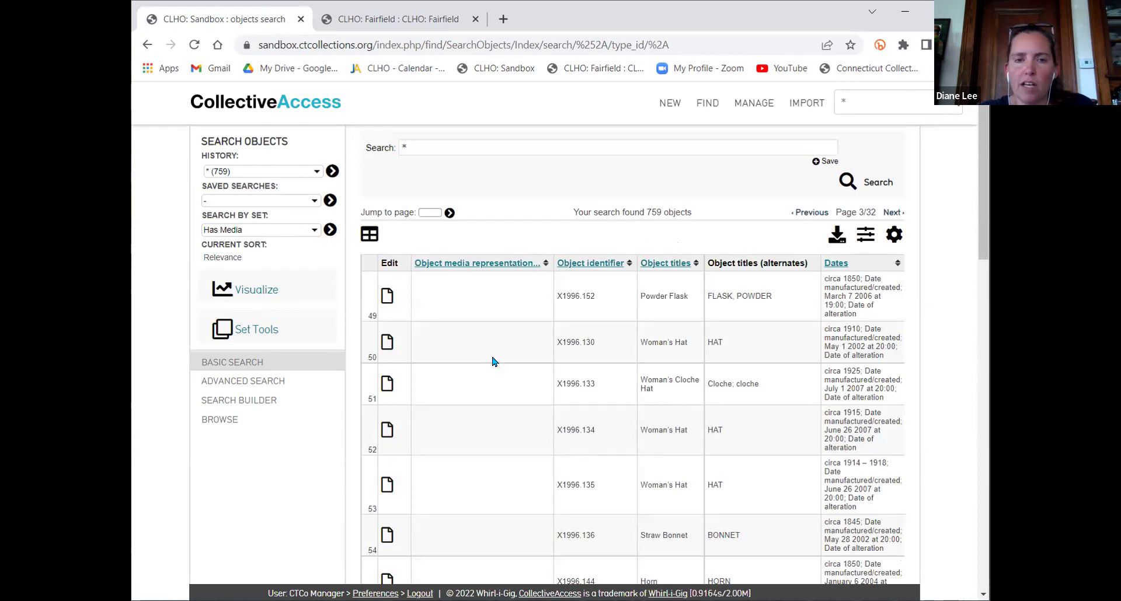
{"action": "scroll", "coordinate": [608, 375], "scroll_direction": "right", "scroll_amount": 3}
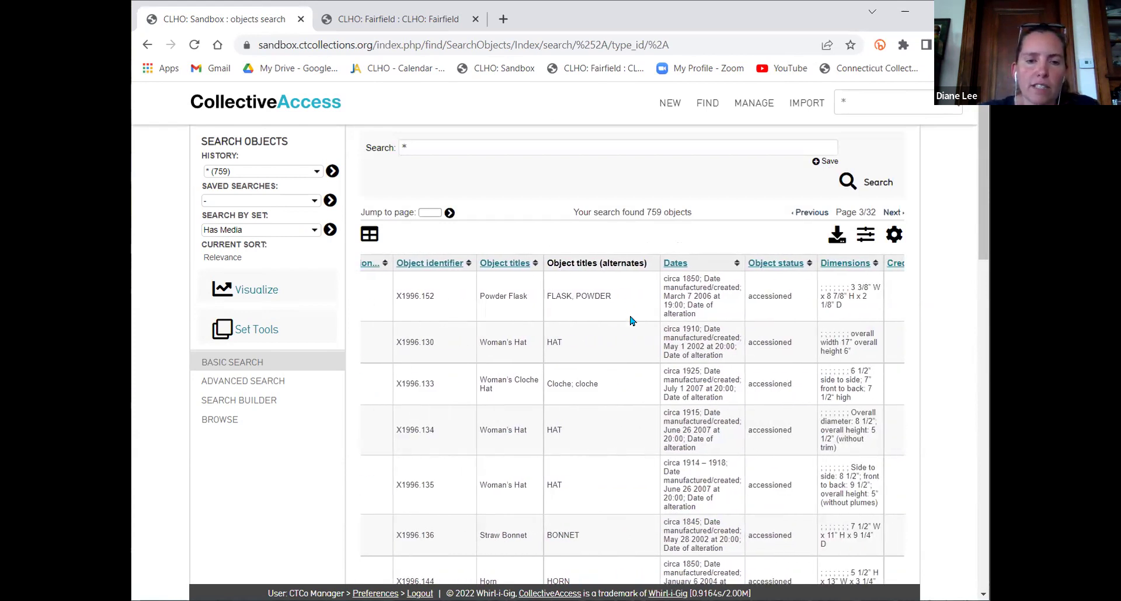
{"action": "scroll", "coordinate": [631, 318], "scroll_direction": "down", "scroll_amount": 2}
{"action": "scroll", "coordinate": [630, 320], "scroll_direction": "down", "scroll_amount": 1}
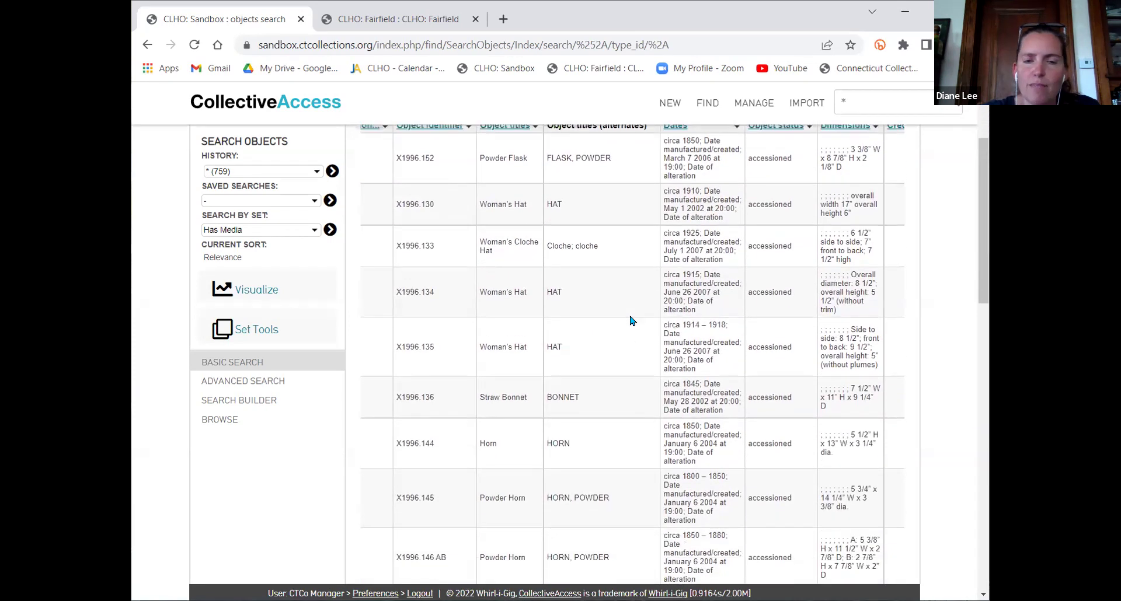
{"action": "scroll", "coordinate": [683, 393], "scroll_direction": "up", "scroll_amount": 1}
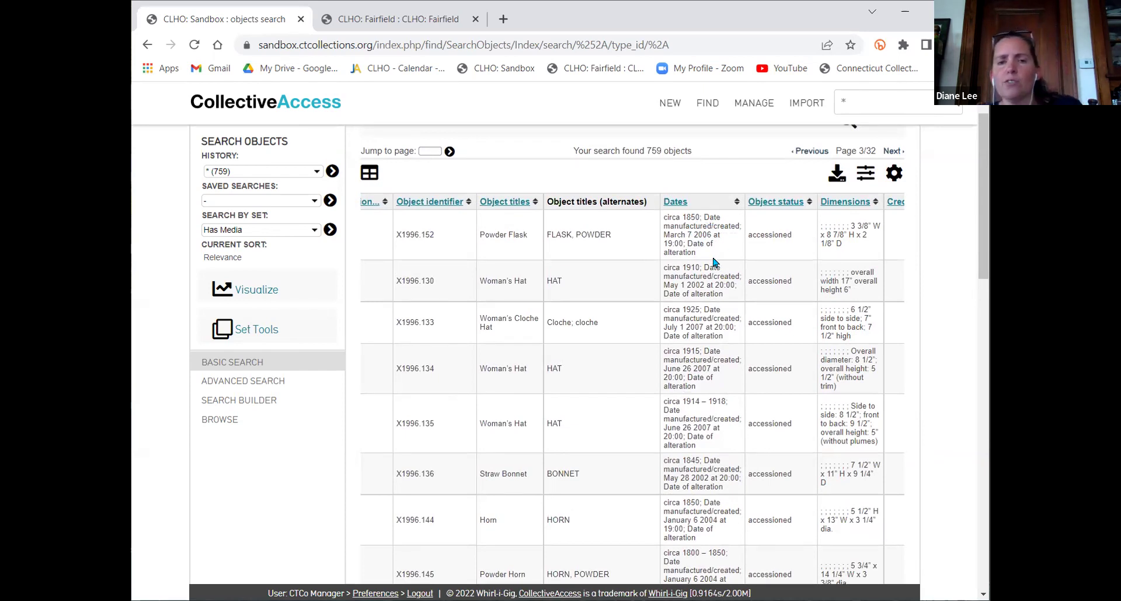
{"action": "scroll", "coordinate": [715, 262], "scroll_direction": "right", "scroll_amount": 1}
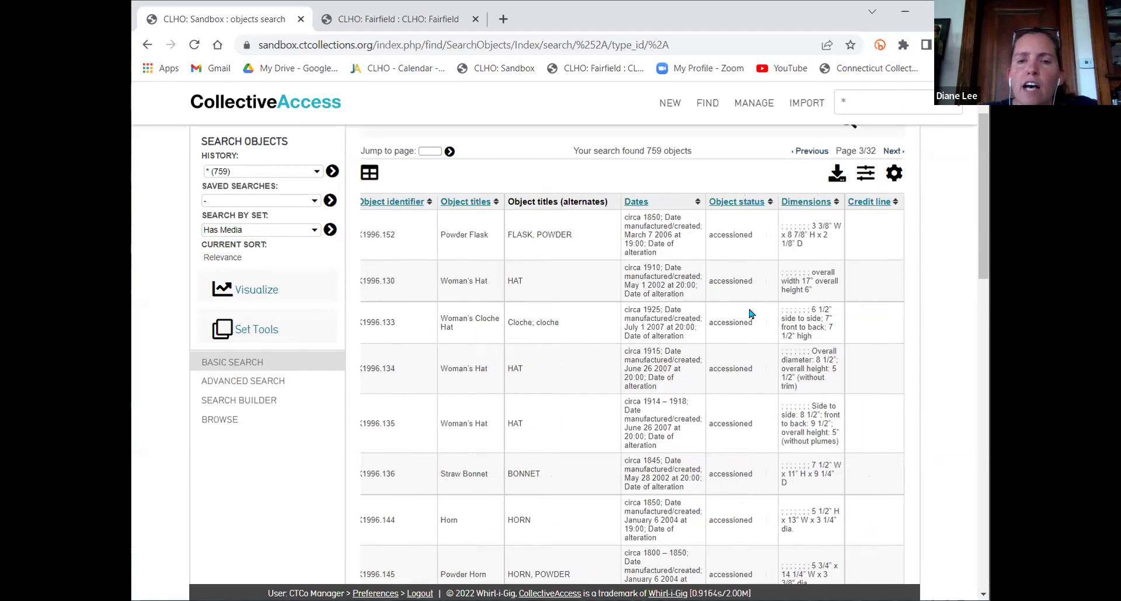
{"action": "scroll", "coordinate": [740, 337], "scroll_direction": "down", "scroll_amount": 1}
{"action": "scroll", "coordinate": [740, 337], "scroll_direction": "down", "scroll_amount": 3}
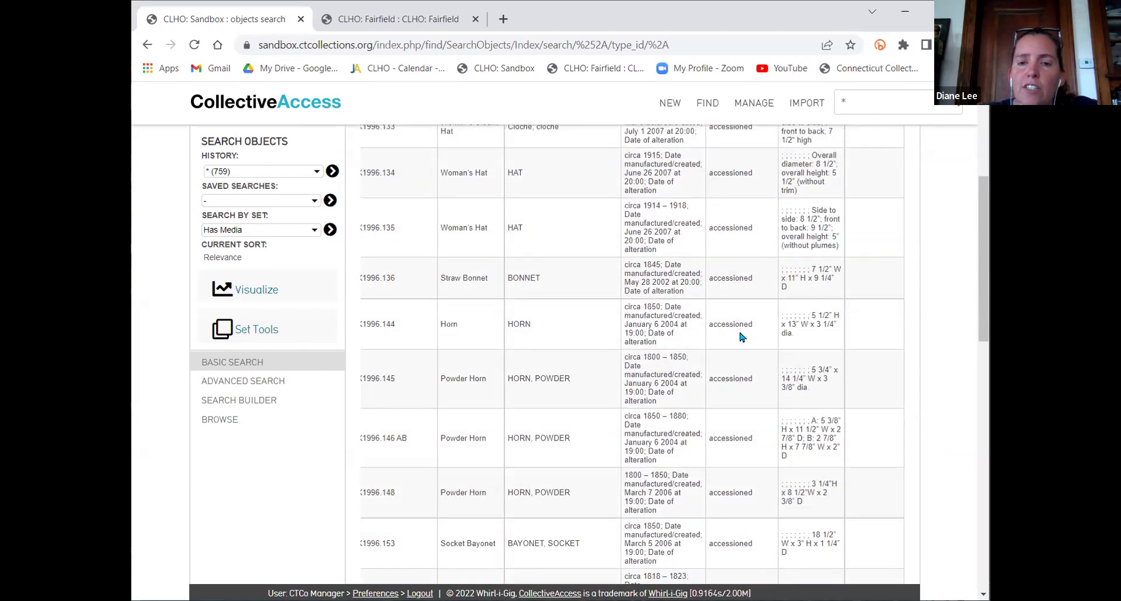
{"action": "scroll", "coordinate": [741, 337], "scroll_direction": "up", "scroll_amount": 5}
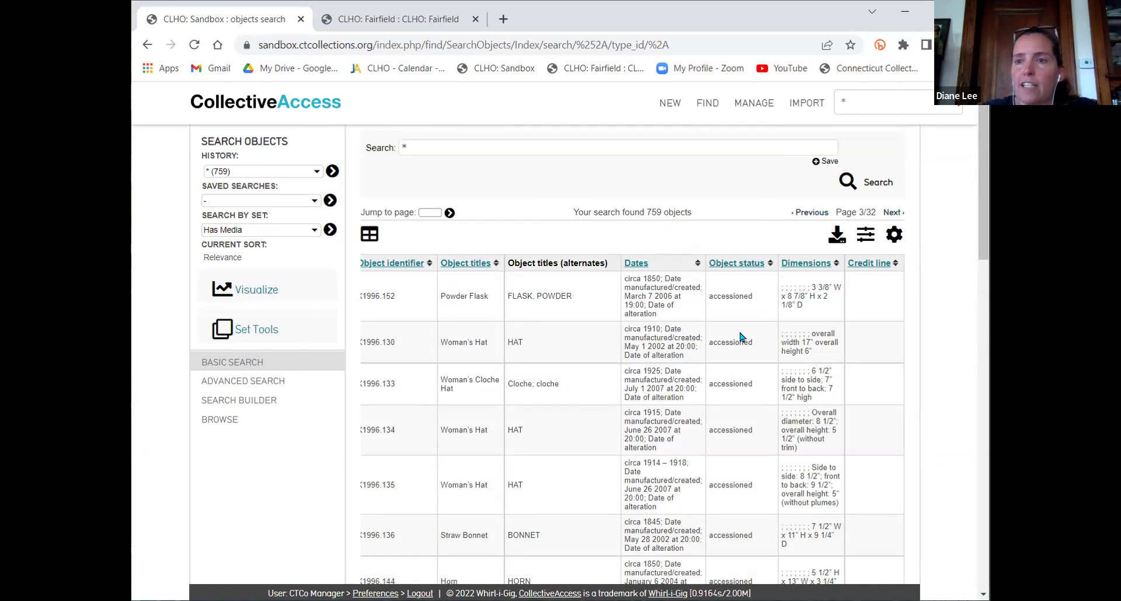
{"action": "scroll", "coordinate": [740, 337], "scroll_direction": "down", "scroll_amount": 1}
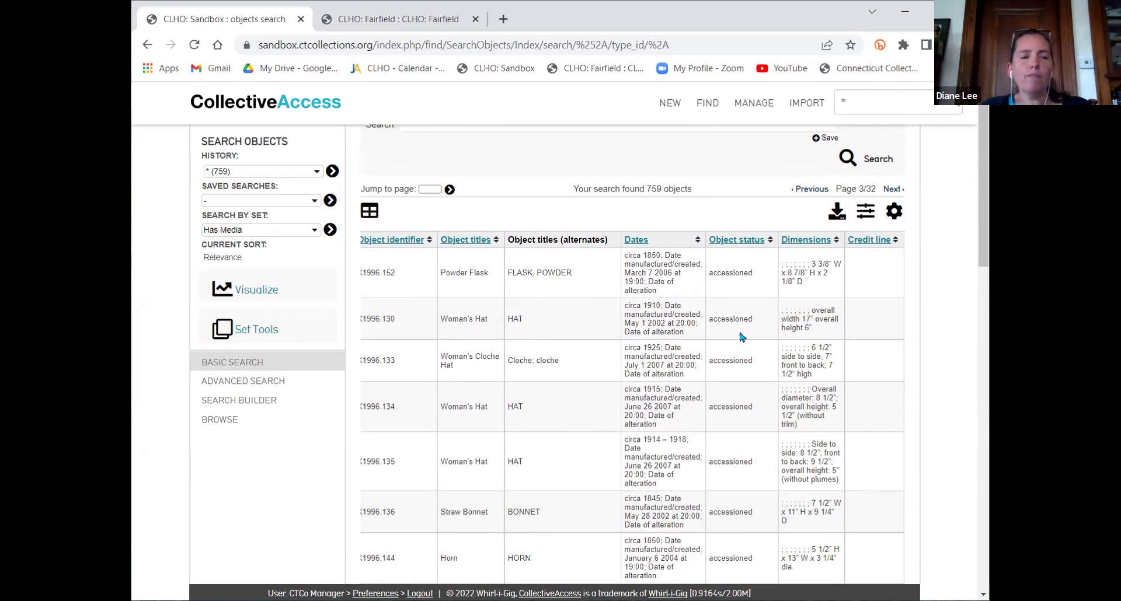
{"action": "scroll", "coordinate": [808, 341], "scroll_direction": "down", "scroll_amount": 1}
{"action": "scroll", "coordinate": [807, 340], "scroll_direction": "down", "scroll_amount": 5}
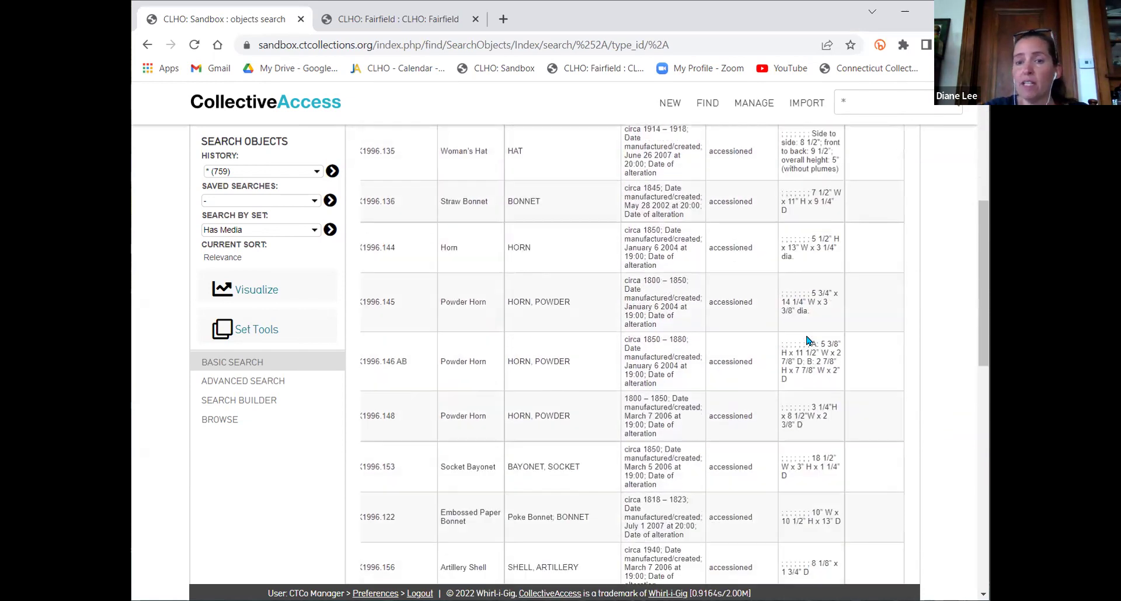
{"action": "scroll", "coordinate": [808, 340], "scroll_direction": "down", "scroll_amount": 7}
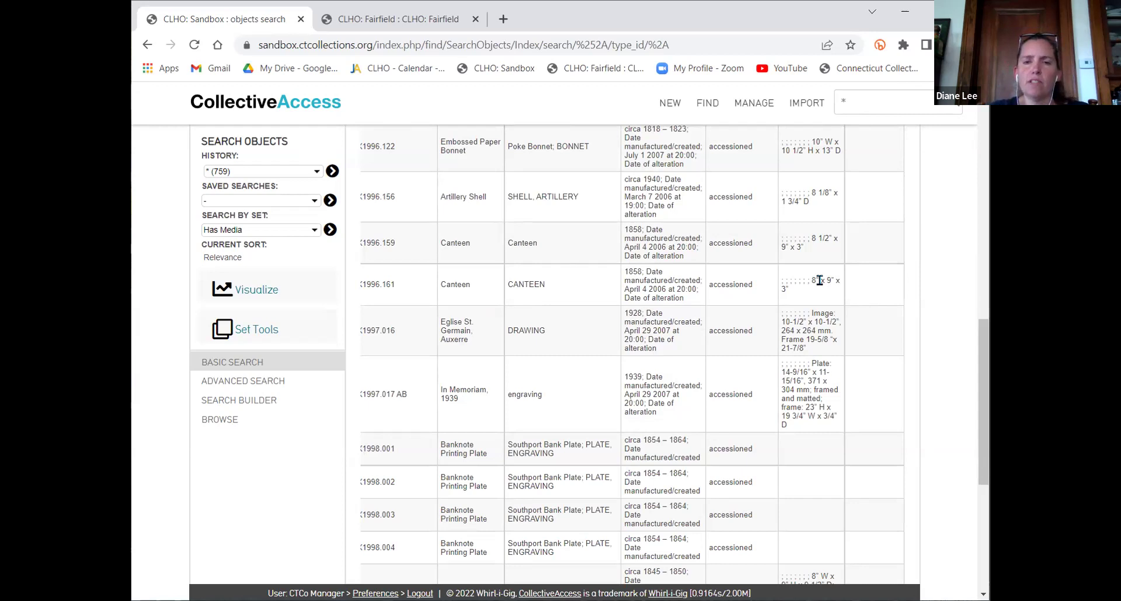
{"action": "scroll", "coordinate": [820, 280], "scroll_direction": "left", "scroll_amount": 4}
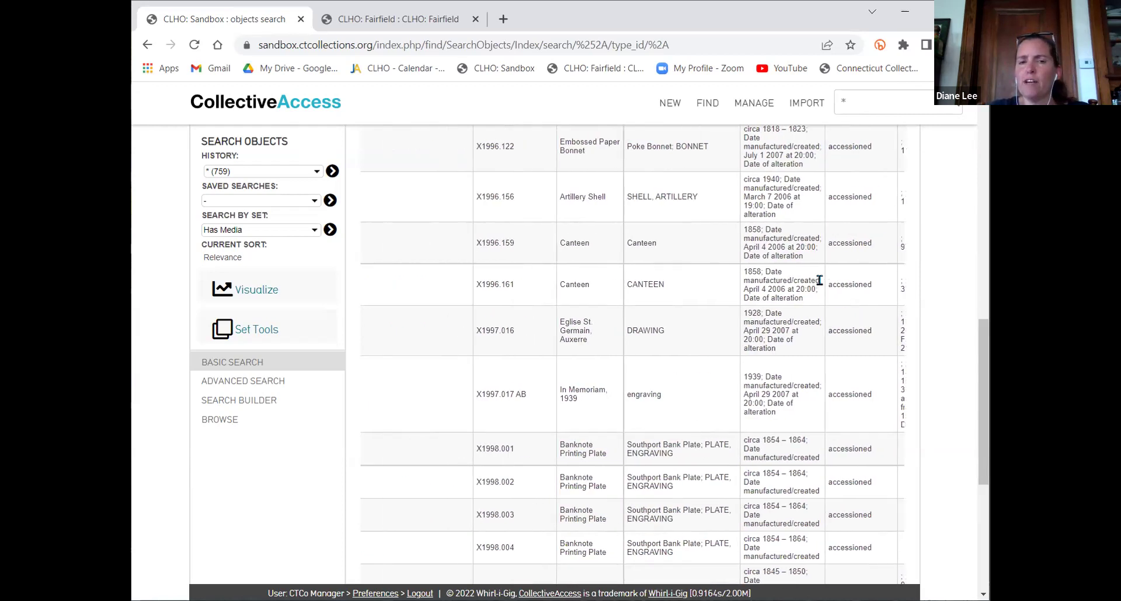
{"action": "scroll", "coordinate": [819, 280], "scroll_direction": "right", "scroll_amount": 5}
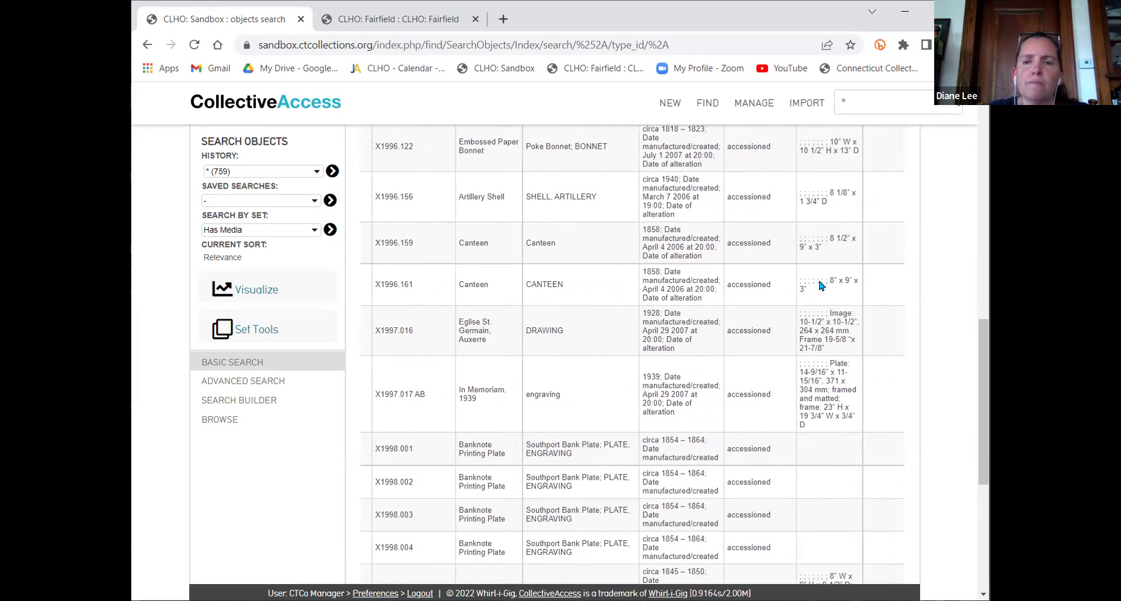
{"action": "scroll", "coordinate": [820, 282], "scroll_direction": "right", "scroll_amount": 1}
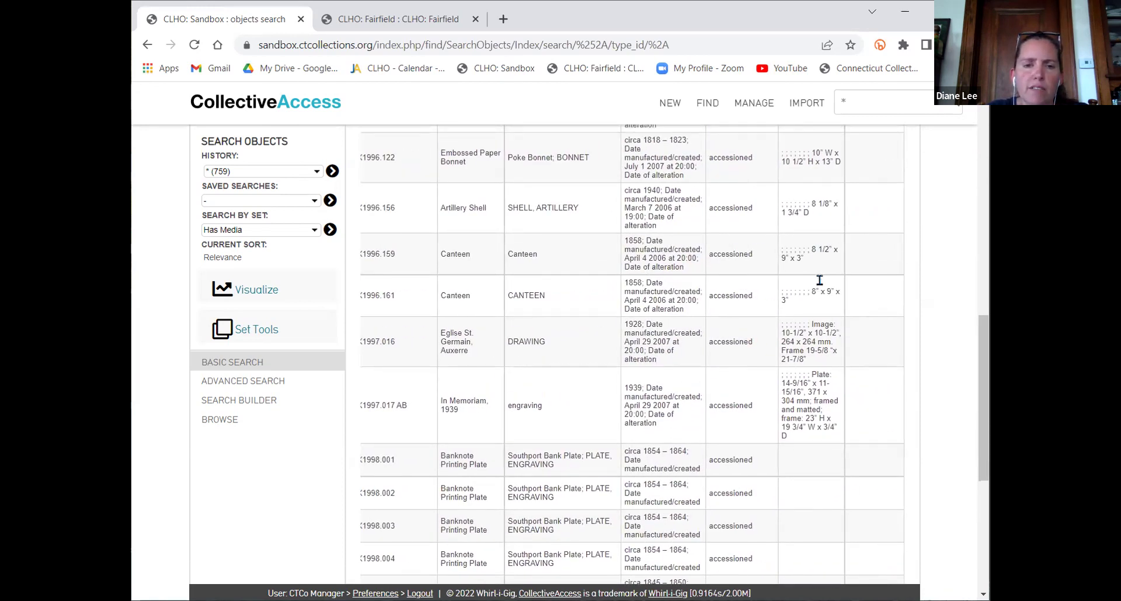
{"action": "scroll", "coordinate": [820, 283], "scroll_direction": "down", "scroll_amount": 2}
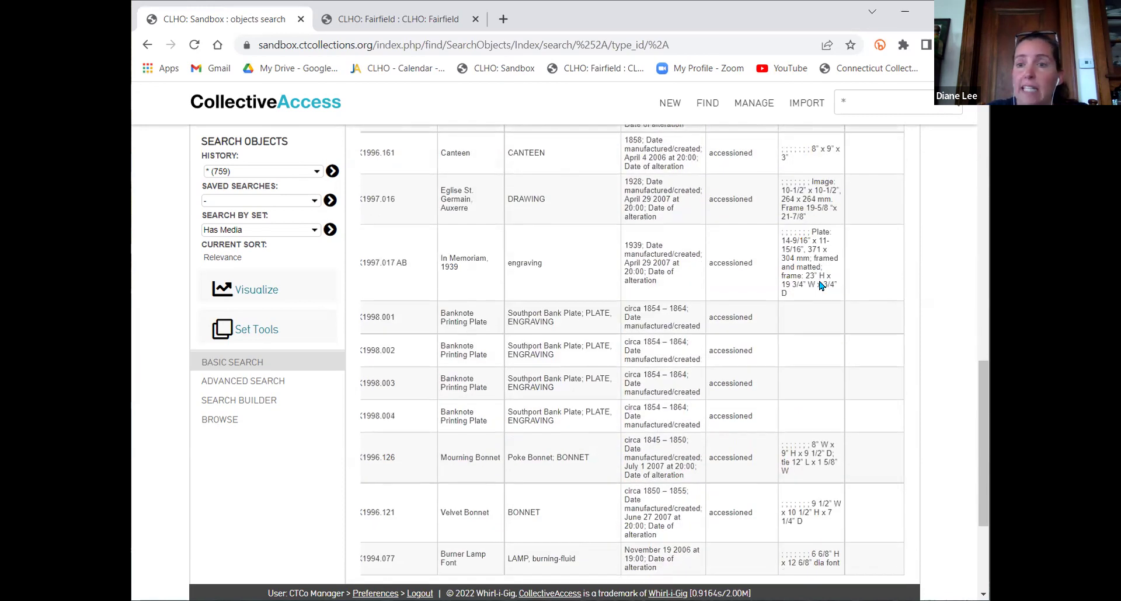
{"action": "scroll", "coordinate": [821, 284], "scroll_direction": "up", "scroll_amount": 1}
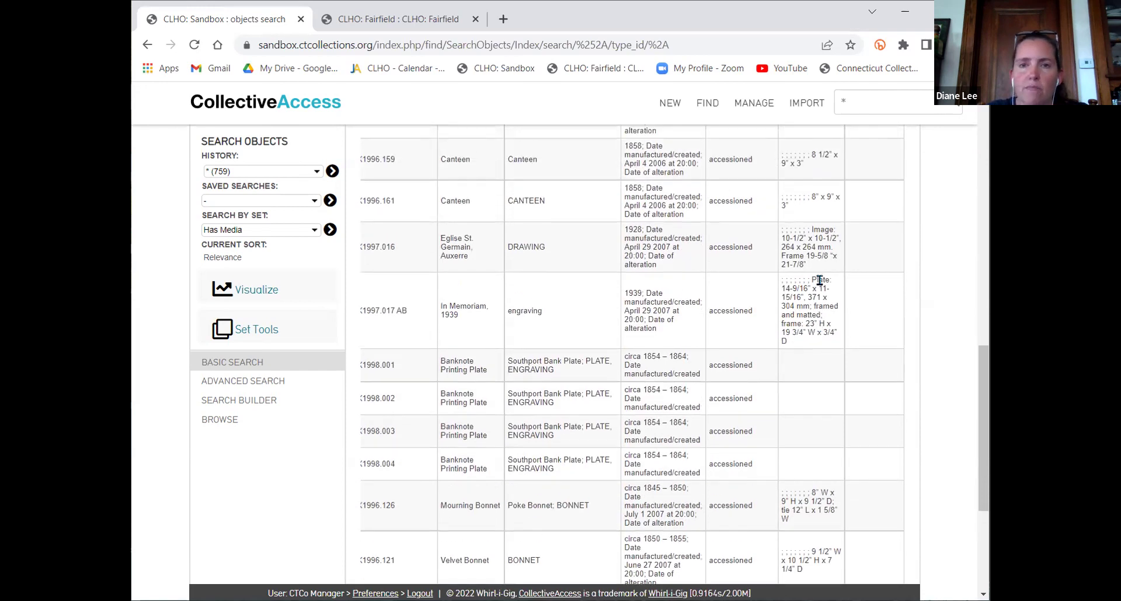
{"action": "scroll", "coordinate": [820, 281], "scroll_direction": "left", "scroll_amount": 2}
{"action": "scroll", "coordinate": [820, 281], "scroll_direction": "up", "scroll_amount": 12}
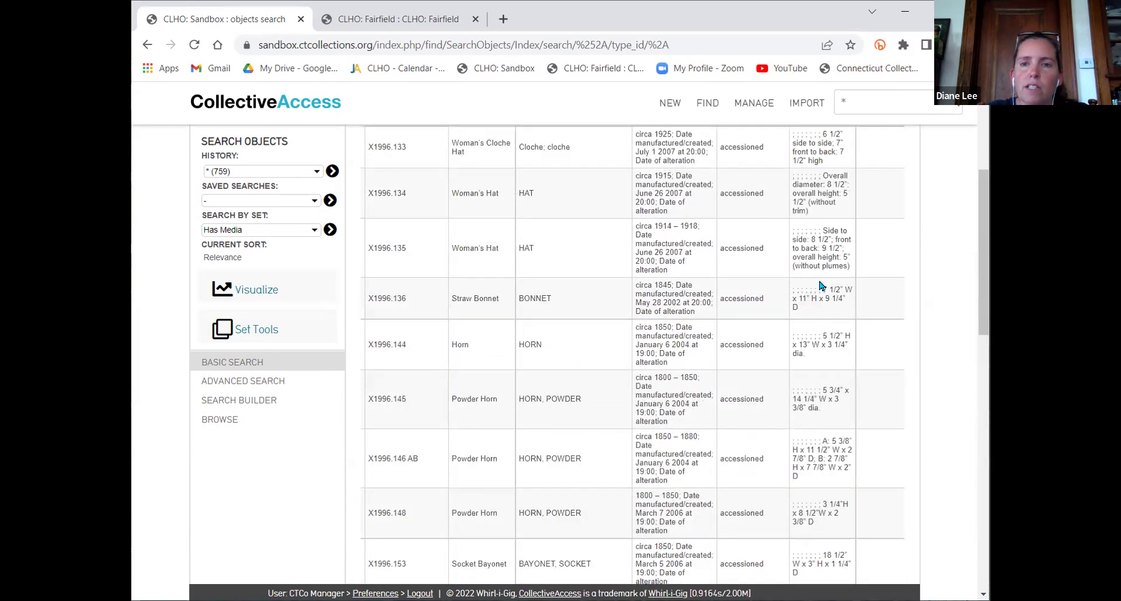
{"action": "scroll", "coordinate": [824, 283], "scroll_direction": "right", "scroll_amount": 1}
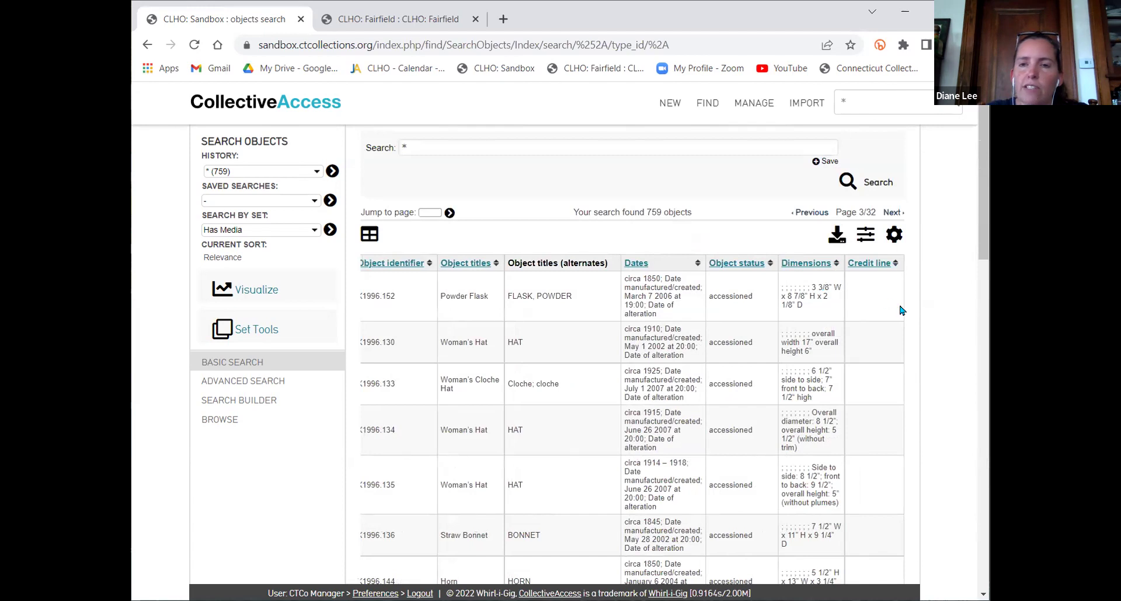
{"action": "scroll", "coordinate": [898, 311], "scroll_direction": "down", "scroll_amount": 15}
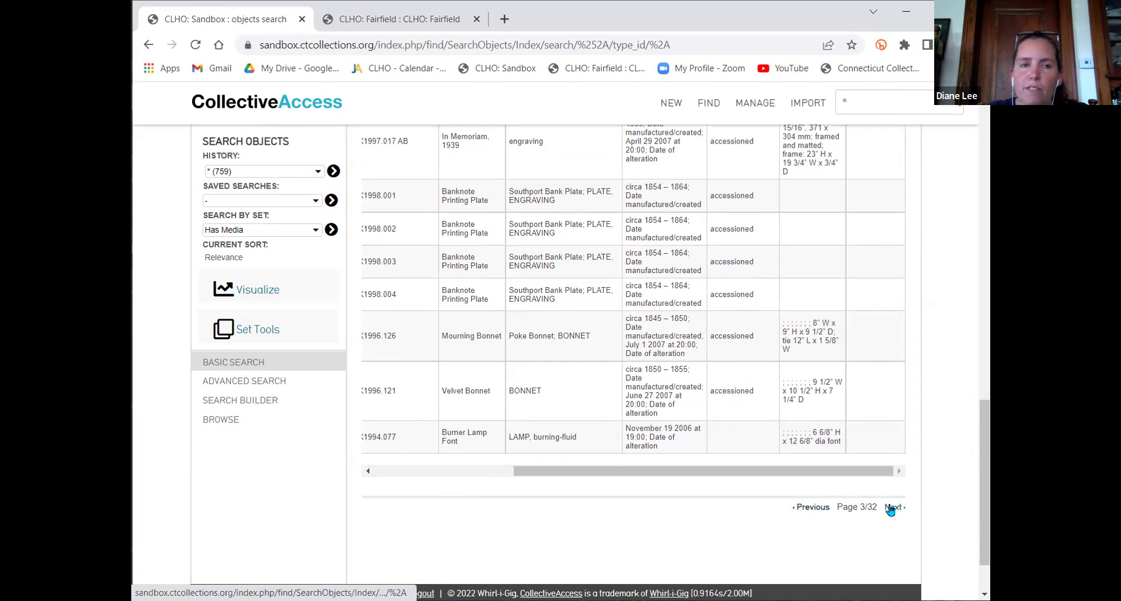
{"action": "left_click", "coordinate": [892, 507]}
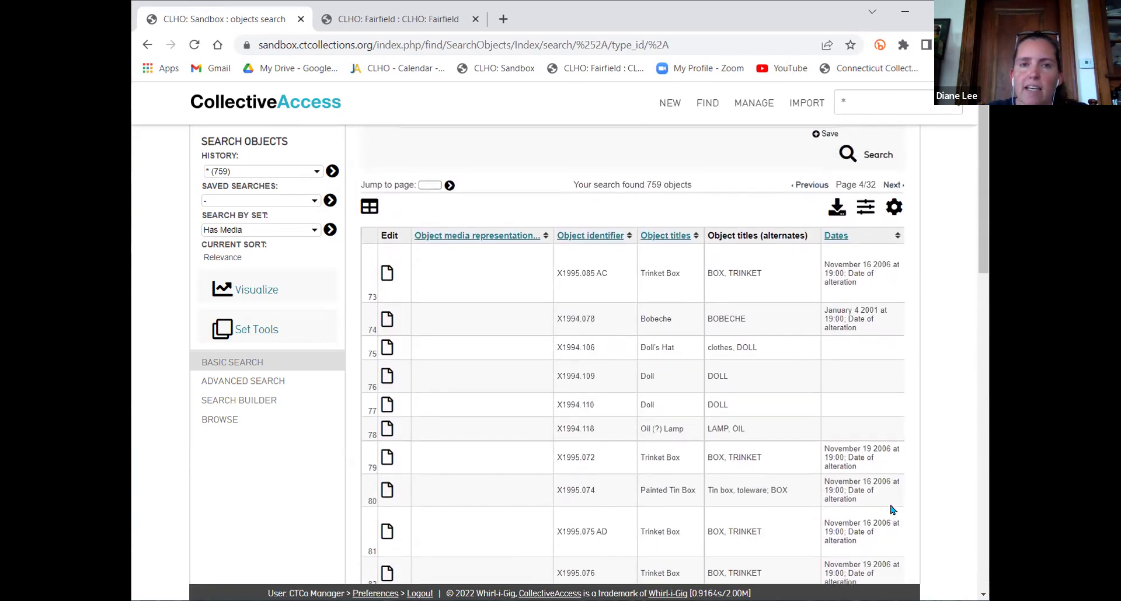
Scroll around page 4 of the results, showing rows 73 onward
{"action": "scroll", "coordinate": [822, 469], "scroll_direction": "down", "scroll_amount": 15}
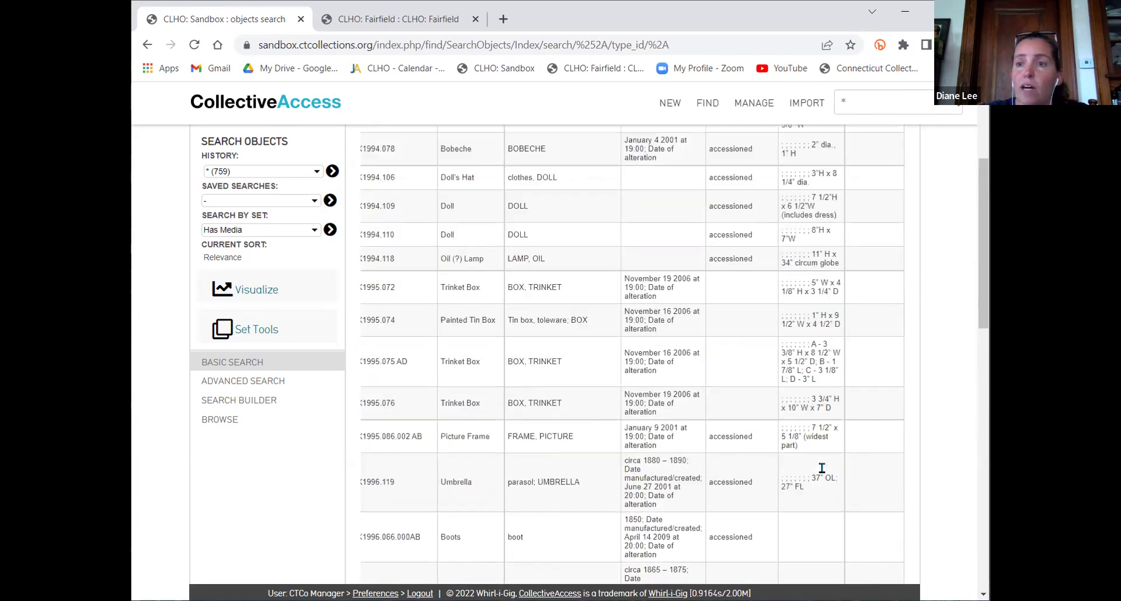
{"action": "scroll", "coordinate": [824, 473], "scroll_direction": "up", "scroll_amount": 15}
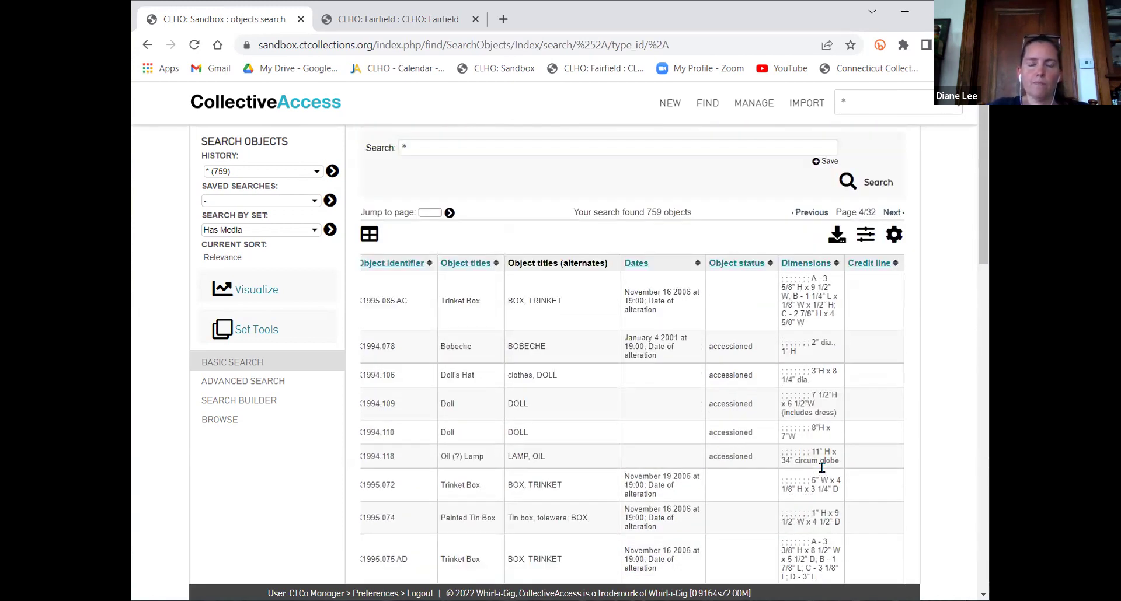
{"action": "scroll", "coordinate": [822, 468], "scroll_direction": "left", "scroll_amount": 4}
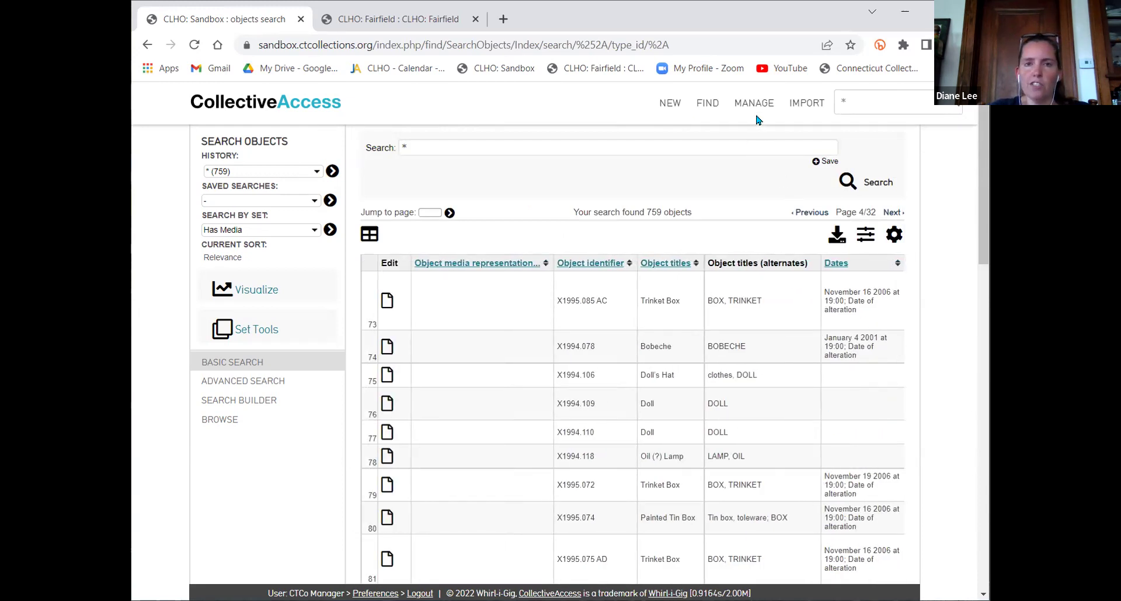
Add Entity Related entities to the Registar Info display before Credit line and save it
{"action": "mouse_move", "coordinate": [754, 107]}
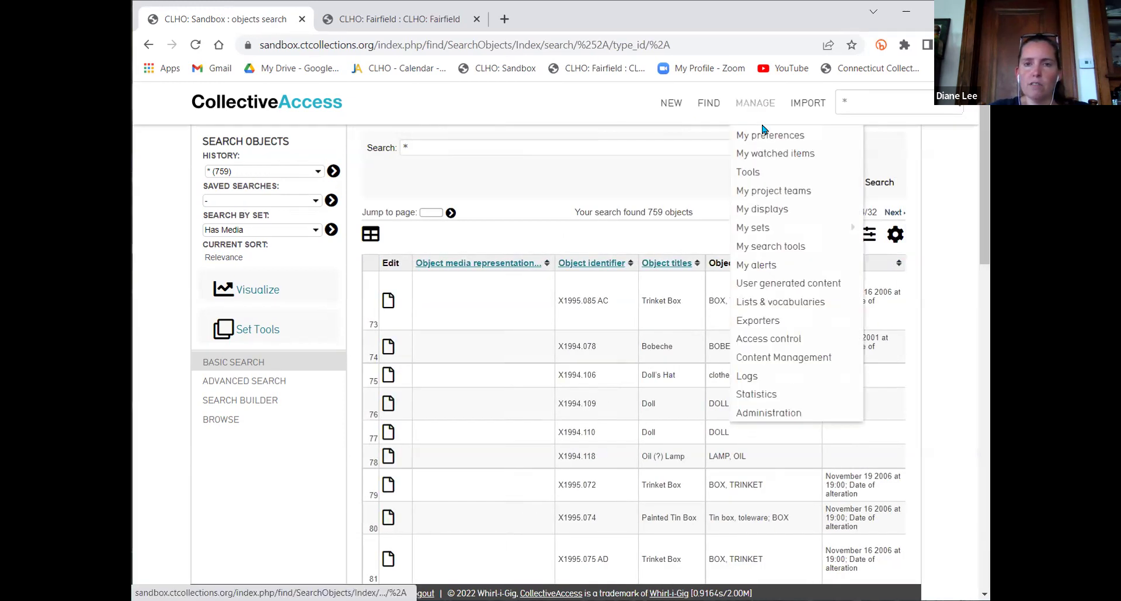
{"action": "left_click", "coordinate": [766, 202]}
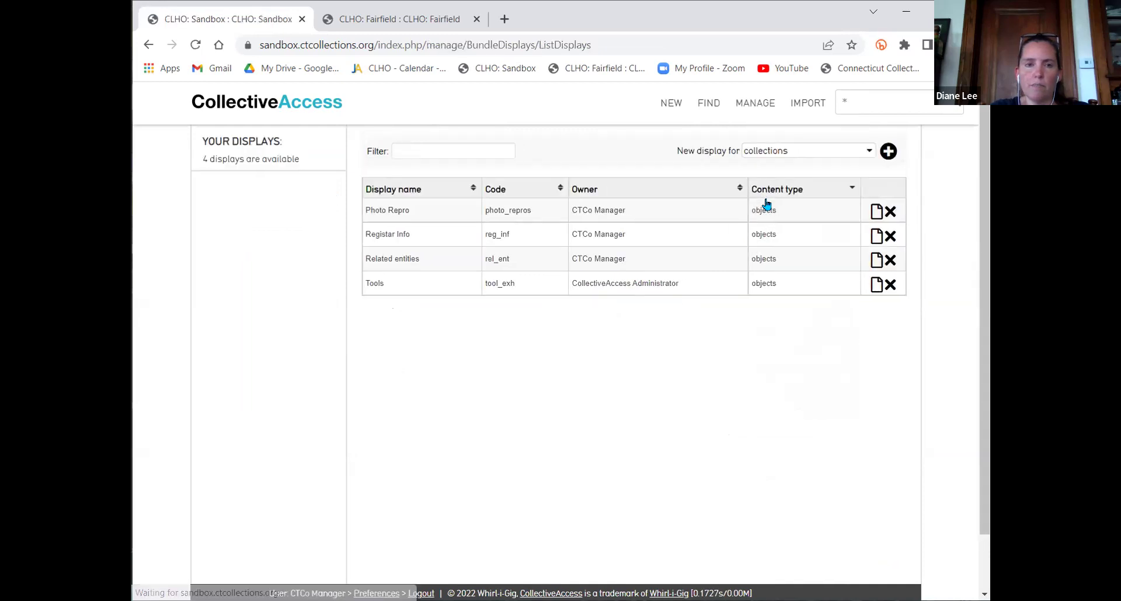
{"action": "left_click", "coordinate": [873, 237]}
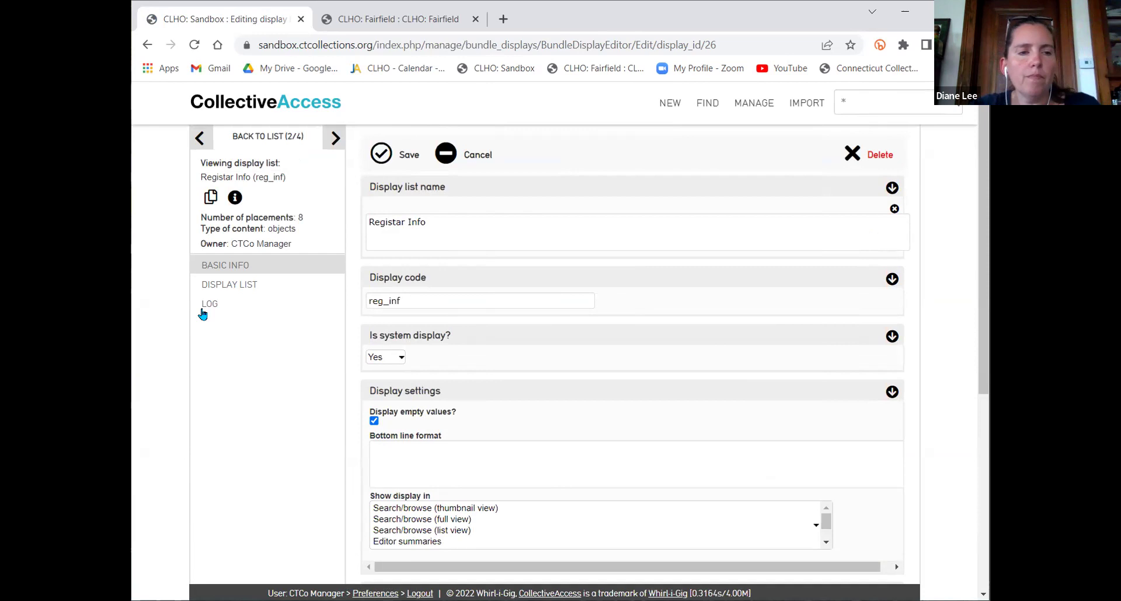
{"action": "left_click", "coordinate": [219, 286]}
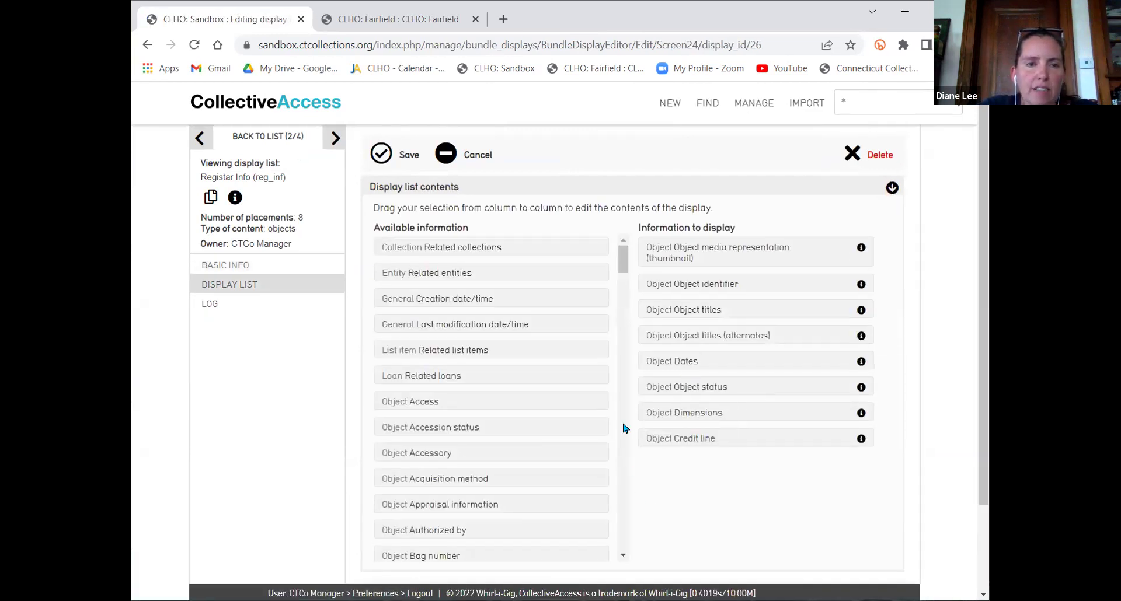
{"action": "left_click_drag", "start_coordinate": [442, 273], "coordinate": [739, 463]}
{"action": "left_click", "coordinate": [385, 158]}
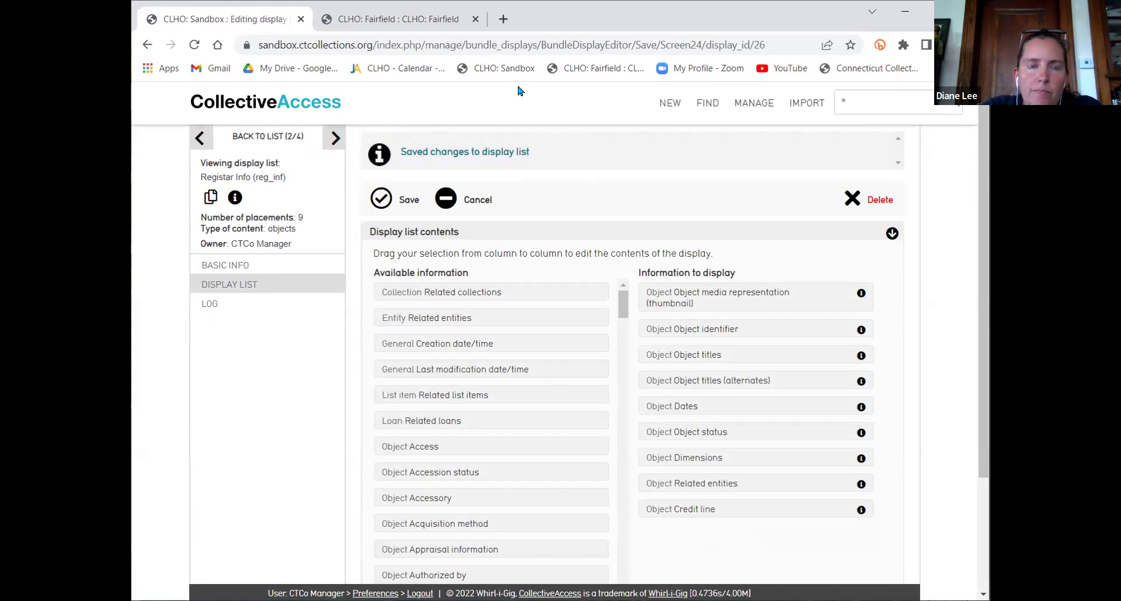
{"action": "left_click", "coordinate": [953, 104]}
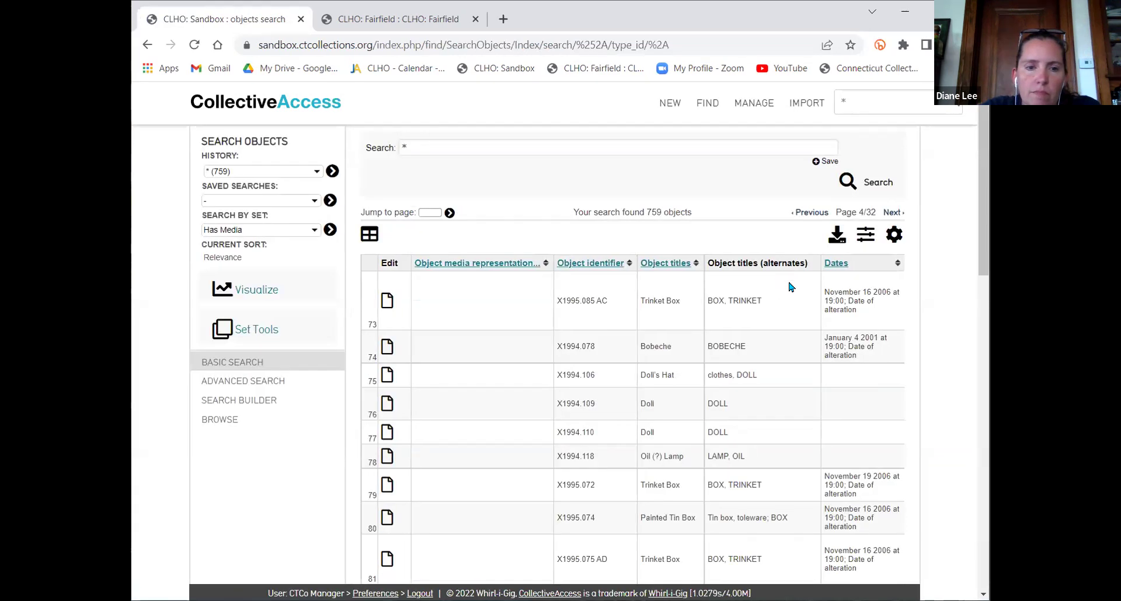
Scroll the page 4 results sideways to check the new Related entities column
{"action": "scroll", "coordinate": [876, 315], "scroll_direction": "right", "scroll_amount": 5}
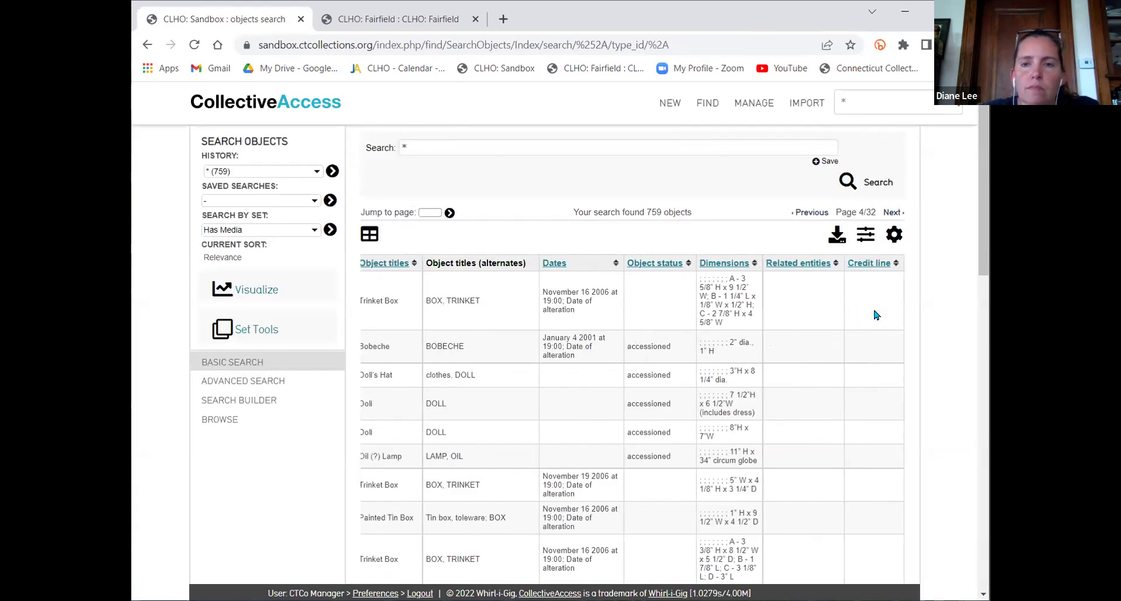
{"action": "scroll", "coordinate": [874, 315], "scroll_direction": "down", "scroll_amount": 15}
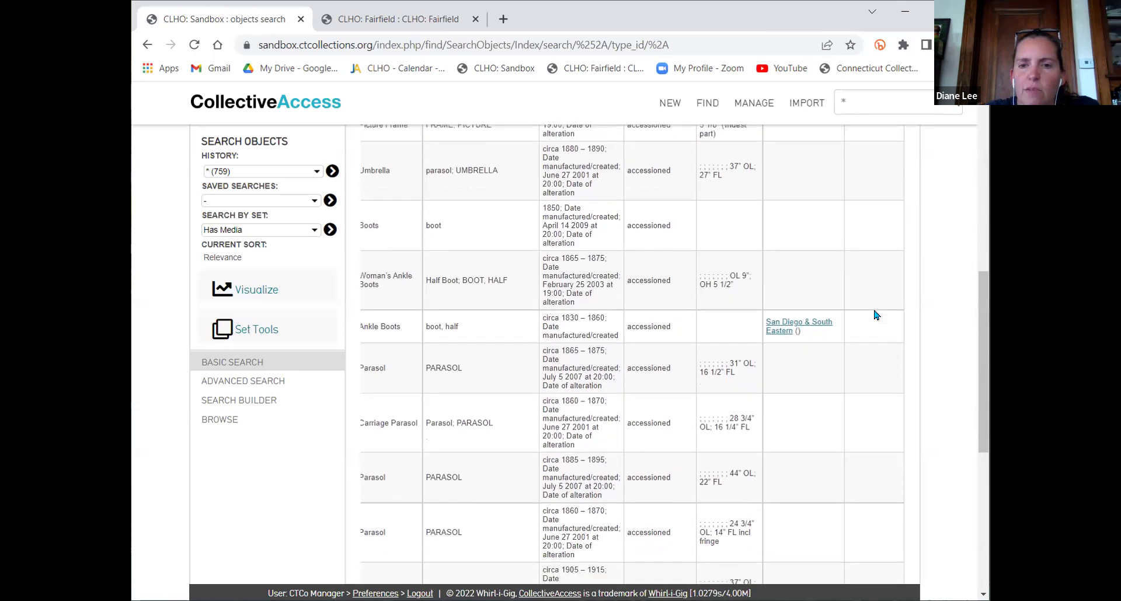
{"action": "scroll", "coordinate": [820, 334], "scroll_direction": "down", "scroll_amount": 5}
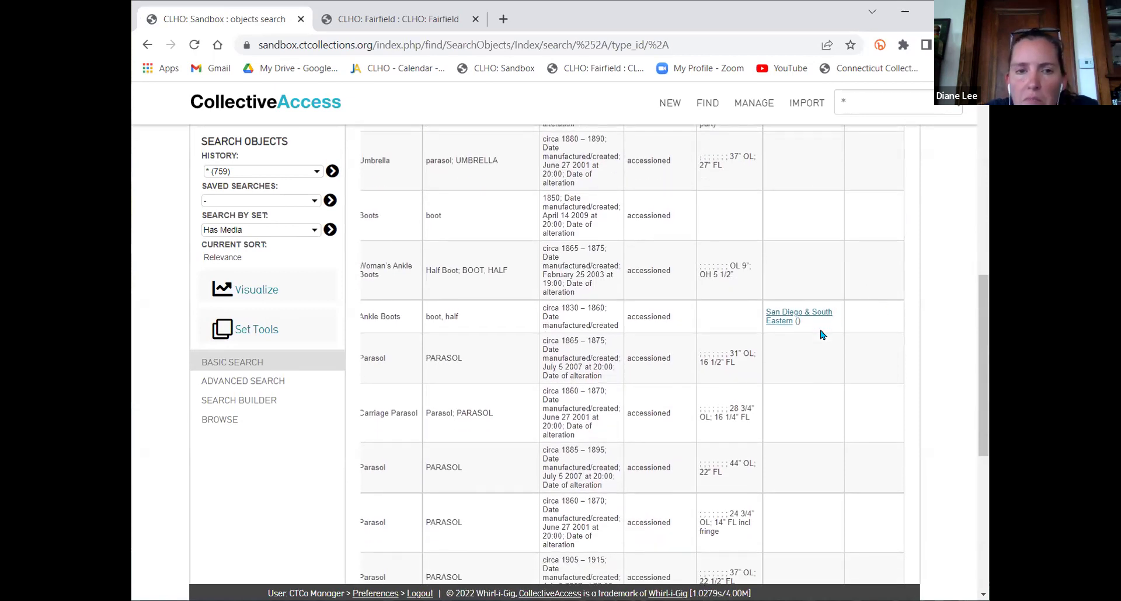
{"action": "scroll", "coordinate": [820, 334], "scroll_direction": "up", "scroll_amount": 10}
{"action": "scroll", "coordinate": [821, 335], "scroll_direction": "up", "scroll_amount": 4}
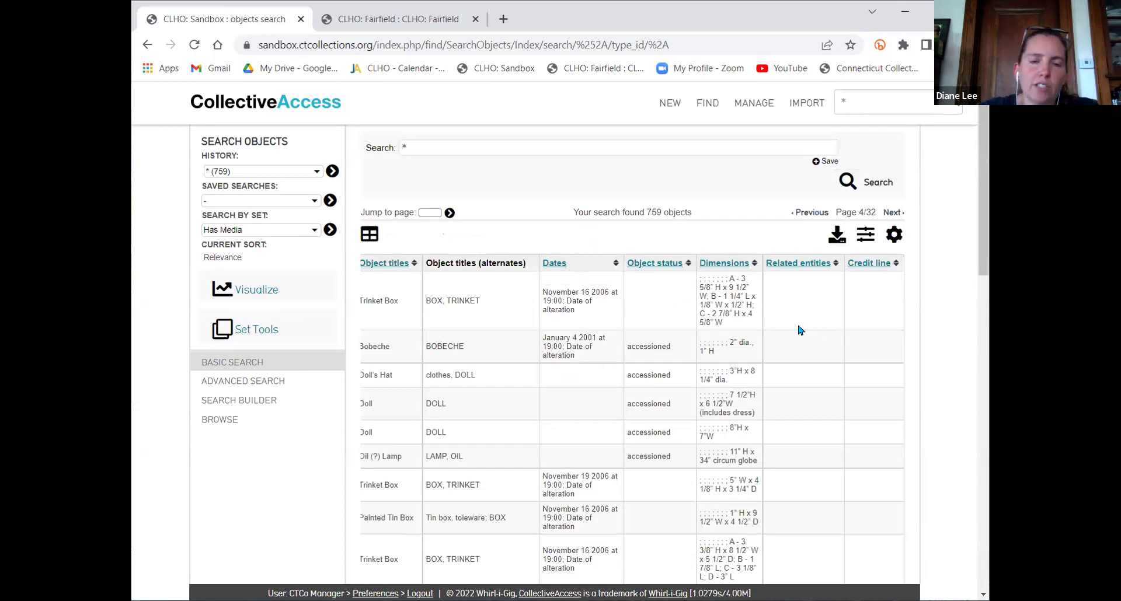
{"action": "scroll", "coordinate": [800, 330], "scroll_direction": "left", "scroll_amount": 5}
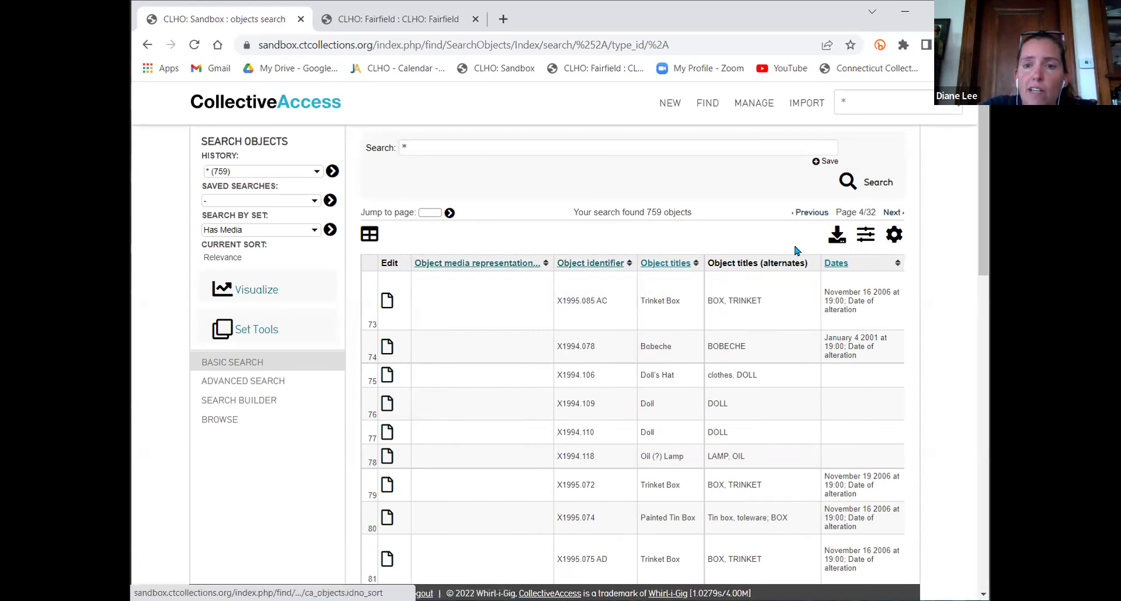
Sort the object results by Title and by the Object titles column, then go to Fairfield
{"action": "left_click", "coordinate": [883, 240]}
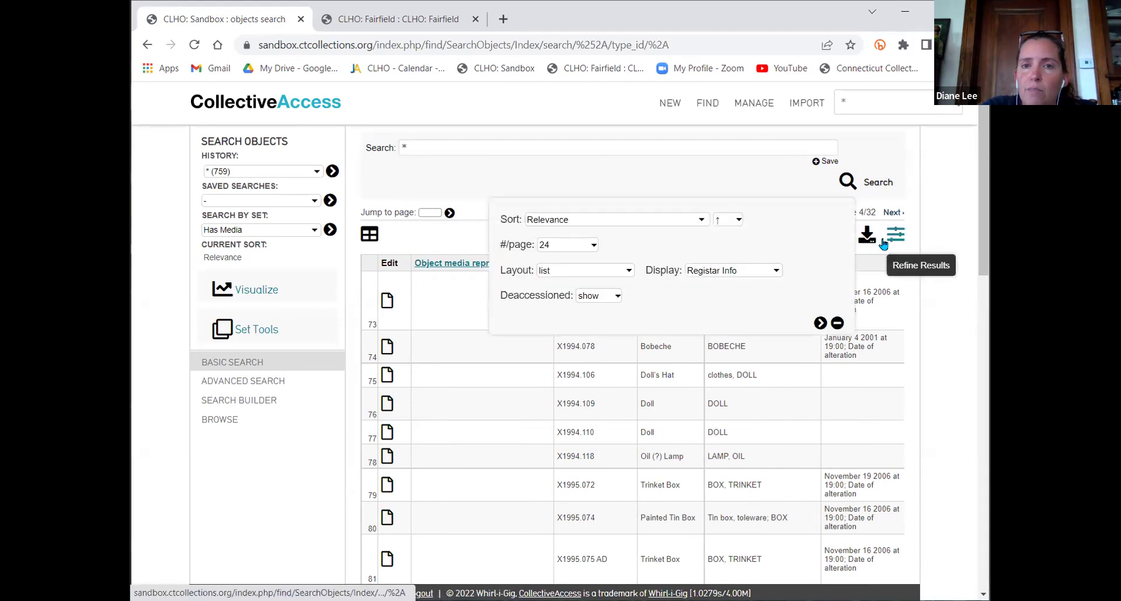
{"action": "left_click", "coordinate": [564, 224]}
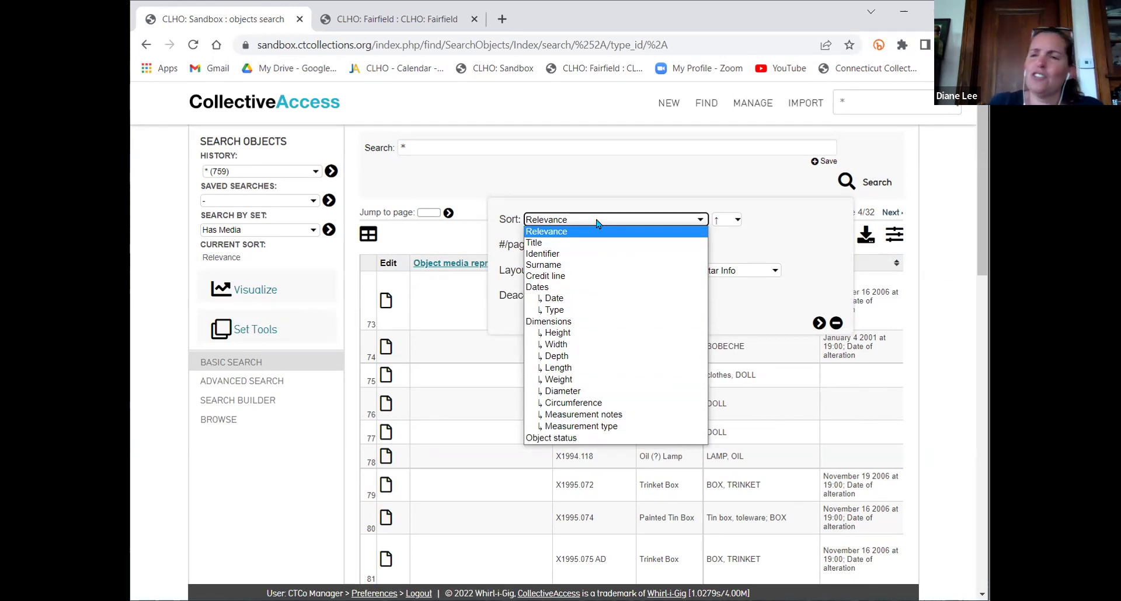
{"action": "left_click", "coordinate": [555, 244]}
{"action": "left_click", "coordinate": [820, 323]}
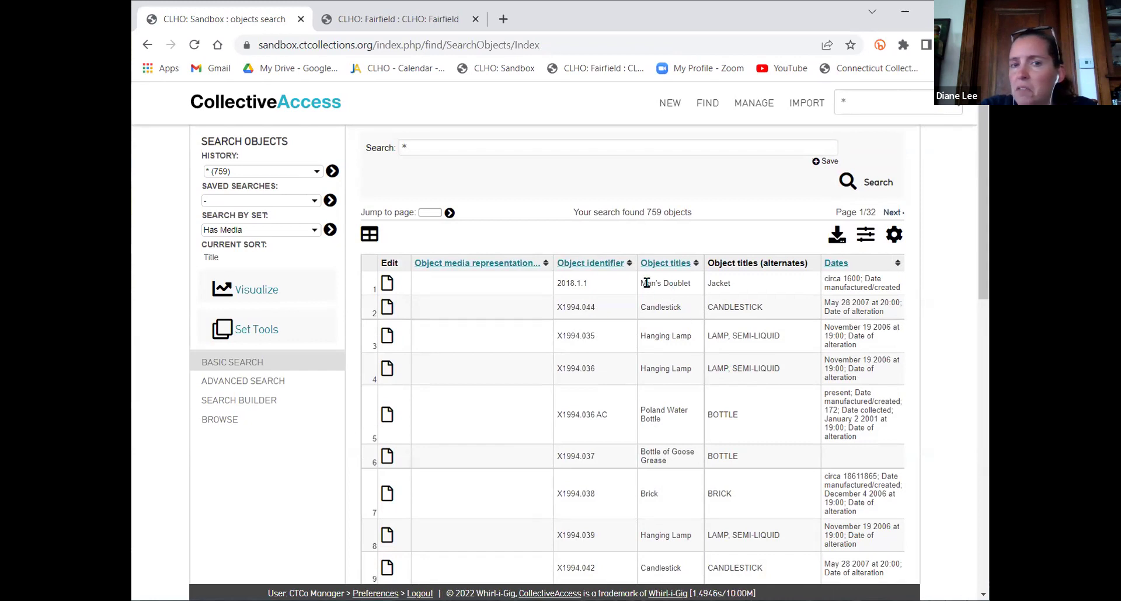
{"action": "left_click", "coordinate": [692, 262]}
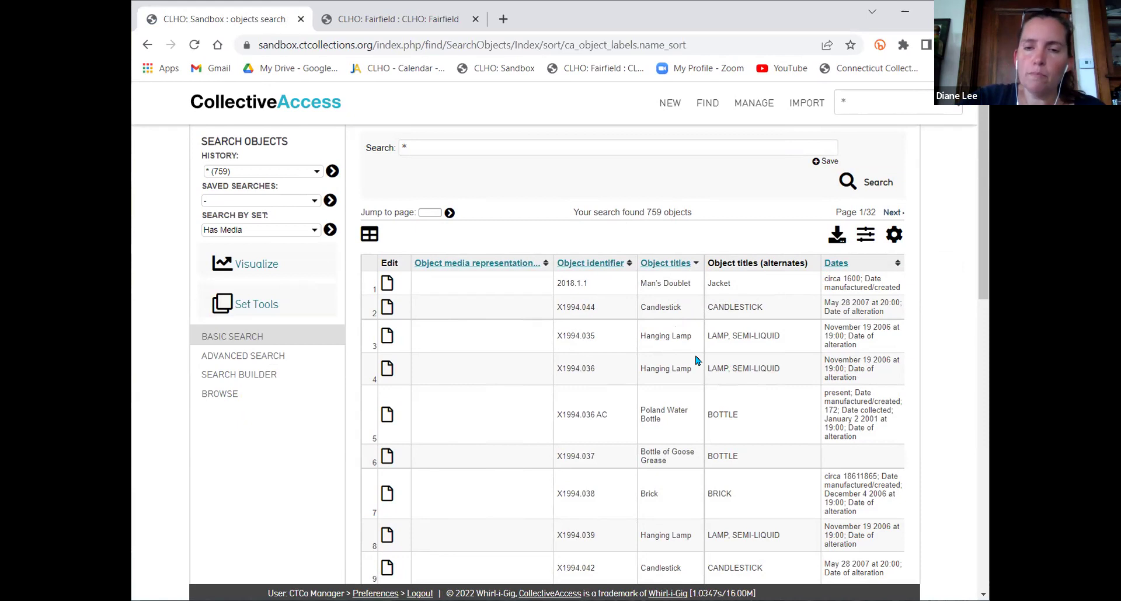
{"action": "scroll", "coordinate": [696, 361], "scroll_direction": "right", "scroll_amount": 5}
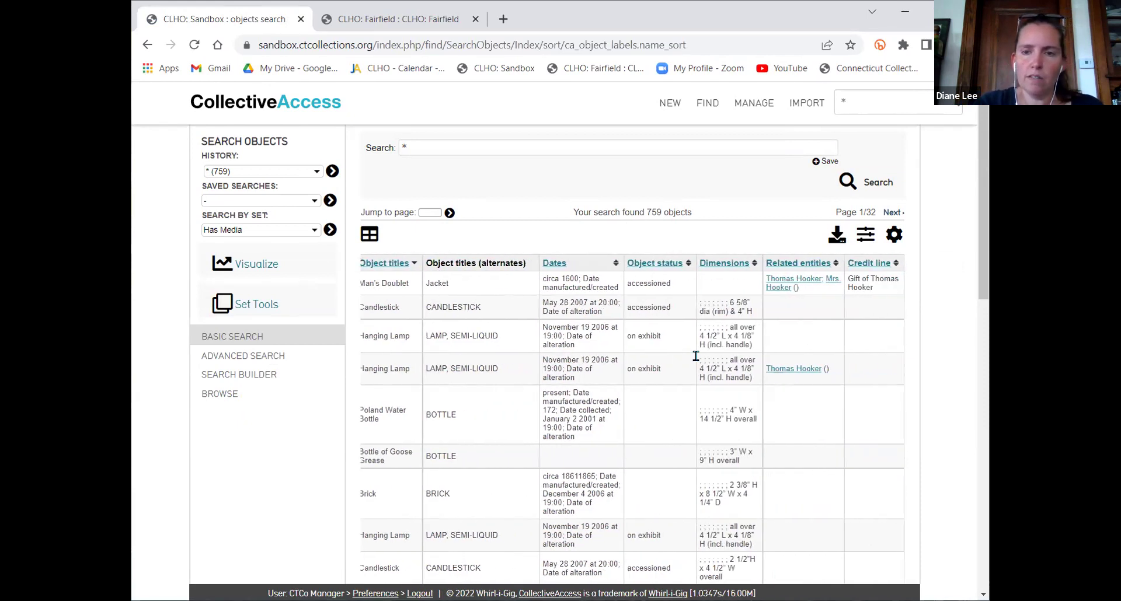
{"action": "scroll", "coordinate": [696, 357], "scroll_direction": "left", "scroll_amount": 3}
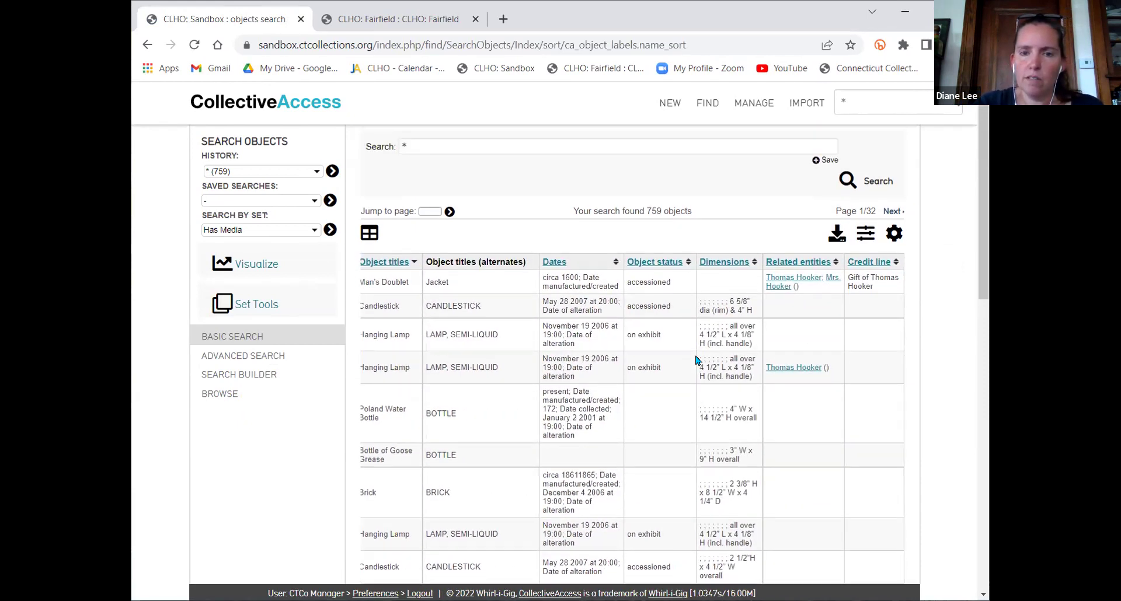
{"action": "scroll", "coordinate": [696, 360], "scroll_direction": "right", "scroll_amount": 3}
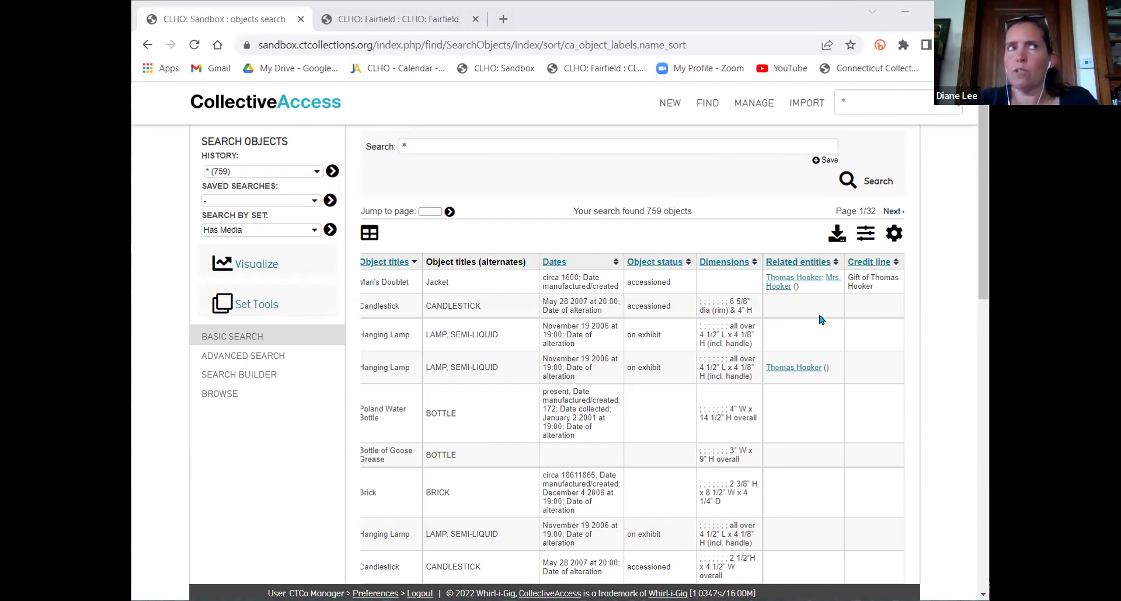
{"action": "left_click", "coordinate": [407, 23]}
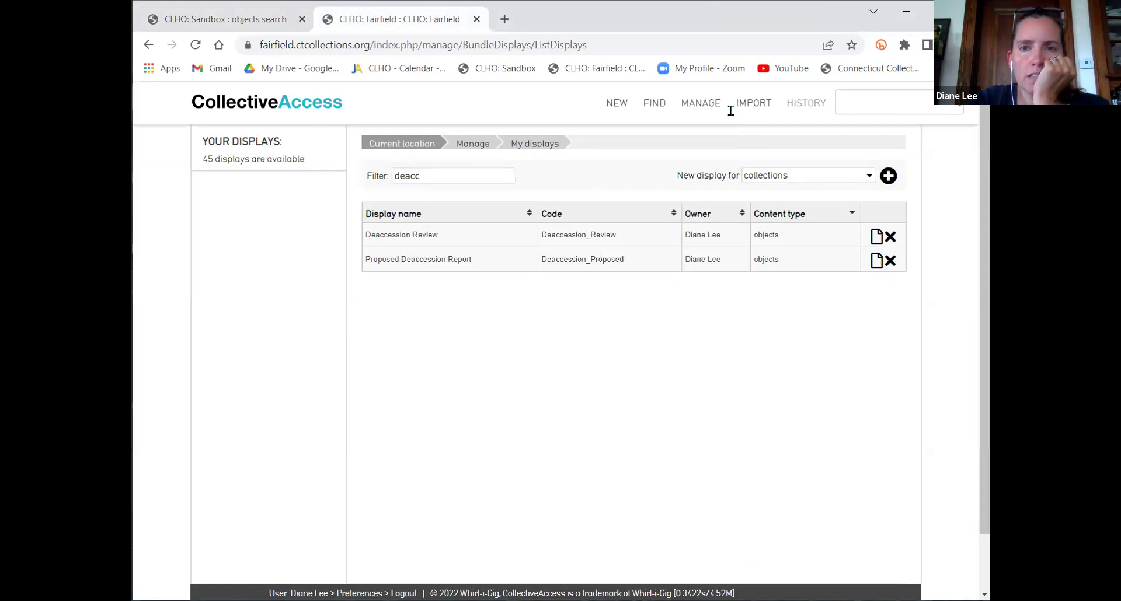
Run a '*' wildcard quick search on Fairfield and open the full Objects results (10618)
{"action": "left_click", "coordinate": [845, 101]}
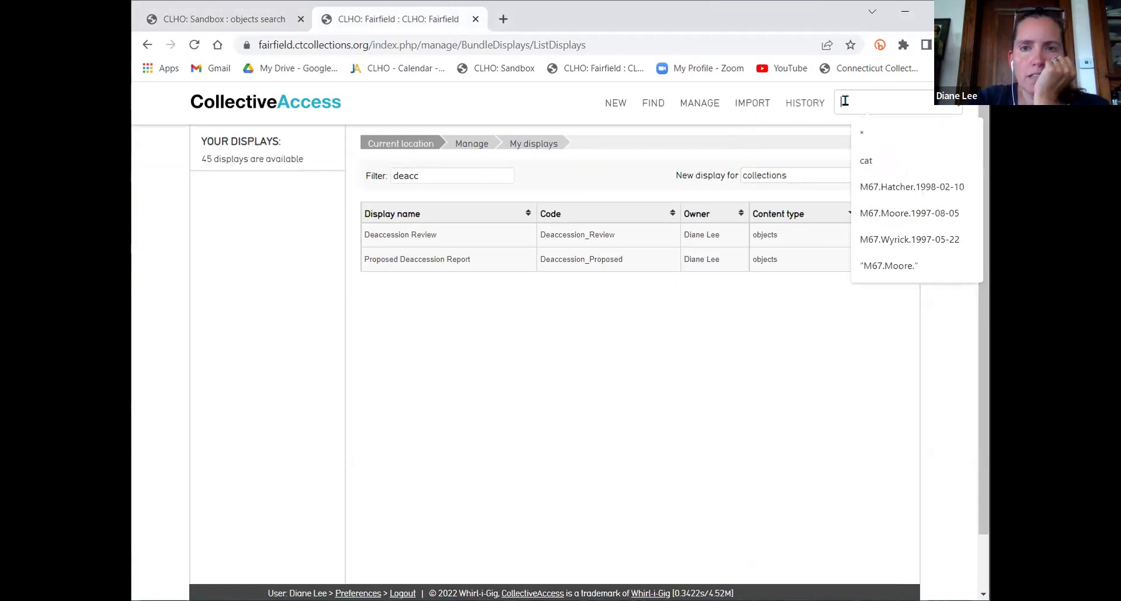
{"action": "left_click", "coordinate": [870, 140]}
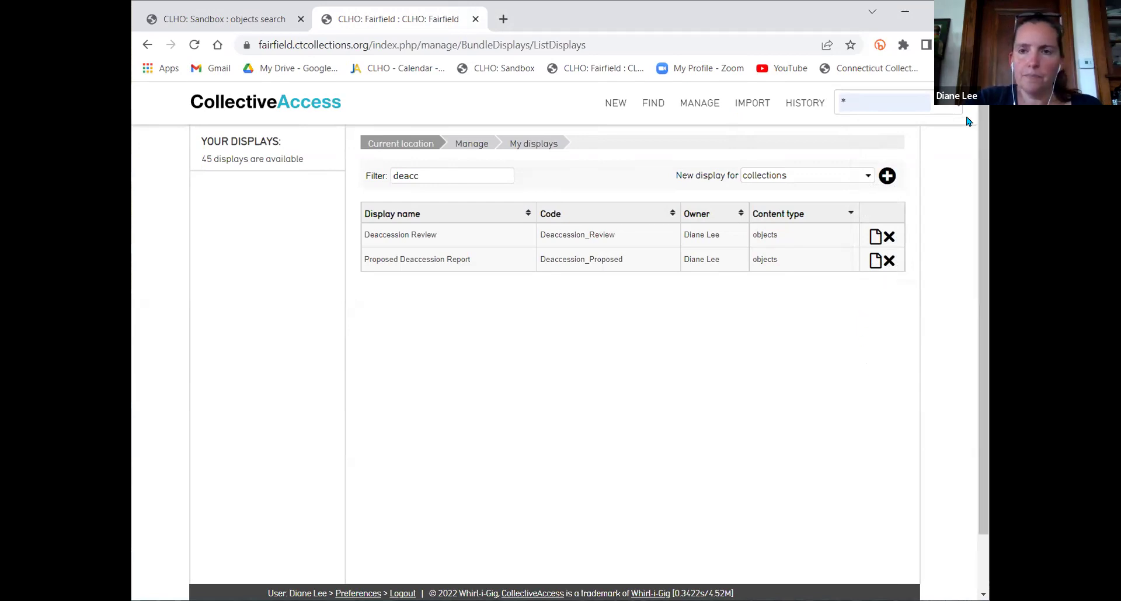
{"action": "left_click", "coordinate": [952, 104]}
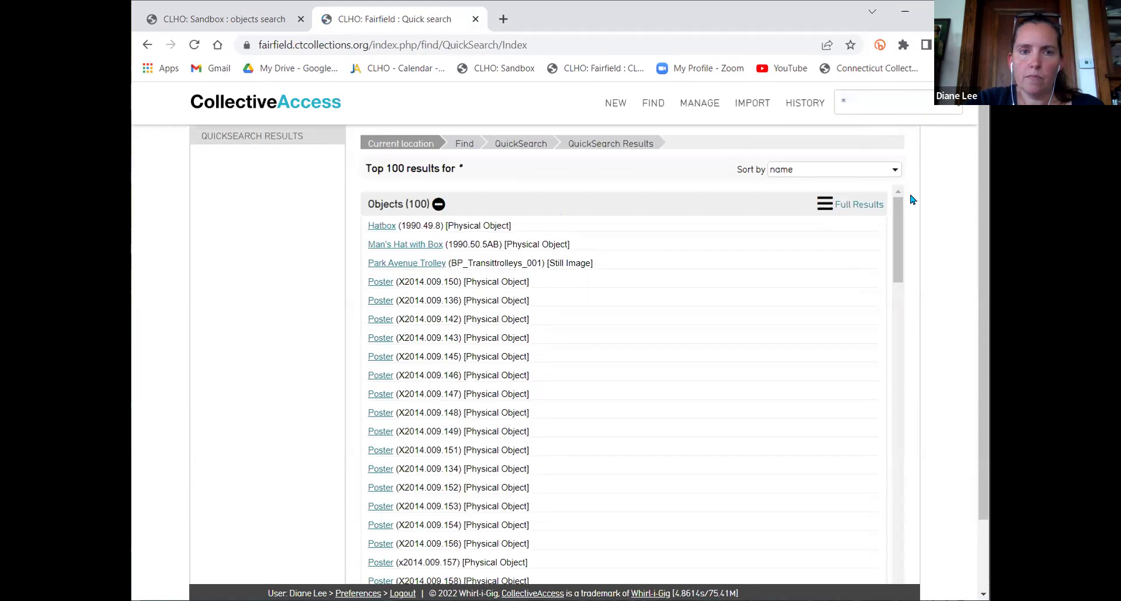
{"action": "left_click", "coordinate": [825, 203]}
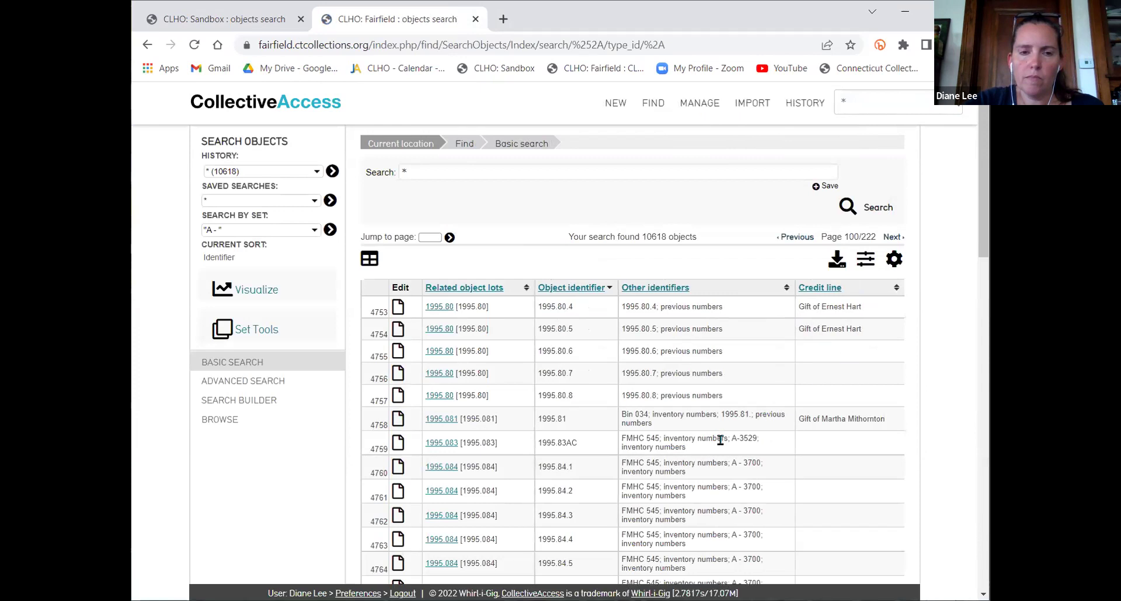
Switch the Fairfield results display to 'Exhibit Labels - w/ Acc.#'
{"action": "left_click", "coordinate": [894, 259]}
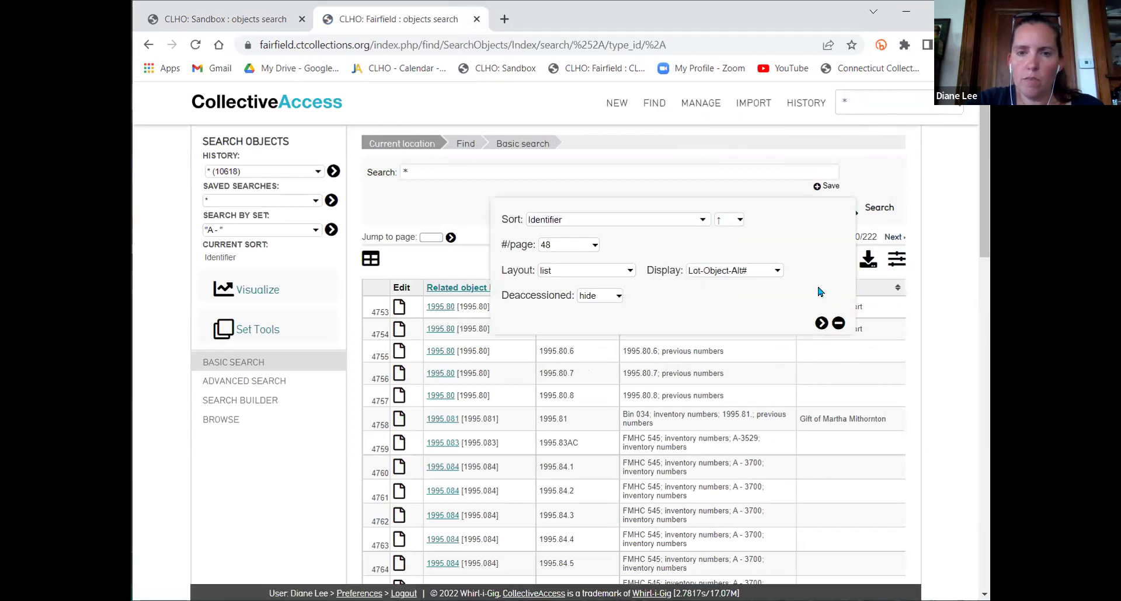
{"action": "left_click", "coordinate": [757, 274]}
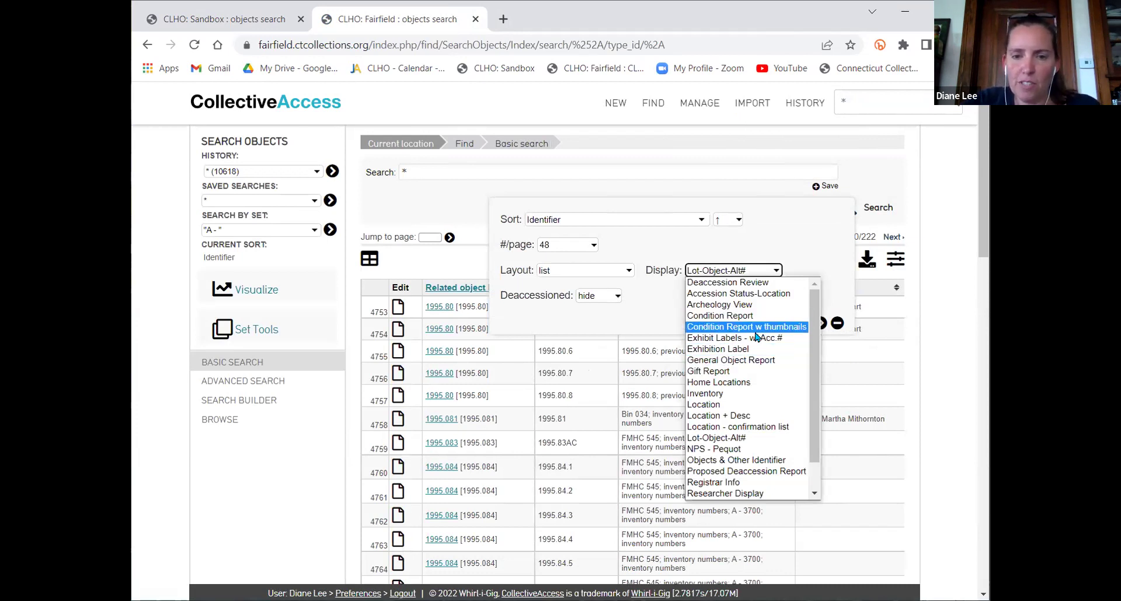
{"action": "scroll", "coordinate": [757, 337], "scroll_direction": "down", "scroll_amount": 2}
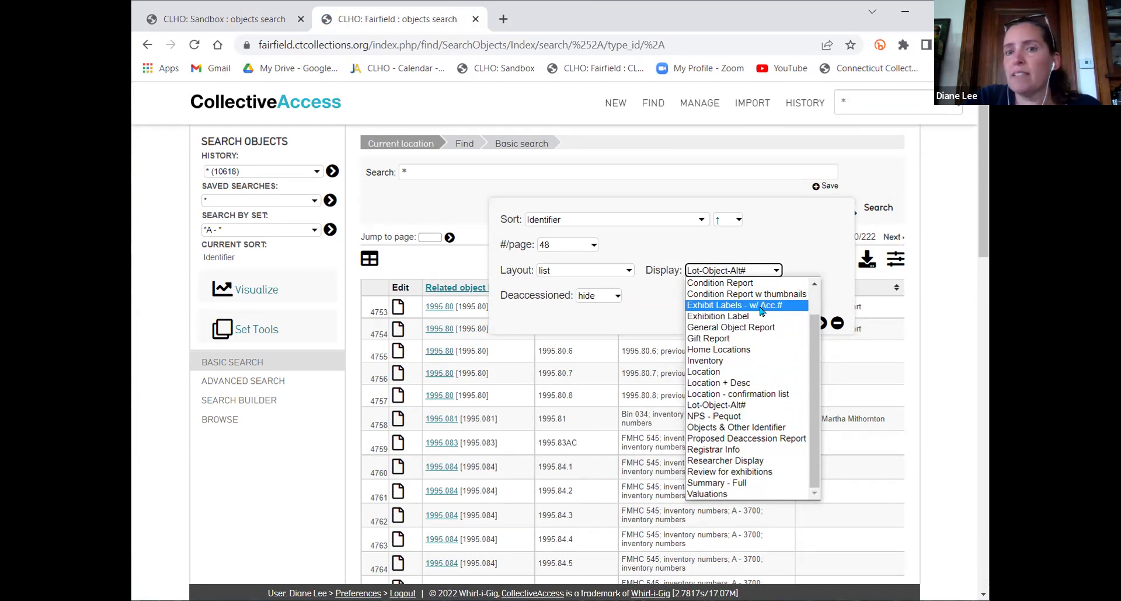
{"action": "left_click", "coordinate": [762, 306]}
{"action": "left_click", "coordinate": [820, 324]}
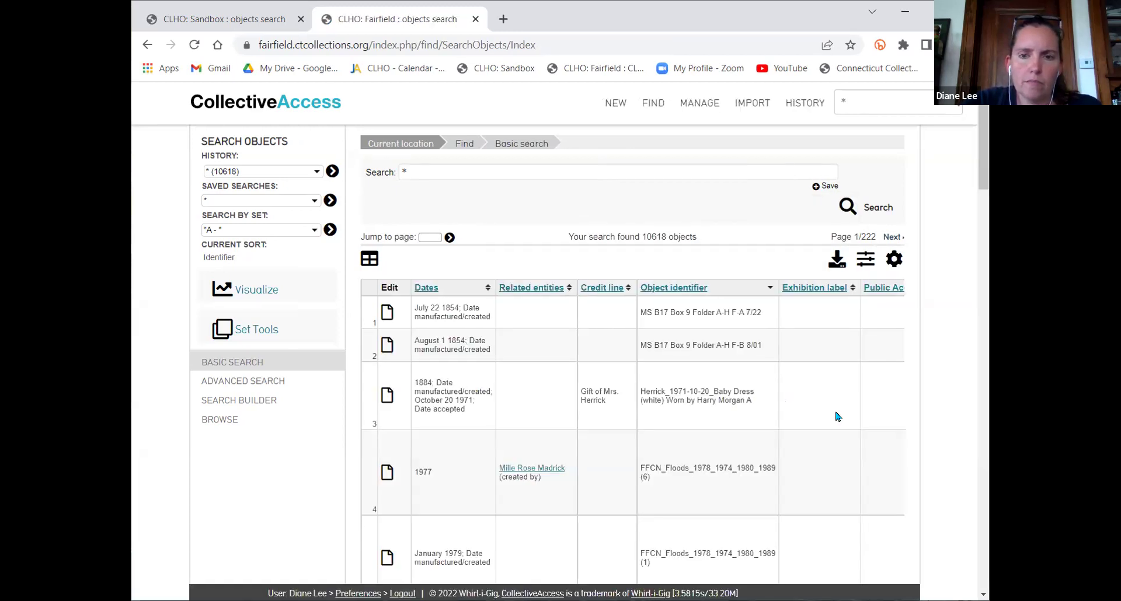
{"action": "scroll", "coordinate": [835, 415], "scroll_direction": "right", "scroll_amount": 5}
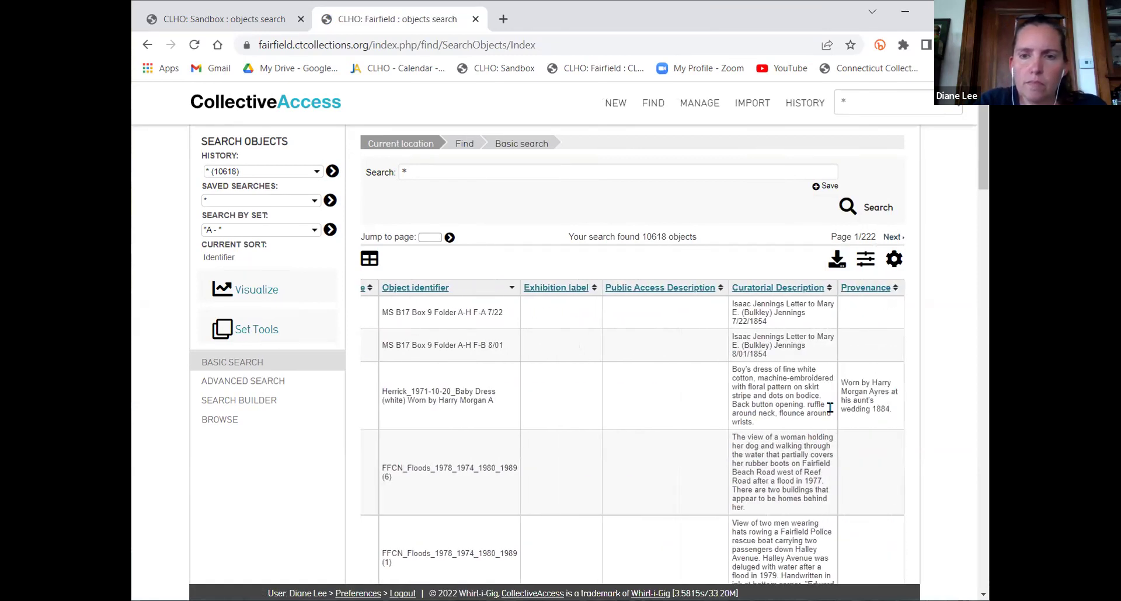
{"action": "scroll", "coordinate": [830, 408], "scroll_direction": "left", "scroll_amount": 5}
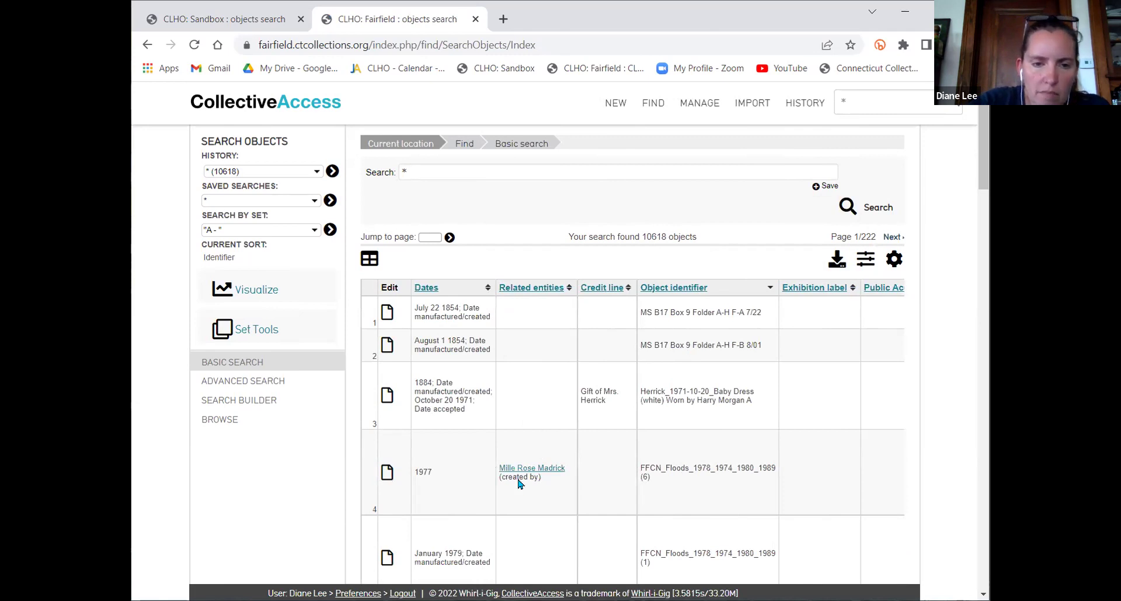
{"action": "scroll", "coordinate": [534, 470], "scroll_direction": "down", "scroll_amount": 7}
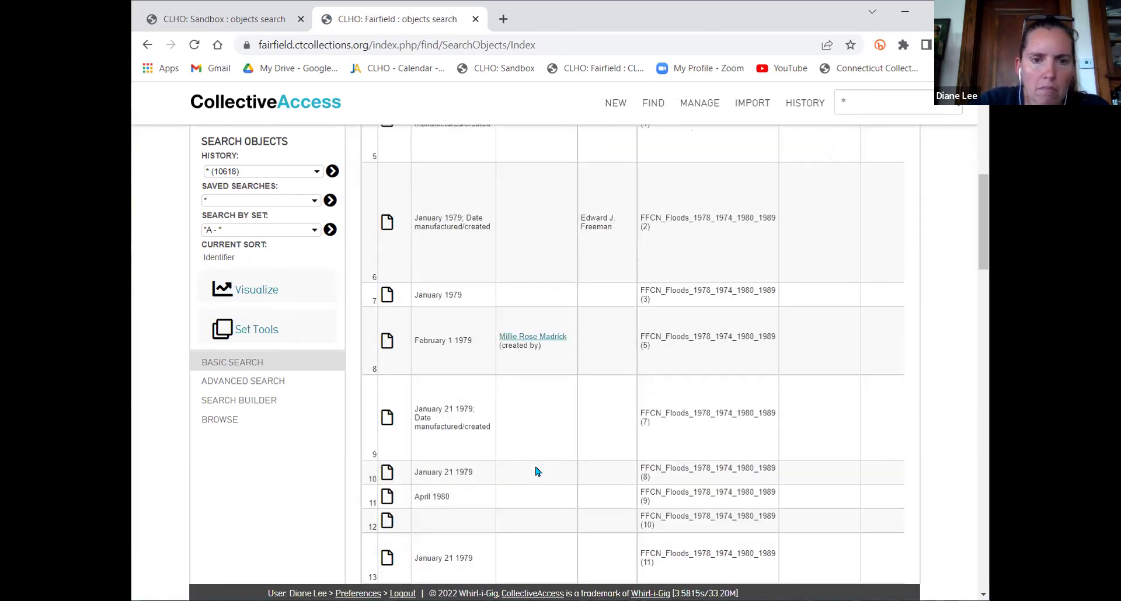
{"action": "scroll", "coordinate": [572, 428], "scroll_direction": "up", "scroll_amount": 8}
{"action": "left_click", "coordinate": [524, 288]}
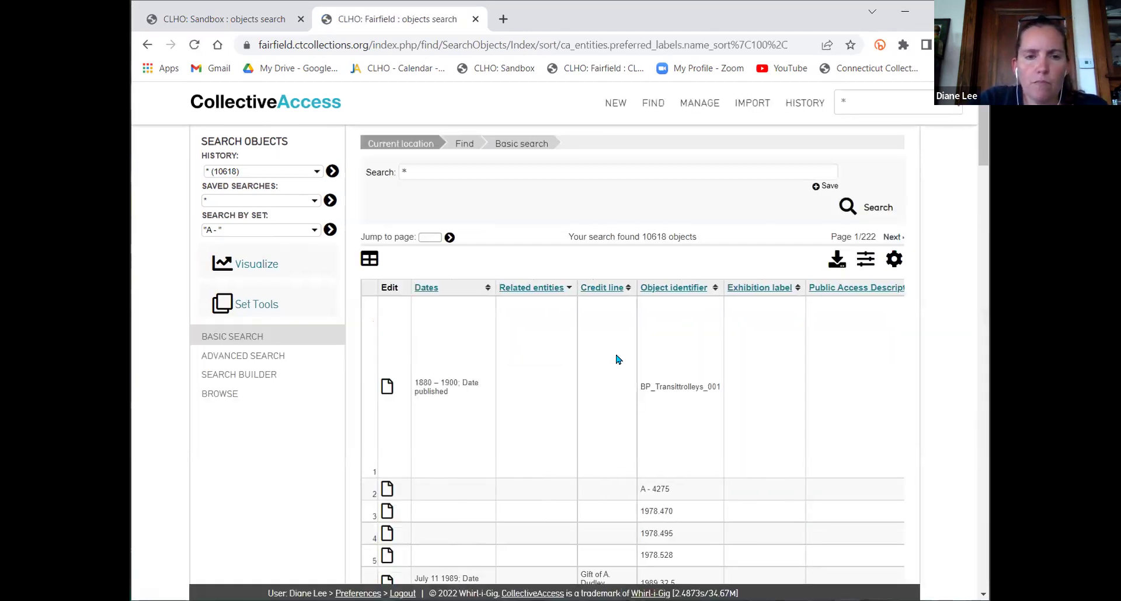
{"action": "left_click", "coordinate": [531, 288]}
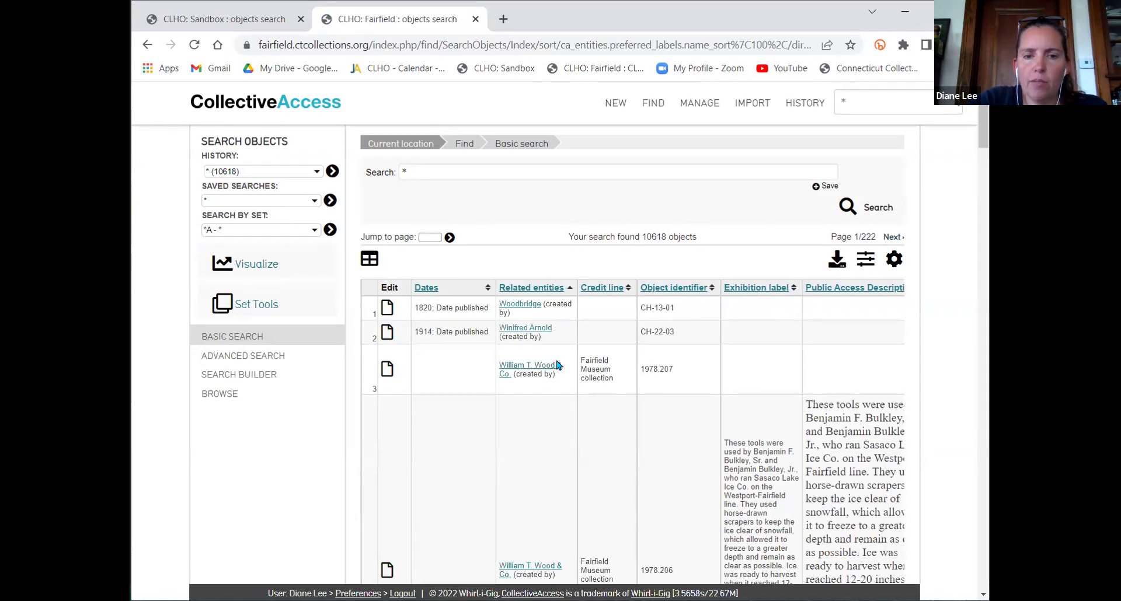
{"action": "scroll", "coordinate": [557, 363], "scroll_direction": "down", "scroll_amount": 7}
{"action": "scroll", "coordinate": [558, 365], "scroll_direction": "down", "scroll_amount": 2}
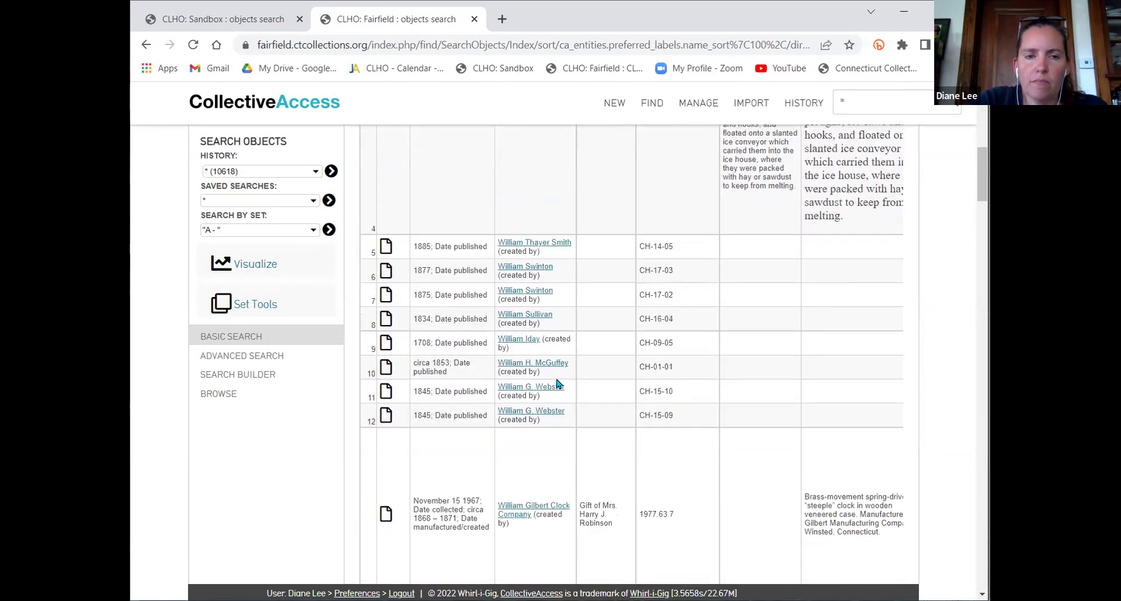
{"action": "scroll", "coordinate": [558, 383], "scroll_direction": "down", "scroll_amount": 3}
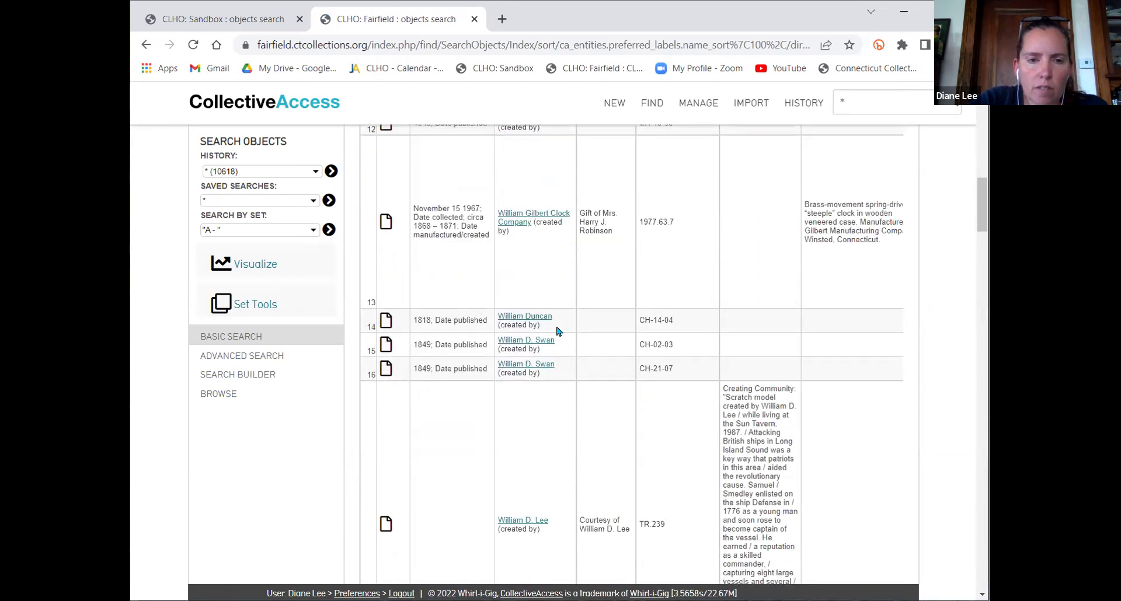
{"action": "scroll", "coordinate": [557, 330], "scroll_direction": "down", "scroll_amount": 5}
{"action": "scroll", "coordinate": [559, 332], "scroll_direction": "down", "scroll_amount": 1}
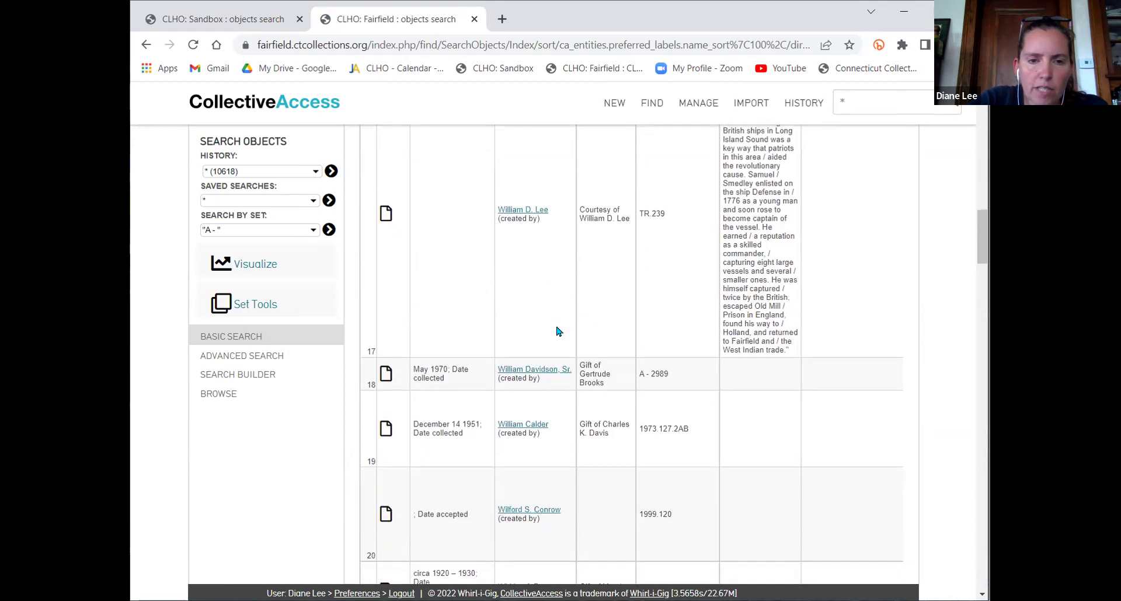
{"action": "scroll", "coordinate": [559, 331], "scroll_direction": "up", "scroll_amount": 1}
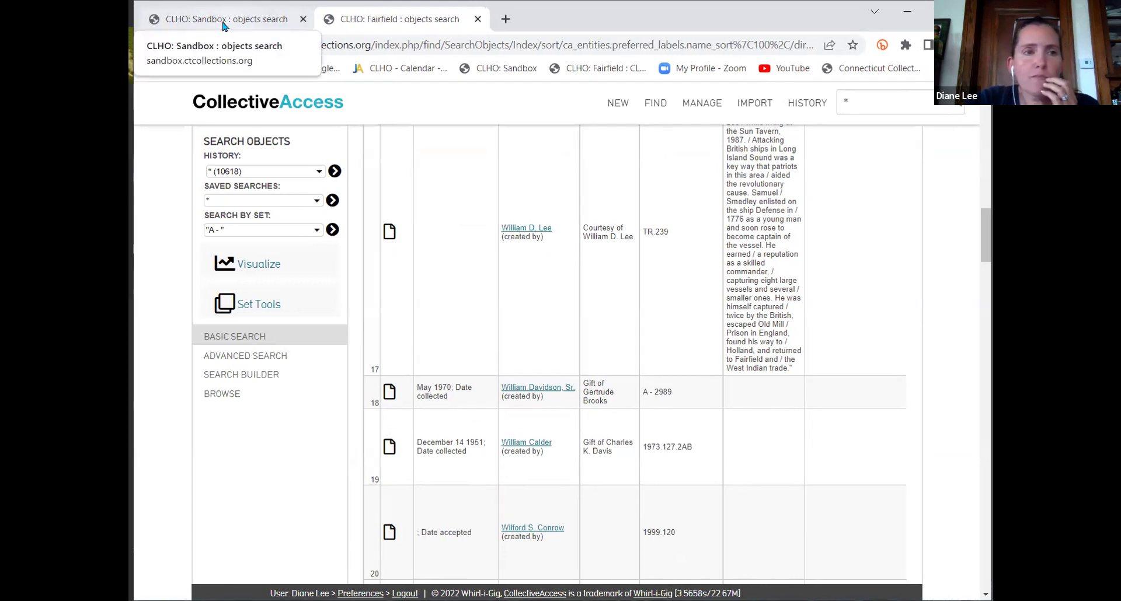
{"action": "scroll", "coordinate": [533, 323], "scroll_direction": "up", "scroll_amount": 15}
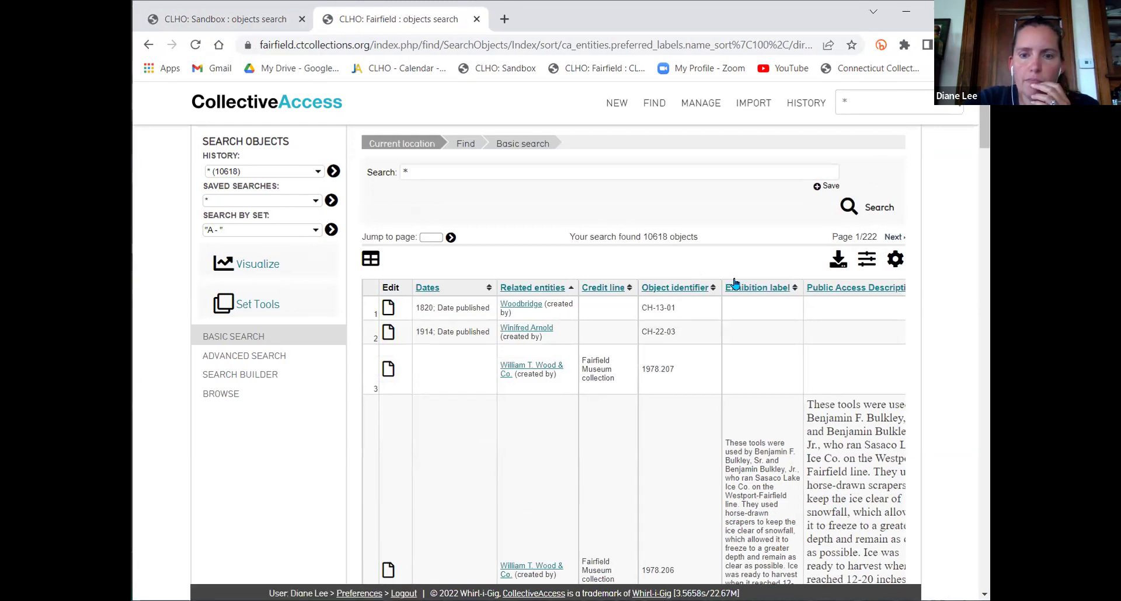
{"action": "mouse_move", "coordinate": [700, 103]}
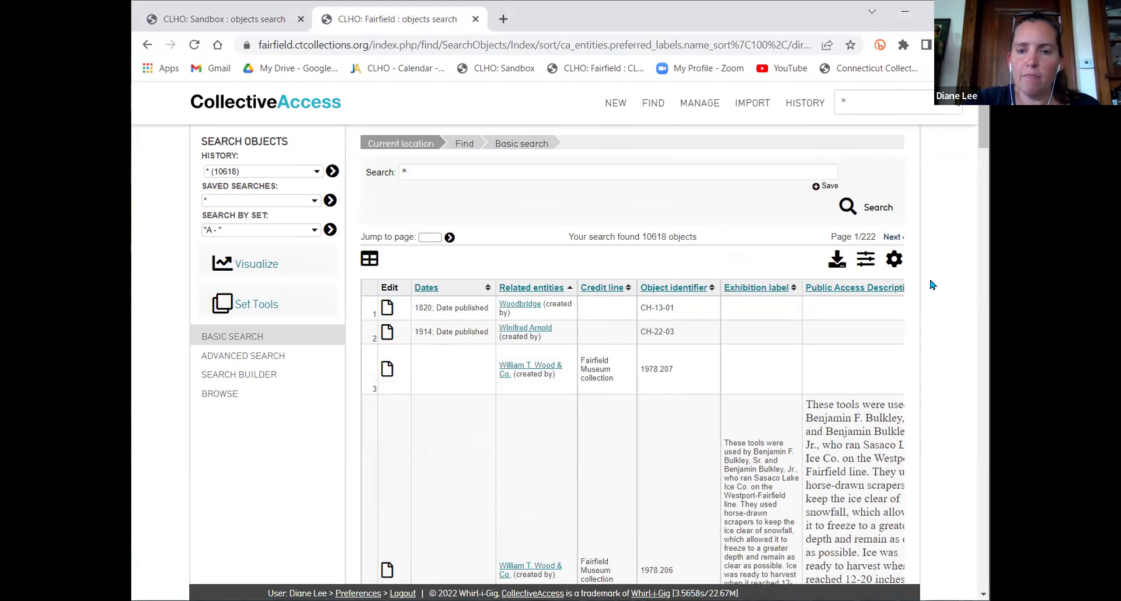
Switch the object results to the full layout and scroll through the records
{"action": "left_click", "coordinate": [892, 261]}
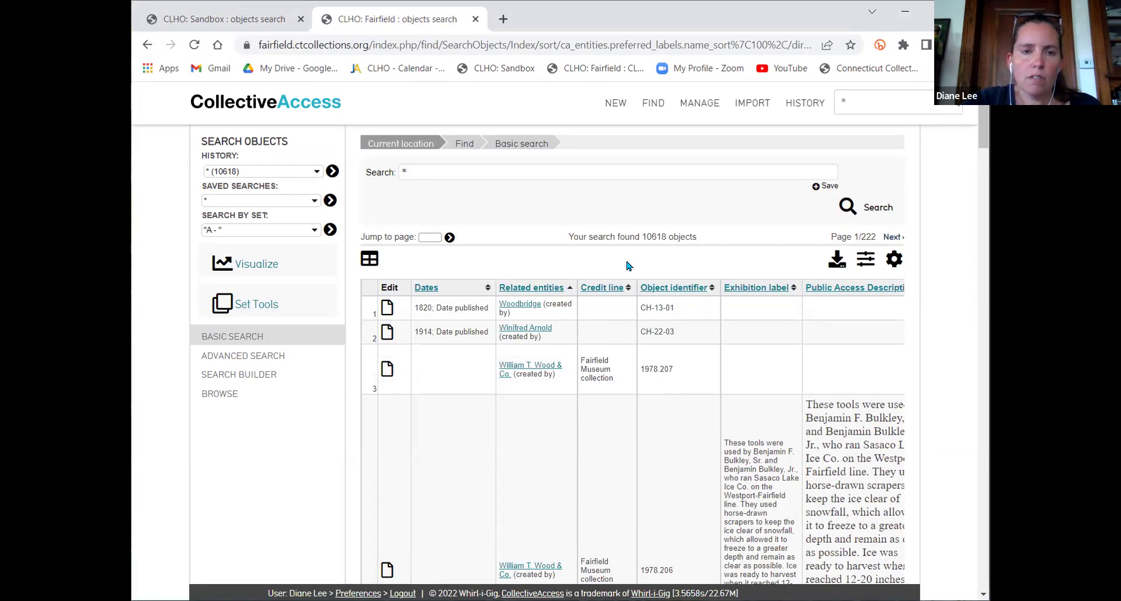
{"action": "left_click", "coordinate": [587, 272]}
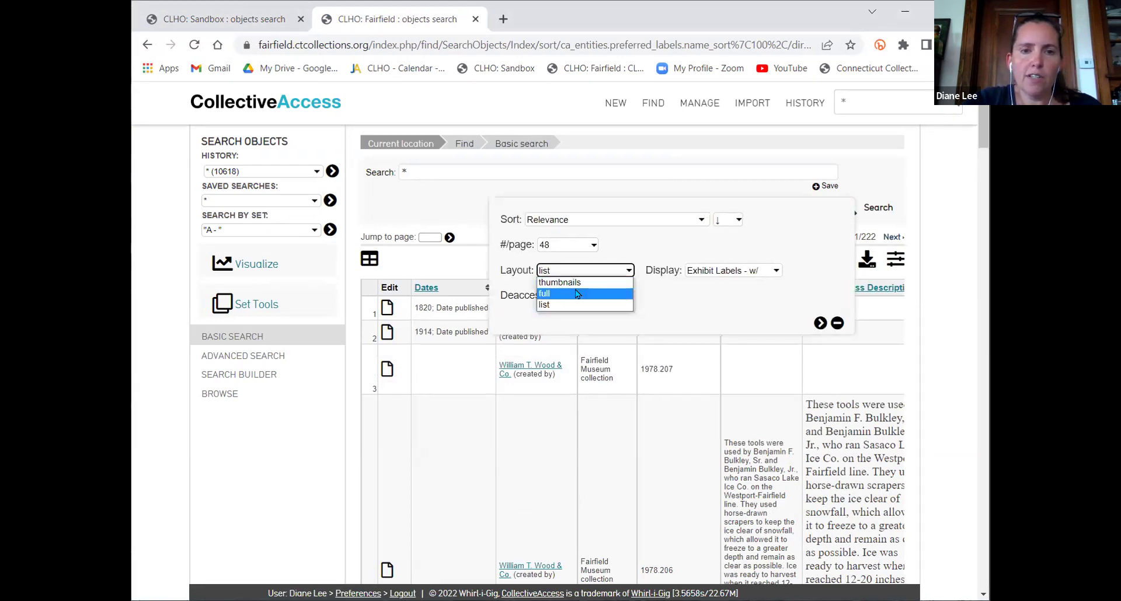
{"action": "left_click", "coordinate": [577, 293]}
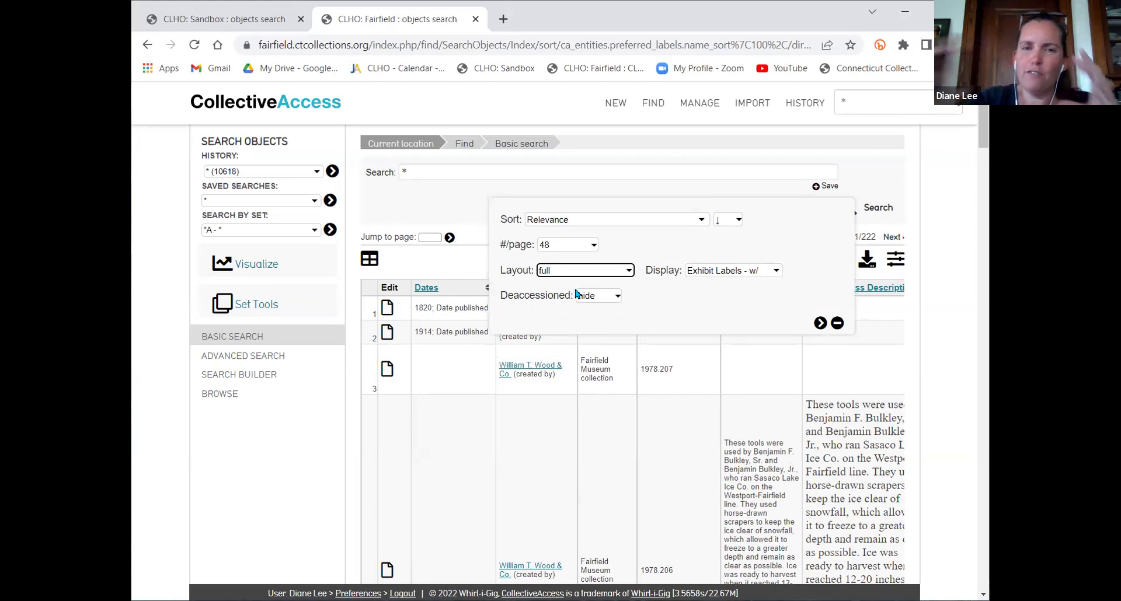
{"action": "left_click", "coordinate": [820, 323]}
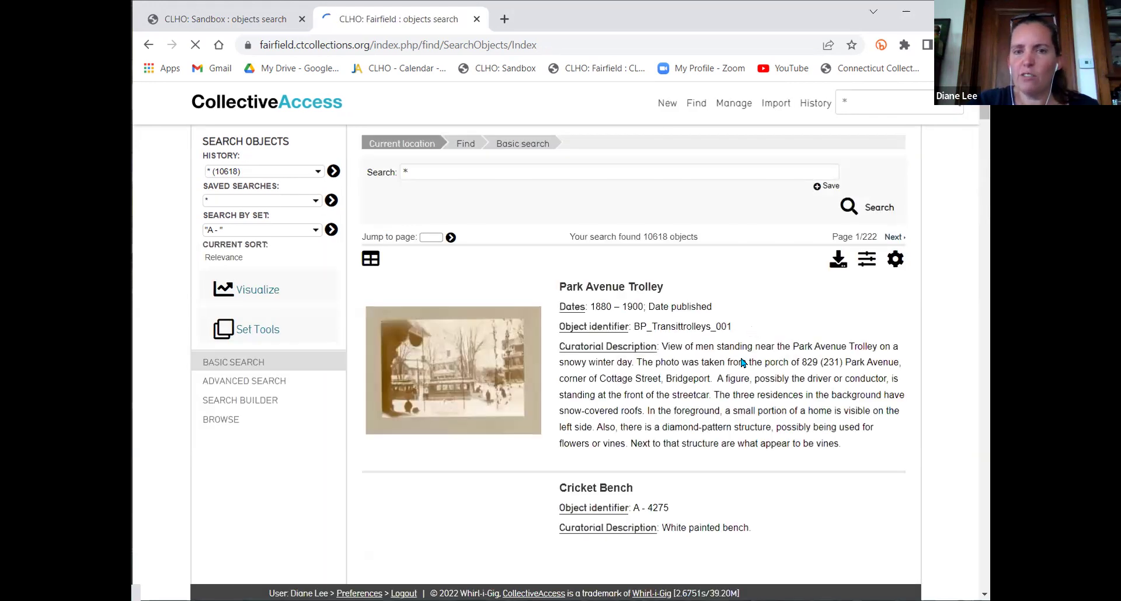
{"action": "scroll", "coordinate": [772, 373], "scroll_direction": "down", "scroll_amount": 1}
{"action": "scroll", "coordinate": [772, 374], "scroll_direction": "down", "scroll_amount": 1}
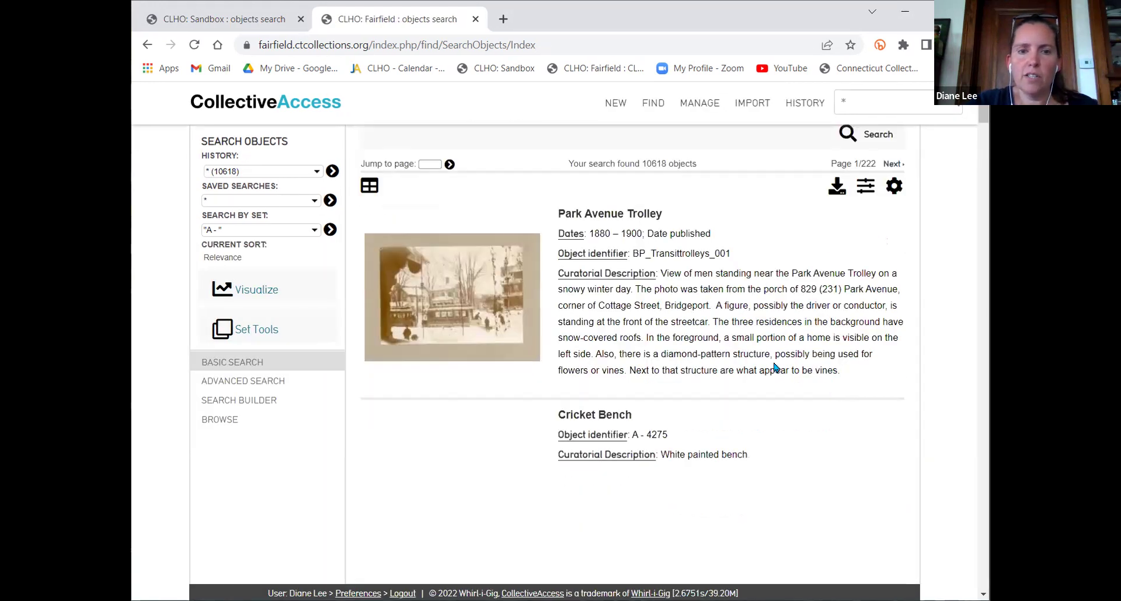
{"action": "scroll", "coordinate": [783, 416], "scroll_direction": "down", "scroll_amount": 11}
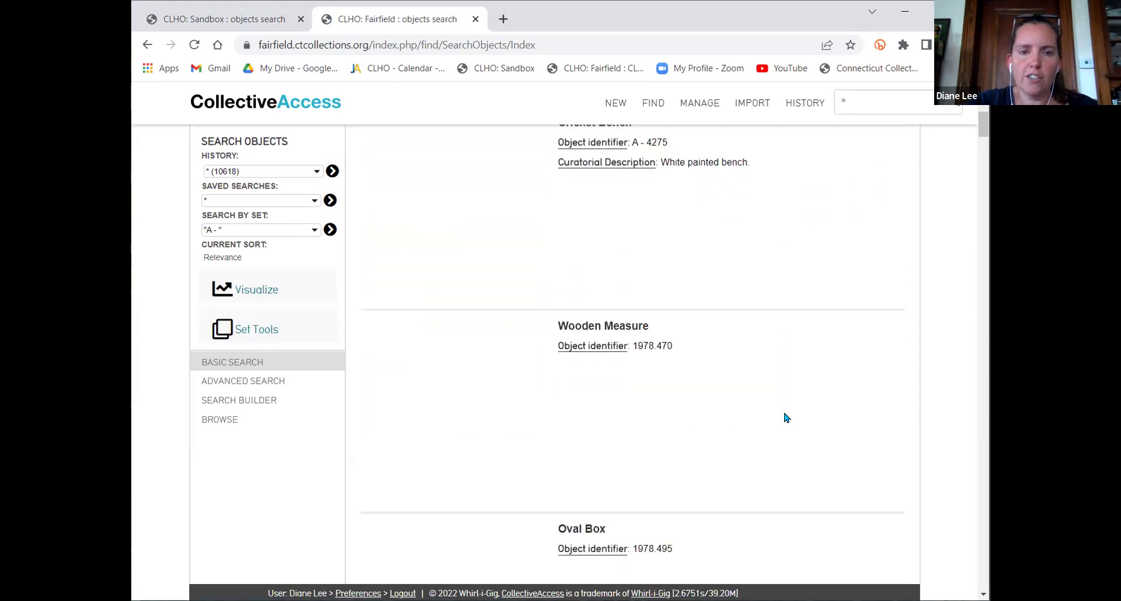
{"action": "scroll", "coordinate": [786, 418], "scroll_direction": "down", "scroll_amount": 6}
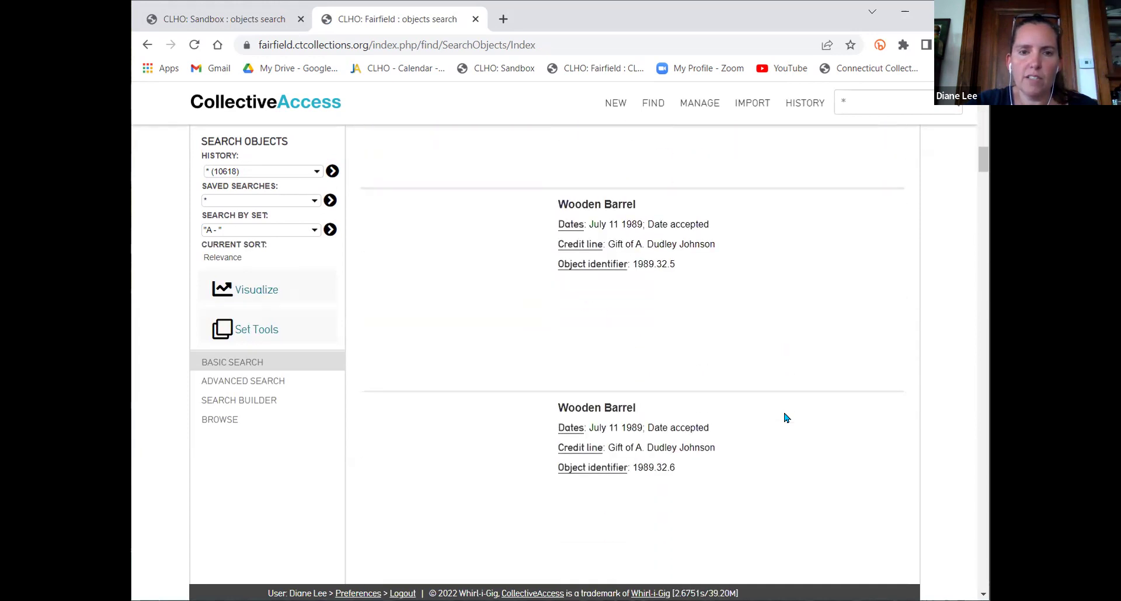
{"action": "scroll", "coordinate": [785, 418], "scroll_direction": "down", "scroll_amount": 6}
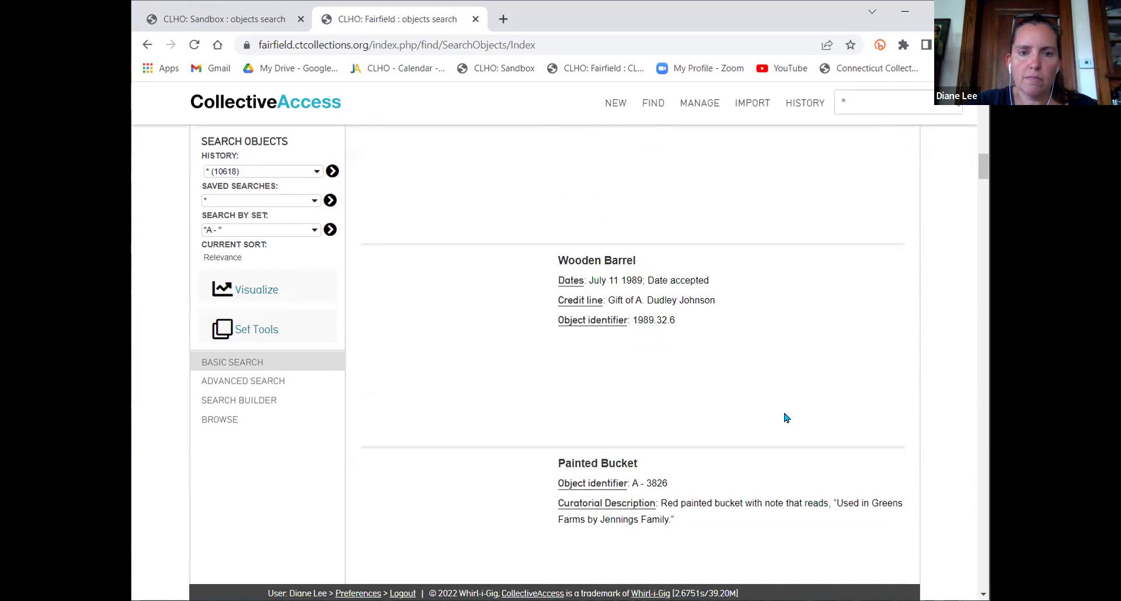
{"action": "scroll", "coordinate": [785, 418], "scroll_direction": "down", "scroll_amount": 5}
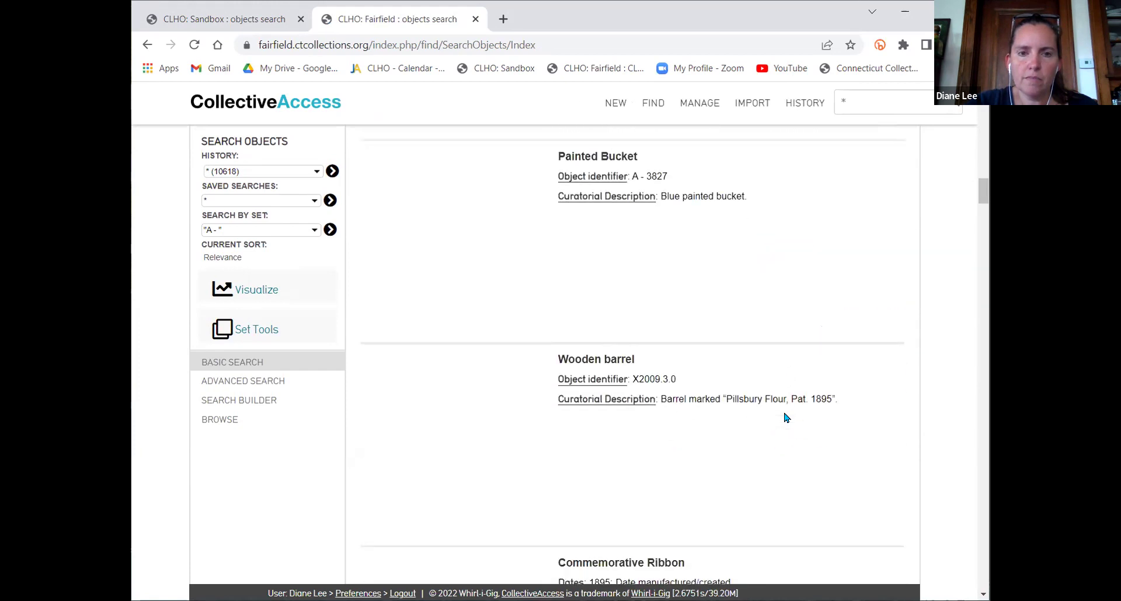
{"action": "scroll", "coordinate": [785, 418], "scroll_direction": "down", "scroll_amount": 7}
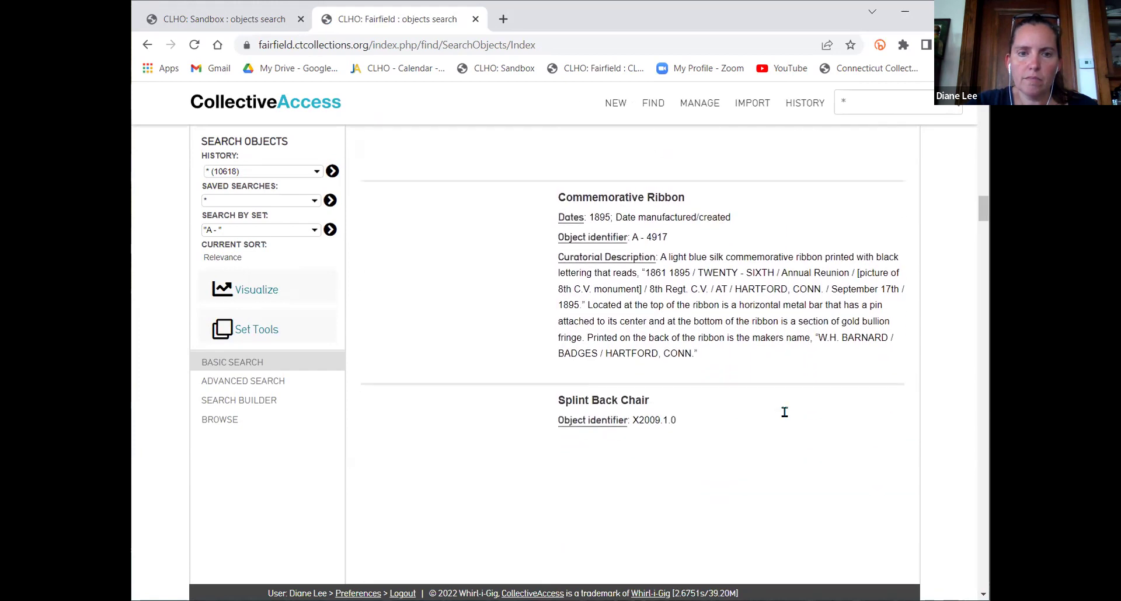
{"action": "scroll", "coordinate": [784, 412], "scroll_direction": "down", "scroll_amount": 6}
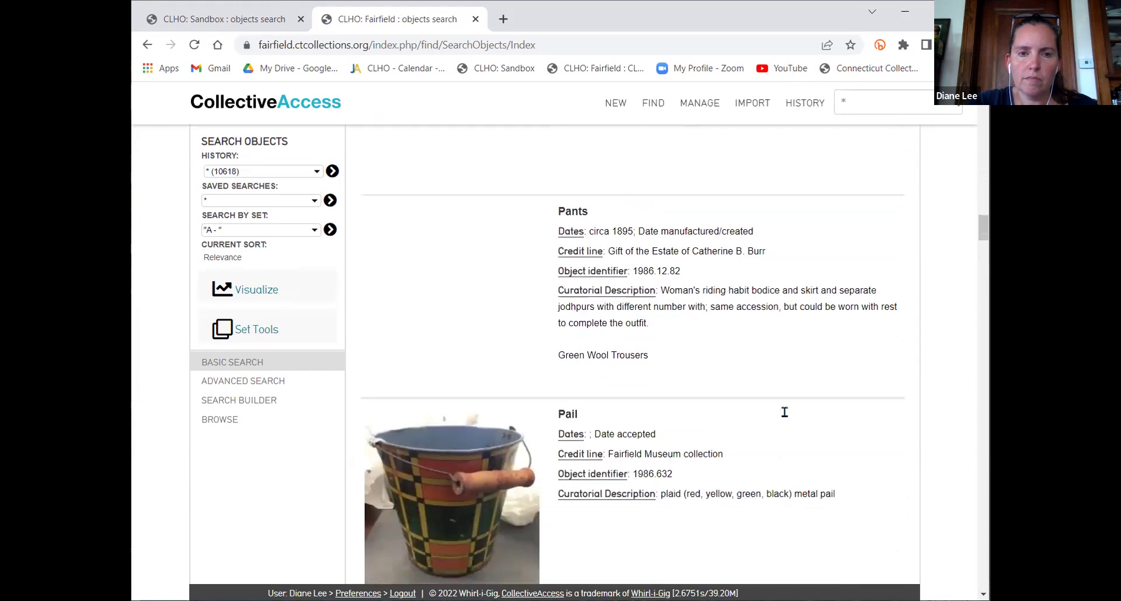
{"action": "scroll", "coordinate": [785, 418], "scroll_direction": "down", "scroll_amount": 5}
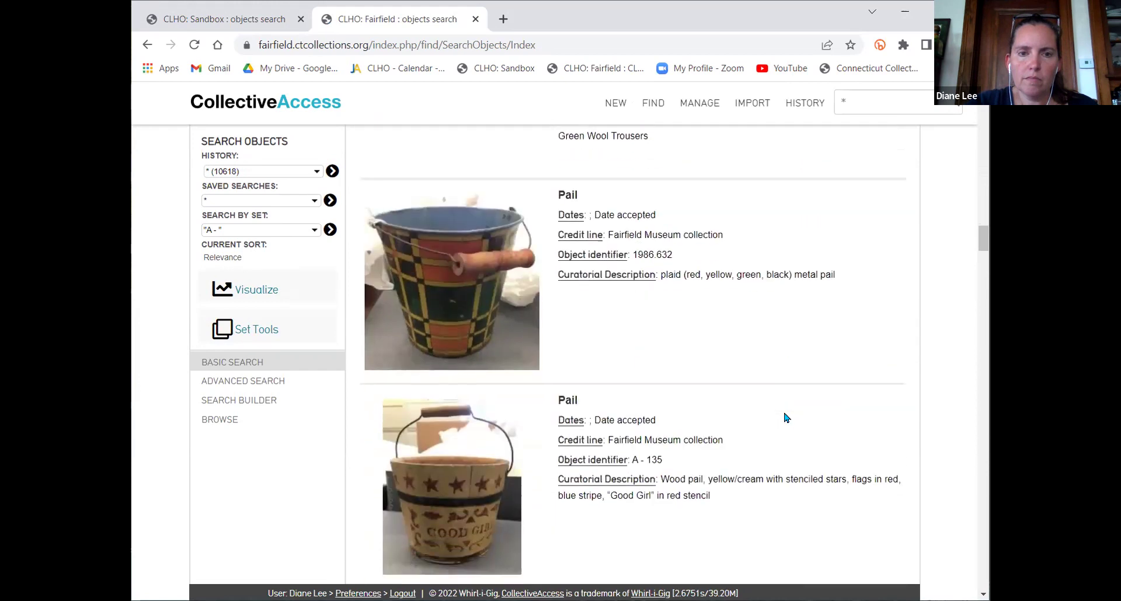
{"action": "scroll", "coordinate": [787, 417], "scroll_direction": "down", "scroll_amount": 9}
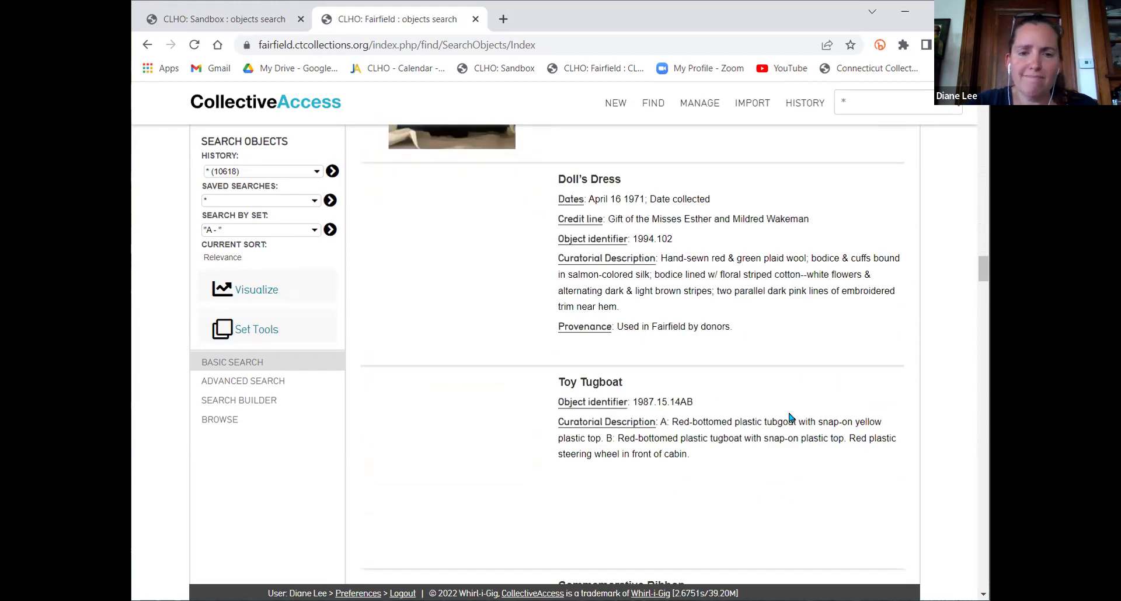
{"action": "scroll", "coordinate": [795, 412], "scroll_direction": "down", "scroll_amount": 7}
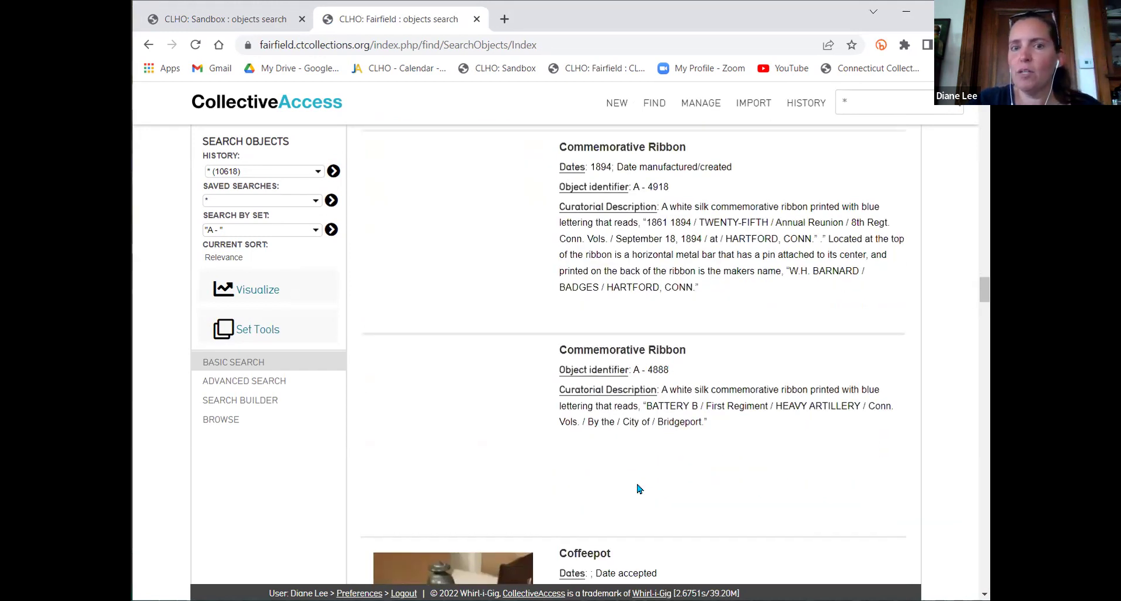
{"action": "scroll", "coordinate": [721, 448], "scroll_direction": "up", "scroll_amount": 20}
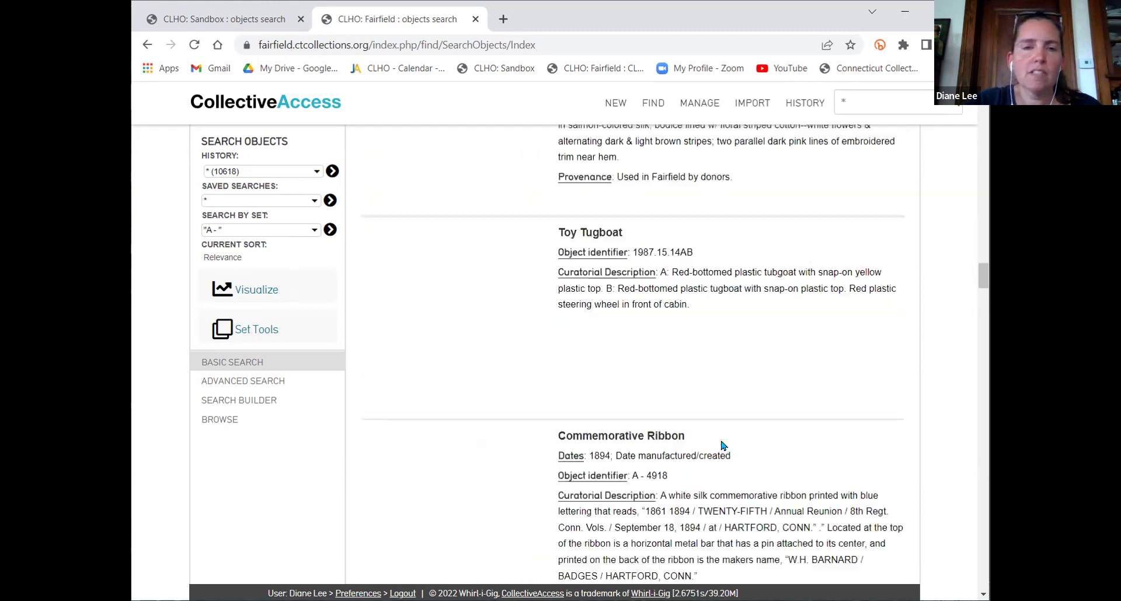
{"action": "scroll", "coordinate": [722, 446], "scroll_direction": "up", "scroll_amount": 15}
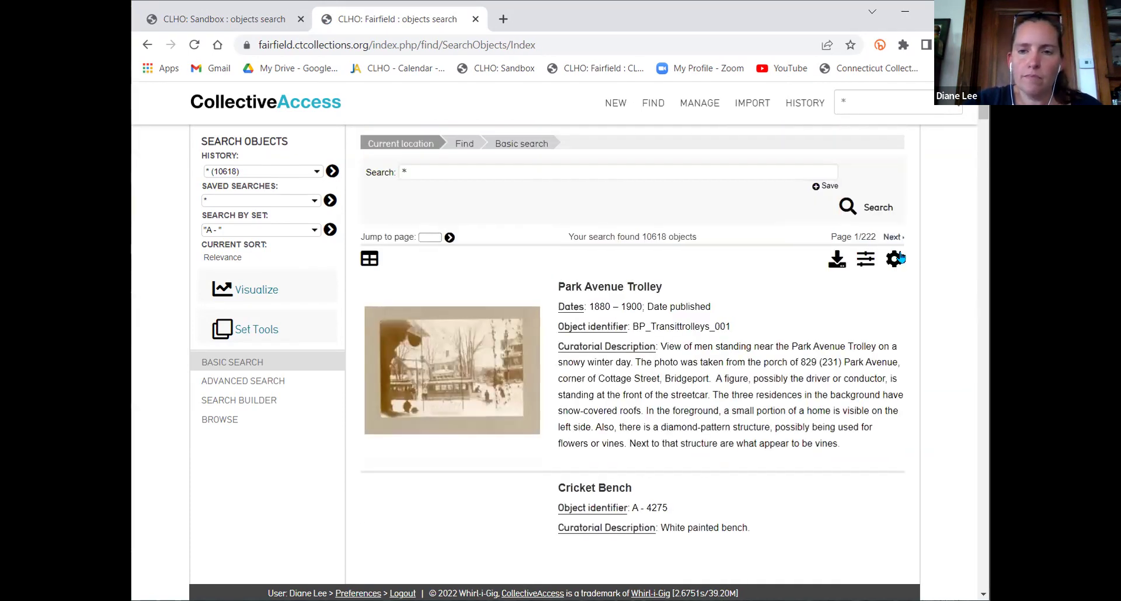
Pick the list layout in the results display options
{"action": "left_click", "coordinate": [894, 258]}
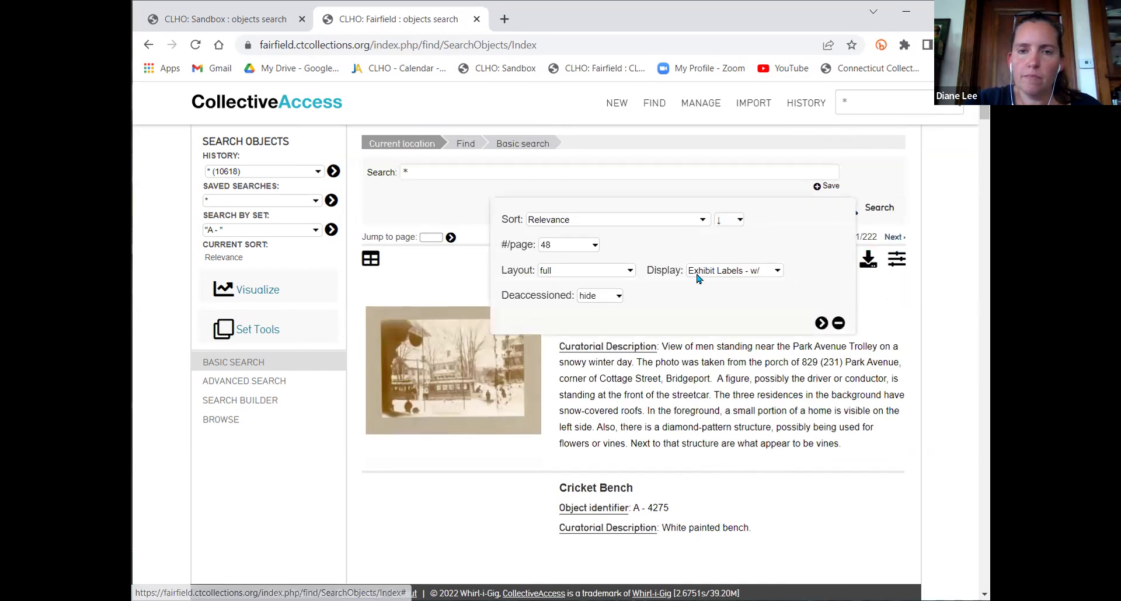
{"action": "left_click", "coordinate": [607, 275]}
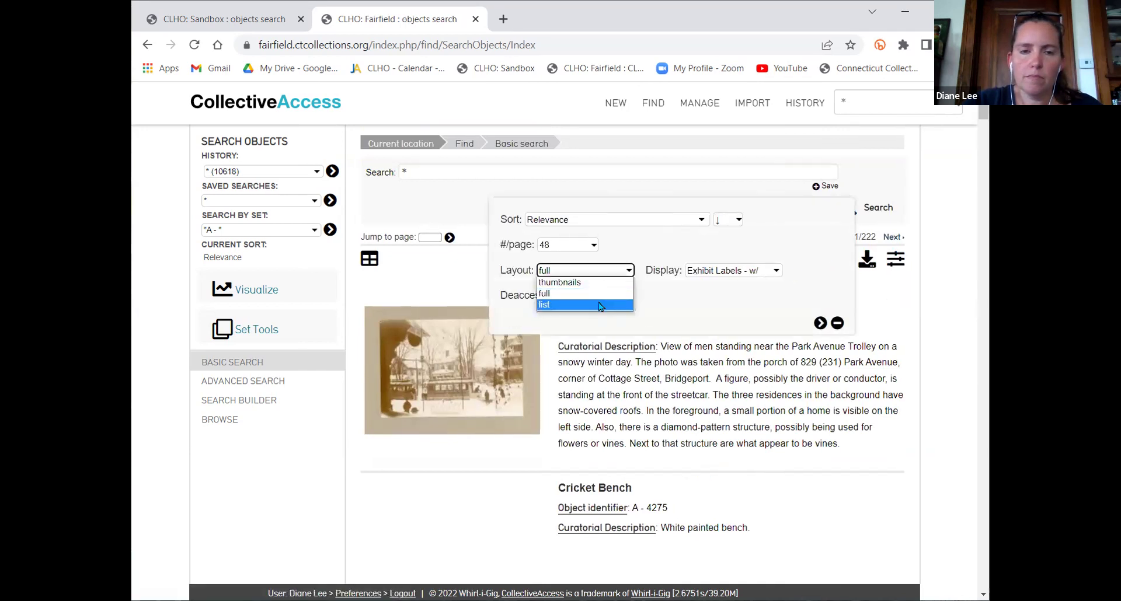
{"action": "left_click", "coordinate": [601, 305]}
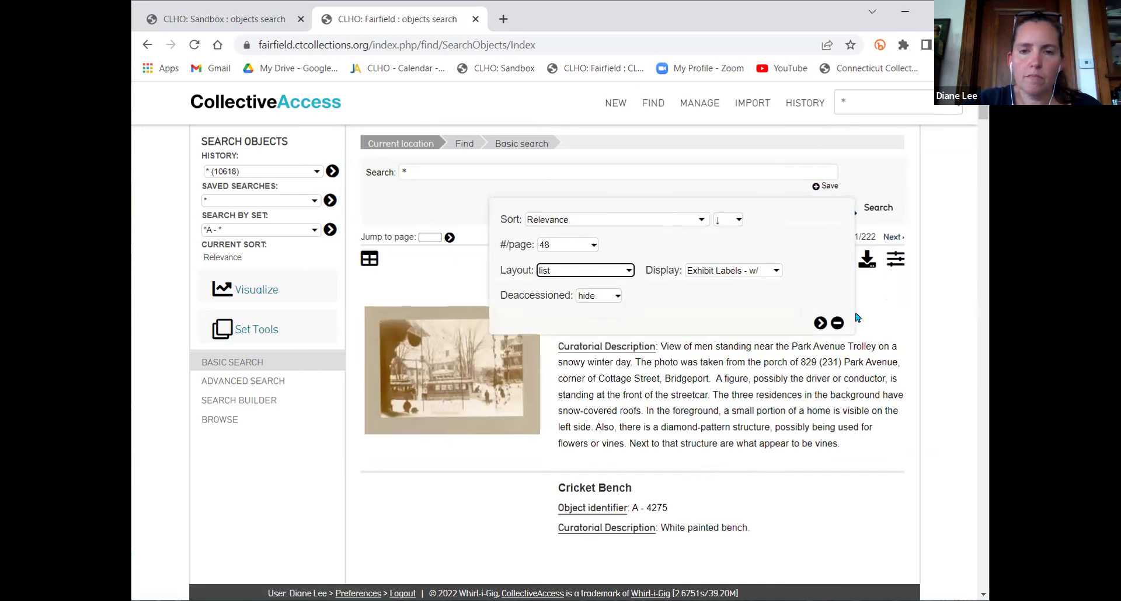
Apply the list layout to the results and open My displays from Manage
{"action": "left_click", "coordinate": [822, 323]}
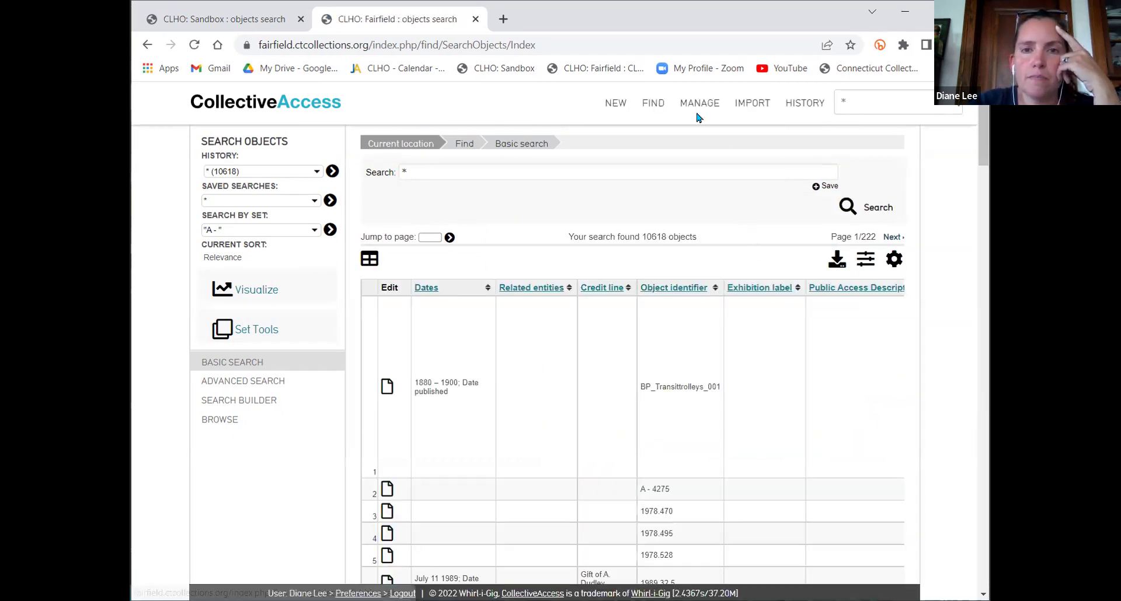
{"action": "mouse_move", "coordinate": [699, 118]}
{"action": "left_click", "coordinate": [704, 211]}
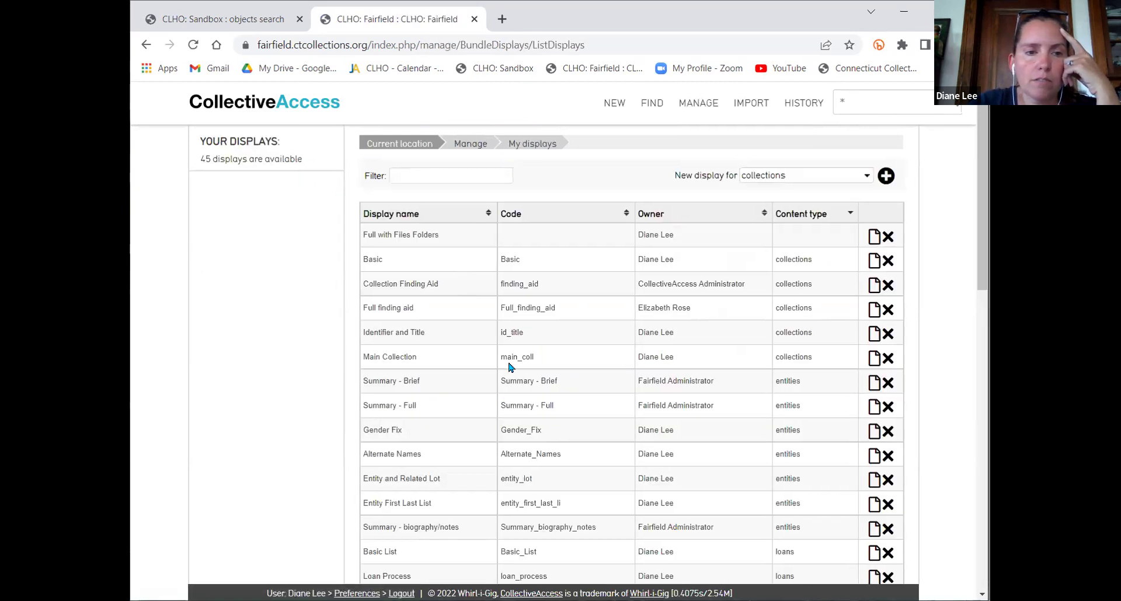
{"action": "scroll", "coordinate": [509, 366], "scroll_direction": "down", "scroll_amount": 1}
{"action": "scroll", "coordinate": [508, 367], "scroll_direction": "down", "scroll_amount": 2}
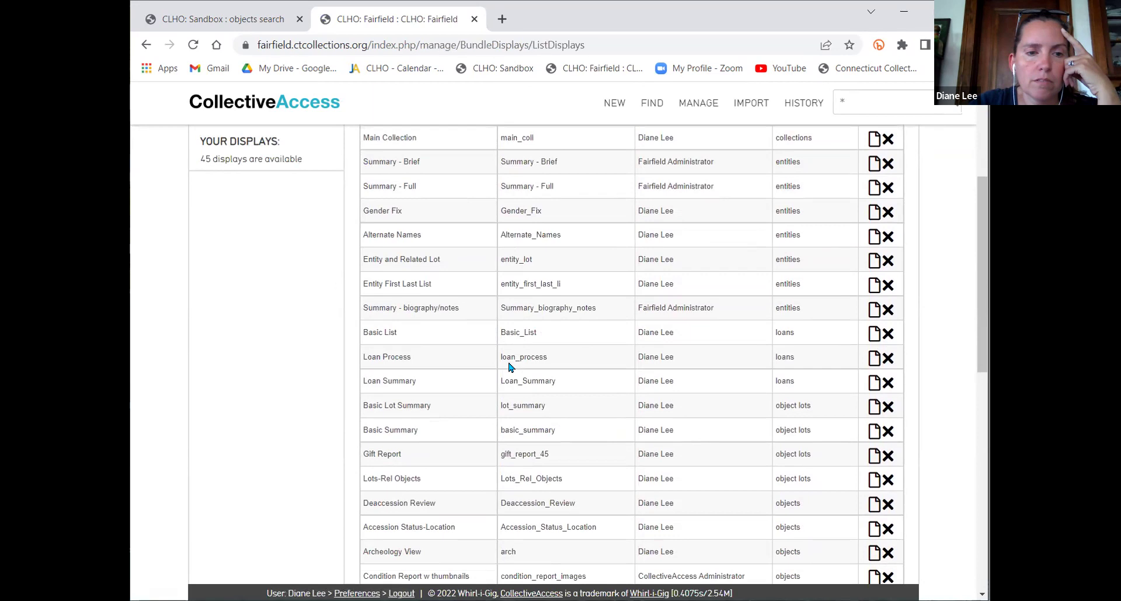
{"action": "scroll", "coordinate": [508, 366], "scroll_direction": "down", "scroll_amount": 1}
{"action": "scroll", "coordinate": [509, 366], "scroll_direction": "up", "scroll_amount": 4}
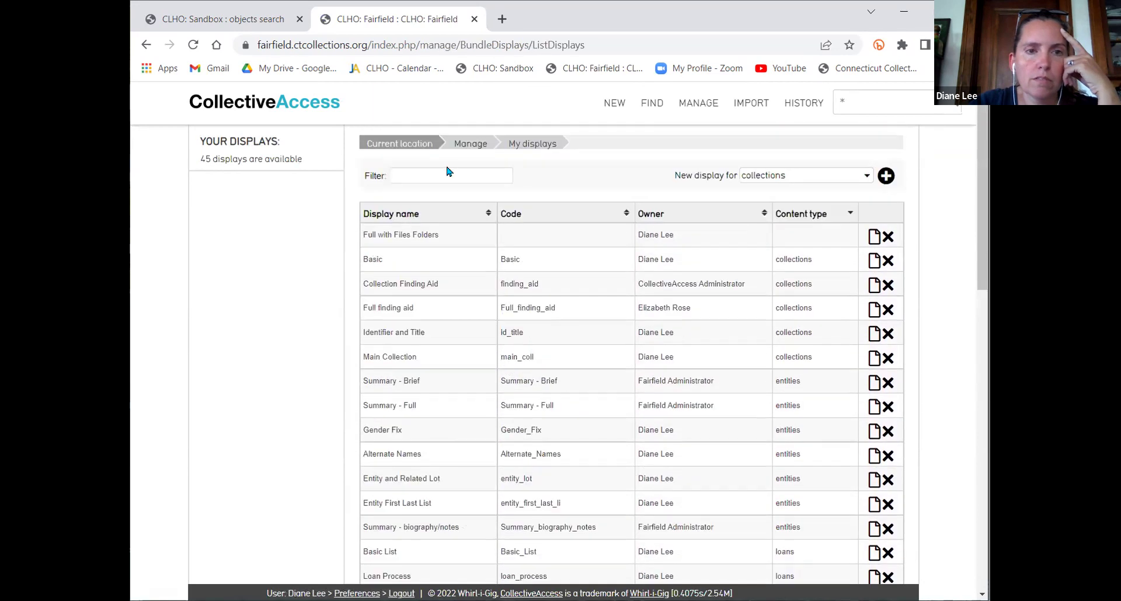
Filter the displays list by name, settling on 'exhi'
{"action": "left_click", "coordinate": [447, 171]}
{"action": "type", "text": "lab"}
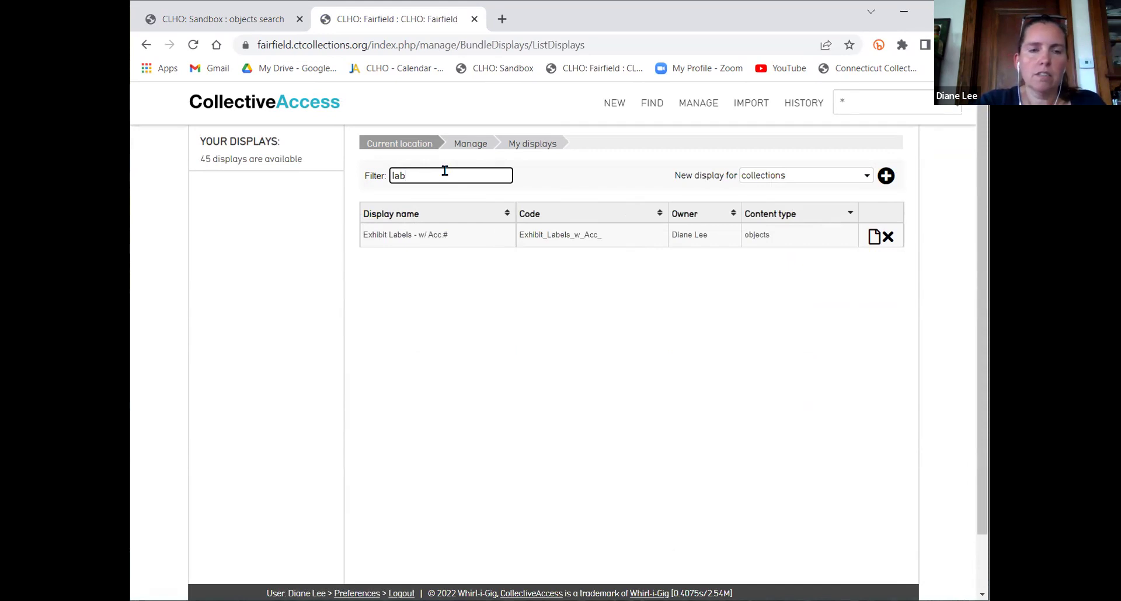
{"action": "type", "text": "exhi"}
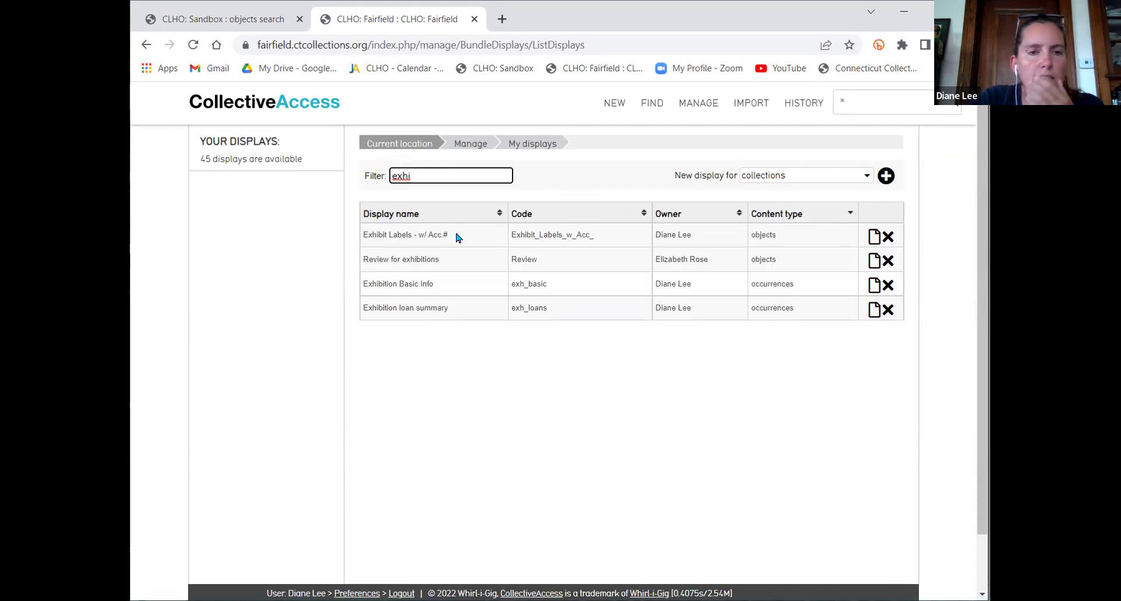
Rerun the search for all records and browse the object results
{"action": "left_click", "coordinate": [629, 400]}
{"action": "left_click", "coordinate": [954, 106]}
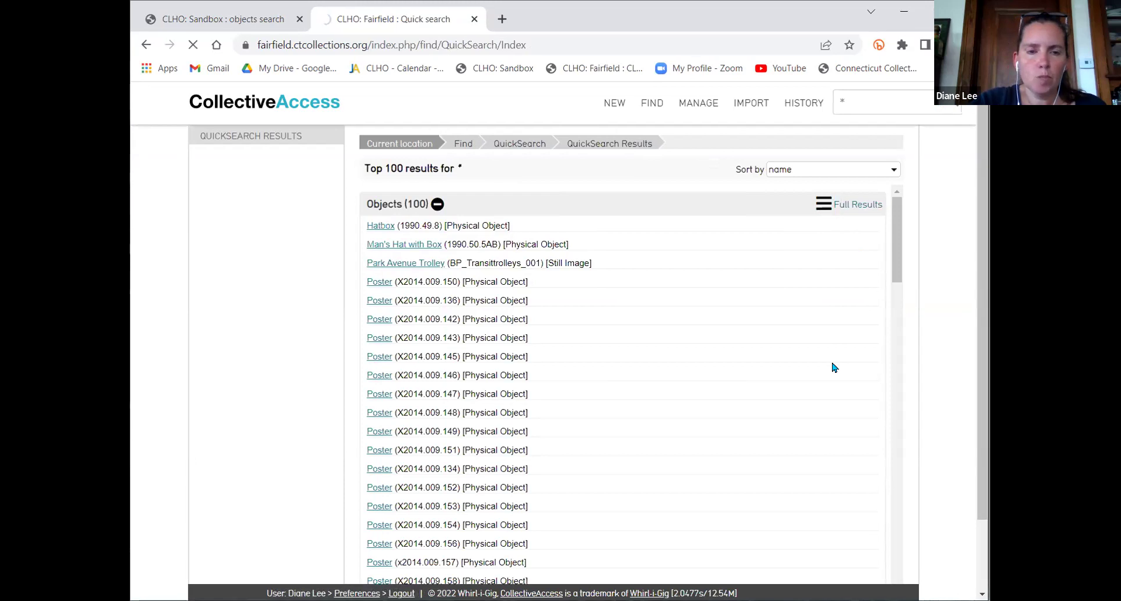
{"action": "scroll", "coordinate": [800, 383], "scroll_direction": "down", "scroll_amount": 3}
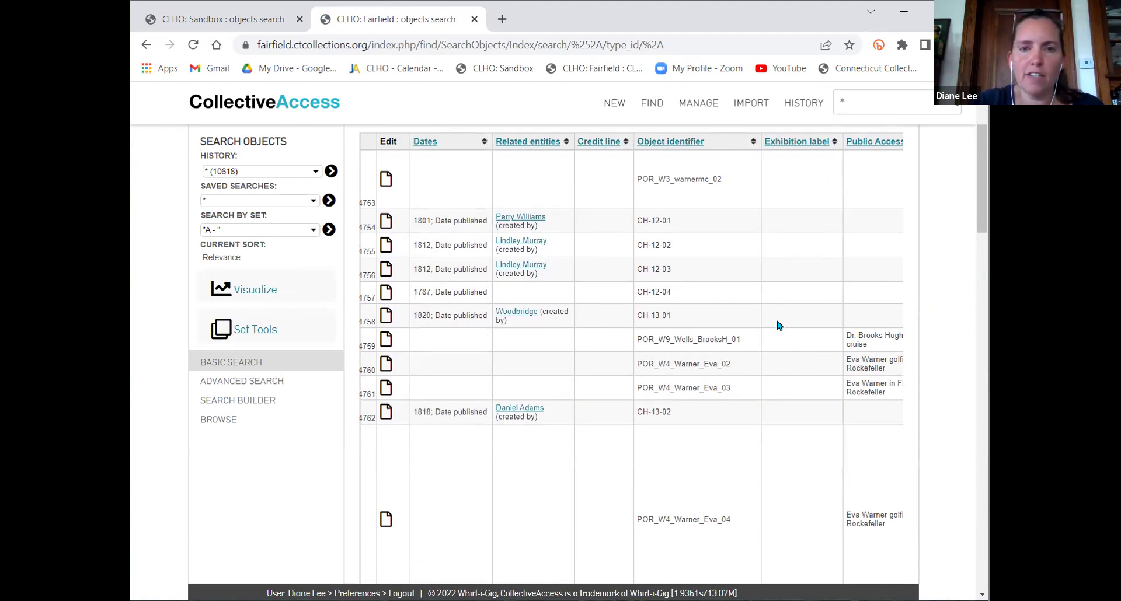
{"action": "scroll", "coordinate": [777, 323], "scroll_direction": "up", "scroll_amount": 3}
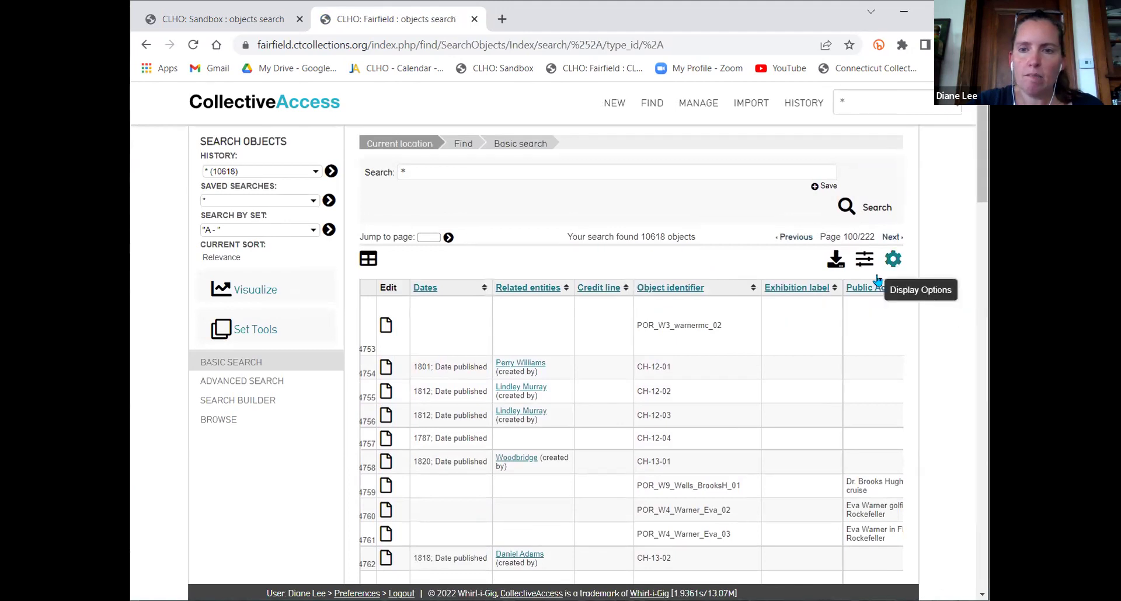
Set the results Display to Exhibit Labels - w/ Acc.#
{"action": "left_click", "coordinate": [893, 258]}
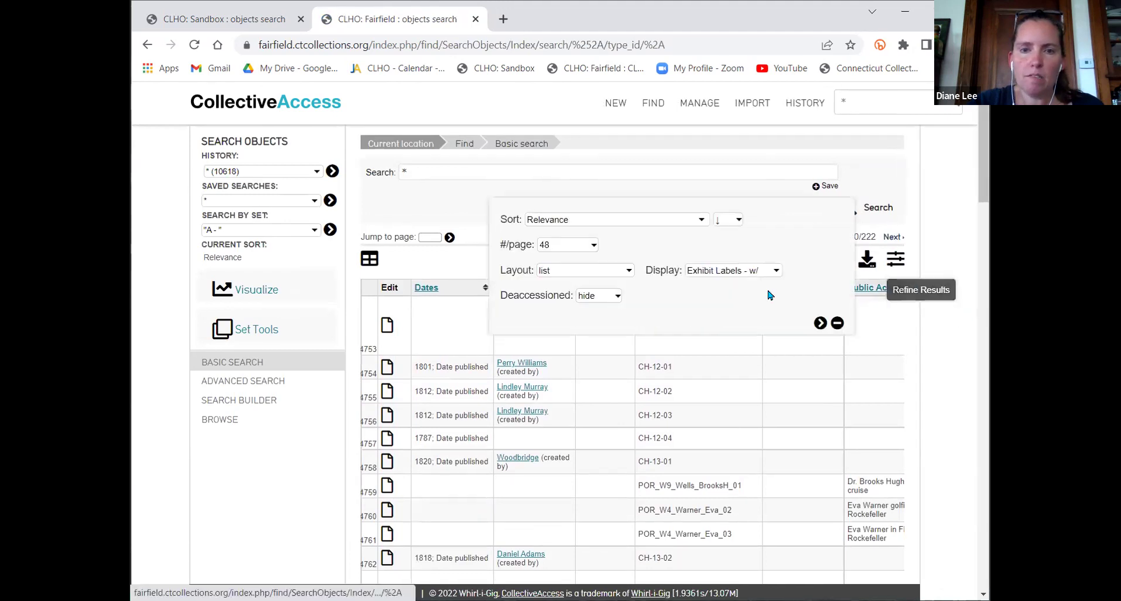
{"action": "left_click", "coordinate": [717, 273]}
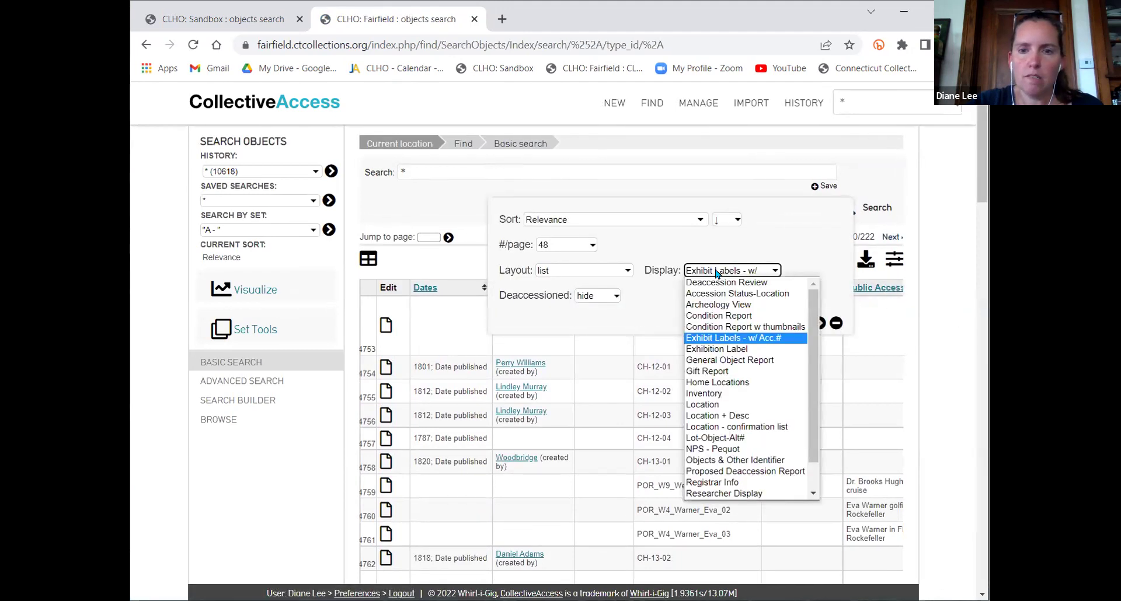
{"action": "left_click", "coordinate": [723, 339]}
In My displays, filter by 'exh' and edit the Exhibit Labels - w/ Acc.# display
{"action": "mouse_move", "coordinate": [701, 108]}
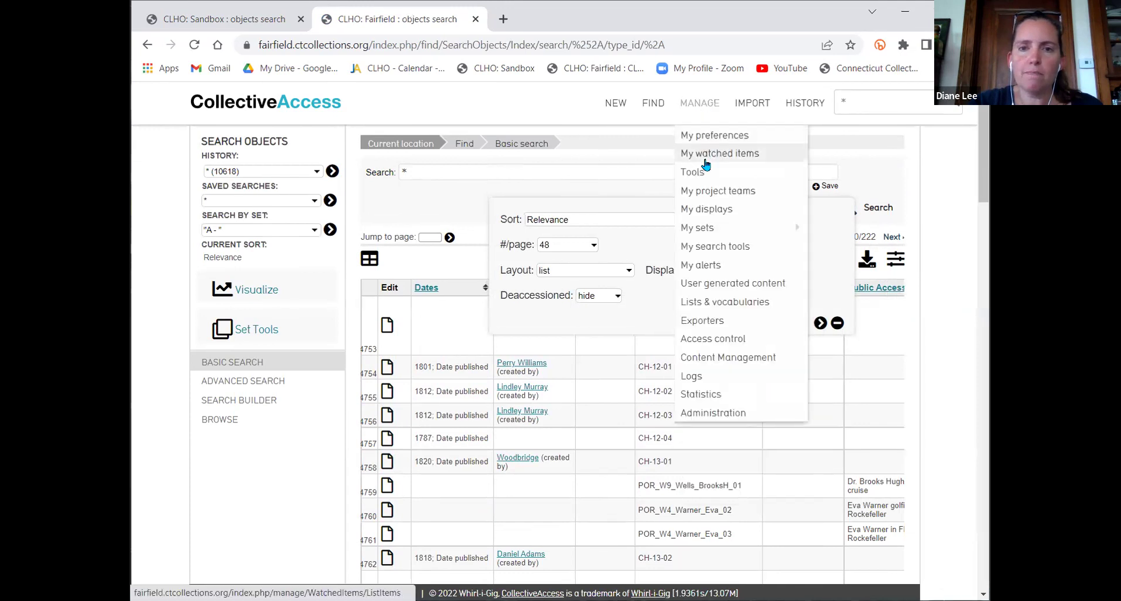
{"action": "left_click", "coordinate": [713, 211]}
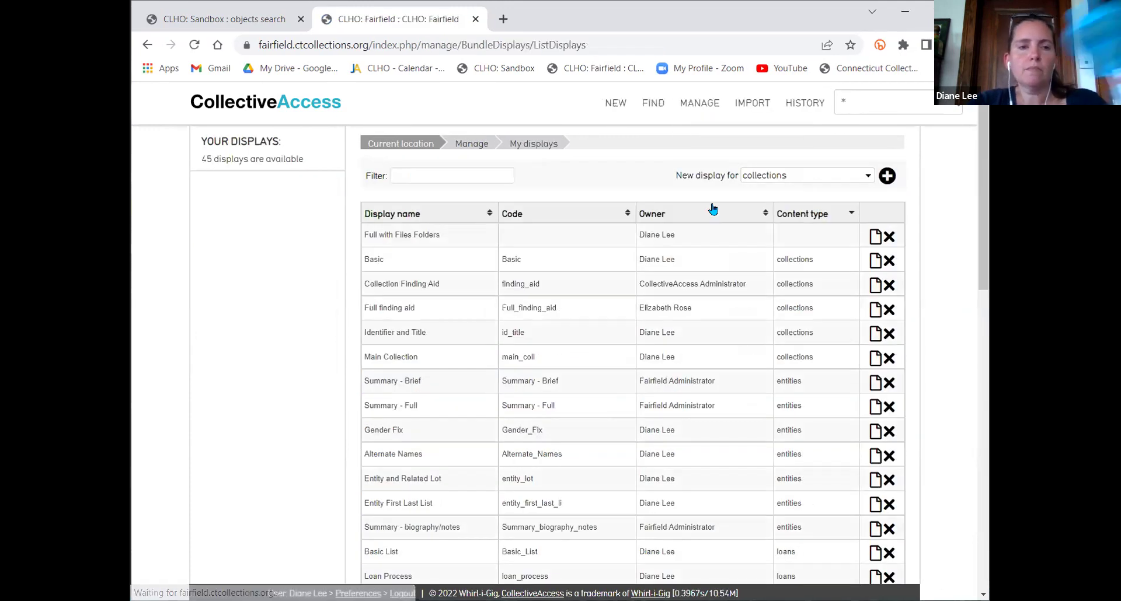
{"action": "left_click", "coordinate": [463, 175]}
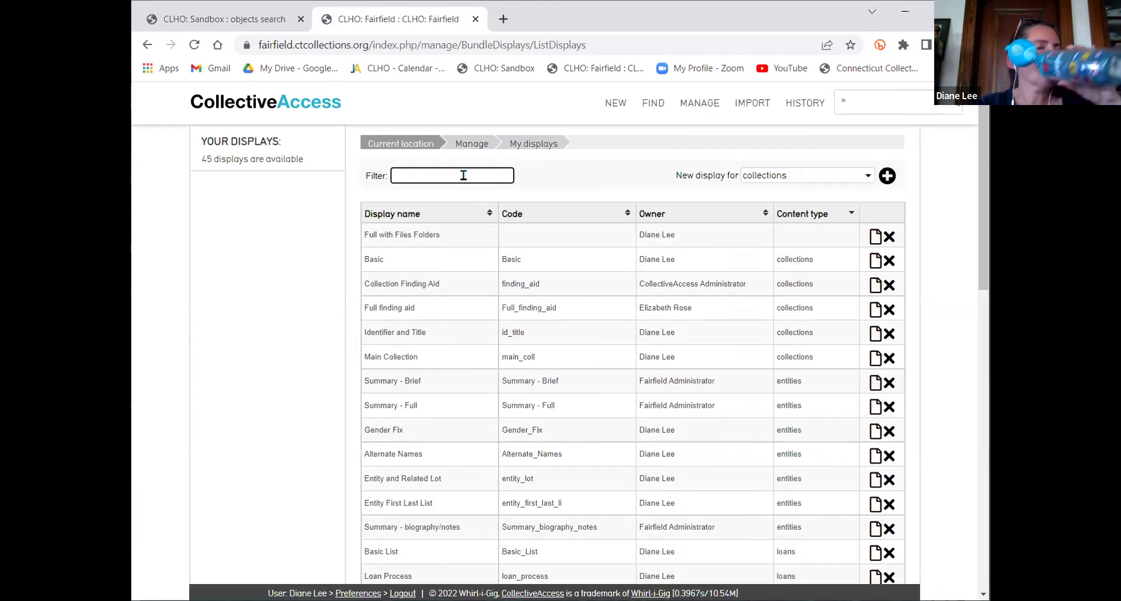
{"action": "type", "text": "exh"}
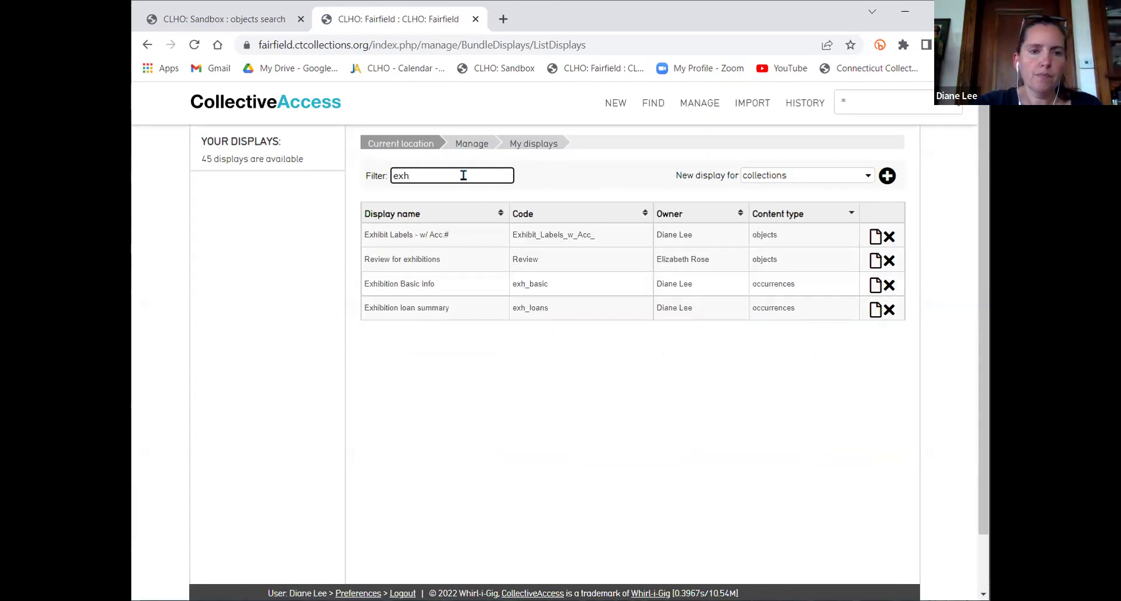
{"action": "left_click", "coordinate": [875, 236]}
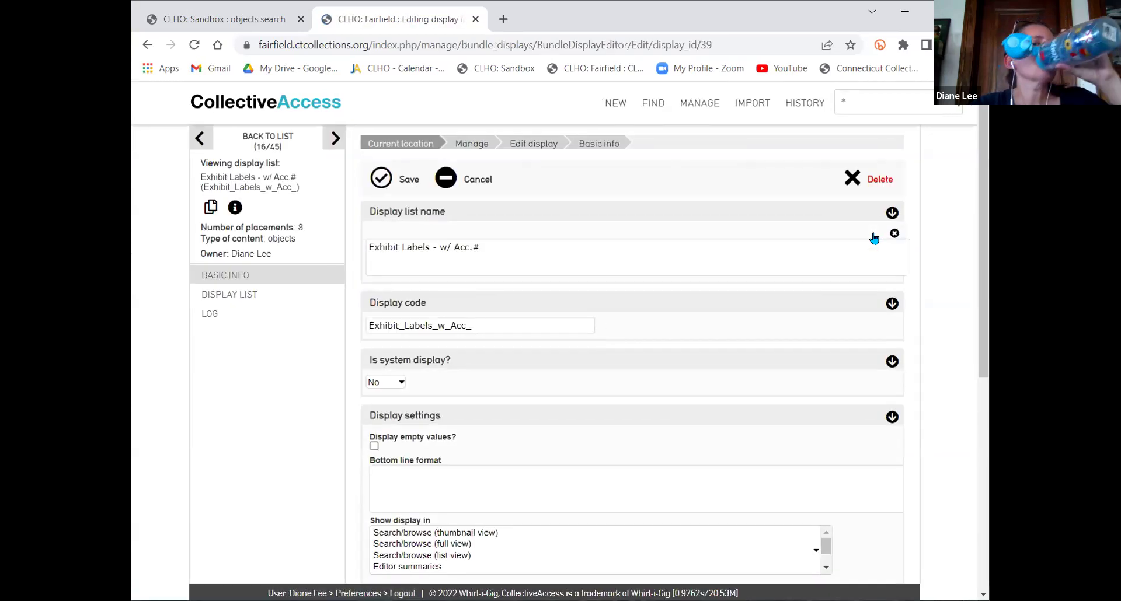
Open the Related entities field settings in the display's Display List
{"action": "scroll", "coordinate": [815, 330], "scroll_direction": "down", "scroll_amount": 1}
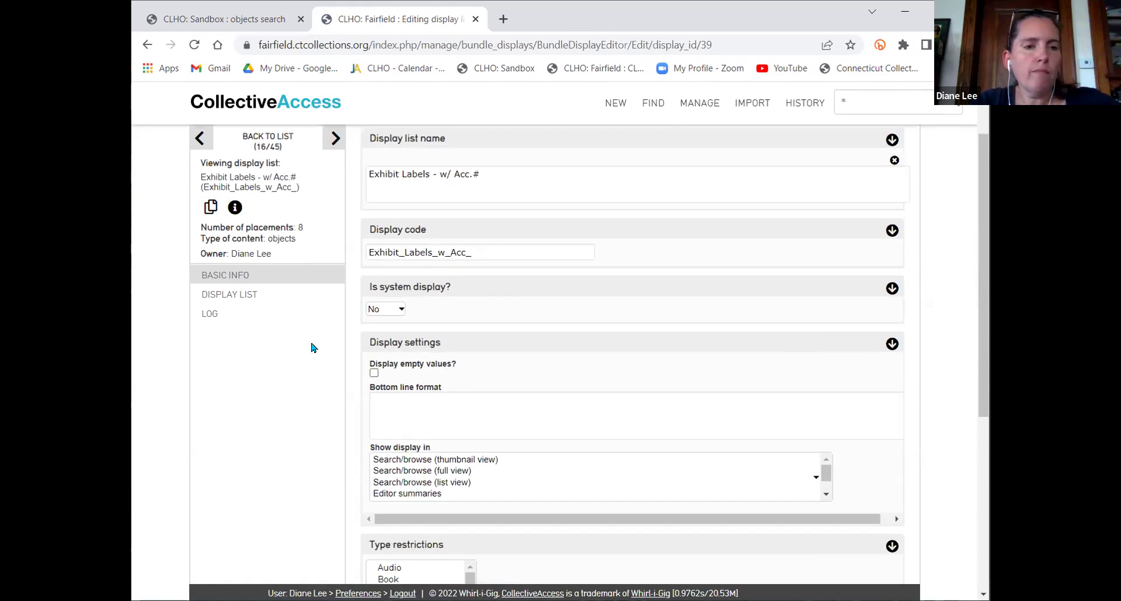
{"action": "left_click", "coordinate": [229, 295]}
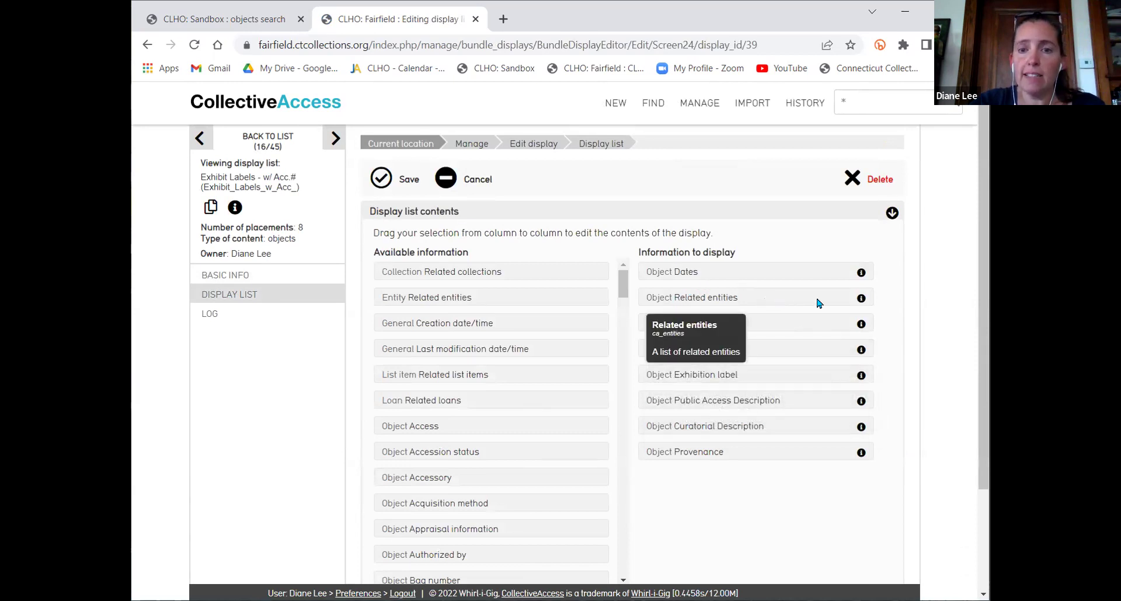
{"action": "left_click", "coordinate": [862, 300]}
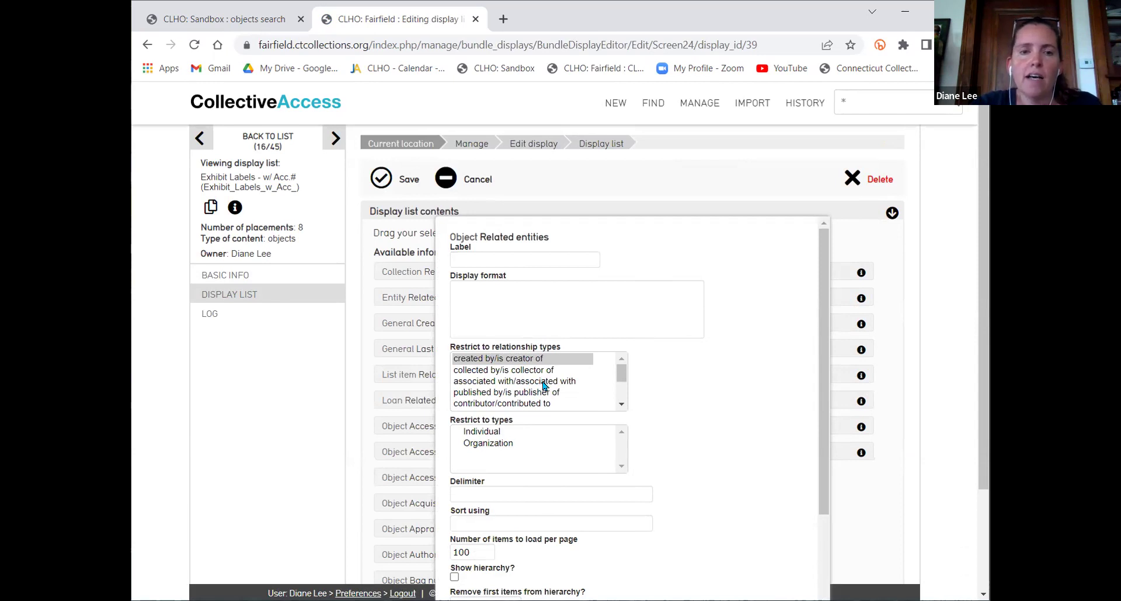
Restrict related entities to the 'published by' and 'created by' relationship types
{"action": "left_click", "coordinate": [622, 392]}
{"action": "scroll", "coordinate": [623, 392], "scroll_direction": "down", "scroll_amount": 1}
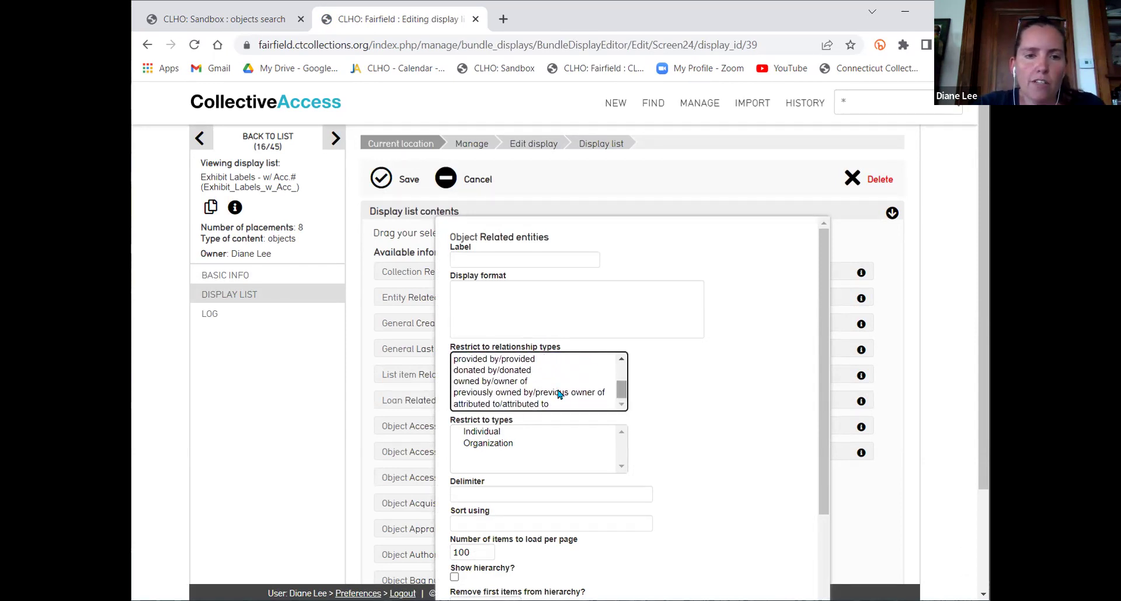
{"action": "scroll", "coordinate": [549, 387], "scroll_direction": "up", "scroll_amount": 2}
{"action": "scroll", "coordinate": [549, 387], "scroll_direction": "up", "scroll_amount": 2}
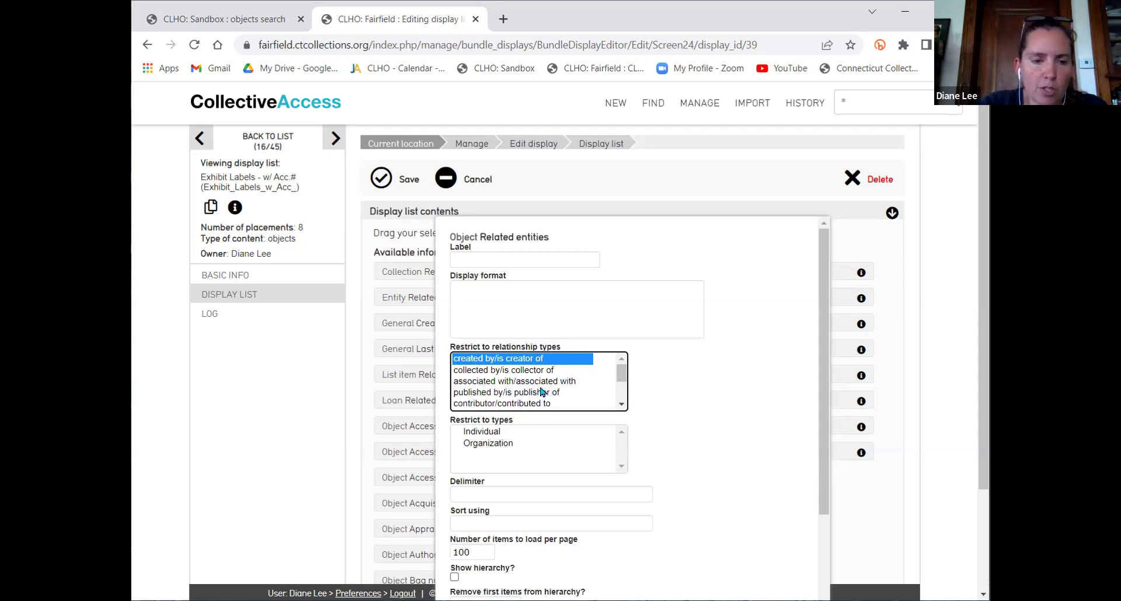
{"action": "left_click", "coordinate": [543, 393]}
{"action": "left_click", "coordinate": [530, 360], "text": "ctrl"}
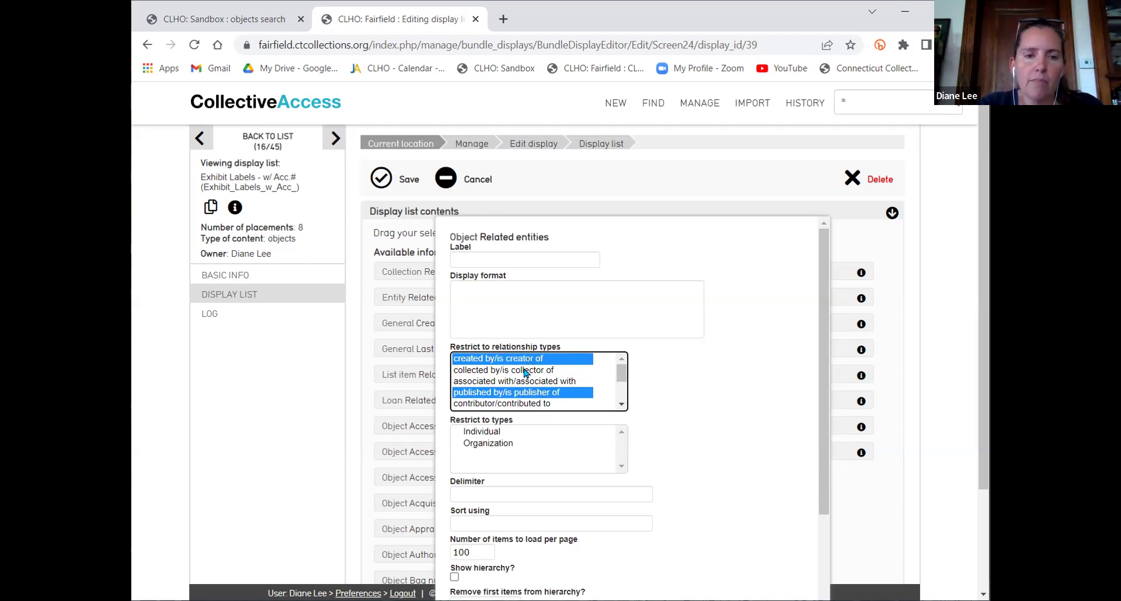
Review the relationship type selection and close the Related entities settings
{"action": "left_click", "coordinate": [620, 407]}
{"action": "left_click", "coordinate": [620, 407]}
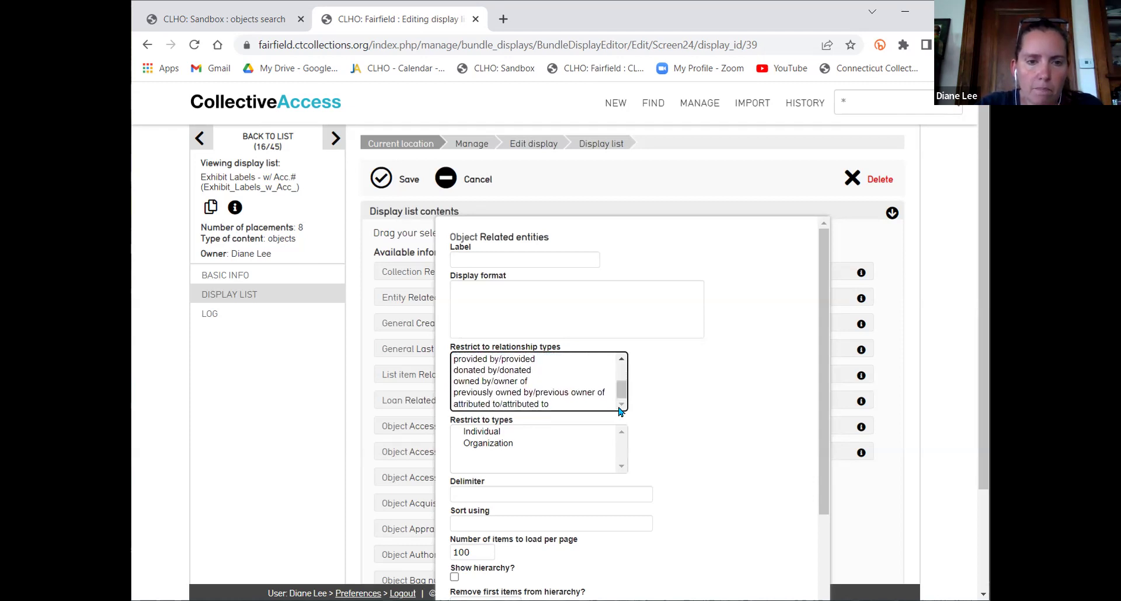
{"action": "left_click_drag", "start_coordinate": [623, 391], "coordinate": [622, 377]}
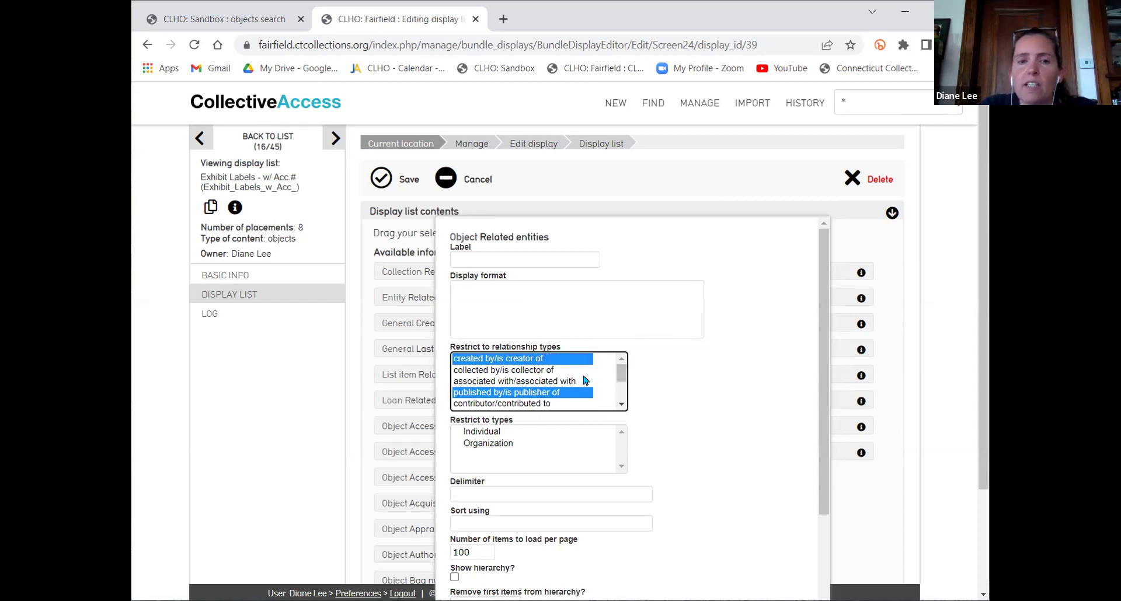
{"action": "scroll", "coordinate": [584, 381], "scroll_direction": "down", "scroll_amount": 3}
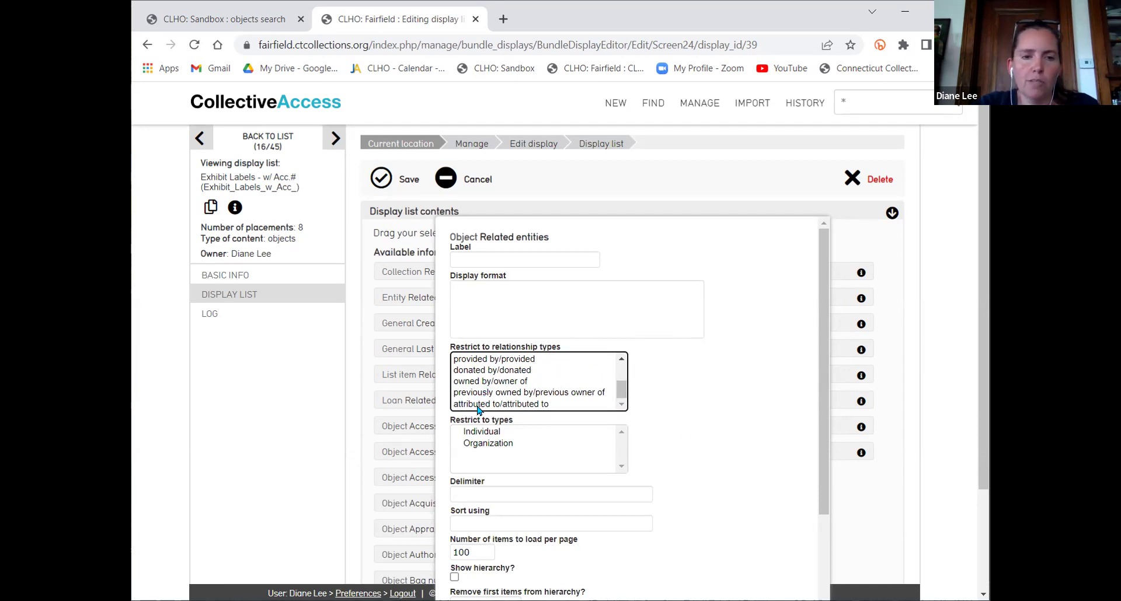
{"action": "left_click", "coordinate": [477, 407], "text": "ctrl"}
{"action": "scroll", "coordinate": [531, 385], "scroll_direction": "up", "scroll_amount": 5}
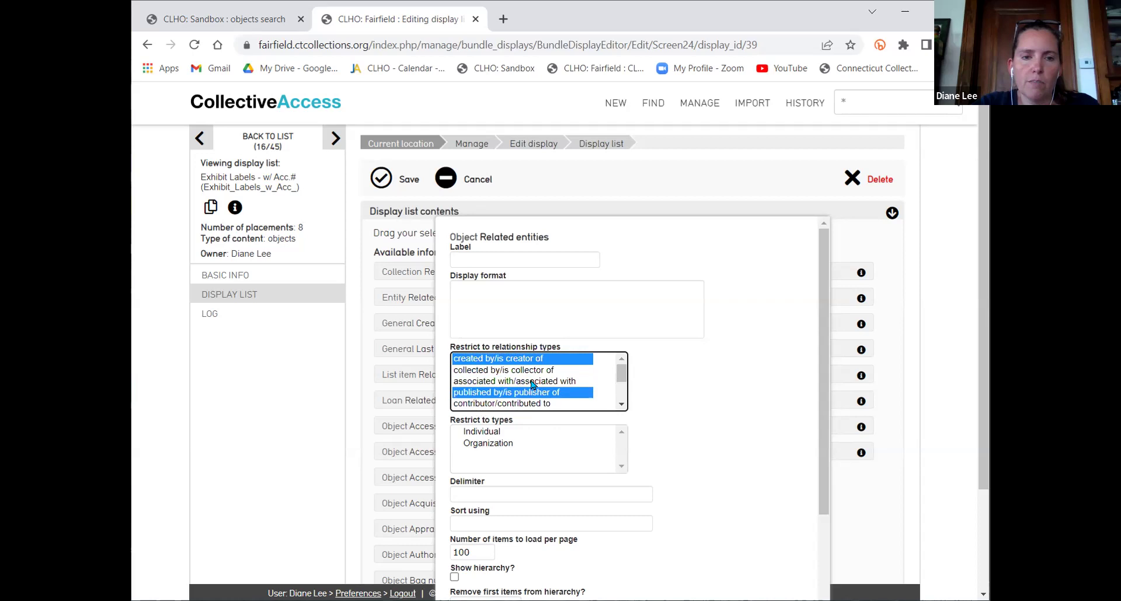
{"action": "scroll", "coordinate": [752, 325], "scroll_direction": "down", "scroll_amount": 1}
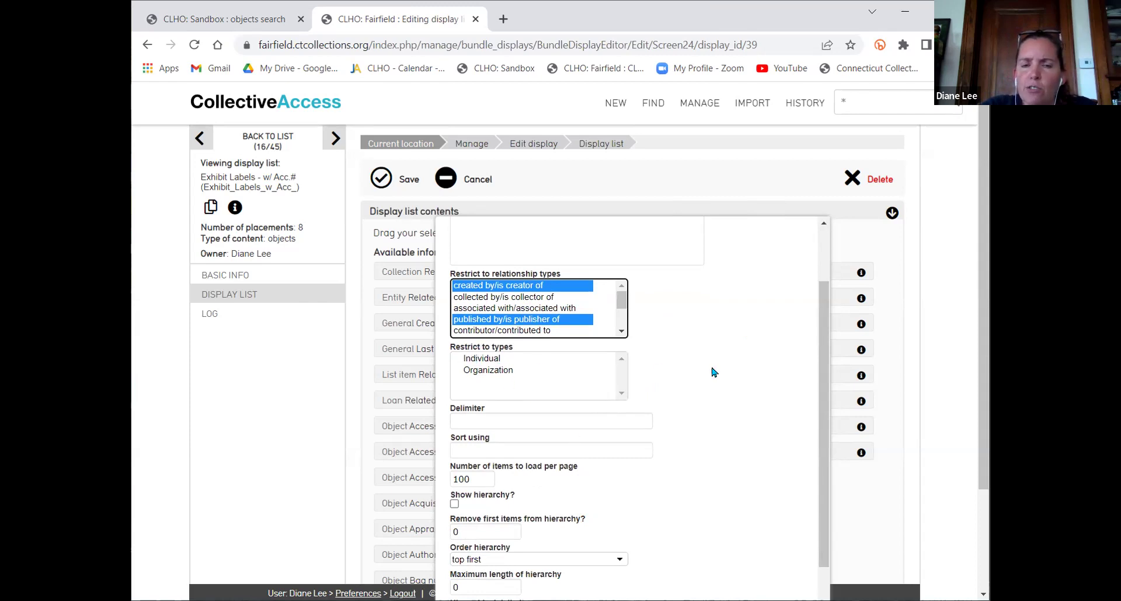
{"action": "scroll", "coordinate": [746, 372], "scroll_direction": "down", "scroll_amount": 1}
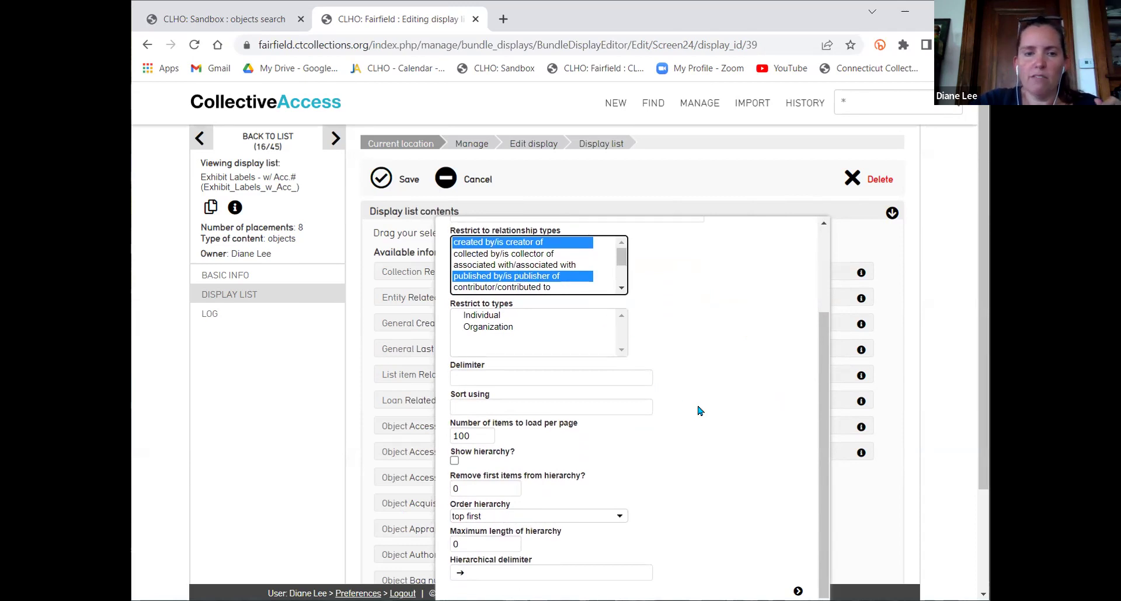
{"action": "scroll", "coordinate": [739, 420], "scroll_direction": "up", "scroll_amount": 2}
{"action": "scroll", "coordinate": [739, 420], "scroll_direction": "down", "scroll_amount": 2}
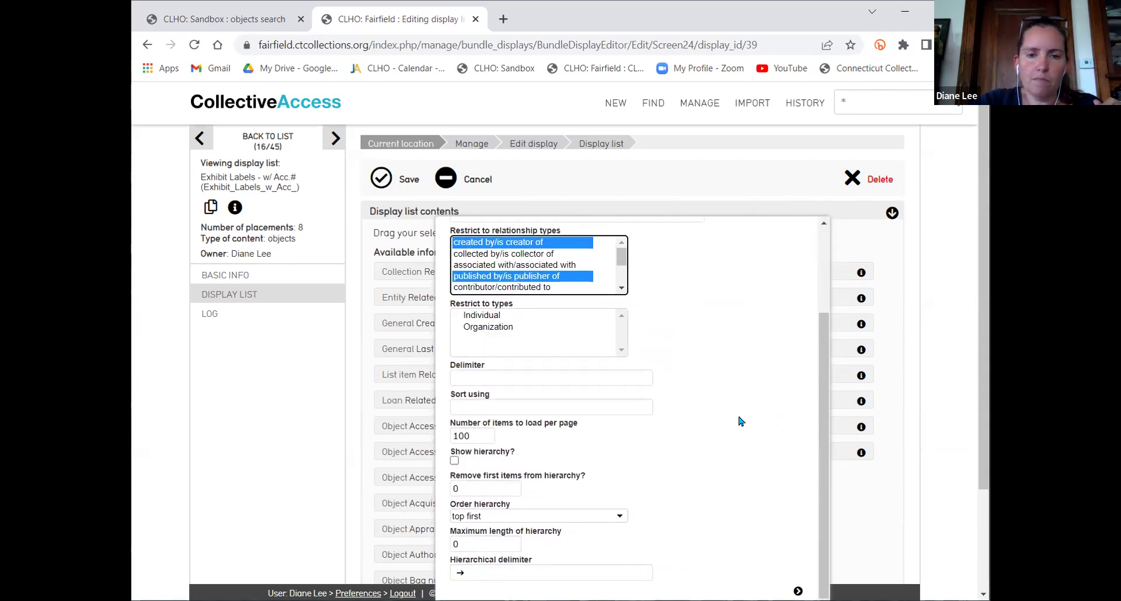
{"action": "scroll", "coordinate": [880, 345], "scroll_direction": "down", "scroll_amount": 3}
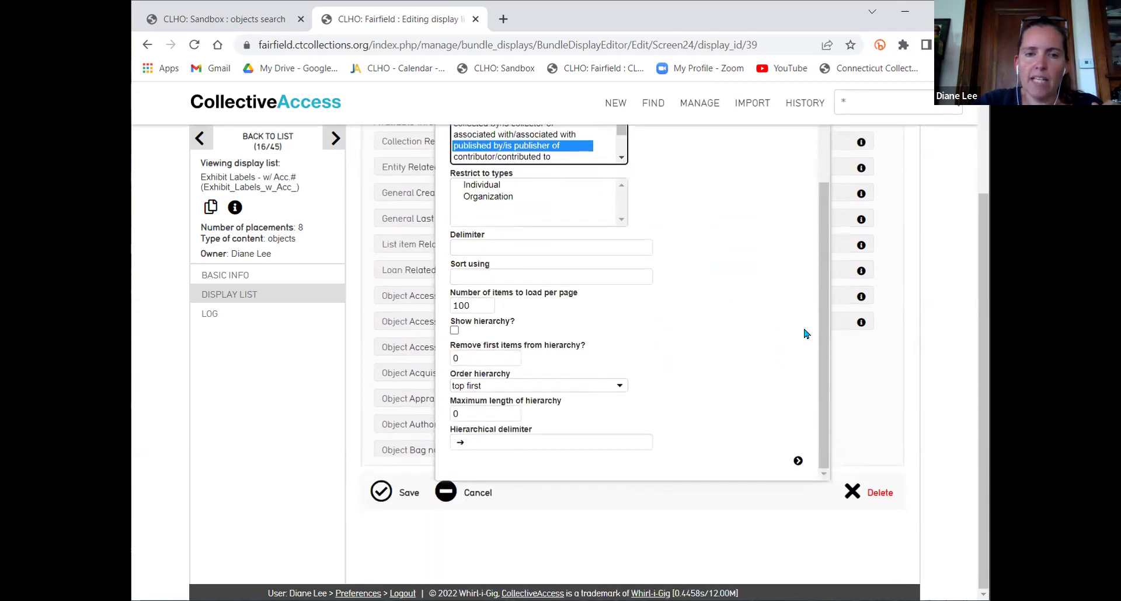
{"action": "left_click", "coordinate": [798, 461]}
Save the Exhibit Labels - w/ Acc.# display and rerun the all-records search
{"action": "scroll", "coordinate": [870, 438], "scroll_direction": "up", "scroll_amount": 5}
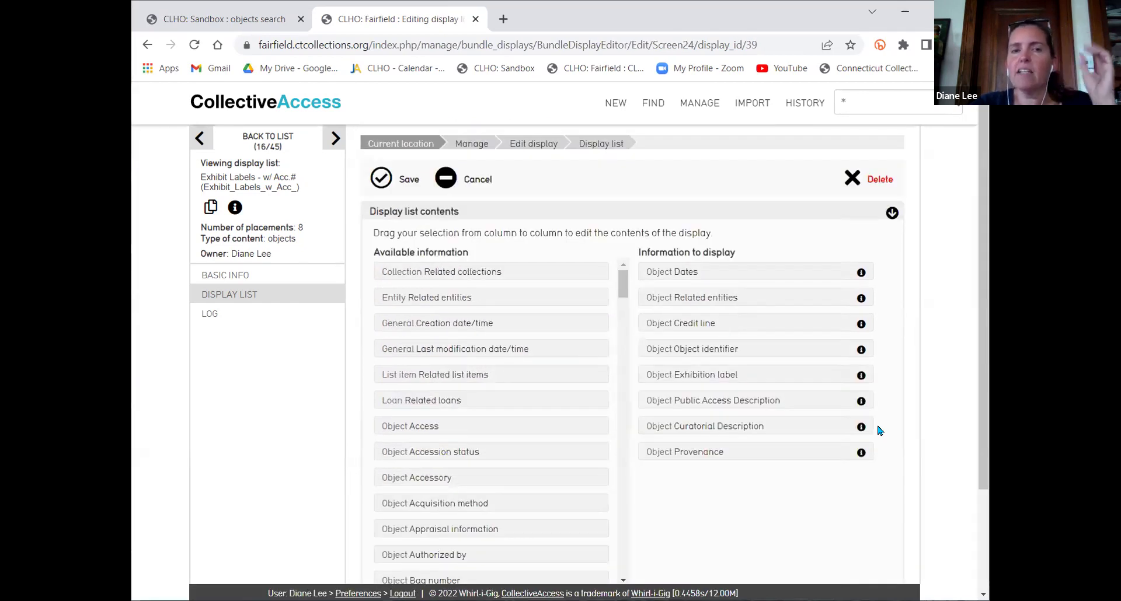
{"action": "left_click", "coordinate": [377, 184]}
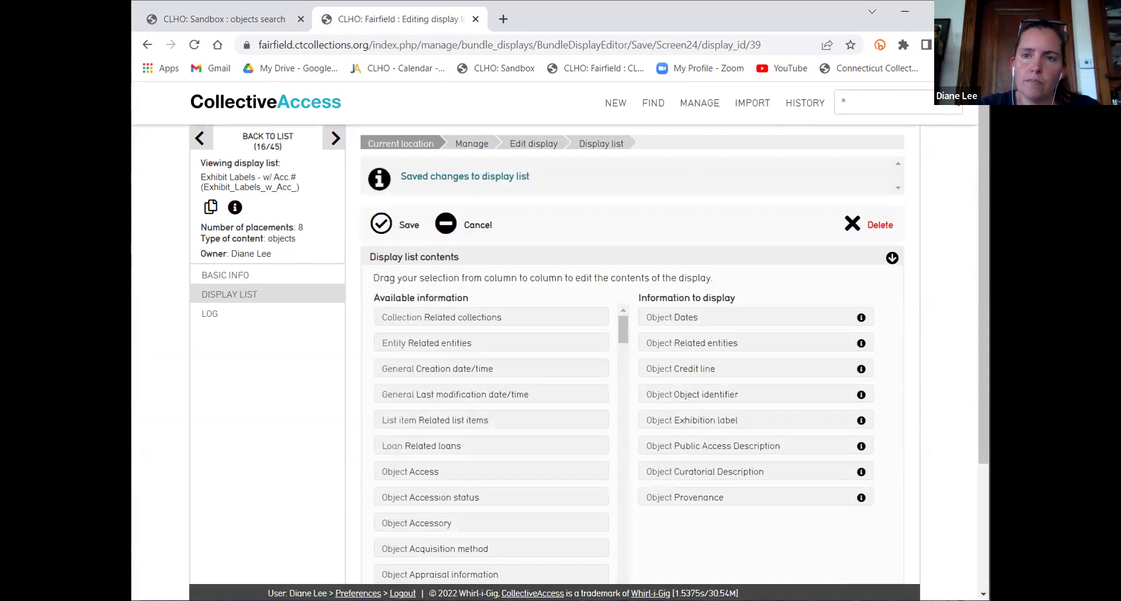
{"action": "left_click", "coordinate": [956, 102]}
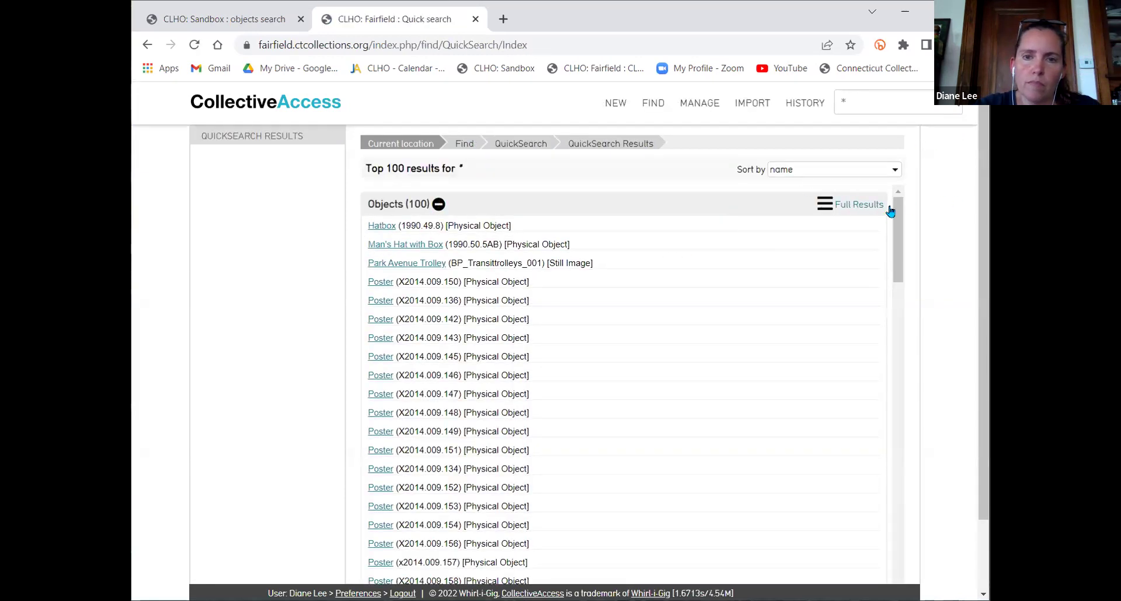
Show the full object results and check related entities listed as 'created by' and 'published by'
{"action": "left_click", "coordinate": [828, 205]}
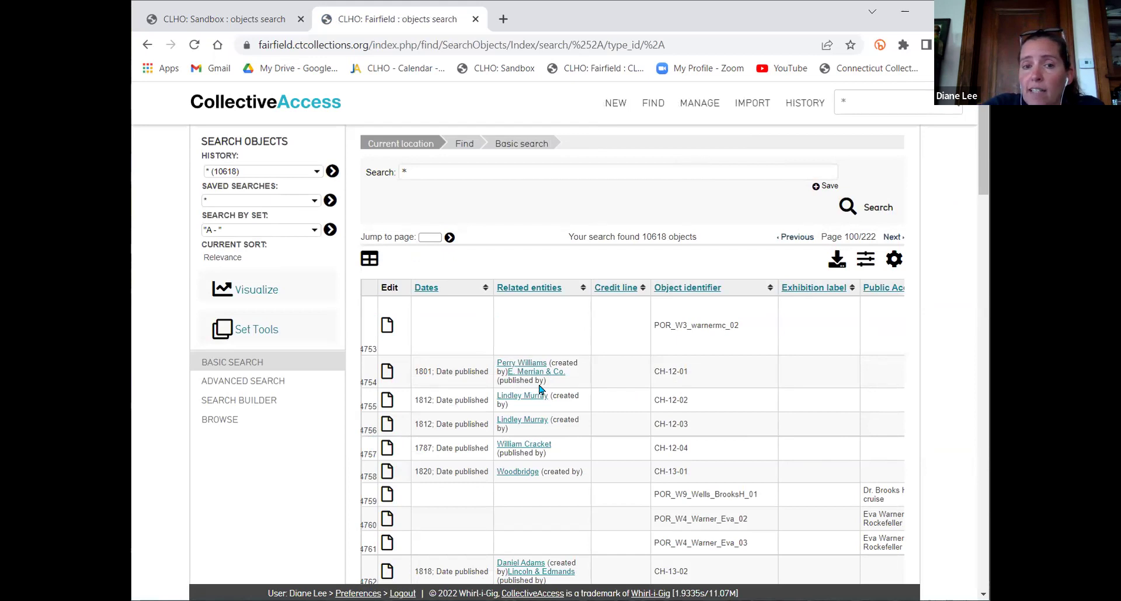
{"action": "scroll", "coordinate": [565, 391], "scroll_direction": "down", "scroll_amount": 1}
{"action": "scroll", "coordinate": [565, 391], "scroll_direction": "down", "scroll_amount": 1}
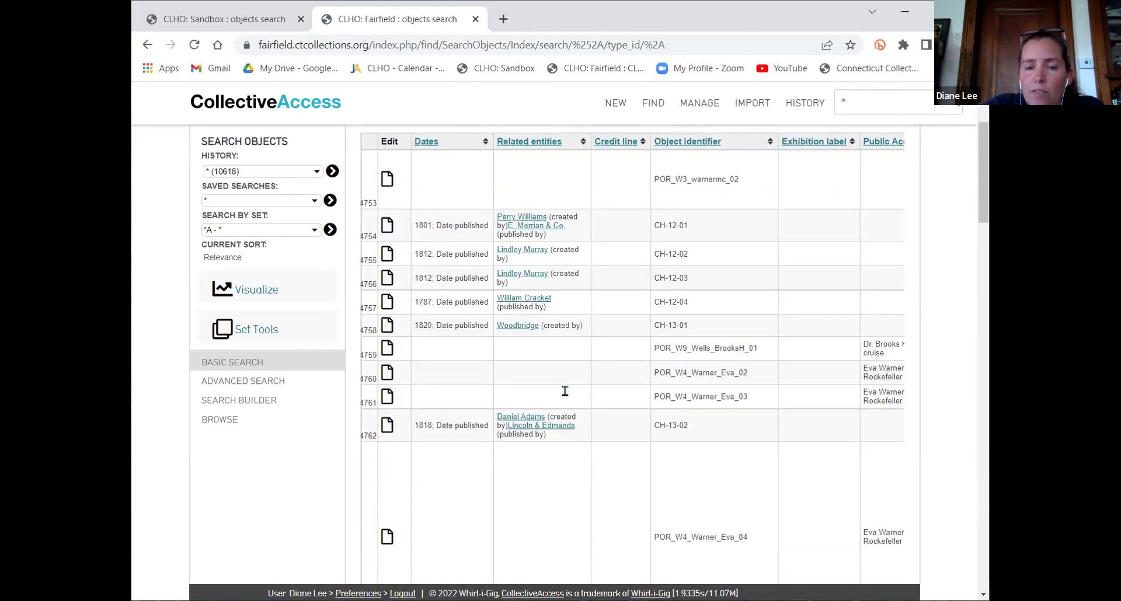
{"action": "scroll", "coordinate": [571, 401], "scroll_direction": "down", "scroll_amount": 3}
{"action": "scroll", "coordinate": [573, 412], "scroll_direction": "down", "scroll_amount": 3}
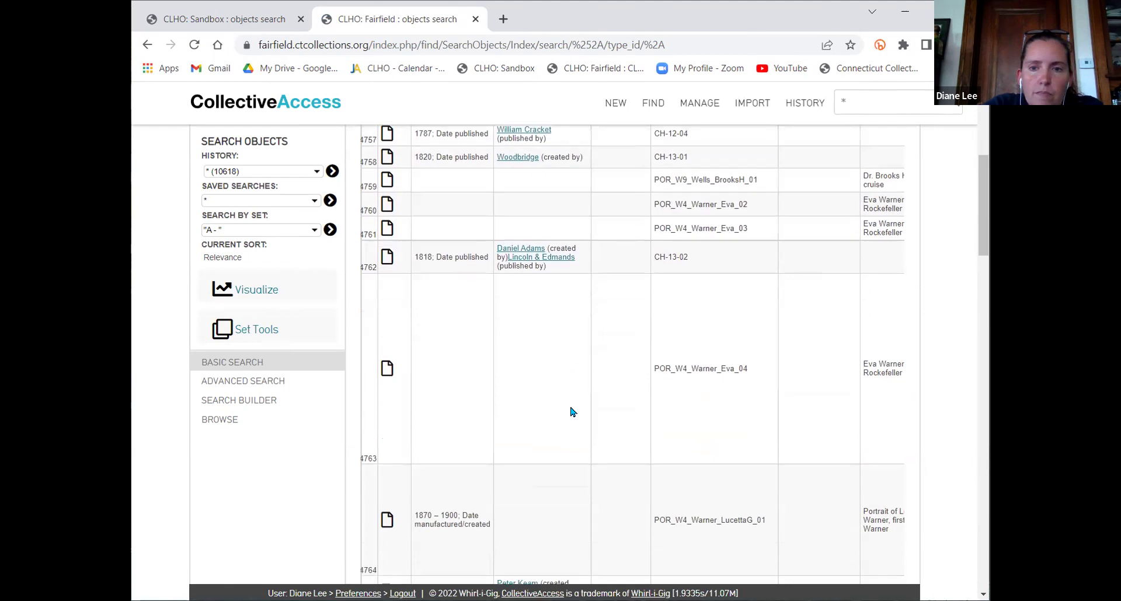
{"action": "scroll", "coordinate": [572, 412], "scroll_direction": "up", "scroll_amount": 3}
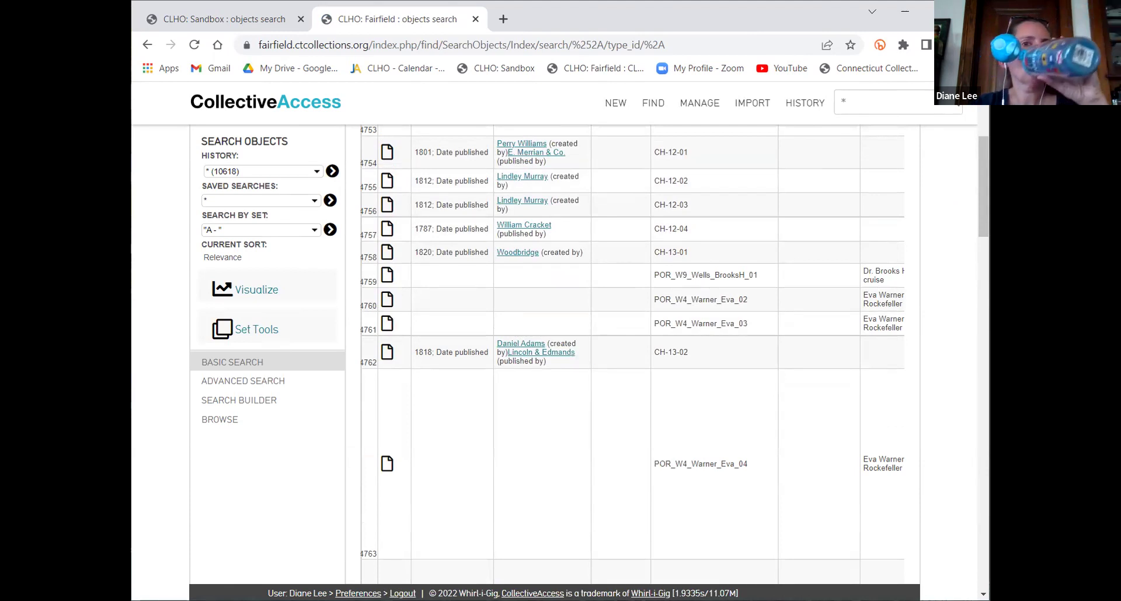
{"action": "left_click", "coordinate": [668, 82]}
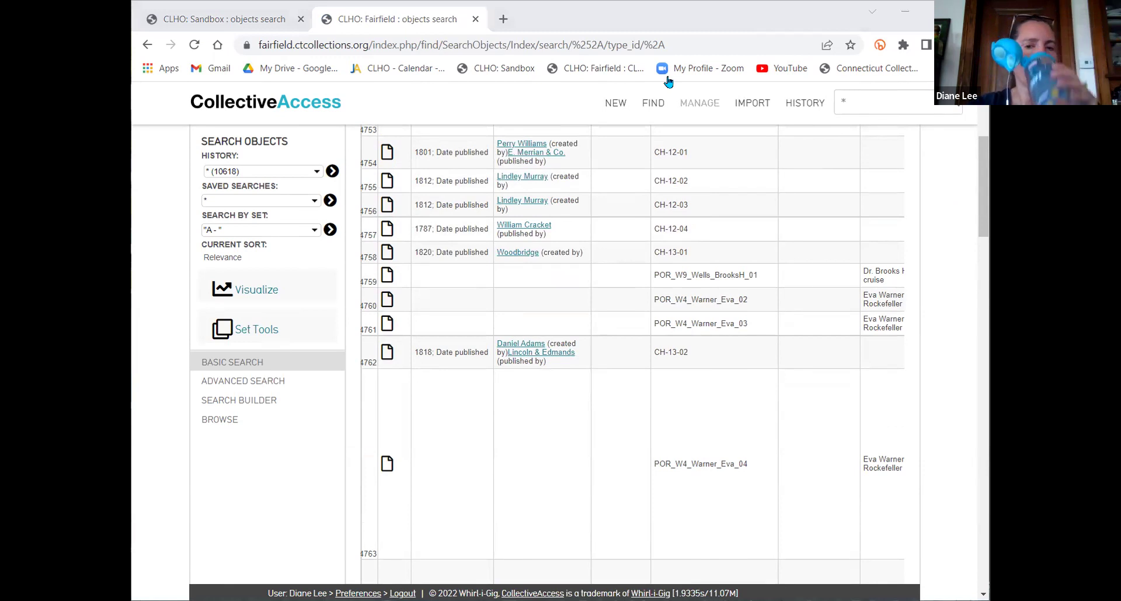
{"action": "mouse_move", "coordinate": [668, 82]}
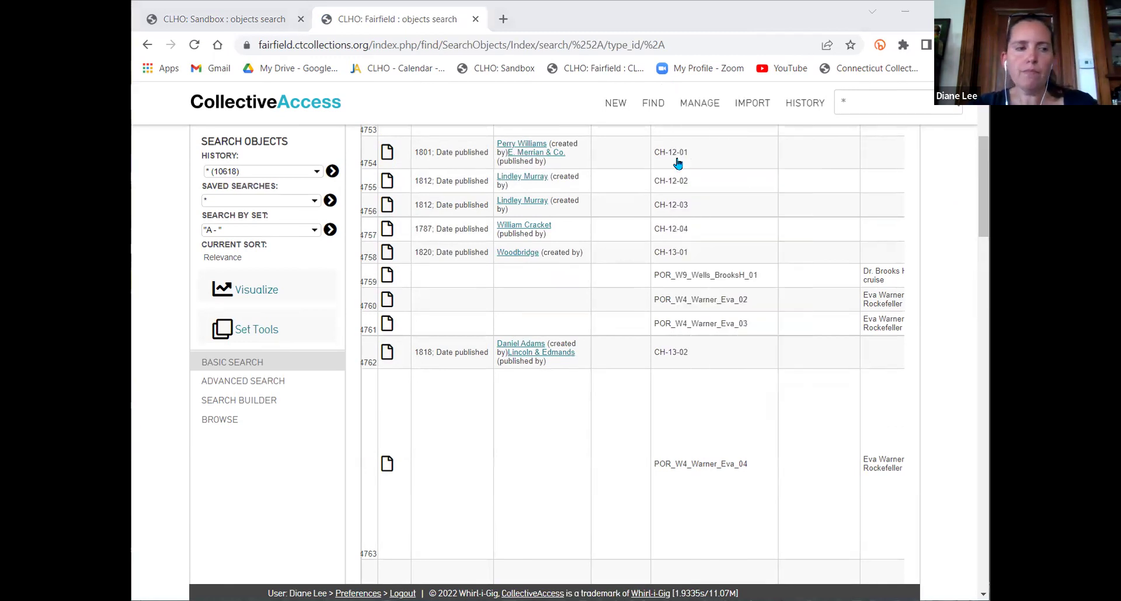
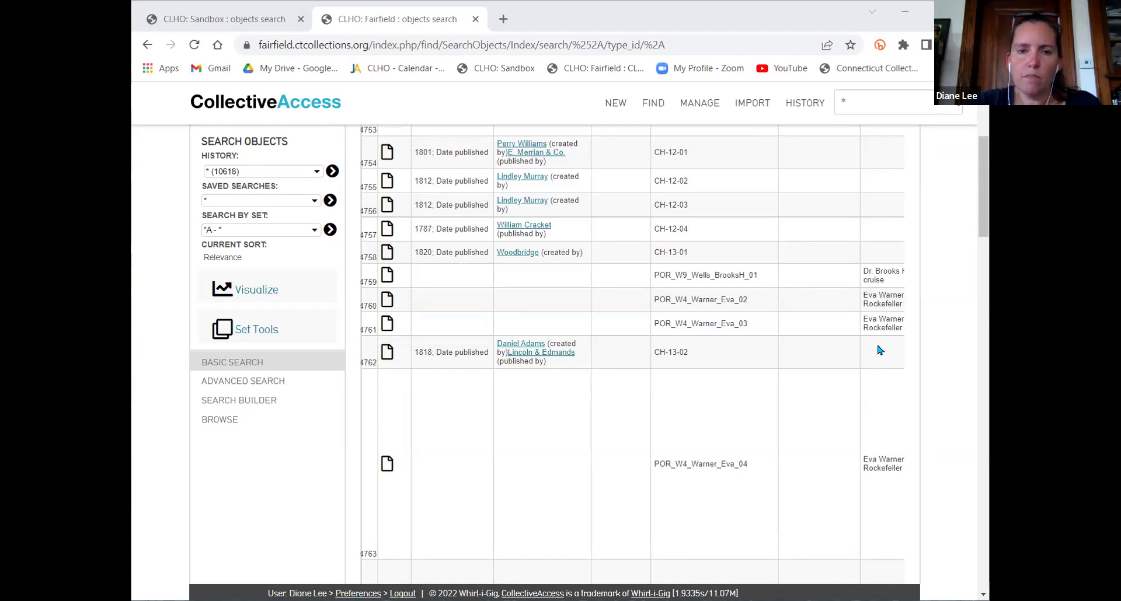
Check the sort and display options for the object results, then close them
{"action": "scroll", "coordinate": [936, 334], "scroll_direction": "up", "scroll_amount": 4}
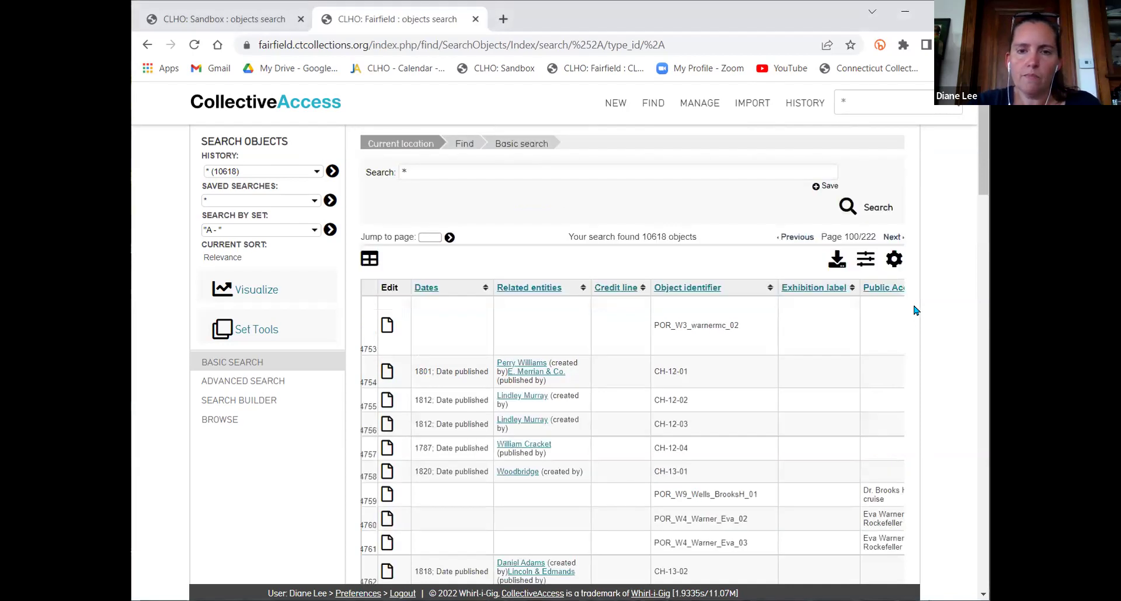
{"action": "left_click", "coordinate": [897, 262]}
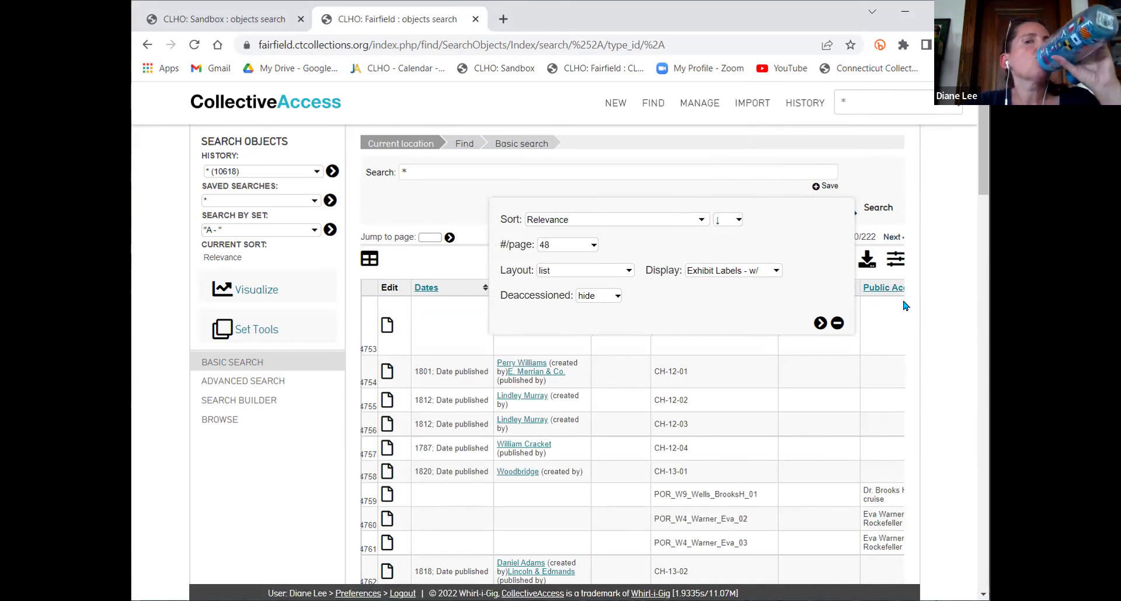
{"action": "left_click", "coordinate": [837, 323]}
{"action": "scroll", "coordinate": [825, 368], "scroll_direction": "right", "scroll_amount": 5}
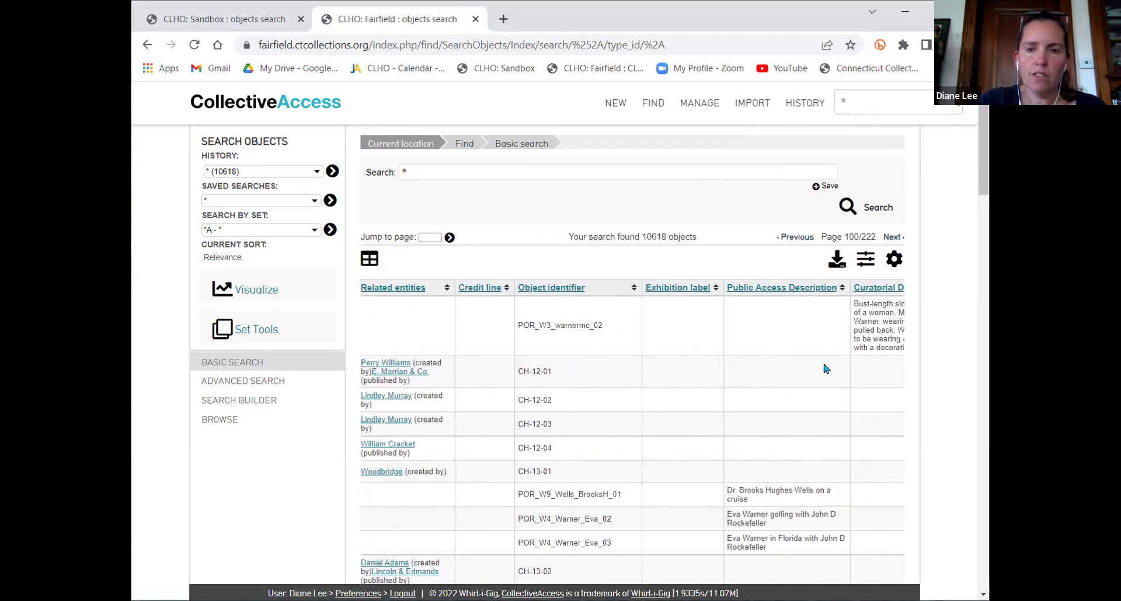
{"action": "scroll", "coordinate": [825, 369], "scroll_direction": "left", "scroll_amount": 3}
{"action": "scroll", "coordinate": [825, 368], "scroll_direction": "right", "scroll_amount": 3}
{"action": "scroll", "coordinate": [825, 368], "scroll_direction": "left", "scroll_amount": 8}
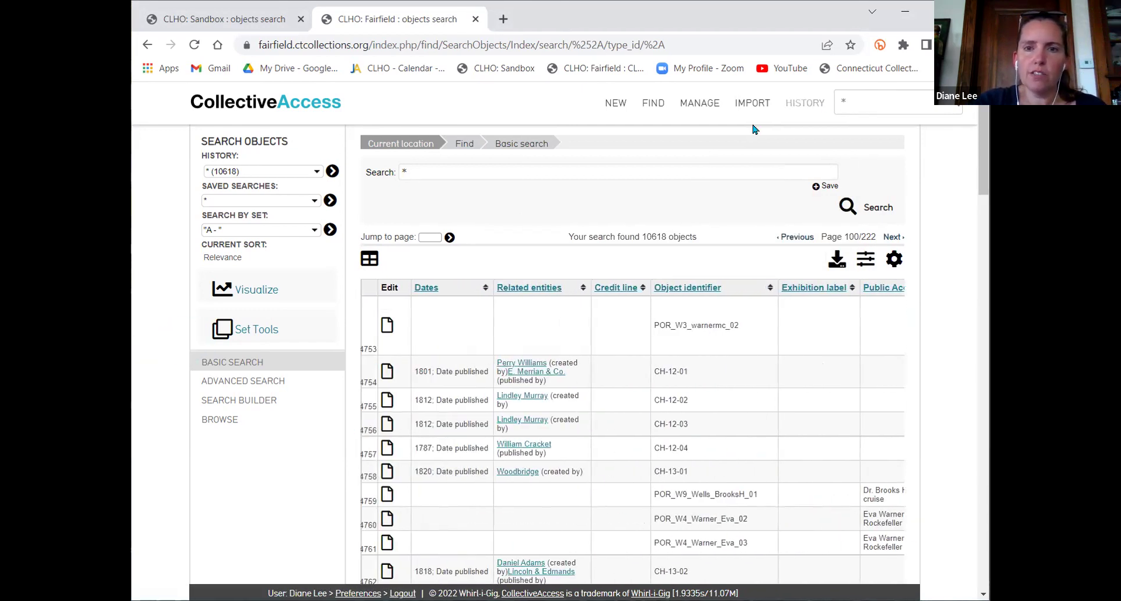
Review the latest quick search's occurrence results, then return to the basic object search
{"action": "left_click", "coordinate": [952, 111]}
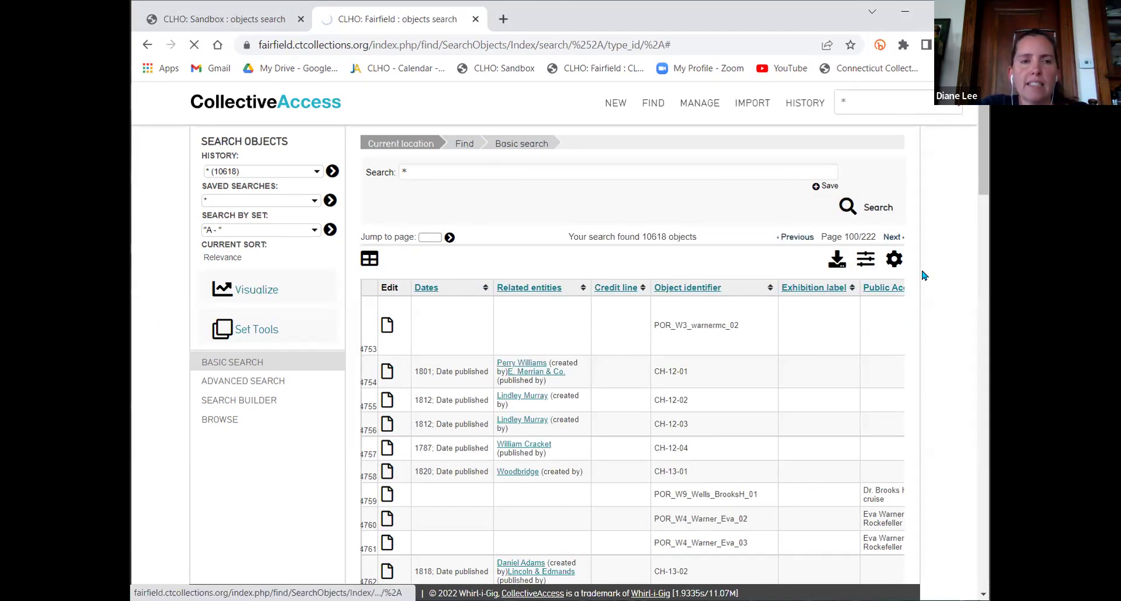
{"action": "left_click", "coordinate": [437, 204]}
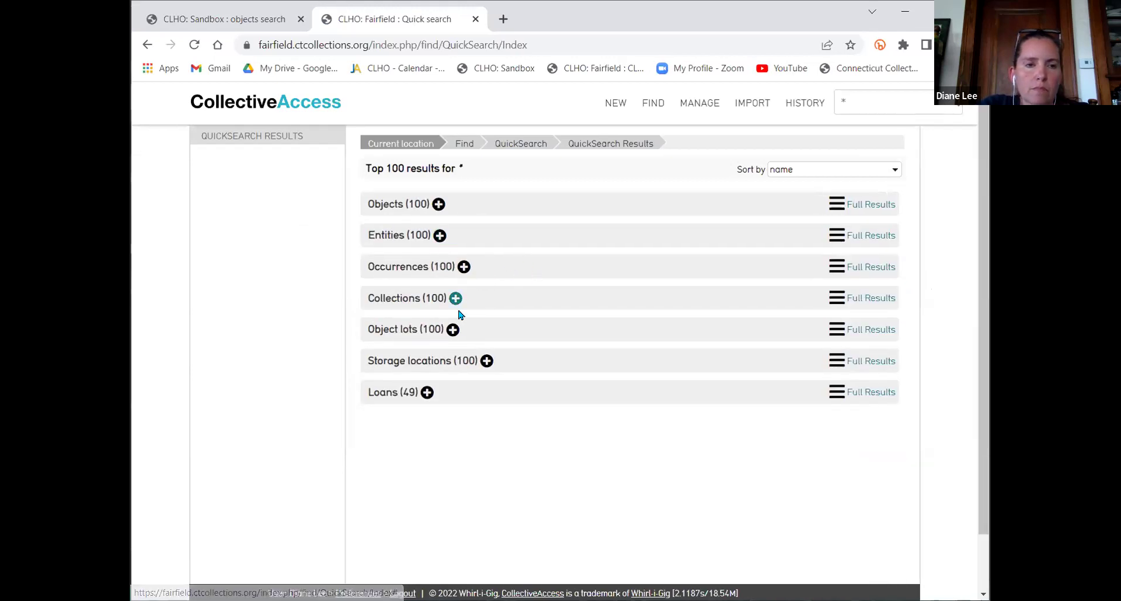
{"action": "left_click", "coordinate": [836, 267]}
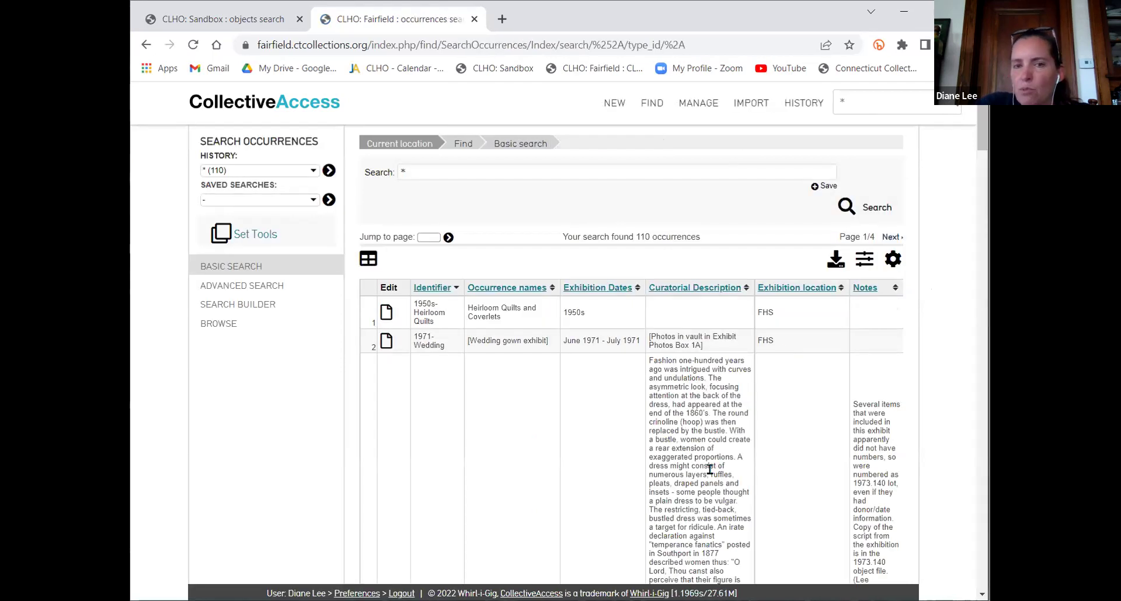
{"action": "left_click", "coordinate": [904, 261]}
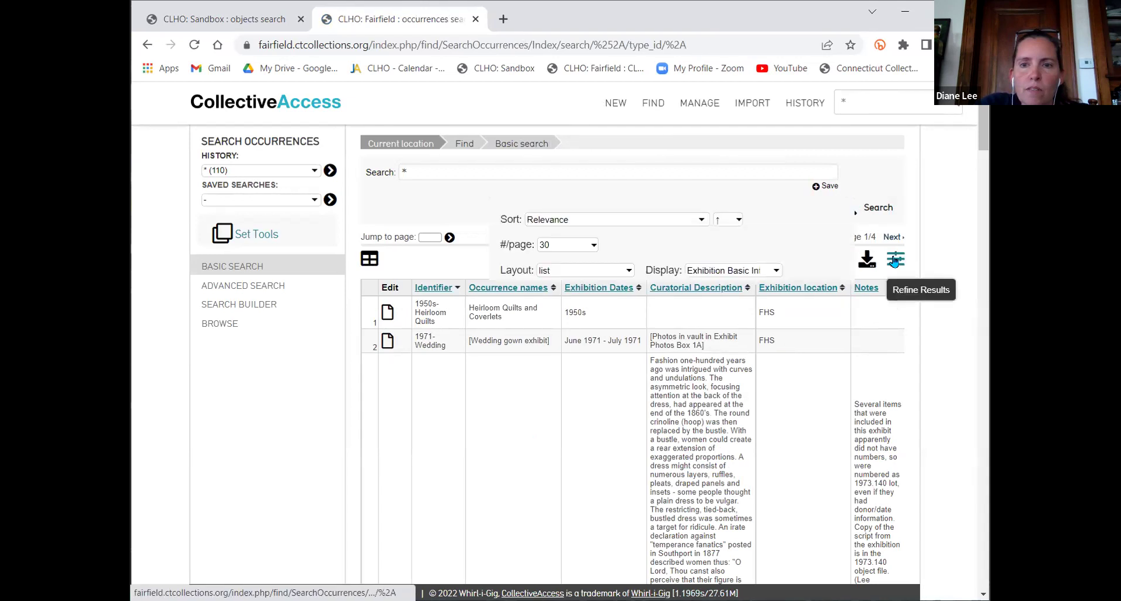
{"action": "left_click", "coordinate": [837, 324]}
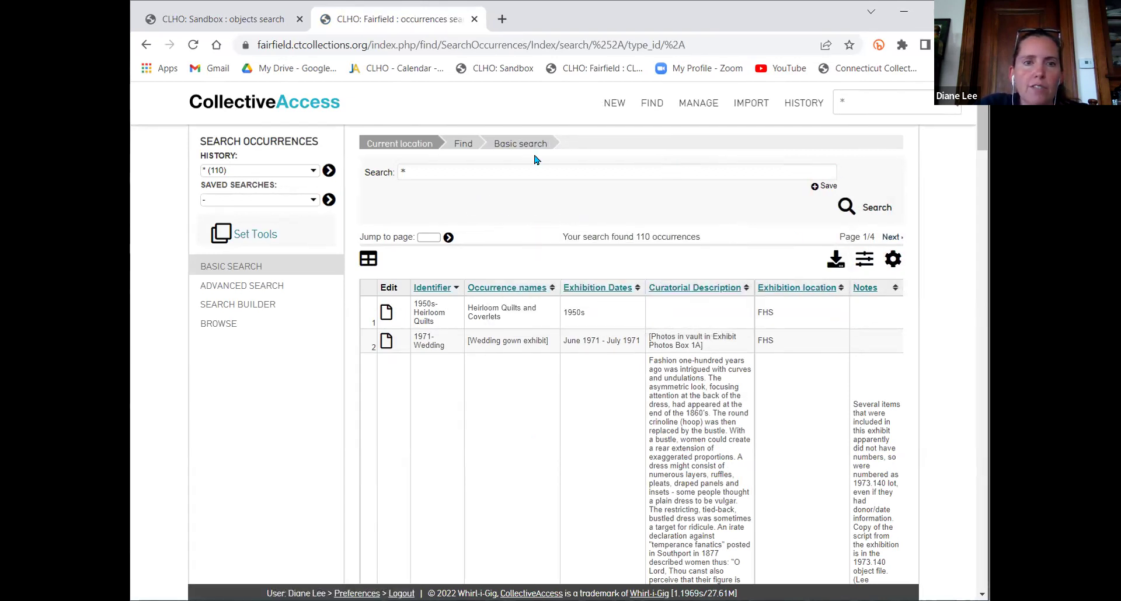
{"action": "mouse_move", "coordinate": [652, 108]}
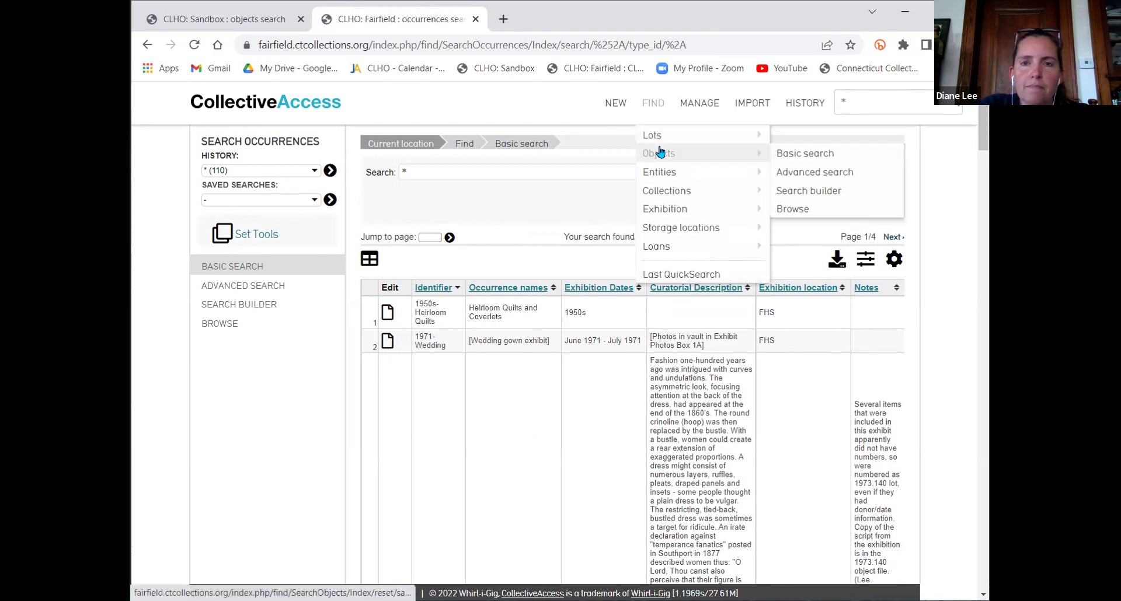
{"action": "left_click", "coordinate": [660, 152]}
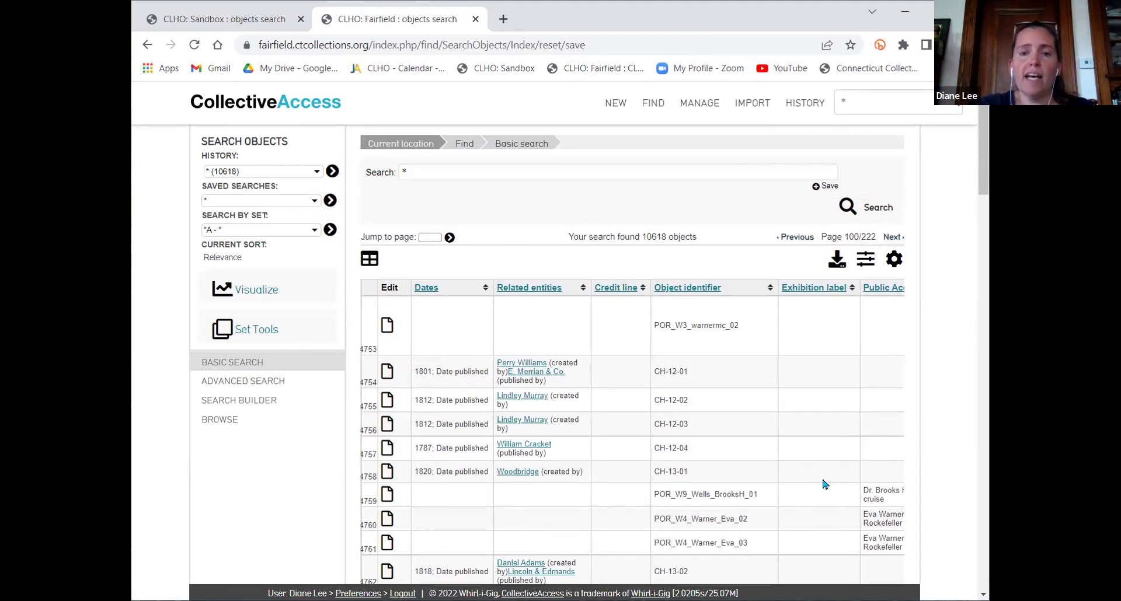
Switch the object results to the Location - confirmation list display
{"action": "scroll", "coordinate": [633, 429], "scroll_direction": "down", "scroll_amount": 1}
{"action": "scroll", "coordinate": [643, 427], "scroll_direction": "up", "scroll_amount": 1}
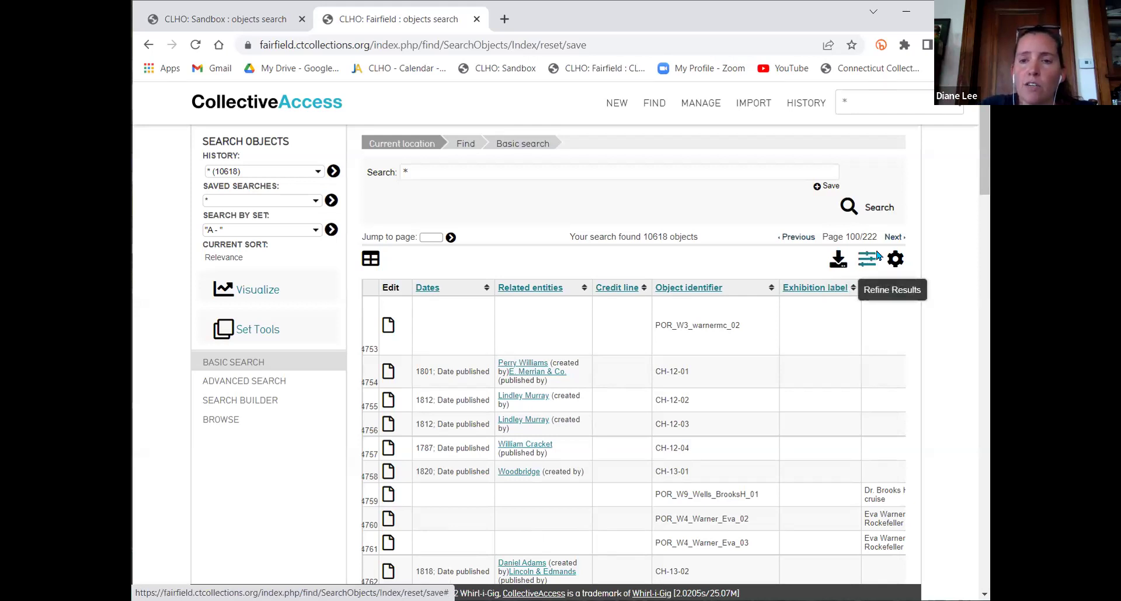
{"action": "left_click", "coordinate": [893, 260]}
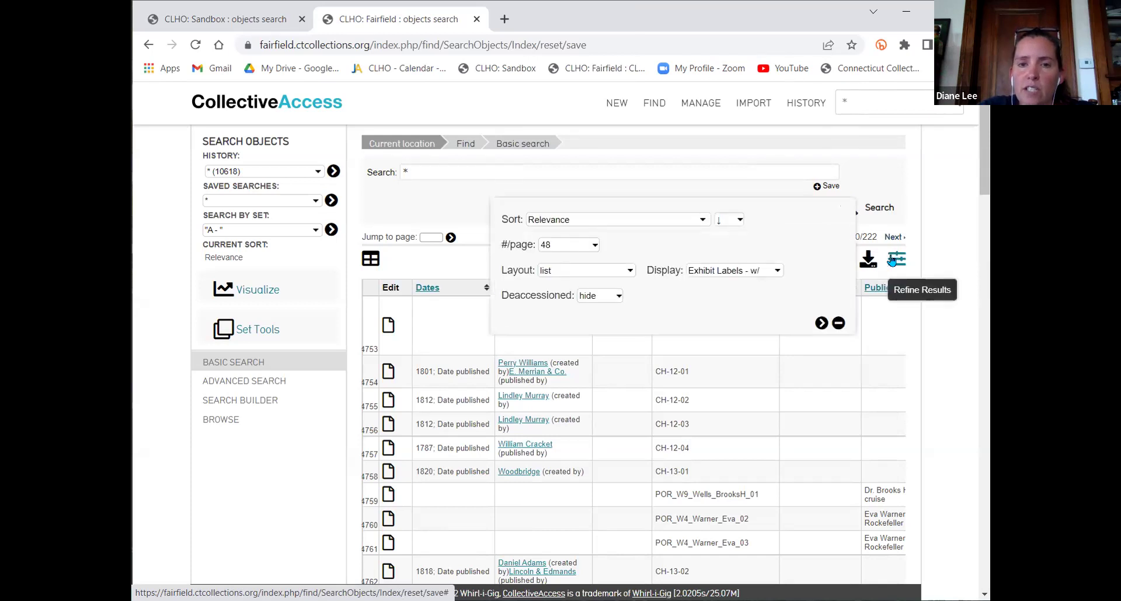
{"action": "left_click", "coordinate": [728, 271]}
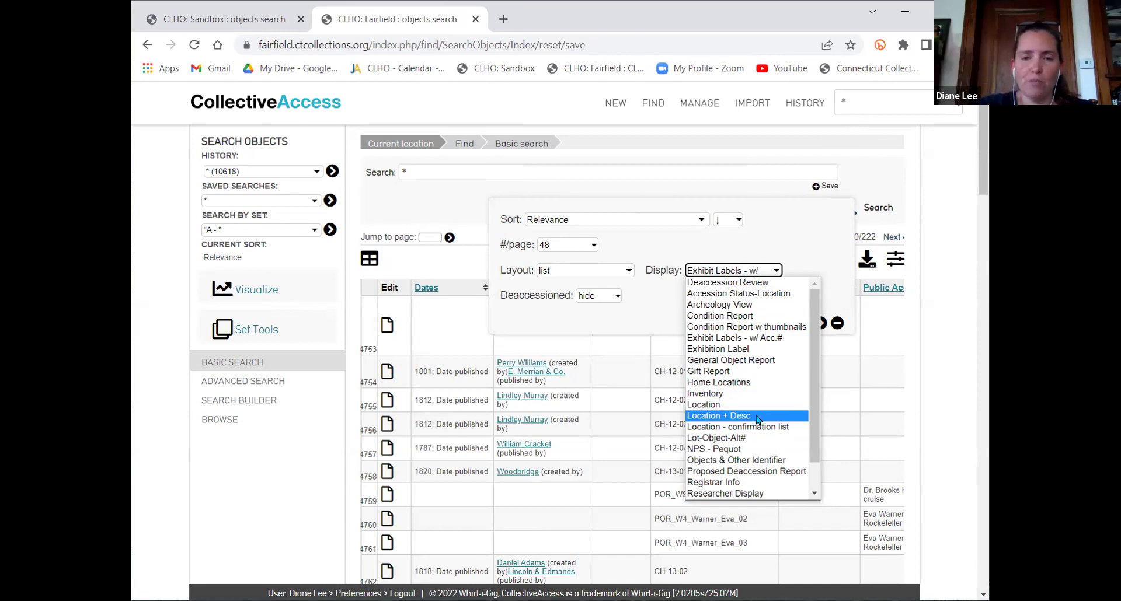
{"action": "left_click", "coordinate": [758, 429]}
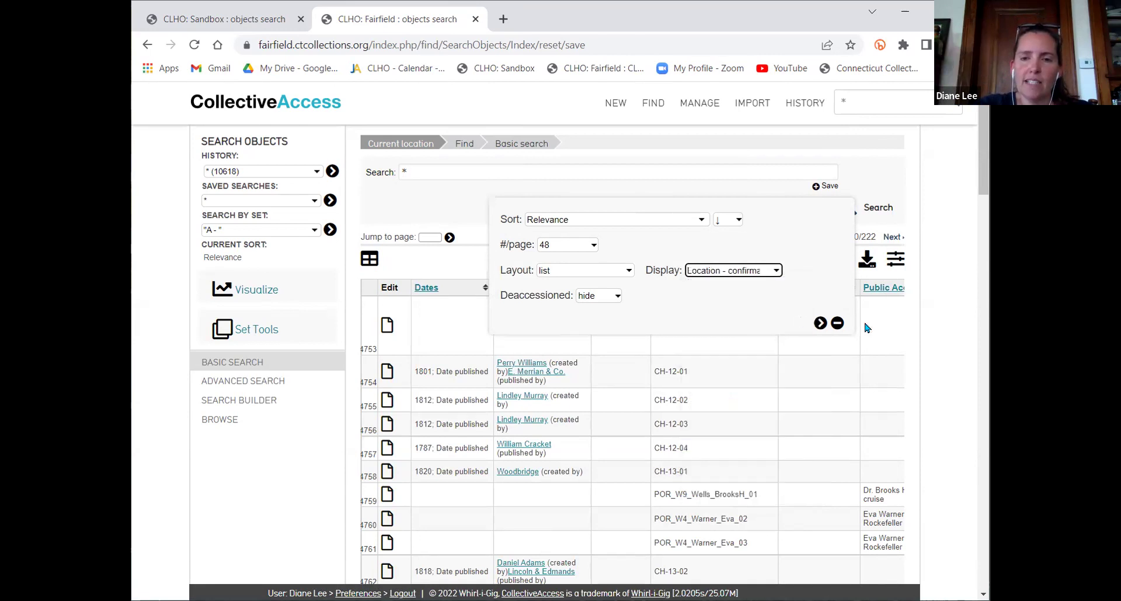
{"action": "left_click", "coordinate": [821, 323]}
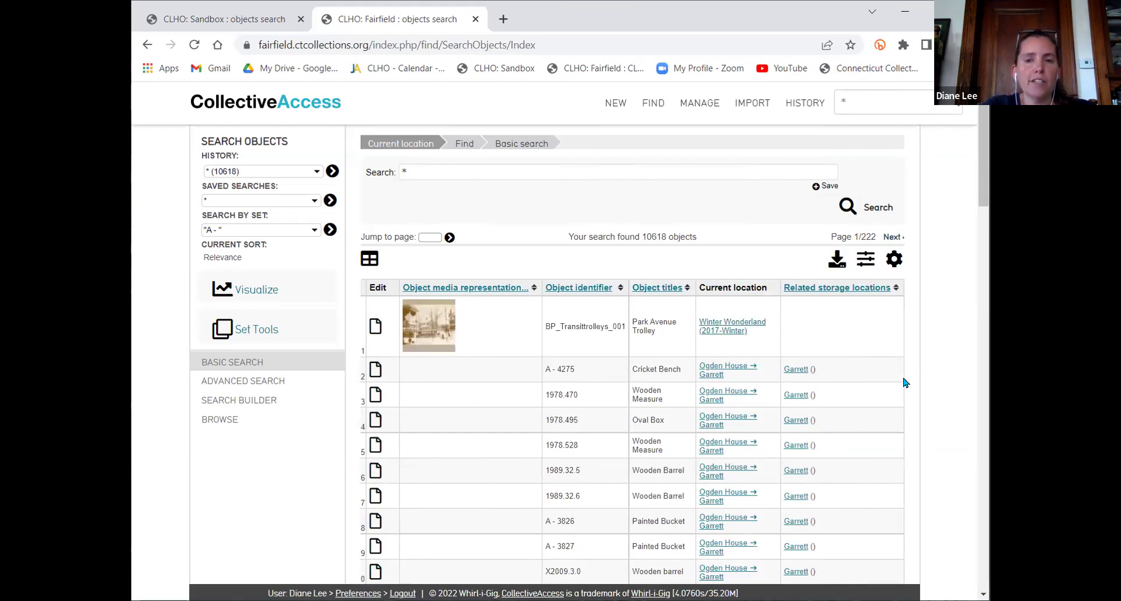
Review the 10618 location-display results and open their export tools
{"action": "scroll", "coordinate": [869, 407], "scroll_direction": "down", "scroll_amount": 2}
{"action": "scroll", "coordinate": [869, 408], "scroll_direction": "up", "scroll_amount": 2}
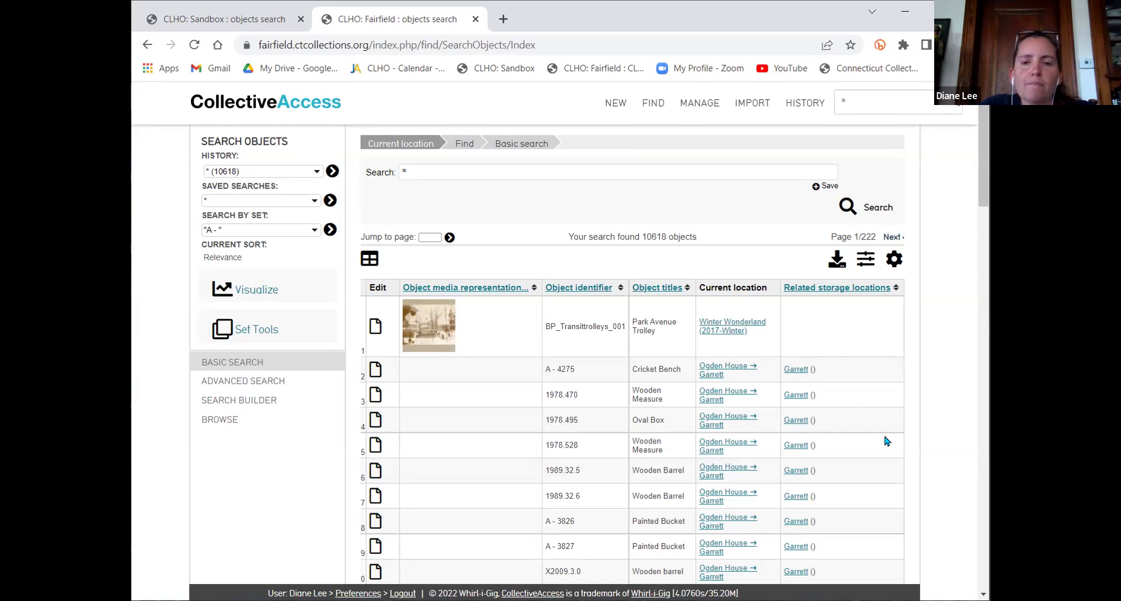
{"action": "scroll", "coordinate": [829, 435], "scroll_direction": "down", "scroll_amount": 2}
{"action": "scroll", "coordinate": [833, 406], "scroll_direction": "up", "scroll_amount": 2}
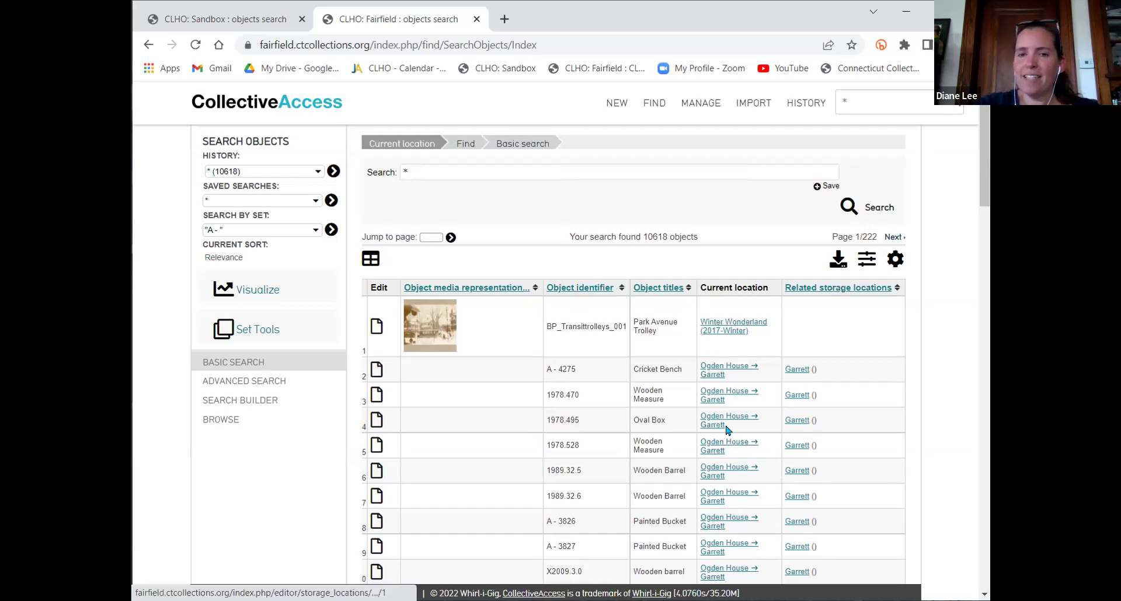
{"action": "left_click", "coordinate": [830, 268]}
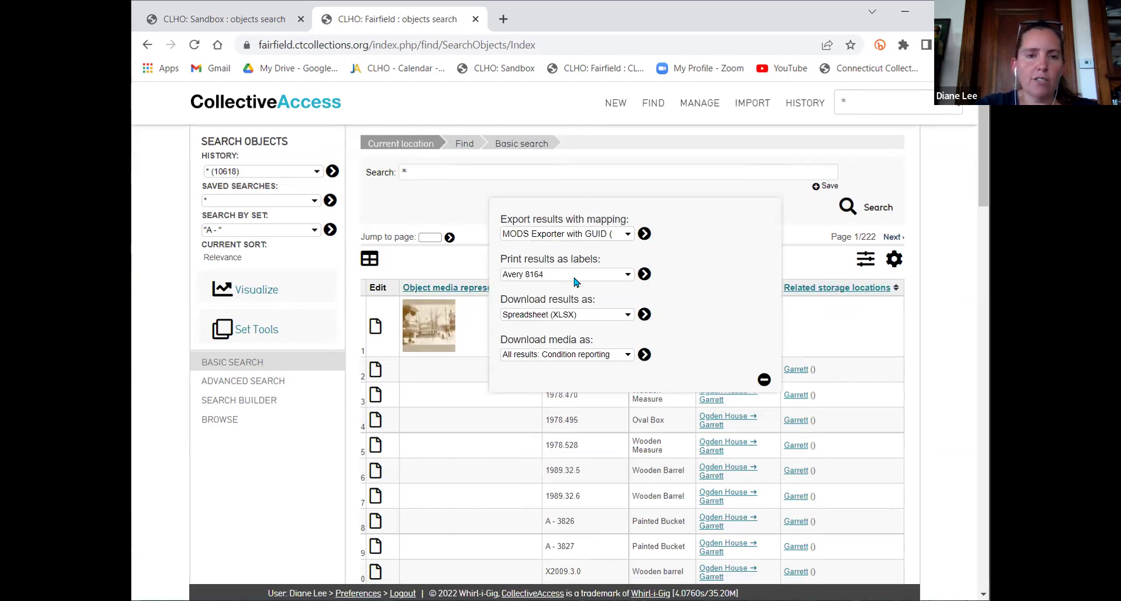
Download the results as Spreadsheet (XLSX), then close the export panel
{"action": "left_click", "coordinate": [612, 317]}
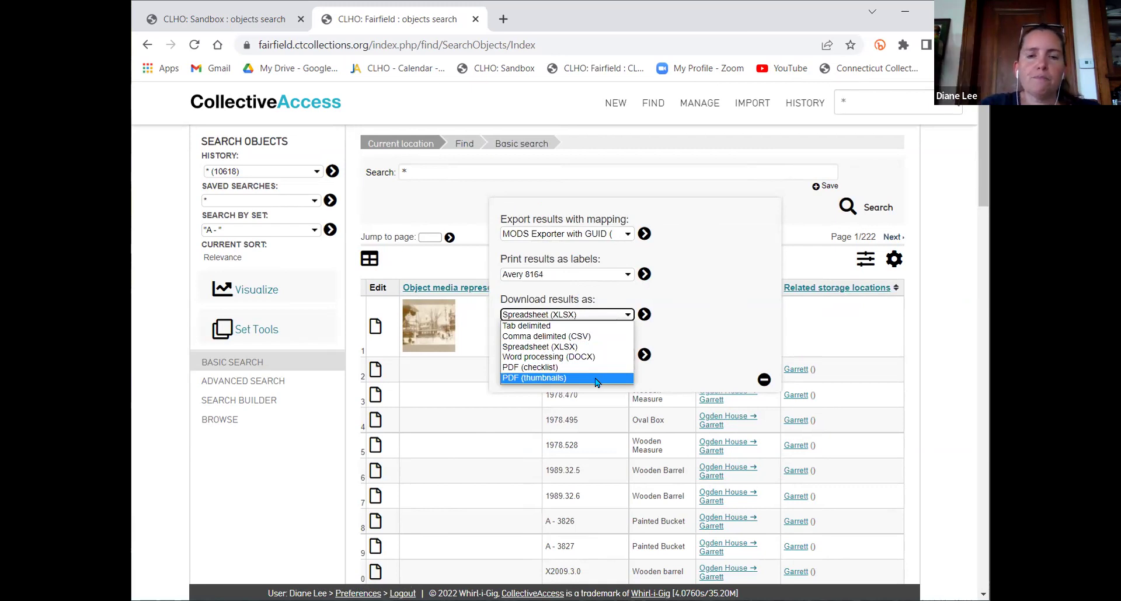
{"action": "left_click", "coordinate": [574, 349]}
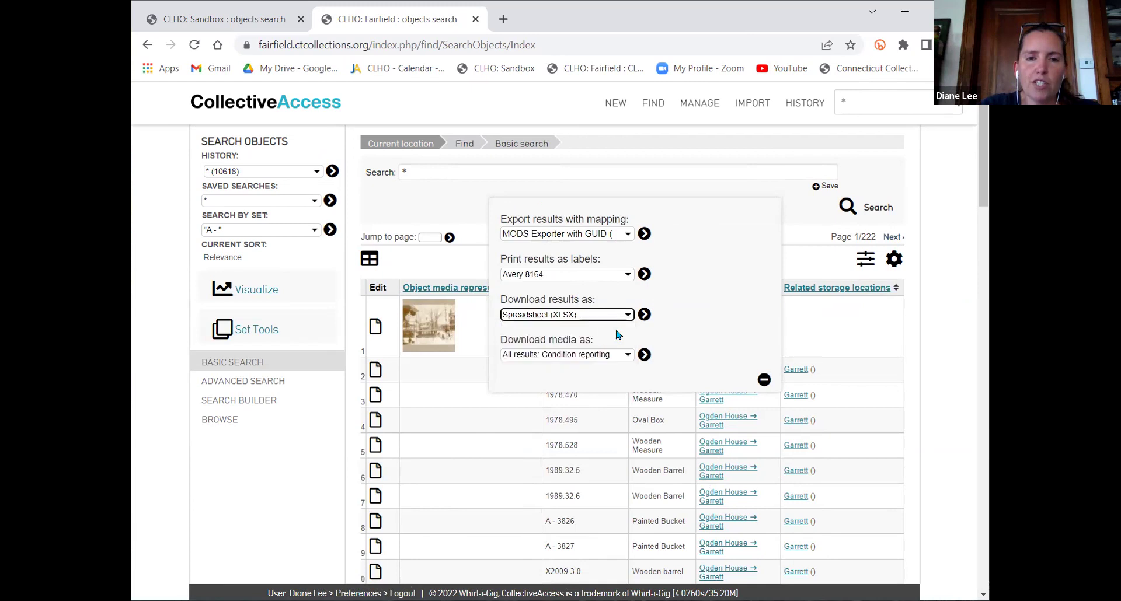
{"action": "left_click", "coordinate": [646, 315]}
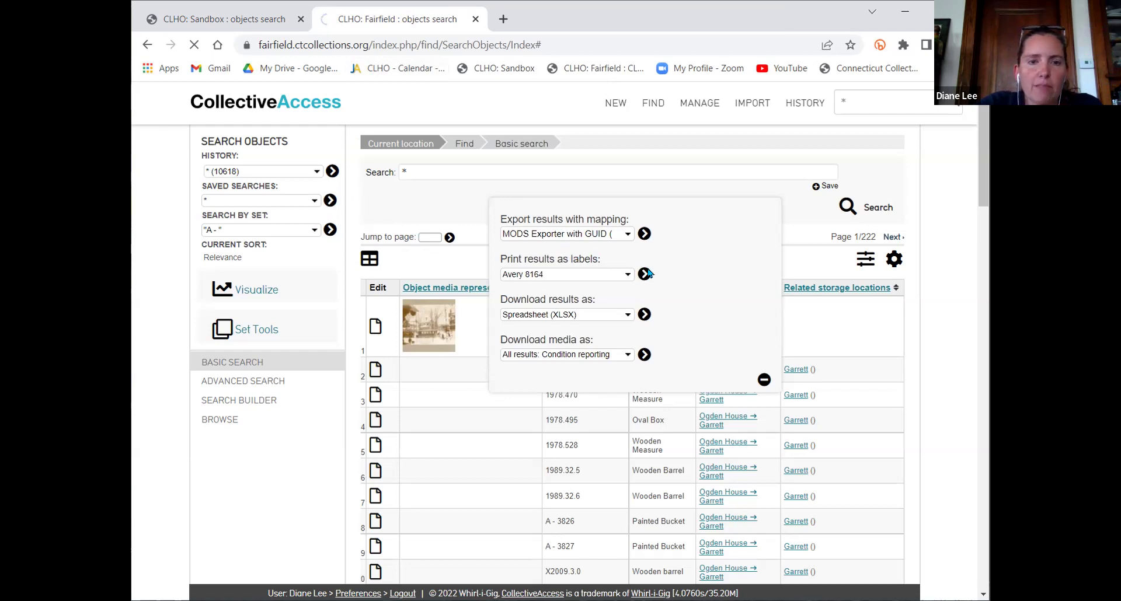
{"action": "left_click", "coordinate": [764, 382]}
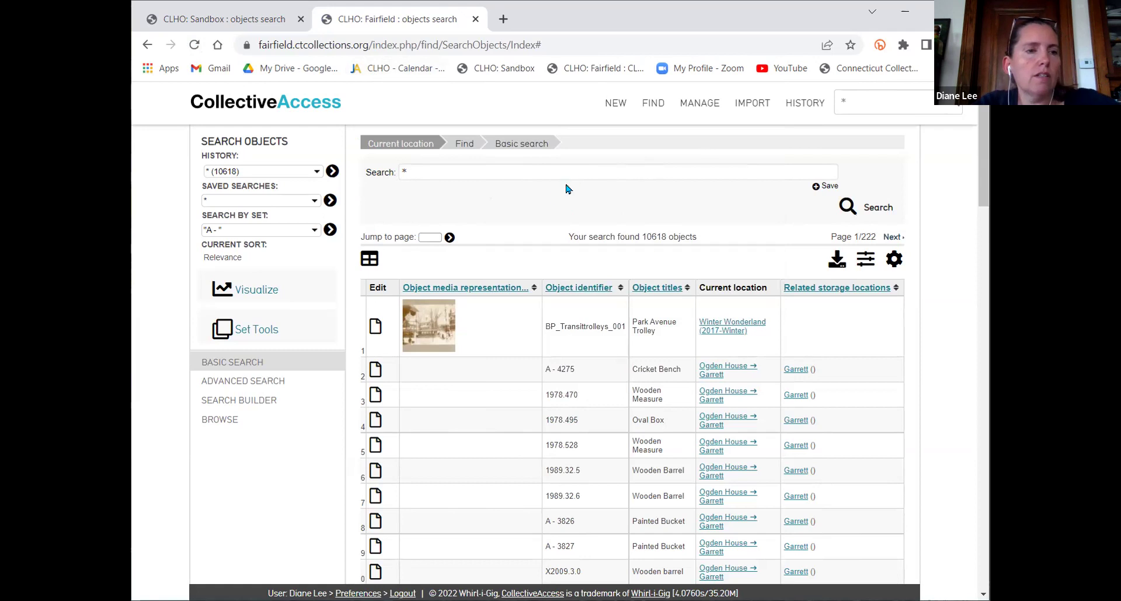
Quick-search 'alice' and open the Alice in Museumland exhibition's objects
{"action": "left_click", "coordinate": [905, 97]}
{"action": "type", "text": "*alic"}
{"action": "key", "text": "BackSpace"}
{"action": "key", "text": "BackSpace"}
{"action": "key", "text": "BackSpace"}
{"action": "key", "text": "BackSpace"}
{"action": "key", "text": "BackSpace"}
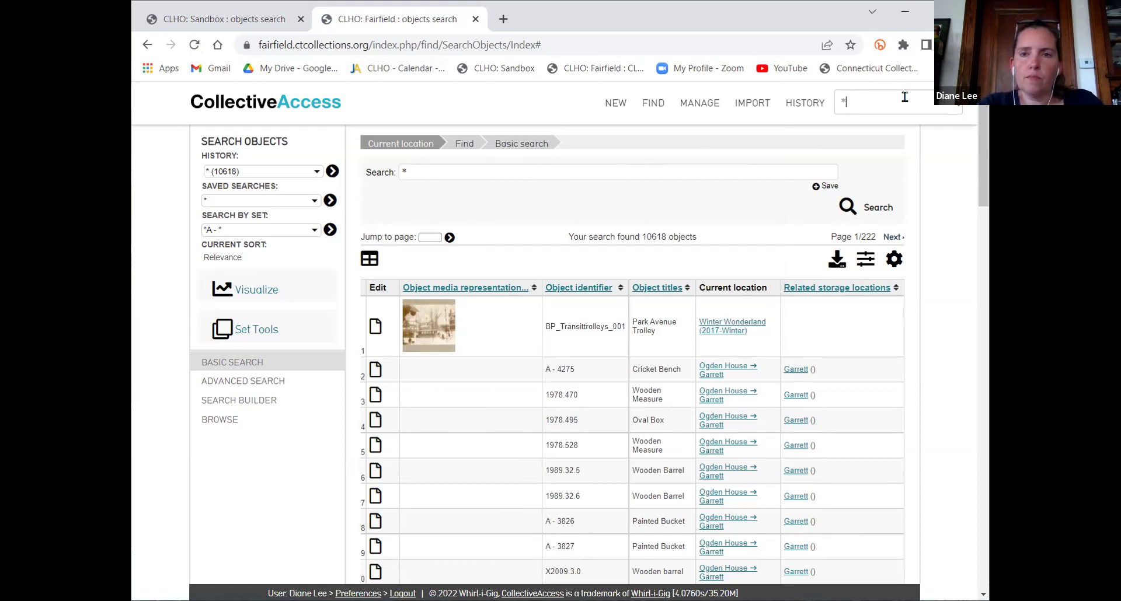
{"action": "type", "text": "alice"}
{"action": "key", "text": "Return"}
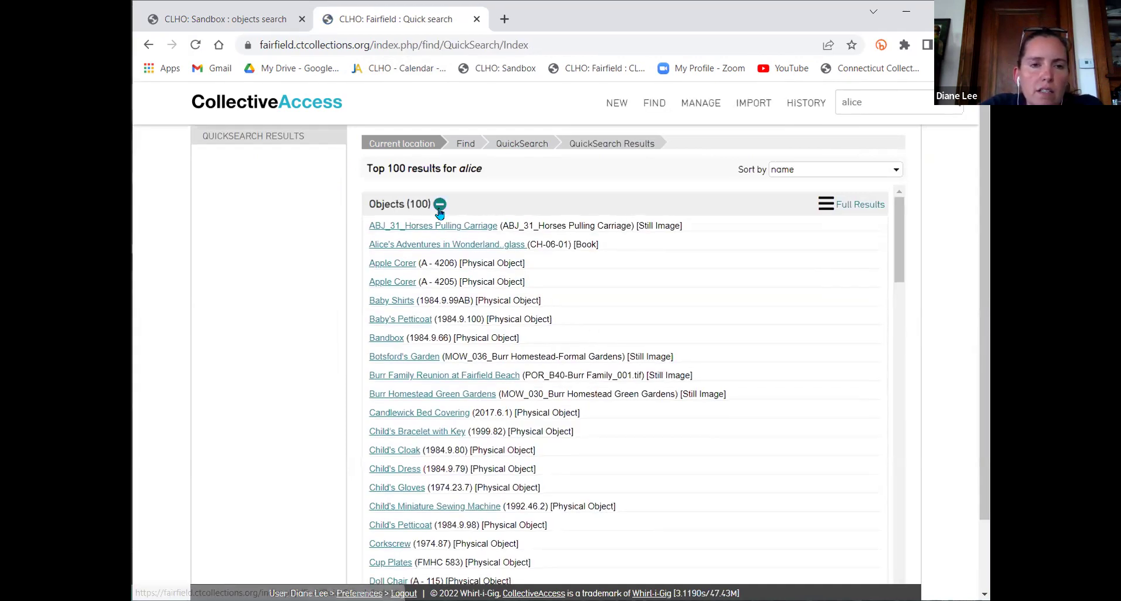
{"action": "left_click", "coordinate": [439, 205]}
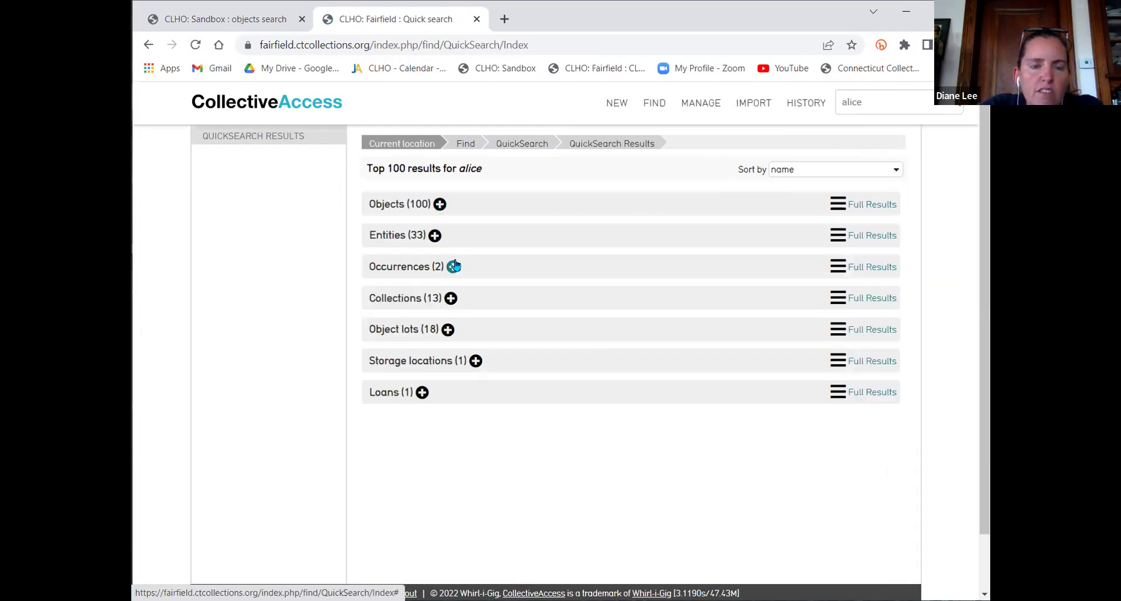
{"action": "left_click", "coordinate": [454, 266]}
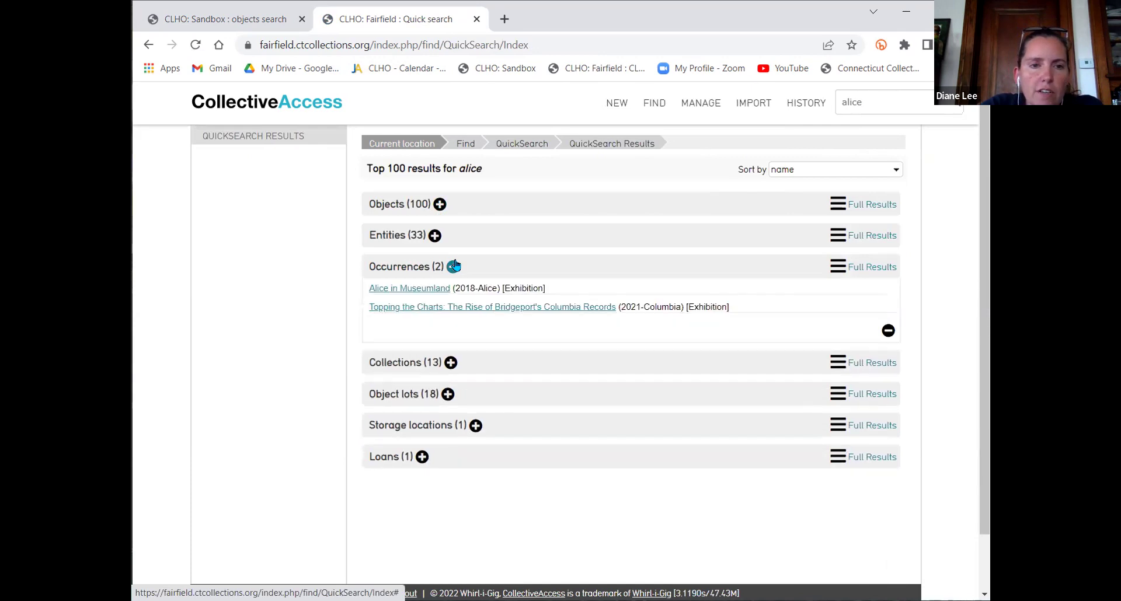
{"action": "left_click", "coordinate": [389, 288]}
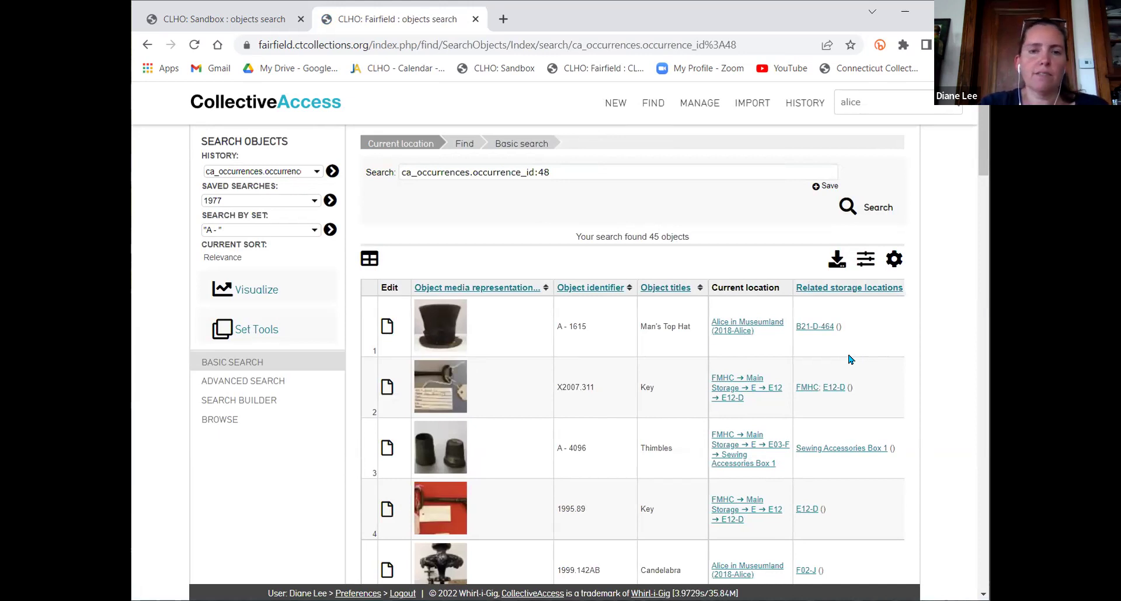
Download the exhibition's objects as Export (2).xlsx and open the file
{"action": "left_click", "coordinate": [838, 264]}
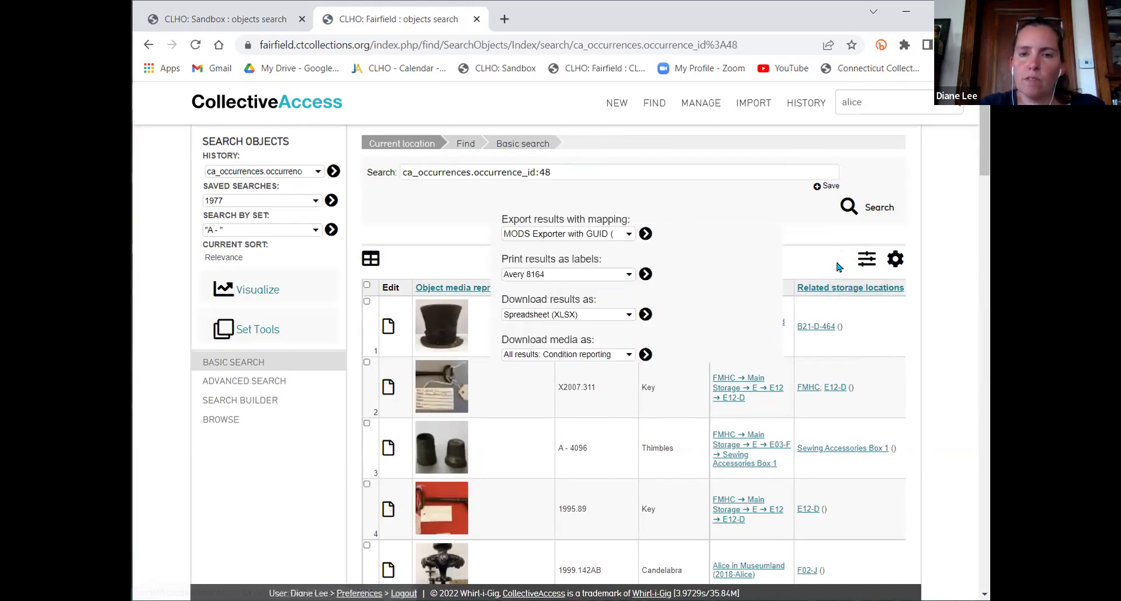
{"action": "left_click", "coordinate": [639, 318]}
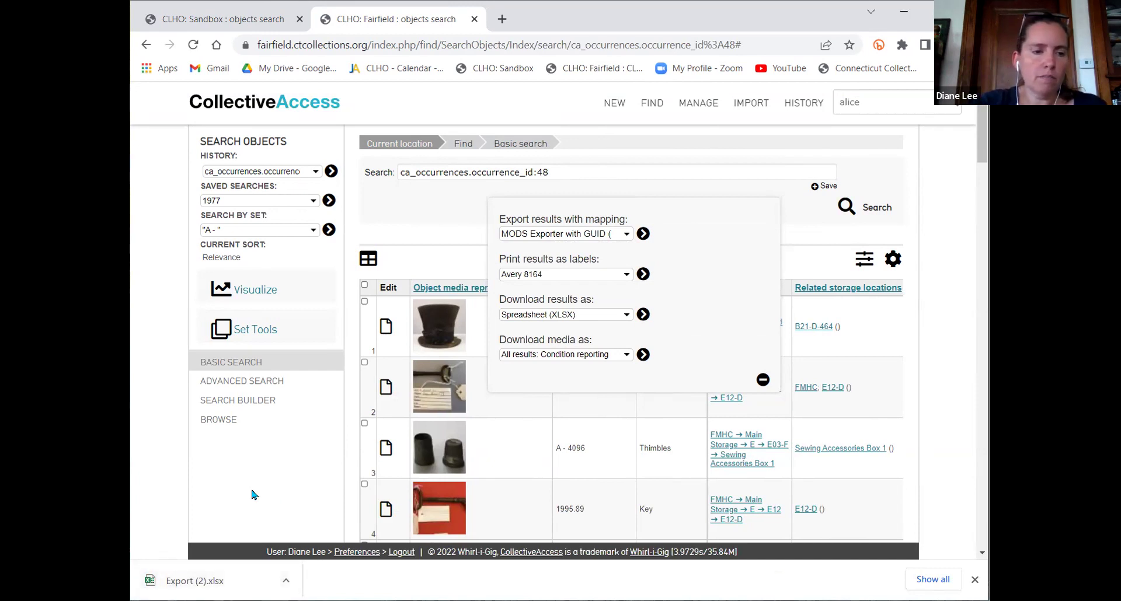
{"action": "left_click", "coordinate": [231, 581]}
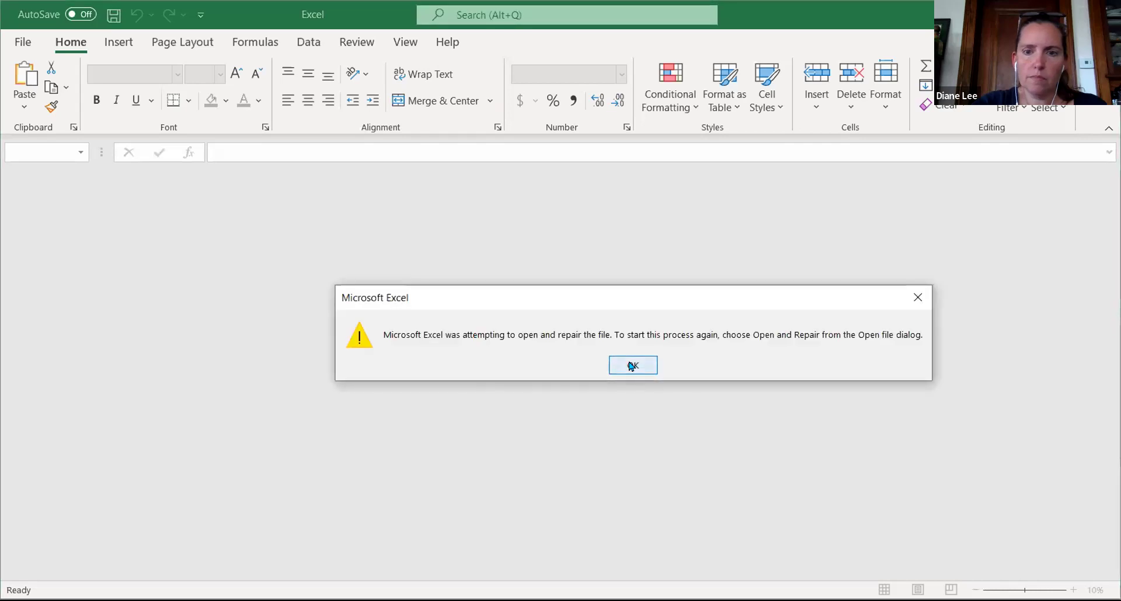
Dismiss Excel's open-and-repair warning for Export (2).xlsx
{"action": "left_click", "coordinate": [631, 366]}
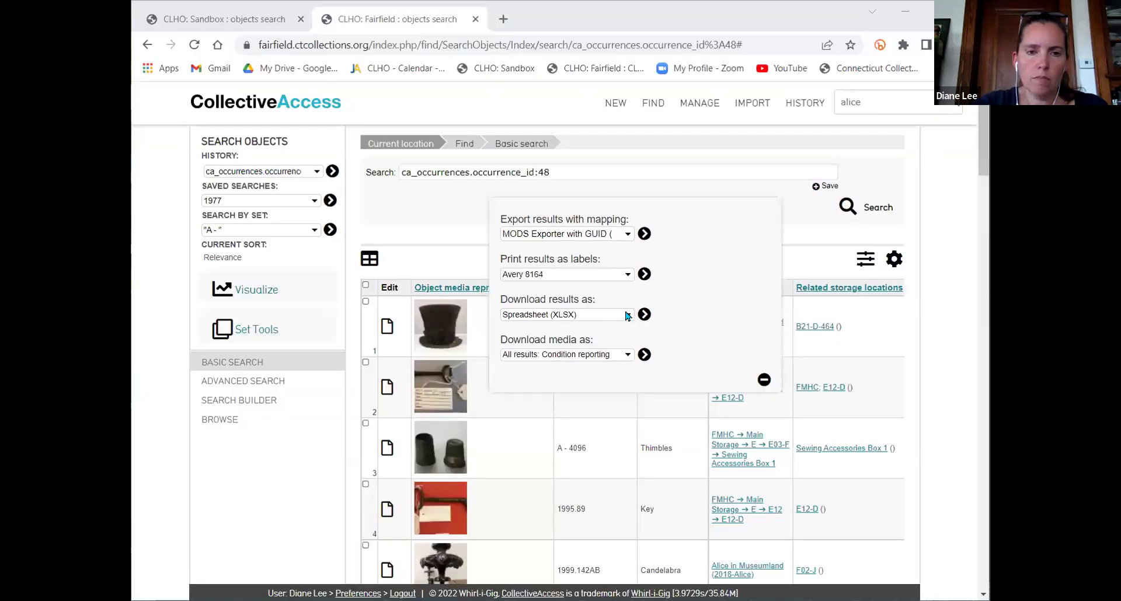
Re-download the object results as XLSX until Export (4).xlsx is saved
{"action": "left_click", "coordinate": [644, 315]}
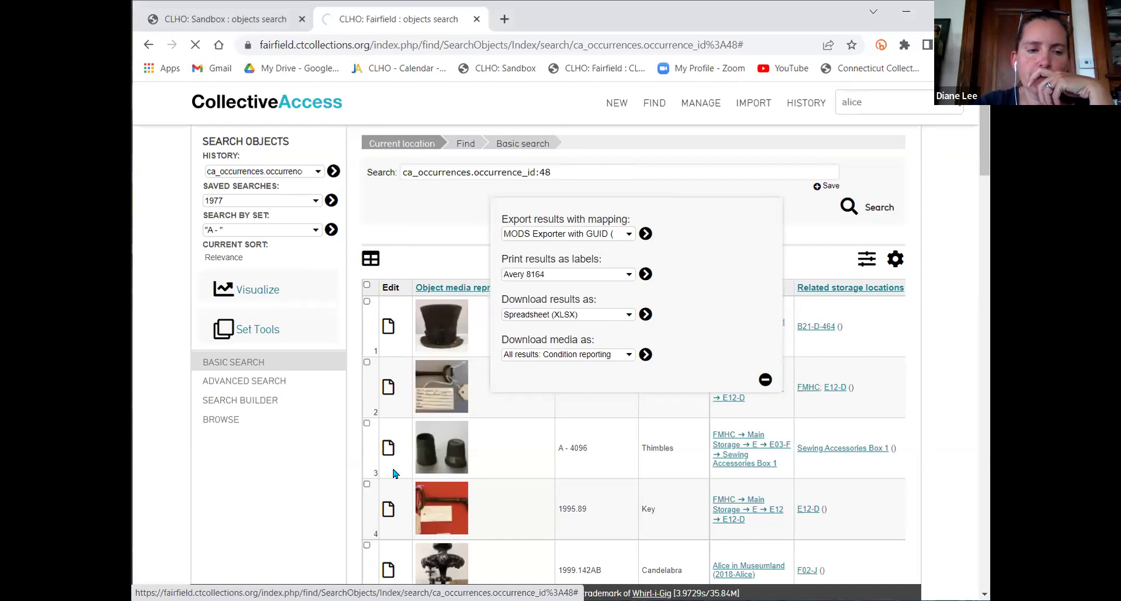
{"action": "left_click", "coordinate": [183, 583]}
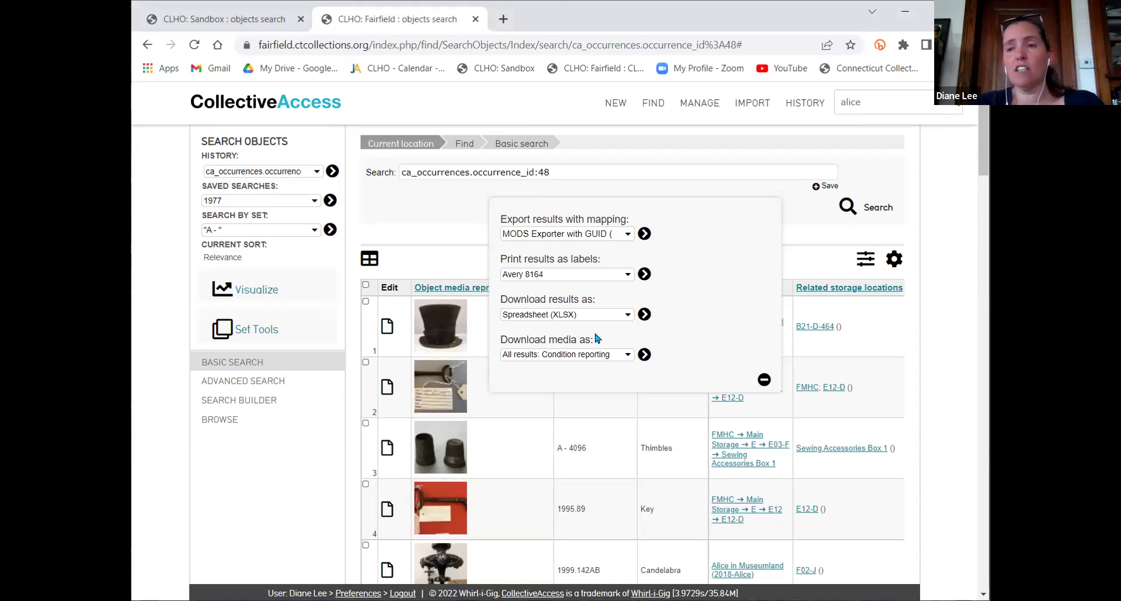
{"action": "left_click", "coordinate": [644, 315]}
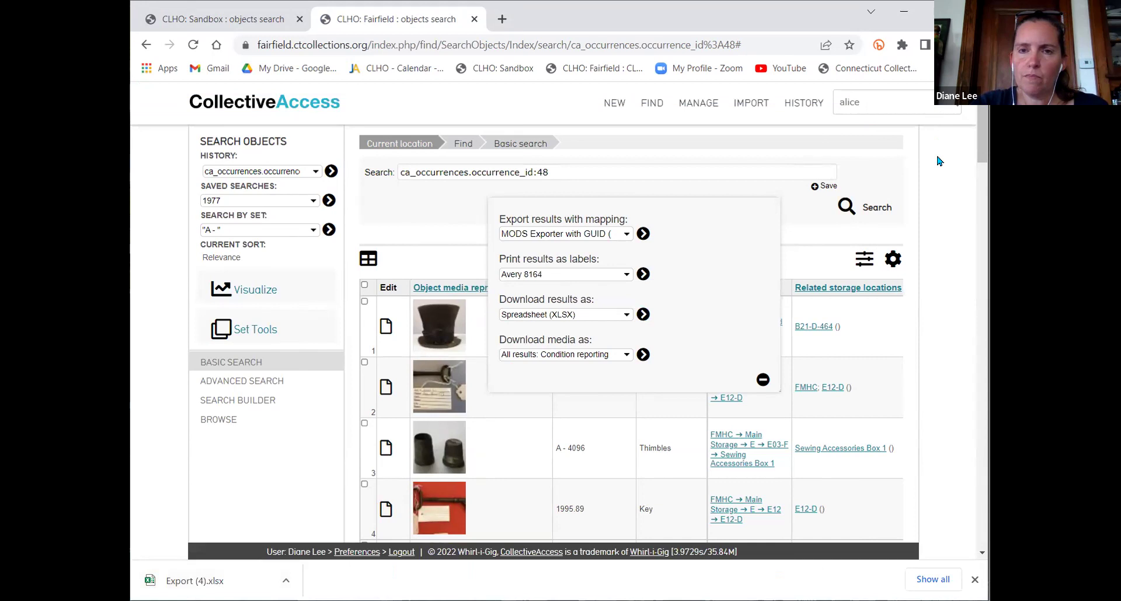
{"action": "left_click", "coordinate": [286, 581]}
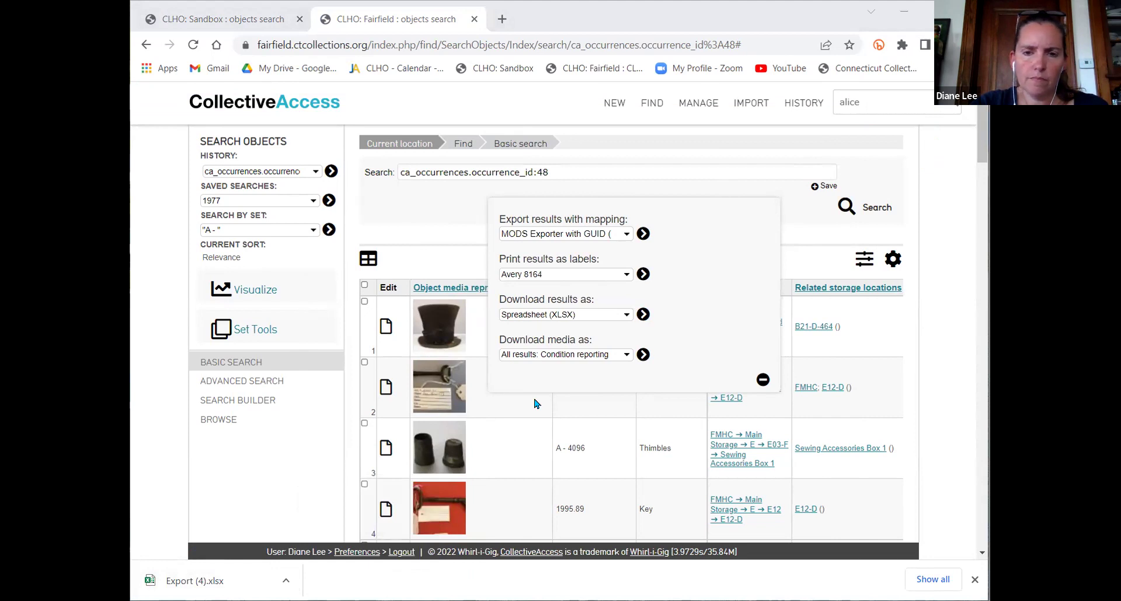
{"action": "left_click", "coordinate": [521, 355]}
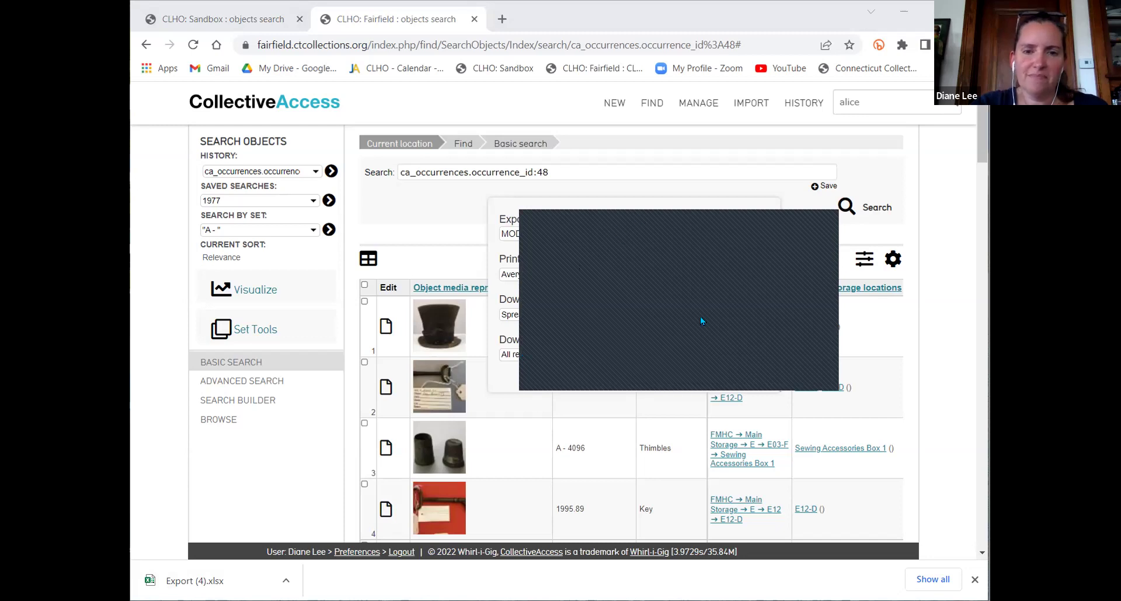
Close the covering dialog and narrow the Object identifier and Object titles columns
{"action": "left_click", "coordinate": [692, 349]}
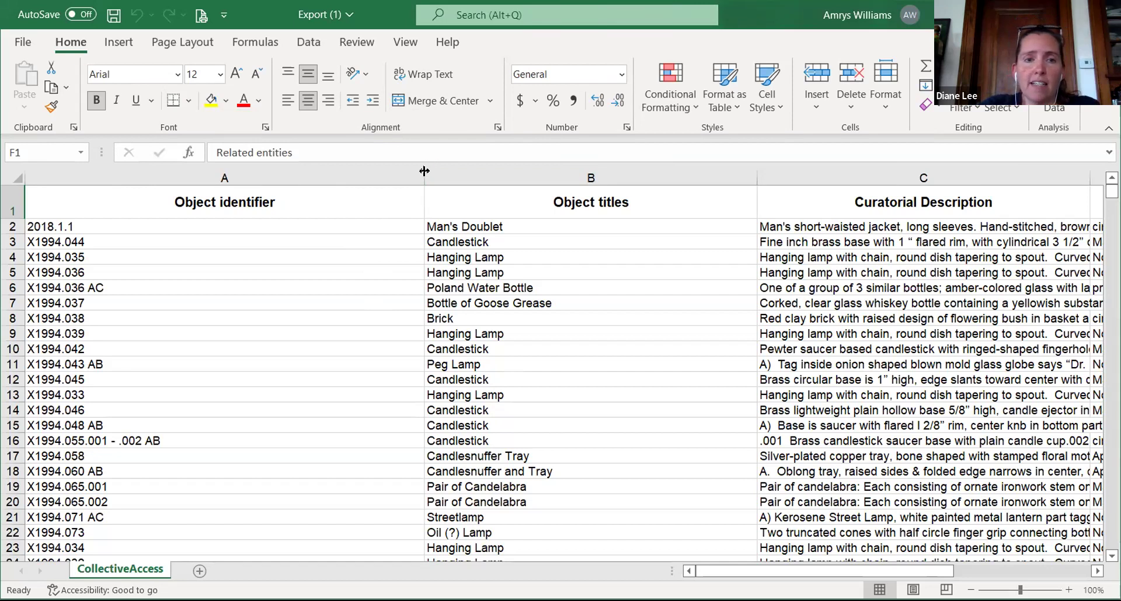
{"action": "left_click_drag", "start_coordinate": [424, 171], "coordinate": [181, 178]}
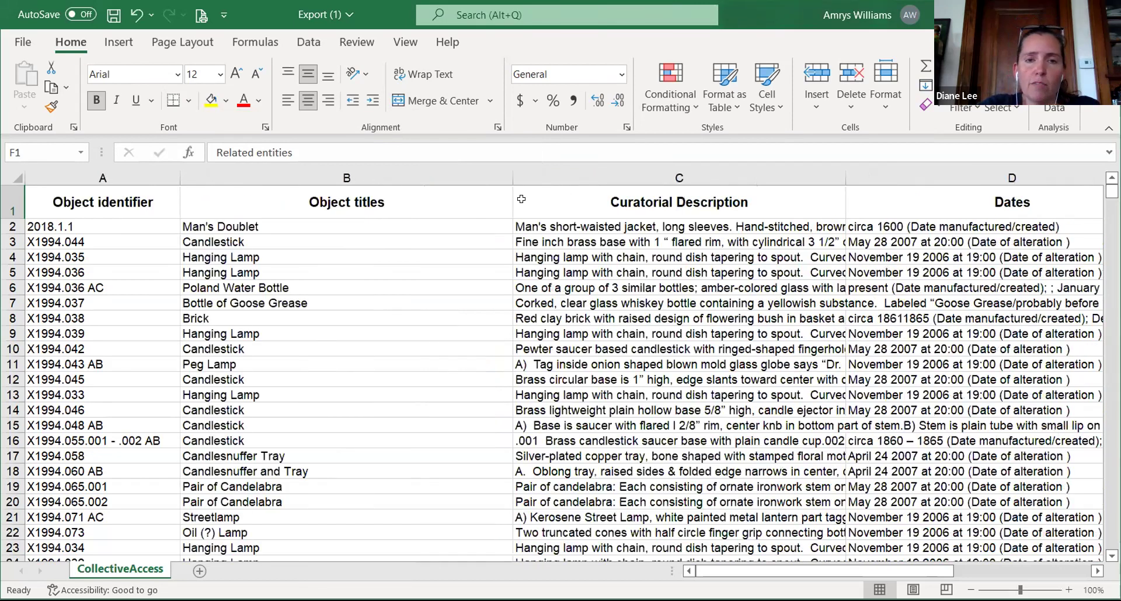
{"action": "left_click_drag", "start_coordinate": [512, 179], "coordinate": [358, 199]}
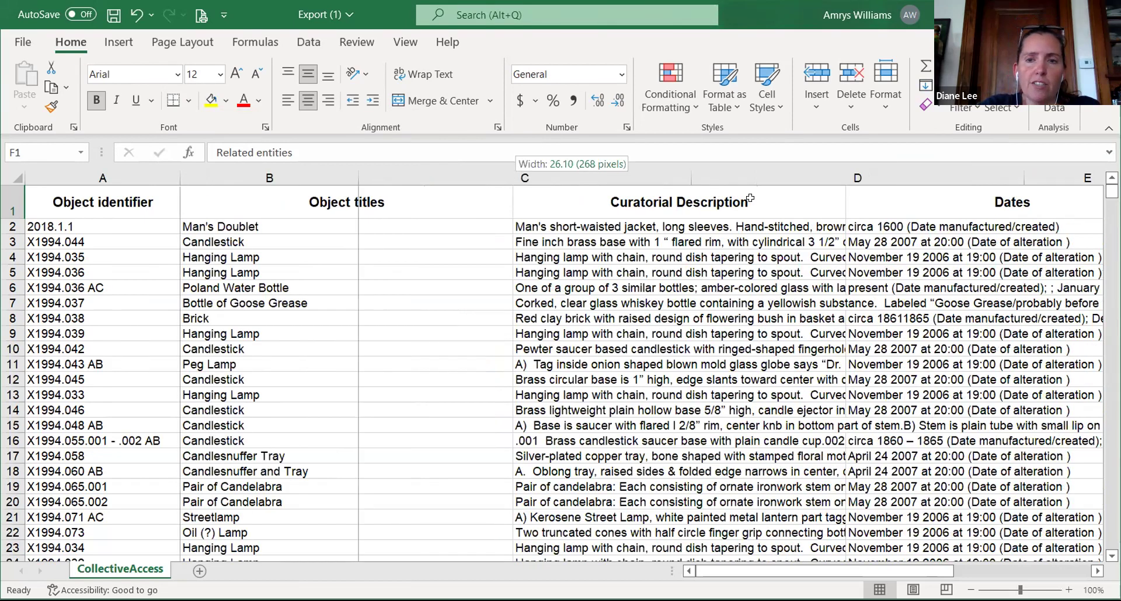
Hide column C, Curatorial Description, in the exported sheet
{"action": "left_click", "coordinate": [509, 172]}
{"action": "right_click", "coordinate": [511, 173]}
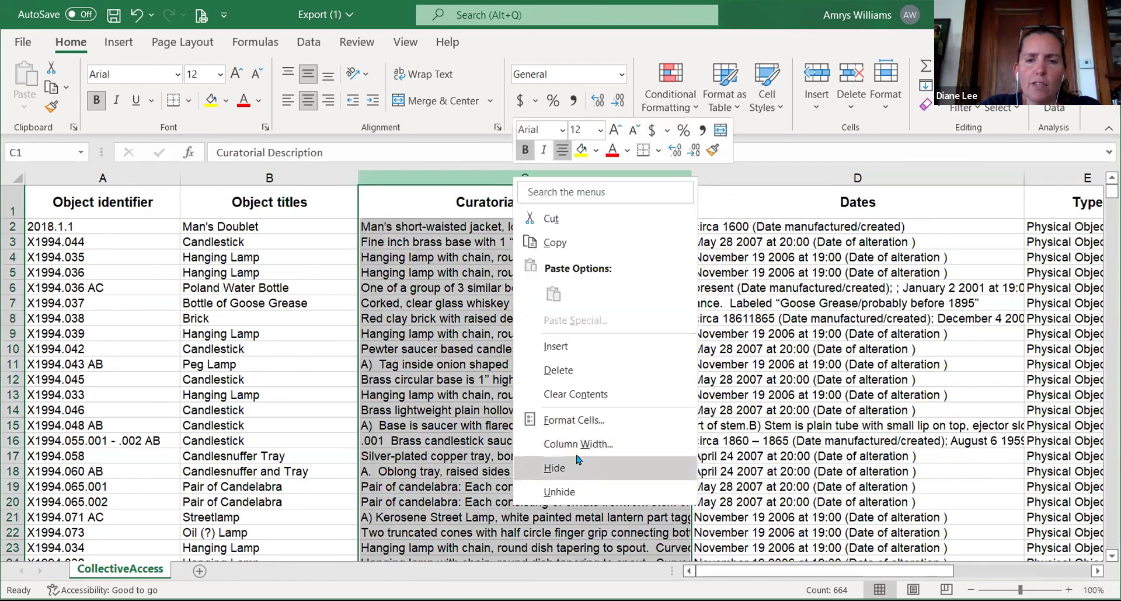
{"action": "left_click", "coordinate": [566, 469]}
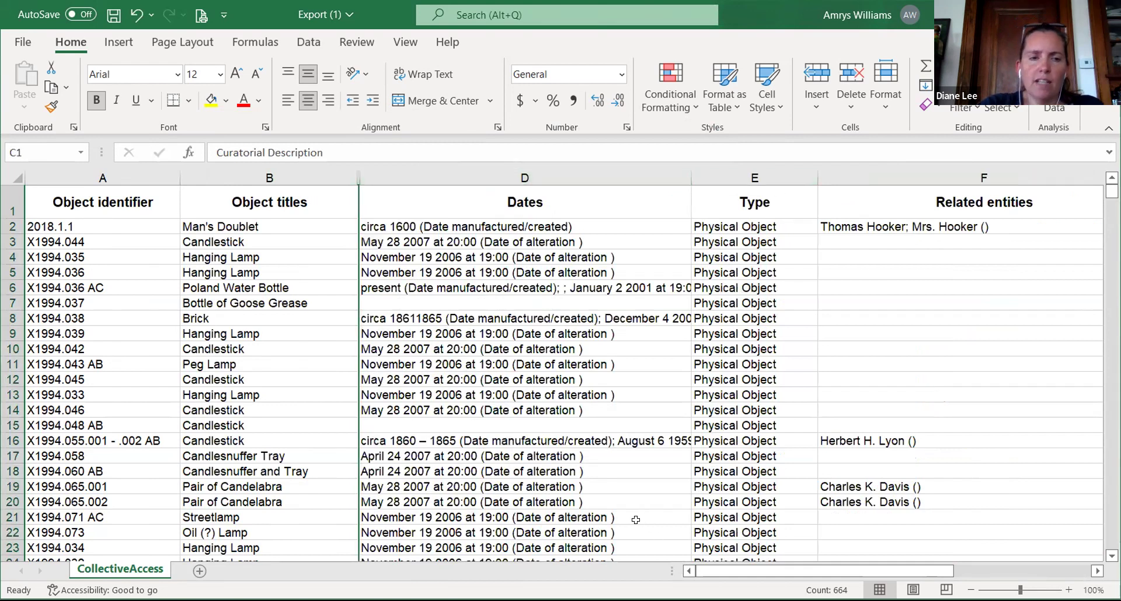
{"action": "scroll", "coordinate": [563, 468], "scroll_direction": "right", "scroll_amount": 5}
{"action": "scroll", "coordinate": [563, 468], "scroll_direction": "left", "scroll_amount": 2}
{"action": "scroll", "coordinate": [564, 468], "scroll_direction": "left", "scroll_amount": 1}
{"action": "scroll", "coordinate": [564, 468], "scroll_direction": "left", "scroll_amount": 2}
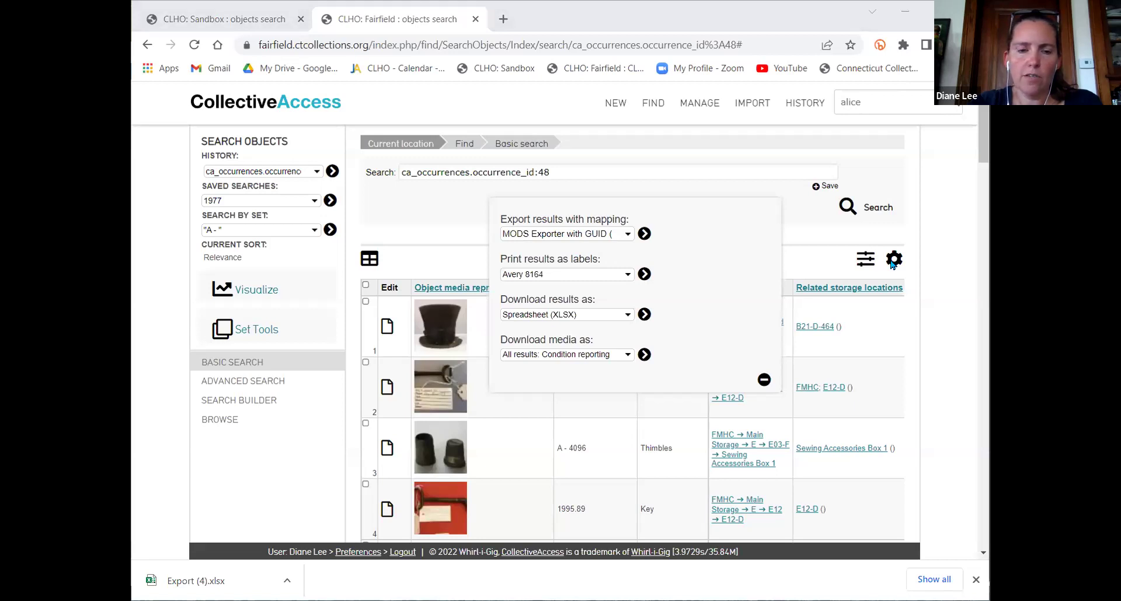
Show the list of Download results as formats in the export panel
{"action": "left_click", "coordinate": [604, 315]}
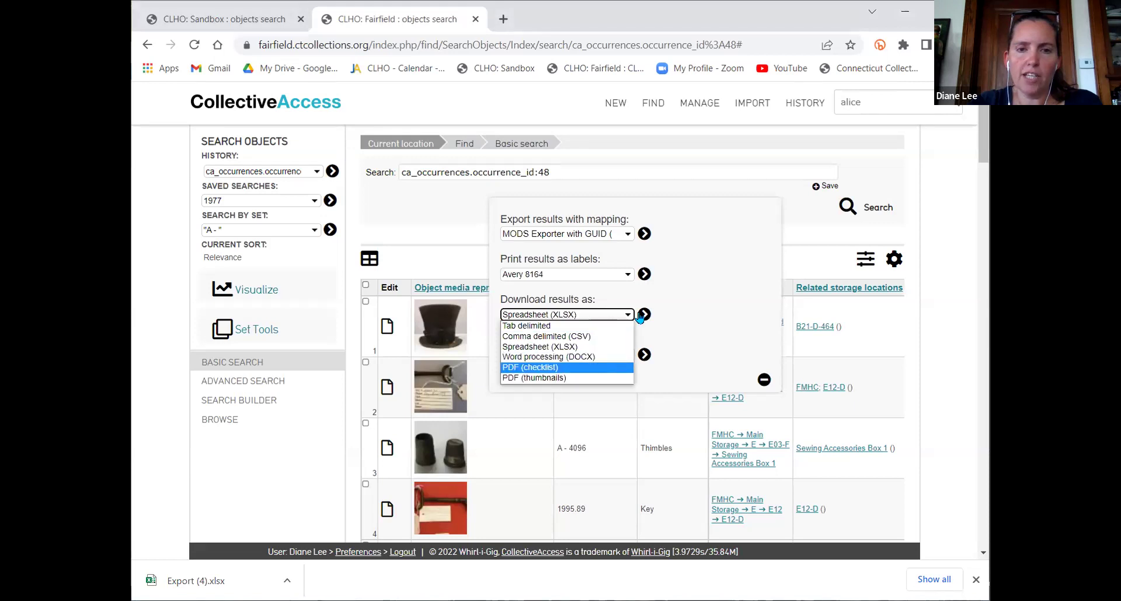
Download the results as PDF (checklist) and open export_results (1).pdf
{"action": "left_click", "coordinate": [561, 367]}
{"action": "left_click", "coordinate": [644, 315]}
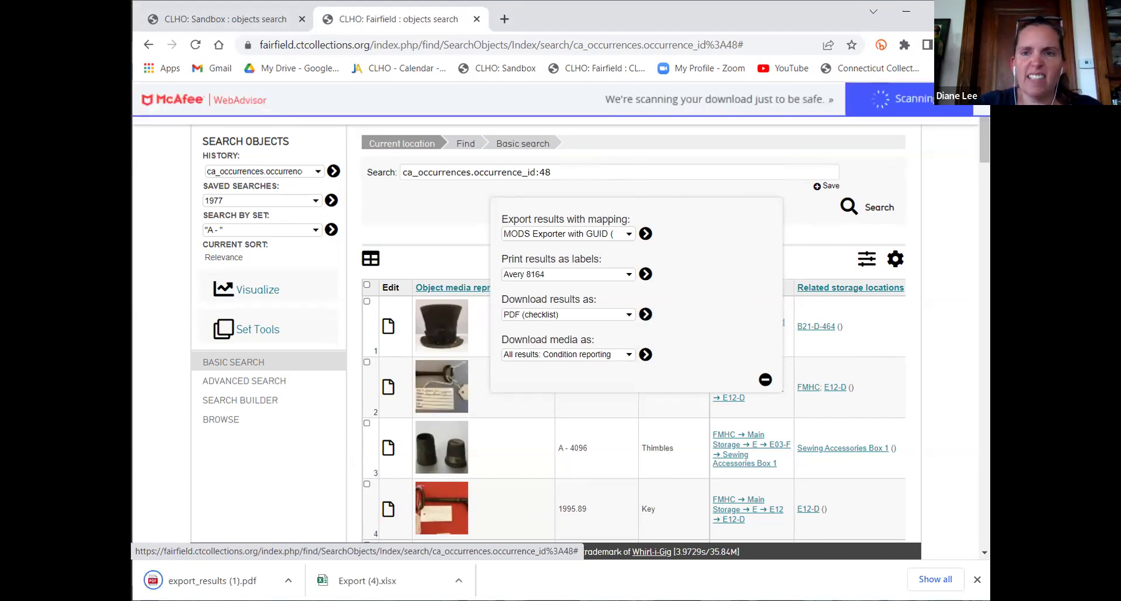
{"action": "left_click", "coordinate": [207, 581]}
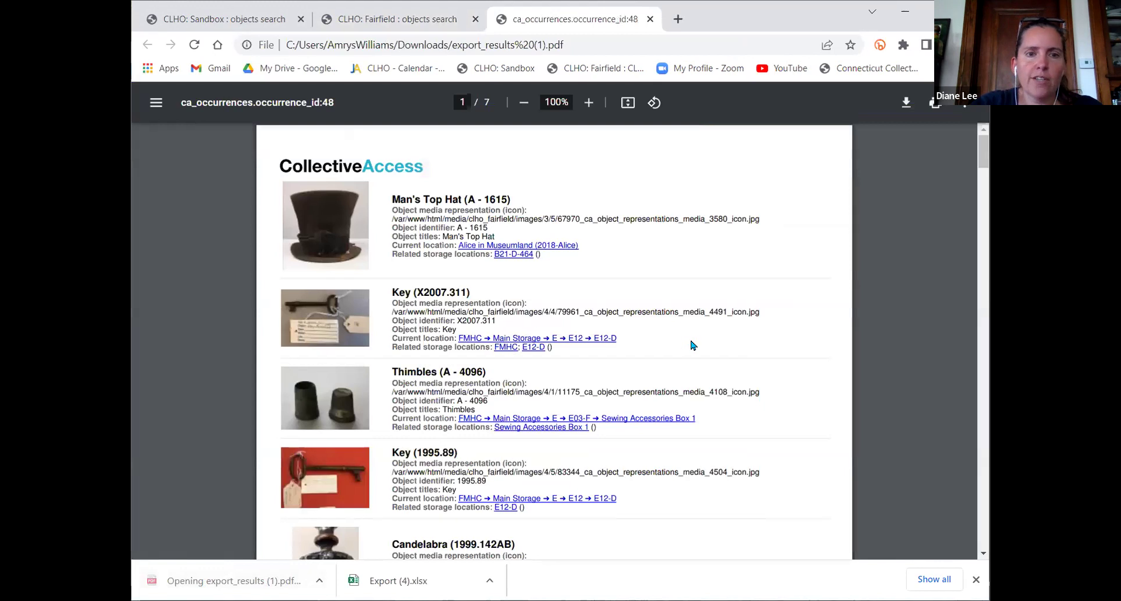
Scroll through the 7-page PDF checklist of objects with their images, identifiers, titles and locations
{"action": "scroll", "coordinate": [692, 338], "scroll_direction": "down", "scroll_amount": 7}
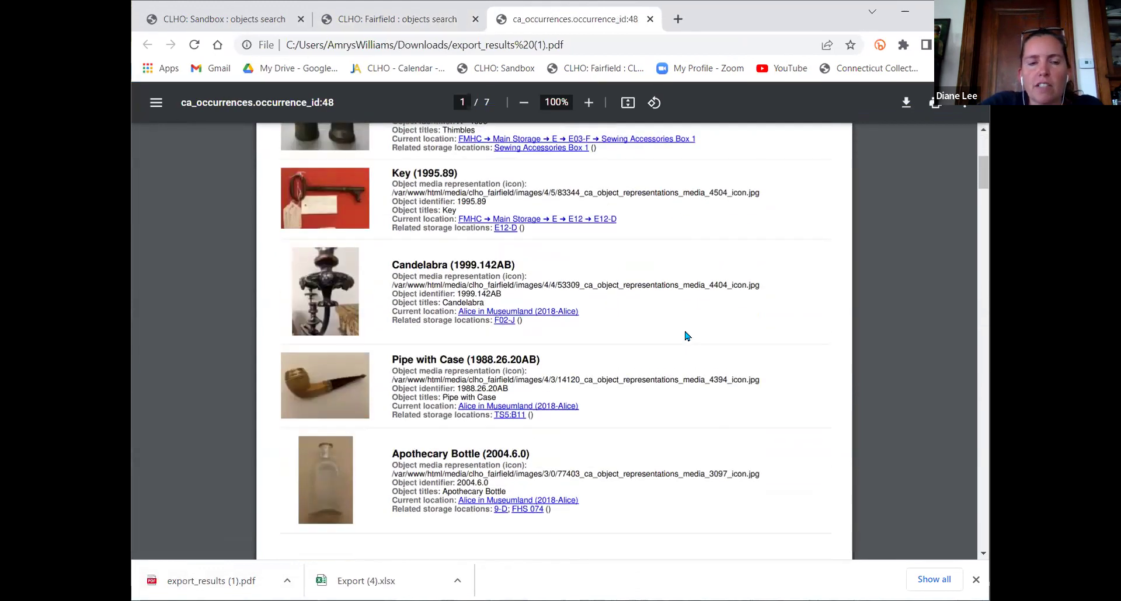
{"action": "scroll", "coordinate": [682, 282], "scroll_direction": "down", "scroll_amount": 5}
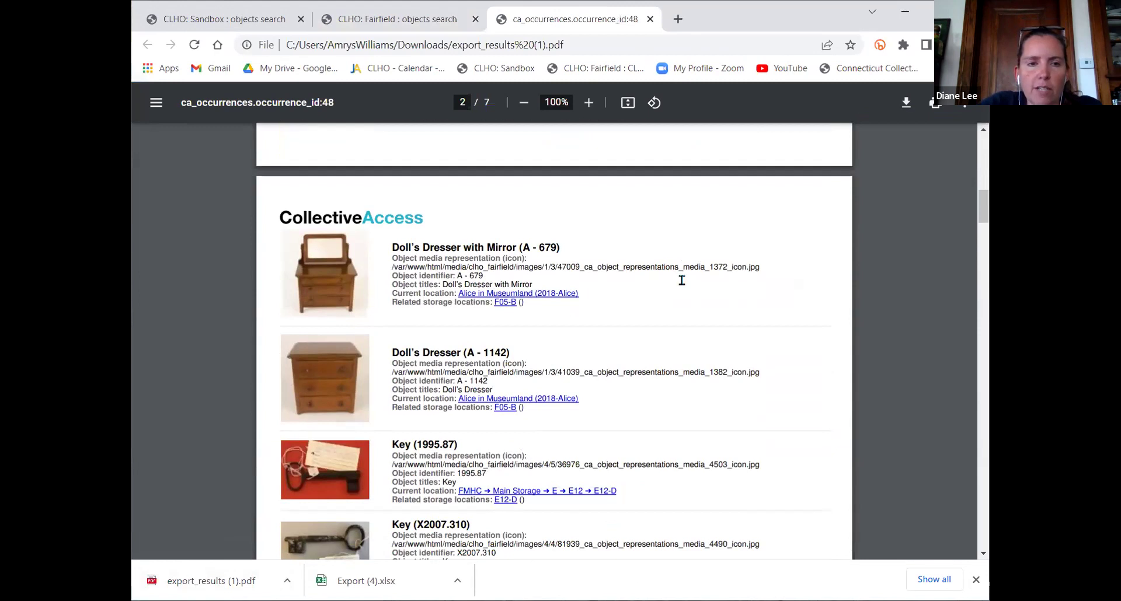
{"action": "scroll", "coordinate": [682, 280], "scroll_direction": "down", "scroll_amount": 4}
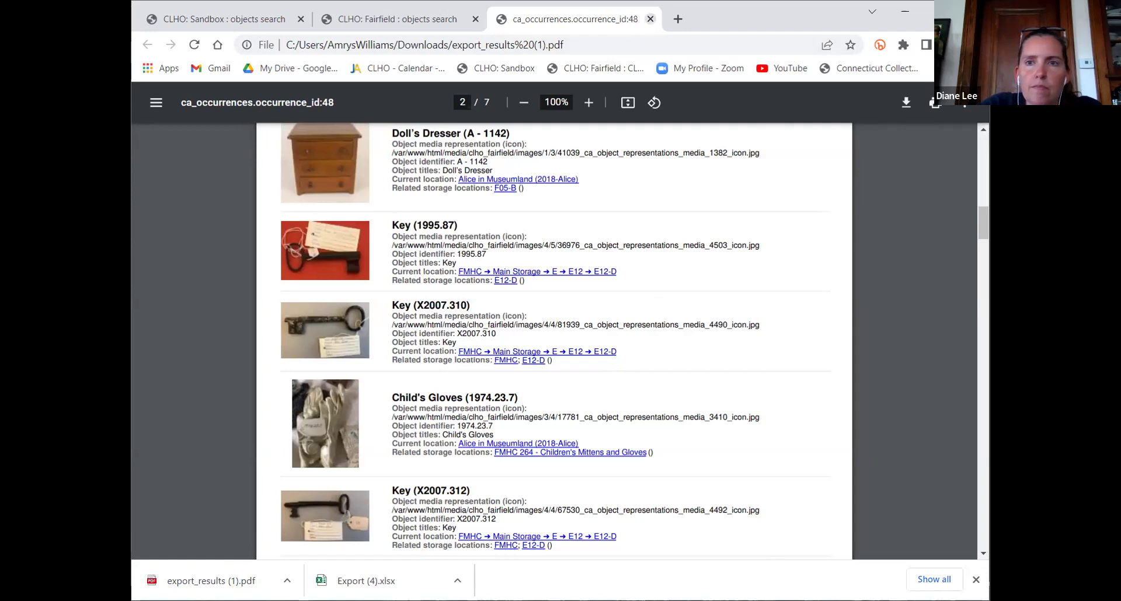
Close the PDF, export panel and downloads bar, then switch to the Sandbox site's 759-object search
{"action": "left_click", "coordinate": [649, 20]}
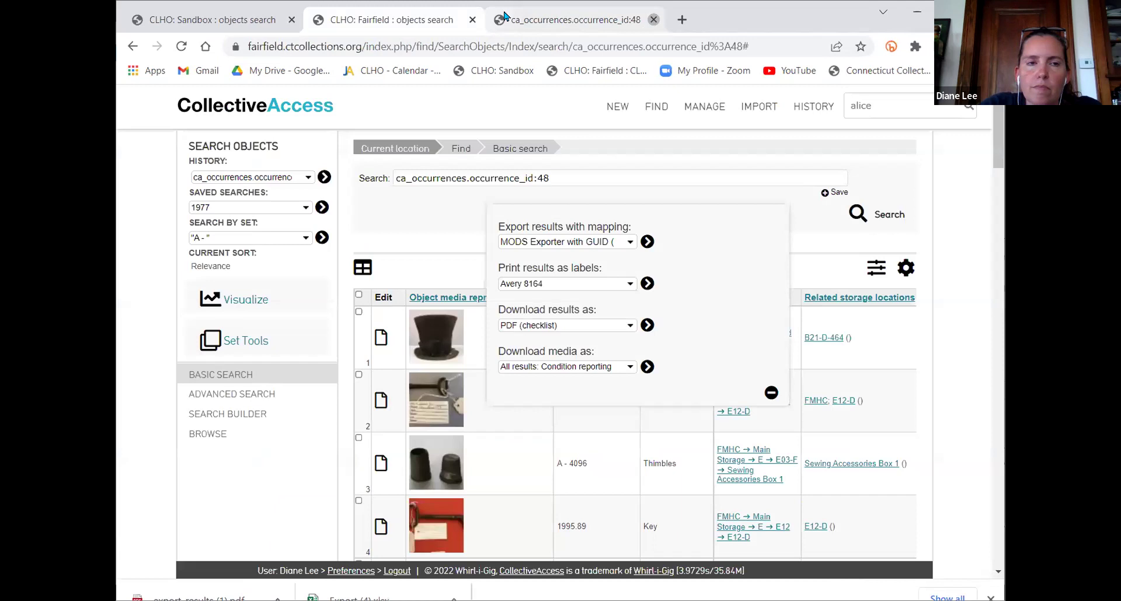
{"action": "left_click", "coordinate": [771, 393]}
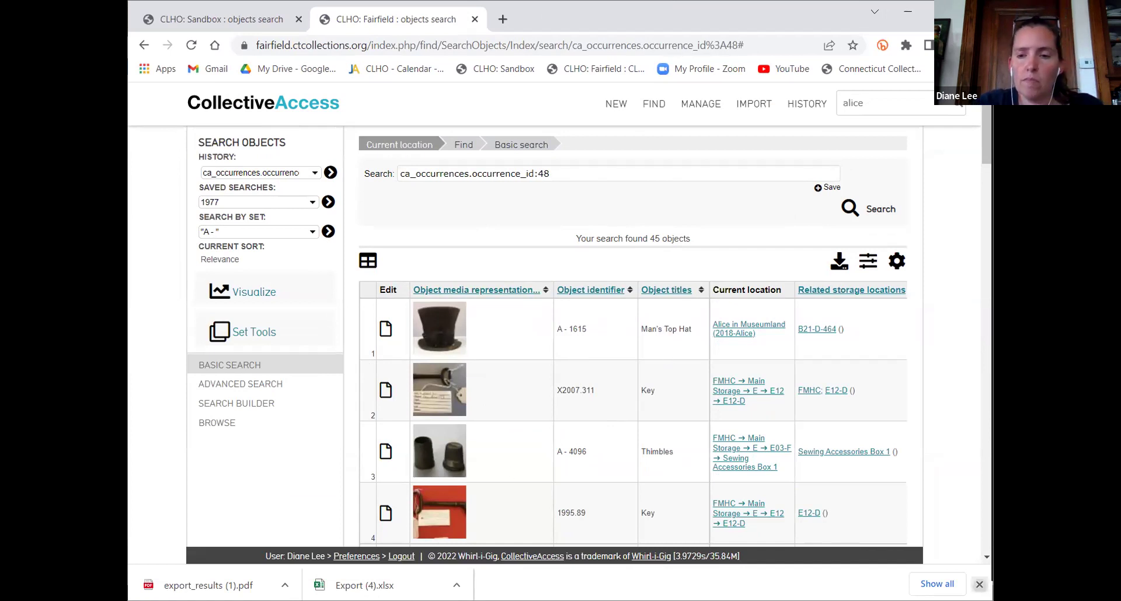
{"action": "left_click", "coordinate": [979, 585]}
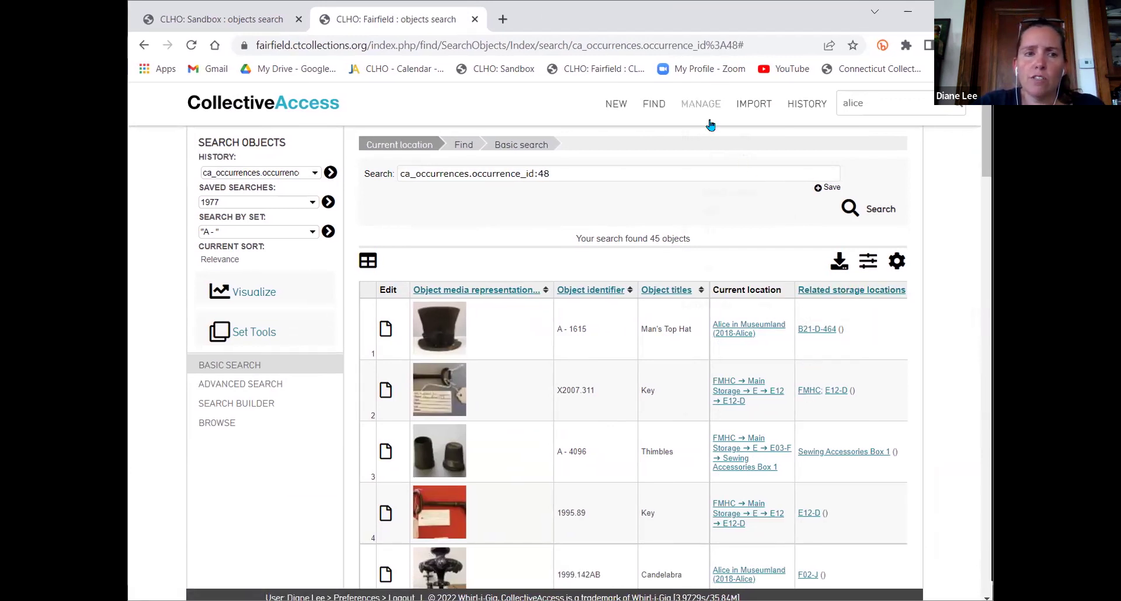
{"action": "left_click", "coordinate": [280, 102]}
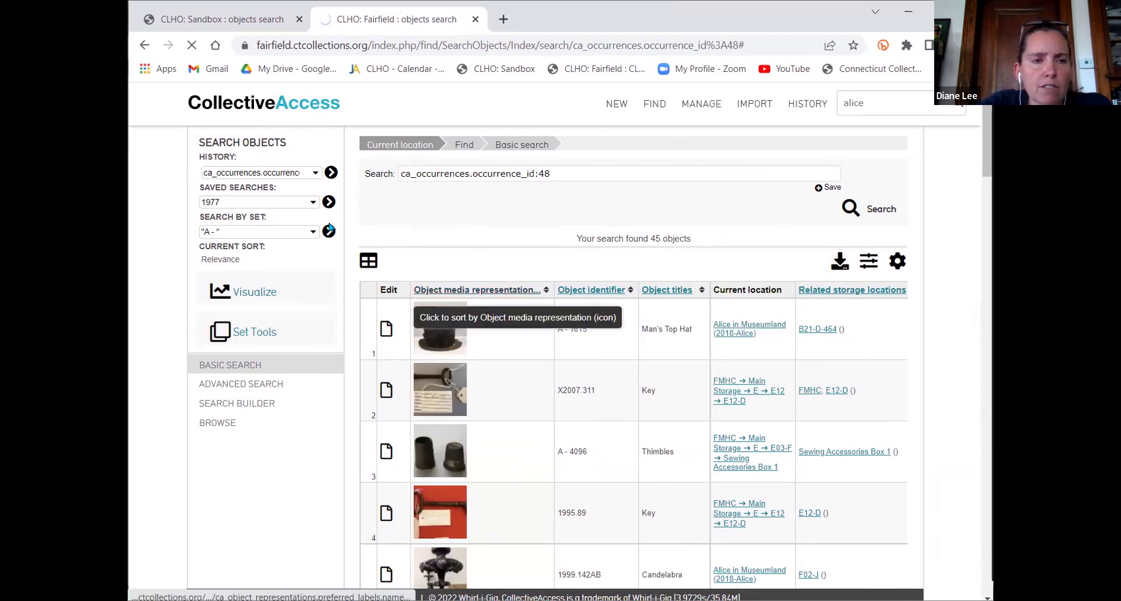
{"action": "left_click", "coordinate": [200, 20]}
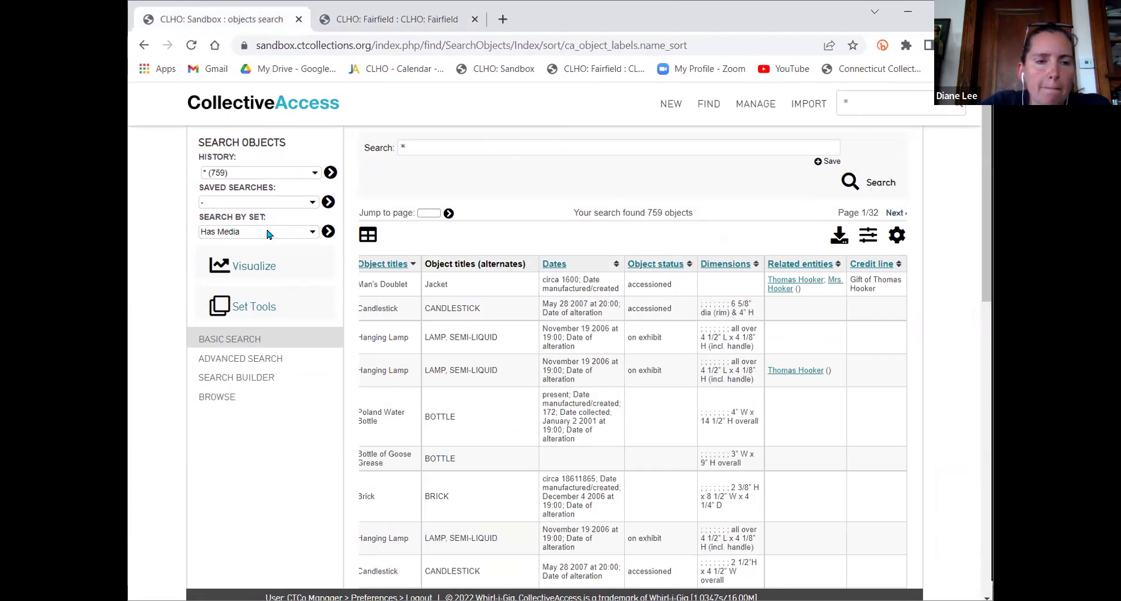
List all 186 entities from the Sandbox site's dashboard
{"action": "left_click", "coordinate": [258, 97]}
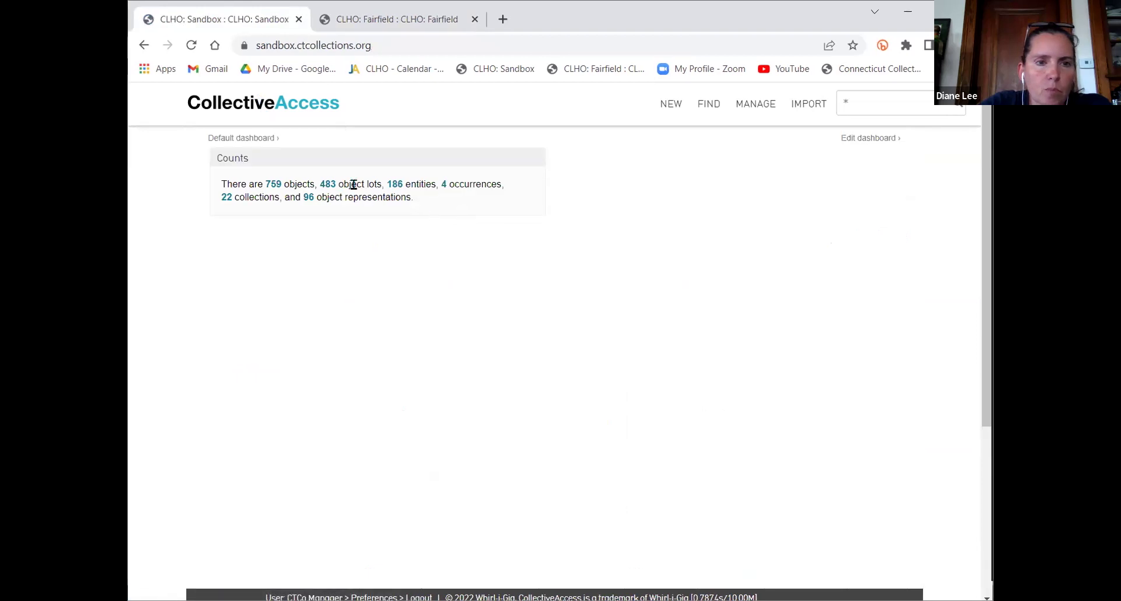
{"action": "left_click", "coordinate": [393, 184]}
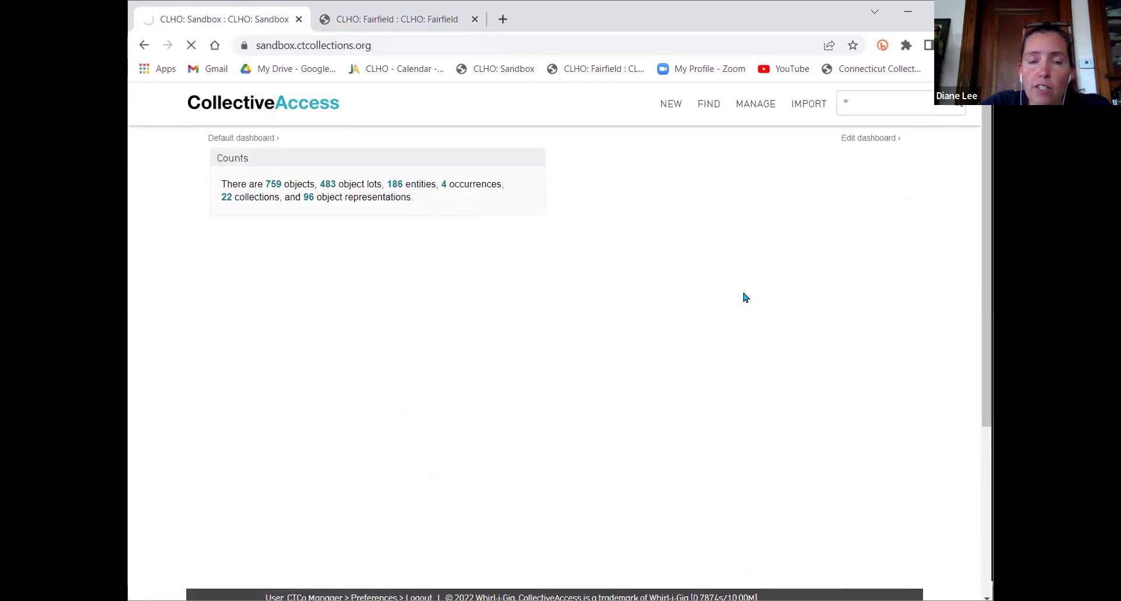
{"action": "scroll", "coordinate": [716, 416], "scroll_direction": "down", "scroll_amount": 3}
{"action": "scroll", "coordinate": [715, 416], "scroll_direction": "up", "scroll_amount": 3}
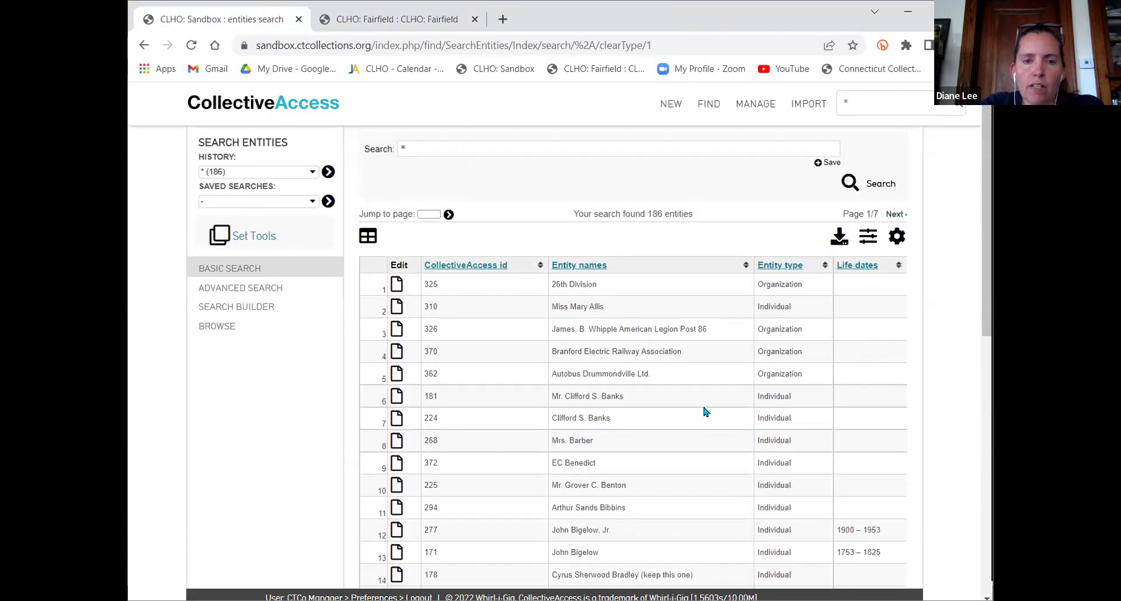
{"action": "scroll", "coordinate": [707, 414], "scroll_direction": "down", "scroll_amount": 1}
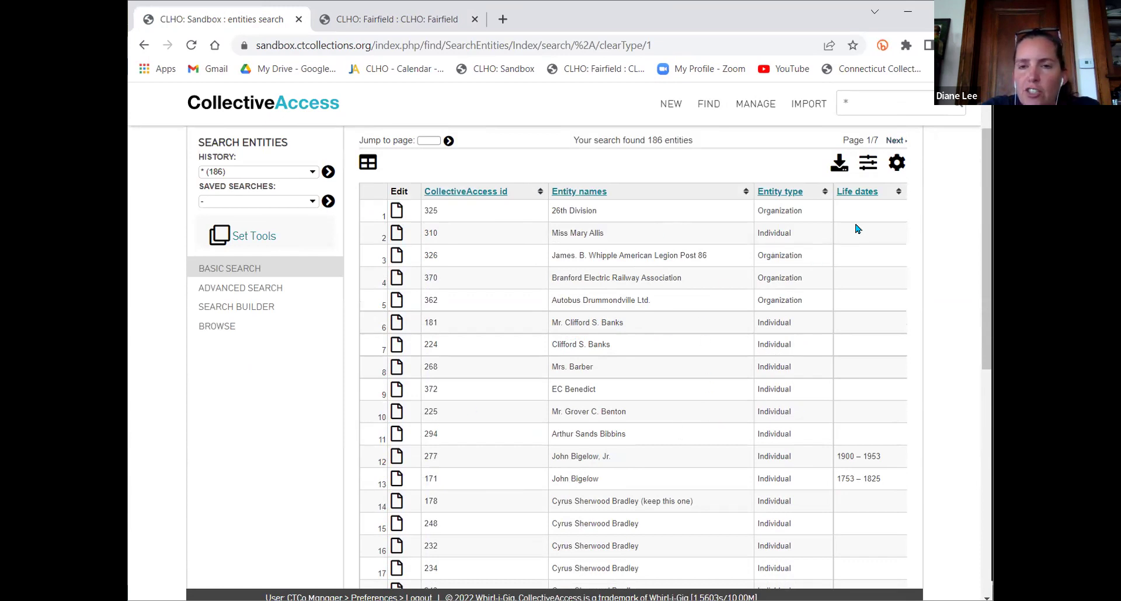
Keep Test Entity as the entity results display, then go to My displays
{"action": "left_click", "coordinate": [899, 168]}
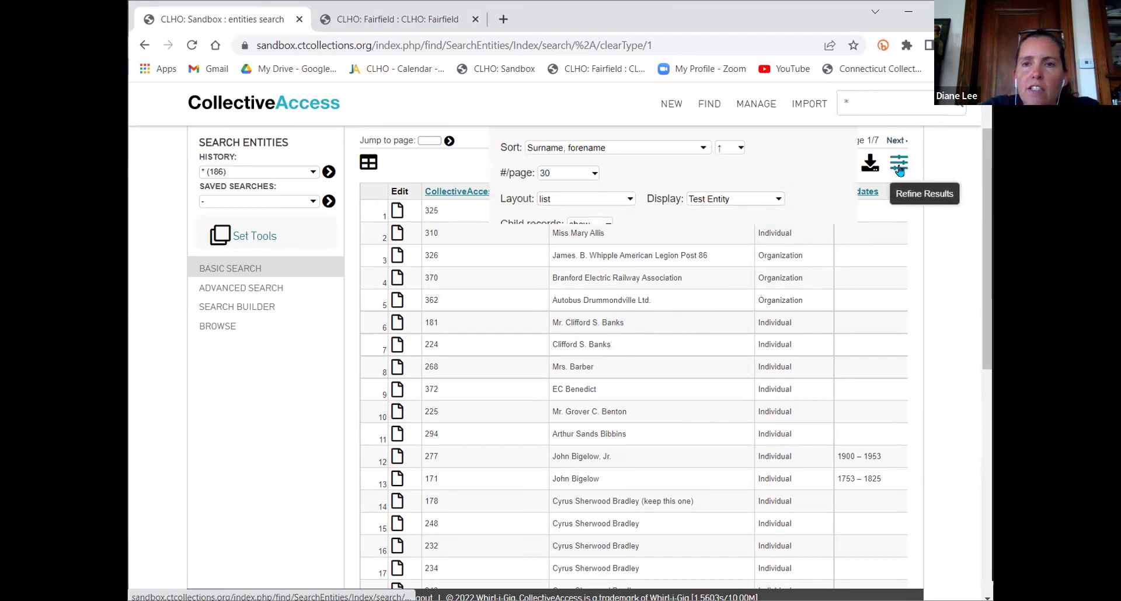
{"action": "left_click", "coordinate": [755, 199]}
{"action": "left_click", "coordinate": [757, 208]}
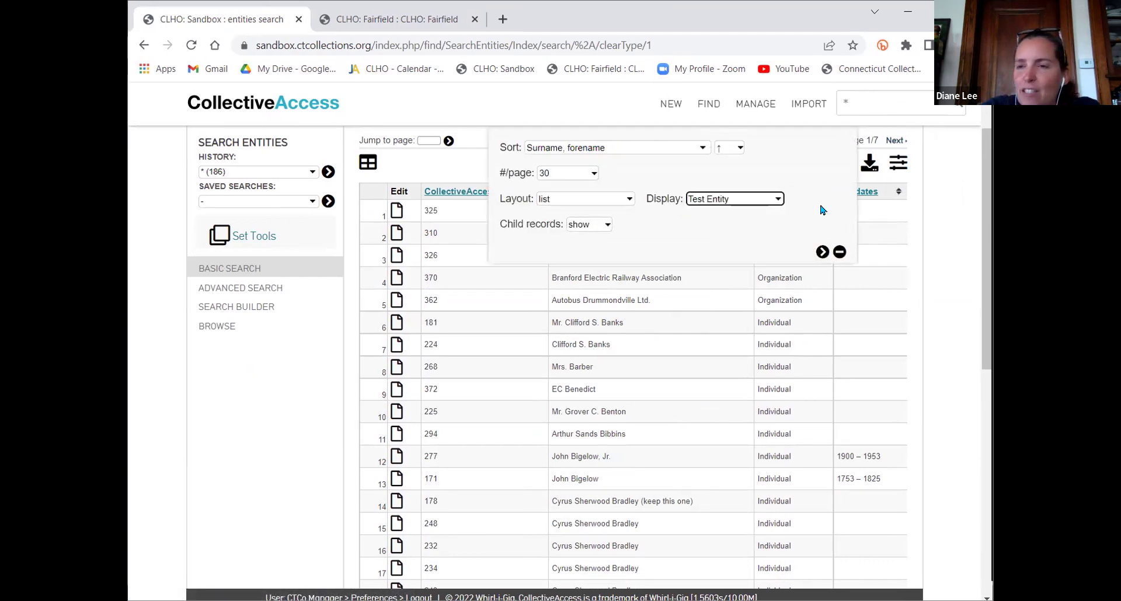
{"action": "left_click", "coordinate": [839, 252]}
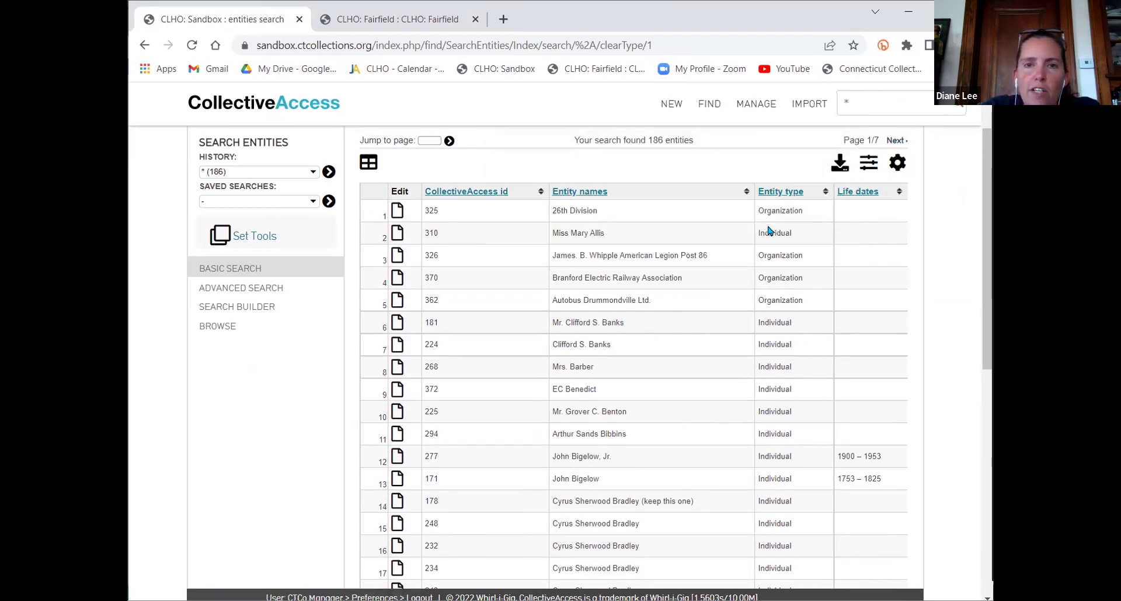
{"action": "mouse_move", "coordinate": [756, 107]}
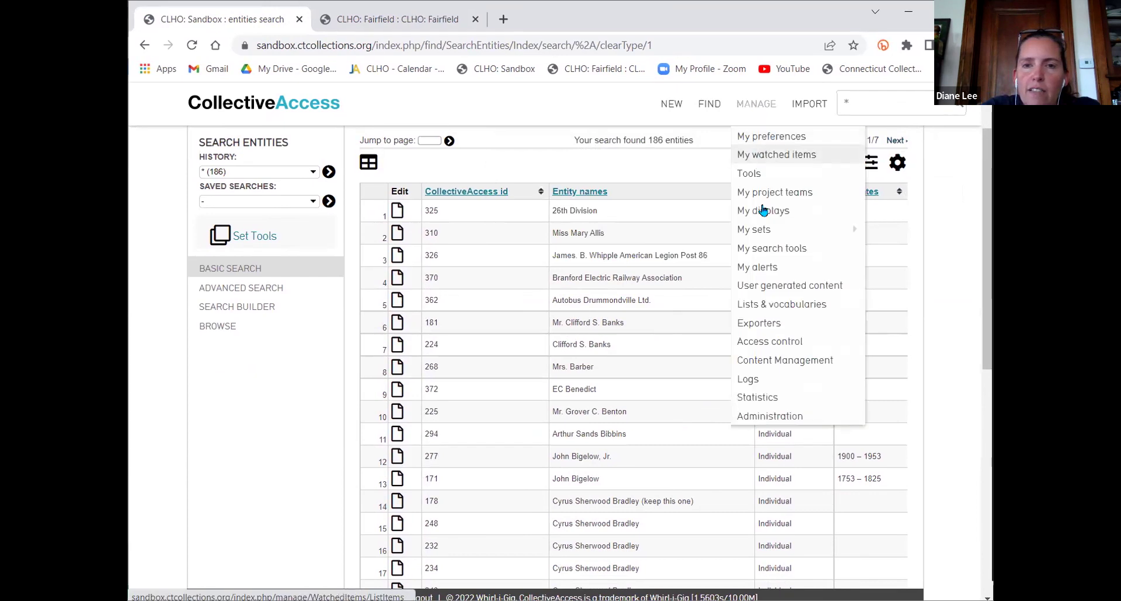
{"action": "left_click", "coordinate": [763, 211]}
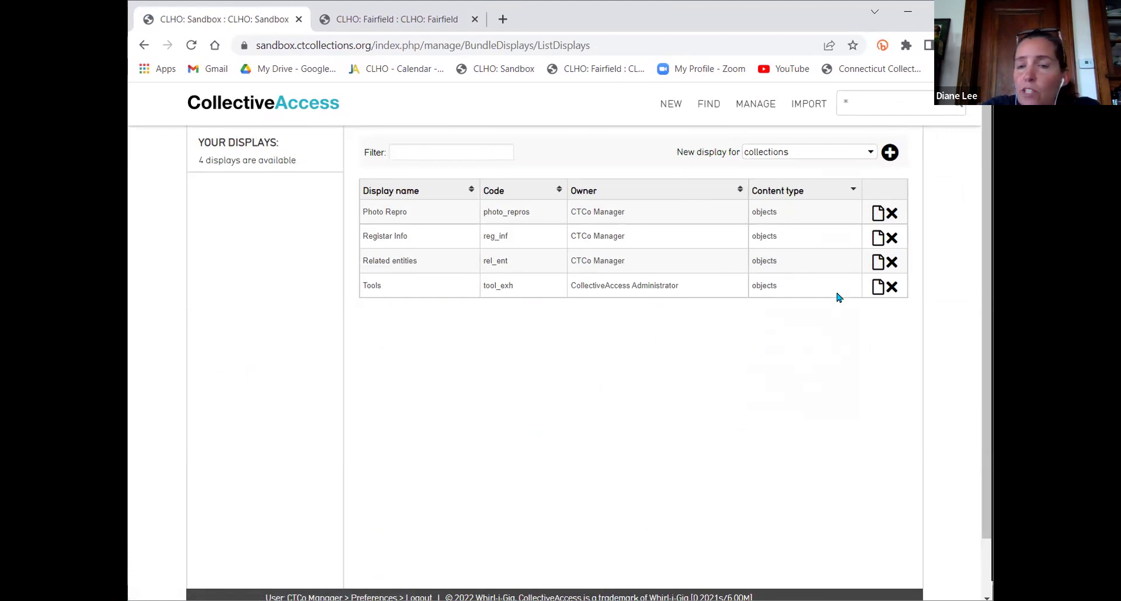
Start a new display for entities
{"action": "left_click", "coordinate": [758, 155]}
{"action": "left_click", "coordinate": [783, 178]}
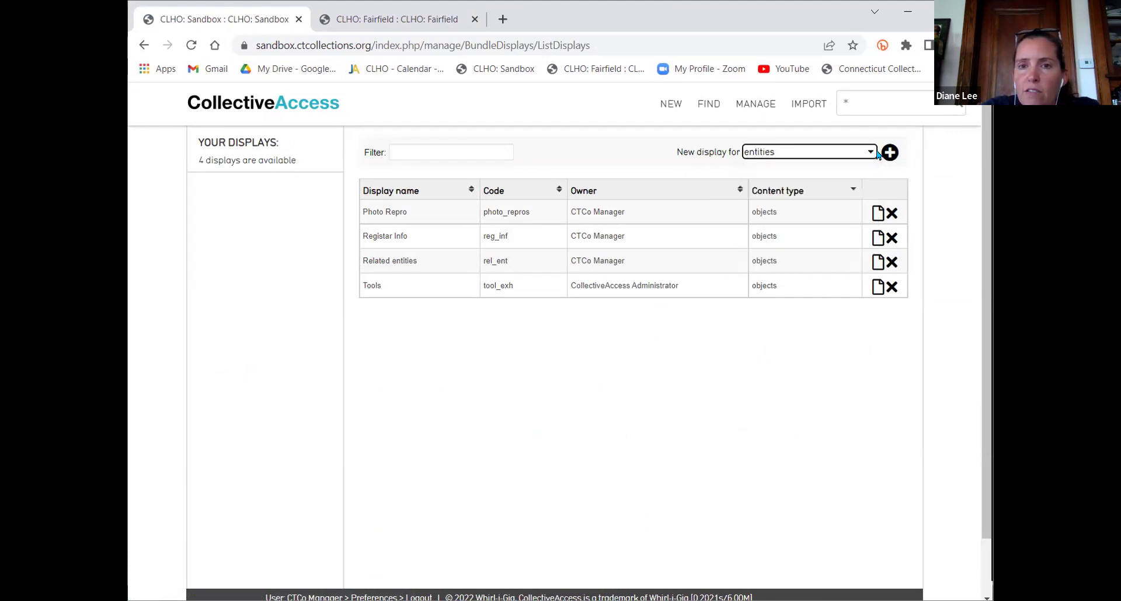
{"action": "left_click", "coordinate": [890, 153]}
Name the display 'First - Last Name Sort' with code name_sort
{"action": "left_click", "coordinate": [558, 245]}
{"action": "type", "text": "First,"}
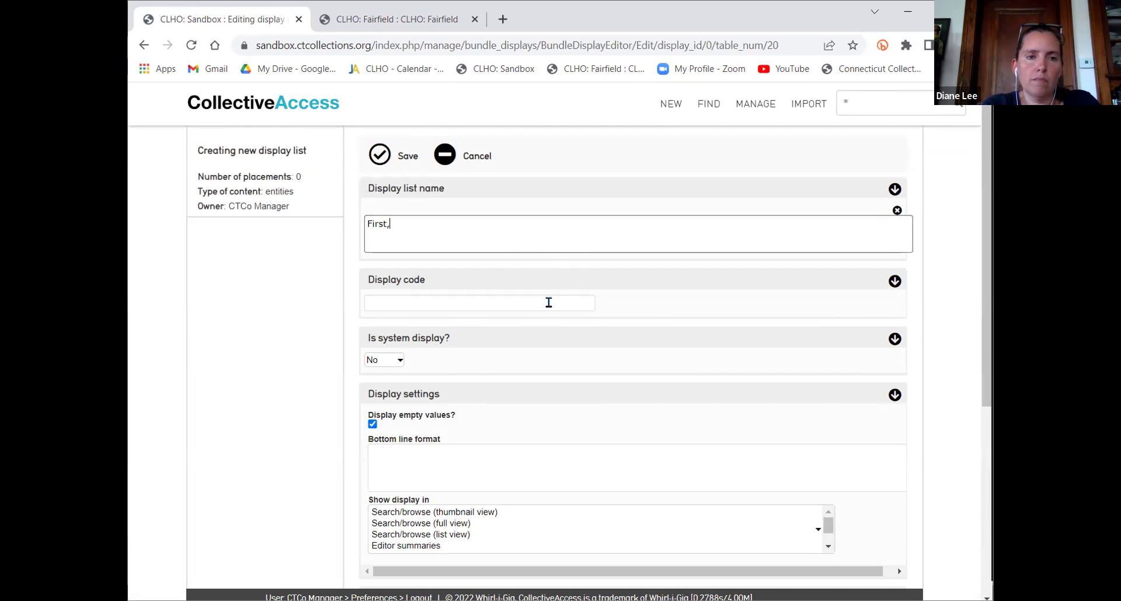
{"action": "key", "text": "BackSpace"}
{"action": "type", "text": "- Last"}
{"action": "type", "text": "Nam"}
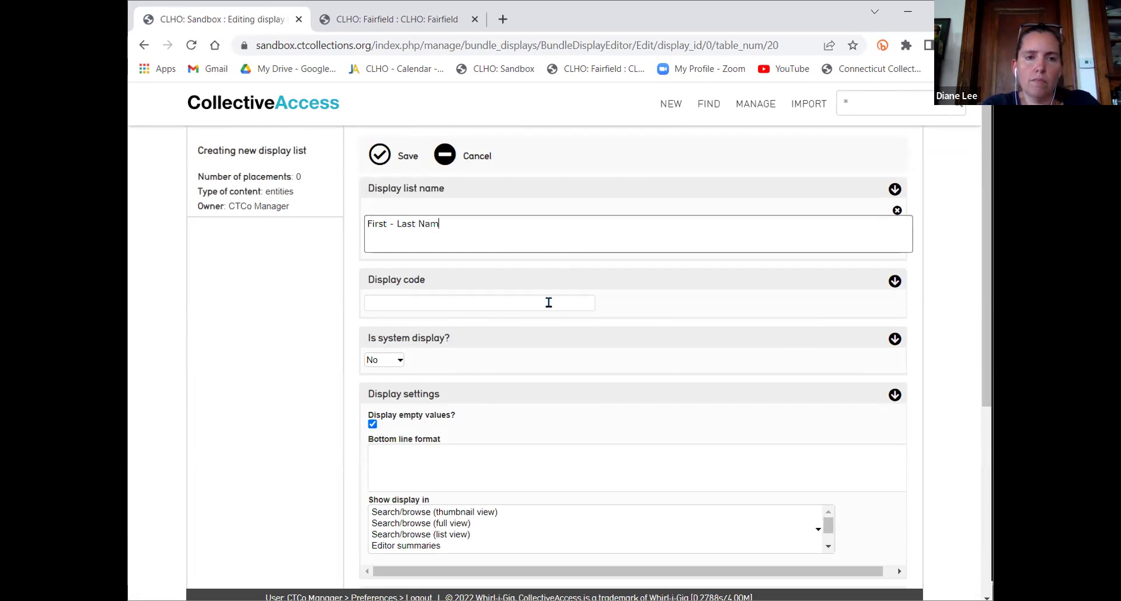
{"action": "type", "text": "e Sort"}
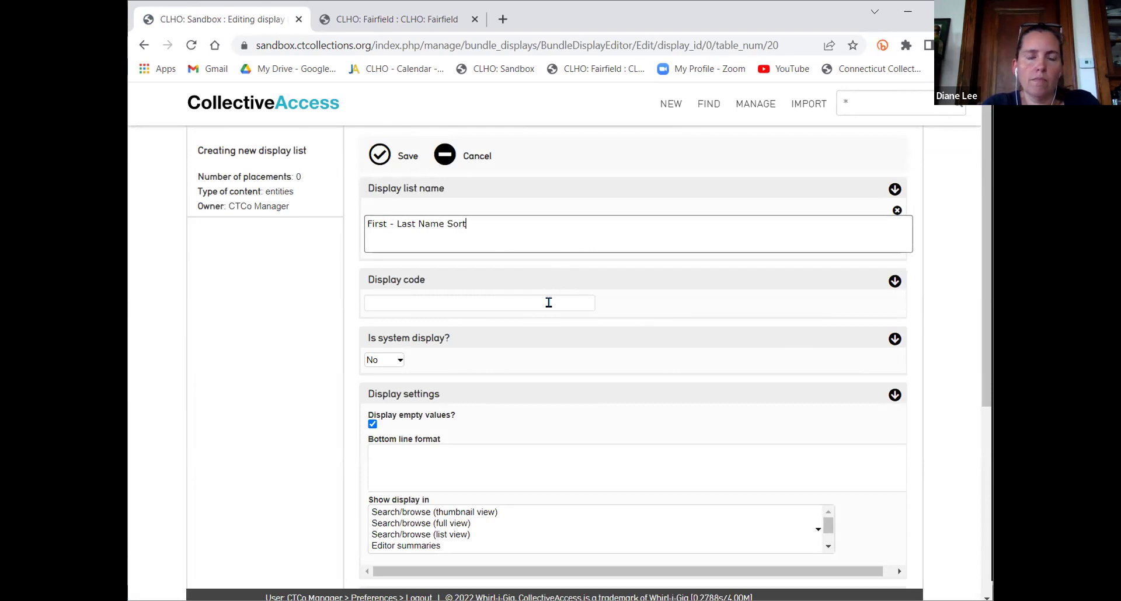
{"action": "left_click", "coordinate": [549, 302]}
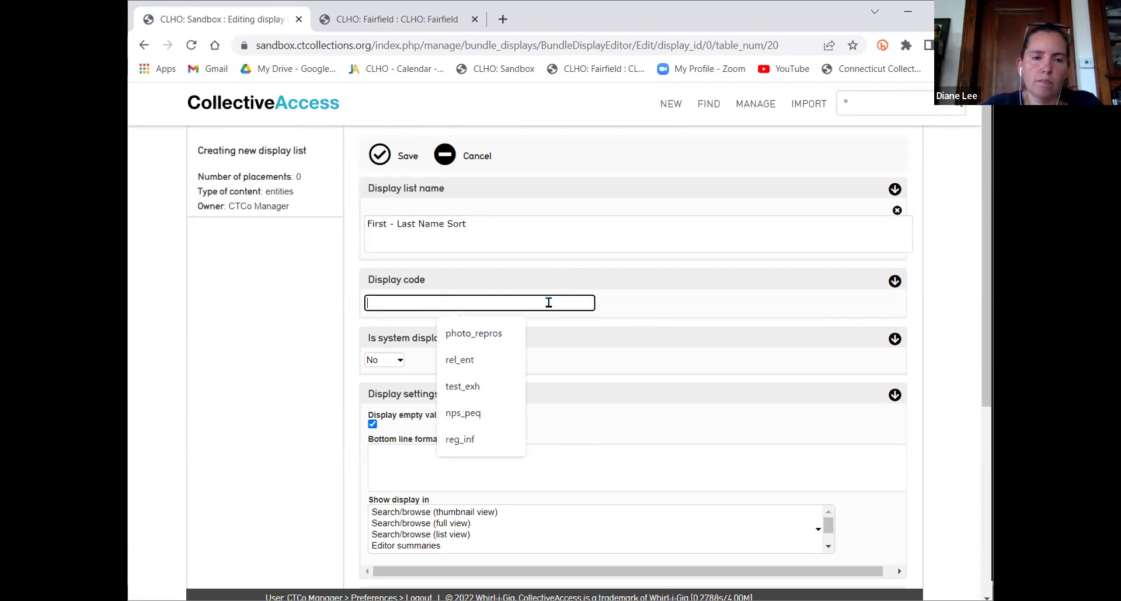
{"action": "type", "text": "name_sort"}
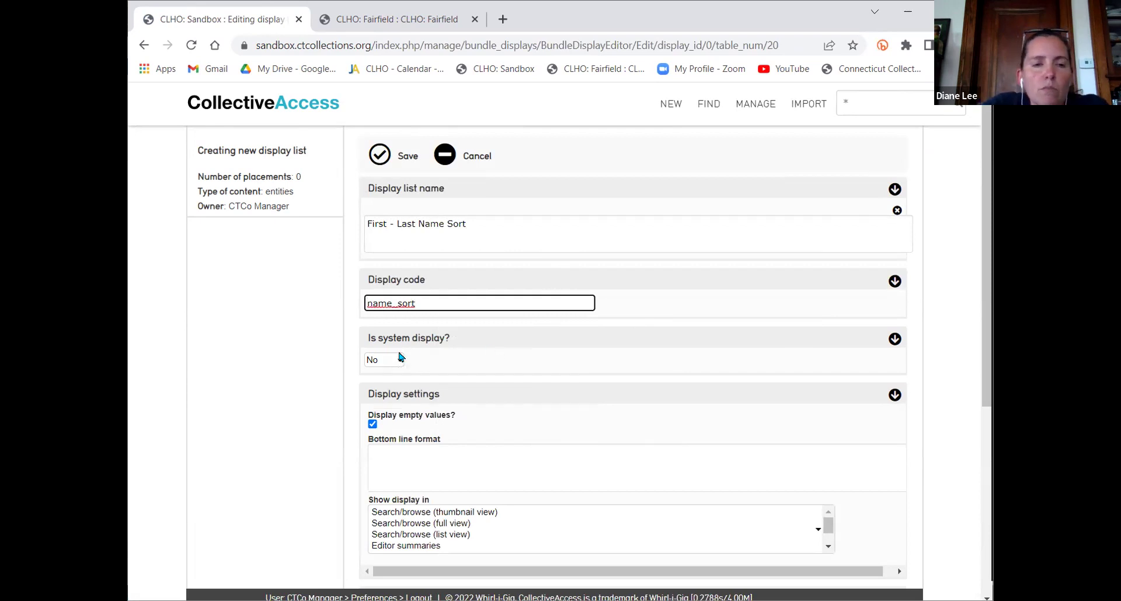
Make it a system display, save it, and open its Display List
{"action": "left_click", "coordinate": [381, 360]}
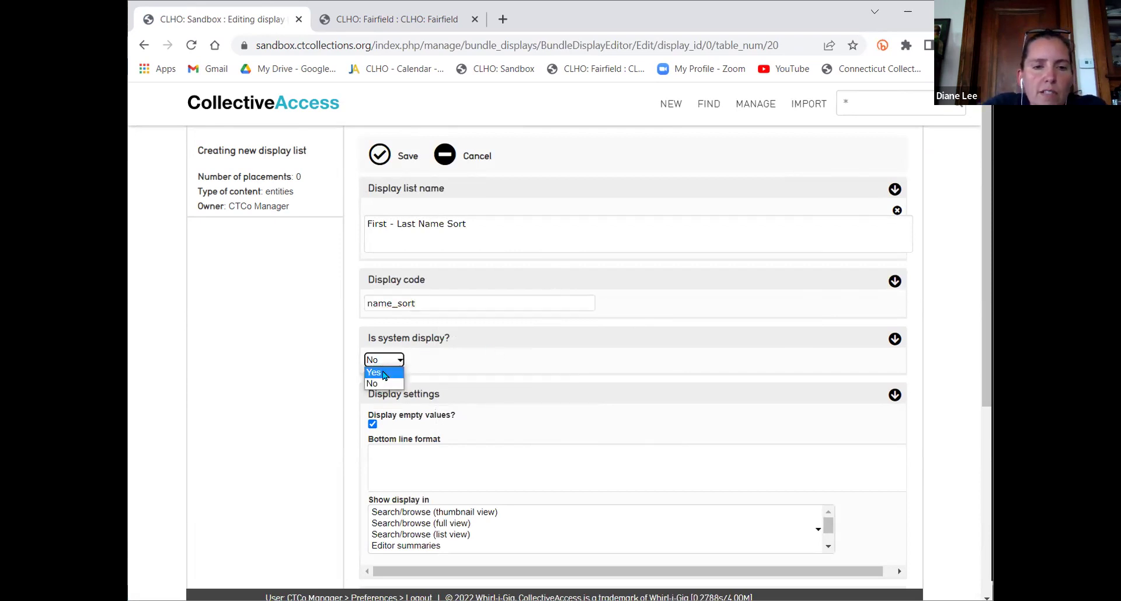
{"action": "scroll", "coordinate": [528, 370], "scroll_direction": "down", "scroll_amount": 5}
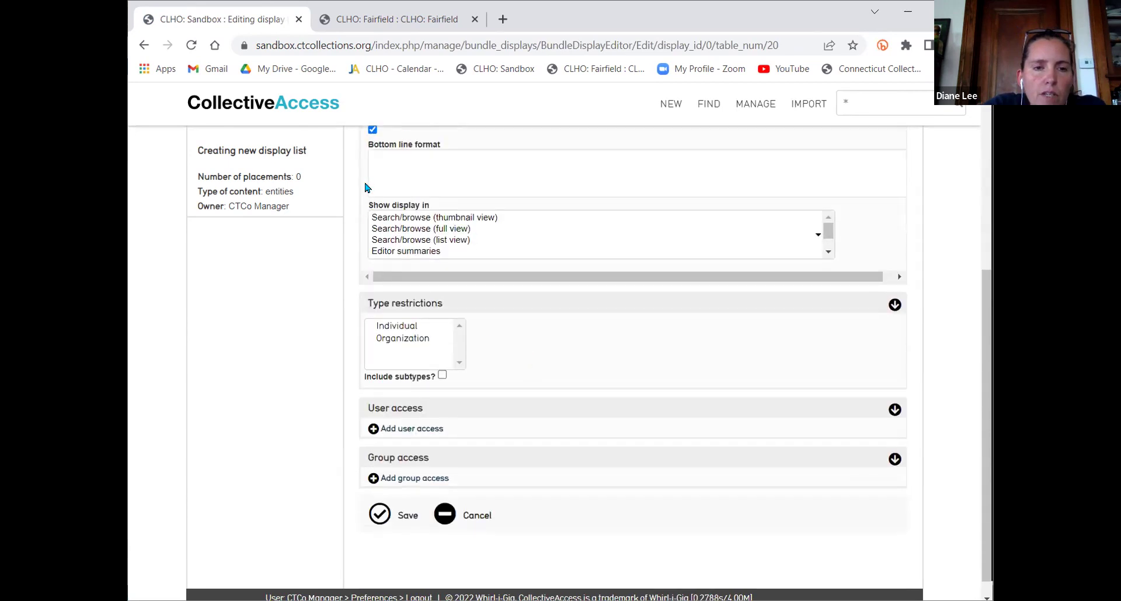
{"action": "left_click", "coordinate": [400, 530]}
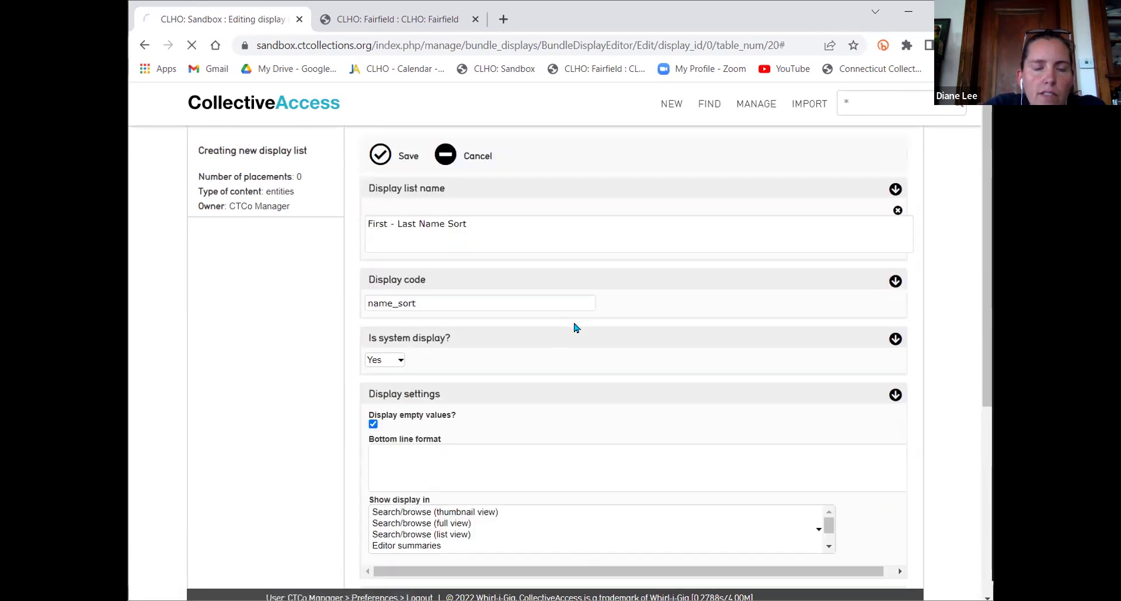
{"action": "left_click", "coordinate": [228, 288]}
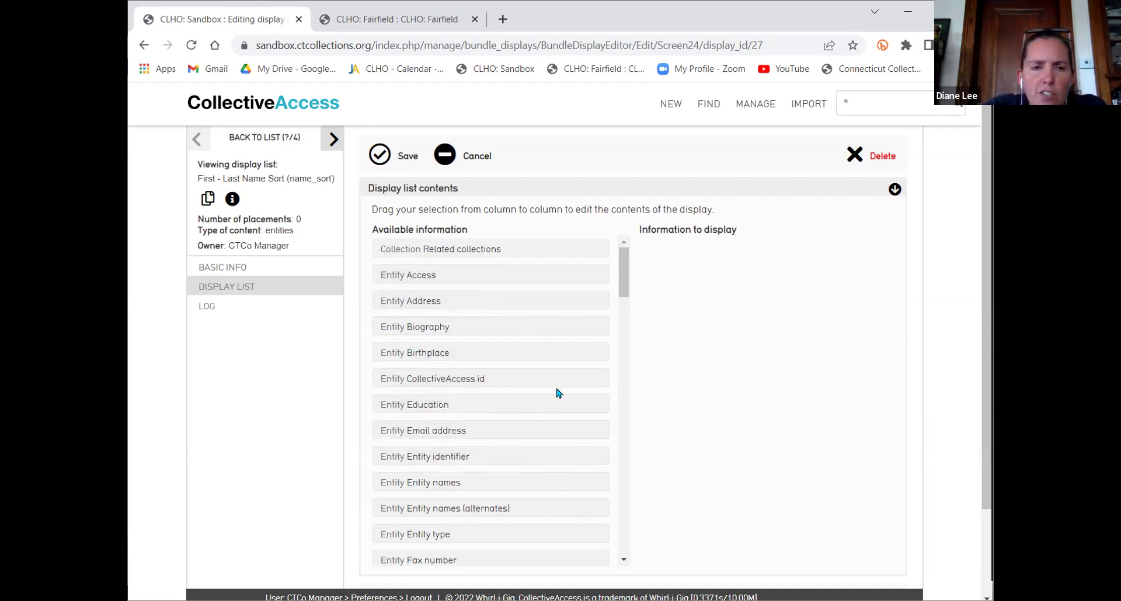
Add Entity identifier, names, alternate names, Gender and Life dates to the display and save
{"action": "scroll", "coordinate": [556, 393], "scroll_direction": "down", "scroll_amount": 3}
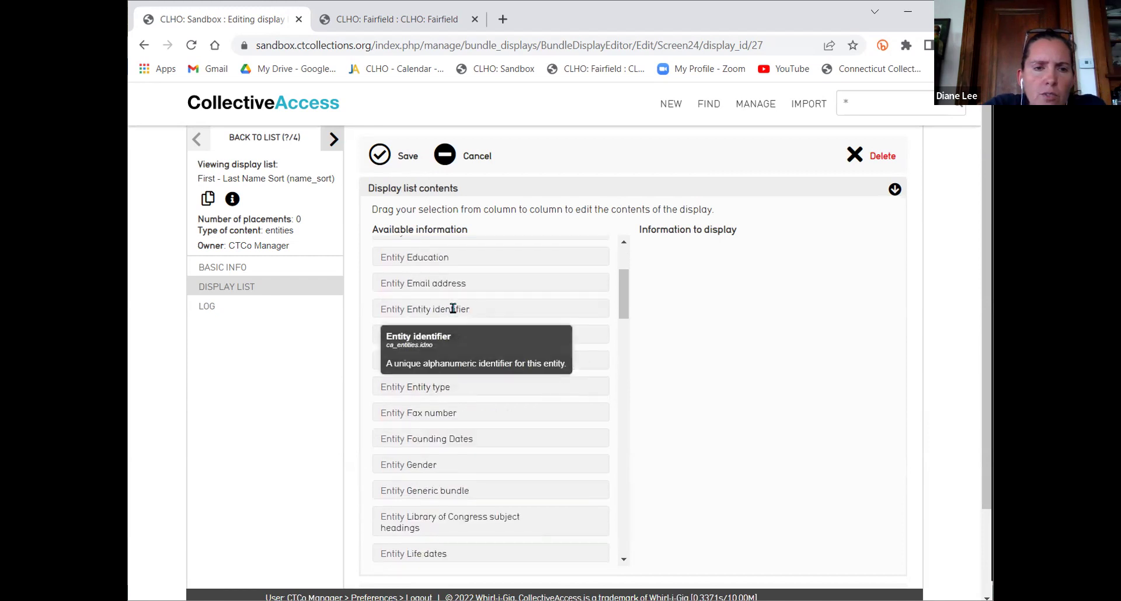
{"action": "left_click_drag", "start_coordinate": [470, 307], "coordinate": [700, 297]}
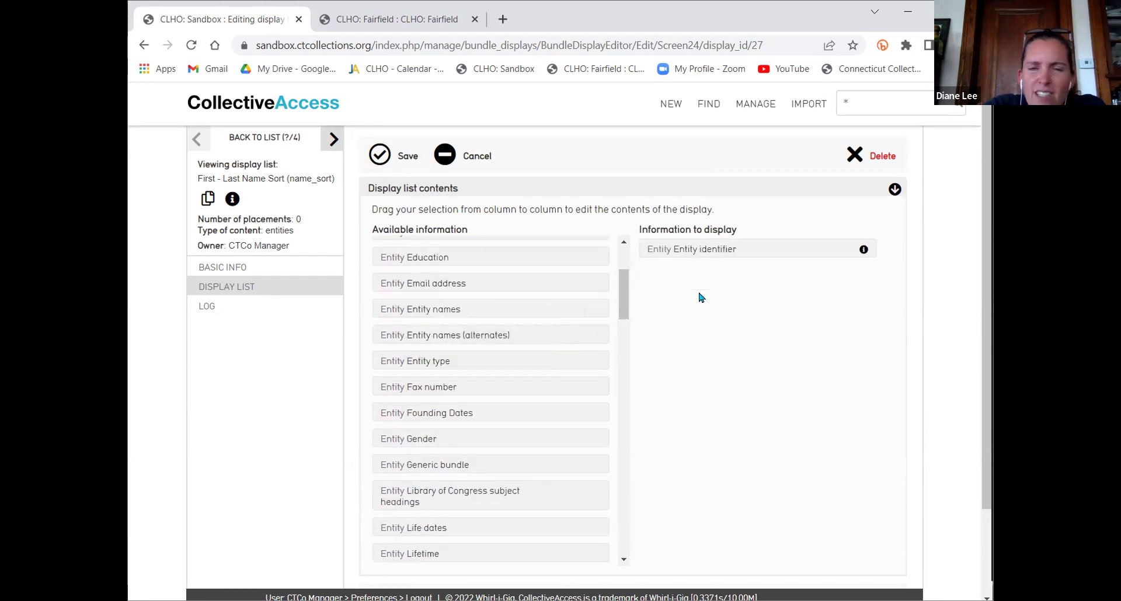
{"action": "left_click_drag", "start_coordinate": [471, 308], "coordinate": [708, 321]}
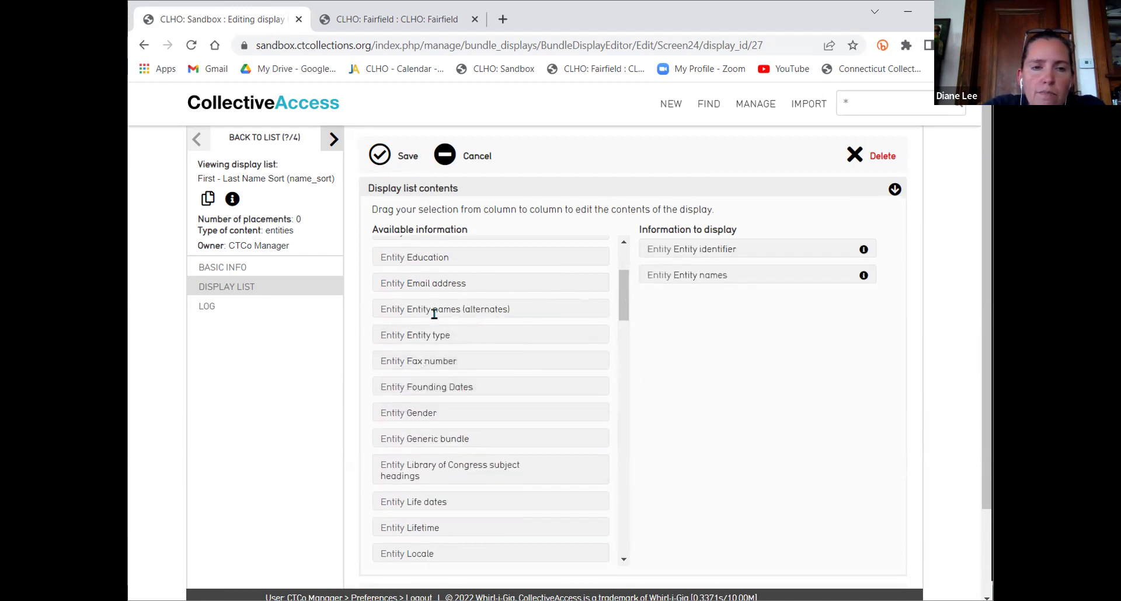
{"action": "left_click_drag", "start_coordinate": [434, 308], "coordinate": [735, 353]}
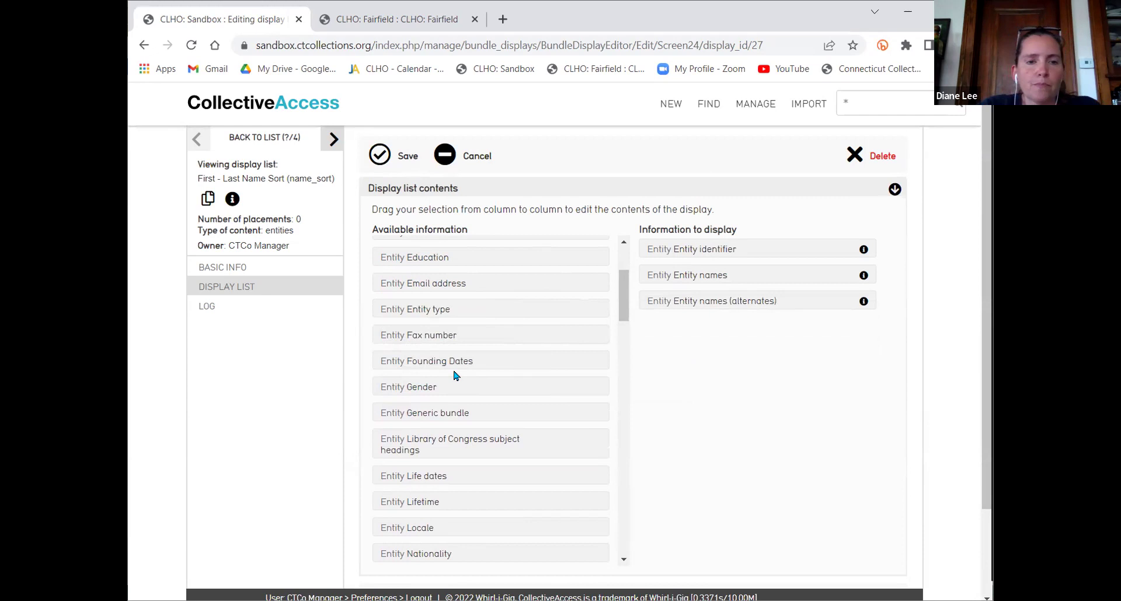
{"action": "left_click_drag", "start_coordinate": [420, 387], "coordinate": [680, 374]}
{"action": "scroll", "coordinate": [543, 318], "scroll_direction": "down", "scroll_amount": 3}
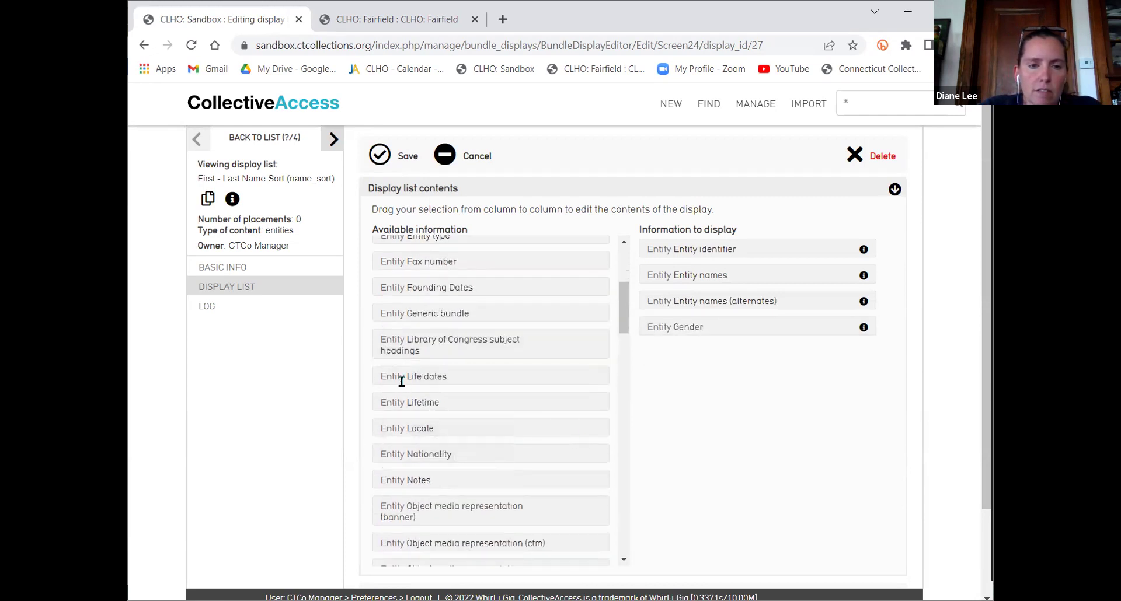
{"action": "left_click_drag", "start_coordinate": [402, 377], "coordinate": [679, 325]}
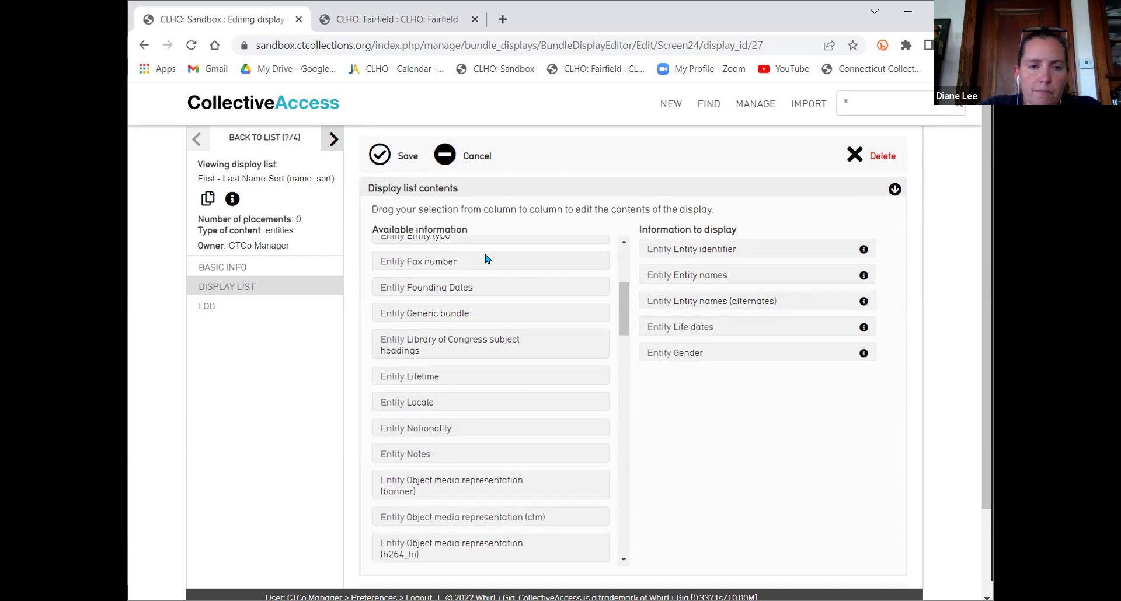
{"action": "left_click", "coordinate": [398, 165]}
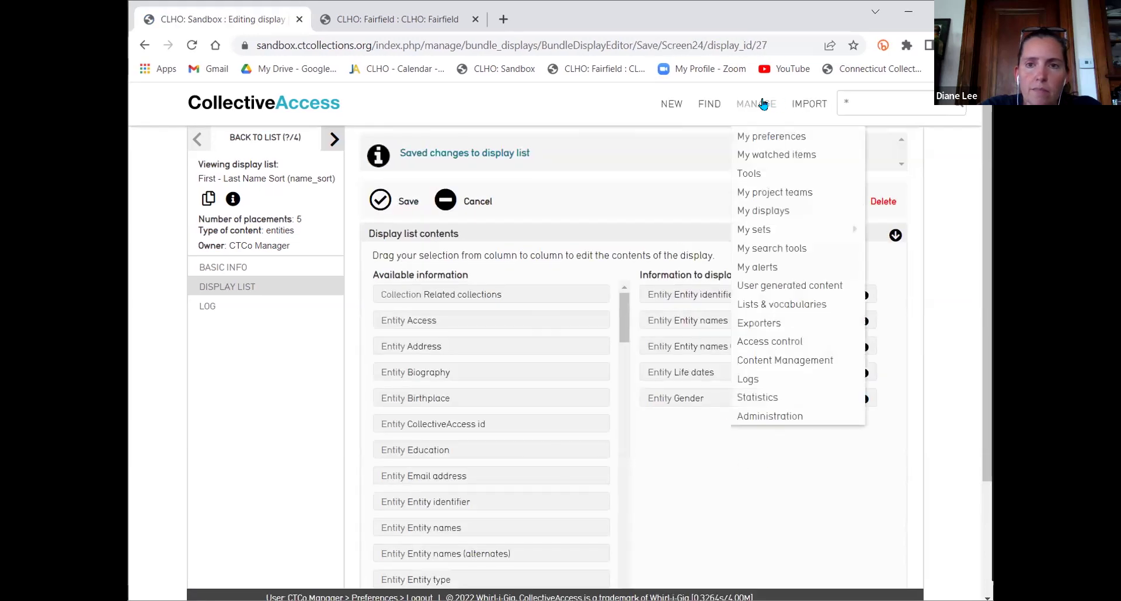
Run a * quick search and open the full entity results
{"action": "left_click", "coordinate": [944, 106]}
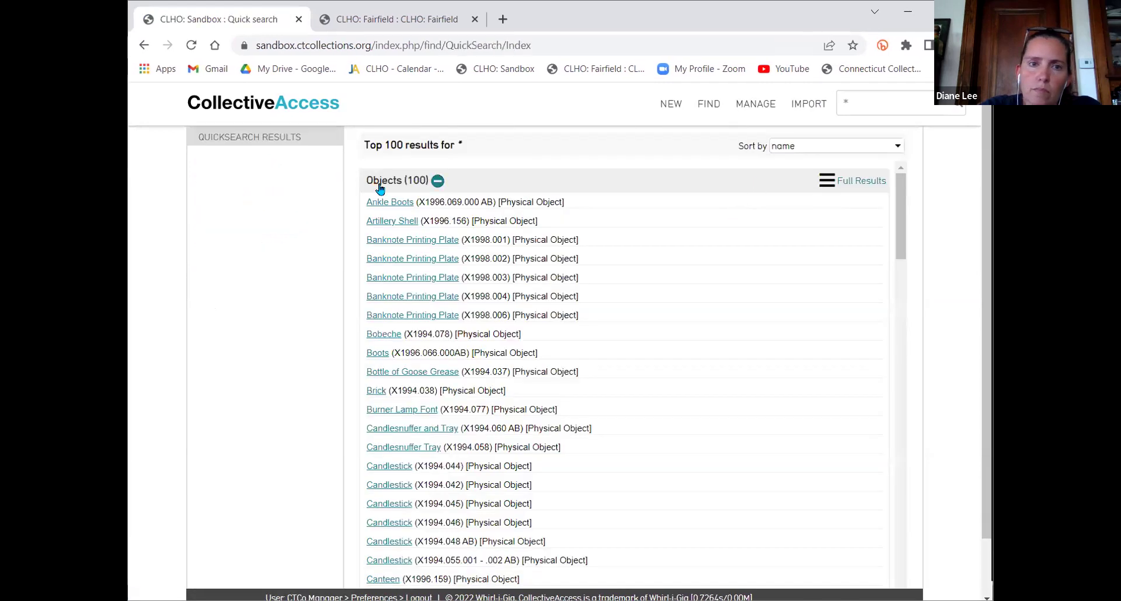
{"action": "left_click", "coordinate": [437, 181]}
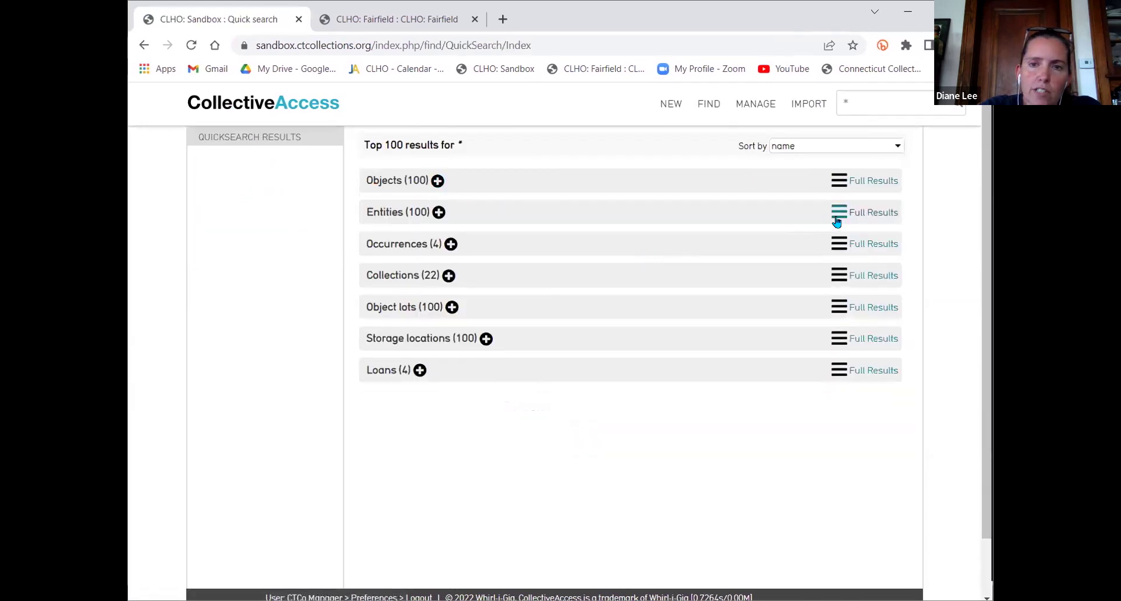
{"action": "left_click", "coordinate": [841, 213]}
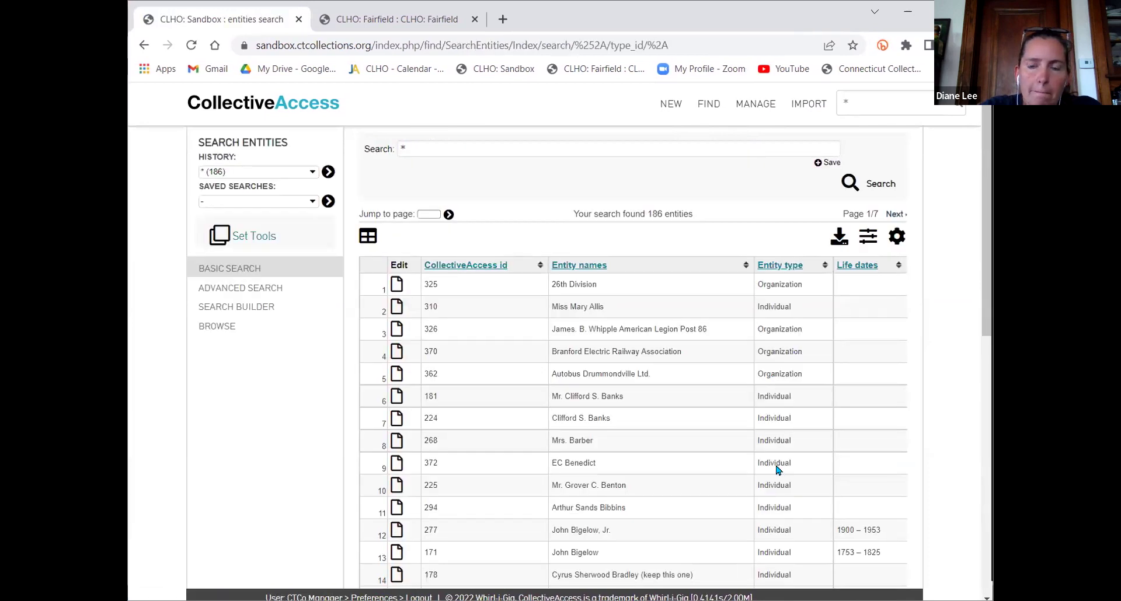
Show the 186 entity results with the First - Last Name Sort display and review its columns
{"action": "left_click", "coordinate": [898, 237]}
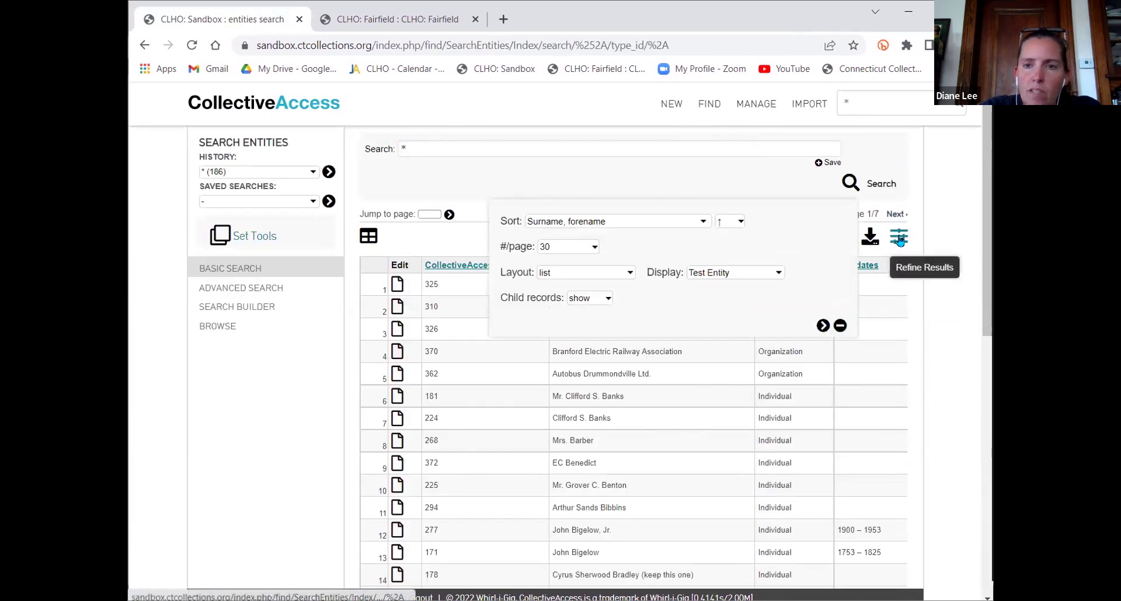
{"action": "left_click", "coordinate": [725, 274]}
{"action": "left_click", "coordinate": [727, 286]}
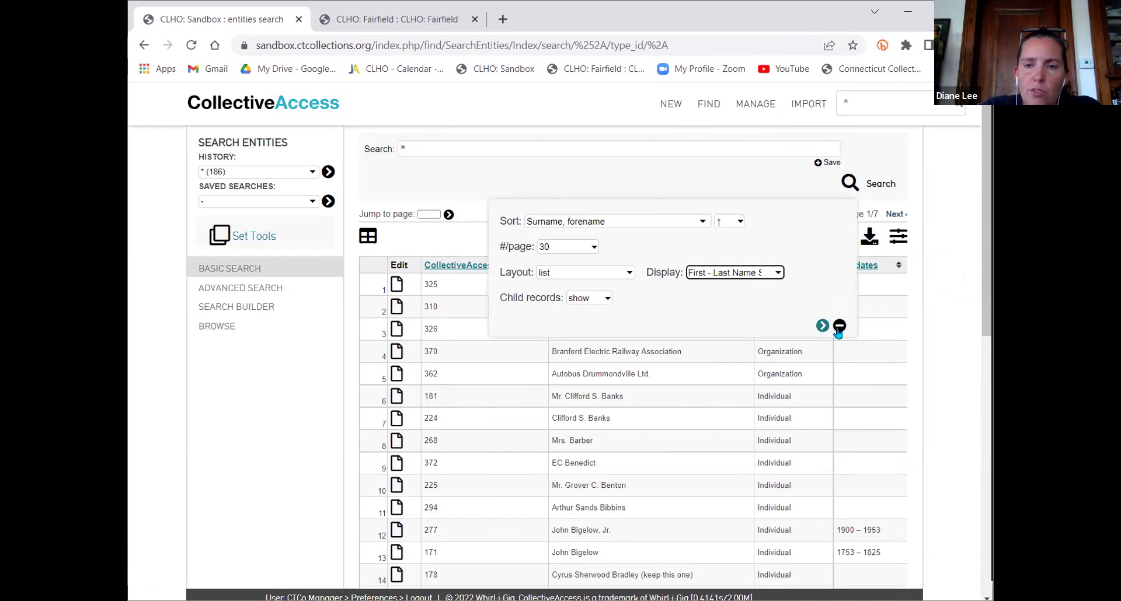
{"action": "left_click", "coordinate": [823, 326]}
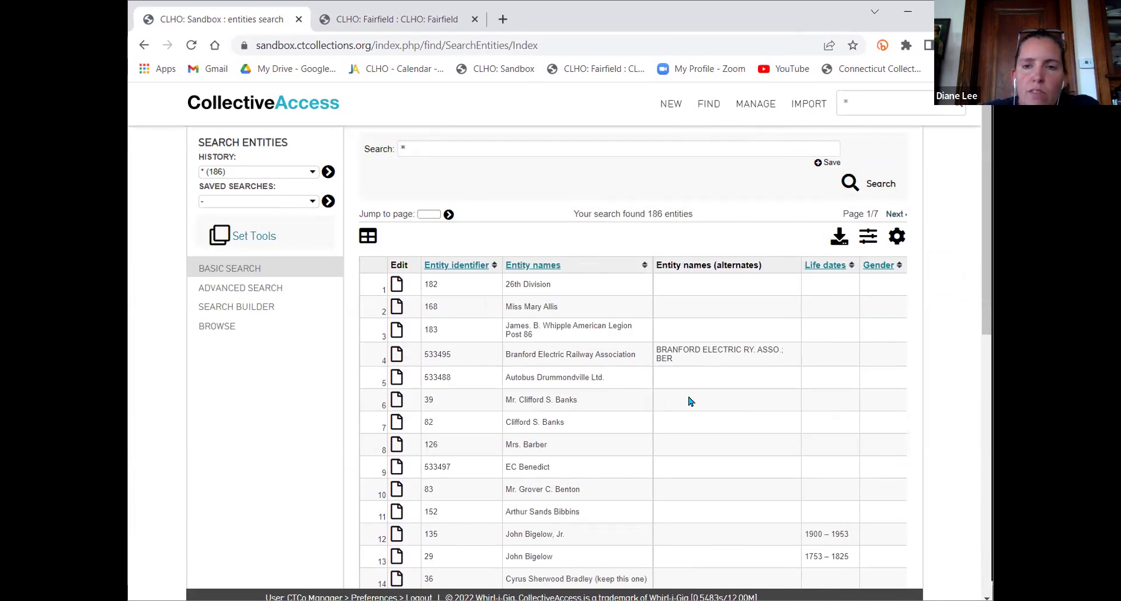
{"action": "scroll", "coordinate": [690, 402], "scroll_direction": "down", "scroll_amount": 2}
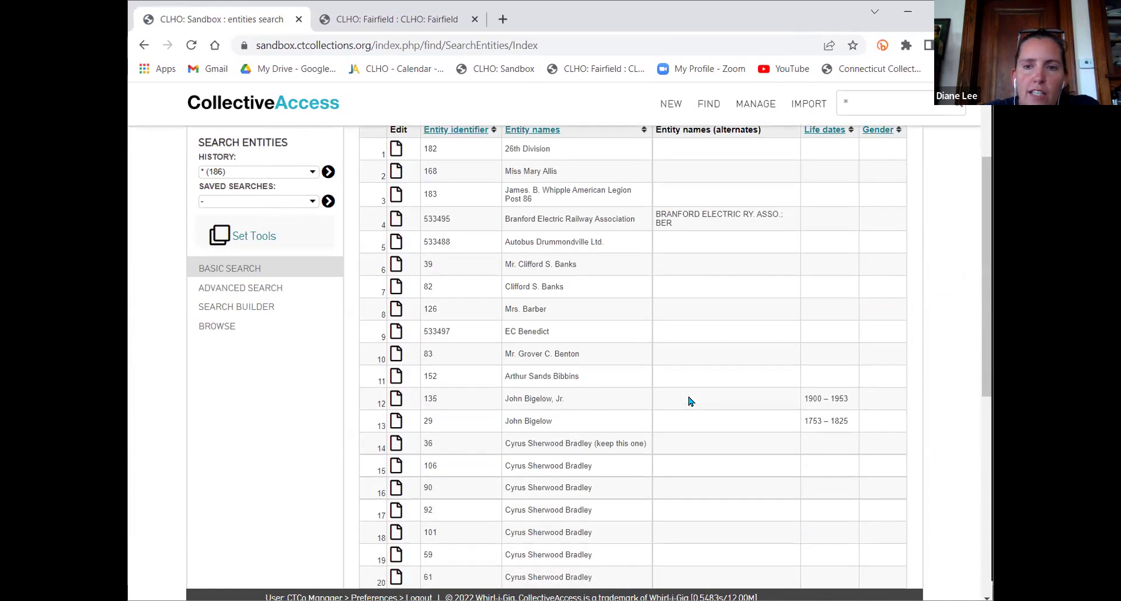
{"action": "scroll", "coordinate": [690, 402], "scroll_direction": "up", "scroll_amount": 1}
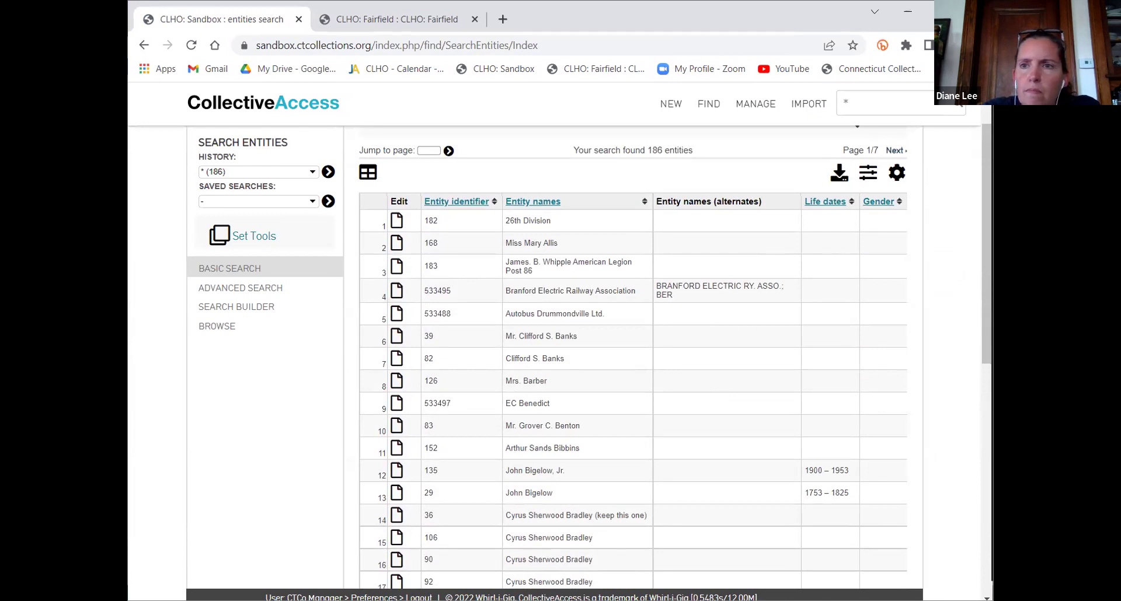
{"action": "left_click", "coordinate": [942, 11]}
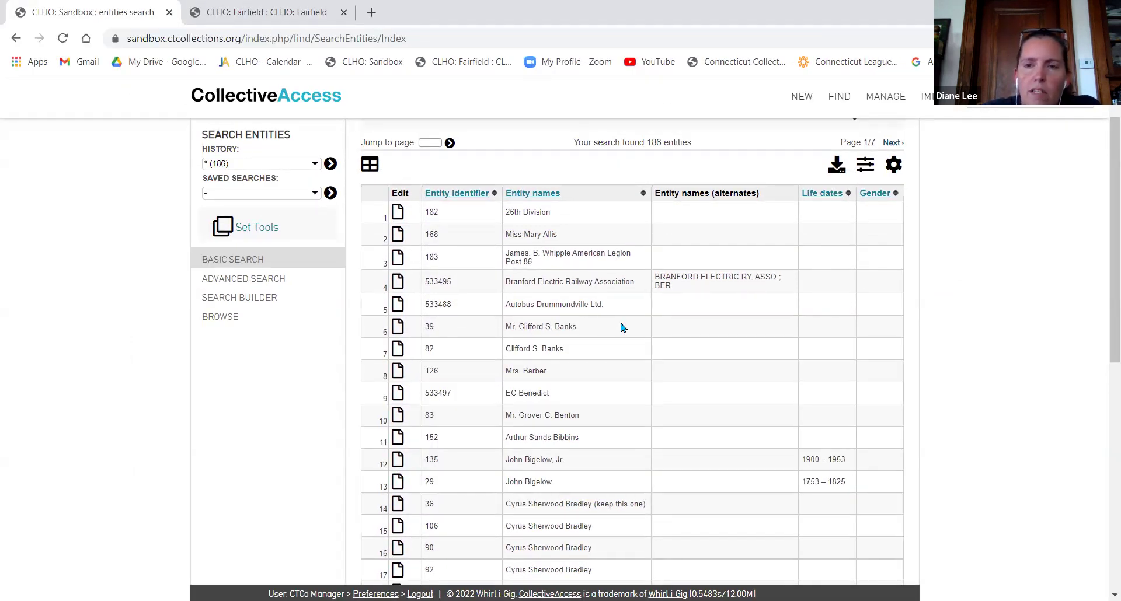
{"action": "scroll", "coordinate": [797, 374], "scroll_direction": "up", "scroll_amount": 1}
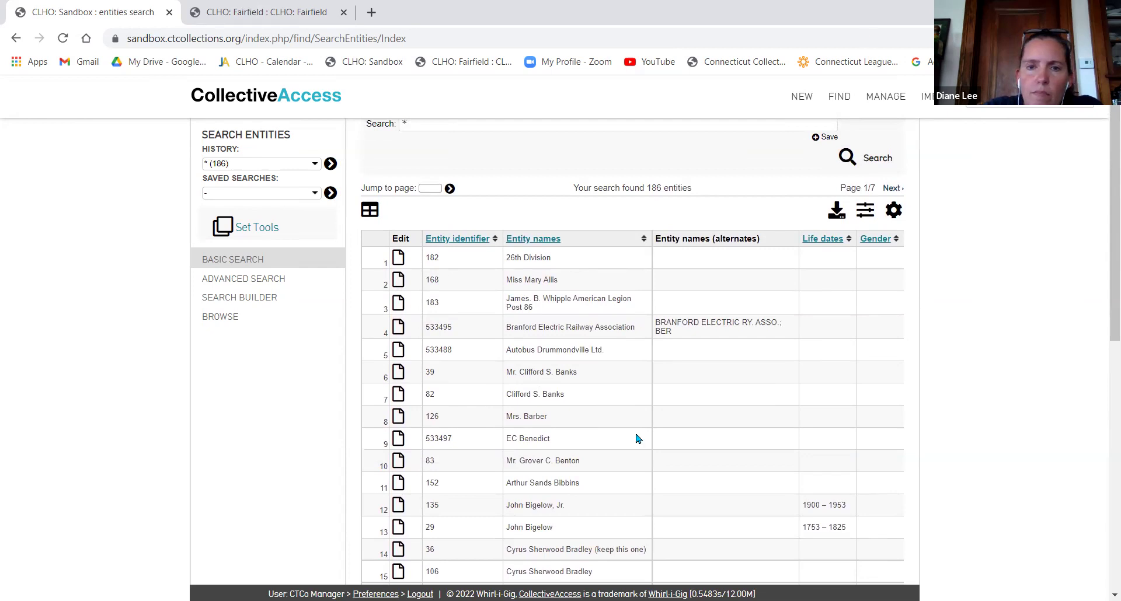
{"action": "scroll", "coordinate": [637, 438], "scroll_direction": "up", "scroll_amount": 1}
Reload the 186 entity results sorted by surname, forename
{"action": "left_click", "coordinate": [899, 244]}
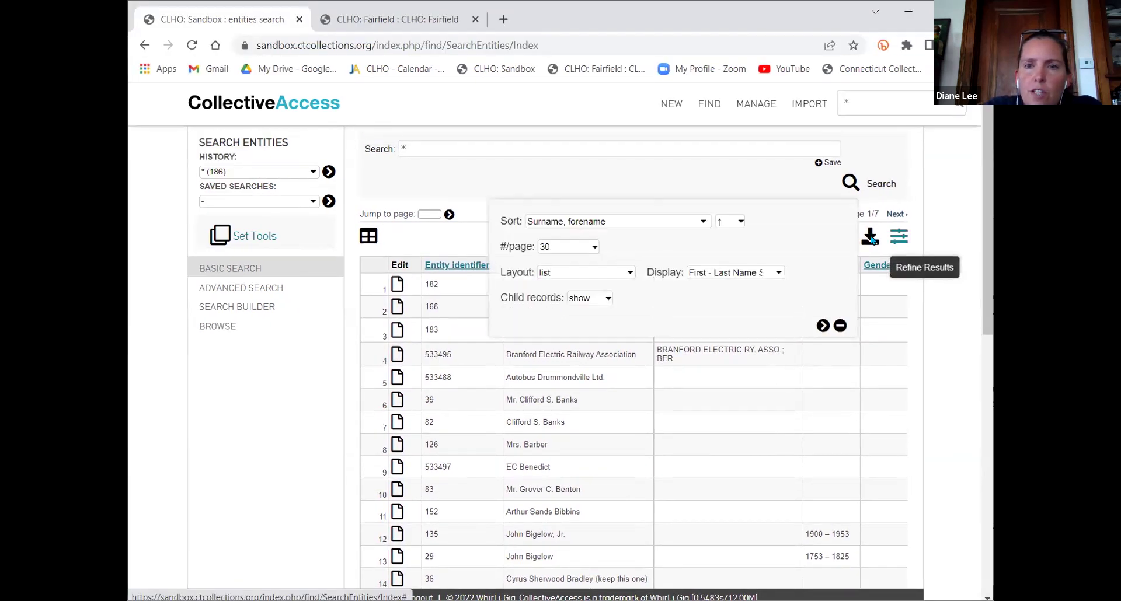
{"action": "left_click", "coordinate": [612, 222]}
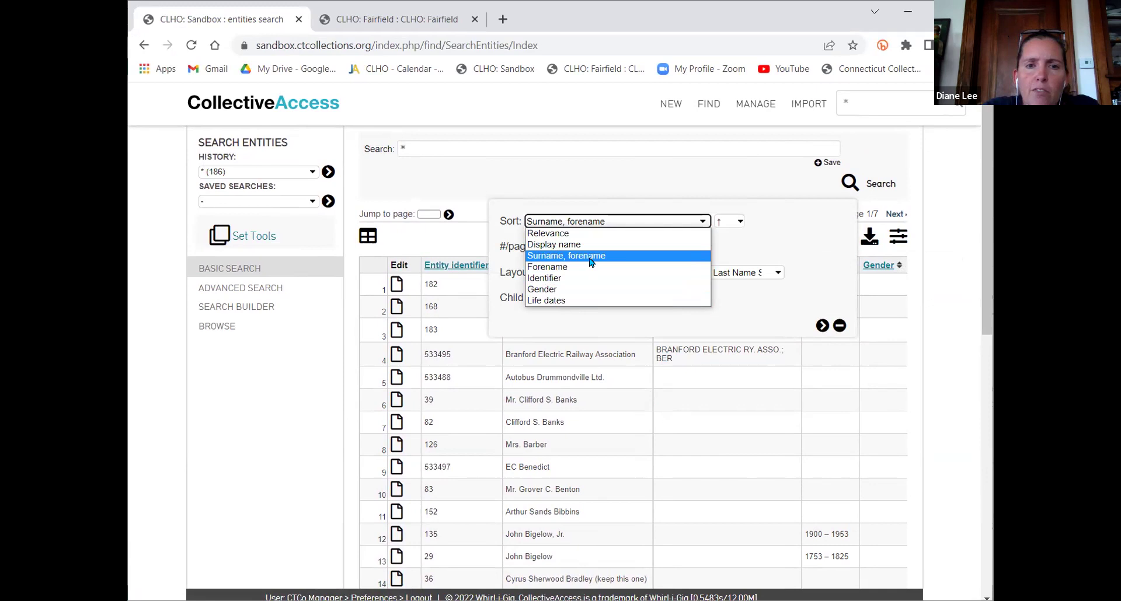
{"action": "left_click", "coordinate": [668, 261]}
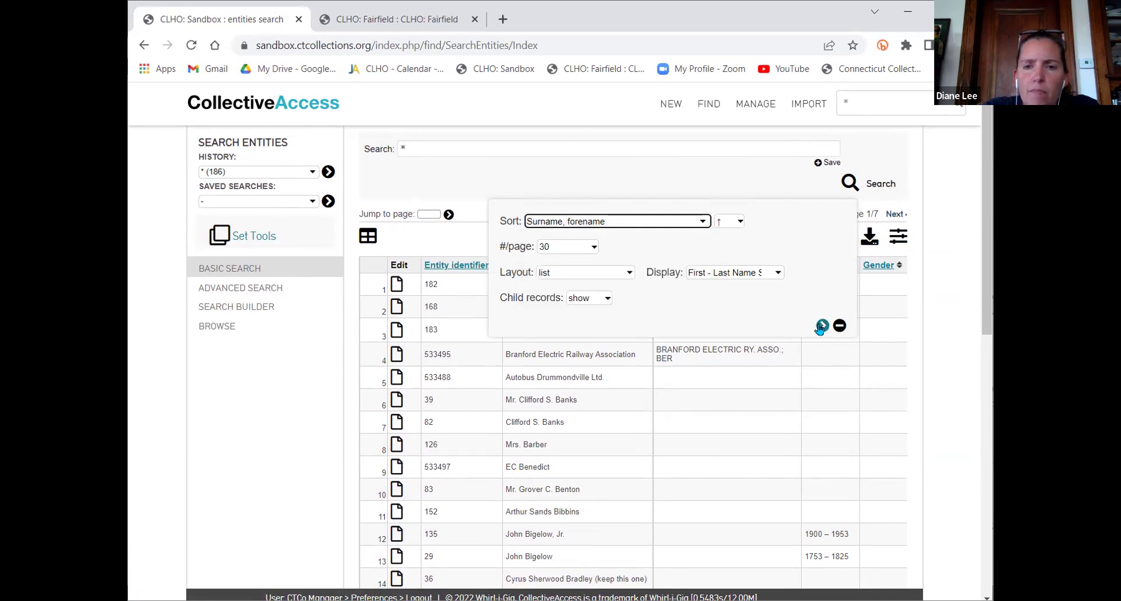
{"action": "left_click", "coordinate": [823, 327]}
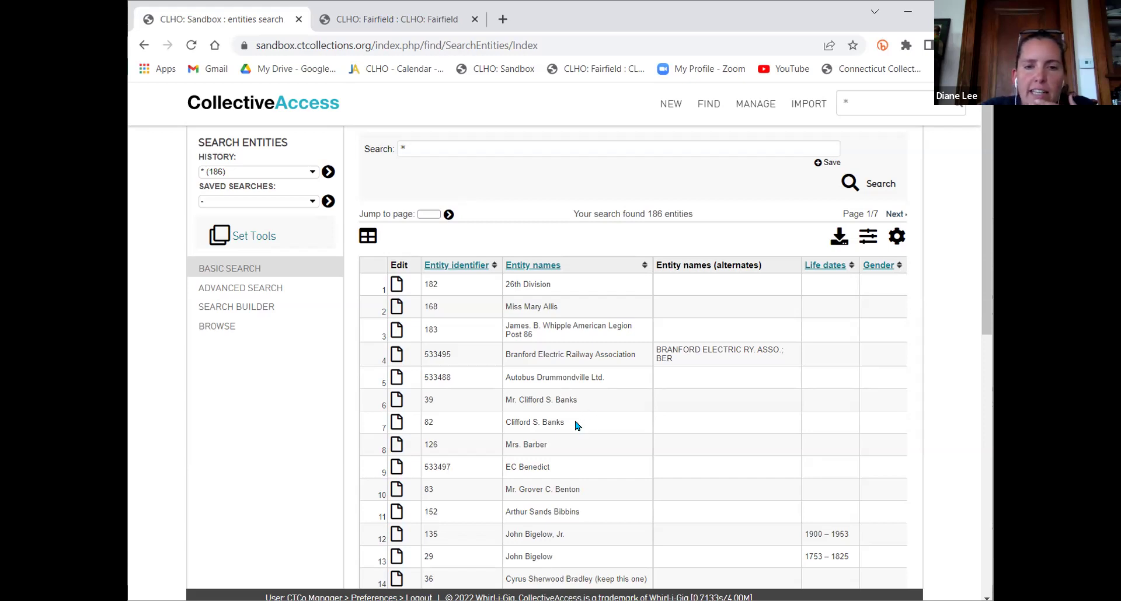
{"action": "scroll", "coordinate": [575, 425], "scroll_direction": "down", "scroll_amount": 4}
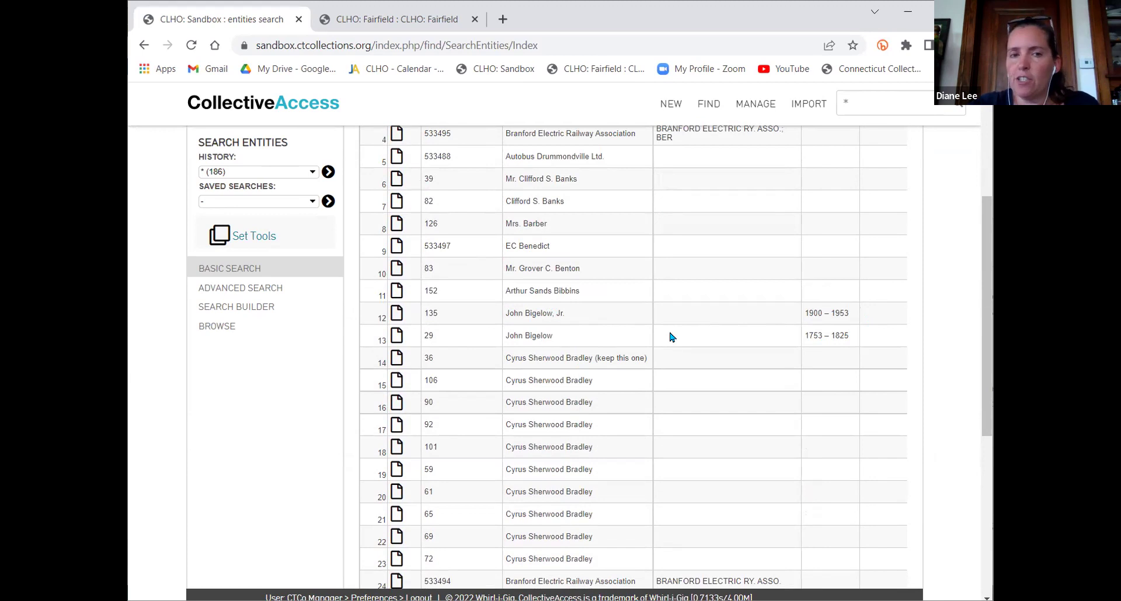
{"action": "scroll", "coordinate": [698, 305], "scroll_direction": "up", "scroll_amount": 4}
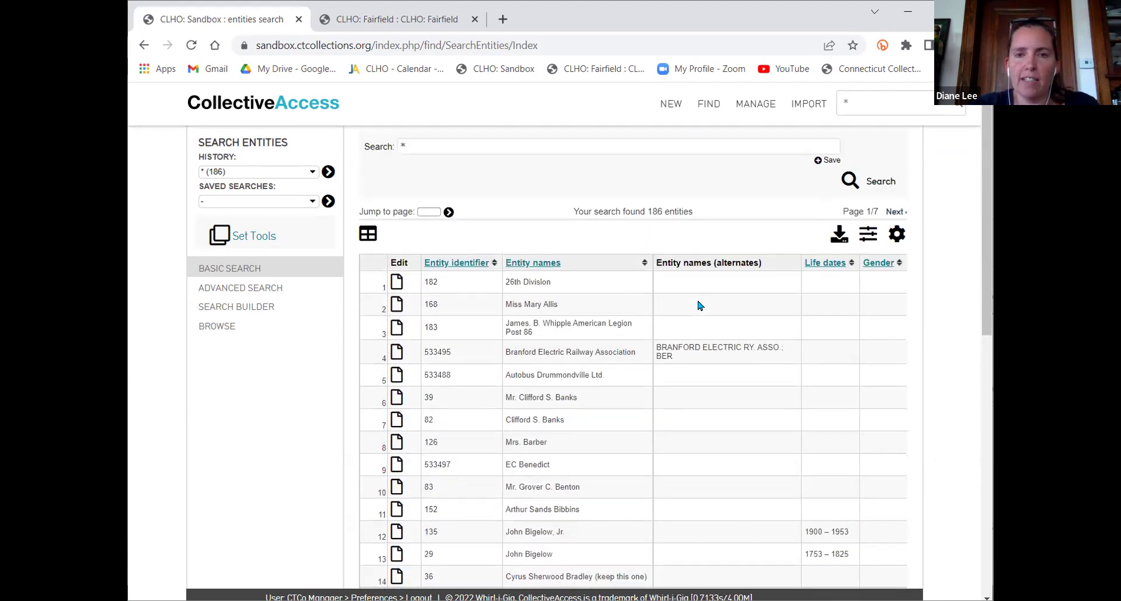
{"action": "scroll", "coordinate": [700, 305], "scroll_direction": "down", "scroll_amount": 4}
{"action": "scroll", "coordinate": [701, 306], "scroll_direction": "down", "scroll_amount": 3}
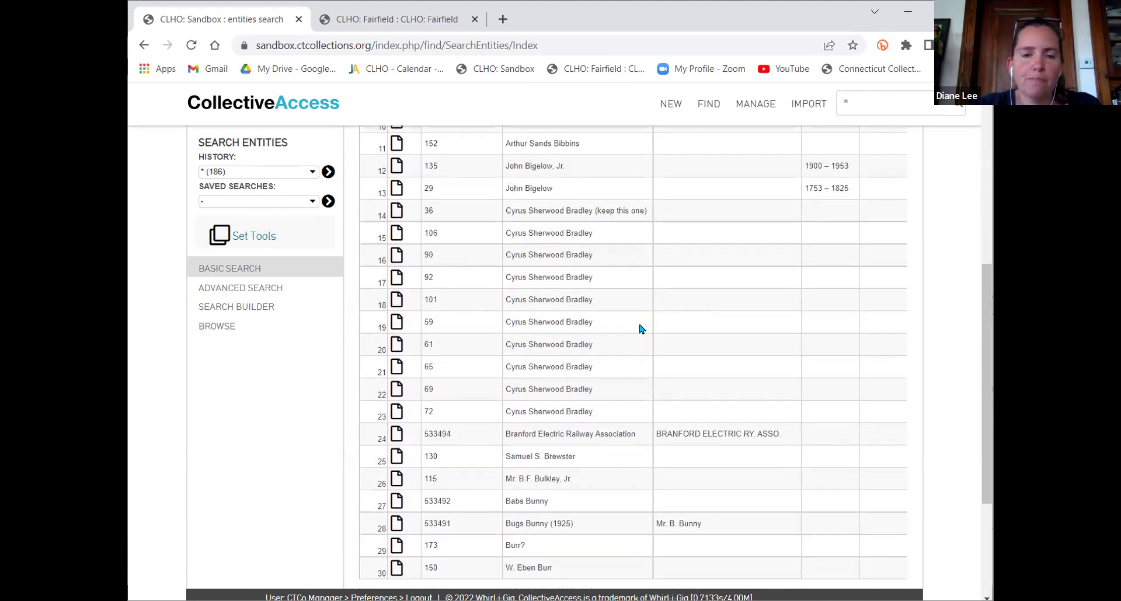
{"action": "scroll", "coordinate": [592, 388], "scroll_direction": "down", "scroll_amount": 3}
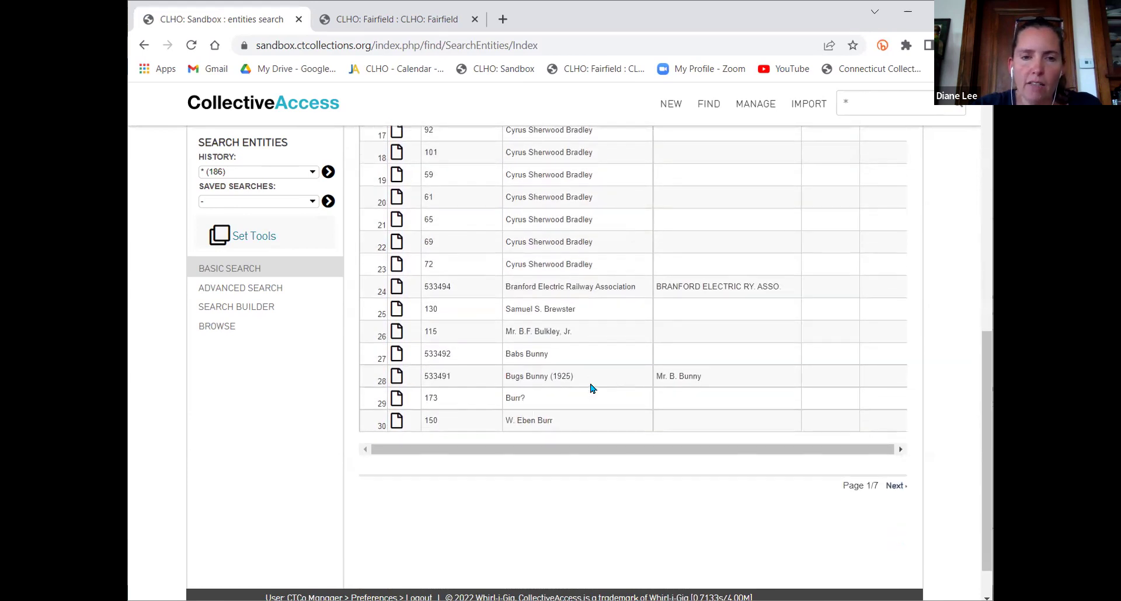
{"action": "scroll", "coordinate": [591, 388], "scroll_direction": "up", "scroll_amount": 3}
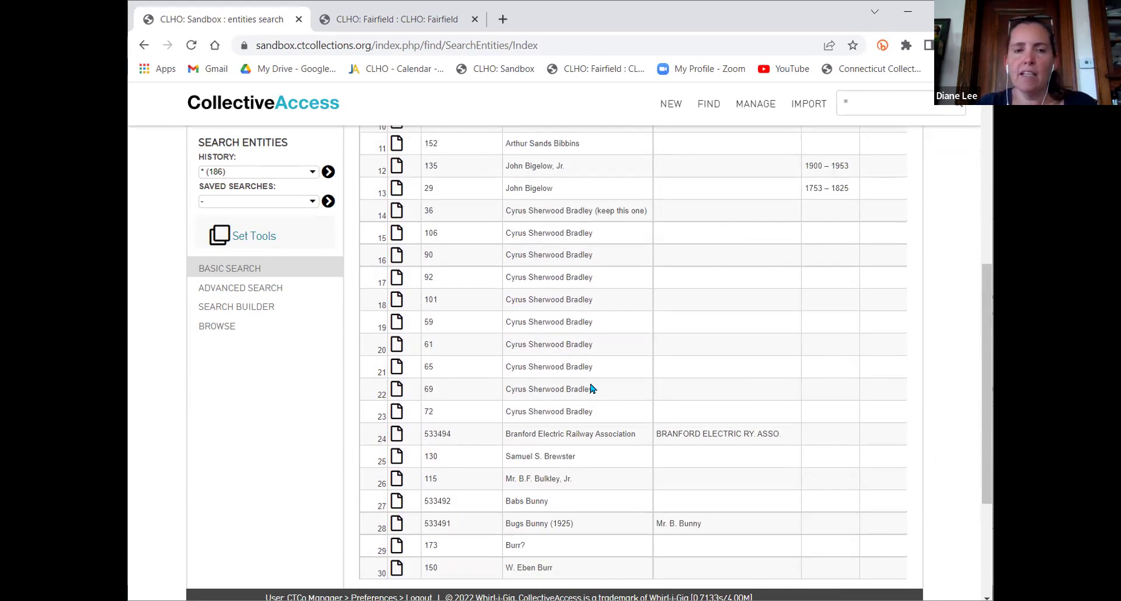
{"action": "scroll", "coordinate": [591, 387], "scroll_direction": "down", "scroll_amount": 3}
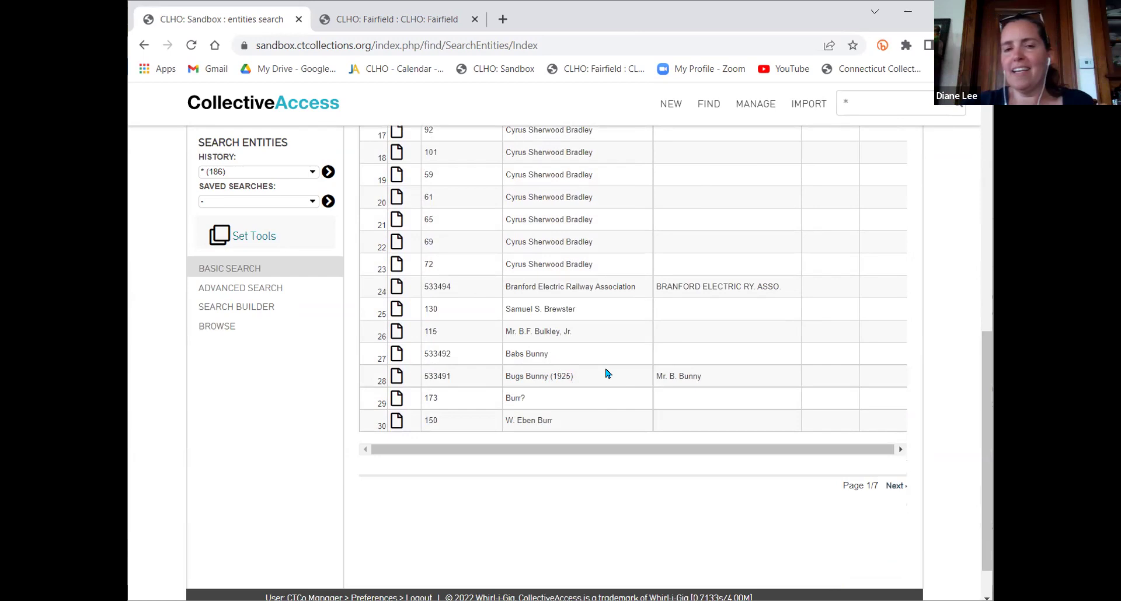
{"action": "scroll", "coordinate": [611, 373], "scroll_direction": "up", "scroll_amount": 10}
{"action": "left_click", "coordinate": [895, 214]}
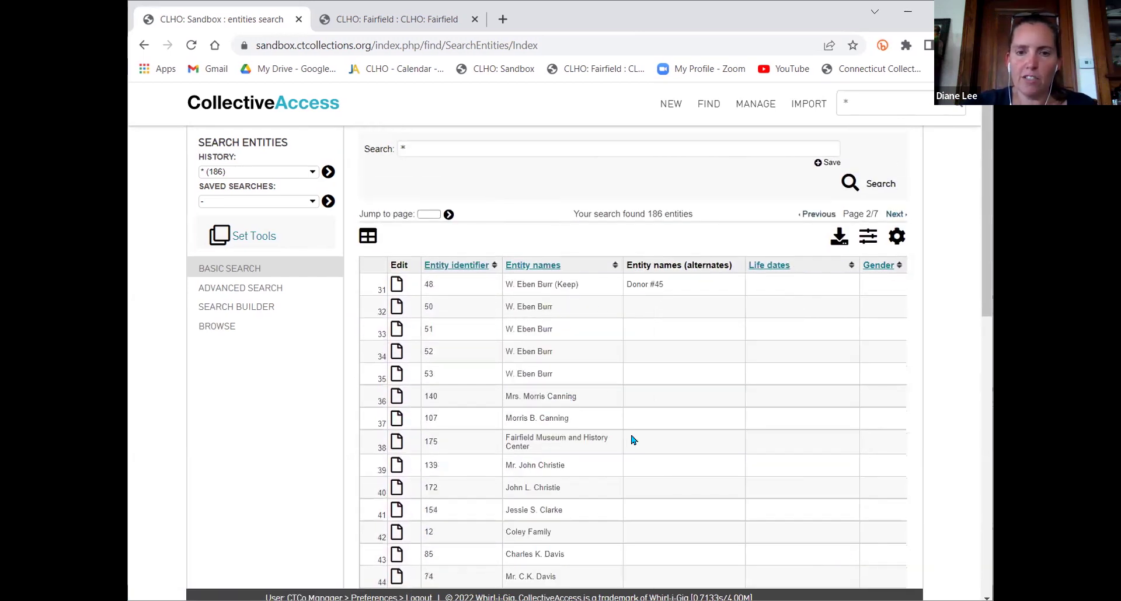
{"action": "scroll", "coordinate": [635, 441], "scroll_direction": "down", "scroll_amount": 6}
{"action": "scroll", "coordinate": [638, 441], "scroll_direction": "down", "scroll_amount": 4}
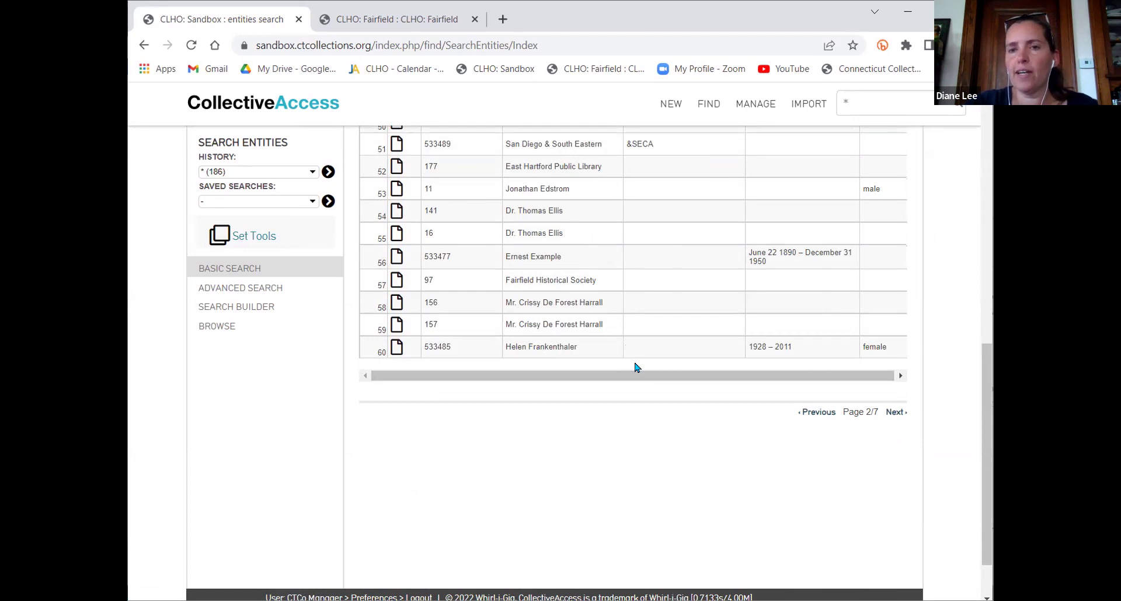
{"action": "scroll", "coordinate": [655, 356], "scroll_direction": "up", "scroll_amount": 10}
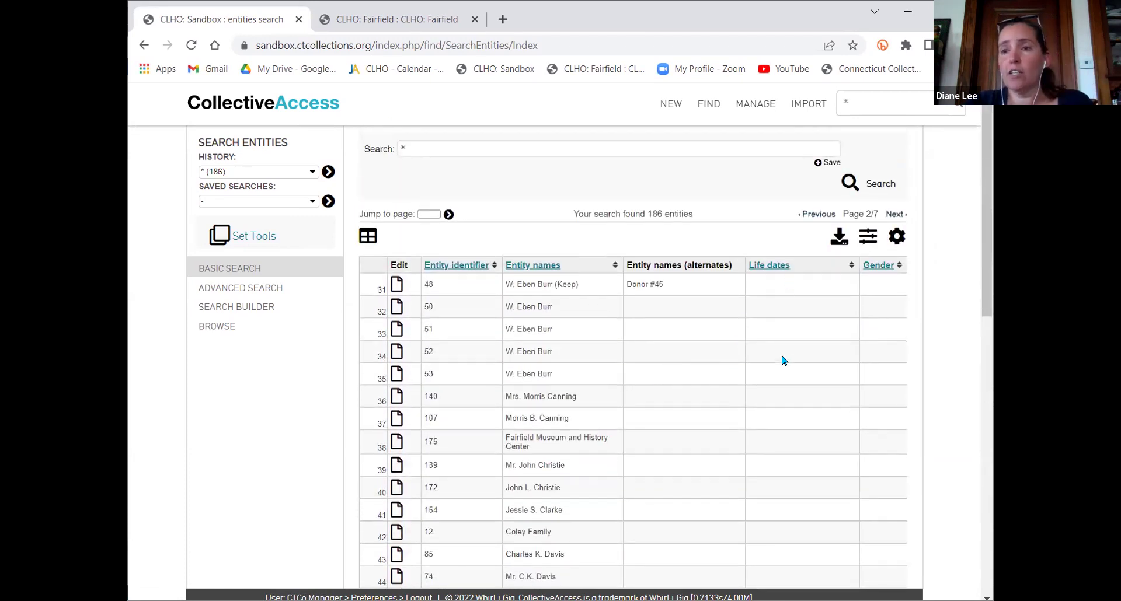
{"action": "scroll", "coordinate": [781, 360], "scroll_direction": "down", "scroll_amount": 1}
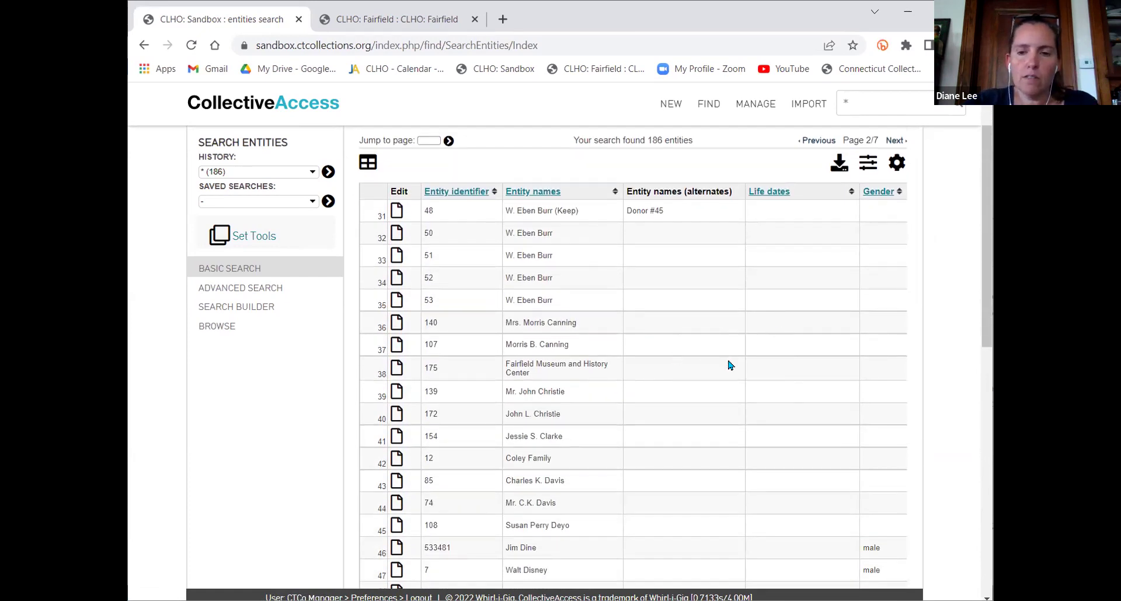
{"action": "scroll", "coordinate": [730, 365], "scroll_direction": "down", "scroll_amount": 5}
{"action": "scroll", "coordinate": [730, 365], "scroll_direction": "down", "scroll_amount": 2}
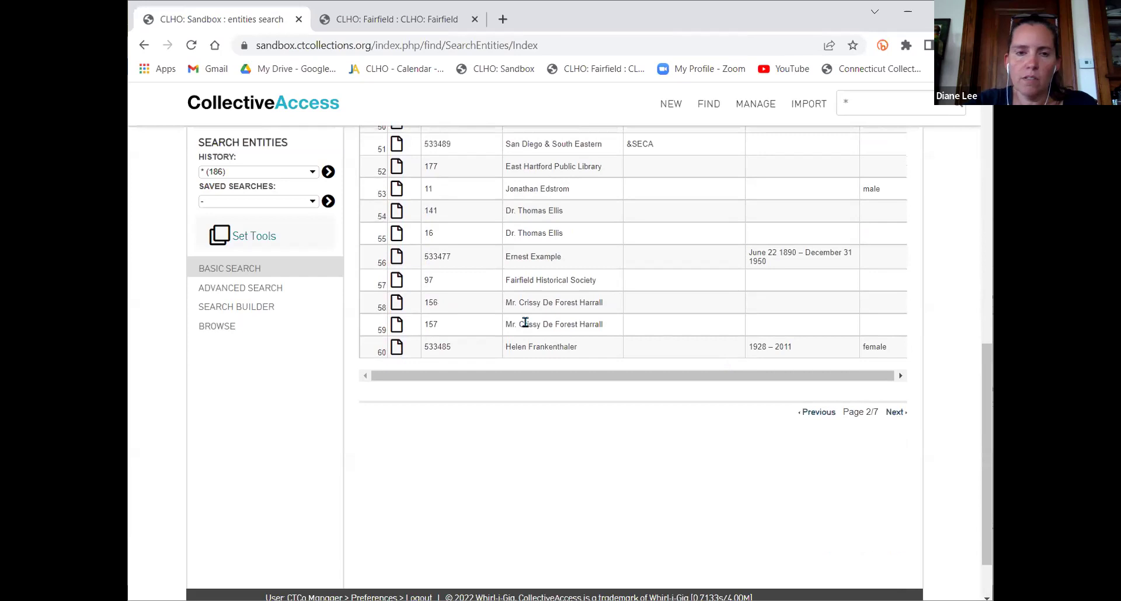
{"action": "scroll", "coordinate": [570, 283], "scroll_direction": "up", "scroll_amount": 8}
{"action": "left_click", "coordinate": [818, 215]}
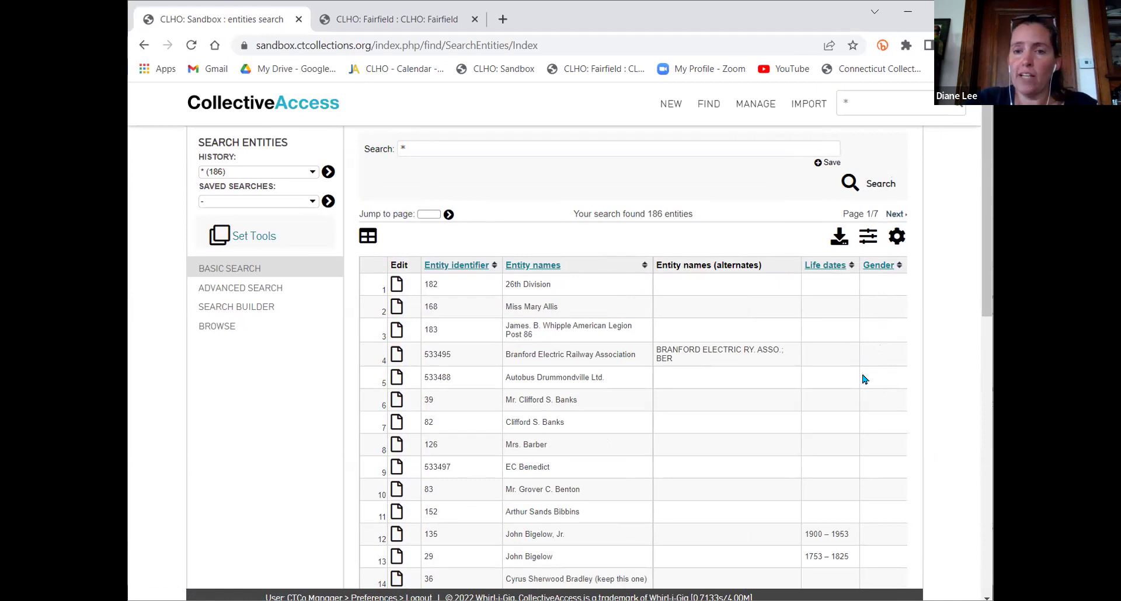
{"action": "scroll", "coordinate": [863, 367], "scroll_direction": "down", "scroll_amount": 4}
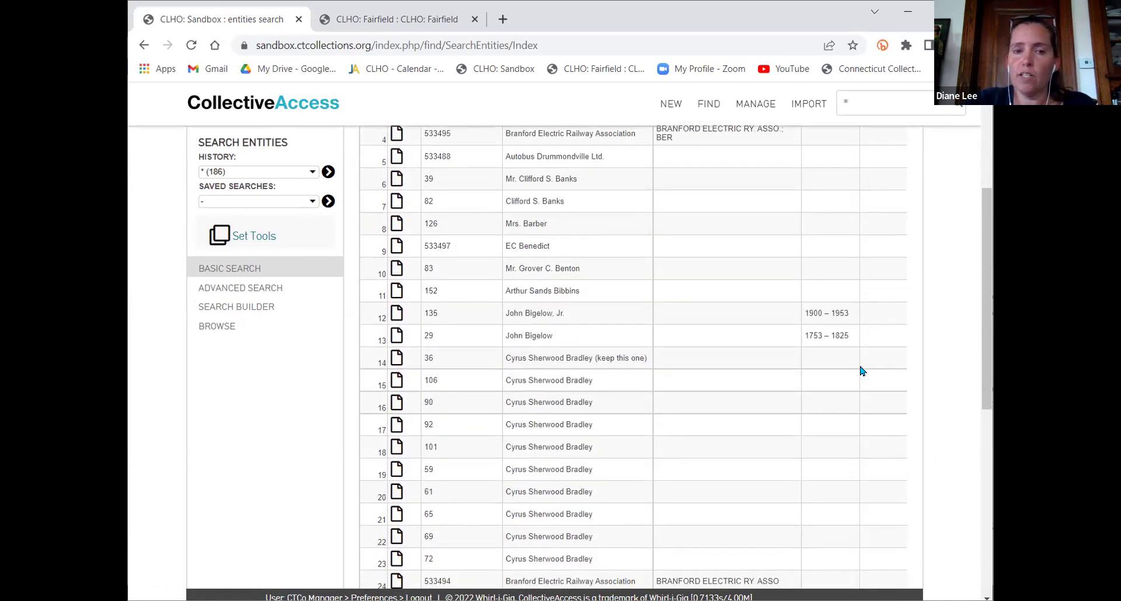
{"action": "scroll", "coordinate": [863, 371], "scroll_direction": "down", "scroll_amount": 5}
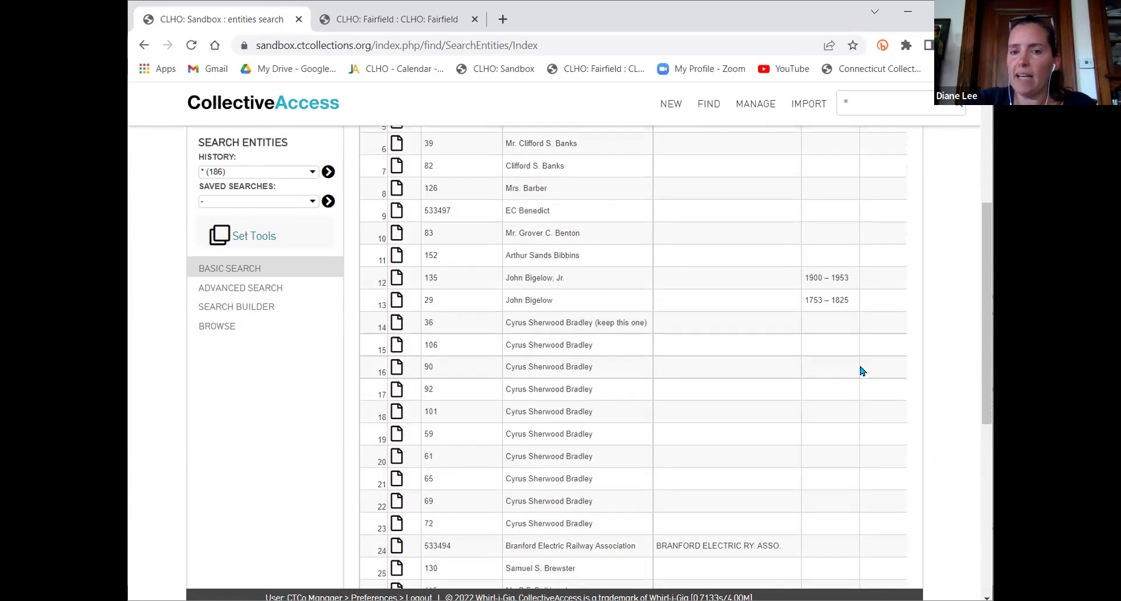
{"action": "scroll", "coordinate": [678, 298], "scroll_direction": "up", "scroll_amount": 10}
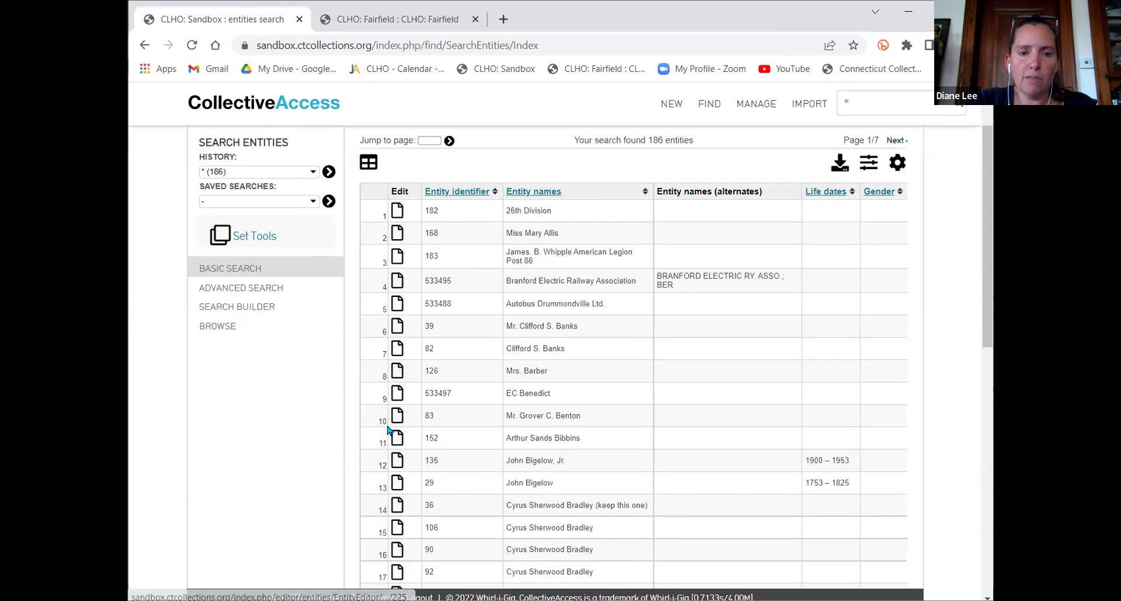
Open entity 152, the 11th result, and check its Gender dropdown choices
{"action": "left_click", "coordinate": [398, 439]}
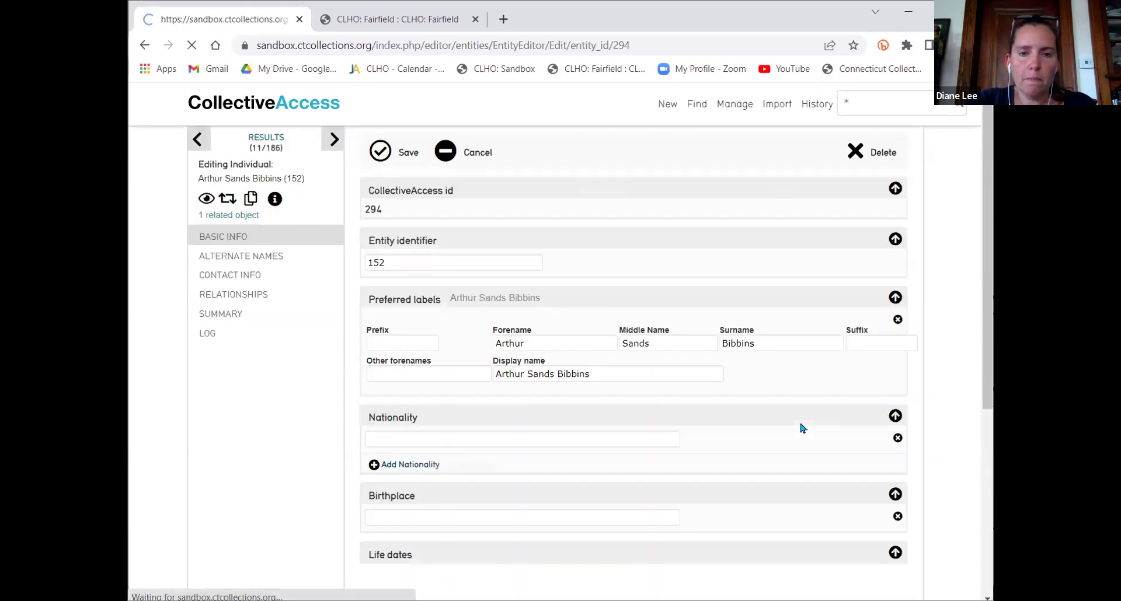
{"action": "scroll", "coordinate": [530, 403], "scroll_direction": "down", "scroll_amount": 8}
{"action": "scroll", "coordinate": [531, 407], "scroll_direction": "down", "scroll_amount": 4}
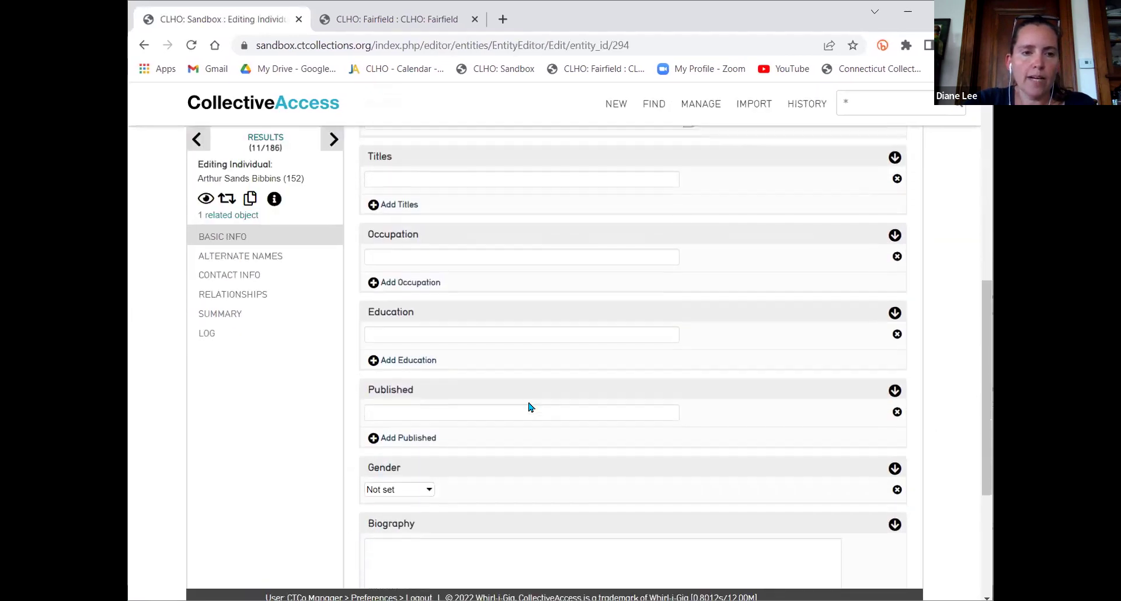
{"action": "left_click", "coordinate": [396, 283]}
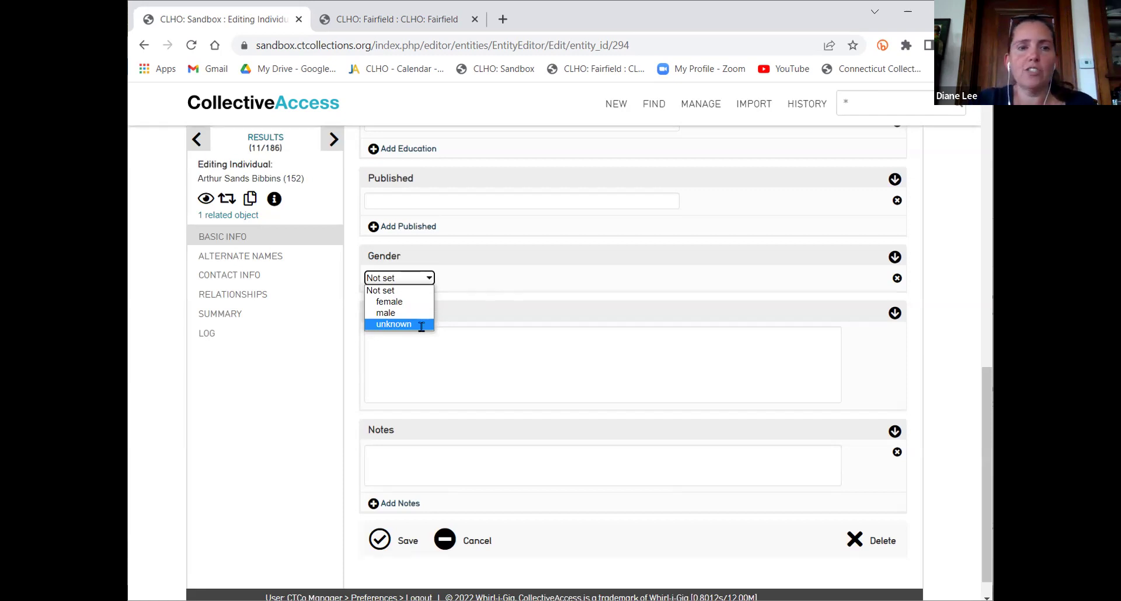
{"action": "scroll", "coordinate": [492, 340], "scroll_direction": "up", "scroll_amount": 10}
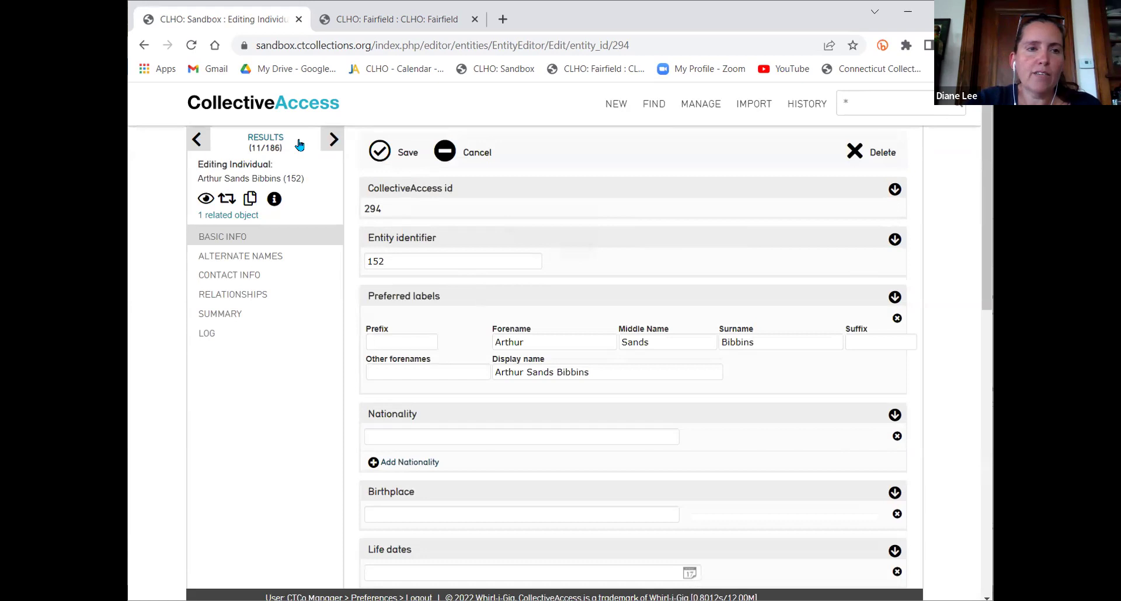
Return to the surname-sorted entity results and scroll through to page 2 of 7
{"action": "left_click", "coordinate": [269, 139]}
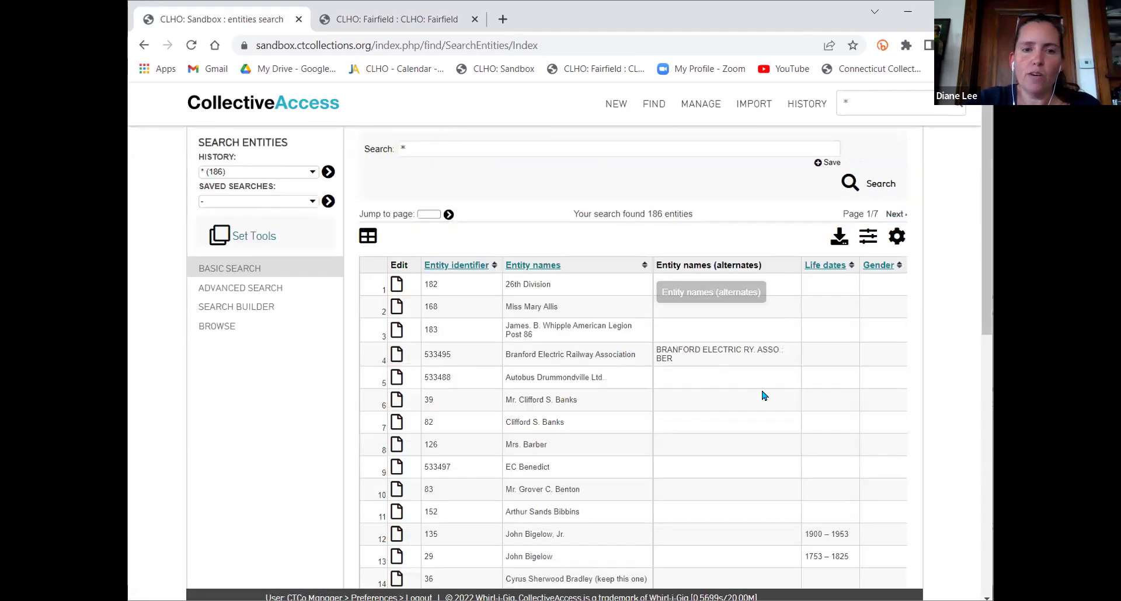
{"action": "scroll", "coordinate": [769, 403], "scroll_direction": "down", "scroll_amount": 3}
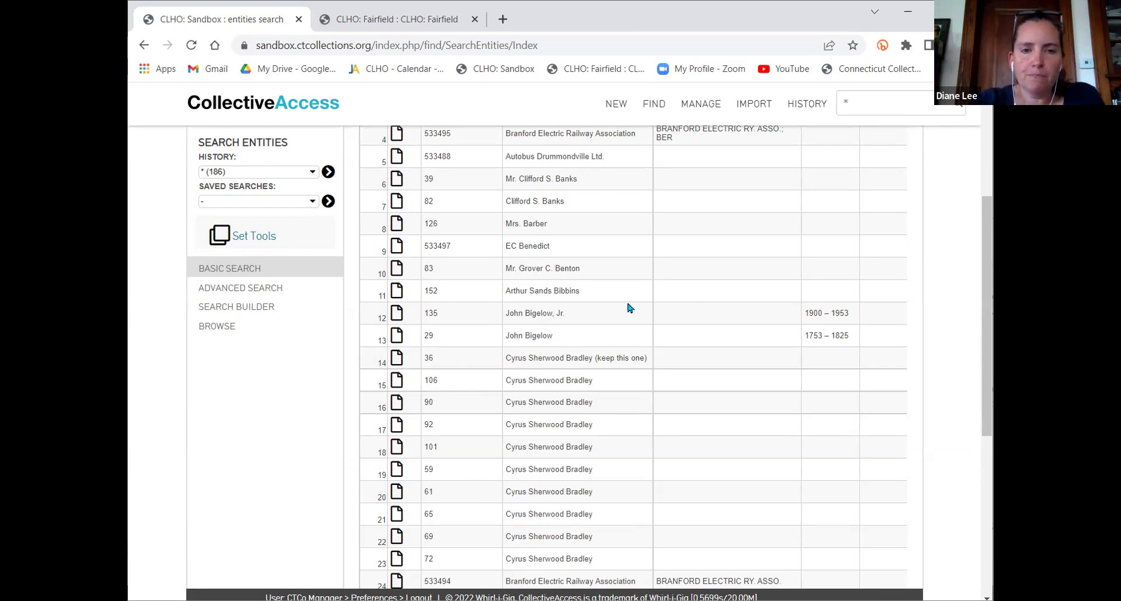
{"action": "scroll", "coordinate": [619, 301], "scroll_direction": "down", "scroll_amount": 4}
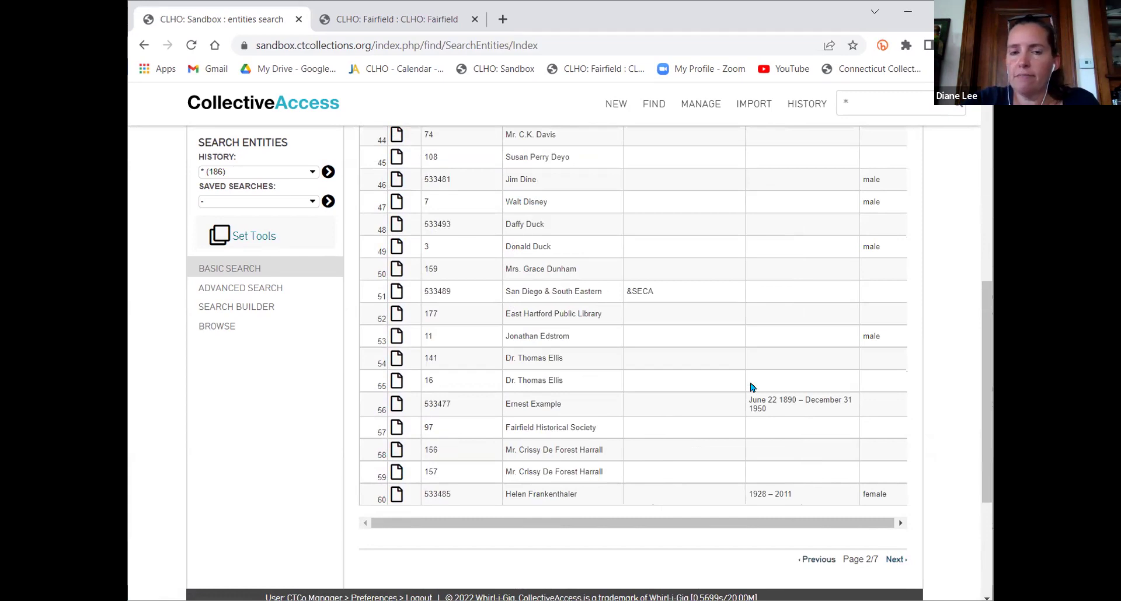
{"action": "scroll", "coordinate": [732, 362], "scroll_direction": "up", "scroll_amount": 3}
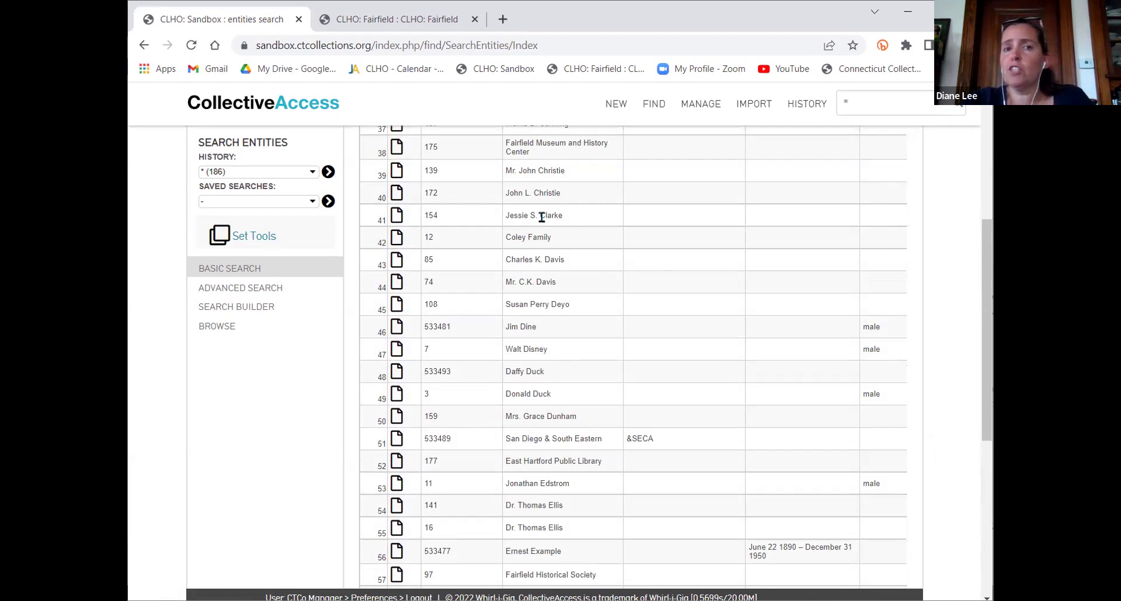
{"action": "scroll", "coordinate": [704, 341], "scroll_direction": "down", "scroll_amount": 3}
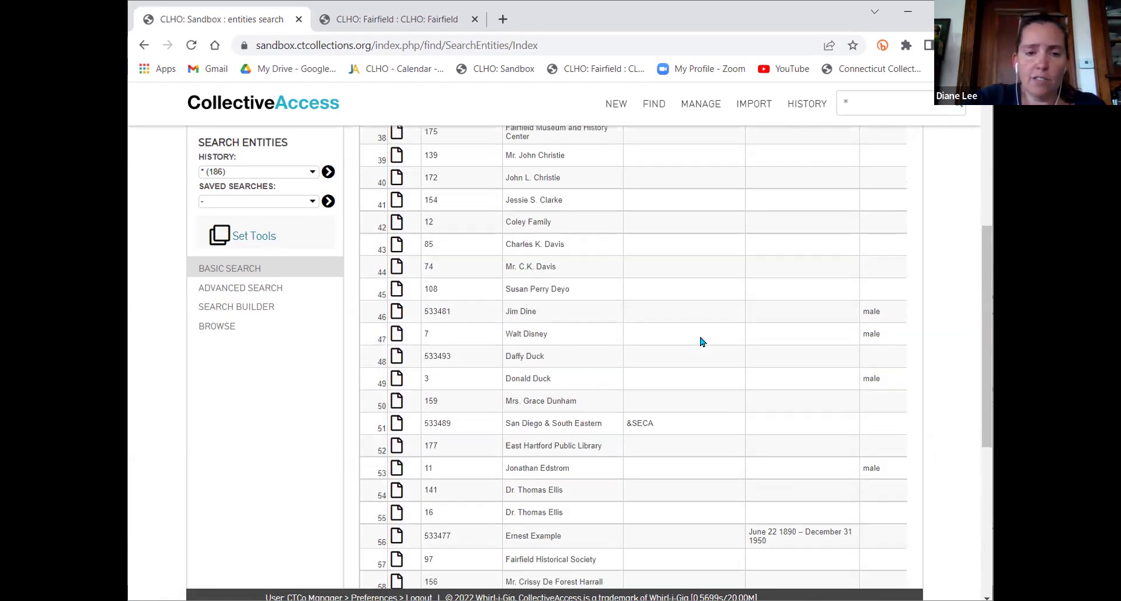
{"action": "scroll", "coordinate": [703, 343], "scroll_direction": "down", "scroll_amount": 2}
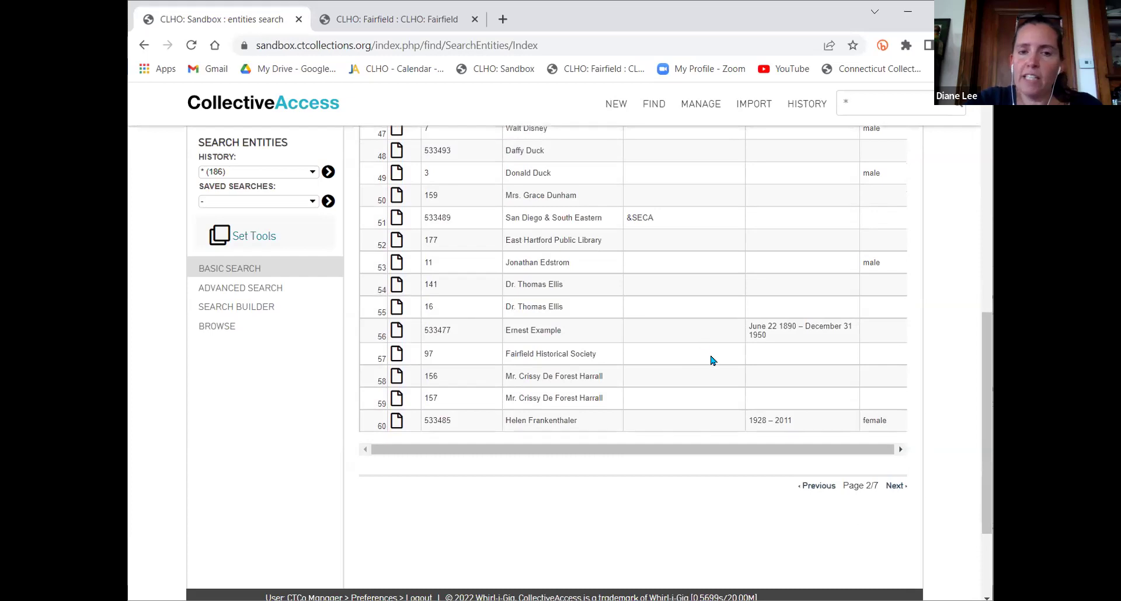
{"action": "scroll", "coordinate": [712, 359], "scroll_direction": "down", "scroll_amount": 2}
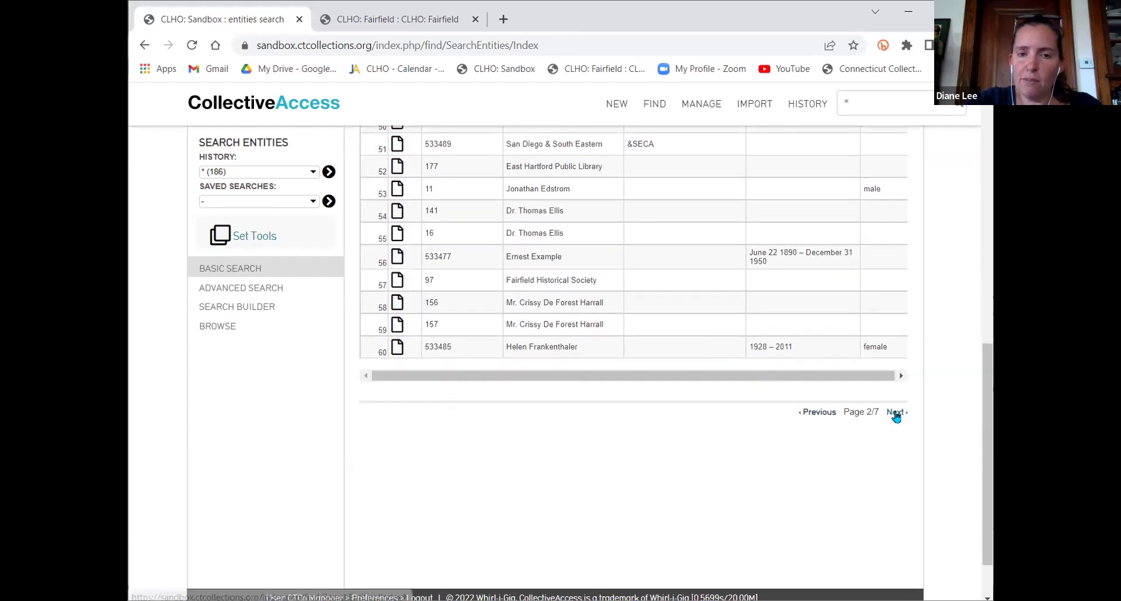
{"action": "scroll", "coordinate": [724, 271], "scroll_direction": "up", "scroll_amount": 3}
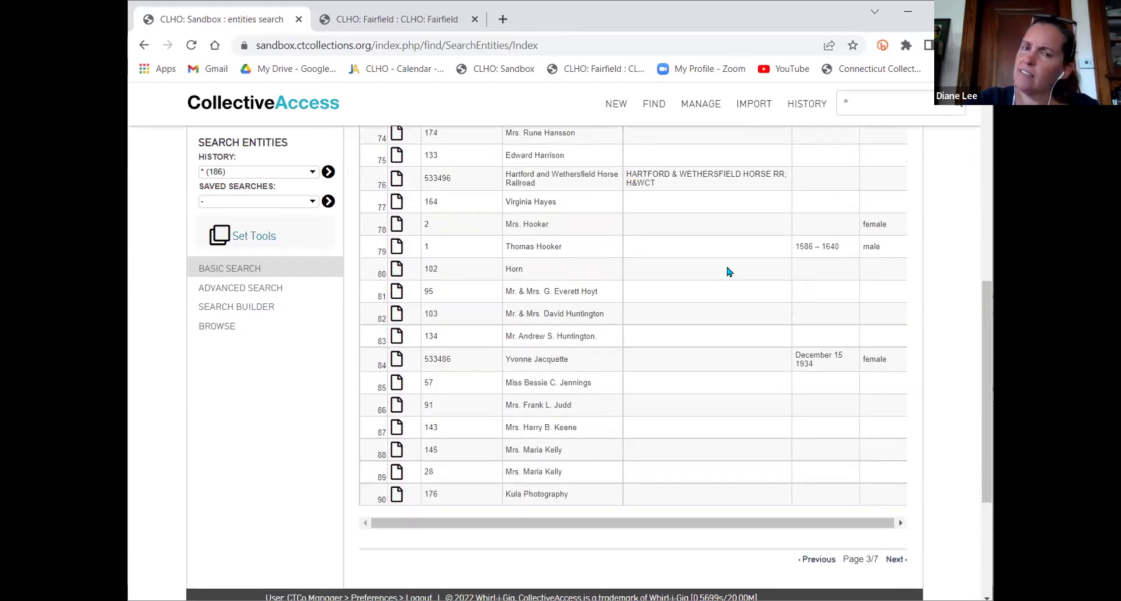
{"action": "scroll", "coordinate": [727, 270], "scroll_direction": "up", "scroll_amount": 5}
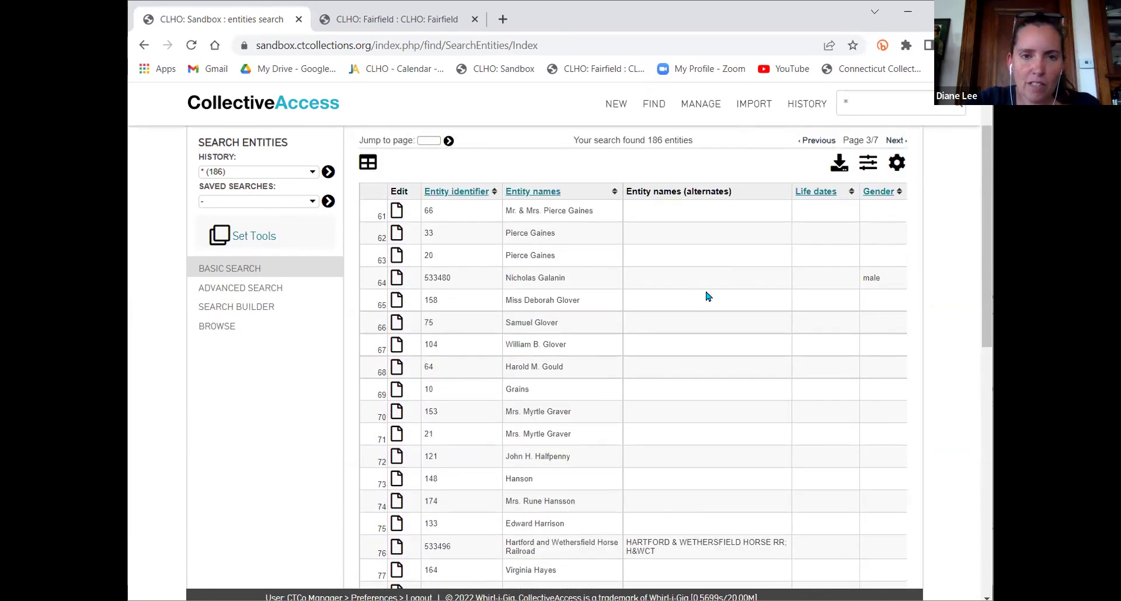
{"action": "scroll", "coordinate": [879, 270], "scroll_direction": "down", "scroll_amount": 3}
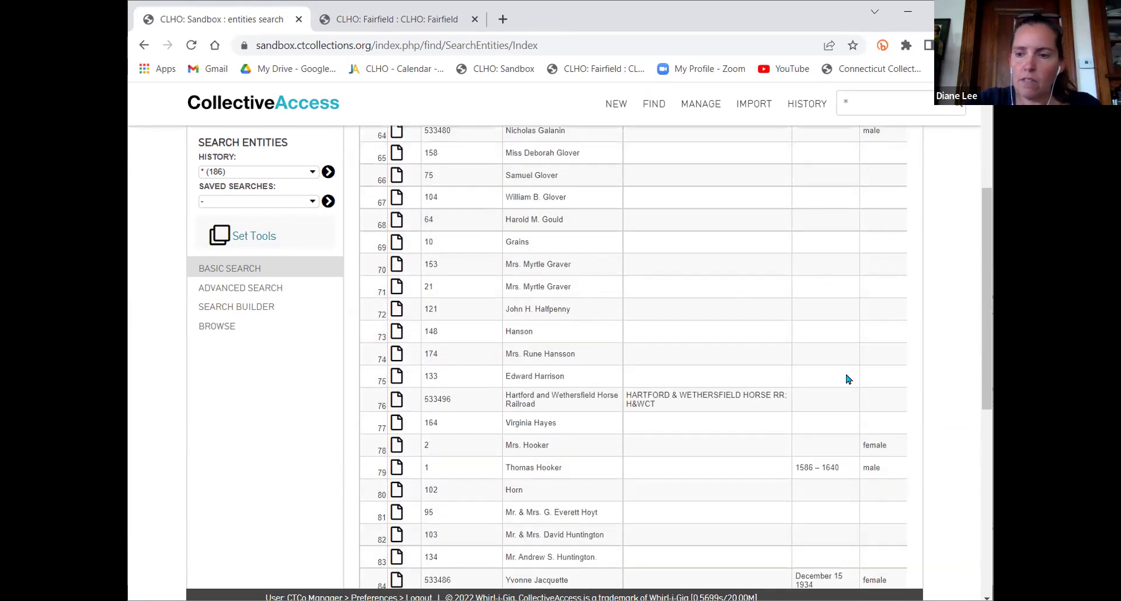
{"action": "scroll", "coordinate": [625, 335], "scroll_direction": "up", "scroll_amount": 4}
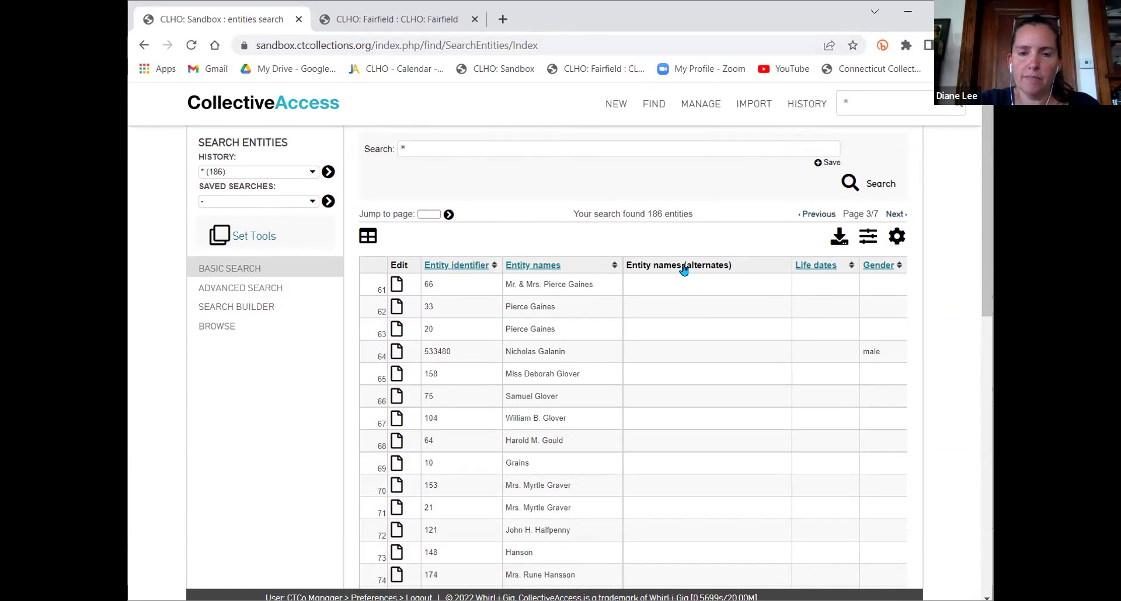
{"action": "scroll", "coordinate": [684, 269], "scroll_direction": "down", "scroll_amount": 1}
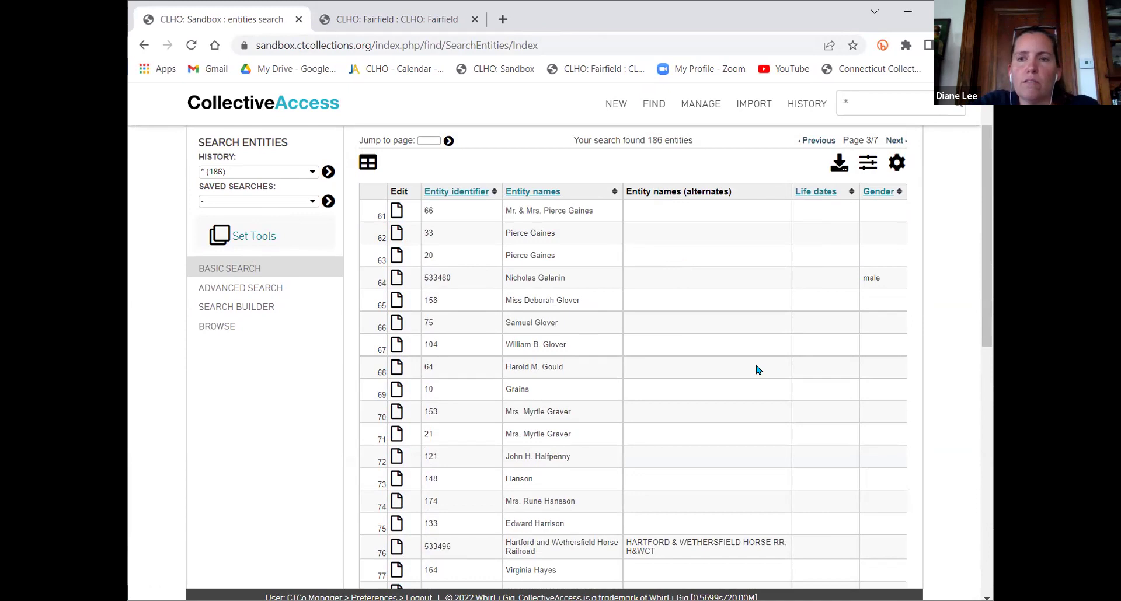
{"action": "scroll", "coordinate": [760, 368], "scroll_direction": "up", "scroll_amount": 1}
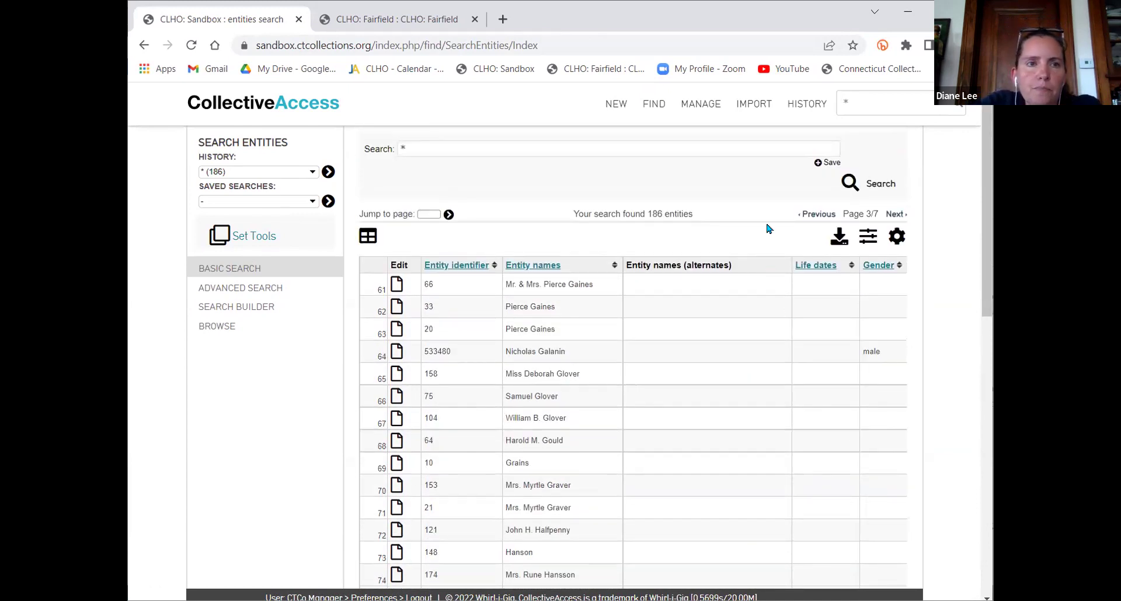
{"action": "scroll", "coordinate": [707, 205], "scroll_direction": "down", "scroll_amount": 1}
{"action": "scroll", "coordinate": [707, 205], "scroll_direction": "up", "scroll_amount": 1}
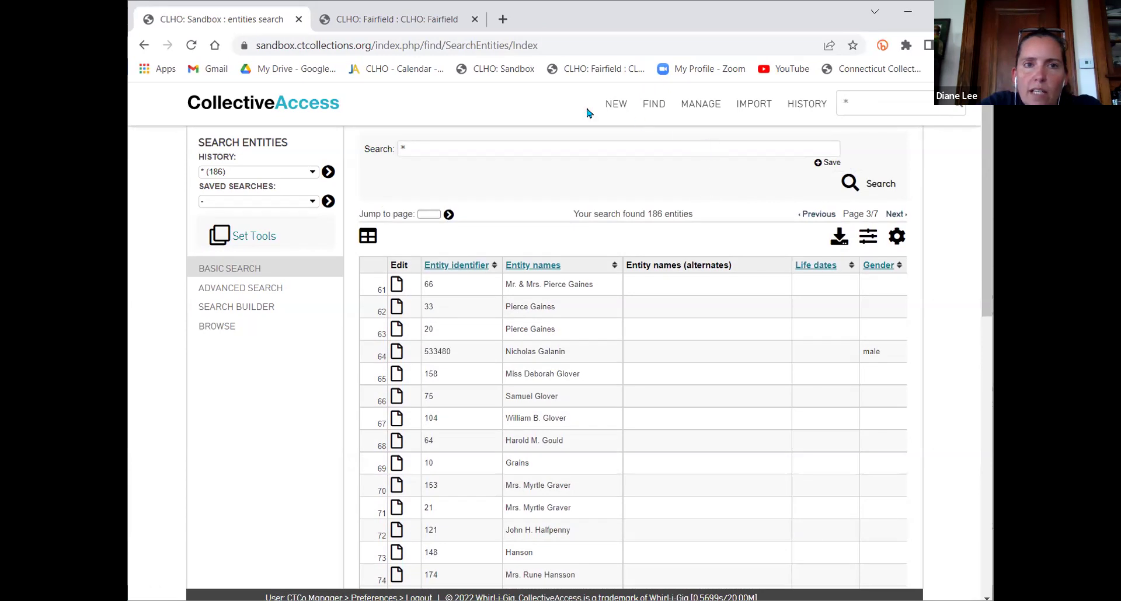
Switch to the Fairfield site and go to Manage > My displays
{"action": "left_click", "coordinate": [397, 20]}
{"action": "mouse_move", "coordinate": [700, 105]}
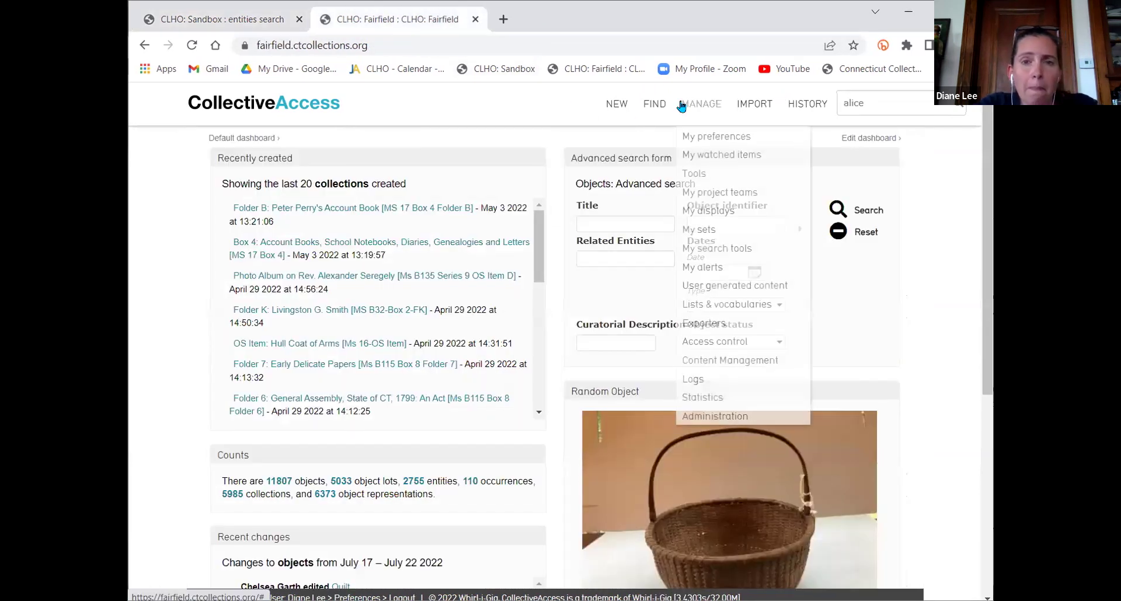
{"action": "left_click", "coordinate": [719, 203]}
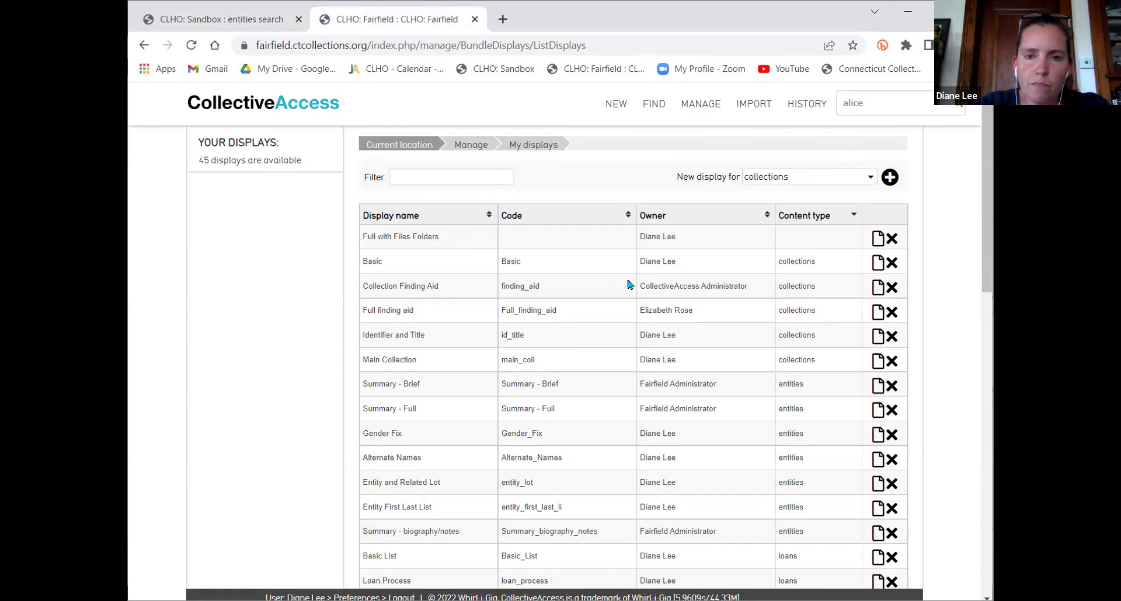
Edit the Loan Process display, view its Display List, then return to Basic Info
{"action": "scroll", "coordinate": [607, 254], "scroll_direction": "down", "scroll_amount": 4}
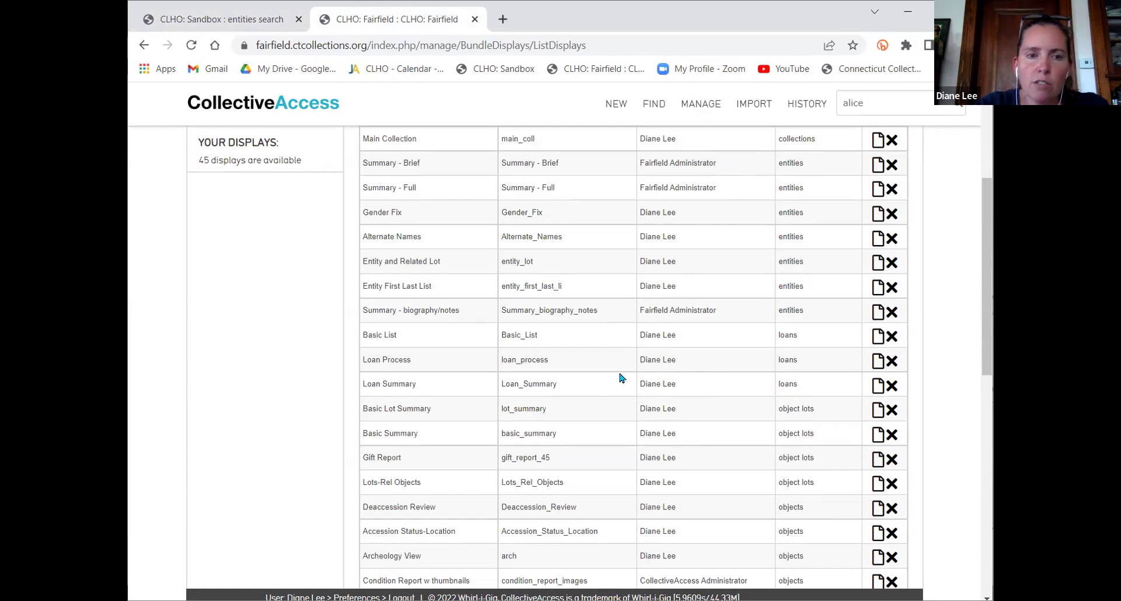
{"action": "left_click", "coordinate": [879, 363]}
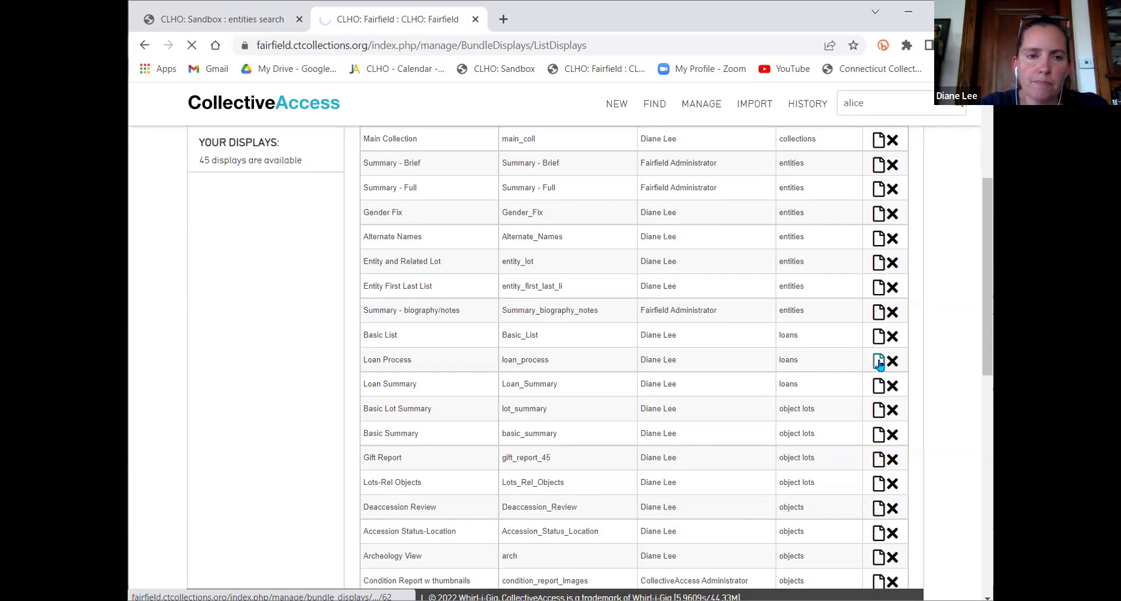
{"action": "scroll", "coordinate": [781, 385], "scroll_direction": "down", "scroll_amount": 2}
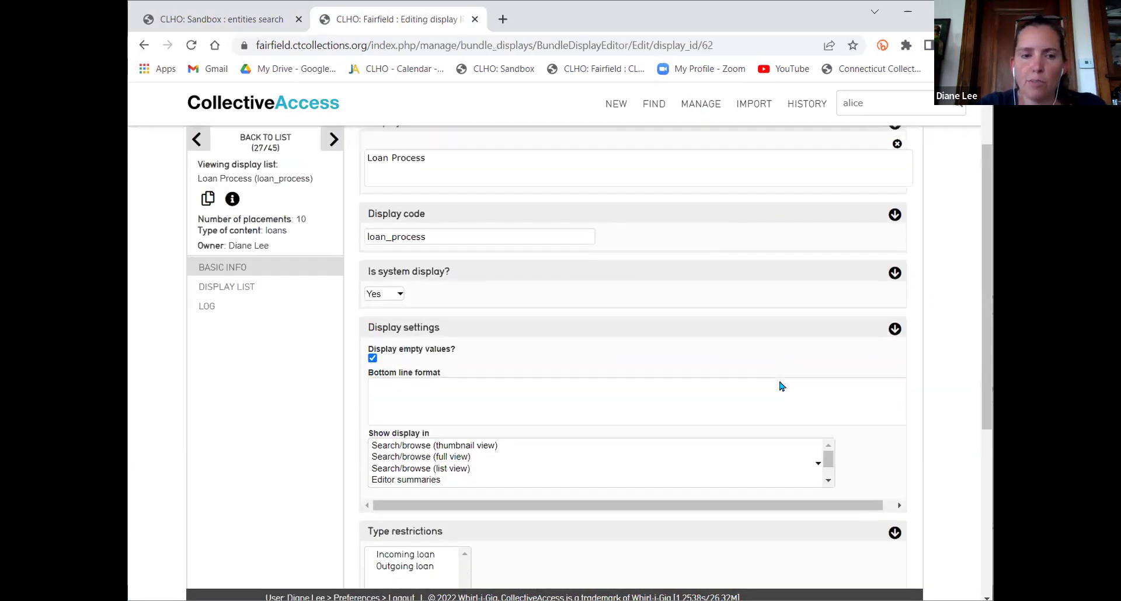
{"action": "left_click", "coordinate": [237, 288]}
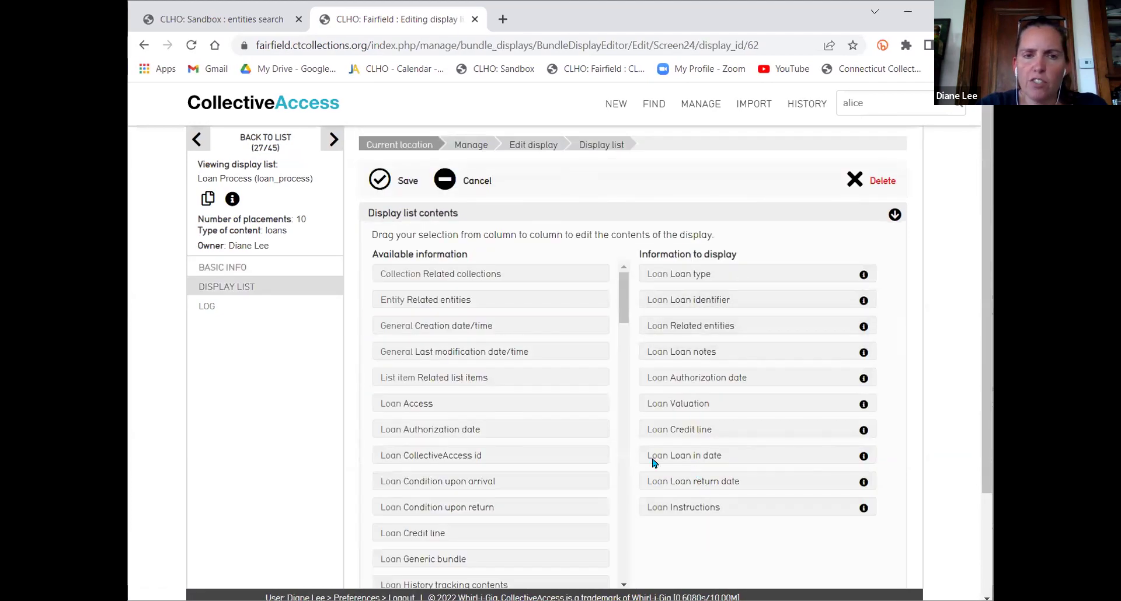
{"action": "left_click", "coordinate": [231, 269]}
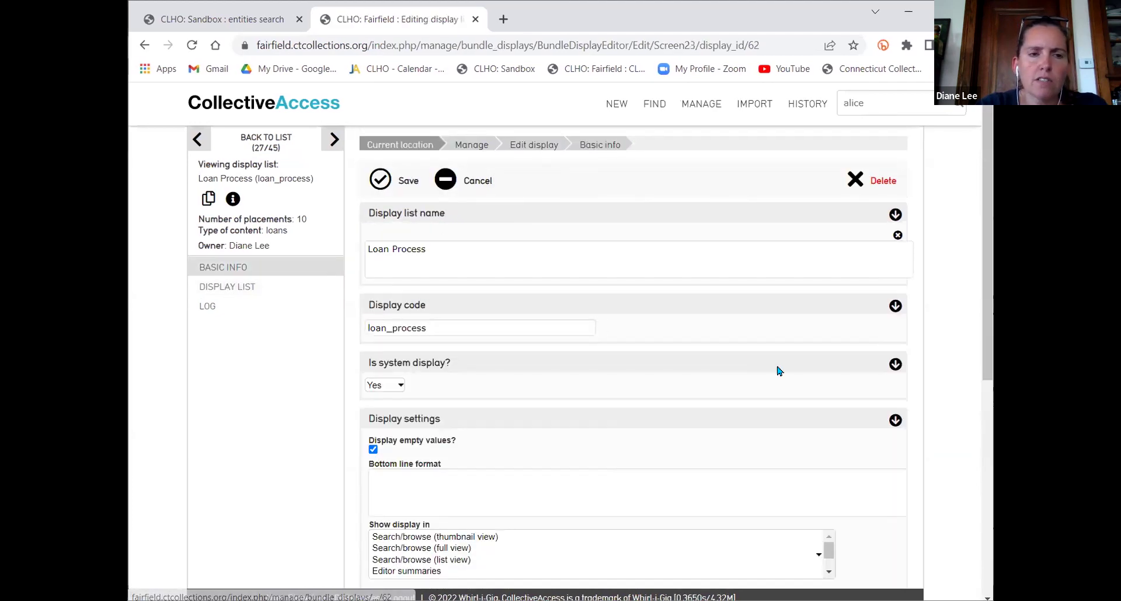
{"action": "scroll", "coordinate": [782, 363], "scroll_direction": "down", "scroll_amount": 2}
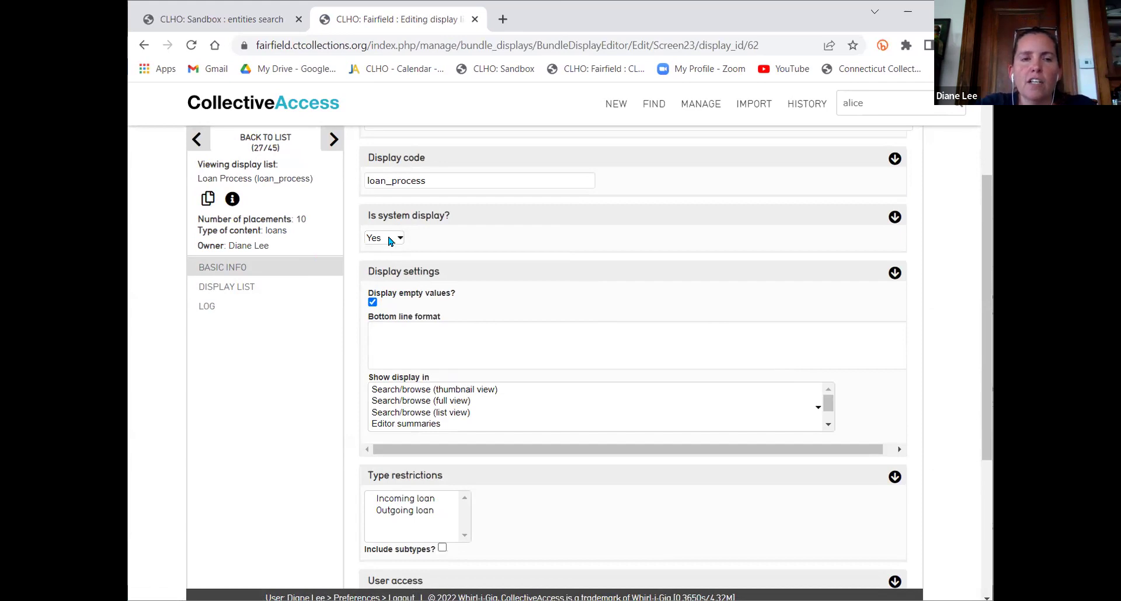
Set the Loan Process display's 'Is system display?' option to No
{"action": "left_click", "coordinate": [390, 241]}
{"action": "left_click", "coordinate": [388, 261]}
{"action": "scroll", "coordinate": [633, 293], "scroll_direction": "down", "scroll_amount": 4}
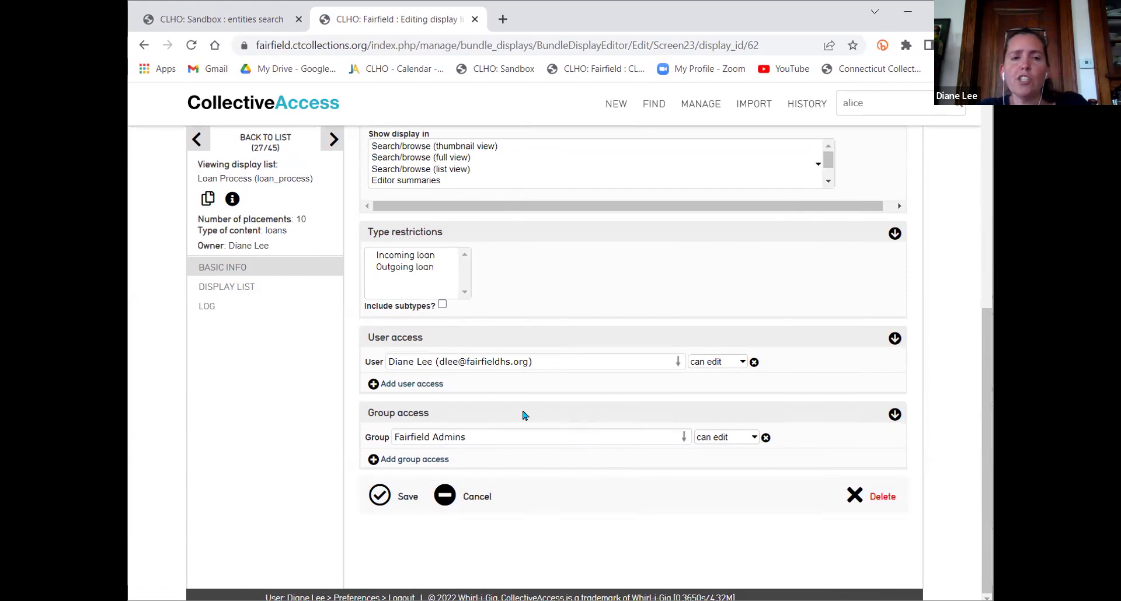
Add two more users to the display's access list, picking each from the name suggestions
{"action": "left_click", "coordinate": [423, 390]}
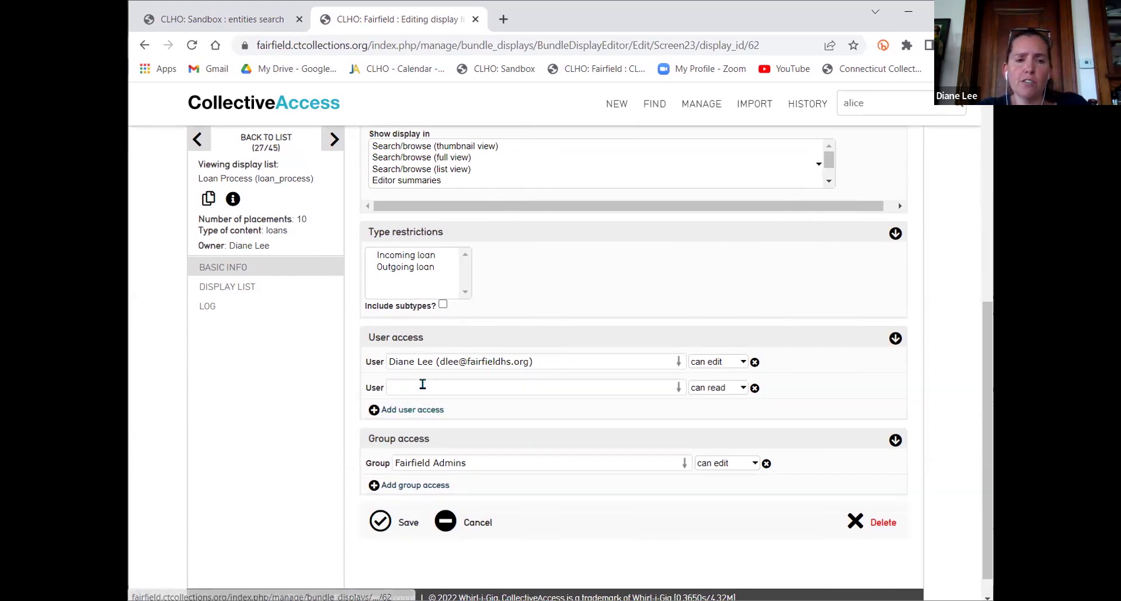
{"action": "left_click", "coordinate": [422, 384]}
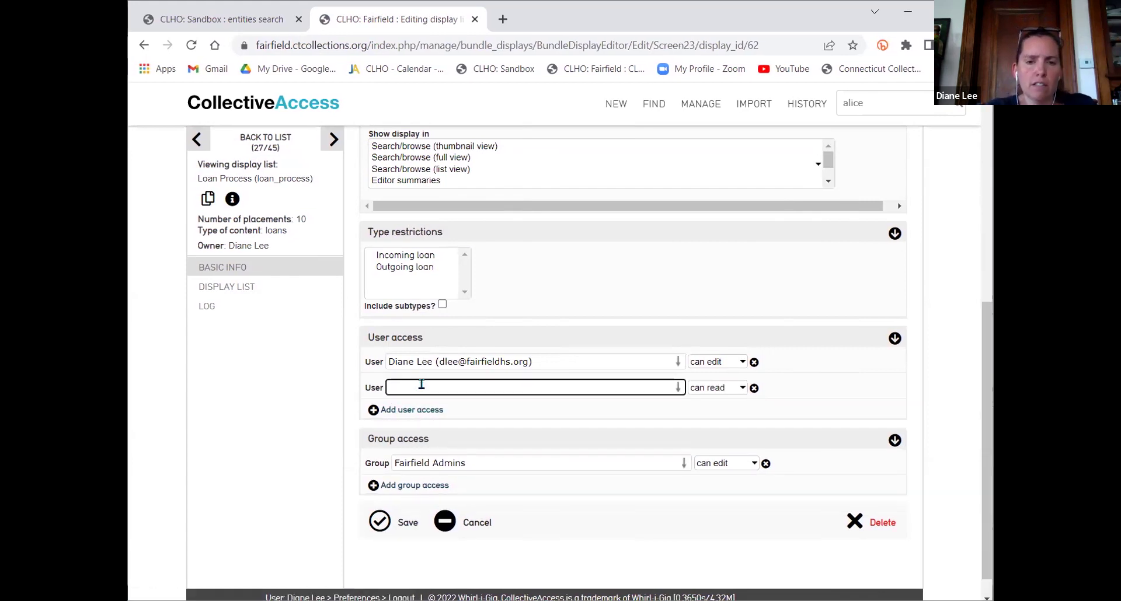
{"action": "type", "text": "ch"}
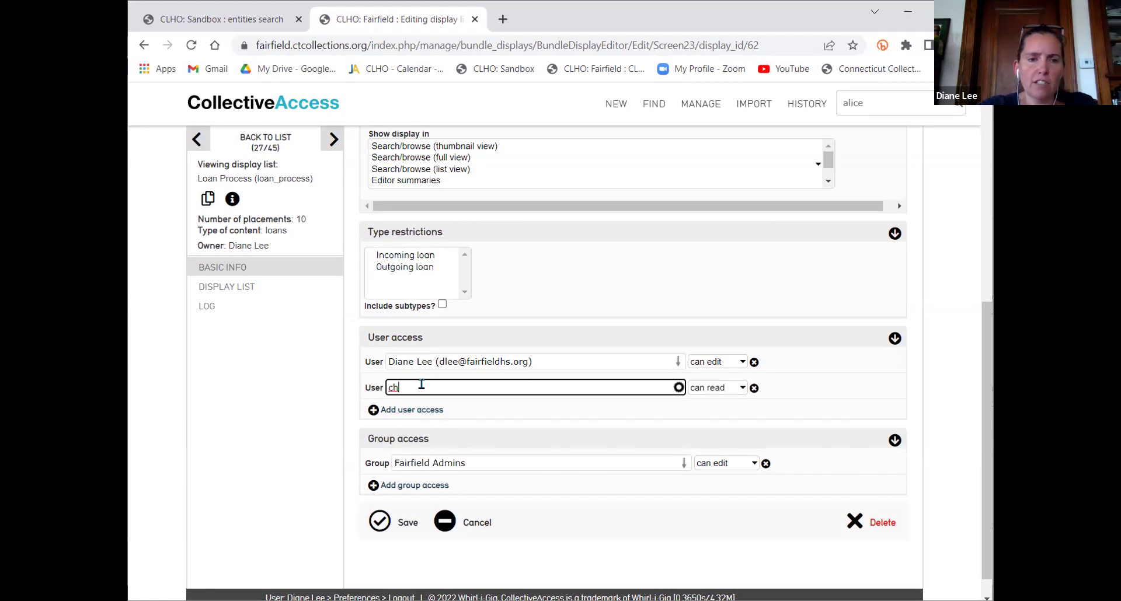
{"action": "key", "text": "BackSpace"}
{"action": "key", "text": "BackSpace"}
{"action": "type", "text": "chel"}
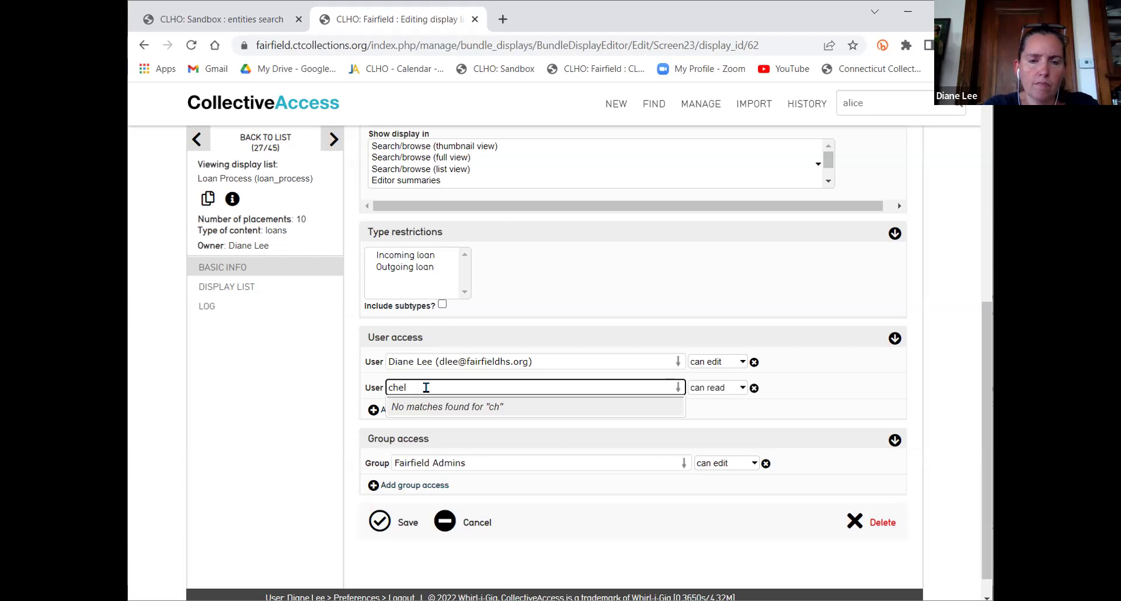
{"action": "type", "text": "s"}
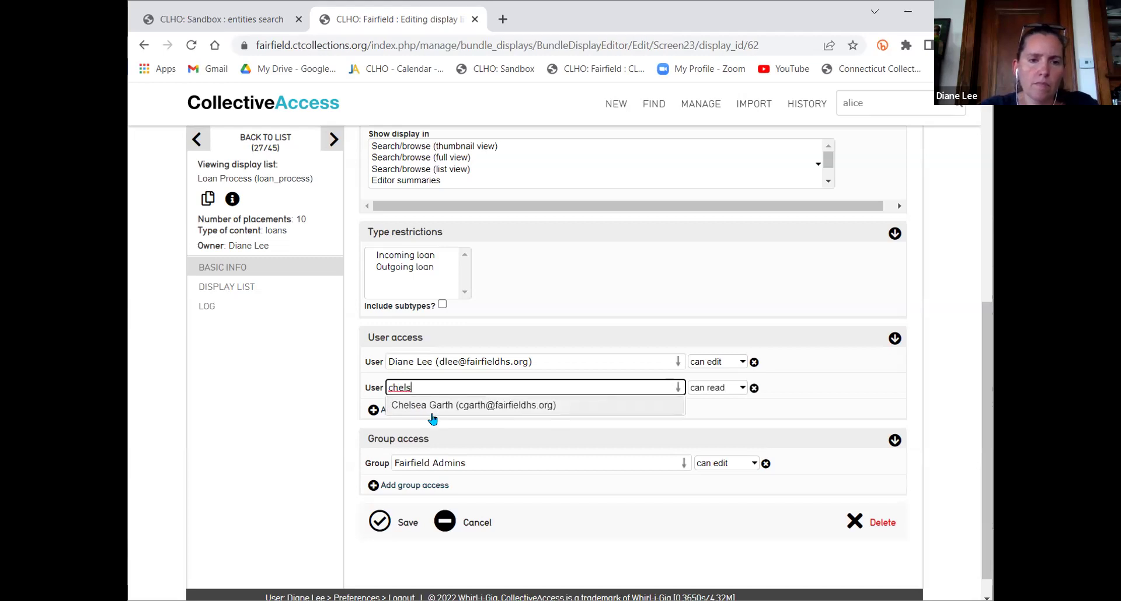
{"action": "left_click", "coordinate": [433, 407]}
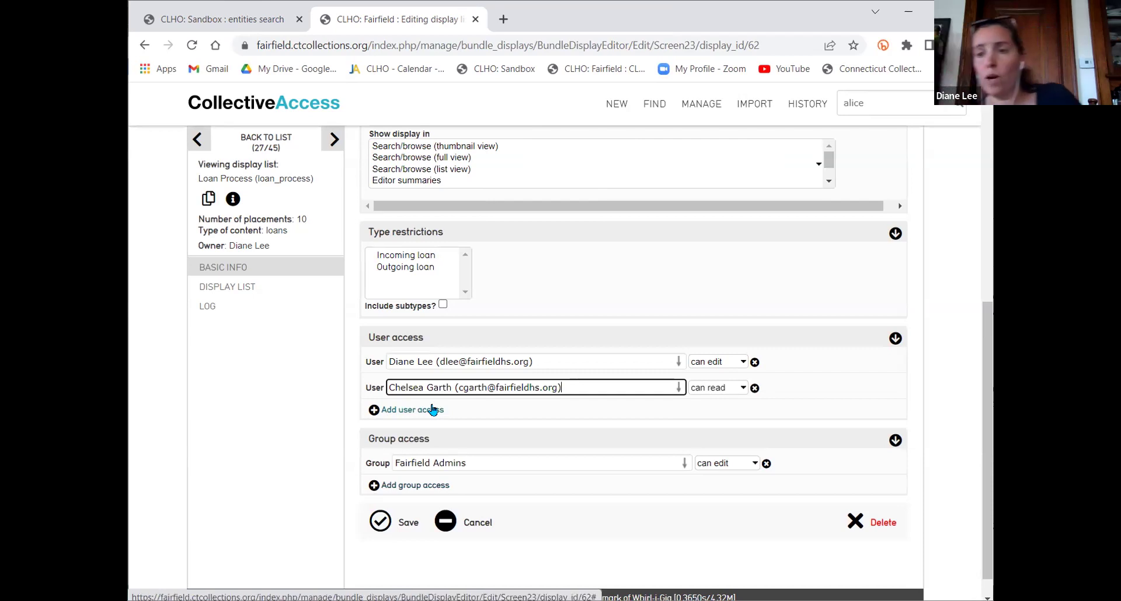
{"action": "left_click", "coordinate": [432, 410]}
{"action": "type", "text": "alec"}
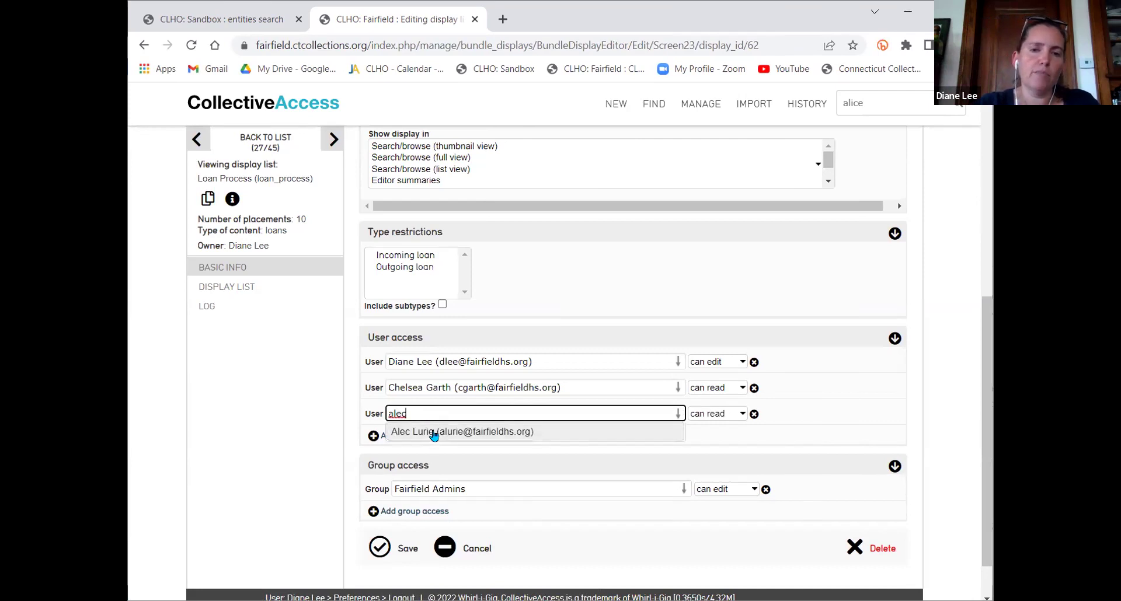
{"action": "left_click", "coordinate": [433, 433]}
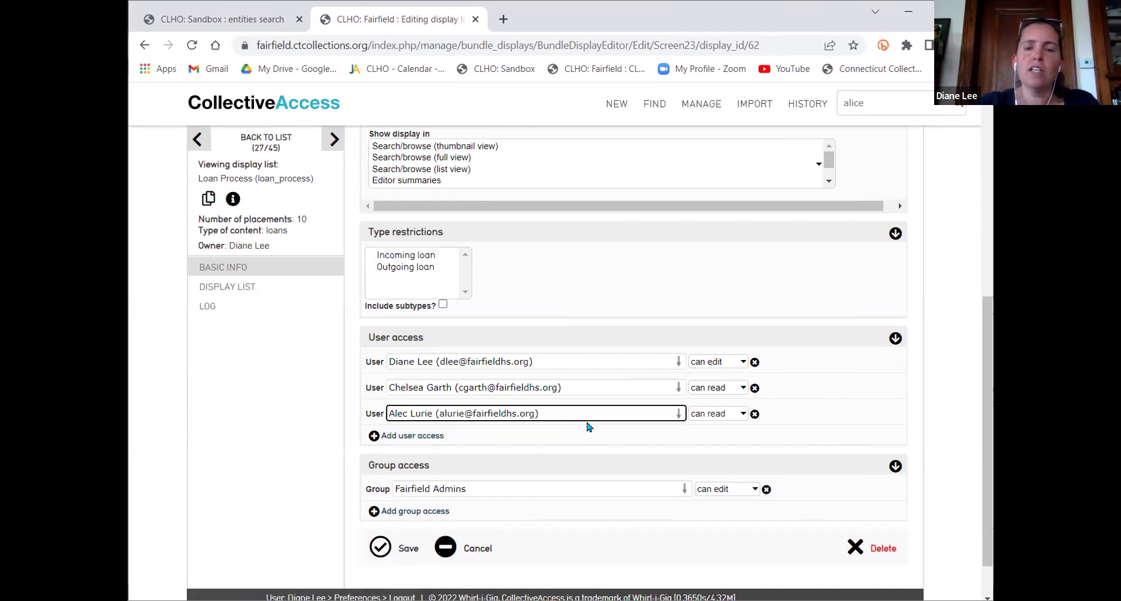
Leave the first new user at can edit, give the second edit permission, and save
{"action": "left_click", "coordinate": [722, 367]}
{"action": "left_click", "coordinate": [731, 387]}
{"action": "left_click", "coordinate": [731, 389]}
{"action": "left_click", "coordinate": [728, 413]}
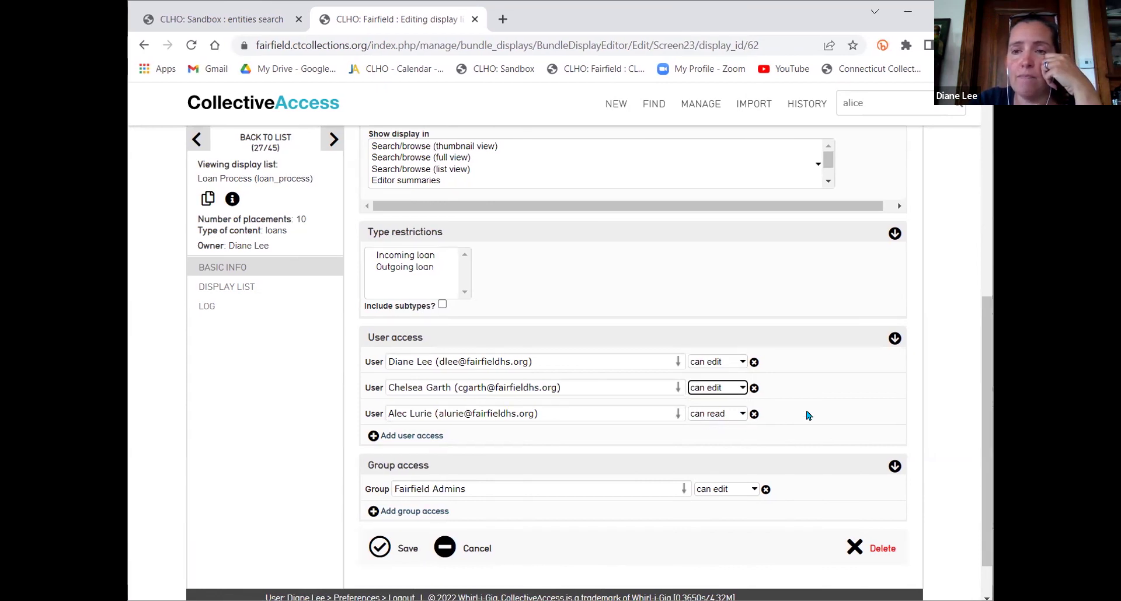
{"action": "left_click", "coordinate": [378, 553]}
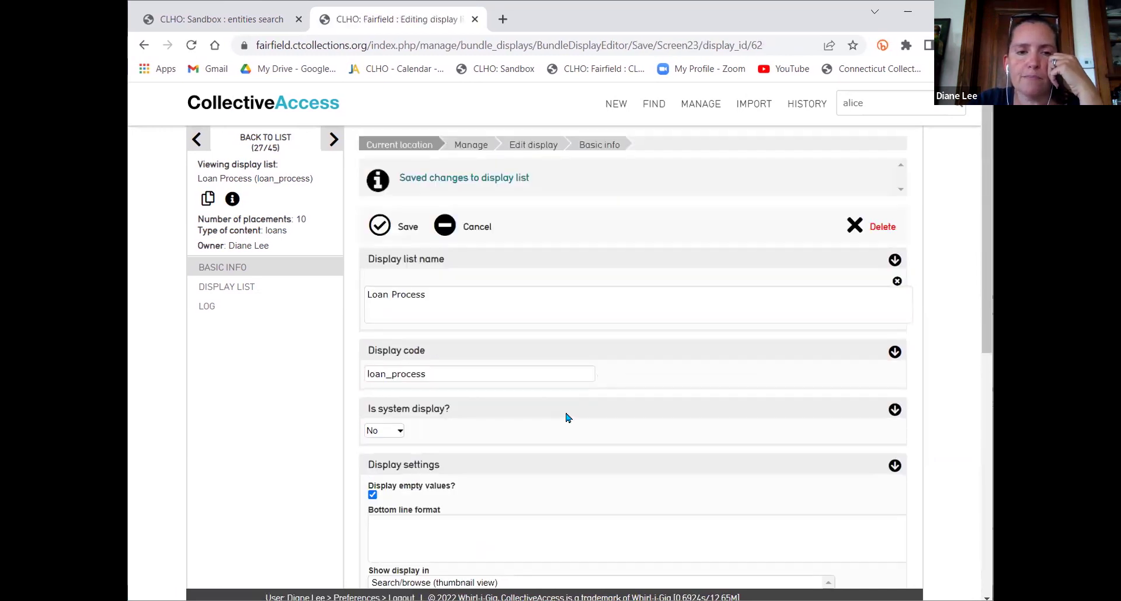
Look over the saved Loan Process form, then go back to the Sandbox entity search for *
{"action": "scroll", "coordinate": [566, 418], "scroll_direction": "down", "scroll_amount": 10}
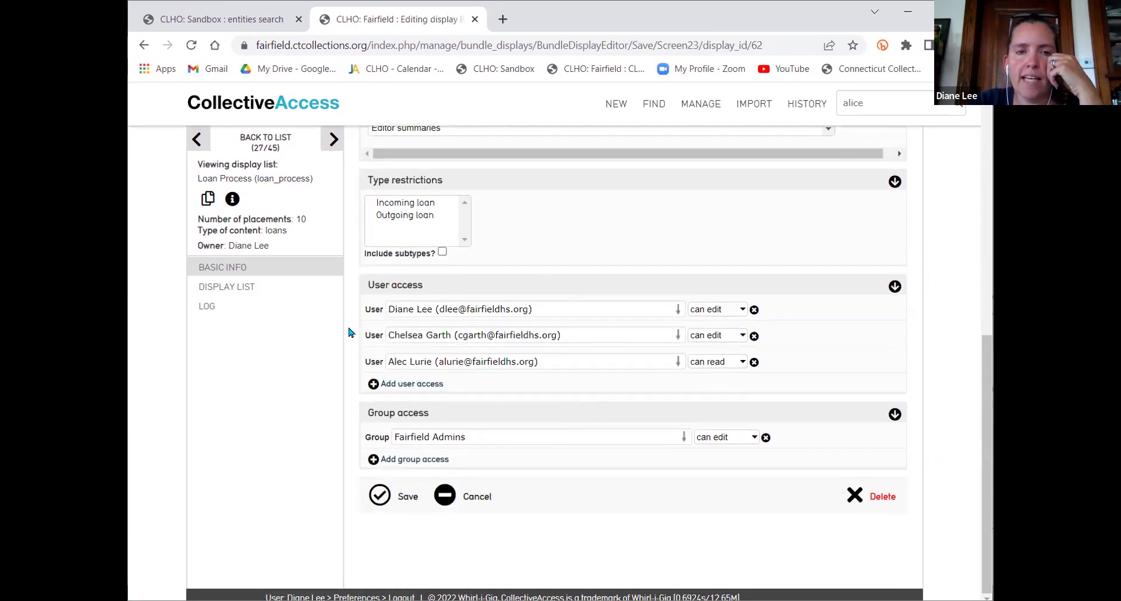
{"action": "scroll", "coordinate": [393, 193], "scroll_direction": "up", "scroll_amount": 3}
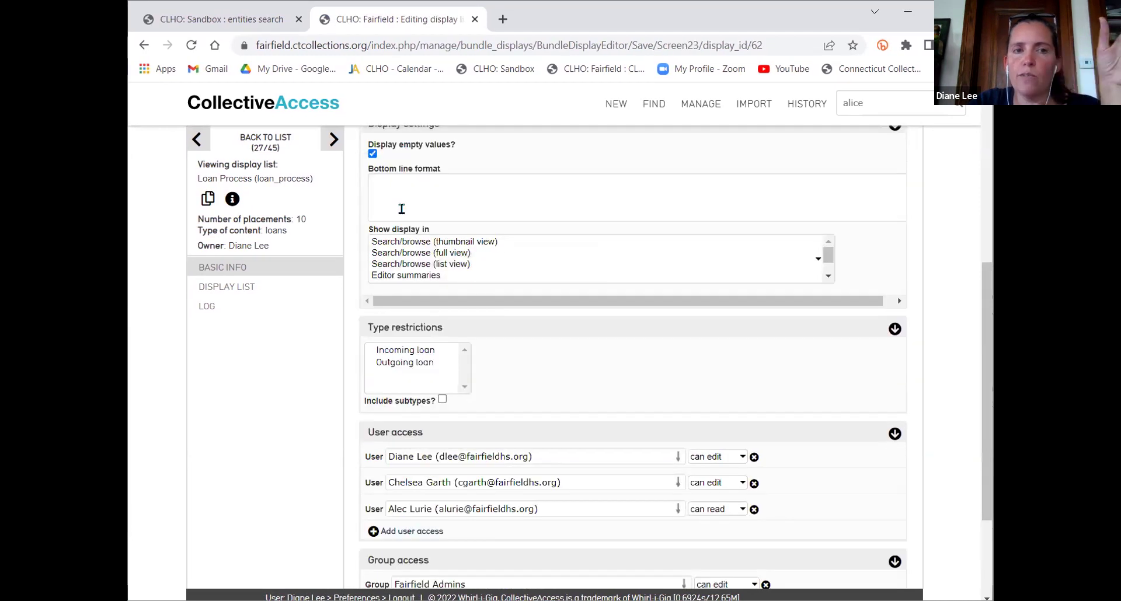
{"action": "scroll", "coordinate": [402, 209], "scroll_direction": "up", "scroll_amount": 1}
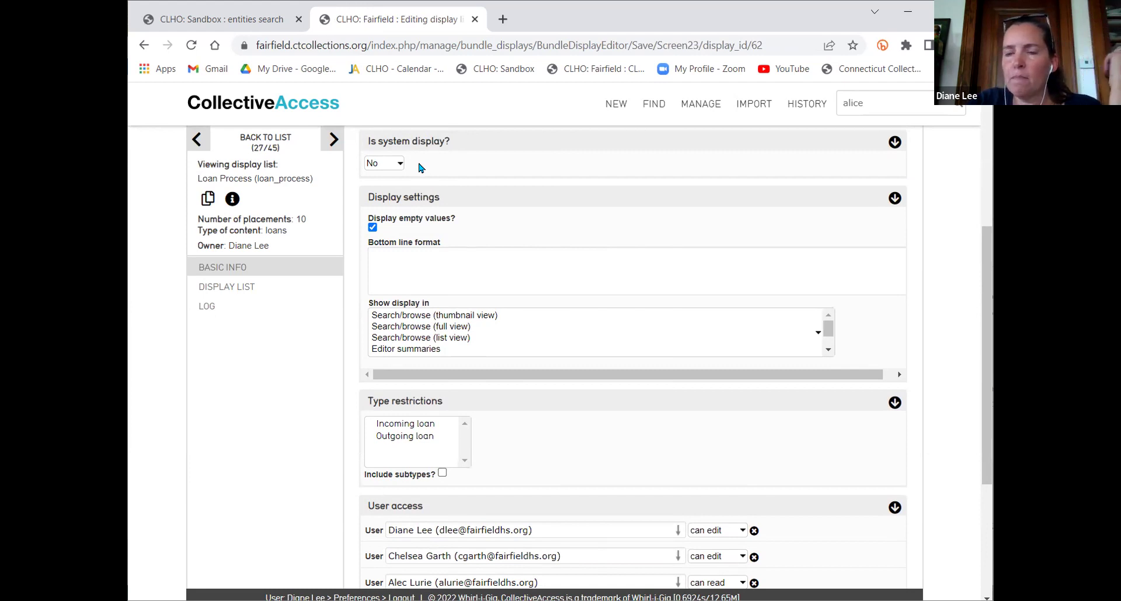
{"action": "scroll", "coordinate": [428, 170], "scroll_direction": "down", "scroll_amount": 2}
{"action": "scroll", "coordinate": [431, 156], "scroll_direction": "down", "scroll_amount": 2}
{"action": "scroll", "coordinate": [526, 280], "scroll_direction": "down", "scroll_amount": 1}
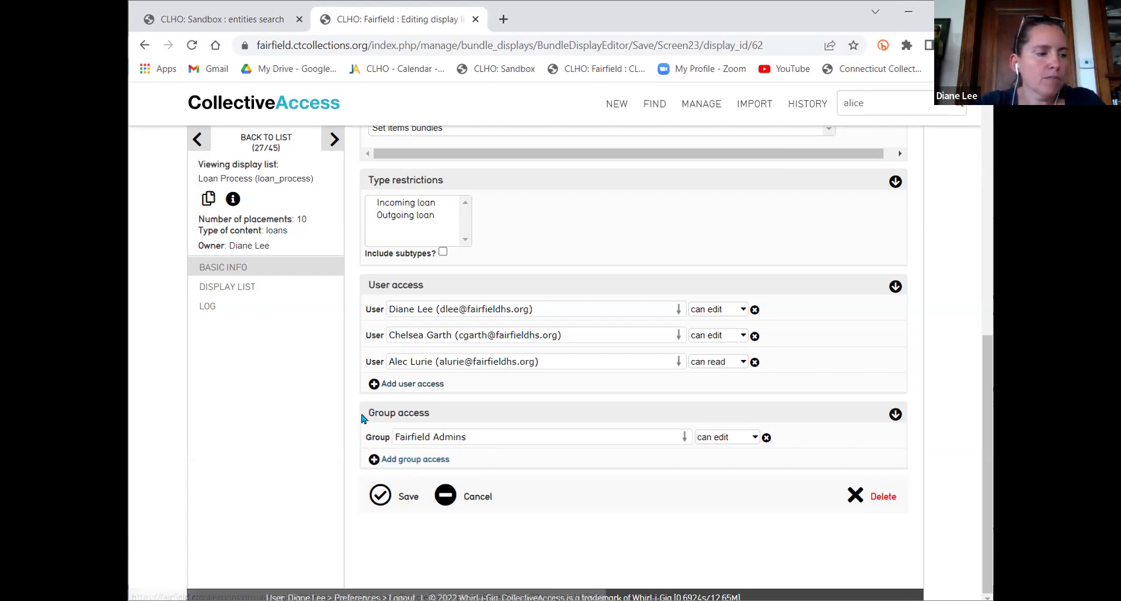
{"action": "left_click", "coordinate": [213, 18]}
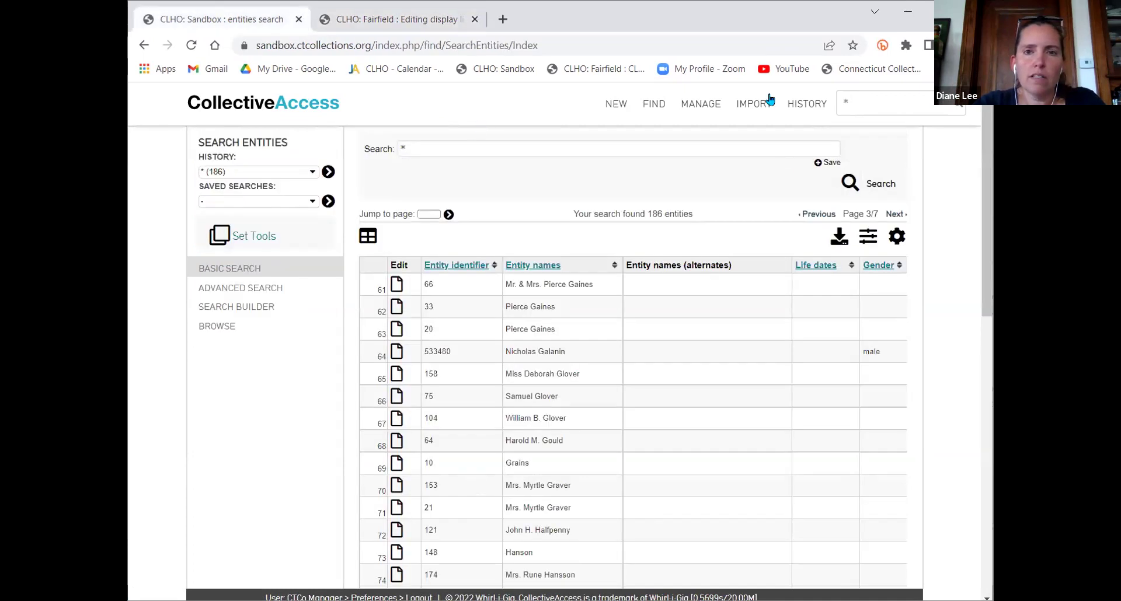
Open the Registar Info display for editing from the Sandbox list of displays
{"action": "mouse_move", "coordinate": [705, 112]}
{"action": "left_click", "coordinate": [714, 211]}
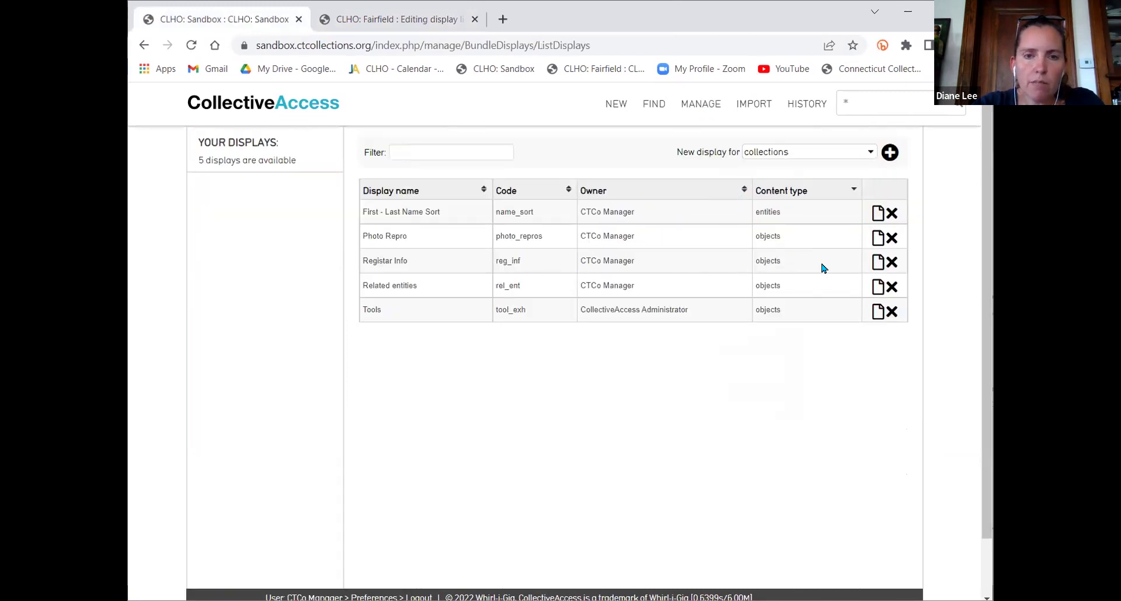
{"action": "left_click", "coordinate": [879, 263]}
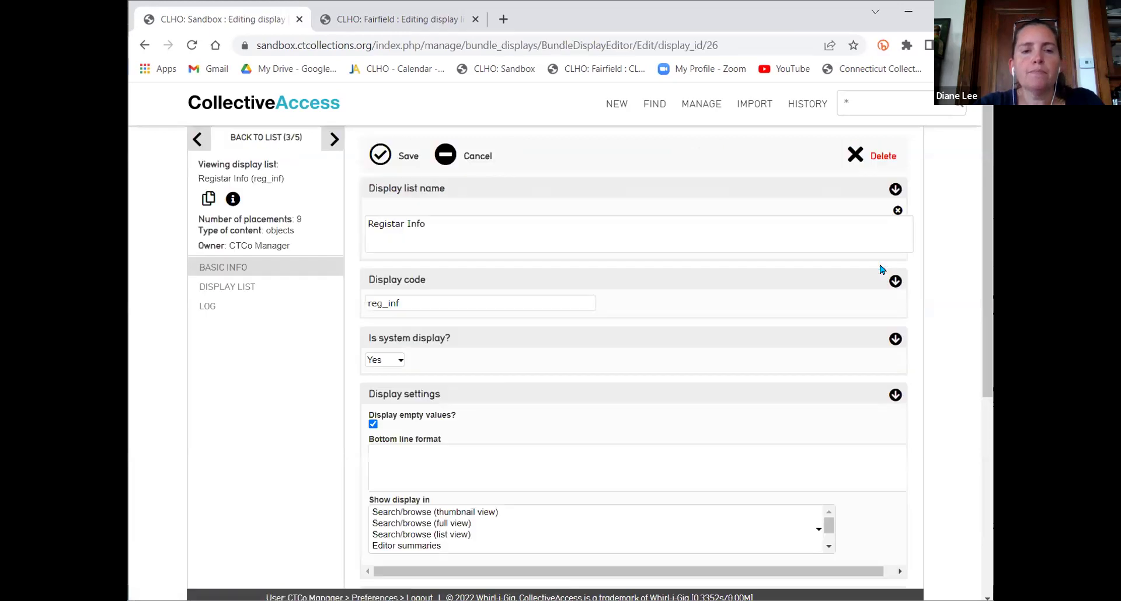
{"action": "scroll", "coordinate": [494, 436], "scroll_direction": "down", "scroll_amount": 5}
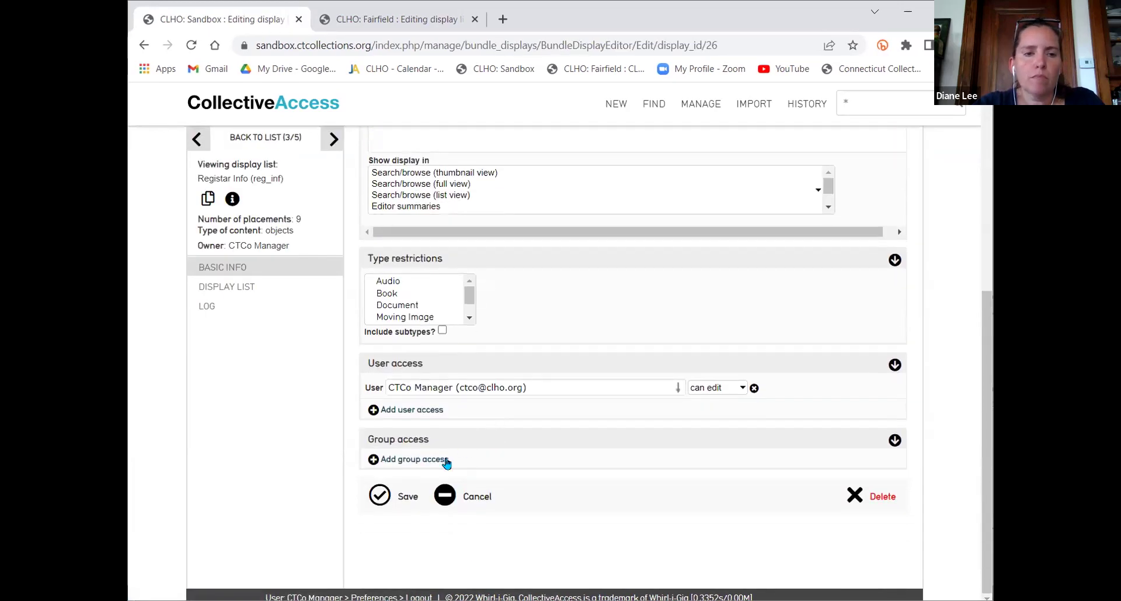
Try adding a 'volunteers' group access, clear it after no match, and go to Fairfield
{"action": "left_click", "coordinate": [441, 461]}
{"action": "left_click", "coordinate": [440, 467]}
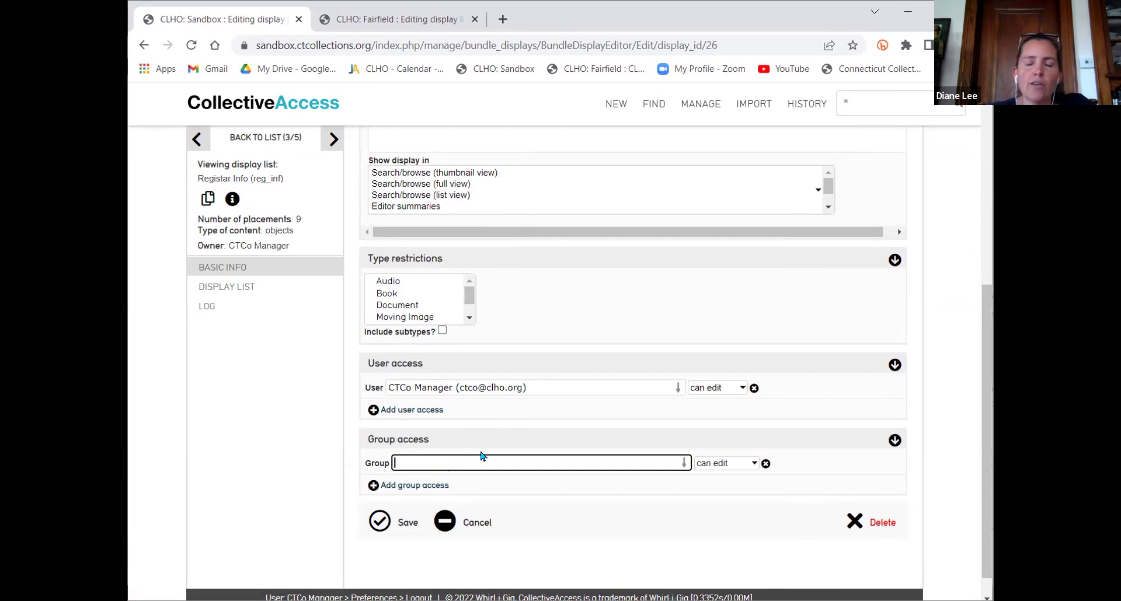
{"action": "type", "text": "vol"}
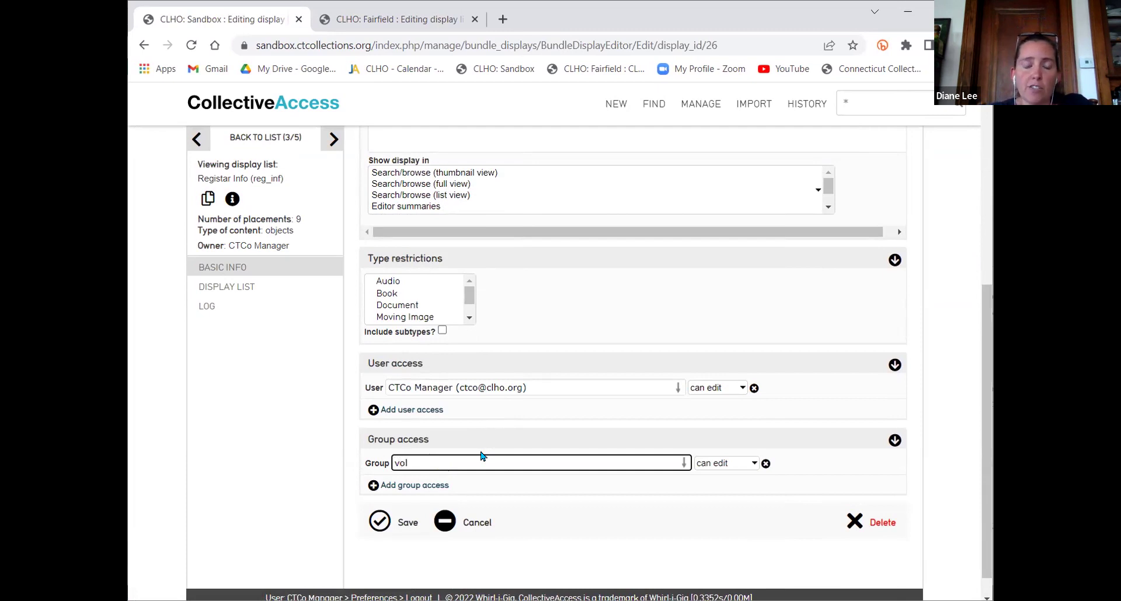
{"action": "type", "text": "unteers"}
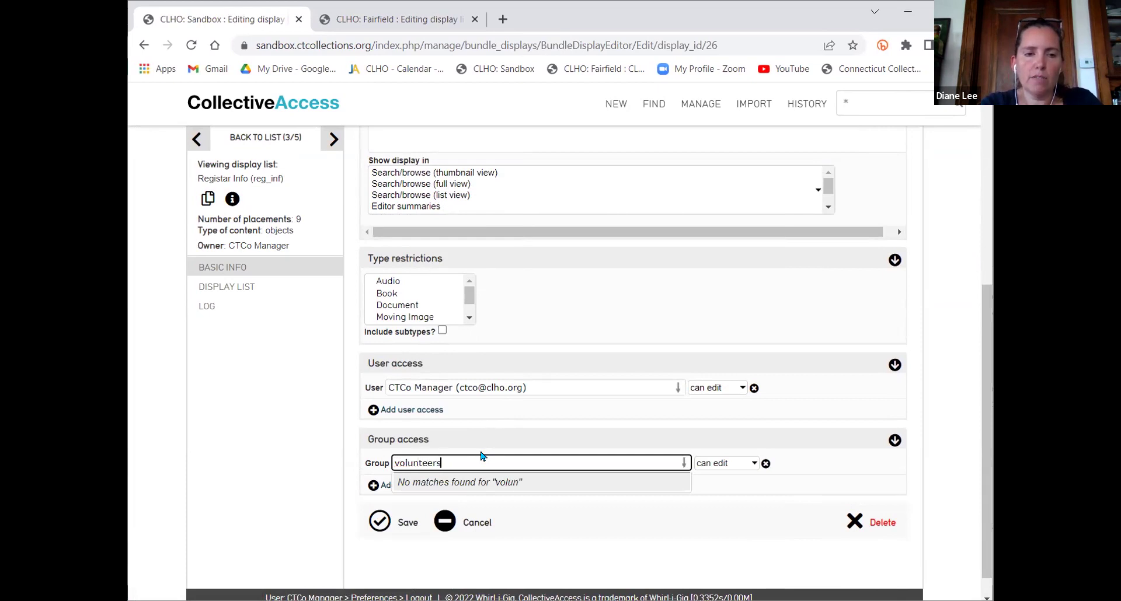
{"action": "key", "text": "BackSpace"}
{"action": "key", "text": "BackSpace"}
{"action": "key", "text": "BackSpace"}
{"action": "key", "text": "BackSpace"}
{"action": "key", "text": "BackSpace"}
{"action": "key", "text": "BackSpace"}
{"action": "key", "text": "BackSpace"}
{"action": "key", "text": "BackSpace"}
{"action": "key", "text": "BackSpace"}
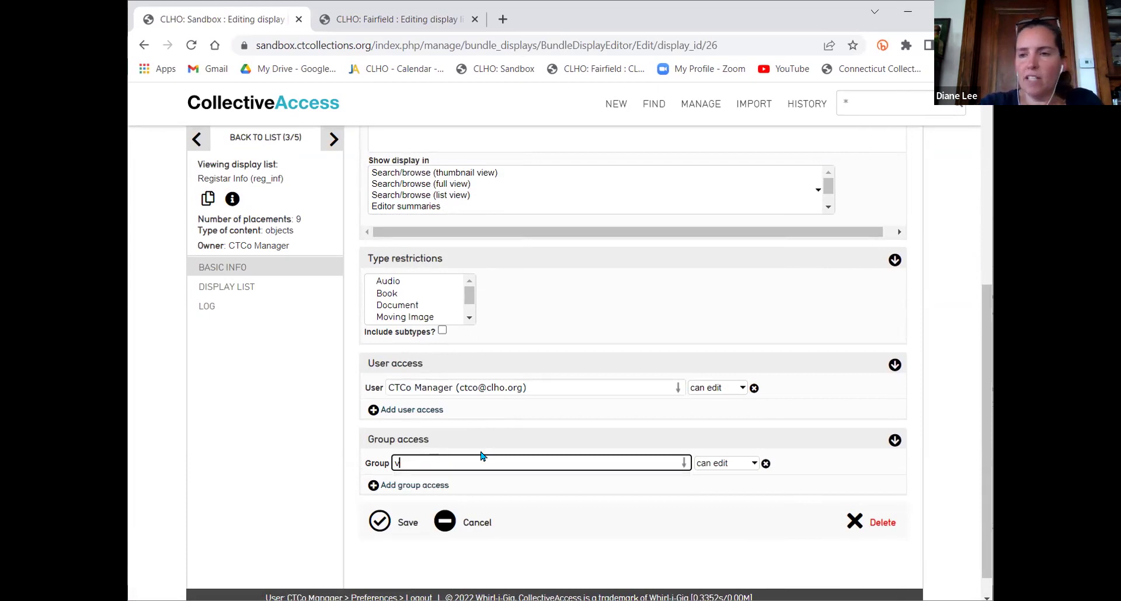
{"action": "left_click", "coordinate": [386, 19]}
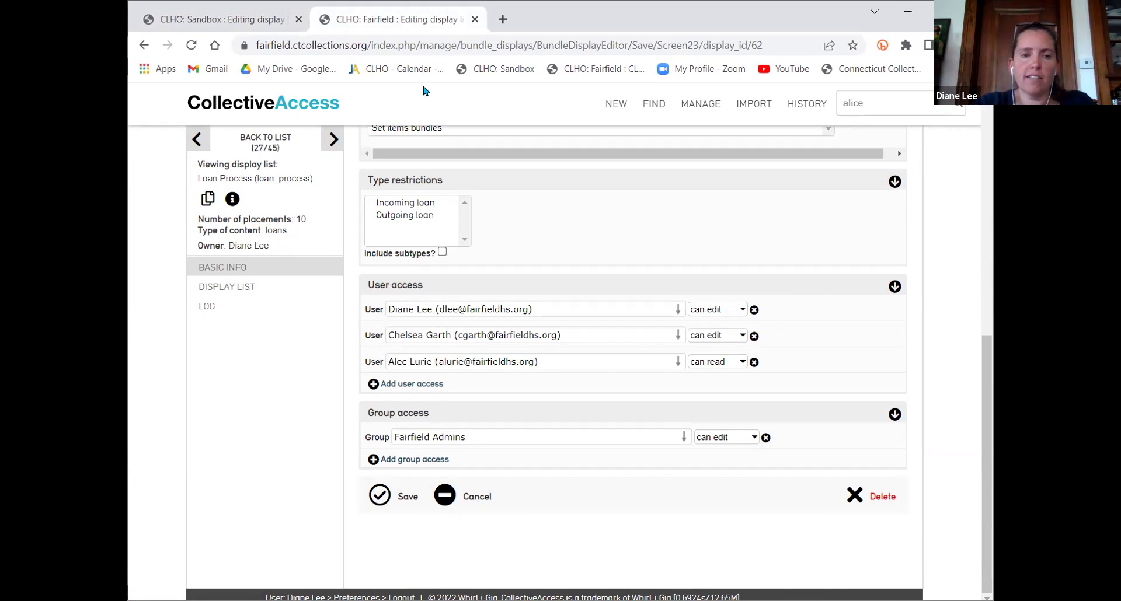
Add the Volunteers group with can read permission to Loan Process and save
{"action": "left_click", "coordinate": [437, 460]}
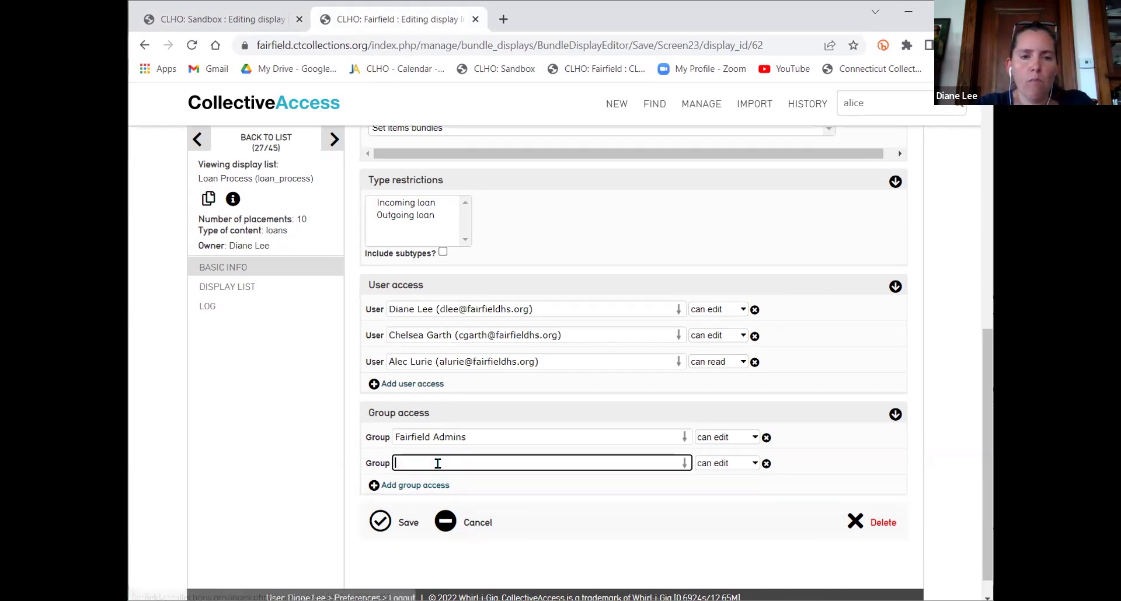
{"action": "type", "text": "vol"}
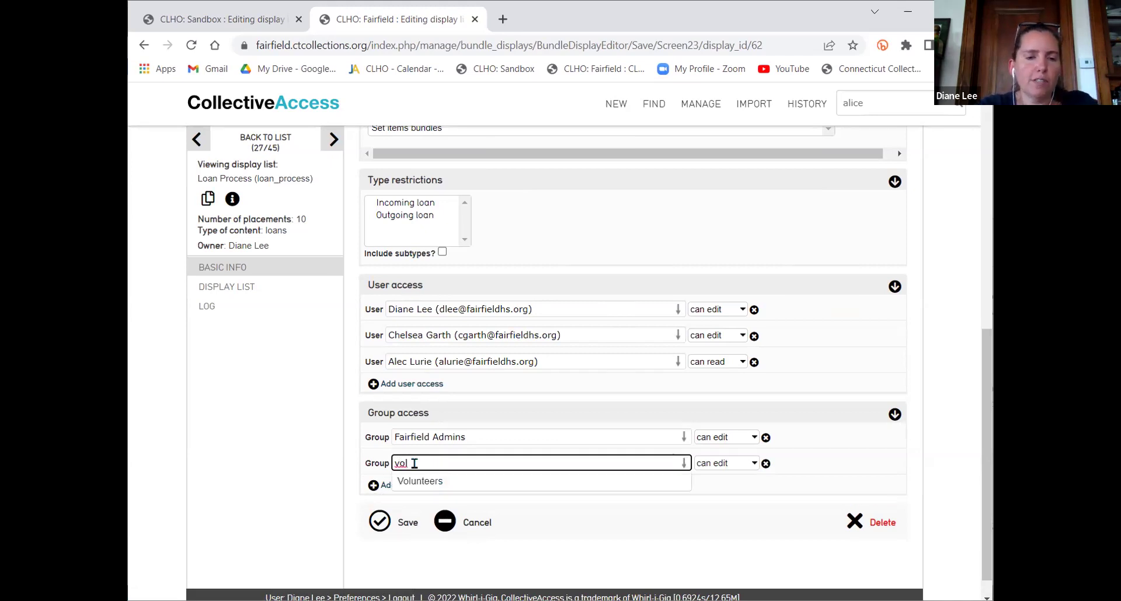
{"action": "left_click", "coordinate": [424, 486]}
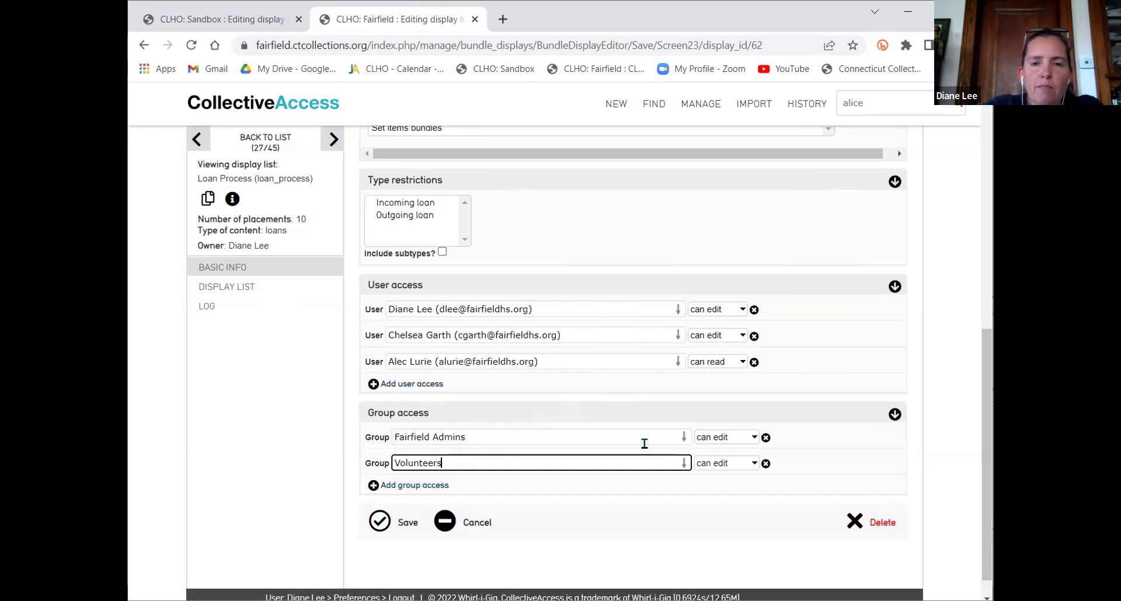
{"action": "left_click", "coordinate": [708, 465]}
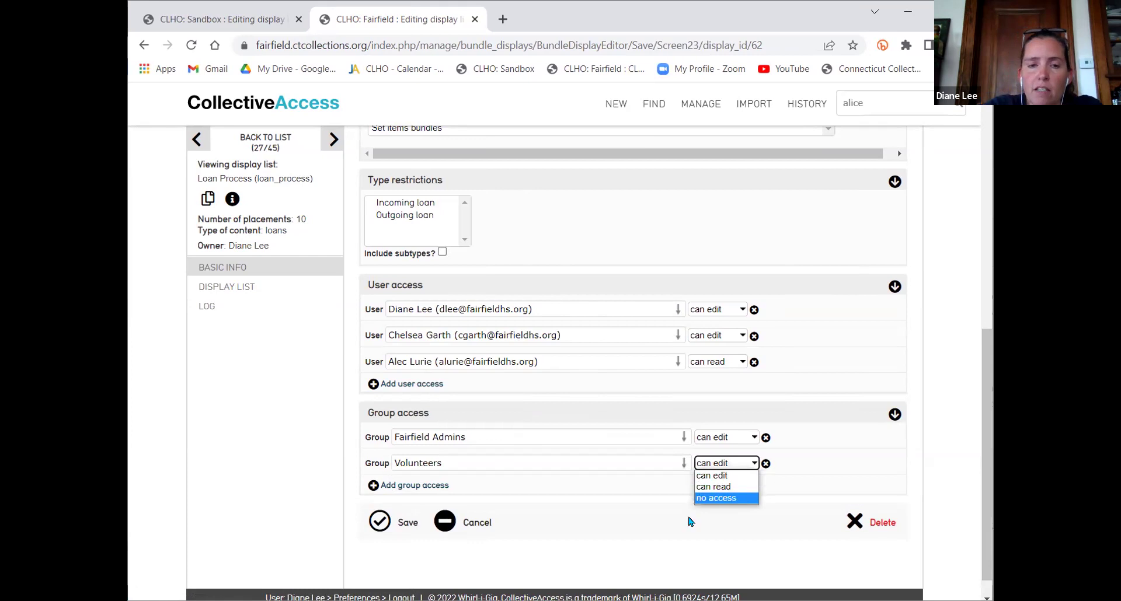
{"action": "left_click", "coordinate": [669, 541]}
{"action": "left_click", "coordinate": [729, 465]}
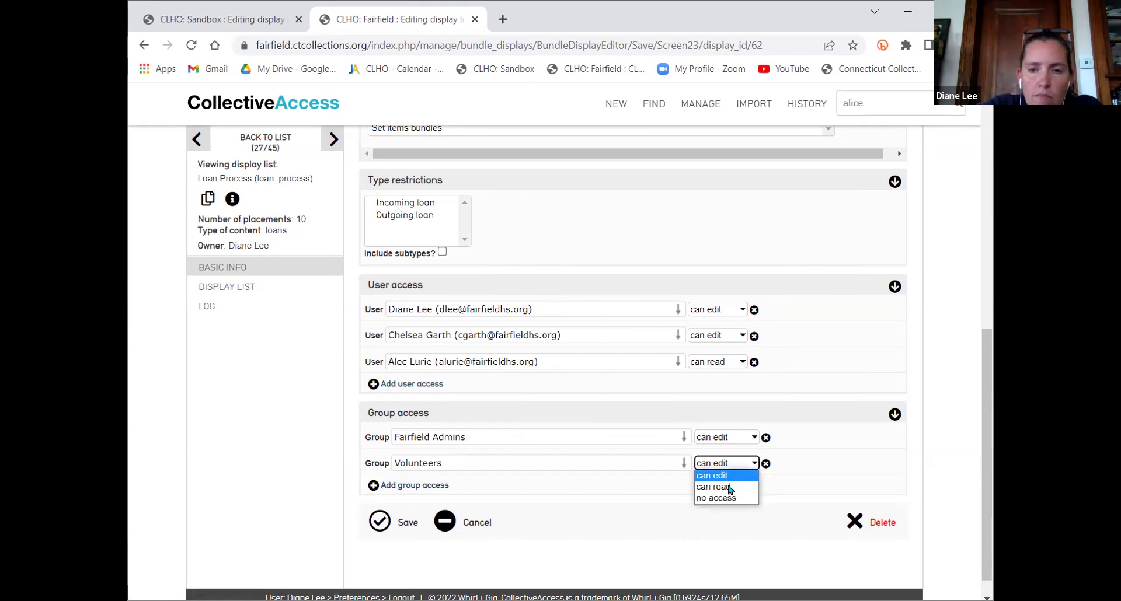
{"action": "left_click", "coordinate": [729, 487]}
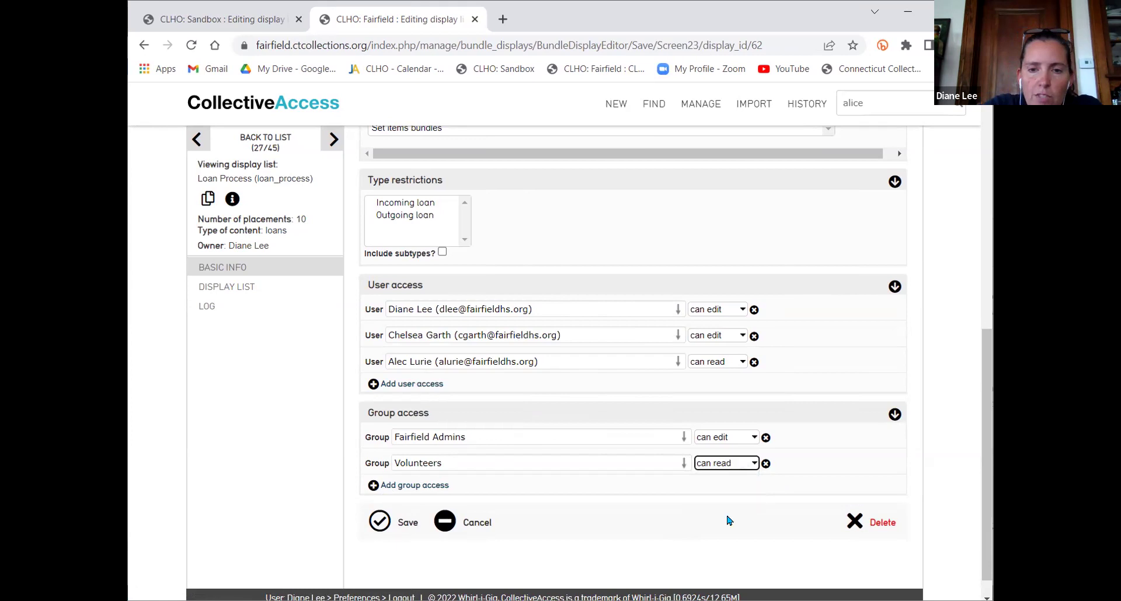
{"action": "left_click", "coordinate": [408, 522]}
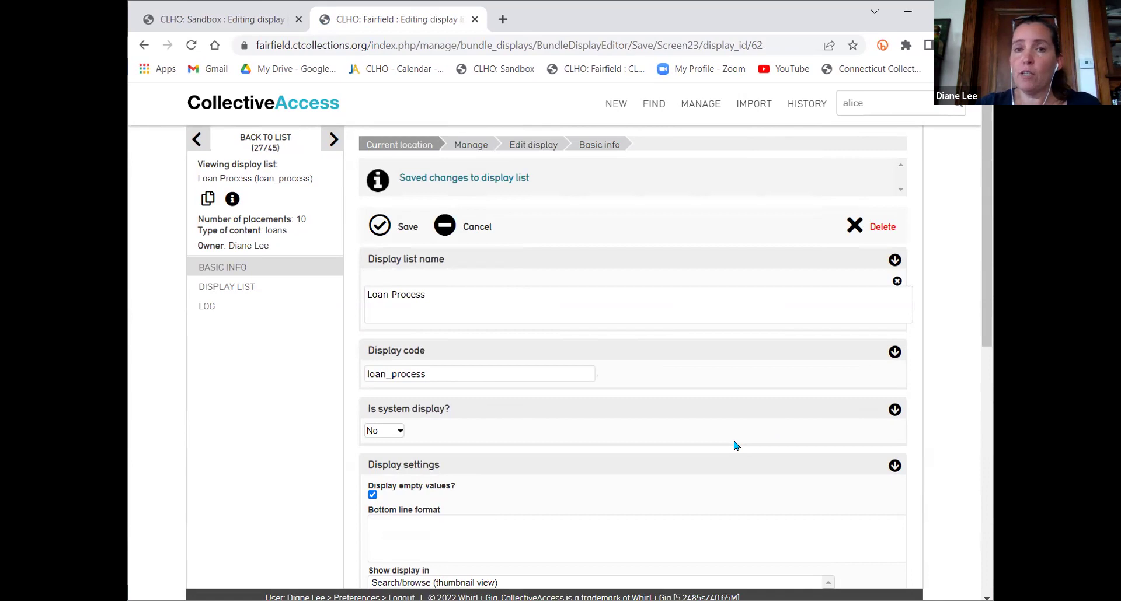
Open the recent Flag object, return to its results, and check the Display choices
{"action": "mouse_move", "coordinate": [820, 114]}
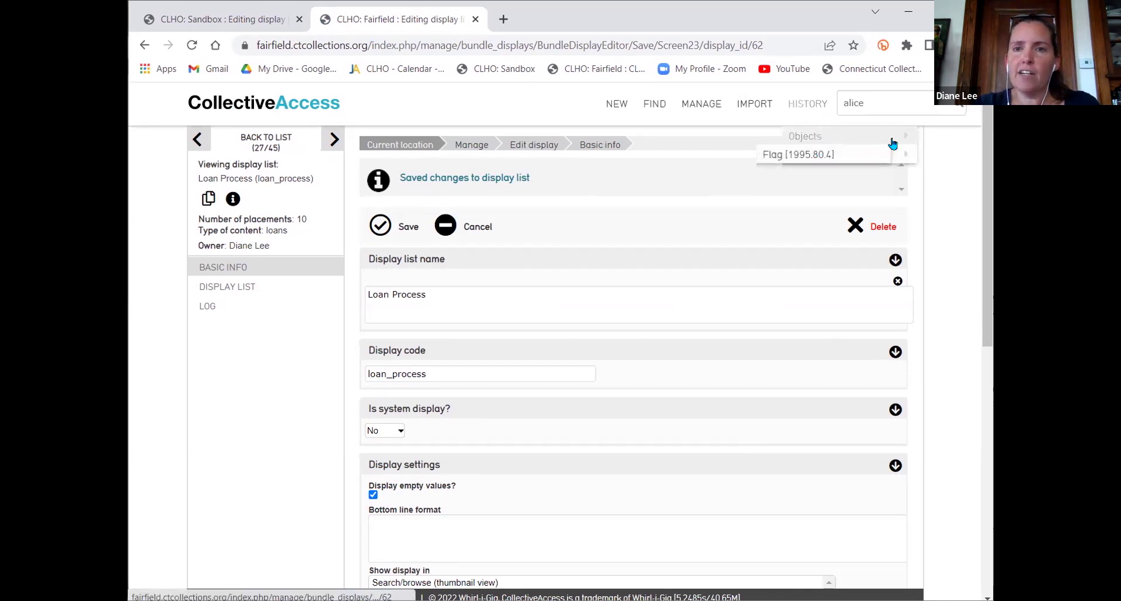
{"action": "left_click", "coordinate": [817, 155]}
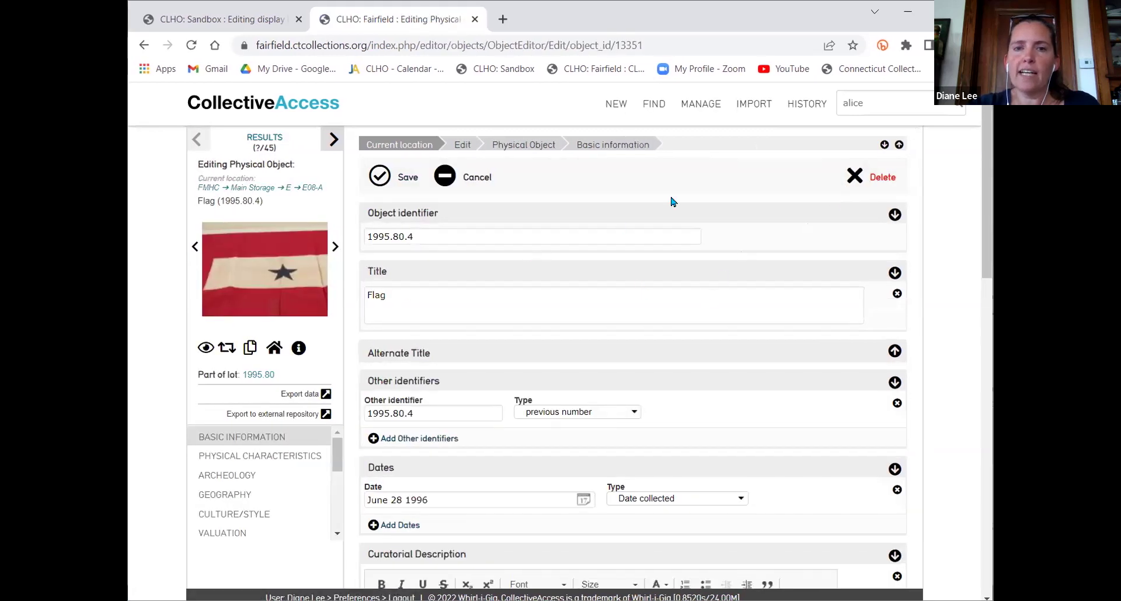
{"action": "left_click", "coordinate": [444, 175]}
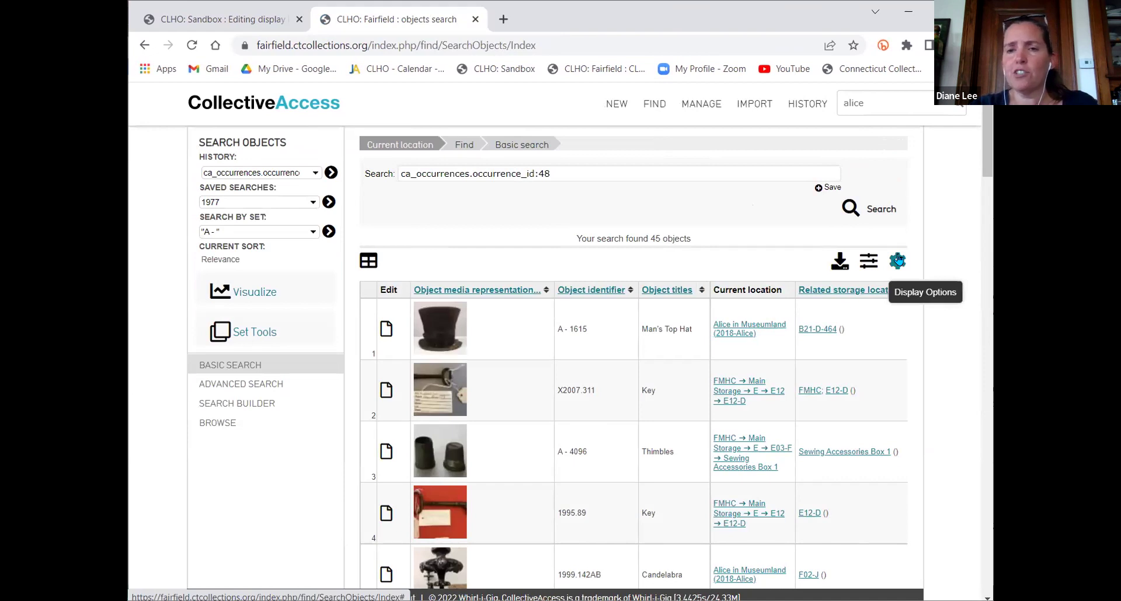
{"action": "left_click", "coordinate": [897, 261]}
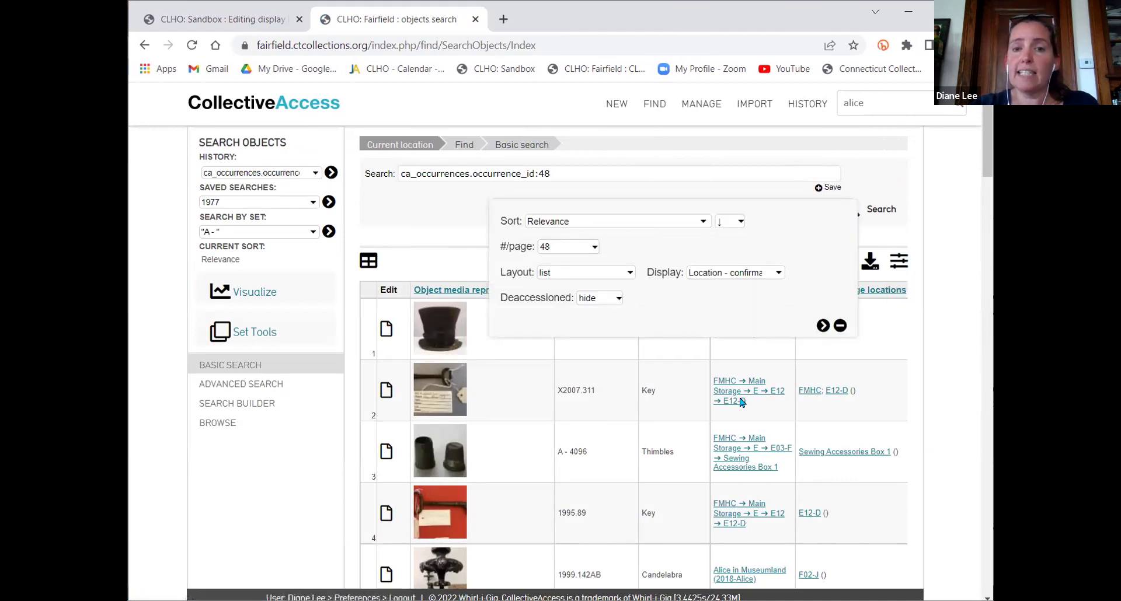
{"action": "left_click", "coordinate": [764, 274]}
{"action": "left_click", "coordinate": [168, 17]}
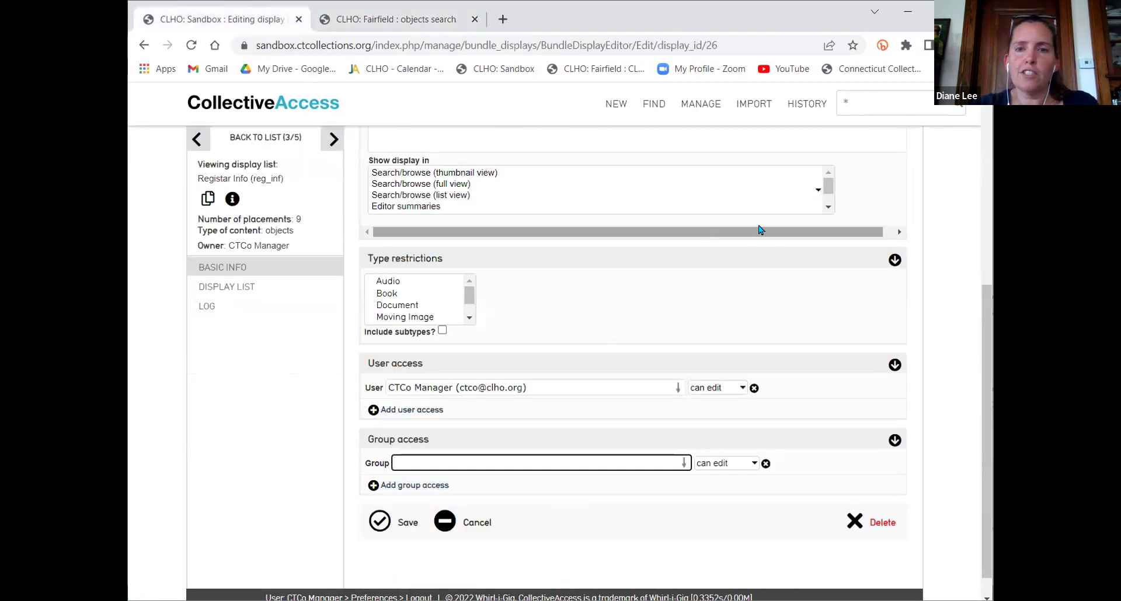
Leave the Registar Info editor for the display list without saving
{"action": "scroll", "coordinate": [757, 257], "scroll_direction": "up", "scroll_amount": 6}
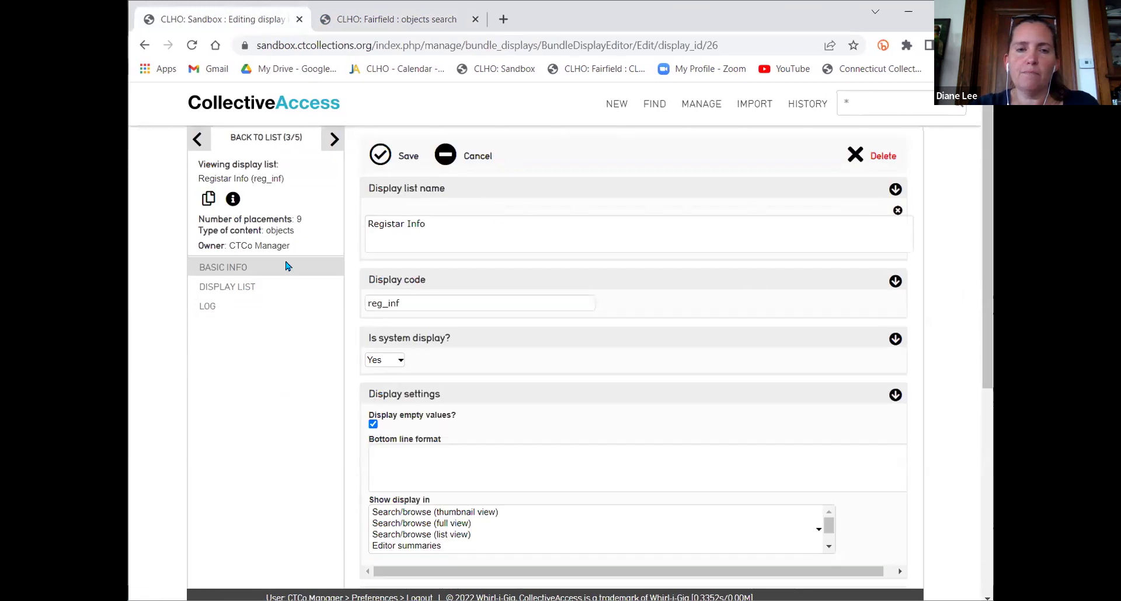
{"action": "left_click", "coordinate": [263, 138]}
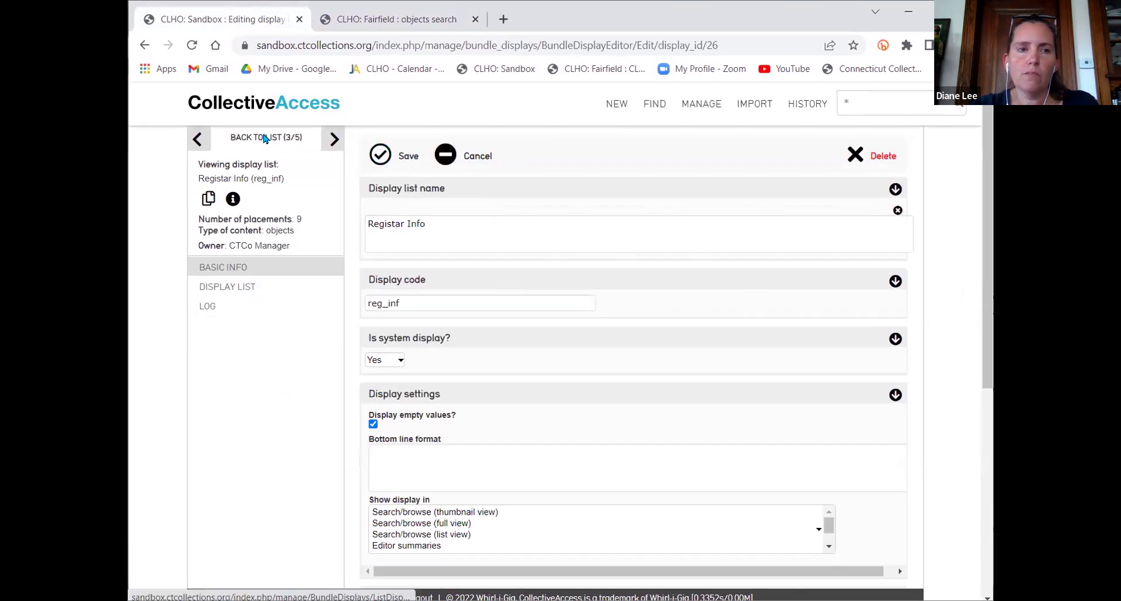
{"action": "left_click", "coordinate": [634, 128]}
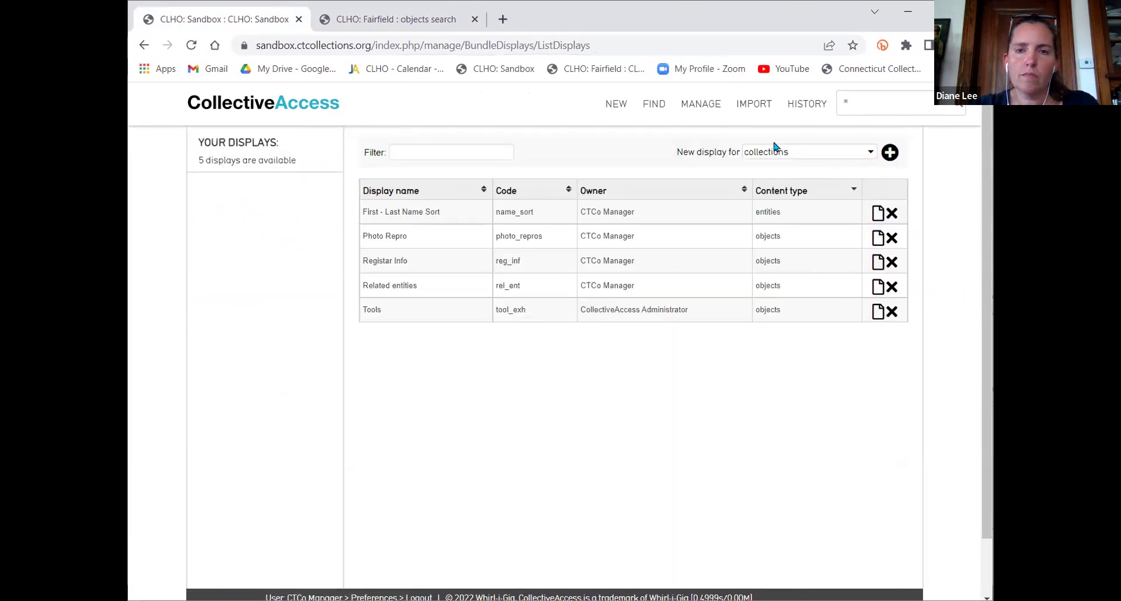
Reopen the entity results via a recent entity and review displays, keeping First - Last Name Sort
{"action": "mouse_move", "coordinate": [807, 105]}
{"action": "left_click", "coordinate": [821, 136]}
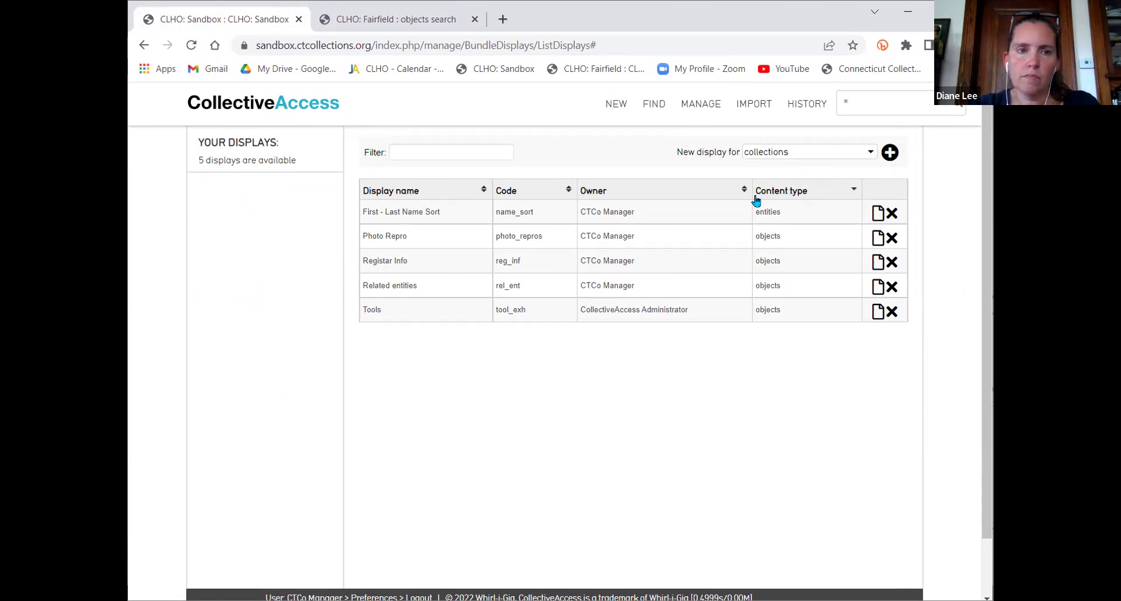
{"action": "mouse_move", "coordinate": [821, 117]}
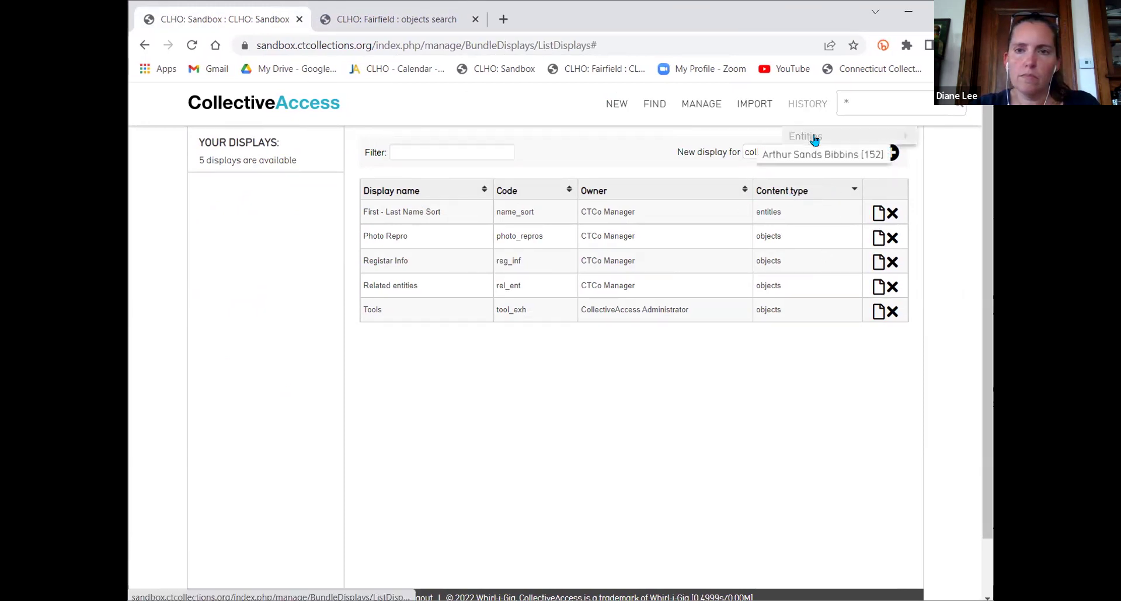
{"action": "left_click", "coordinate": [833, 156]}
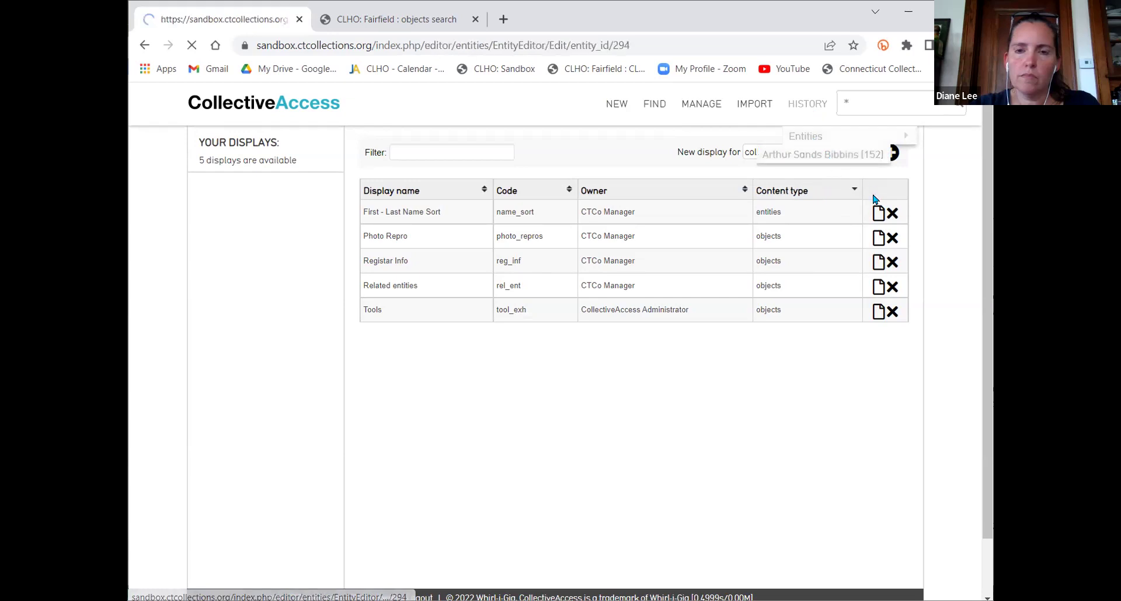
{"action": "left_click", "coordinate": [263, 137]}
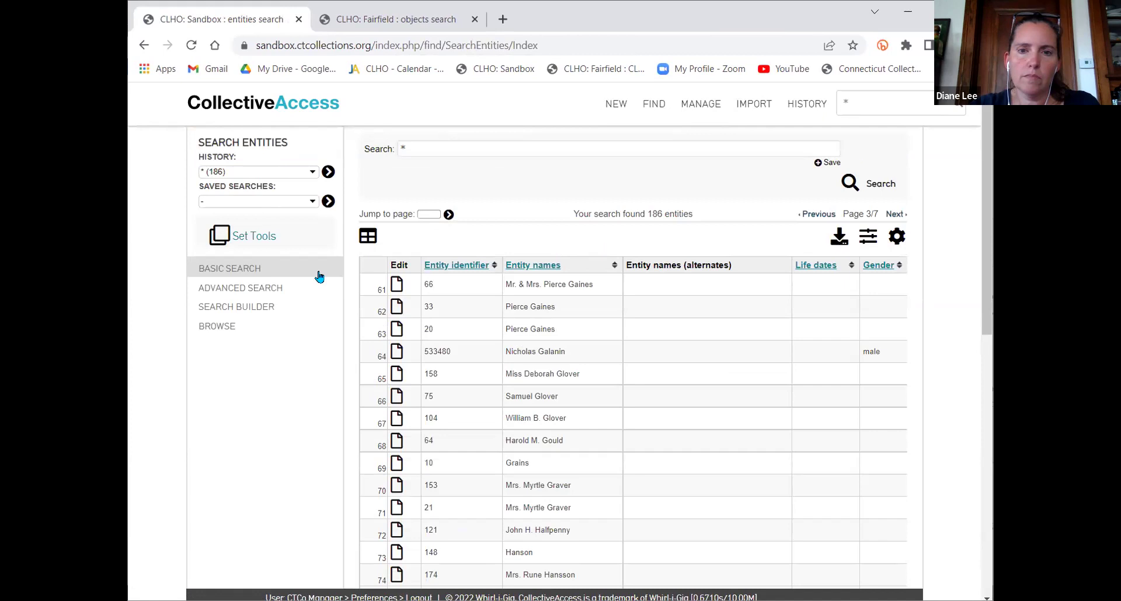
{"action": "left_click", "coordinate": [897, 236]}
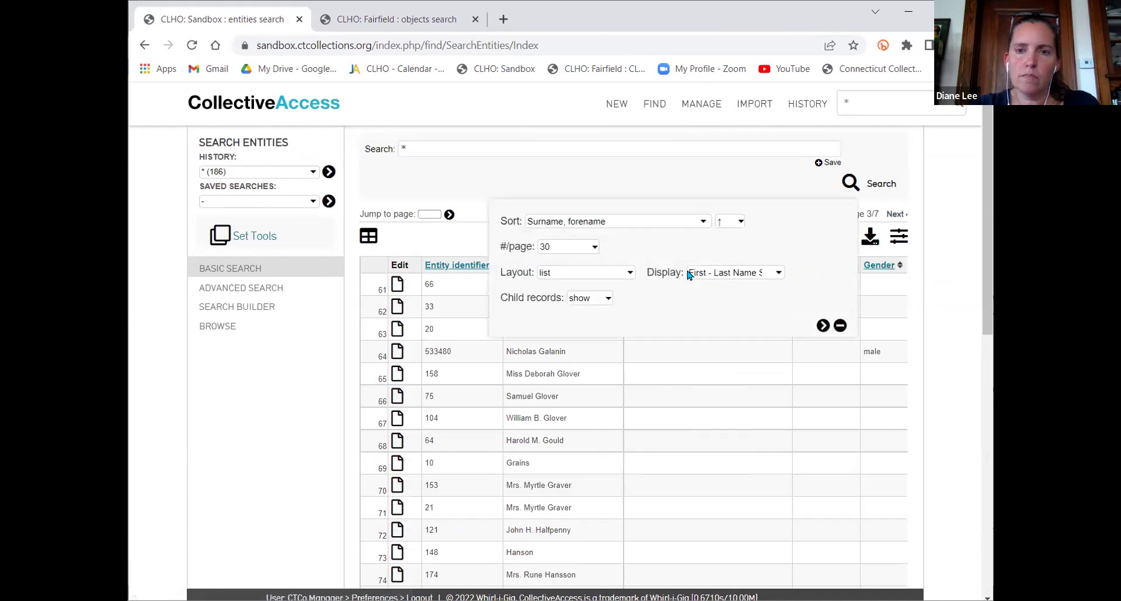
{"action": "left_click", "coordinate": [690, 274]}
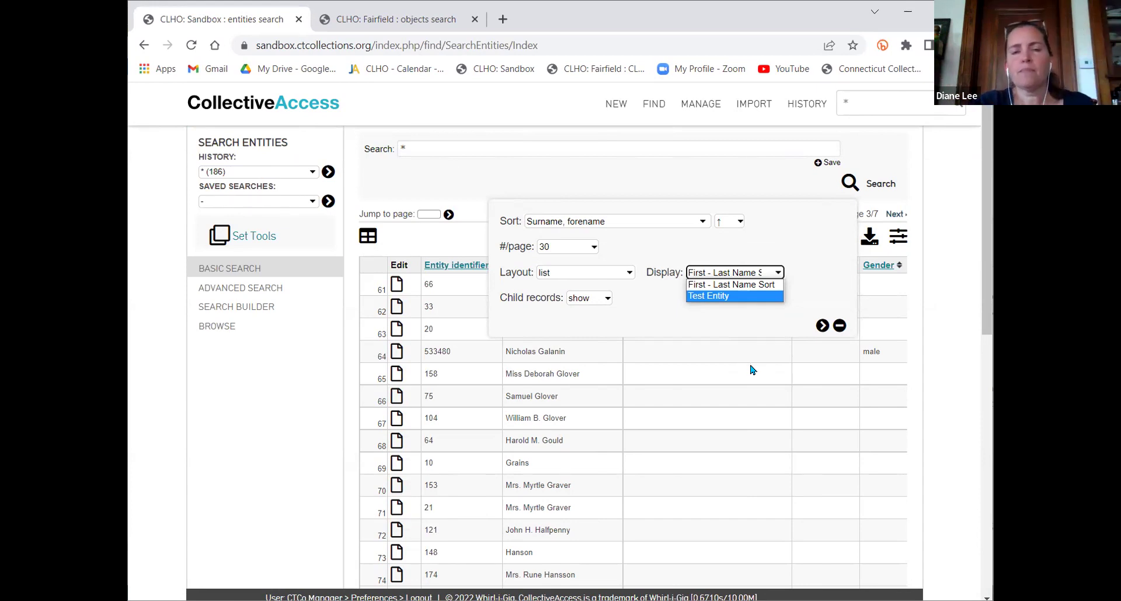
{"action": "left_click", "coordinate": [722, 331]}
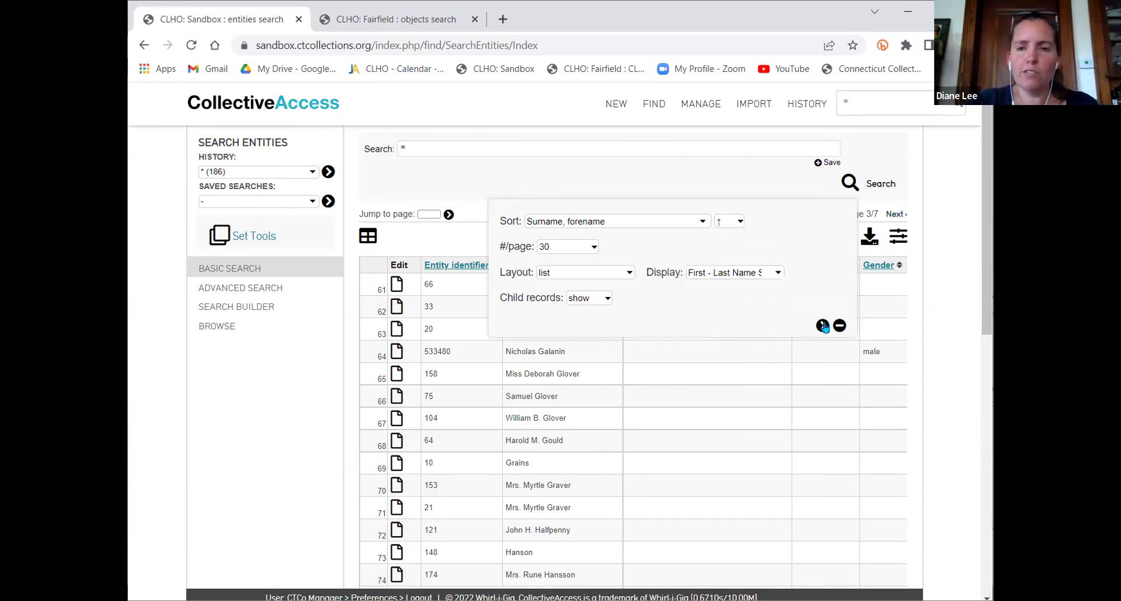
{"action": "left_click", "coordinate": [841, 326]}
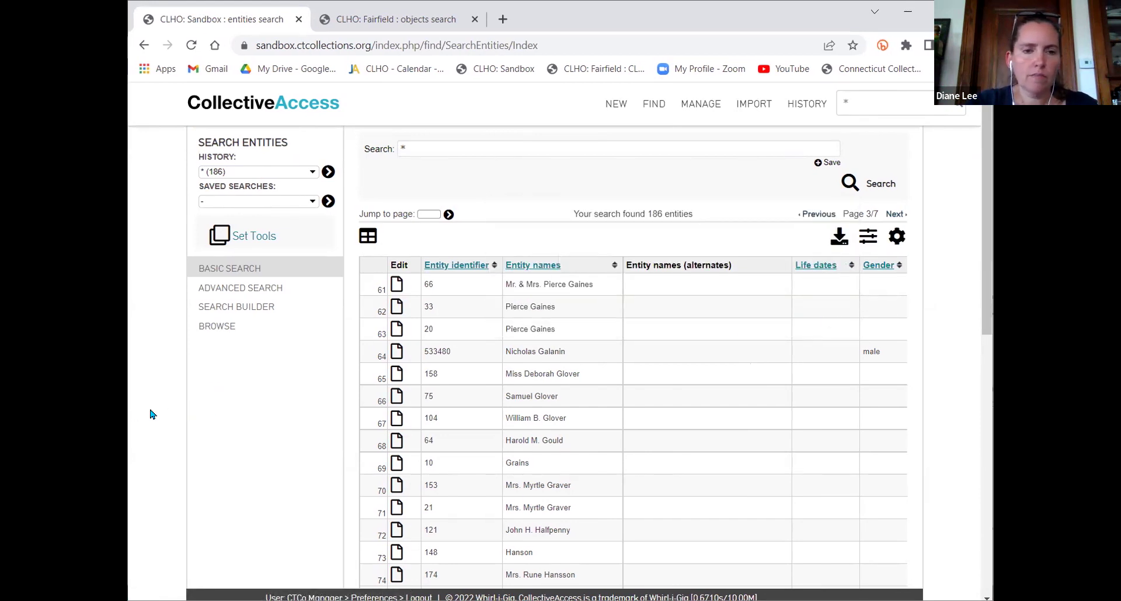
Scroll through page 3 of the 186 entity results, from the Gaines entries to Hanson
{"action": "scroll", "coordinate": [629, 422], "scroll_direction": "down", "scroll_amount": 10}
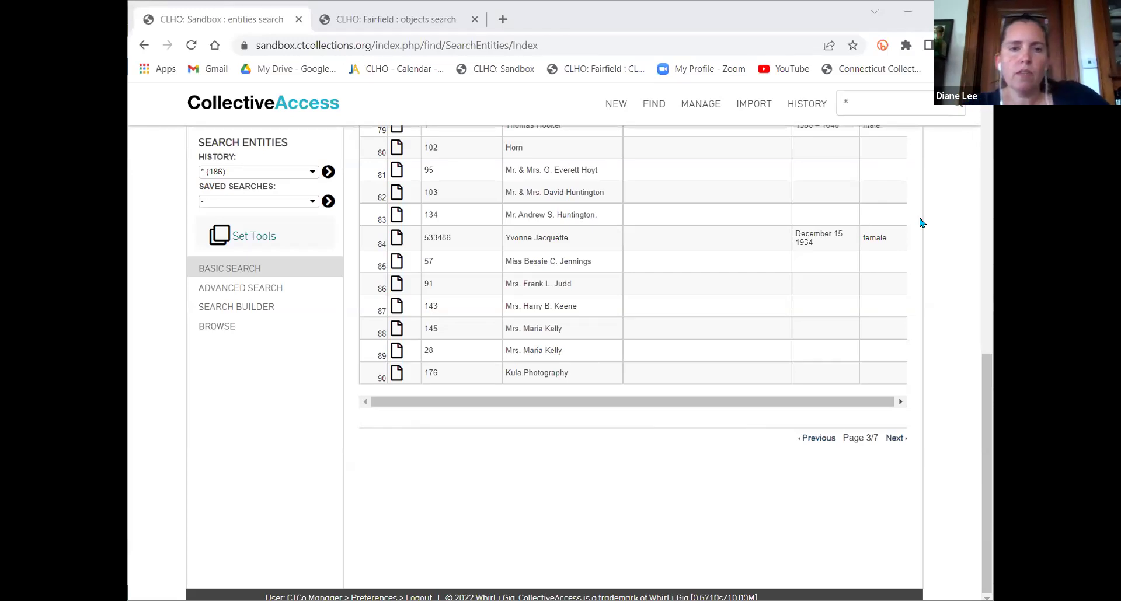
{"action": "scroll", "coordinate": [589, 260], "scroll_direction": "up", "scroll_amount": 1}
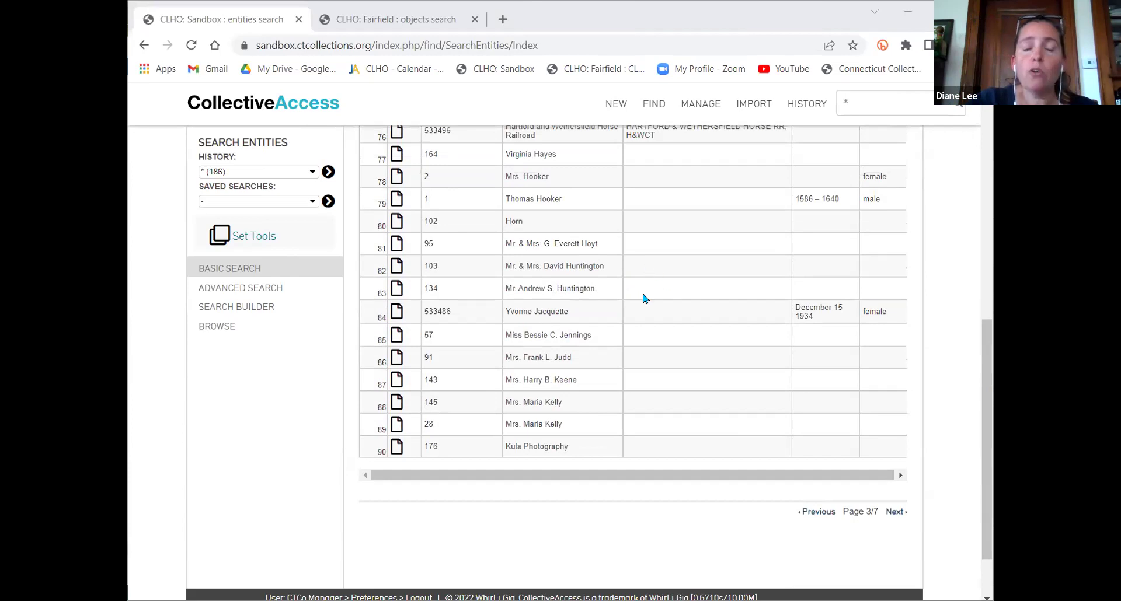
{"action": "scroll", "coordinate": [530, 302], "scroll_direction": "up", "scroll_amount": 1}
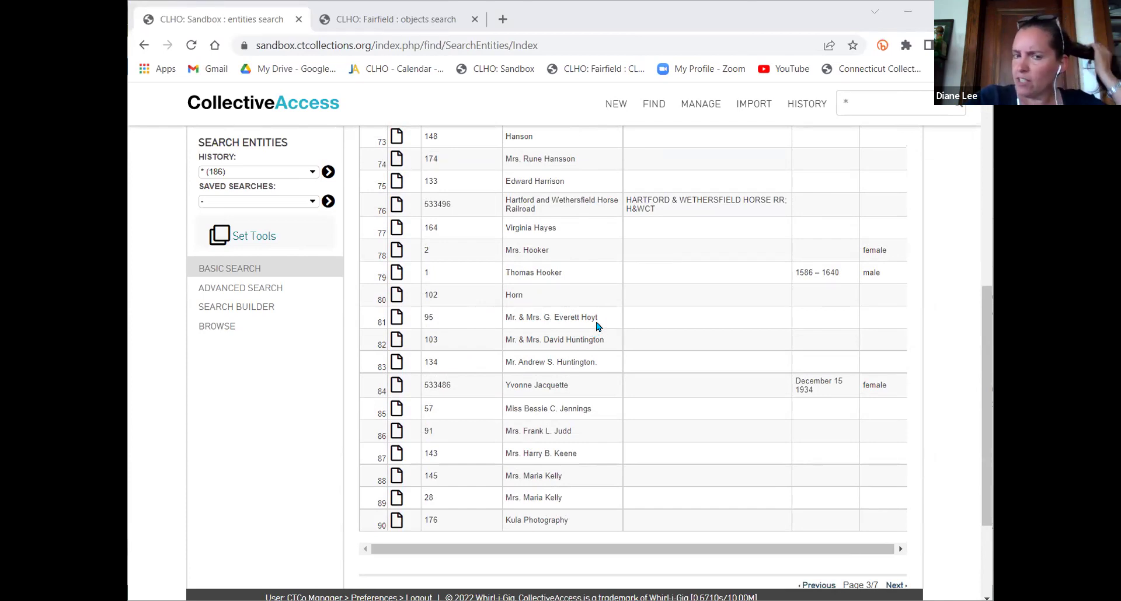
{"action": "scroll", "coordinate": [616, 345], "scroll_direction": "up", "scroll_amount": 7}
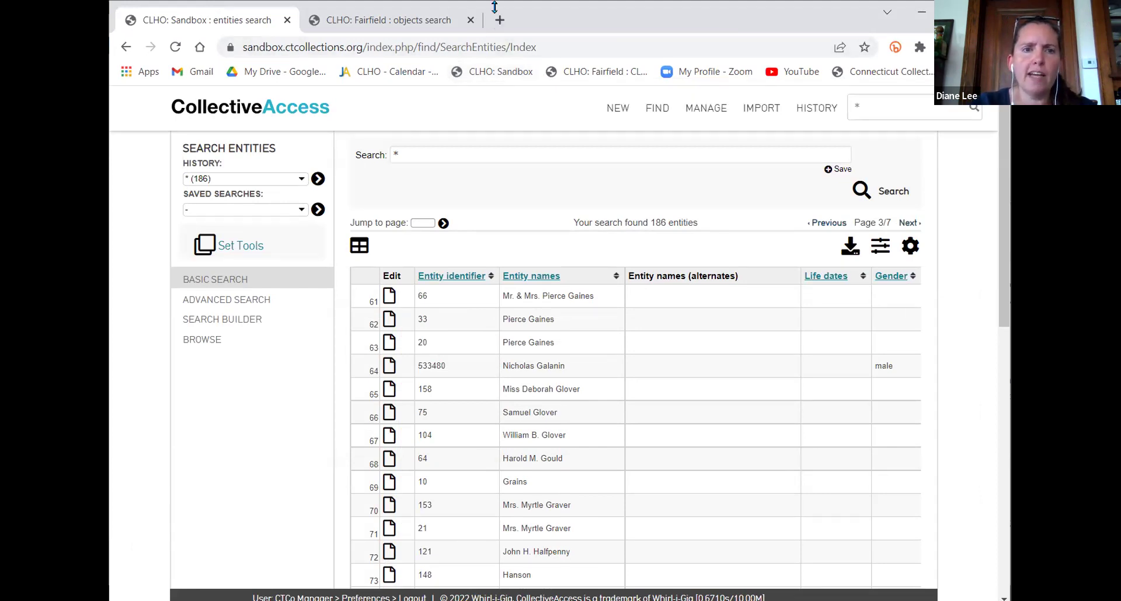
Shorten the browser window and list all 759 Sandbox objects from the dashboard counts
{"action": "left_click_drag", "start_coordinate": [495, 7], "coordinate": [524, 15]}
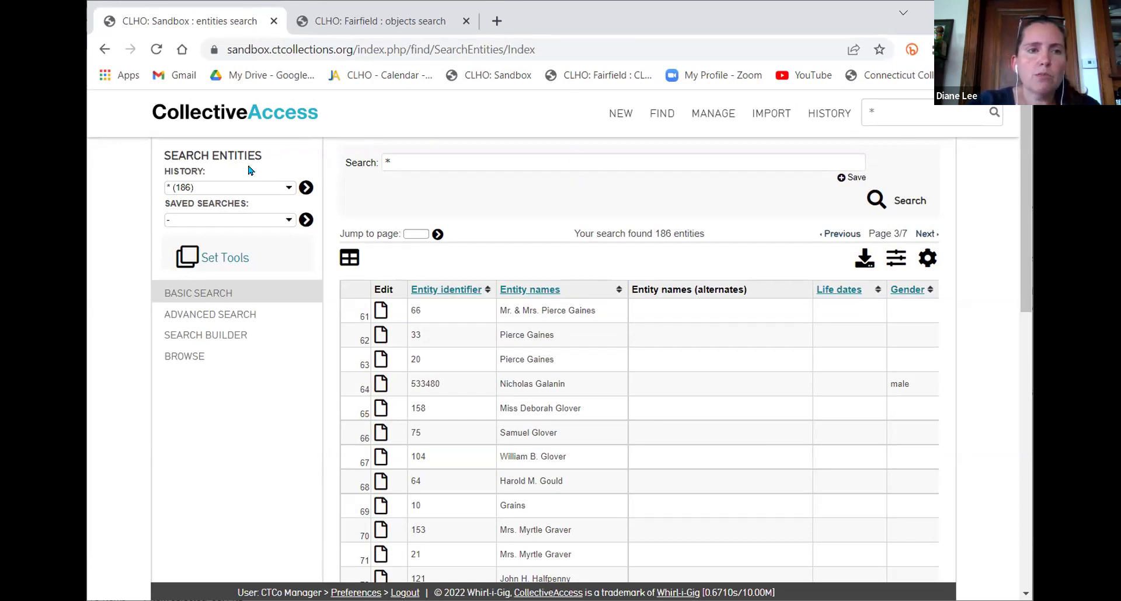
{"action": "left_click", "coordinate": [208, 110]}
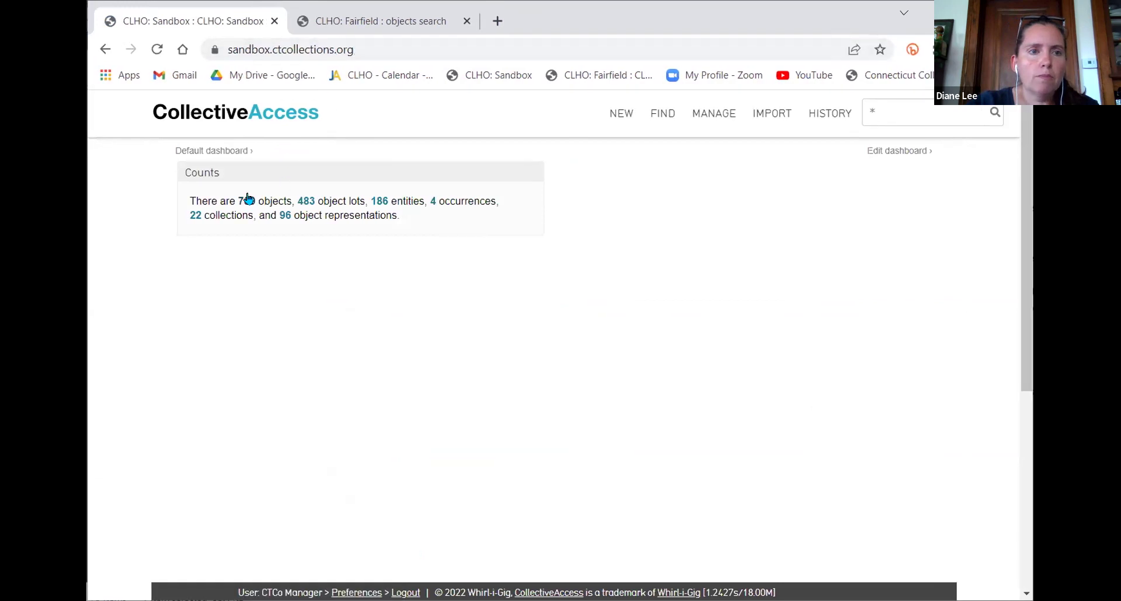
{"action": "left_click", "coordinate": [248, 200]}
Close the Fairfield objects search's sort and display options, then return to the Sandbox objects
{"action": "left_click", "coordinate": [352, 22]}
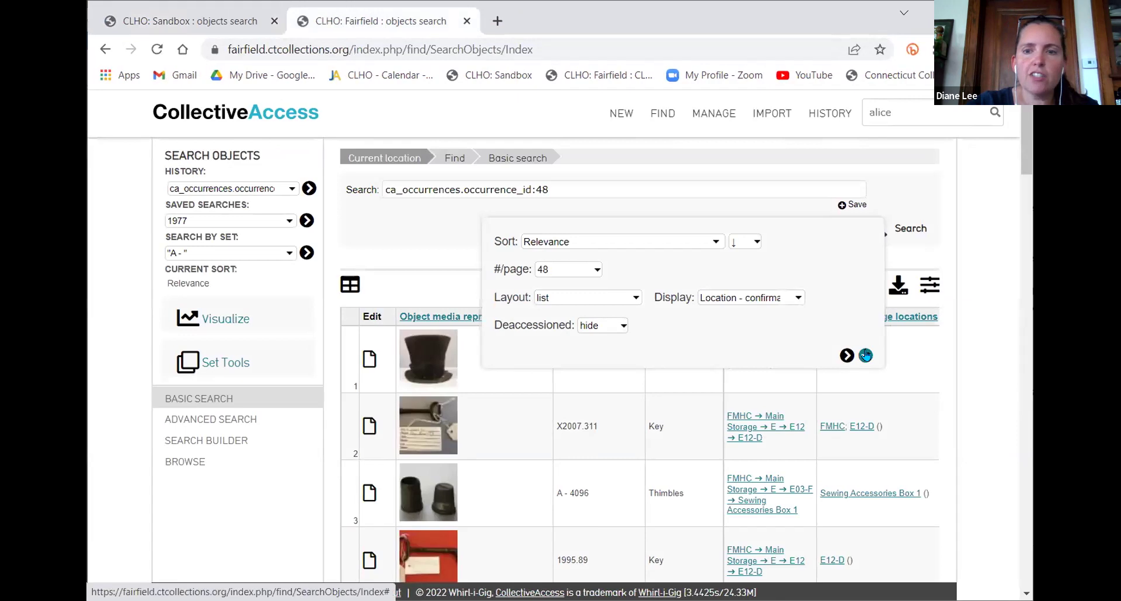
{"action": "left_click", "coordinate": [866, 356]}
{"action": "left_click", "coordinate": [178, 23]}
{"action": "left_click", "coordinate": [362, 22]}
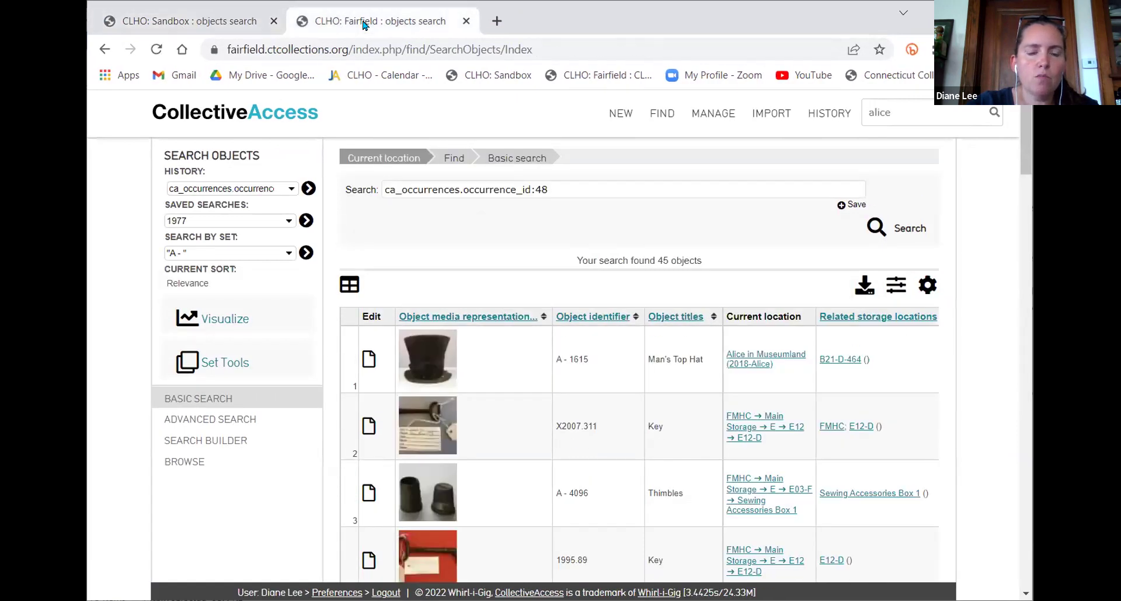
{"action": "left_click", "coordinate": [186, 24]}
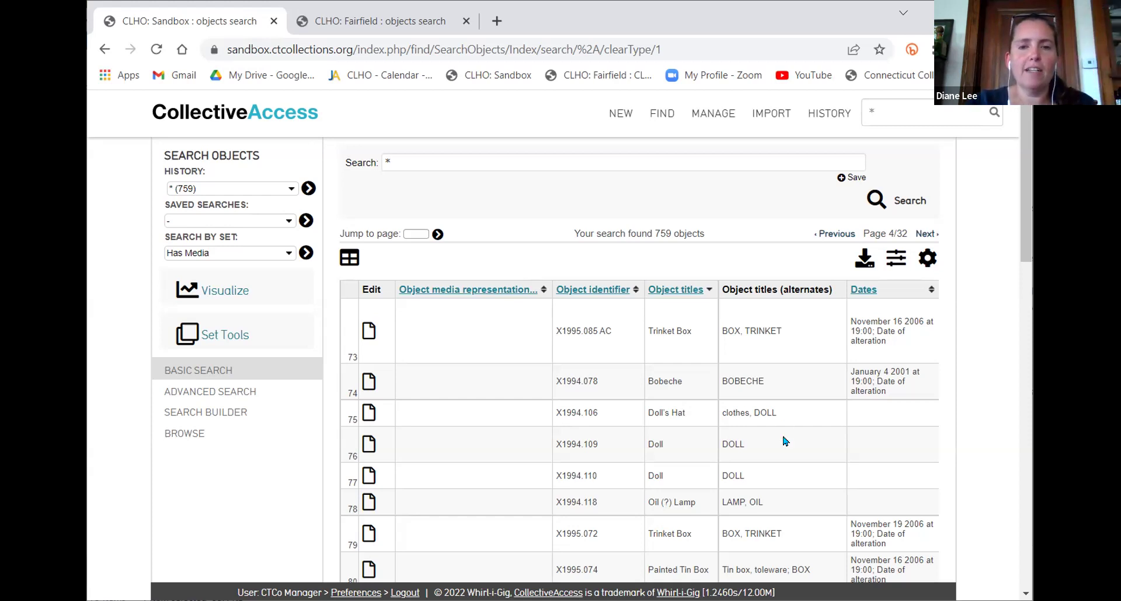
Scroll page 4 of the object results, then open Set Tools to give rows checkboxes
{"action": "scroll", "coordinate": [767, 412], "scroll_direction": "down", "scroll_amount": 1}
{"action": "scroll", "coordinate": [766, 412], "scroll_direction": "down", "scroll_amount": 3}
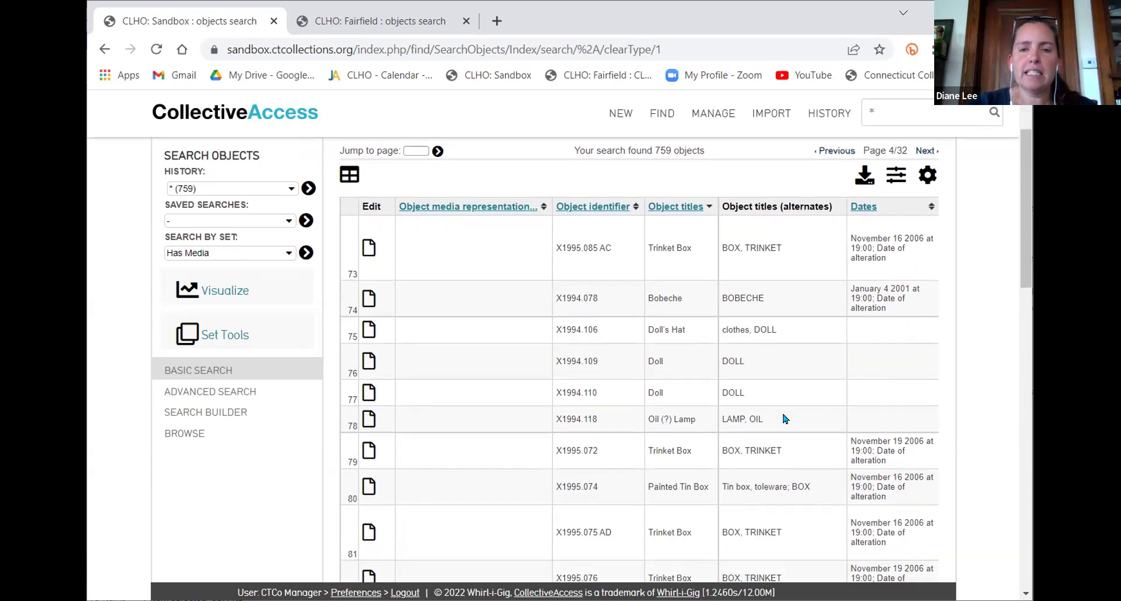
{"action": "scroll", "coordinate": [816, 441], "scroll_direction": "down", "scroll_amount": 2}
{"action": "scroll", "coordinate": [815, 426], "scroll_direction": "up", "scroll_amount": 2}
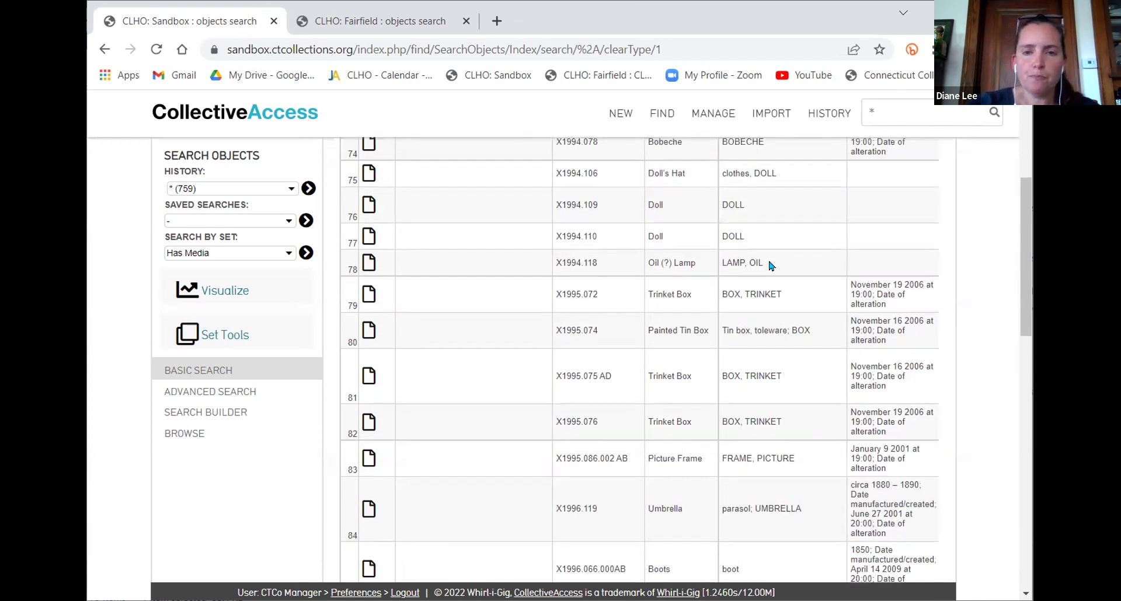
{"action": "scroll", "coordinate": [771, 275], "scroll_direction": "up", "scroll_amount": 1}
{"action": "scroll", "coordinate": [775, 302], "scroll_direction": "up", "scroll_amount": 2}
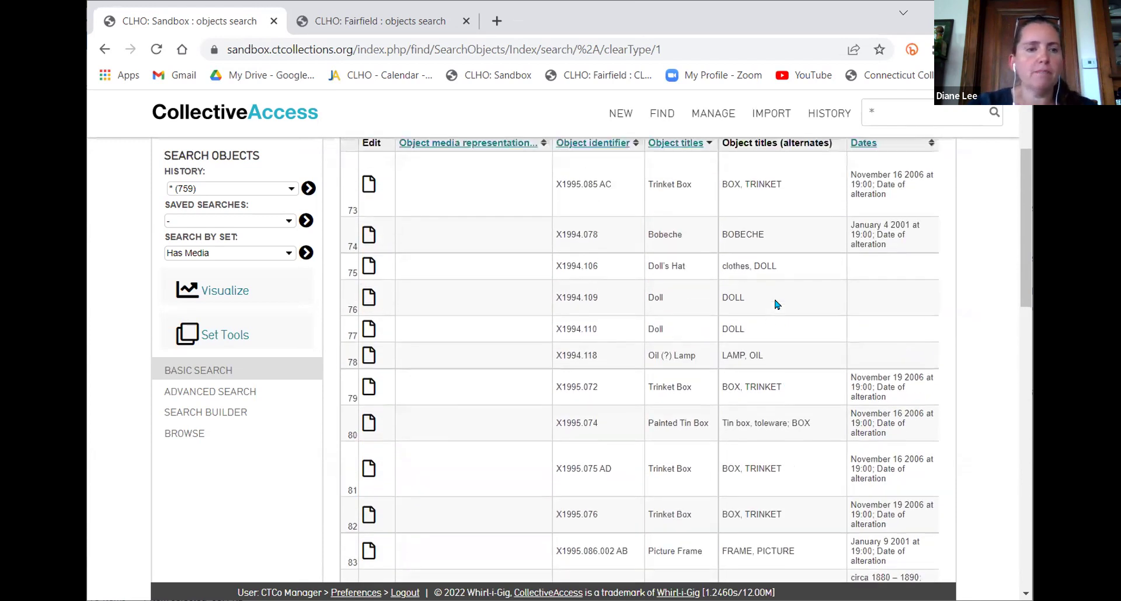
{"action": "scroll", "coordinate": [777, 300], "scroll_direction": "down", "scroll_amount": 2}
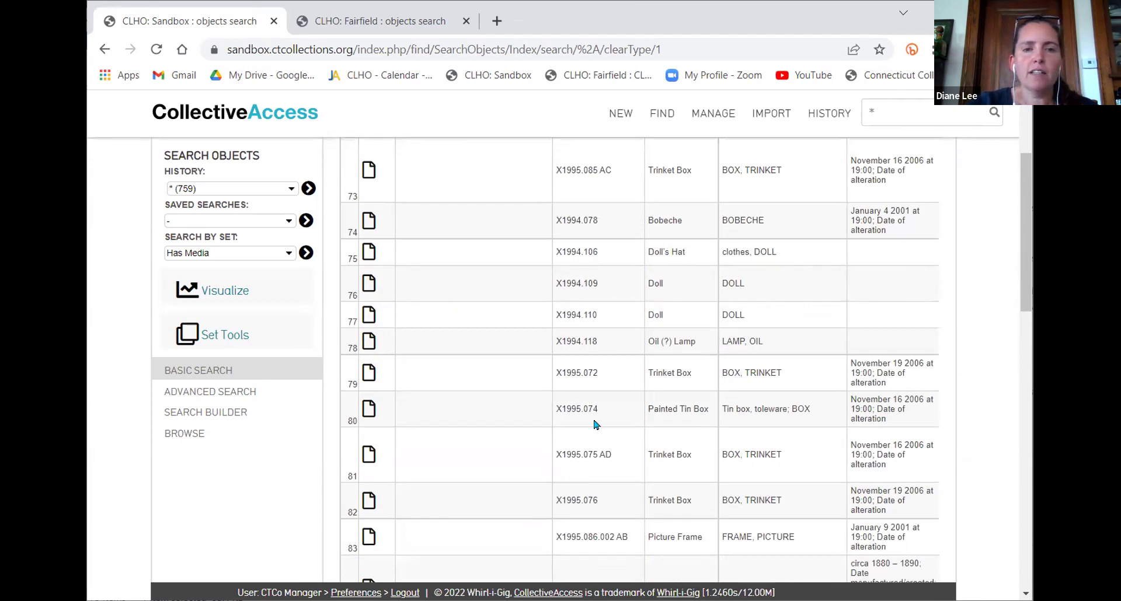
{"action": "scroll", "coordinate": [596, 425], "scroll_direction": "up", "scroll_amount": 2}
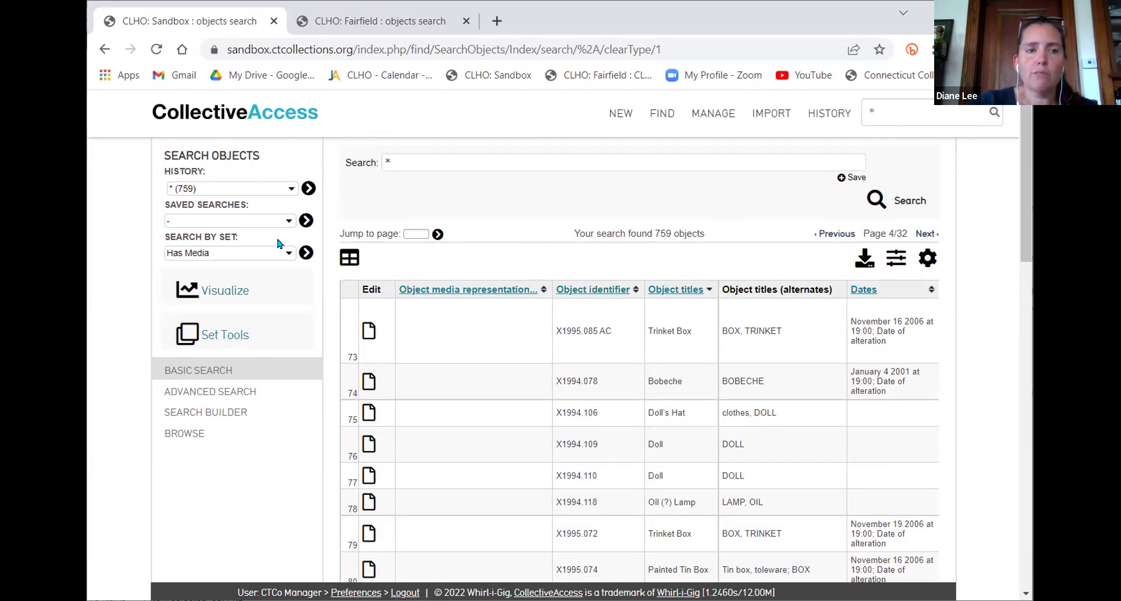
{"action": "left_click", "coordinate": [227, 337]}
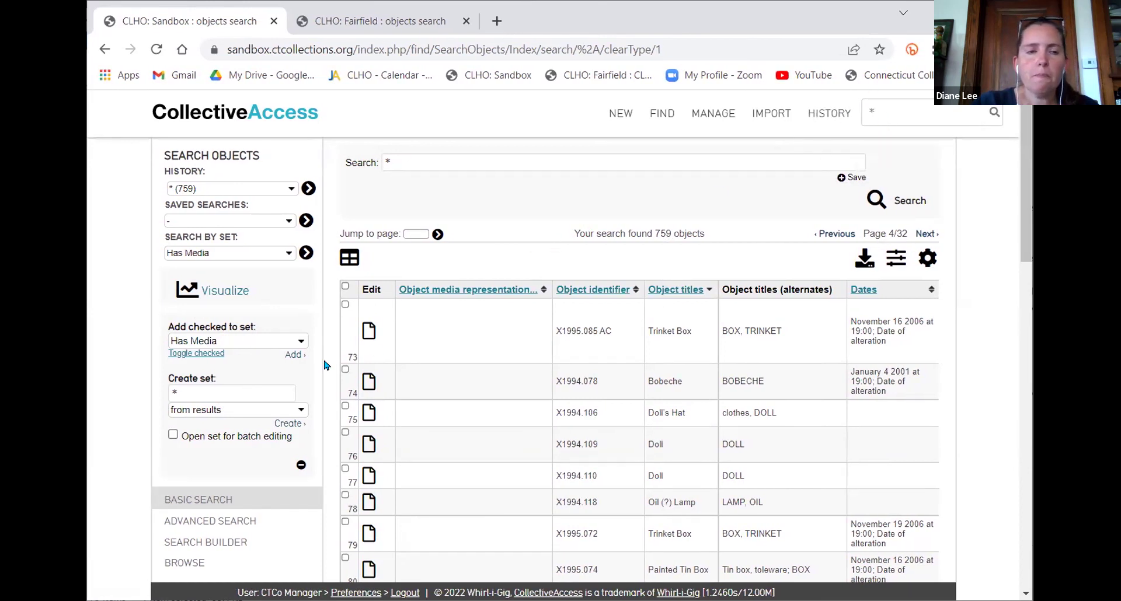
Name the new set 'Trinket Box Exh' and keep it built from all results
{"action": "left_click", "coordinate": [219, 392]}
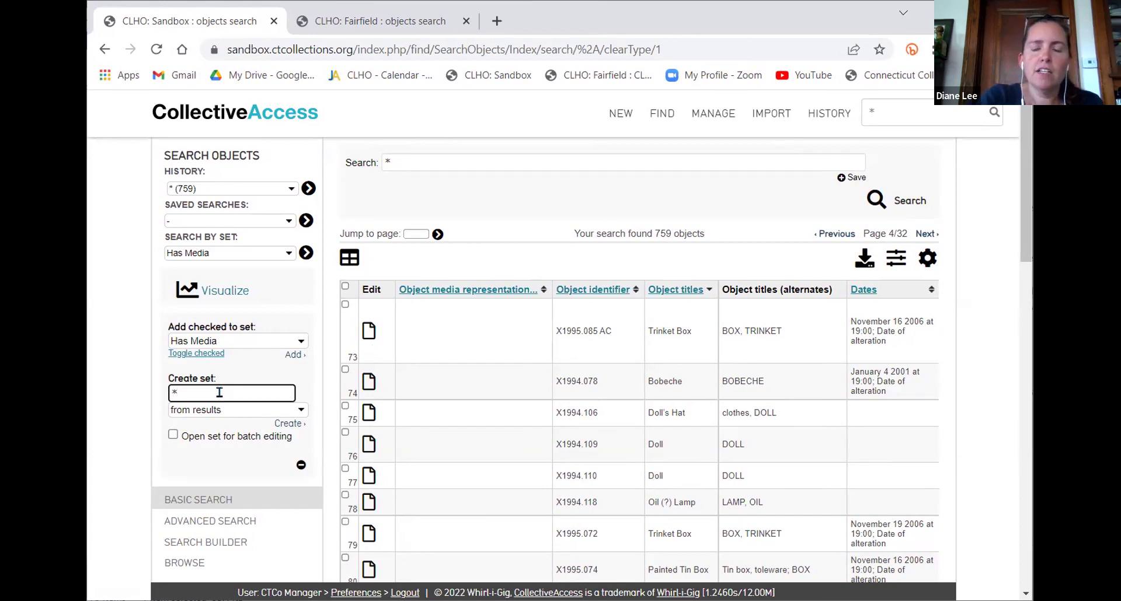
{"action": "type", "text": "T"}
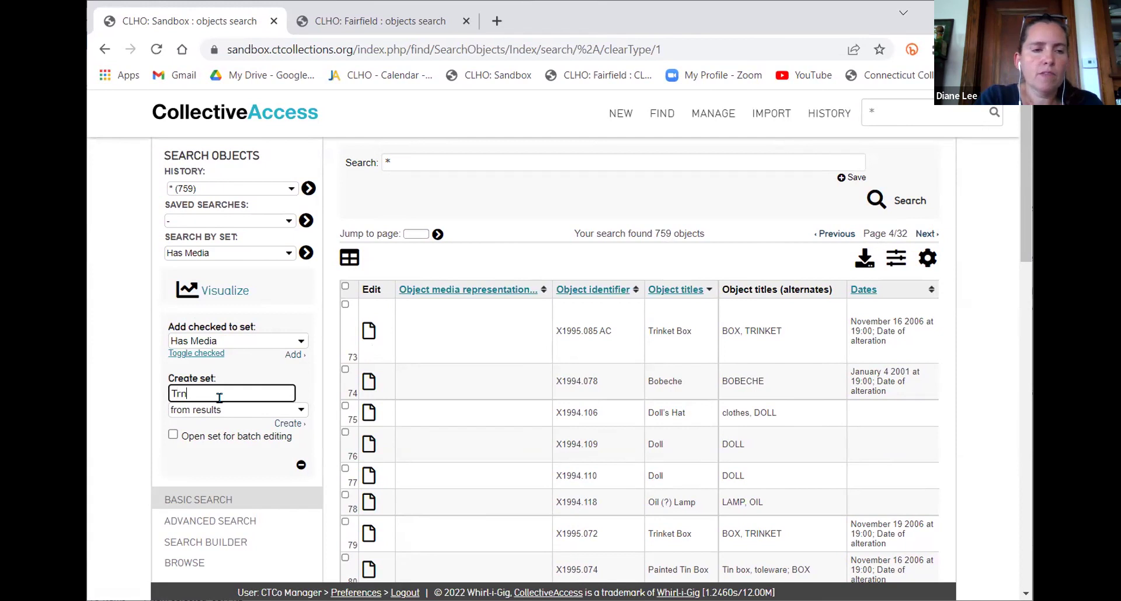
{"action": "type", "text": "rinket Box Exhi"}
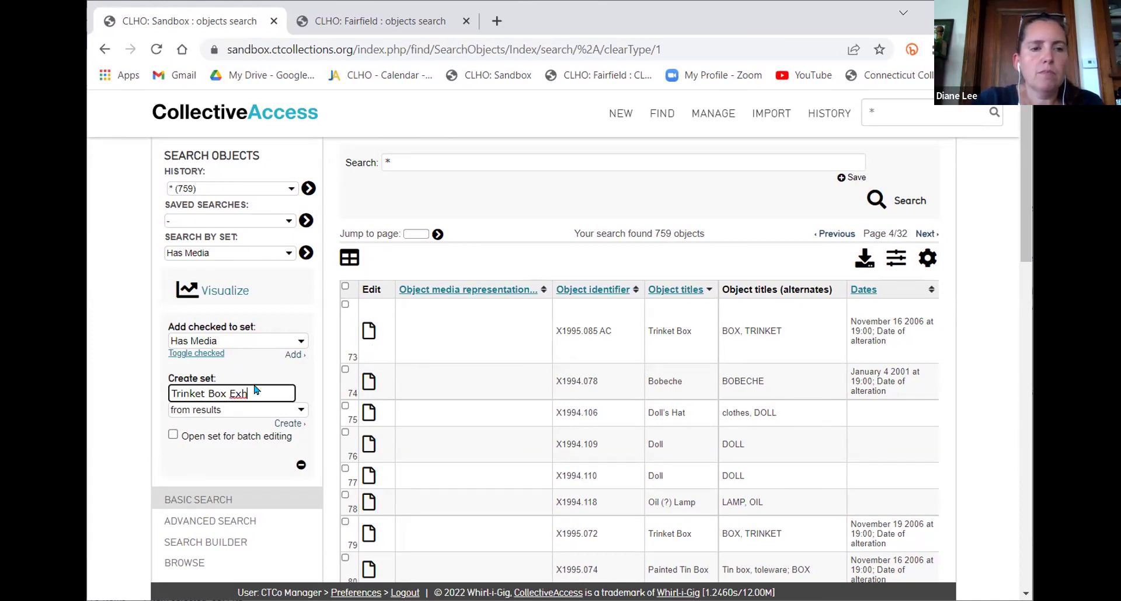
{"action": "left_click", "coordinate": [237, 411]}
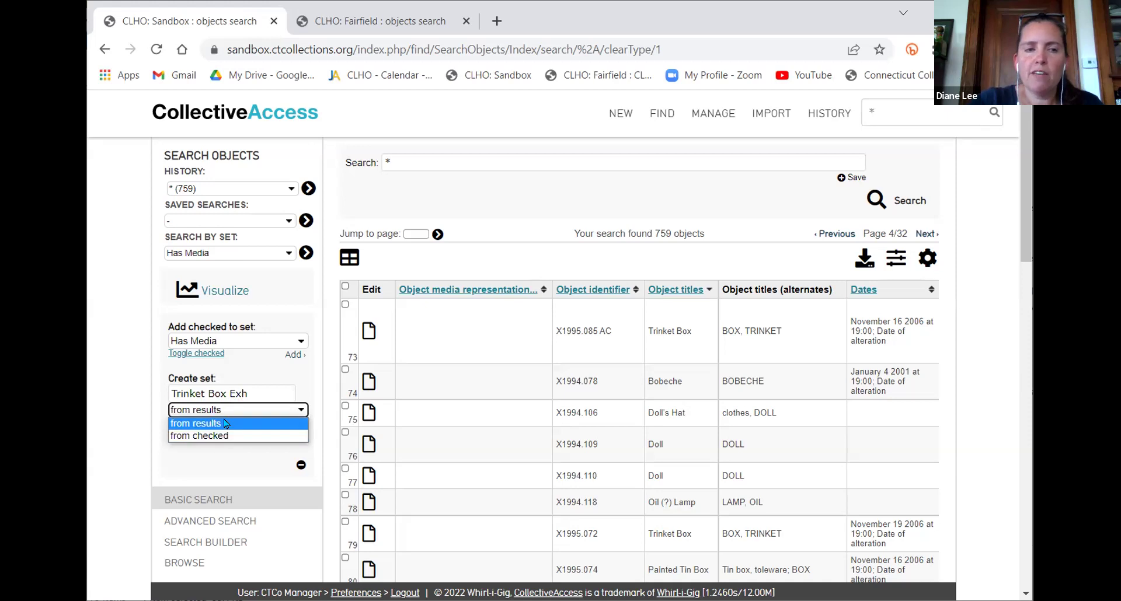
{"action": "left_click", "coordinate": [241, 401]}
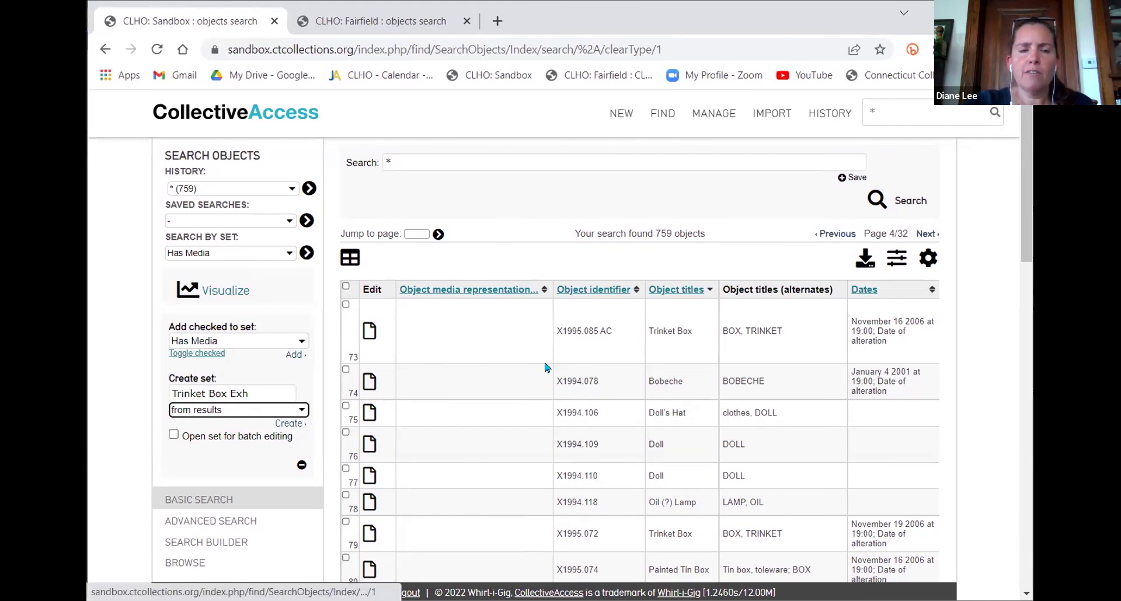
{"action": "scroll", "coordinate": [547, 368], "scroll_direction": "down", "scroll_amount": 1}
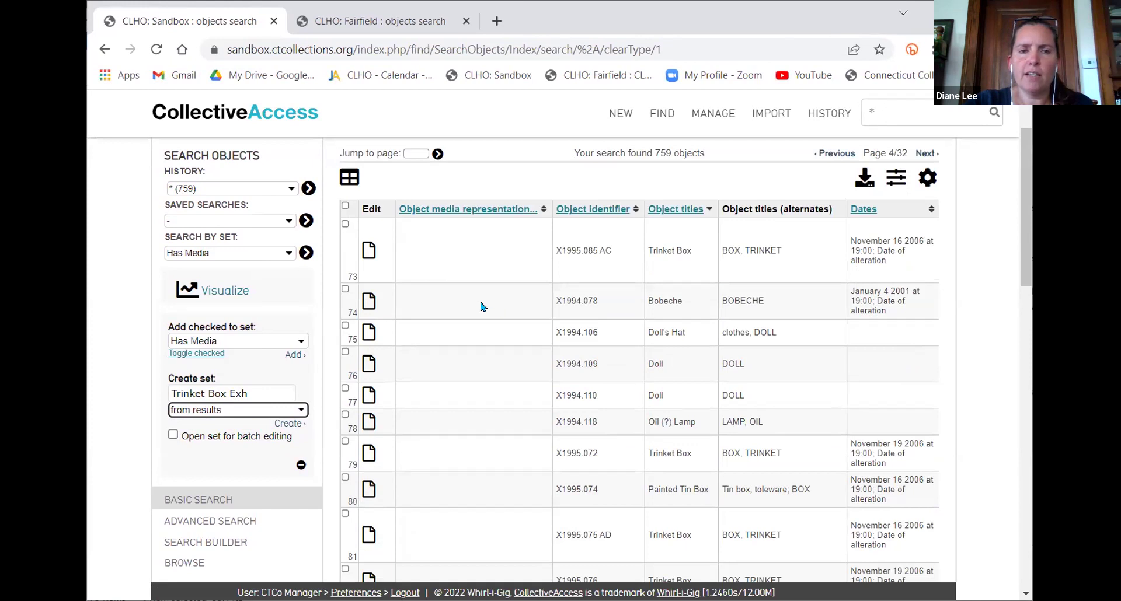
Check the Trinket Box and Painted Tin Box objects in rows 73 and 79–81
{"action": "left_click", "coordinate": [345, 225]}
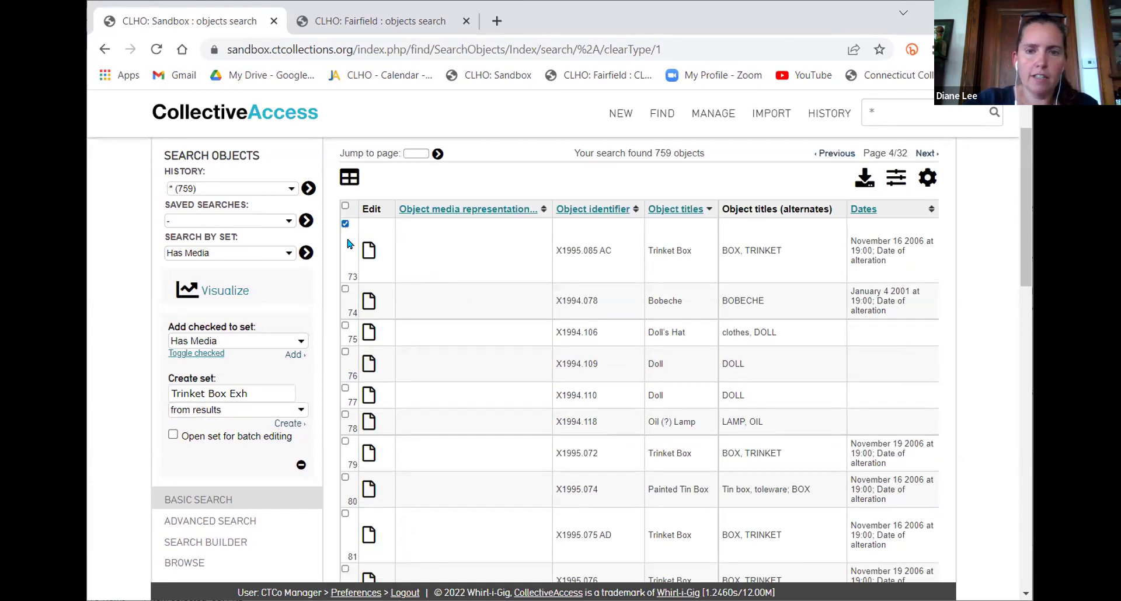
{"action": "scroll", "coordinate": [371, 331], "scroll_direction": "down", "scroll_amount": 1}
{"action": "left_click", "coordinate": [345, 361]}
{"action": "left_click", "coordinate": [346, 399]}
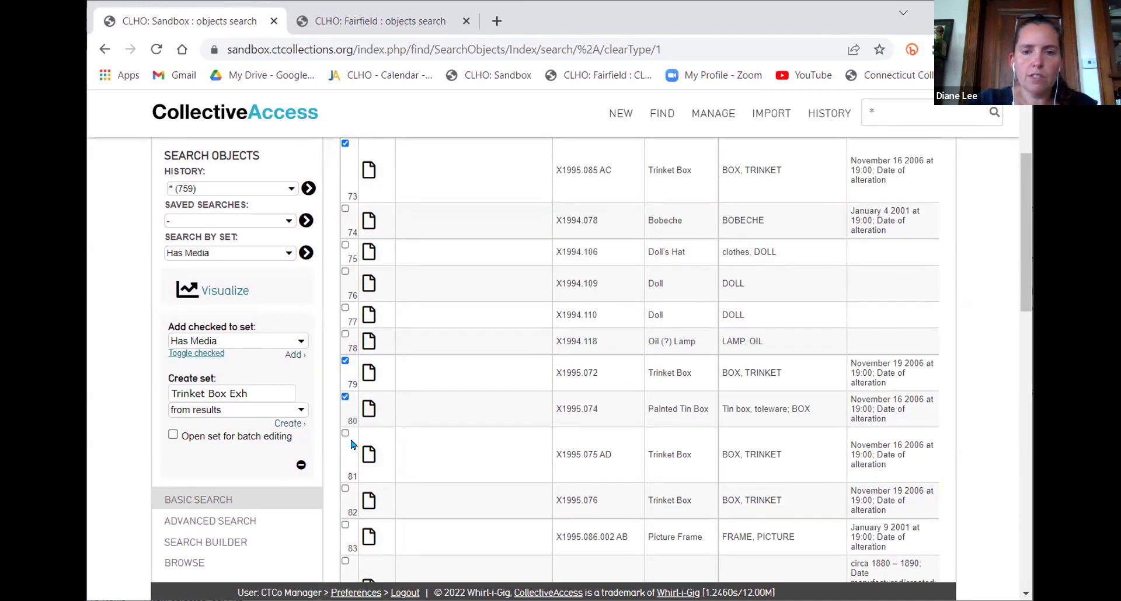
{"action": "left_click", "coordinate": [345, 434]}
Check the Trinket Box in row 82 and create the Trinket Box Exh set, holding all 759 objects
{"action": "scroll", "coordinate": [453, 303], "scroll_direction": "down", "scroll_amount": 3}
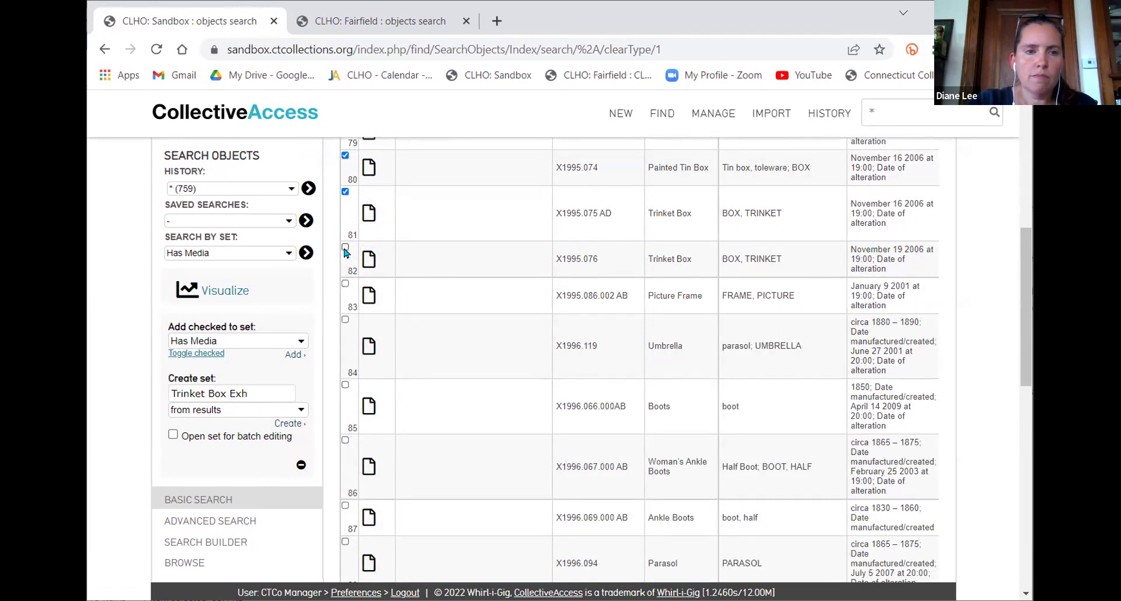
{"action": "left_click", "coordinate": [345, 249]}
{"action": "scroll", "coordinate": [444, 324], "scroll_direction": "down", "scroll_amount": 6}
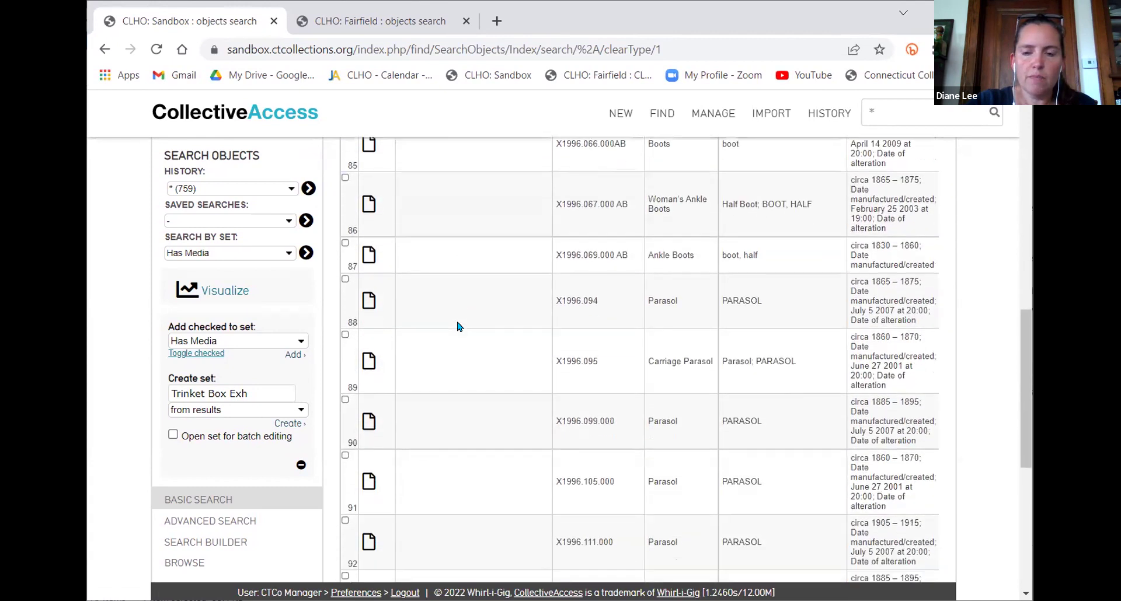
{"action": "scroll", "coordinate": [672, 298], "scroll_direction": "down", "scroll_amount": 3}
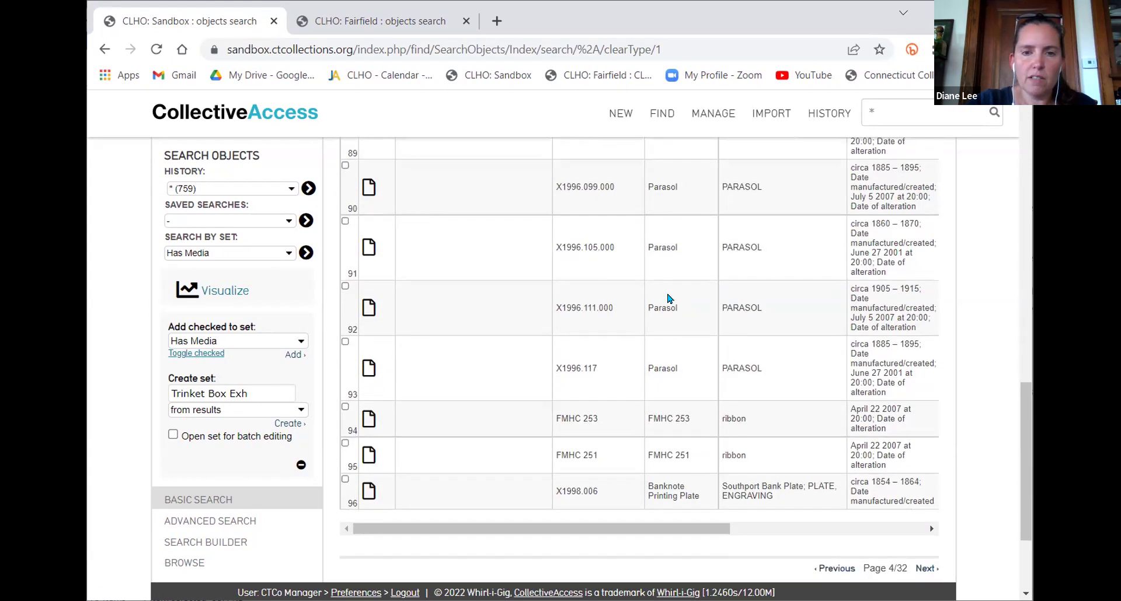
{"action": "scroll", "coordinate": [700, 299], "scroll_direction": "up", "scroll_amount": 5}
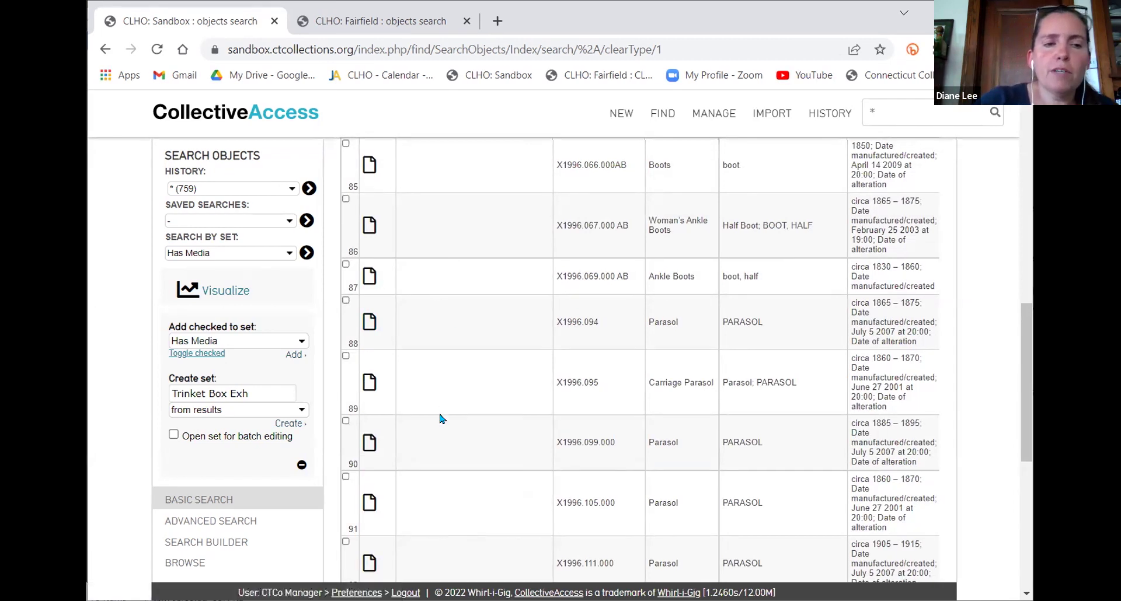
{"action": "left_click", "coordinate": [290, 425]}
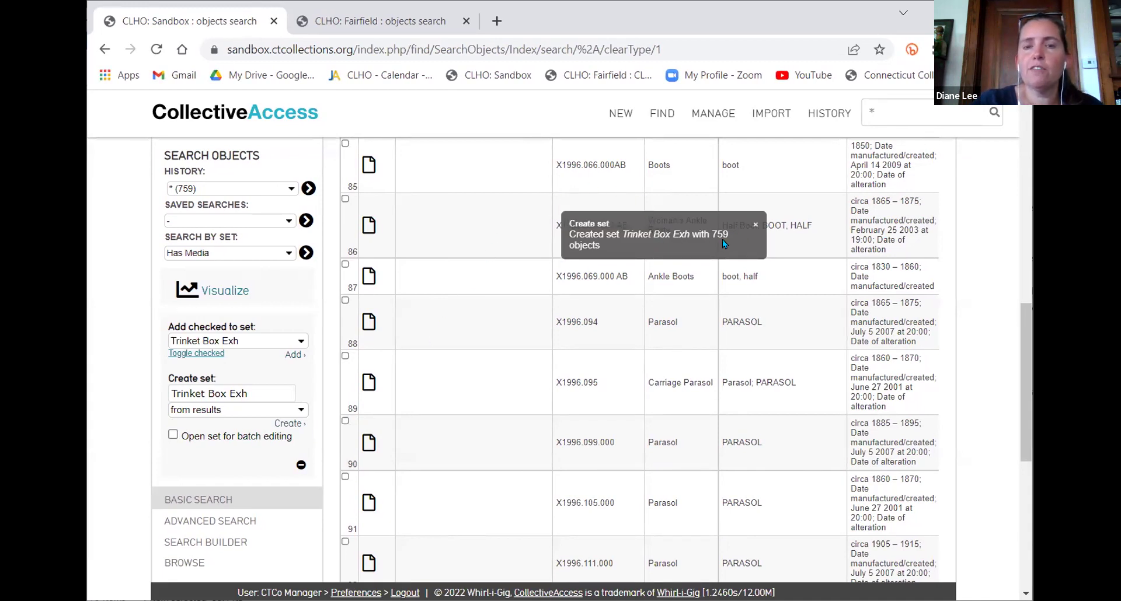
Switch the Create set source from 'from results' to 'from checked'
{"action": "left_click", "coordinate": [239, 413]}
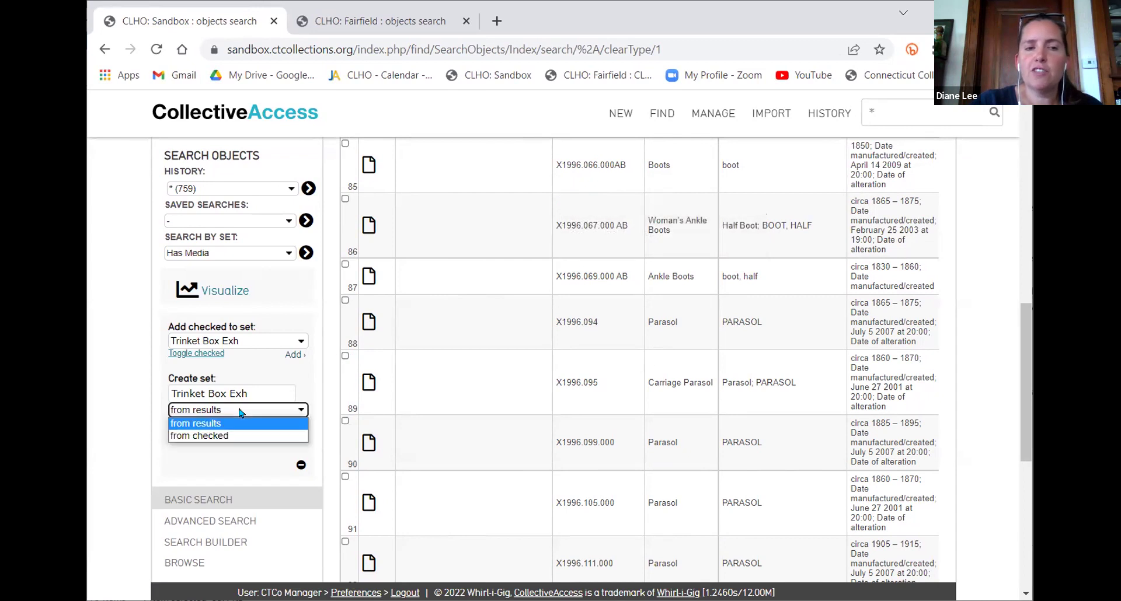
{"action": "left_click", "coordinate": [219, 439]}
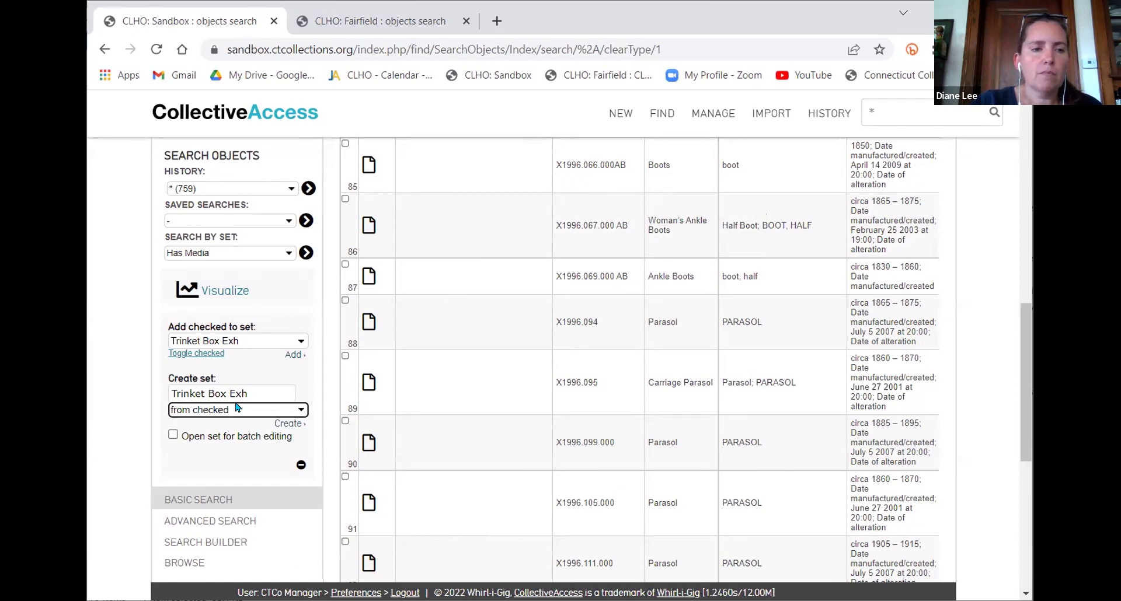
{"action": "left_click", "coordinate": [490, 407]}
{"action": "scroll", "coordinate": [554, 371], "scroll_direction": "up", "scroll_amount": 5}
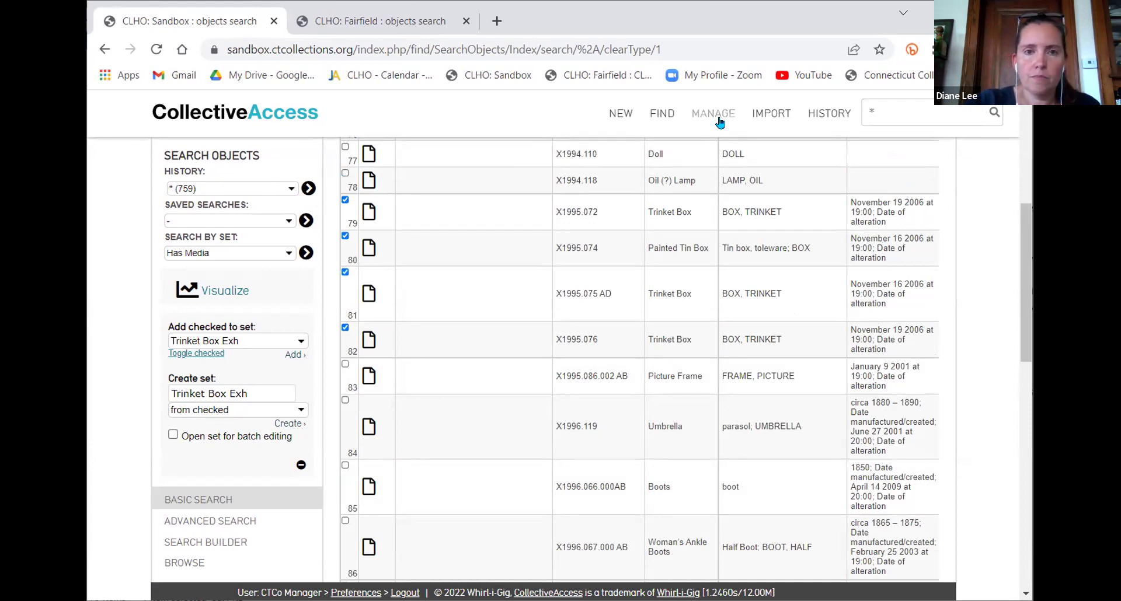
Show the All sets list under Manage > My sets, with Has Media and Trinket Box Exh (759 items)
{"action": "mouse_move", "coordinate": [719, 119]}
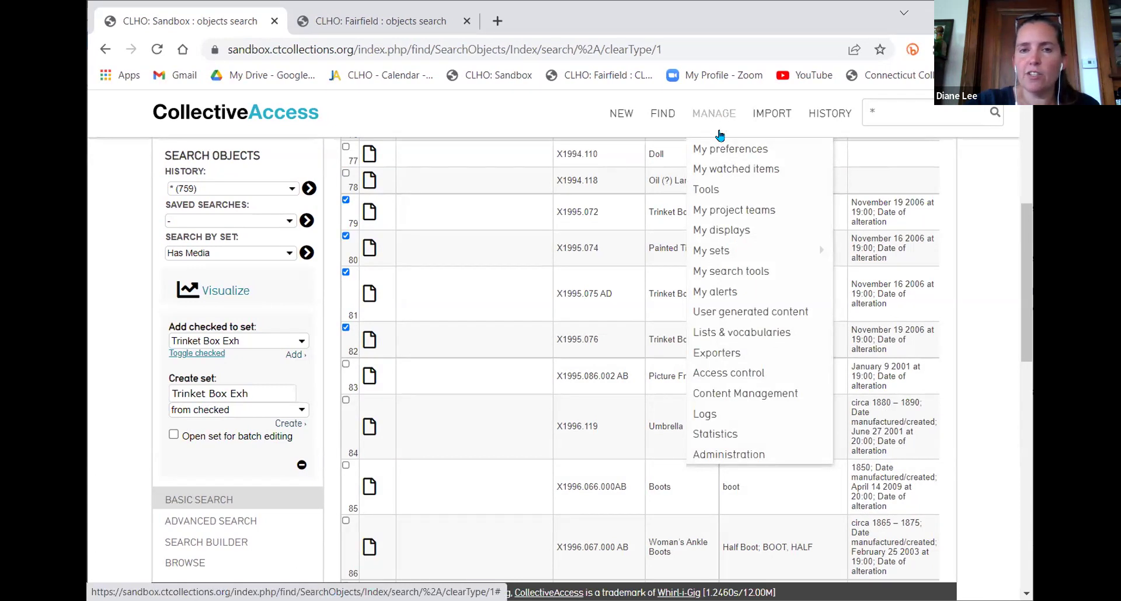
{"action": "mouse_move", "coordinate": [725, 256]}
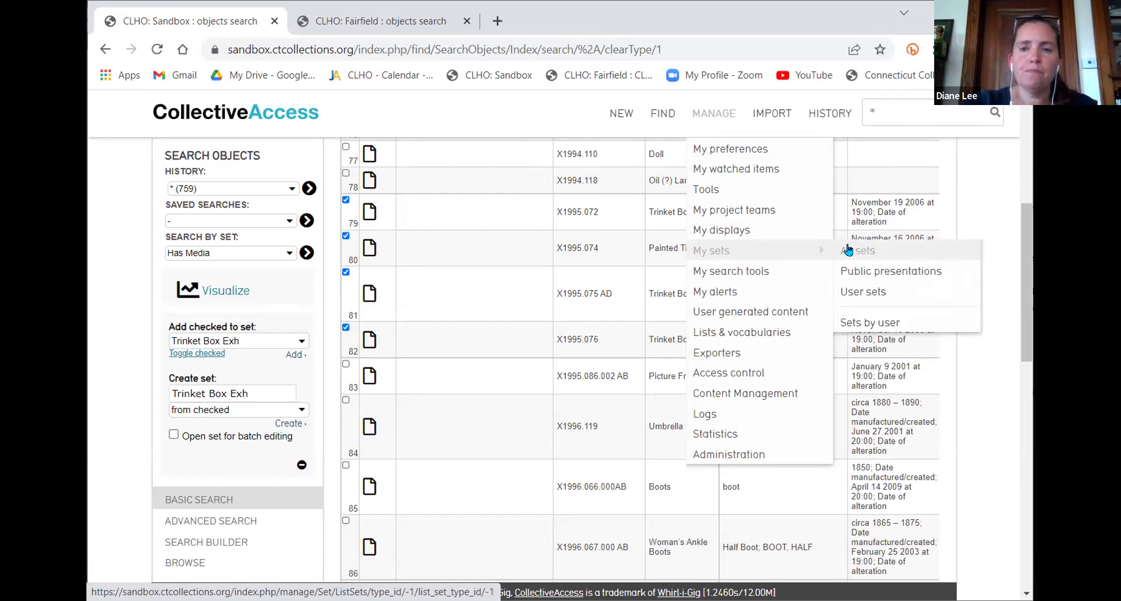
{"action": "left_click", "coordinate": [847, 250]}
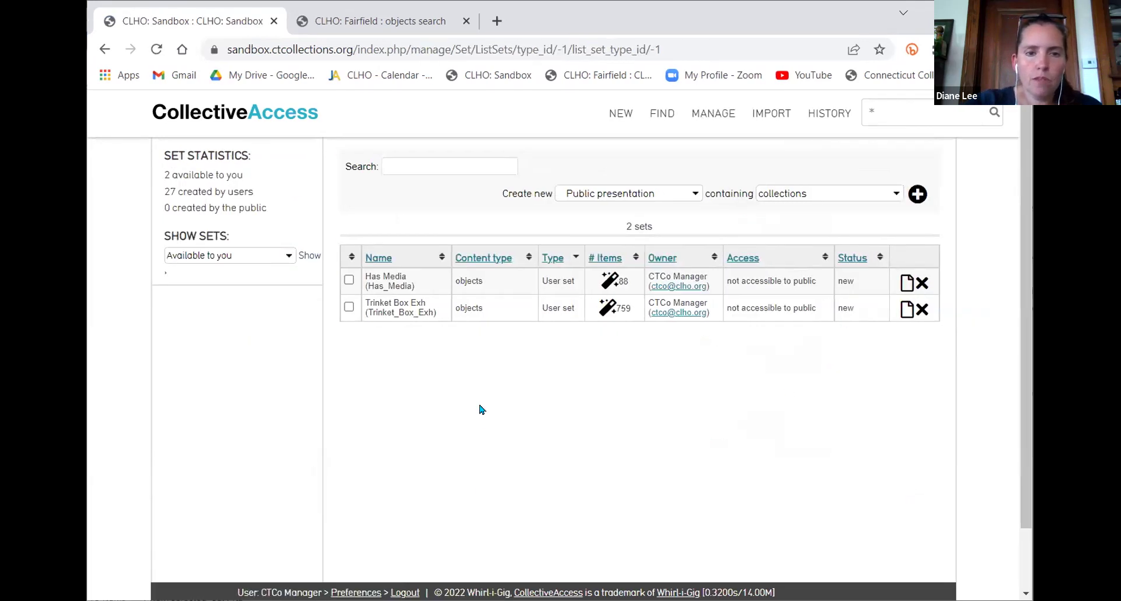
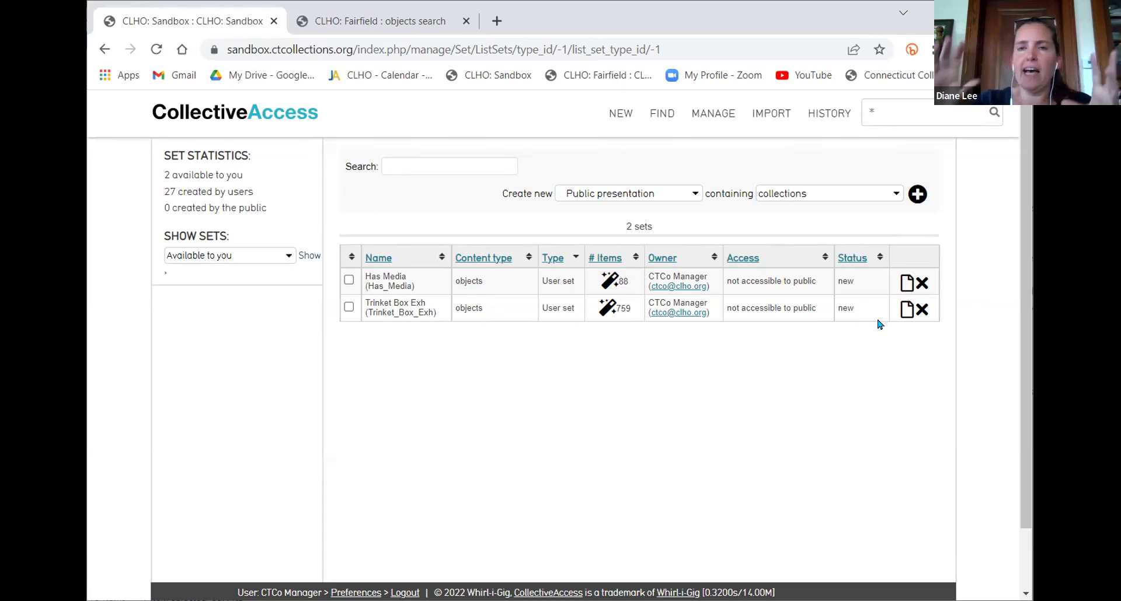
Load the Connecticut Collections site (ctcollections.org) in a new browser tab
{"action": "left_click", "coordinate": [497, 21]}
{"action": "type", "text": "ct"}
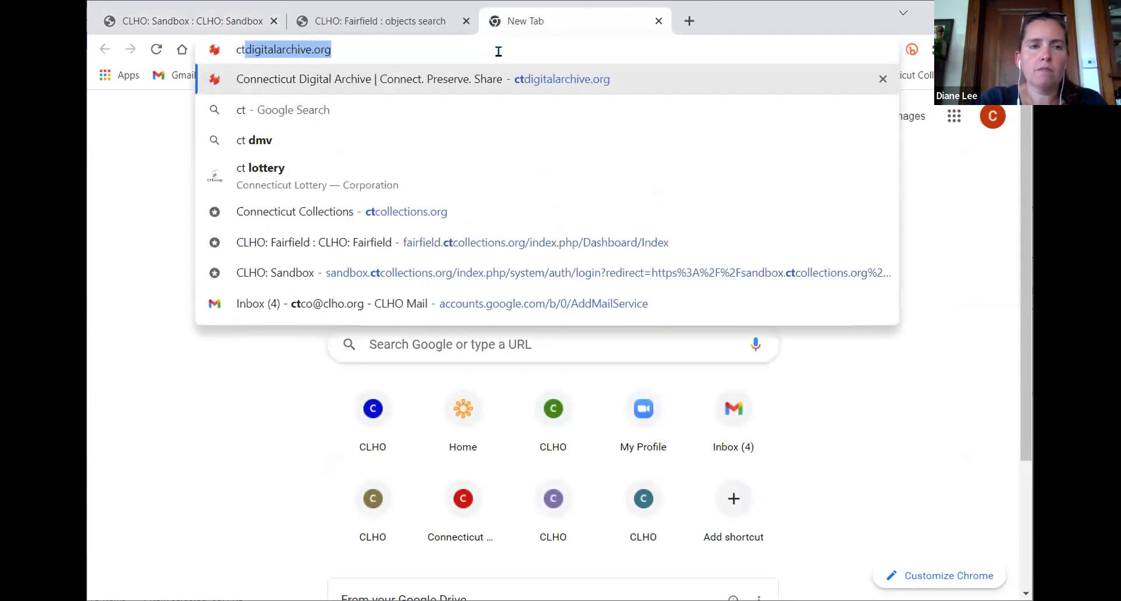
{"action": "type", "text": "conn"}
{"action": "key", "text": "BackSpace"}
{"action": "key", "text": "BackSpace"}
{"action": "key", "text": "BackSpace"}
{"action": "key", "text": "BackSpace"}
{"action": "type", "text": "coll"}
{"action": "key", "text": "Return"}
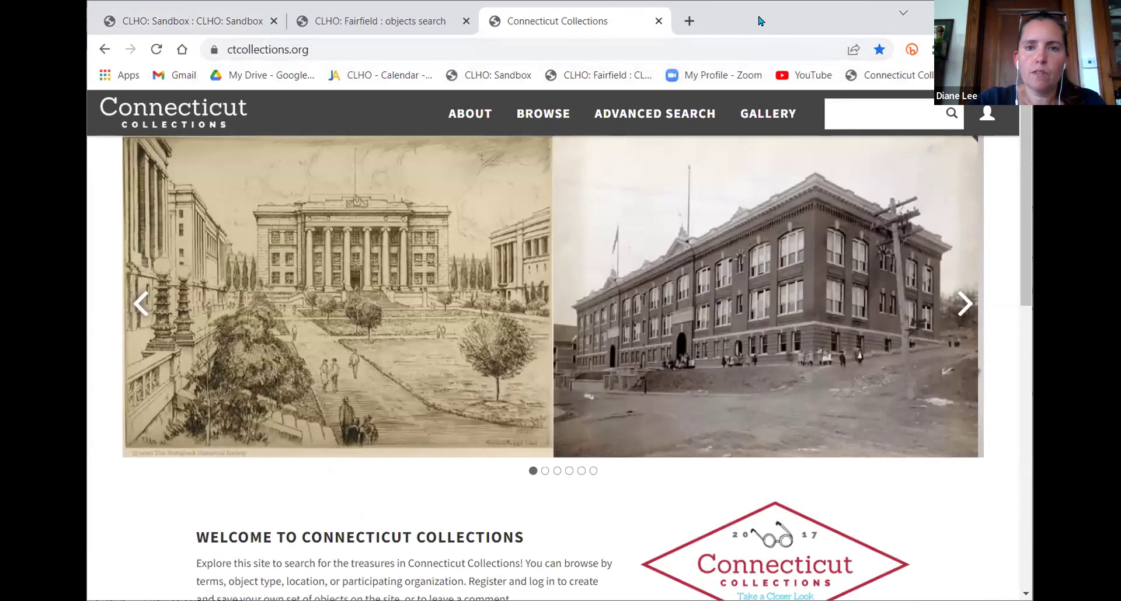
View the Comics and Cartooning in Westport gallery, then go back to the CLHO: Sandbox tab
{"action": "left_click", "coordinate": [775, 97]}
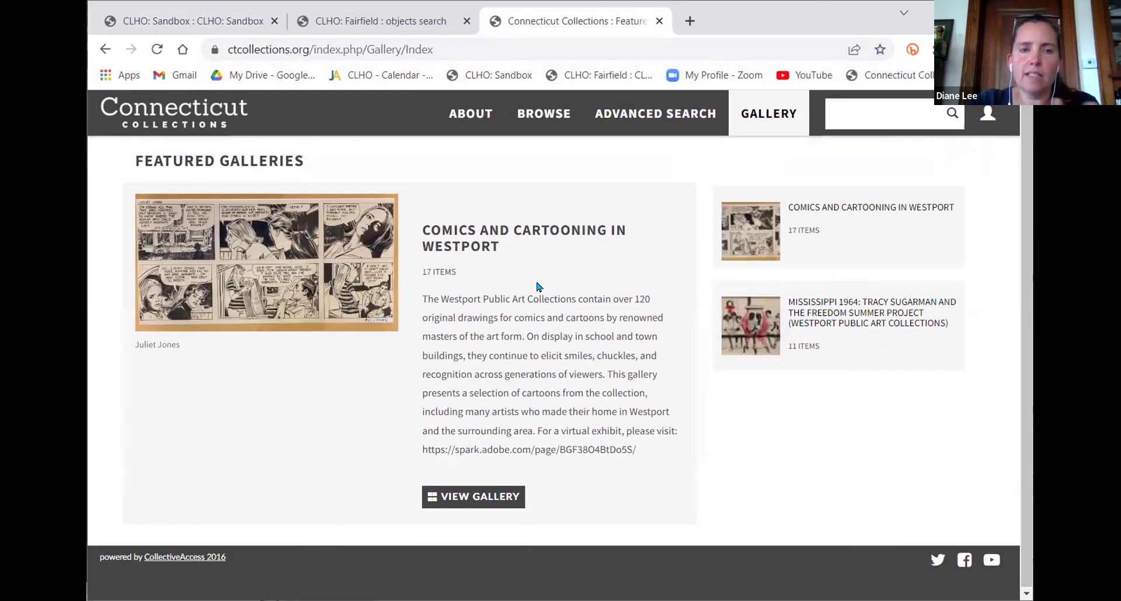
{"action": "left_click", "coordinate": [474, 495]}
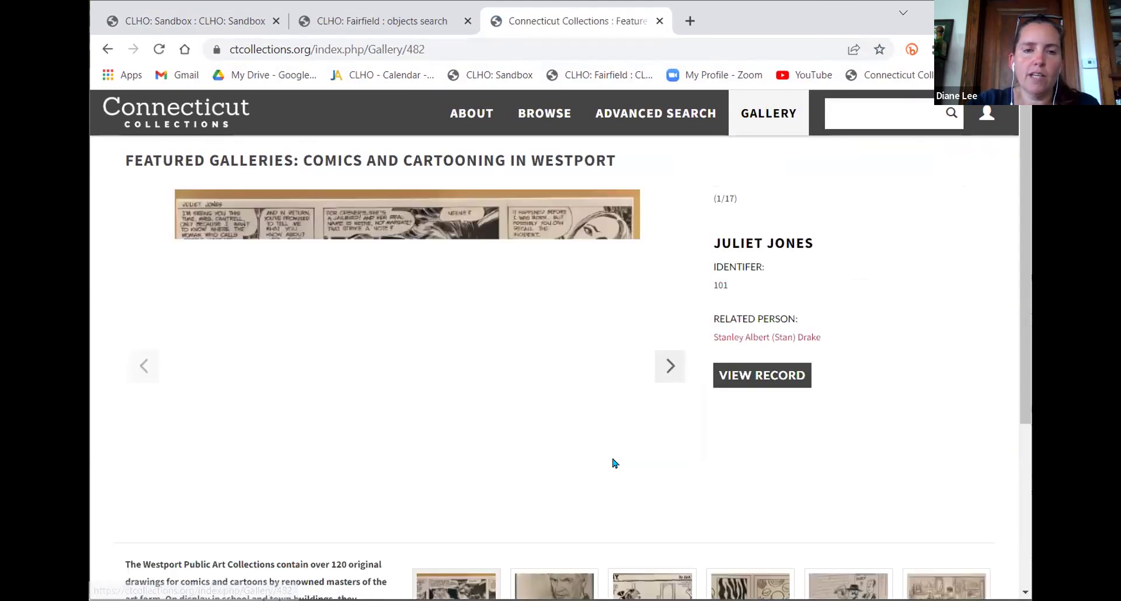
{"action": "scroll", "coordinate": [584, 458], "scroll_direction": "down", "scroll_amount": 5}
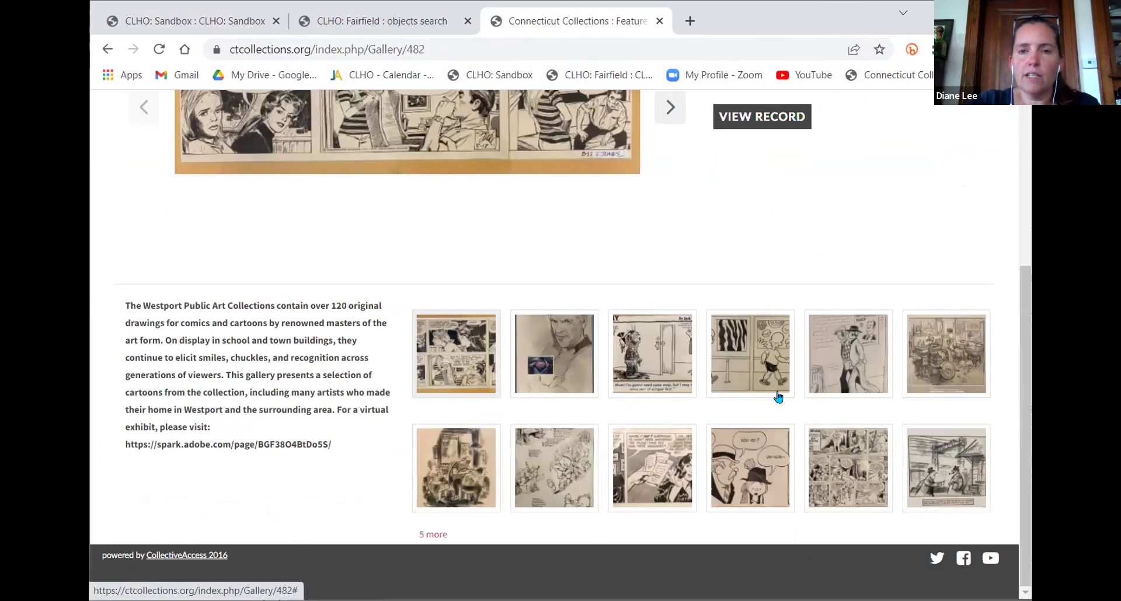
{"action": "scroll", "coordinate": [777, 396], "scroll_direction": "up", "scroll_amount": 5}
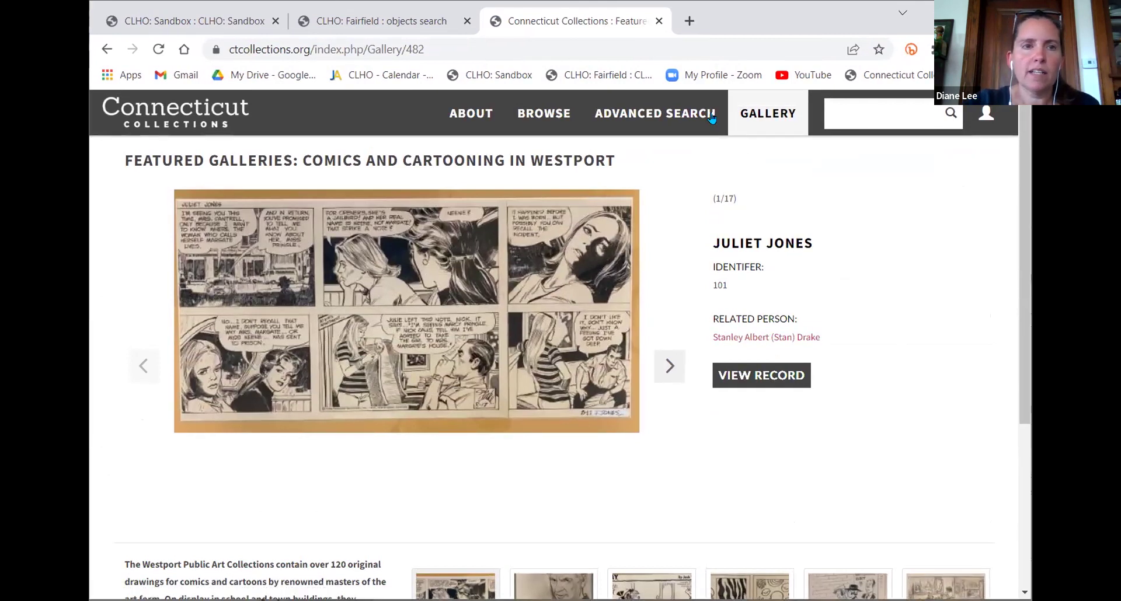
{"action": "left_click", "coordinate": [374, 21]}
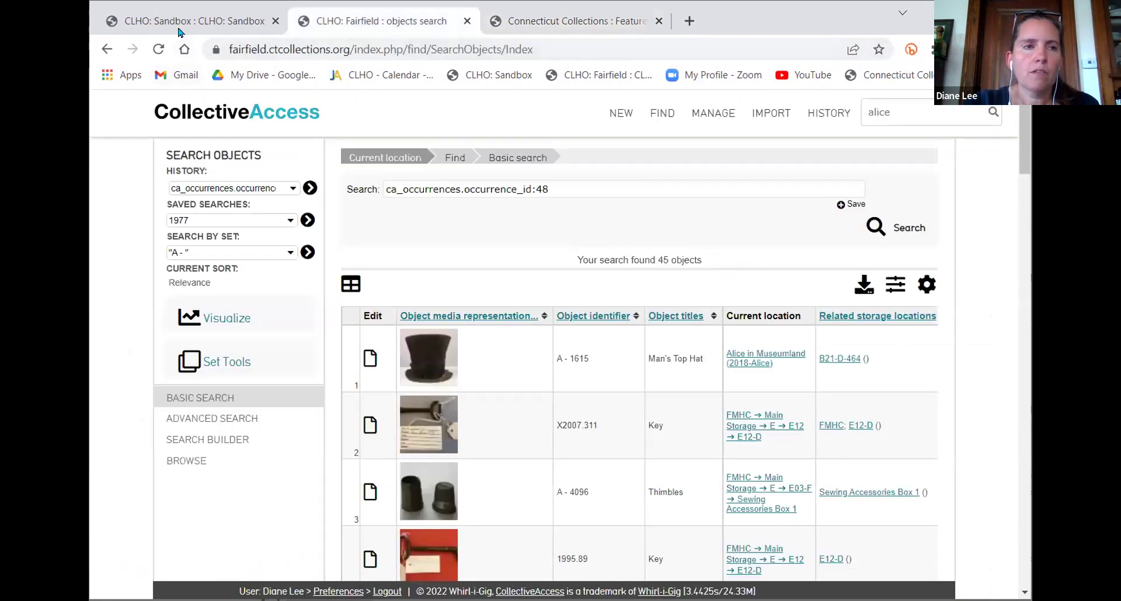
{"action": "left_click", "coordinate": [178, 25]}
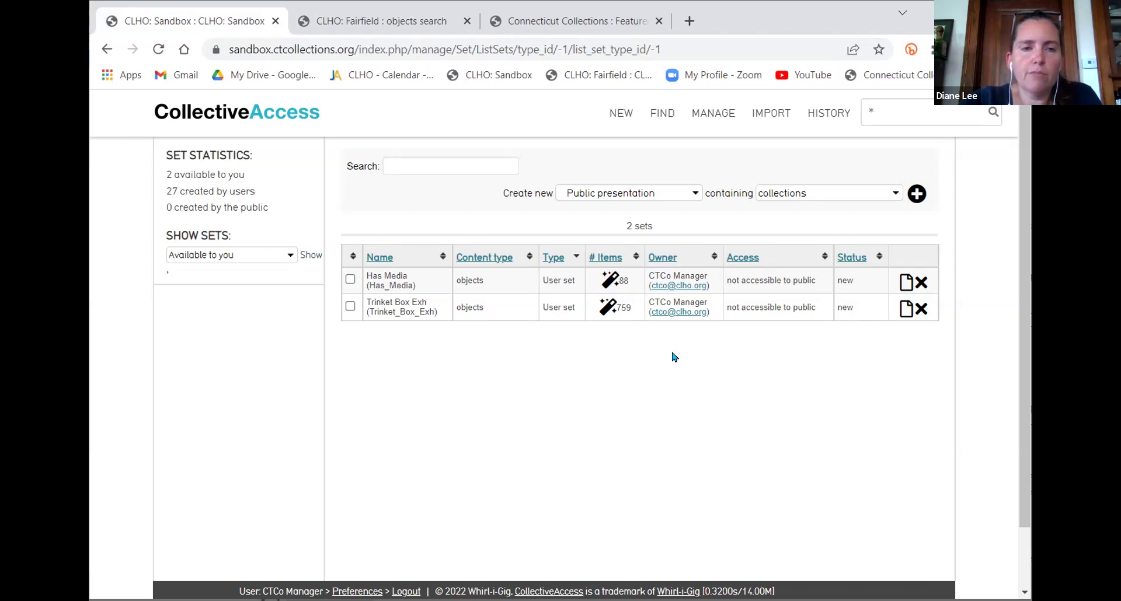
{"action": "left_click", "coordinate": [907, 312]}
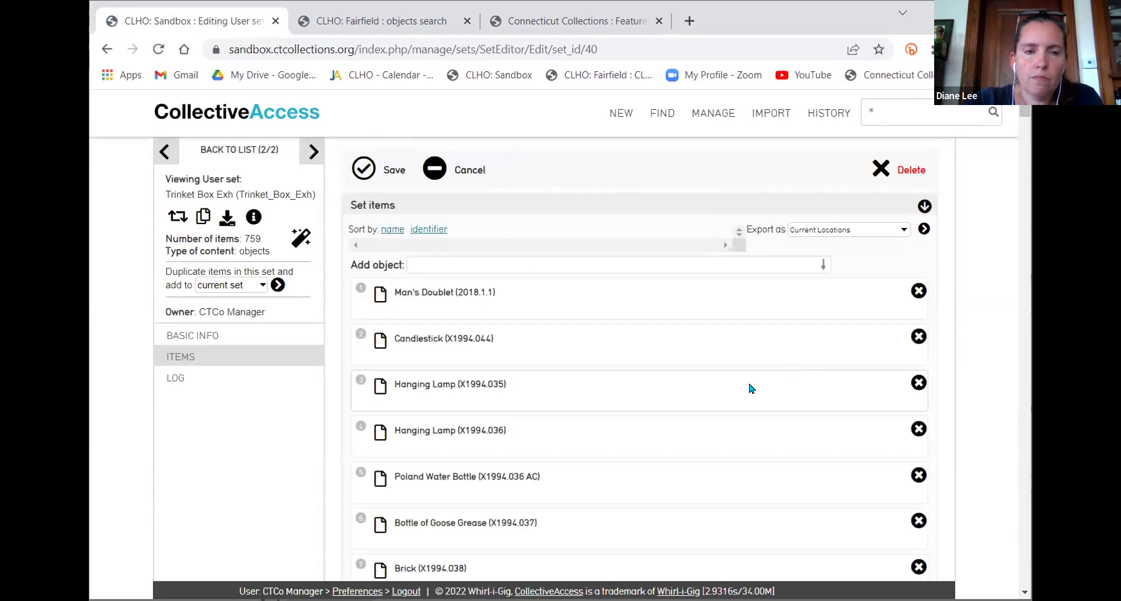
{"action": "scroll", "coordinate": [745, 391], "scroll_direction": "down", "scroll_amount": 1}
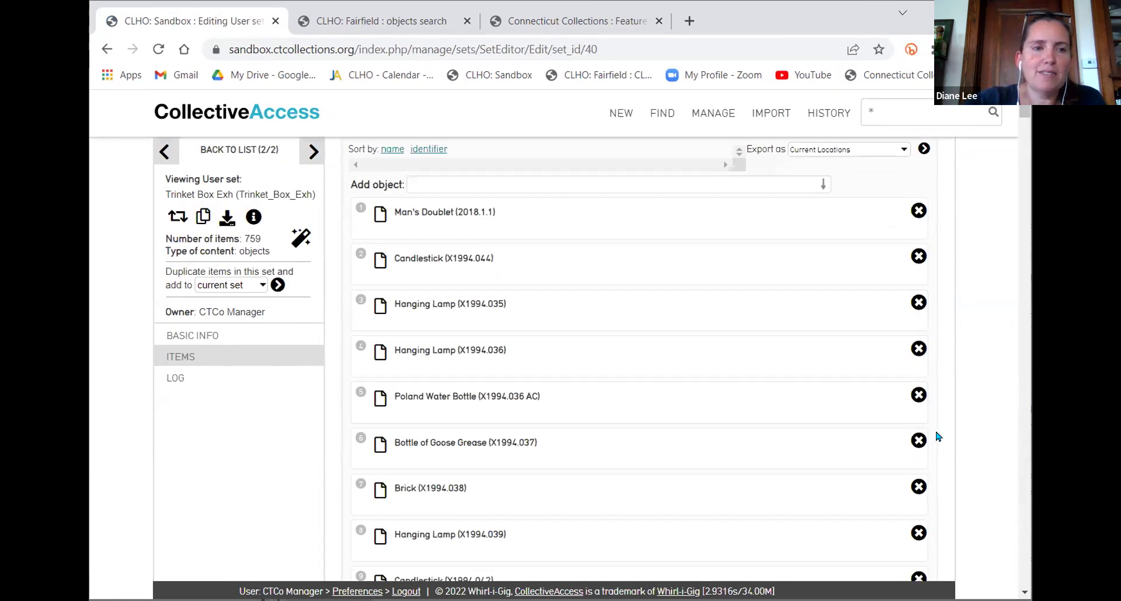
{"action": "scroll", "coordinate": [556, 305], "scroll_direction": "down", "scroll_amount": 10}
{"action": "scroll", "coordinate": [578, 327], "scroll_direction": "up", "scroll_amount": 11}
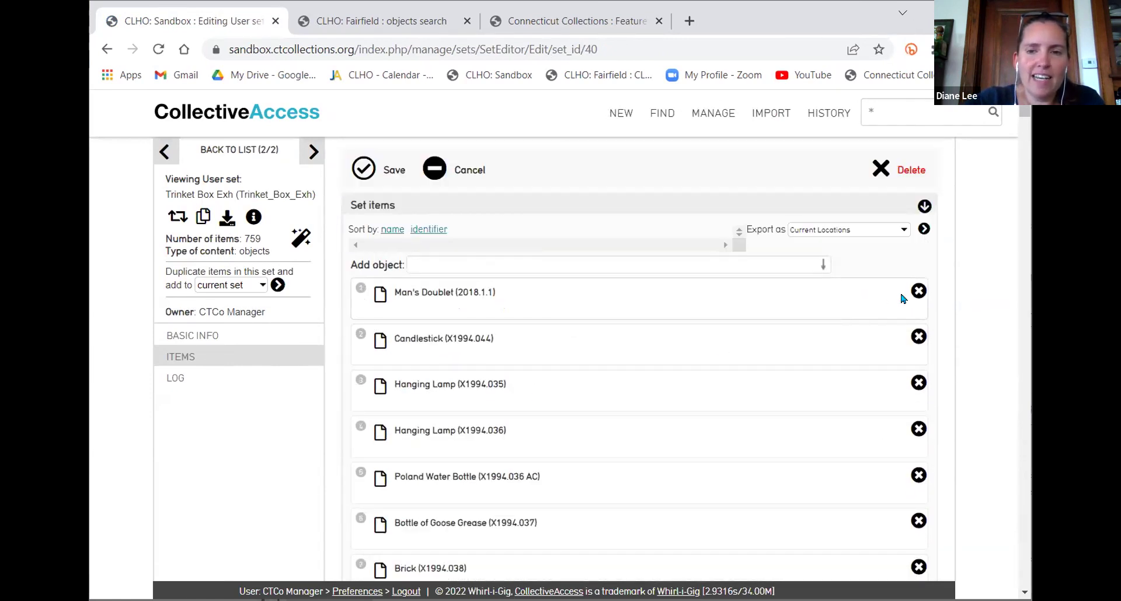
{"action": "left_click", "coordinate": [918, 294]}
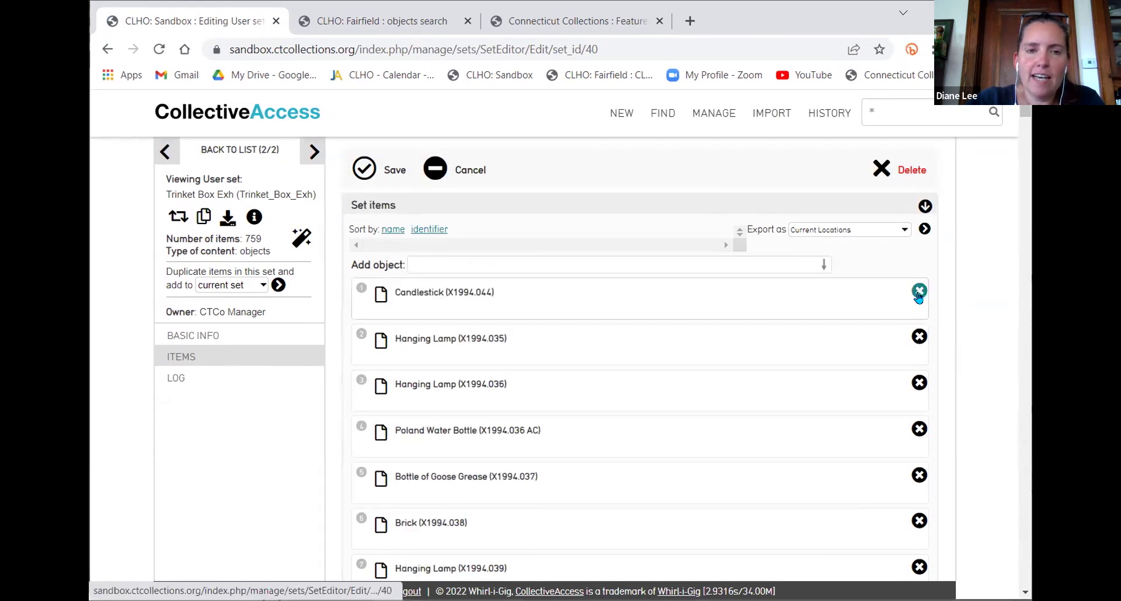
{"action": "left_click", "coordinate": [919, 293]}
{"action": "left_click", "coordinate": [918, 294]}
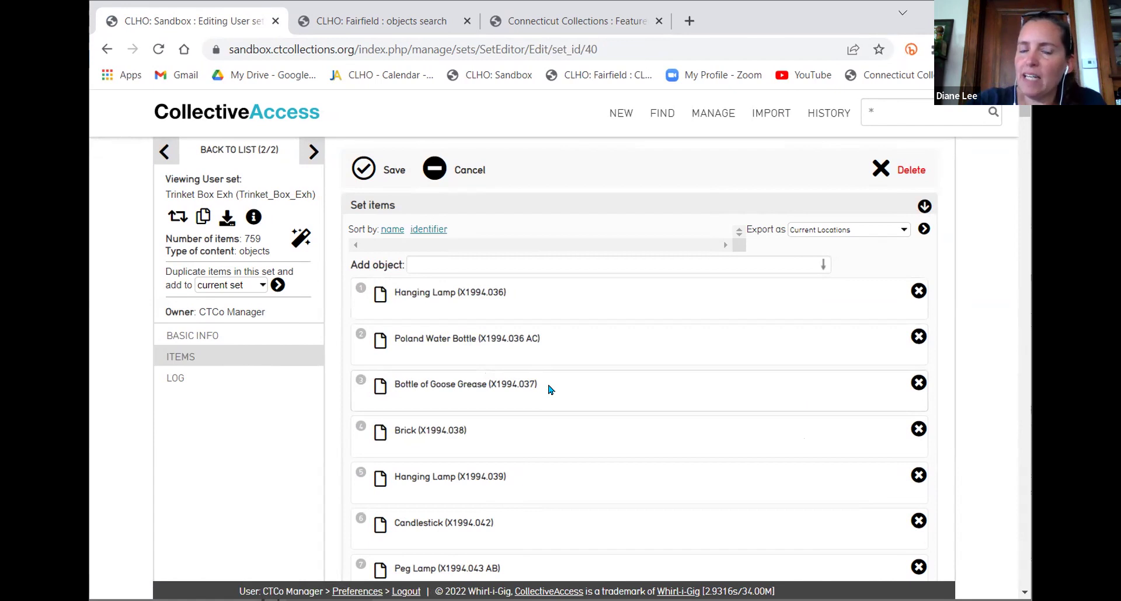
{"action": "scroll", "coordinate": [548, 390], "scroll_direction": "down", "scroll_amount": 1}
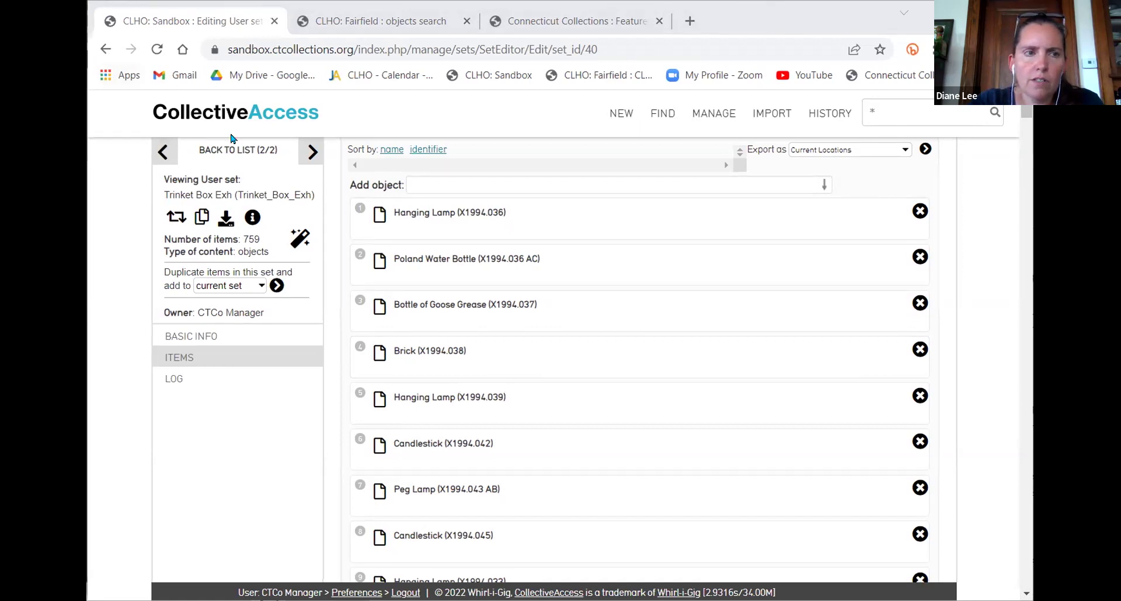
{"action": "key", "text": "alt+Left"}
{"action": "left_click", "coordinate": [626, 132]}
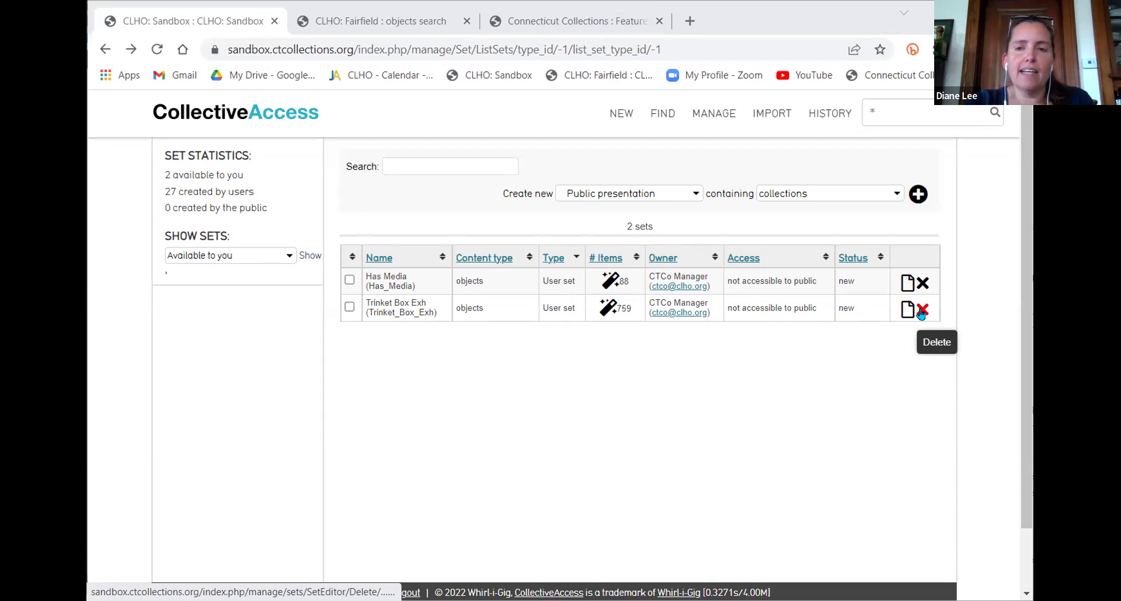
Delete Trinket Box Exh, leaving Has Media, then run a * search listing all 759 objects
{"action": "left_click", "coordinate": [921, 315]}
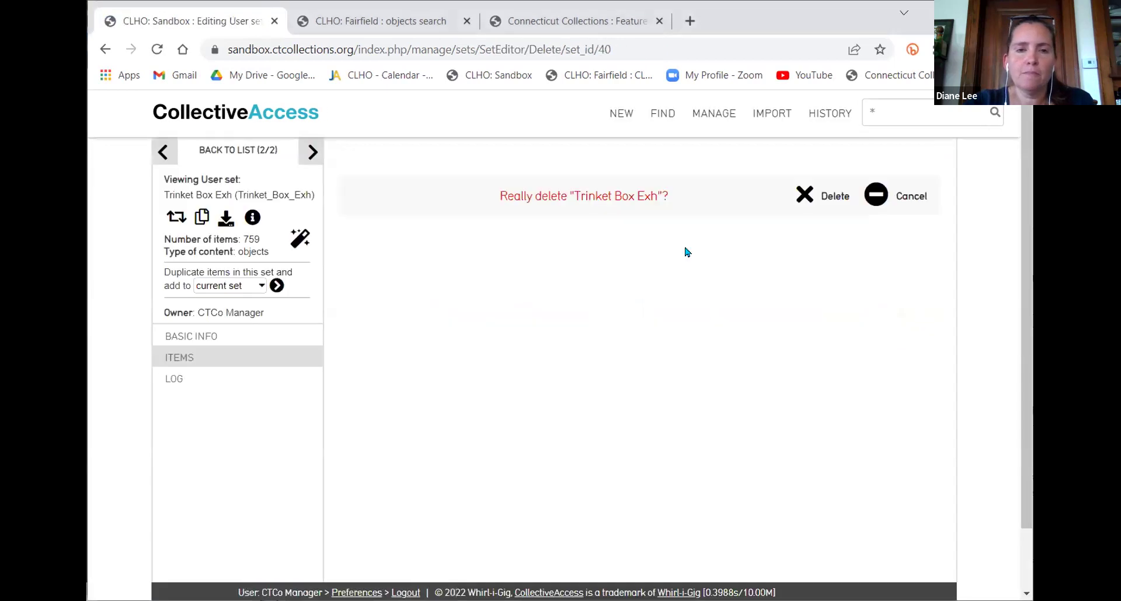
{"action": "left_click", "coordinate": [799, 197]}
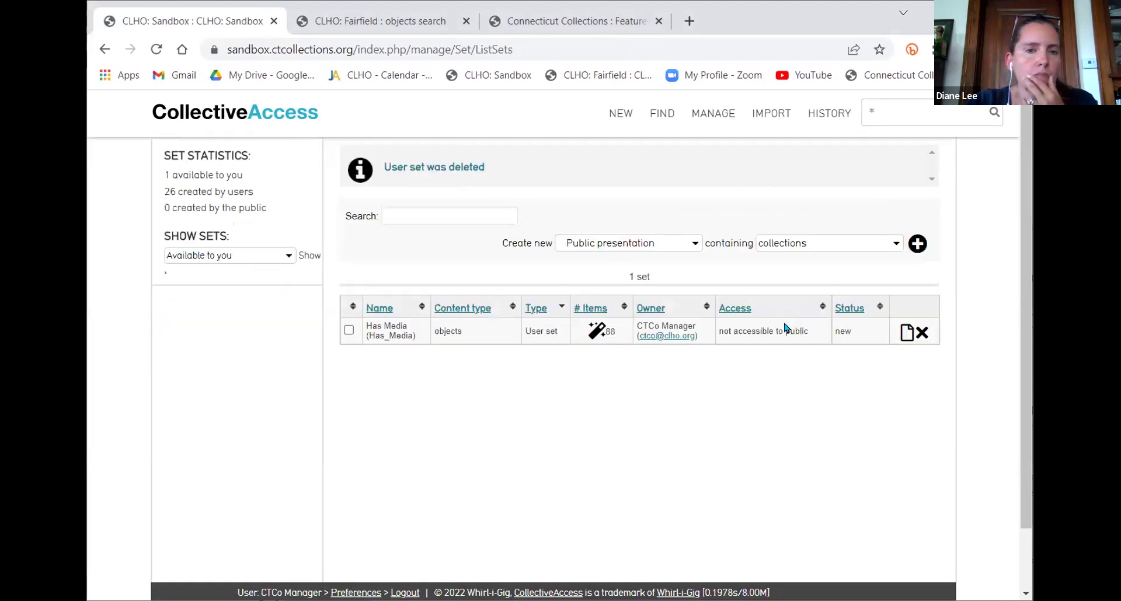
{"action": "left_click", "coordinate": [986, 117]}
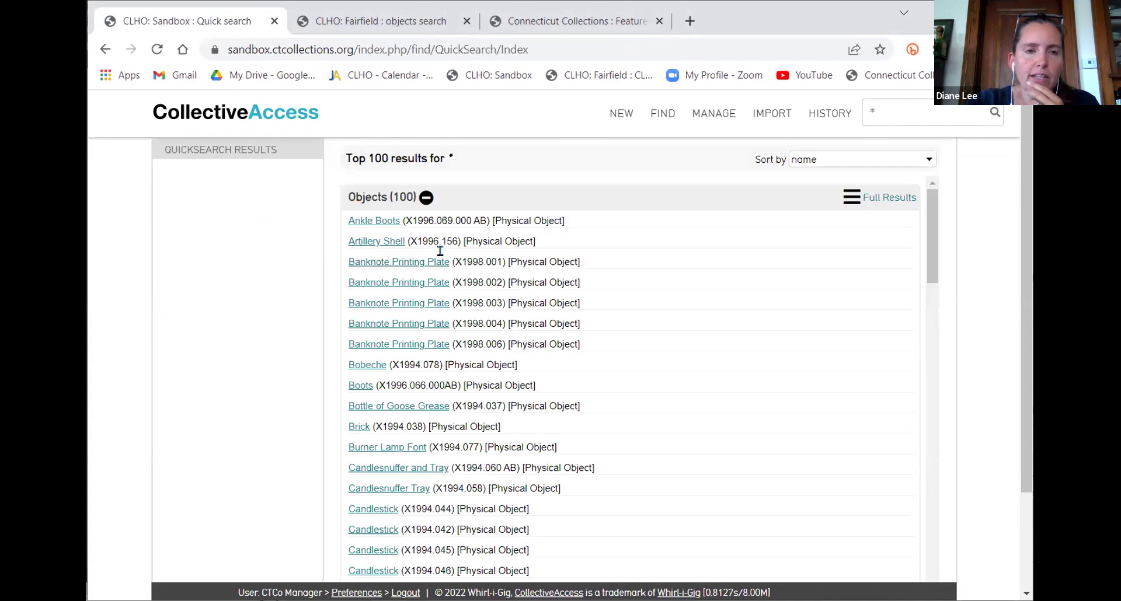
{"action": "left_click", "coordinate": [844, 203]}
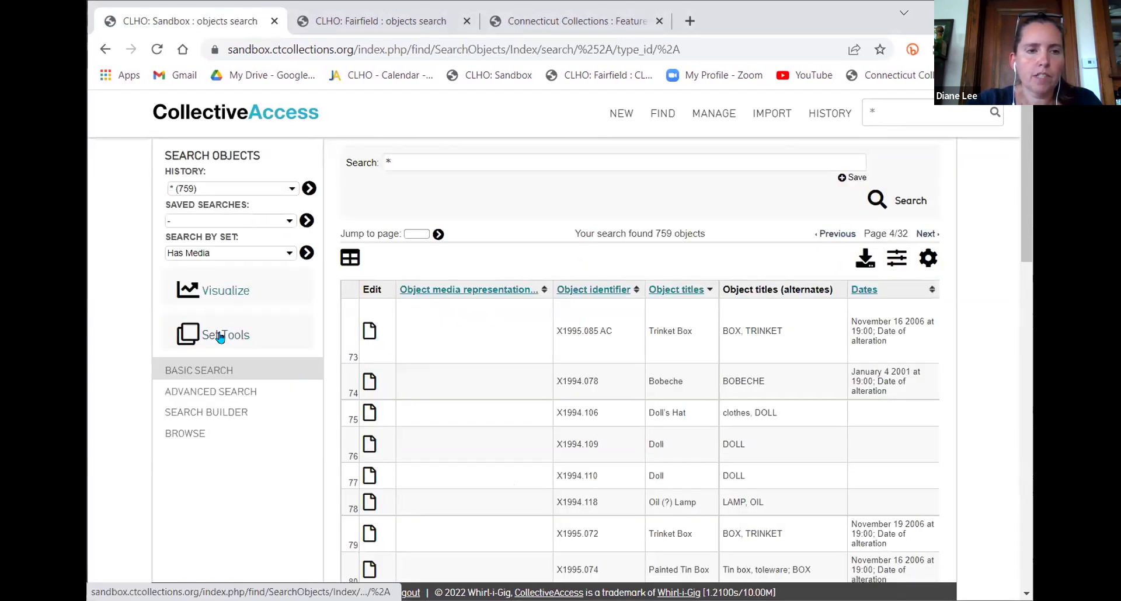
Name a new set 'Trinket Box exh' in Set Tools
{"action": "left_click", "coordinate": [220, 335]}
{"action": "left_click", "coordinate": [220, 387]}
{"action": "type", "text": "Troink"}
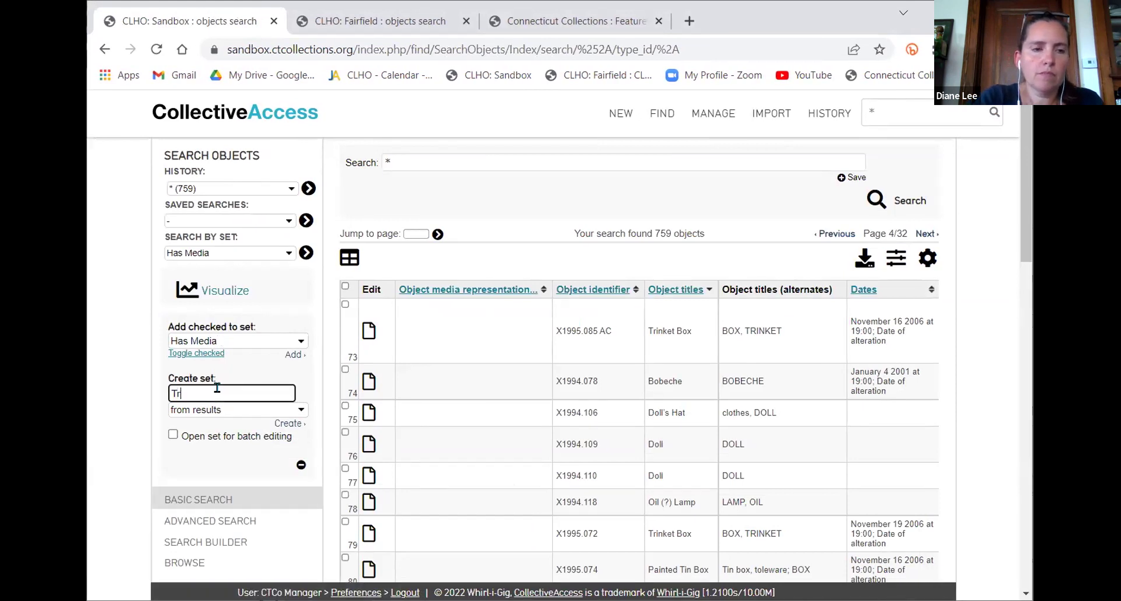
{"action": "key", "text": "BackSpace"}
{"action": "key", "text": "BackSpace"}
{"action": "key", "text": "BackSpace"}
{"action": "key", "text": "BackSpace"}
{"action": "type", "text": "inket Box exh"}
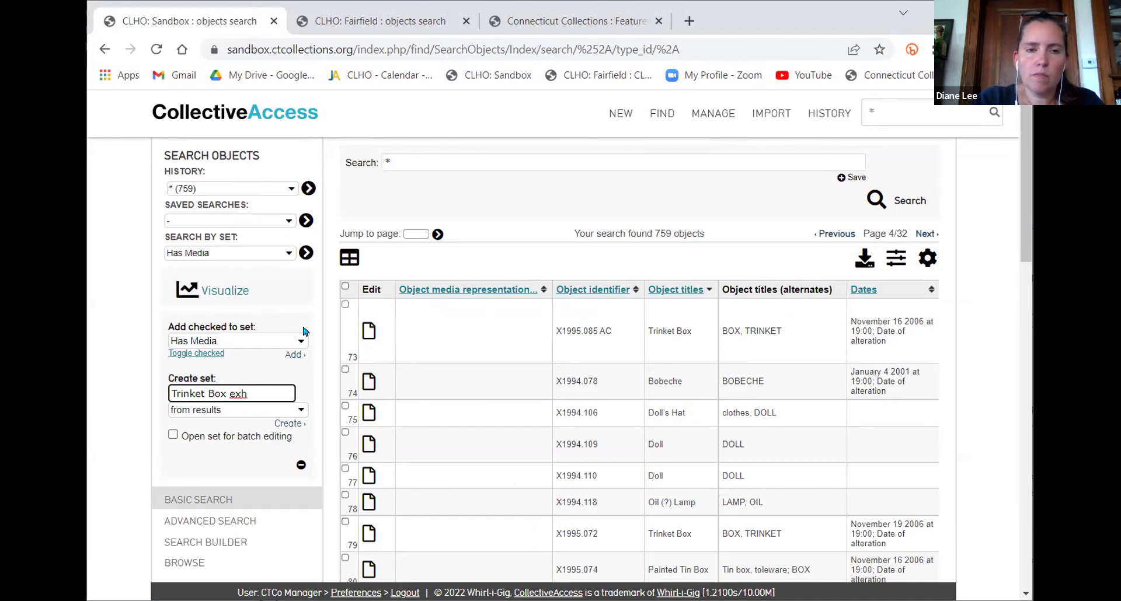
Check the trinket and tin box rows (X1995.085 AC, .072, .074, .075 AD) and build the set 'from checked'
{"action": "left_click", "coordinate": [344, 304]}
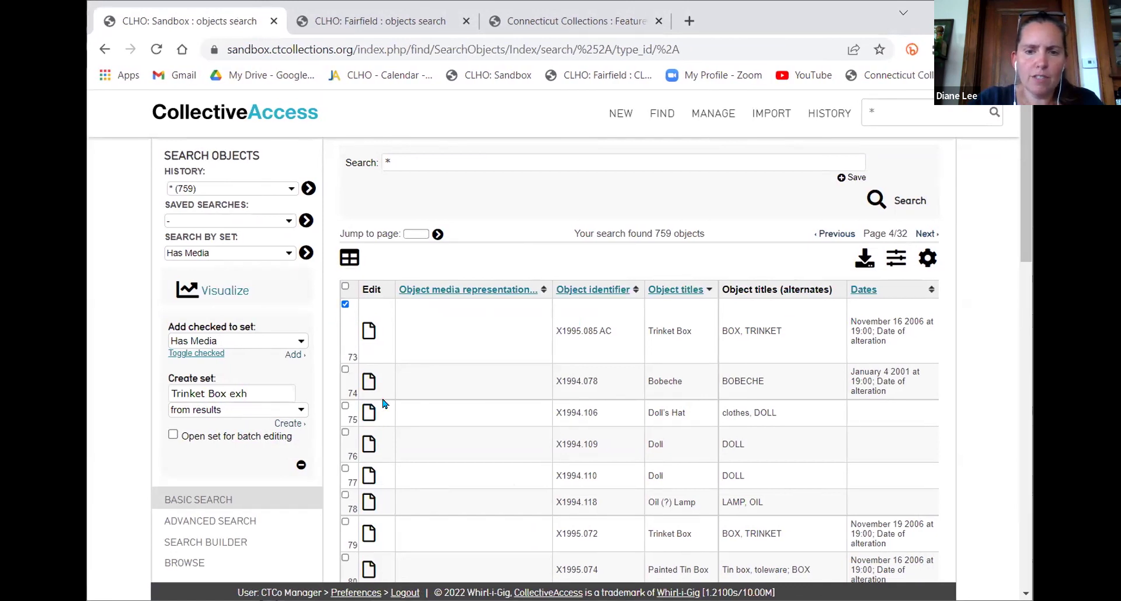
{"action": "scroll", "coordinate": [383, 327], "scroll_direction": "down", "scroll_amount": 4}
{"action": "left_click", "coordinate": [346, 281]}
{"action": "left_click", "coordinate": [345, 317]}
{"action": "left_click", "coordinate": [345, 352]}
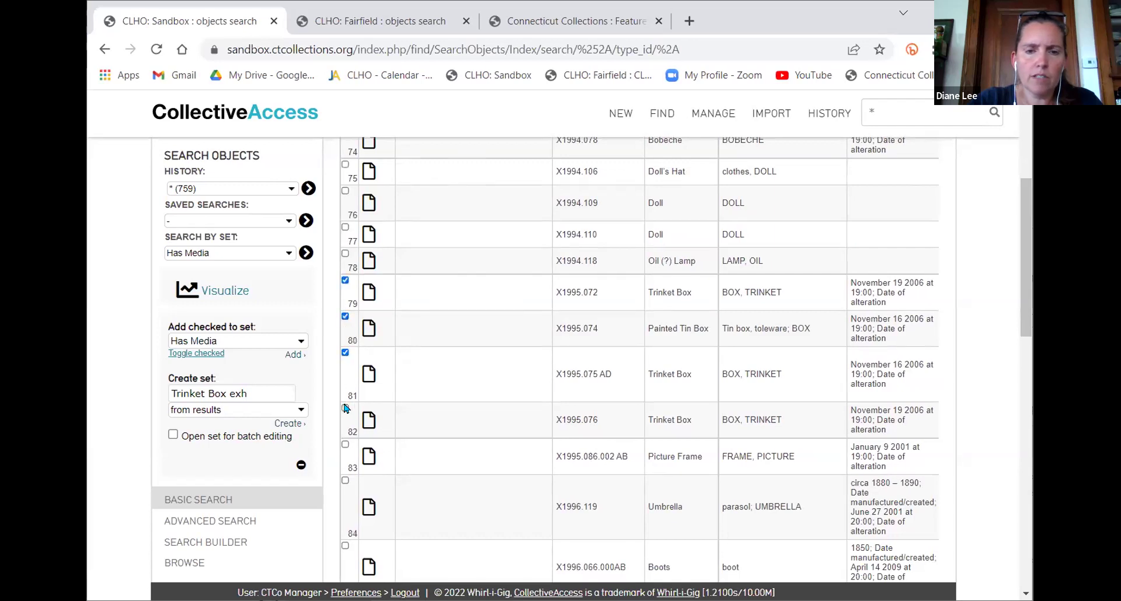
{"action": "scroll", "coordinate": [418, 302], "scroll_direction": "down", "scroll_amount": 6}
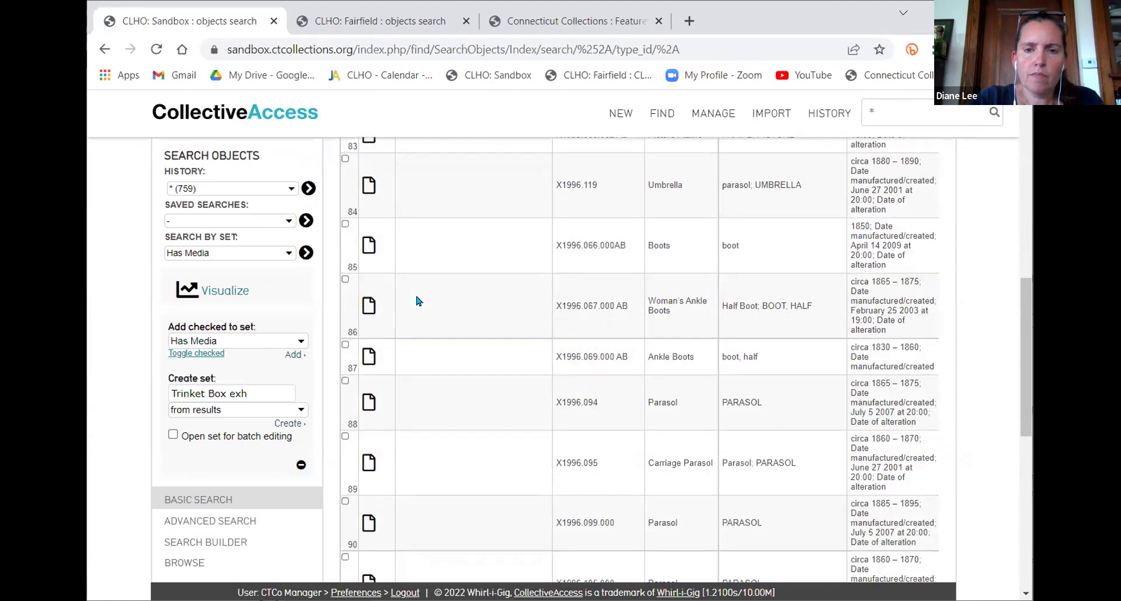
{"action": "scroll", "coordinate": [432, 304], "scroll_direction": "down", "scroll_amount": 1}
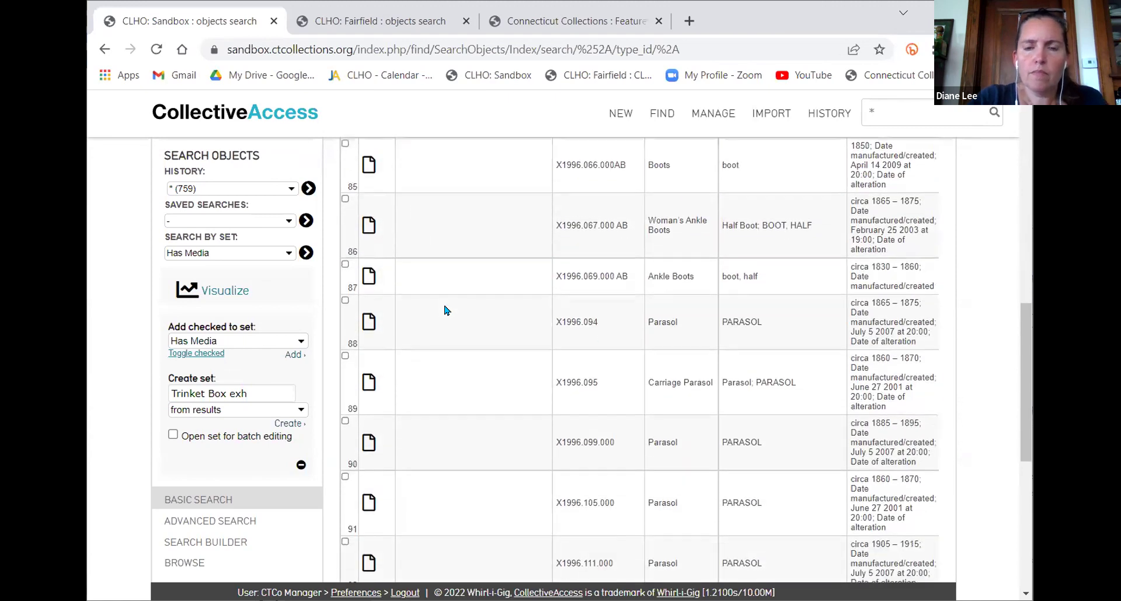
{"action": "left_click", "coordinate": [250, 411]}
{"action": "left_click", "coordinate": [225, 435]}
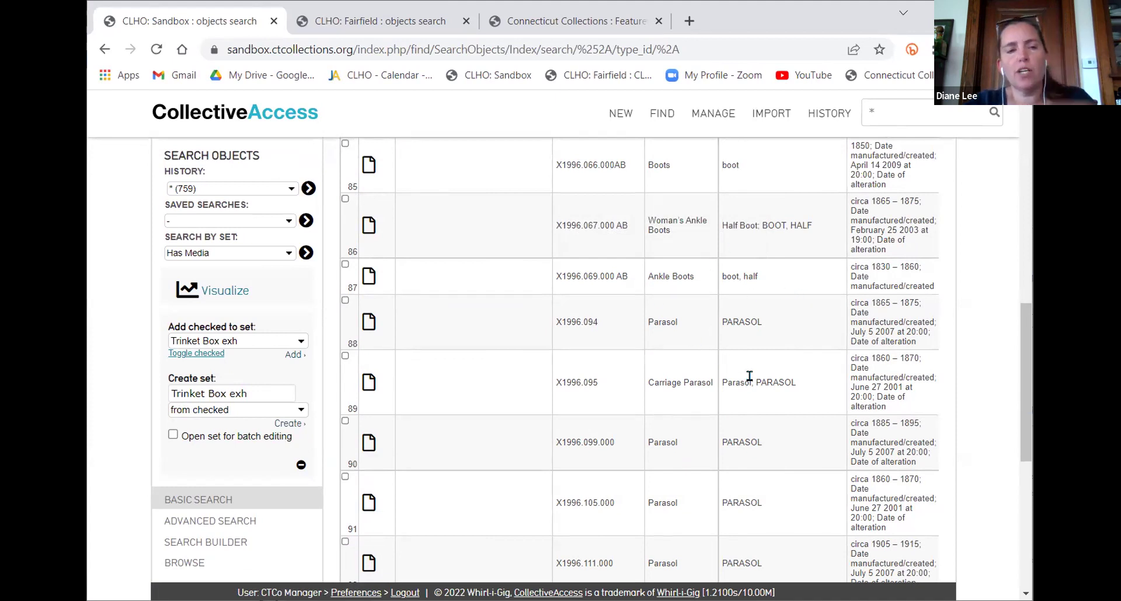
Open the Trinket Box exh set for editing from Manage > My sets > All sets
{"action": "mouse_move", "coordinate": [714, 113]}
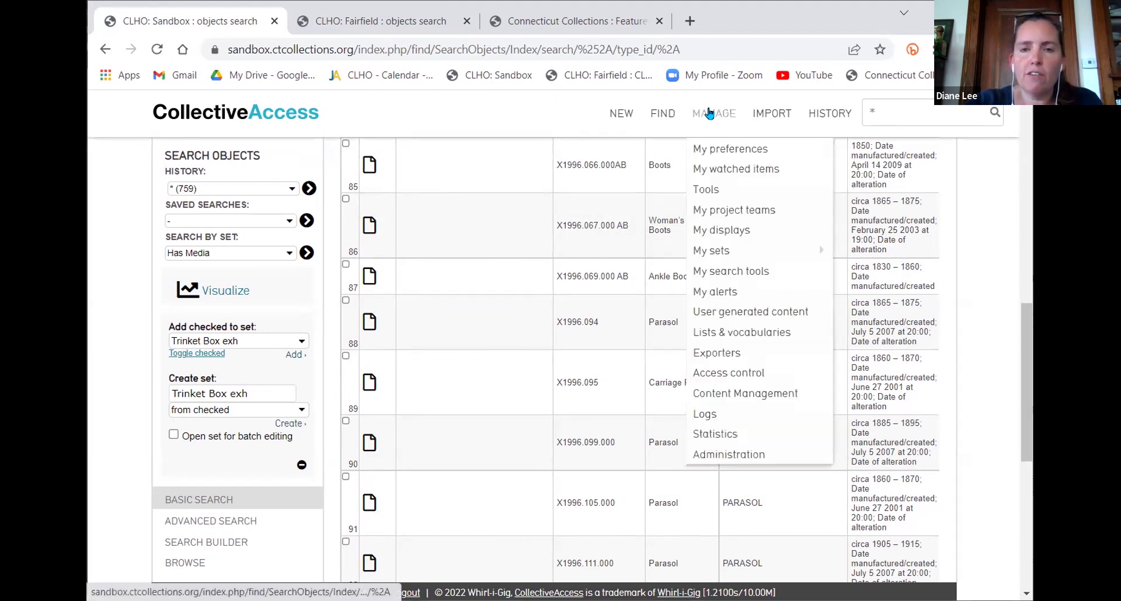
{"action": "left_click", "coordinate": [872, 253]}
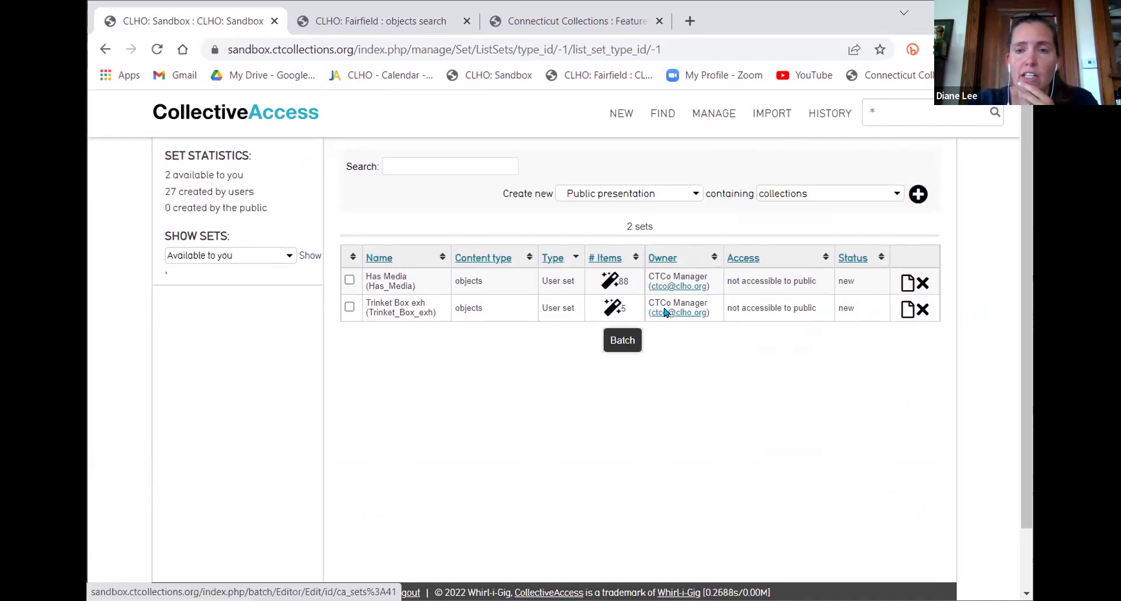
{"action": "left_click", "coordinate": [908, 309]}
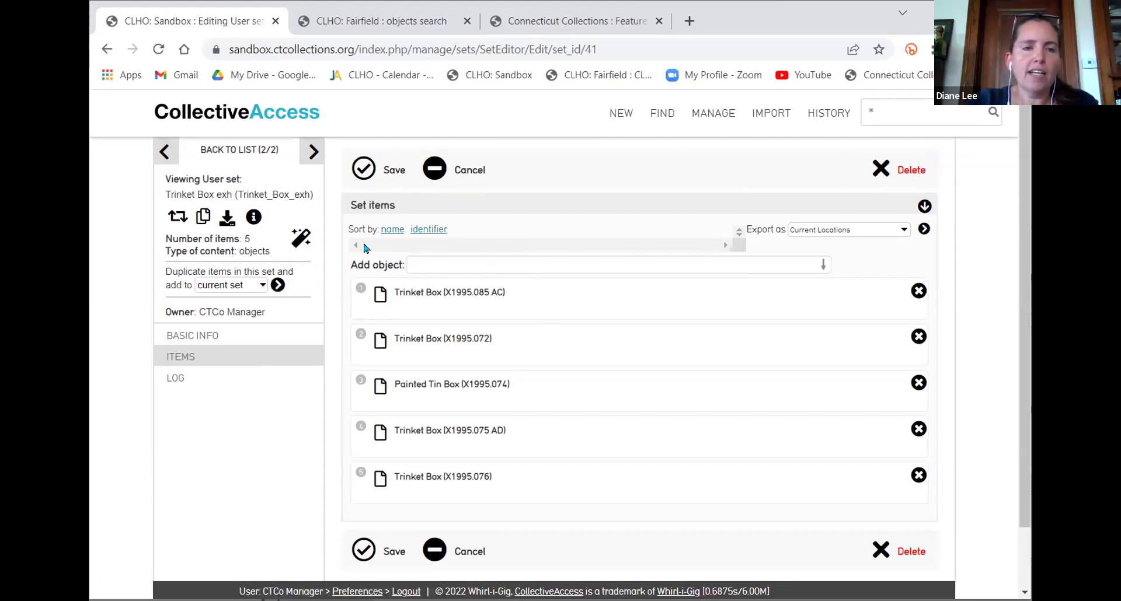
Batch edit the set's five objects, setting Exhibition Label to 'add to each item'
{"action": "left_click", "coordinate": [302, 241]}
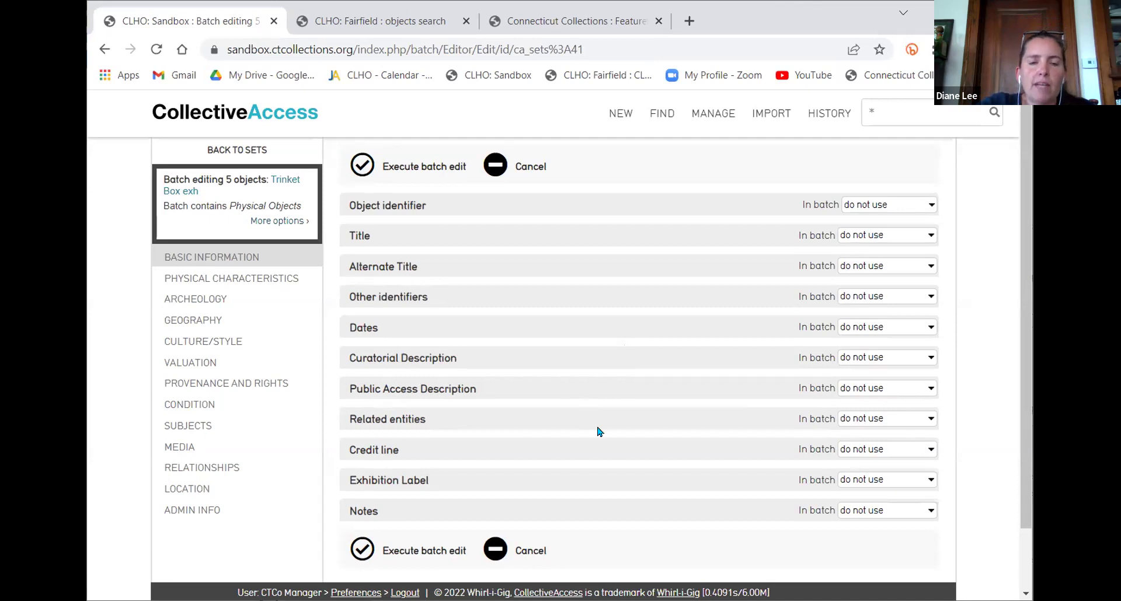
{"action": "mouse_move", "coordinate": [516, 475]}
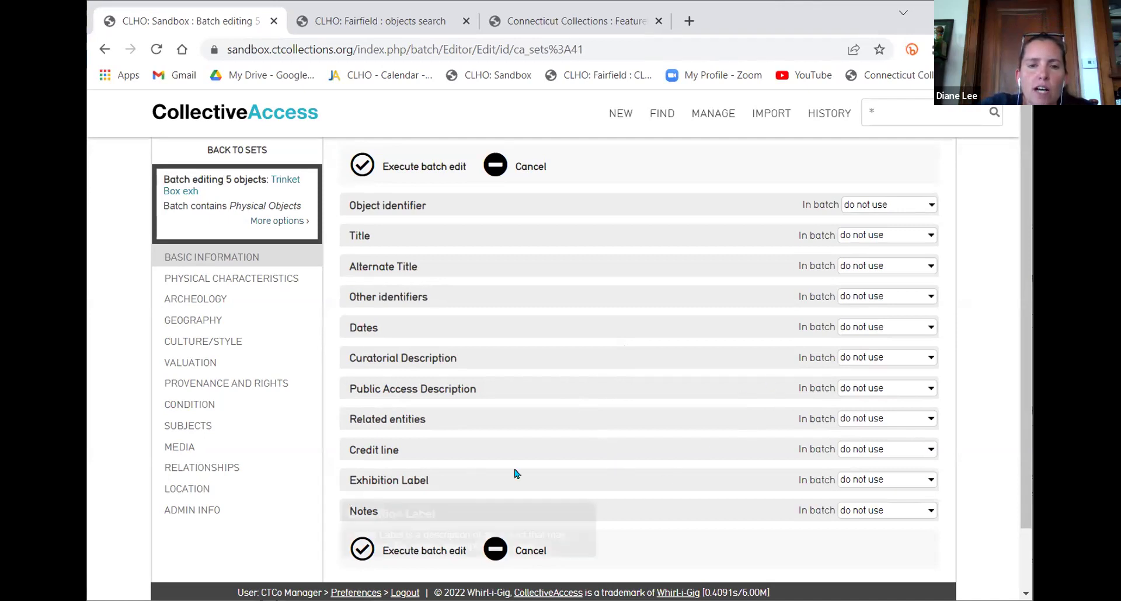
{"action": "left_click", "coordinate": [895, 480]}
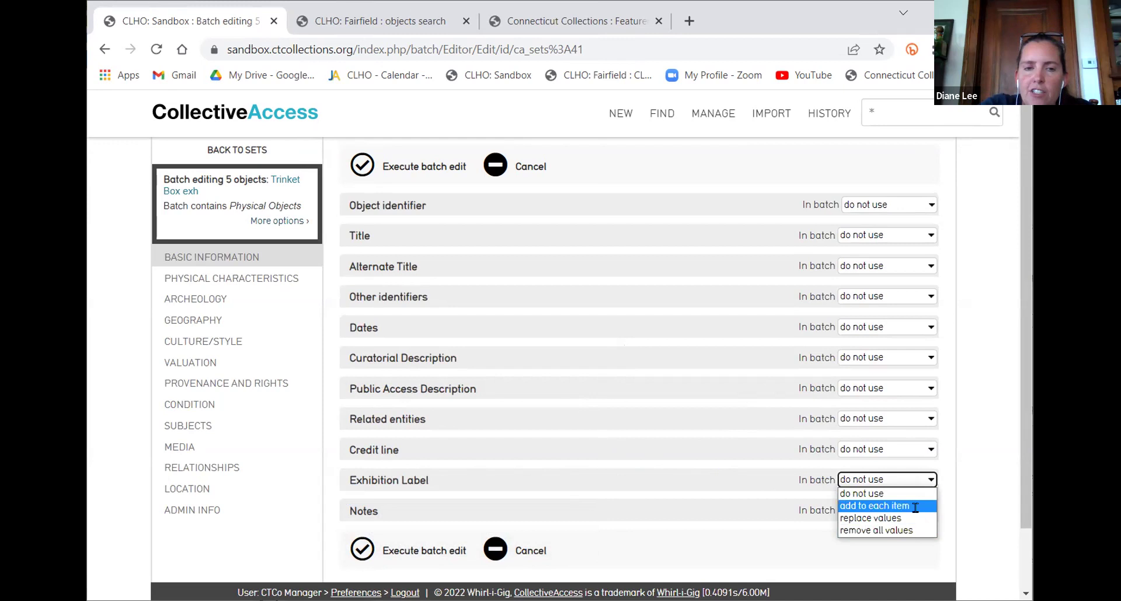
{"action": "left_click", "coordinate": [915, 506]}
Enter the label “Trinket Boxes are Cool!”, FHS, 1 August - 1 December. and execute the batch edit
{"action": "left_click", "coordinate": [639, 517]}
{"action": "type", "text": "\"Trinke"}
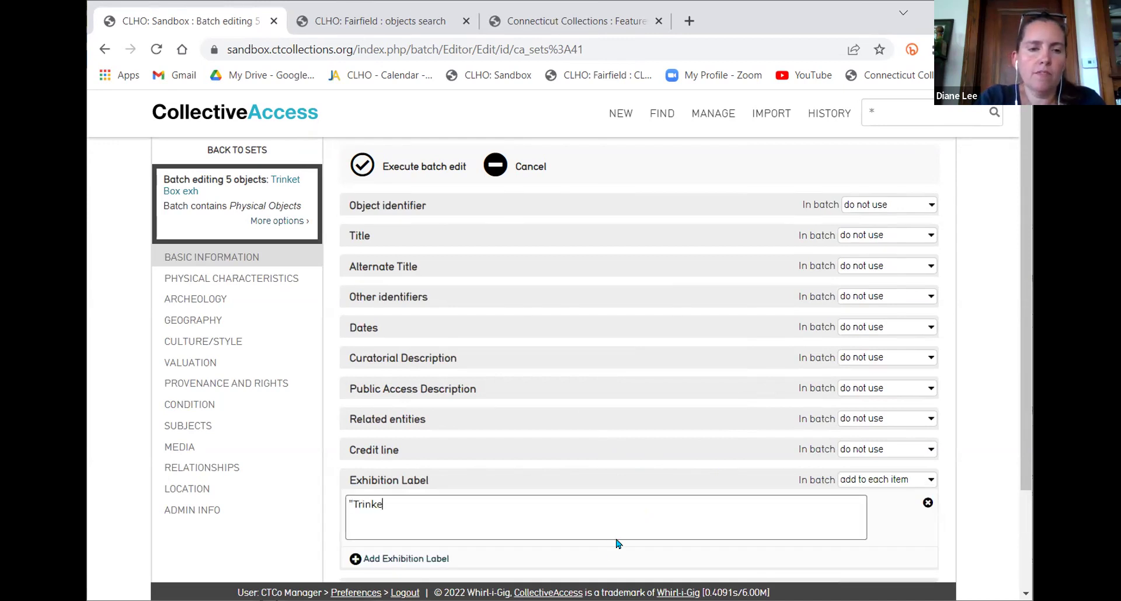
{"action": "type", "text": "t Box "}
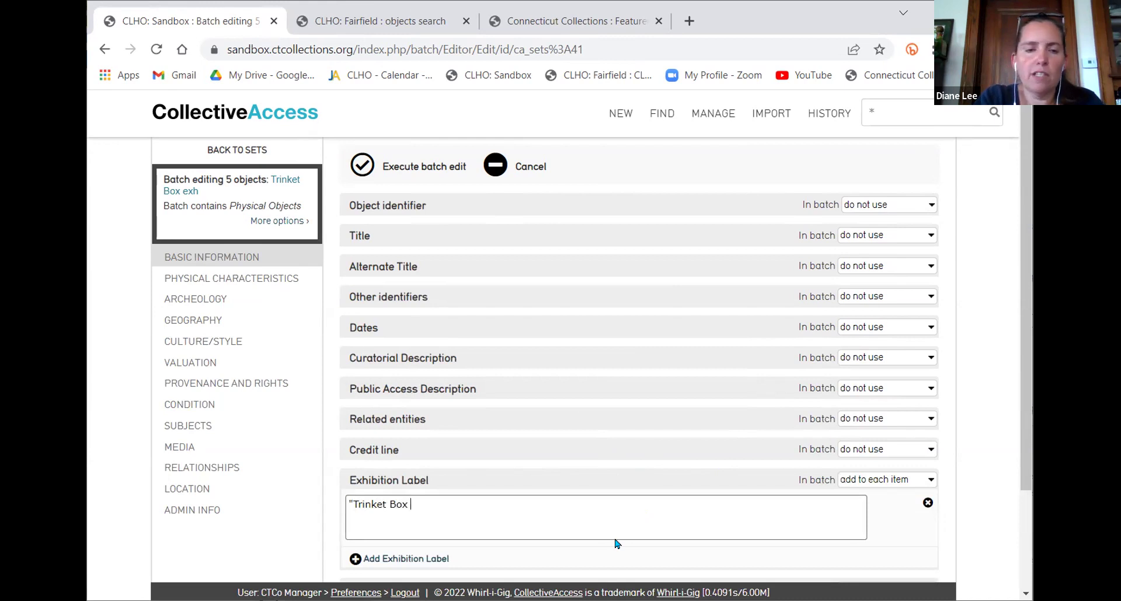
{"action": "type", "text": "es are "}
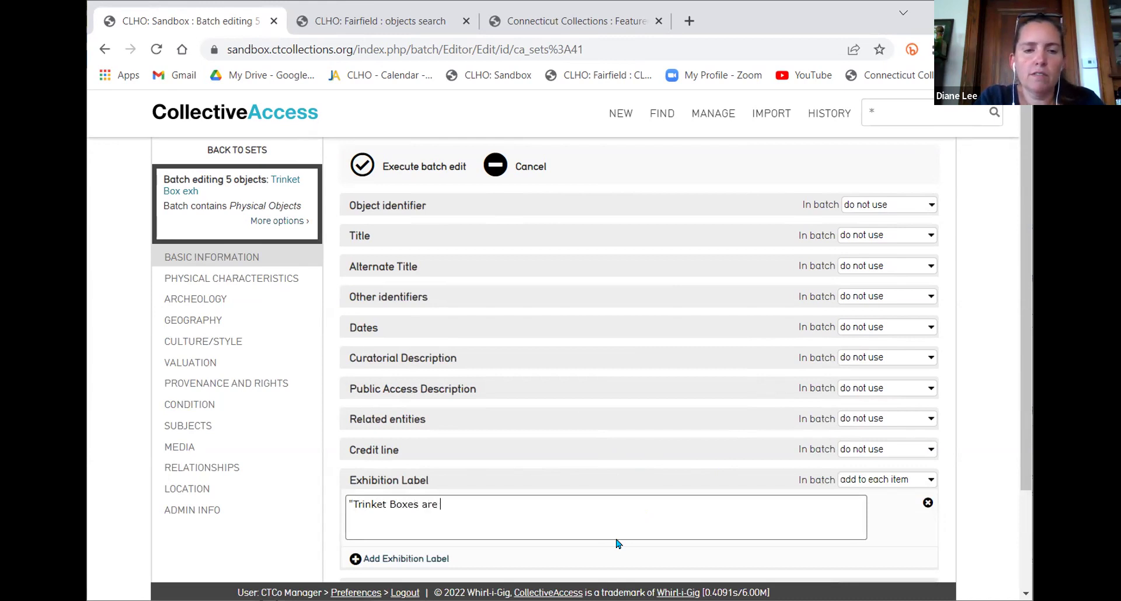
{"action": "type", "text": "Cool! And you"}
{"action": "key", "text": "BackSpace"}
{"action": "key", "text": "BackSpace"}
{"action": "key", "text": "BackSpace"}
{"action": "key", "text": "BackSpace"}
{"action": "key", "text": "BackSpace"}
{"action": "key", "text": "BackSpace"}
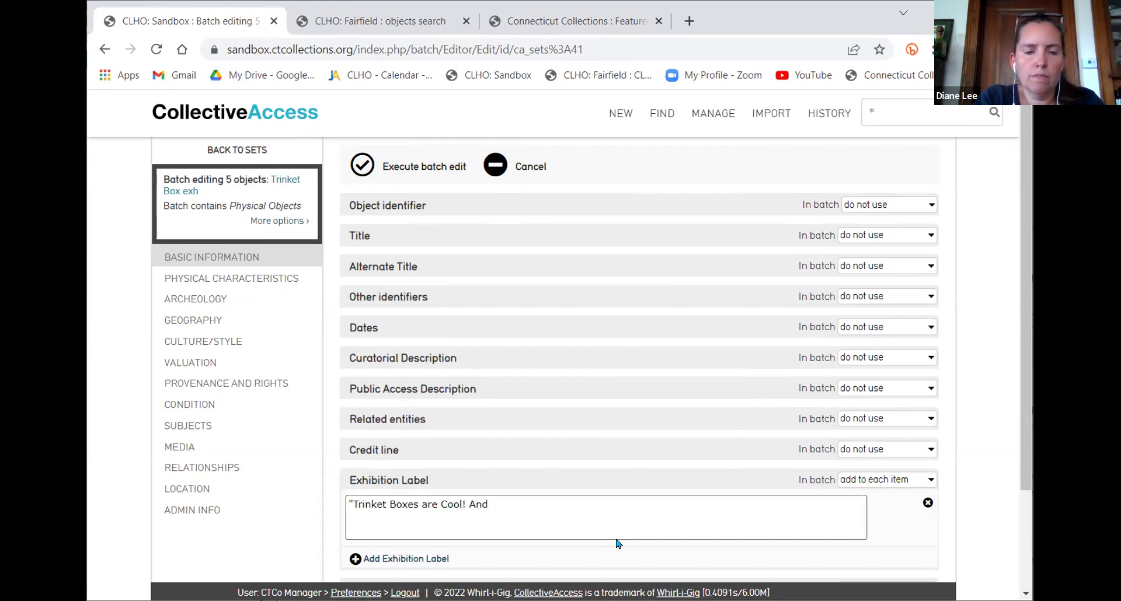
{"action": "key", "text": "BackSpace"}
{"action": "type", "text": "\", FHS,"}
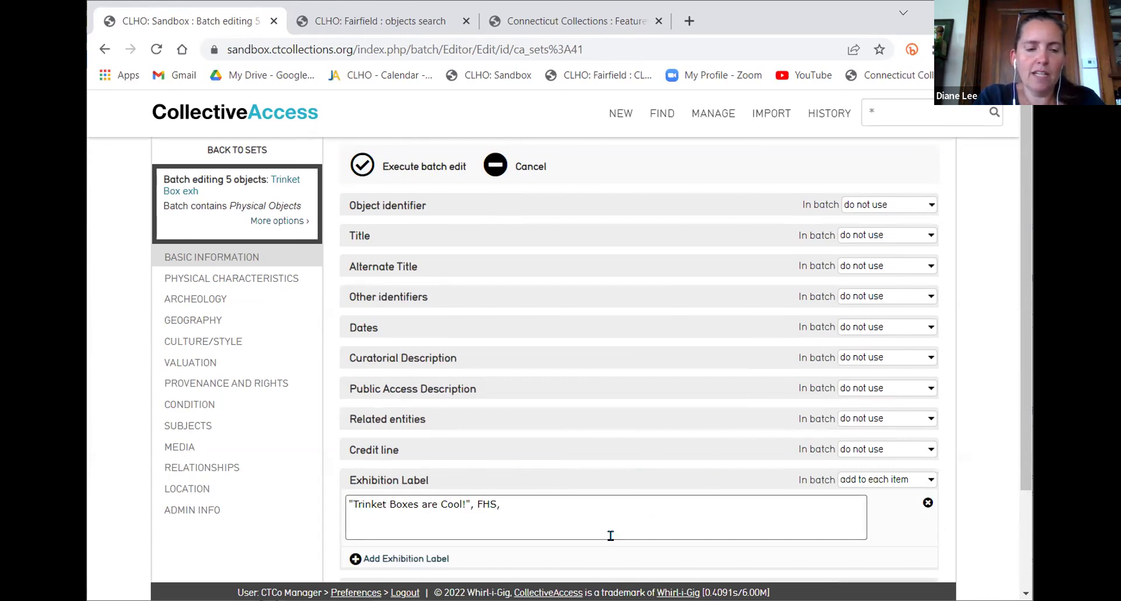
{"action": "type", "text": "1 Auguest"}
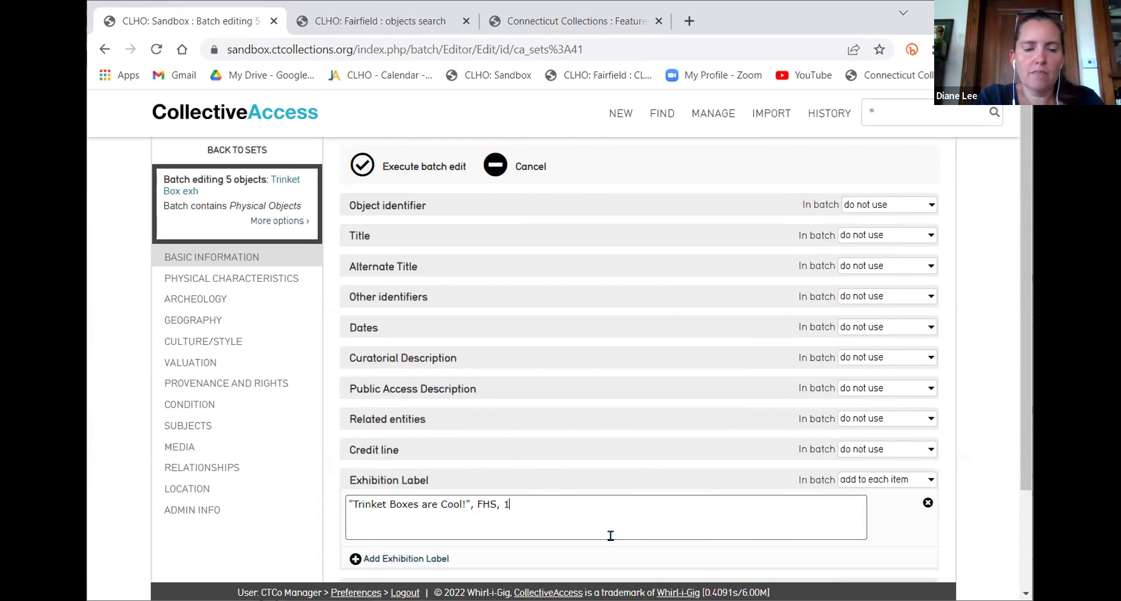
{"action": "key", "text": "BackSpace"}
{"action": "key", "text": "BackSpace"}
{"action": "key", "text": "BackSpace"}
{"action": "key", "text": "BackSpace"}
{"action": "type", "text": "ust - "}
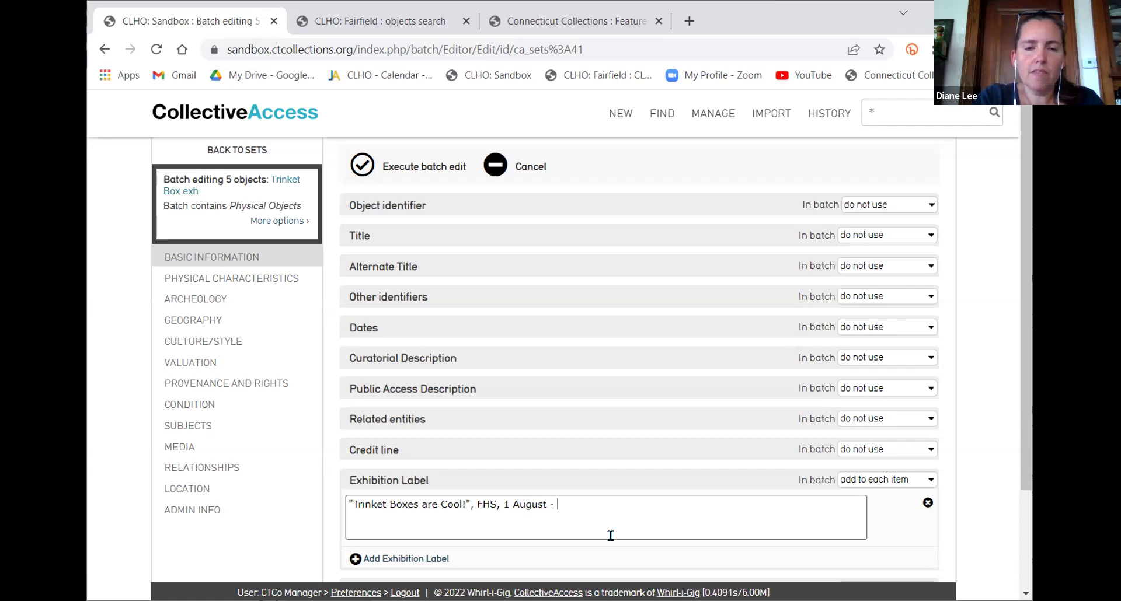
{"action": "type", "text": "1 Decme"}
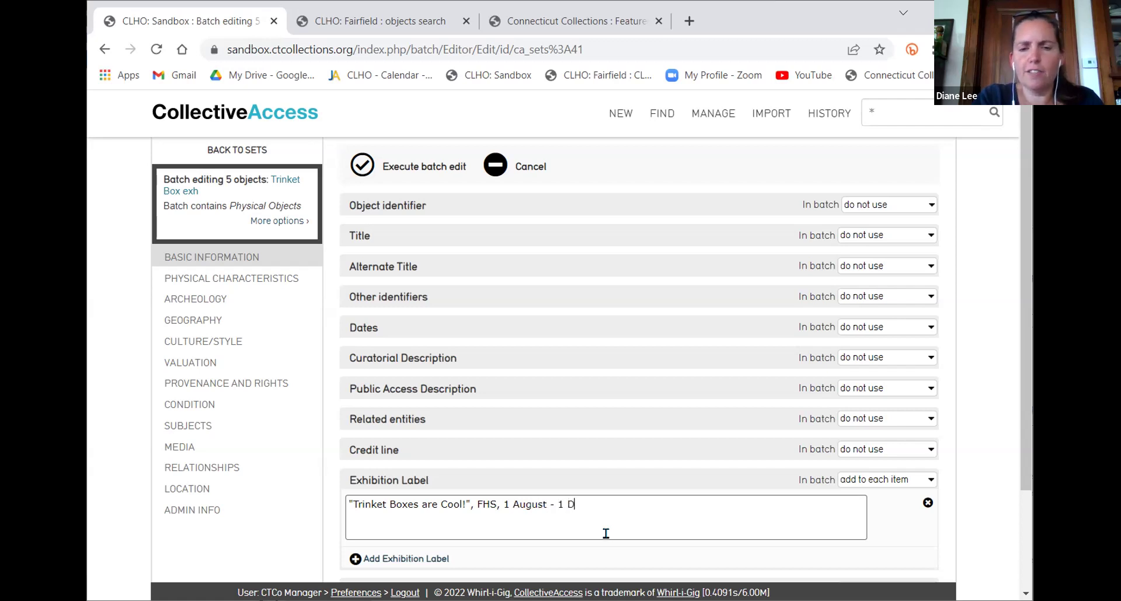
{"action": "key", "text": "BackSpace"}
{"action": "key", "text": "BackSpace"}
{"action": "type", "text": "embert"}
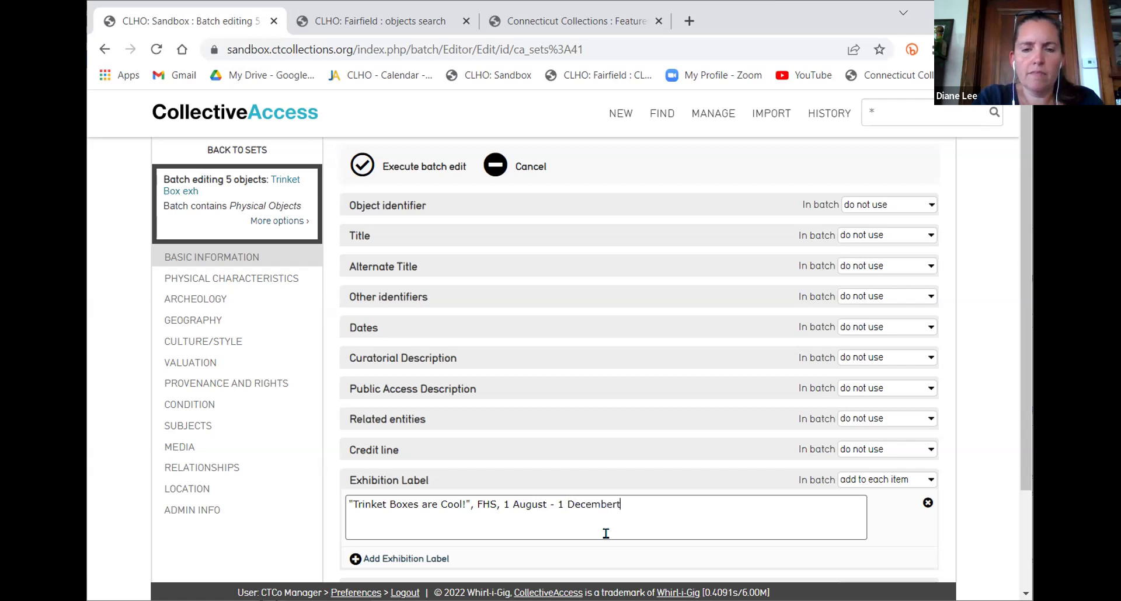
{"action": "key", "text": "BackSpace"}
{"action": "type", "text": "."}
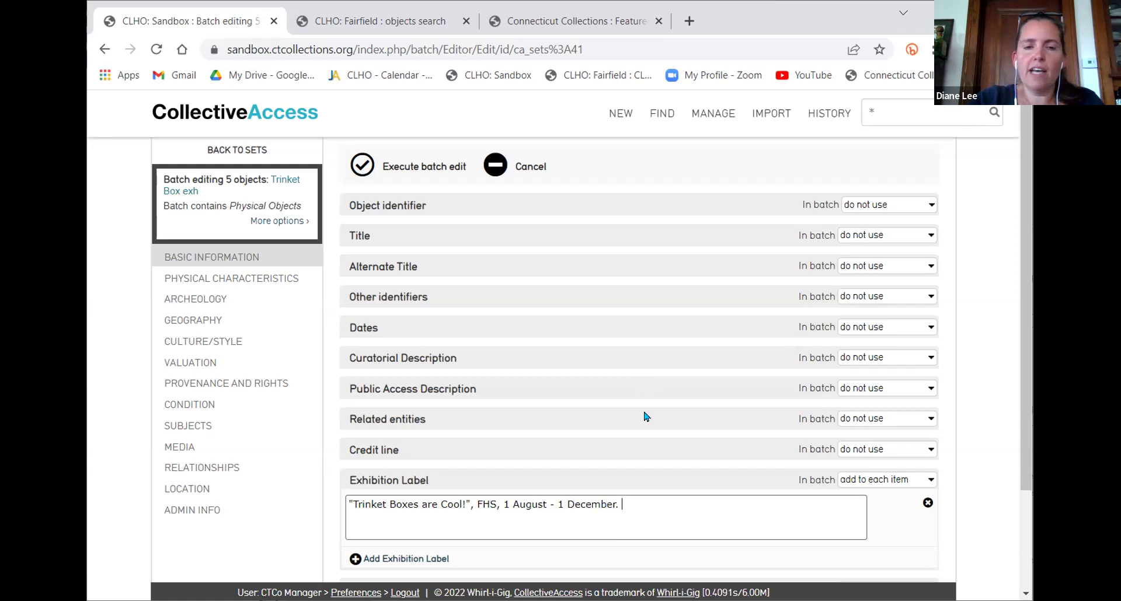
{"action": "left_click", "coordinate": [412, 179]}
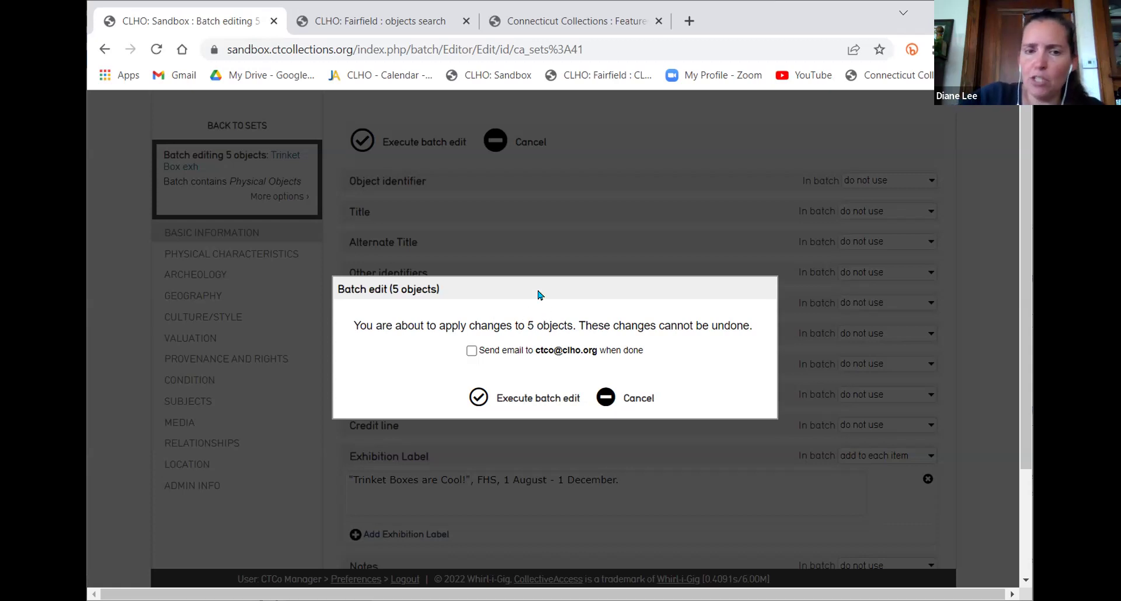
Confirm the batch edit for all 5 objects, finishing with 0 errors
{"action": "left_click", "coordinate": [535, 399]}
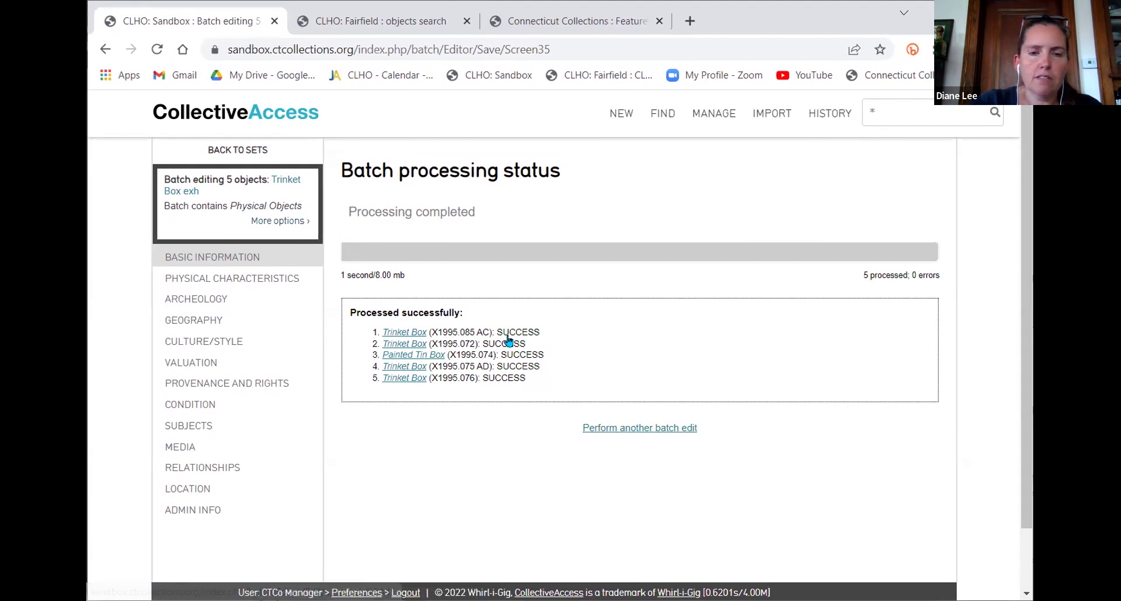
Start another batch edit on the five-object Trinket Box exh set
{"action": "left_click", "coordinate": [649, 431]}
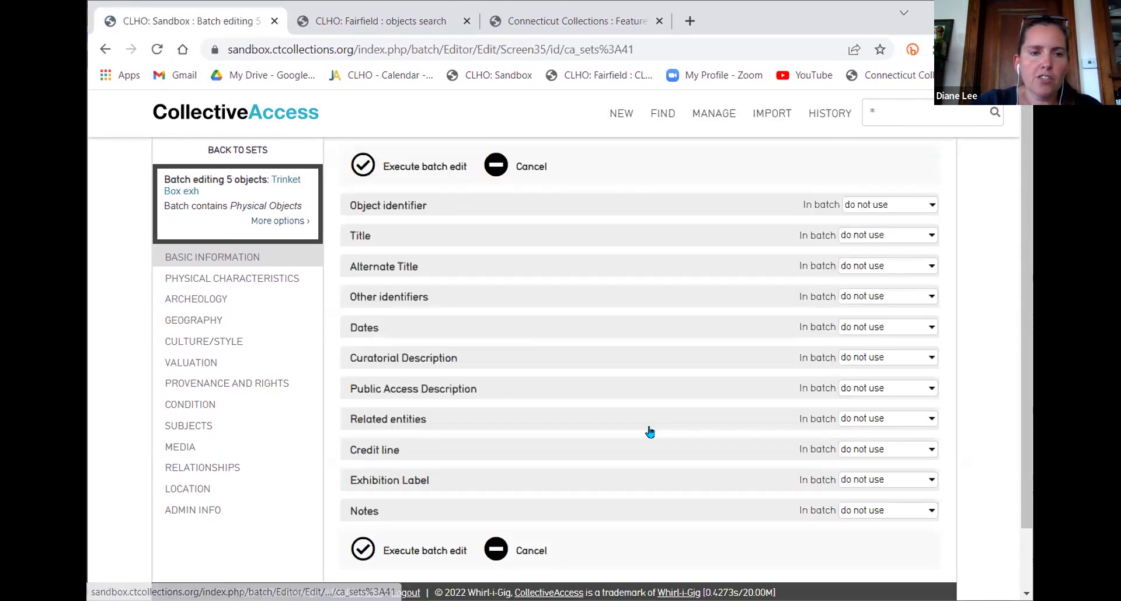
{"action": "scroll", "coordinate": [209, 421], "scroll_direction": "down", "scroll_amount": 1}
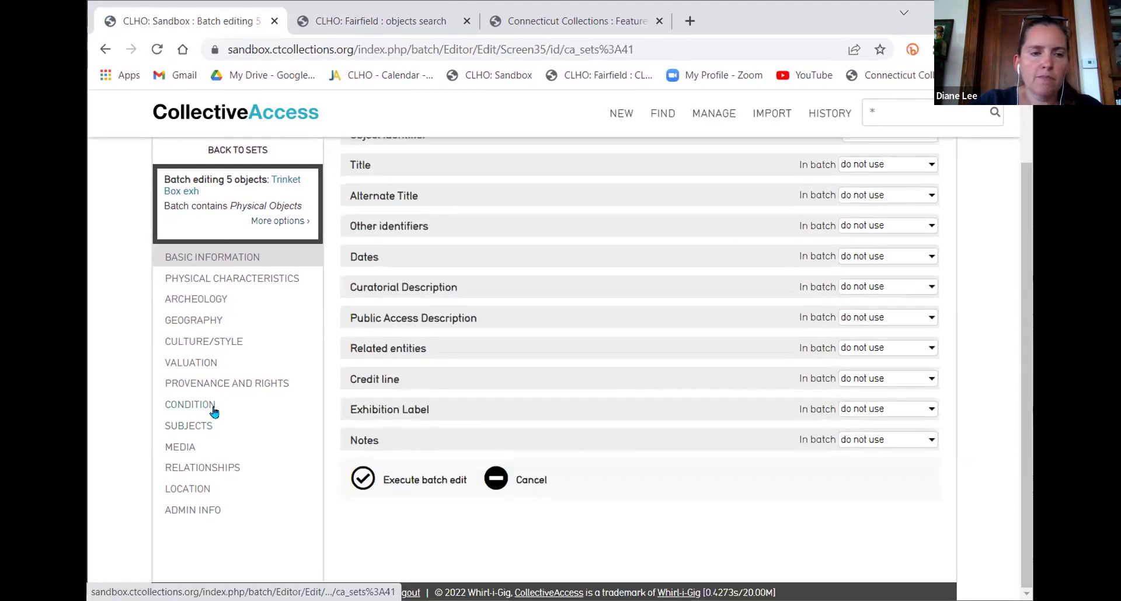
Under Admin Info, add Fairfield Museum and History Center as collection source for each item
{"action": "left_click", "coordinate": [202, 510]}
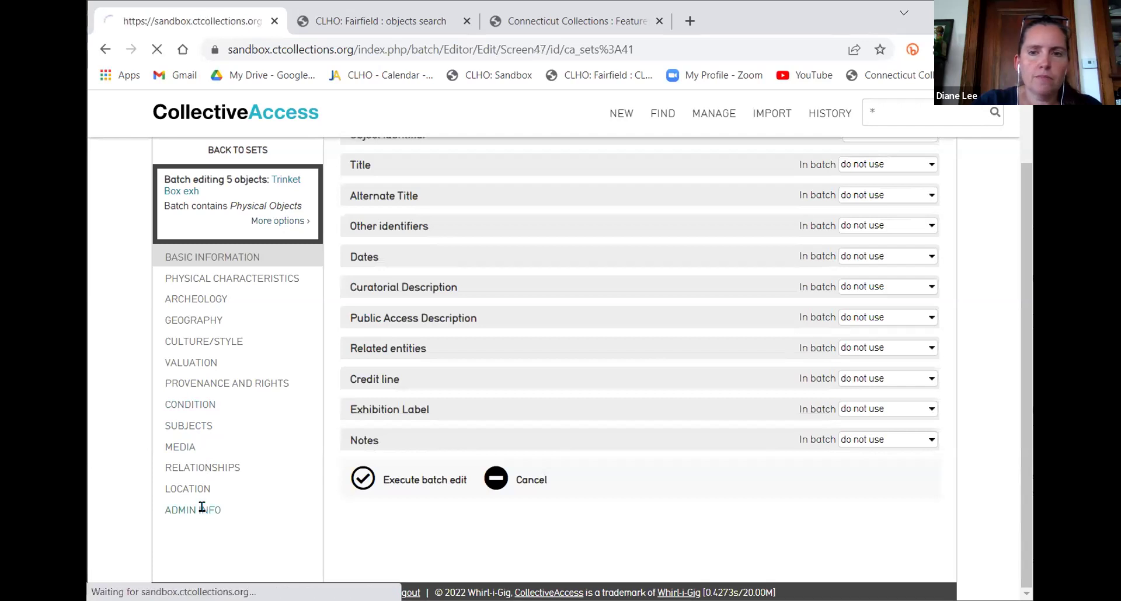
{"action": "left_click", "coordinate": [879, 207]}
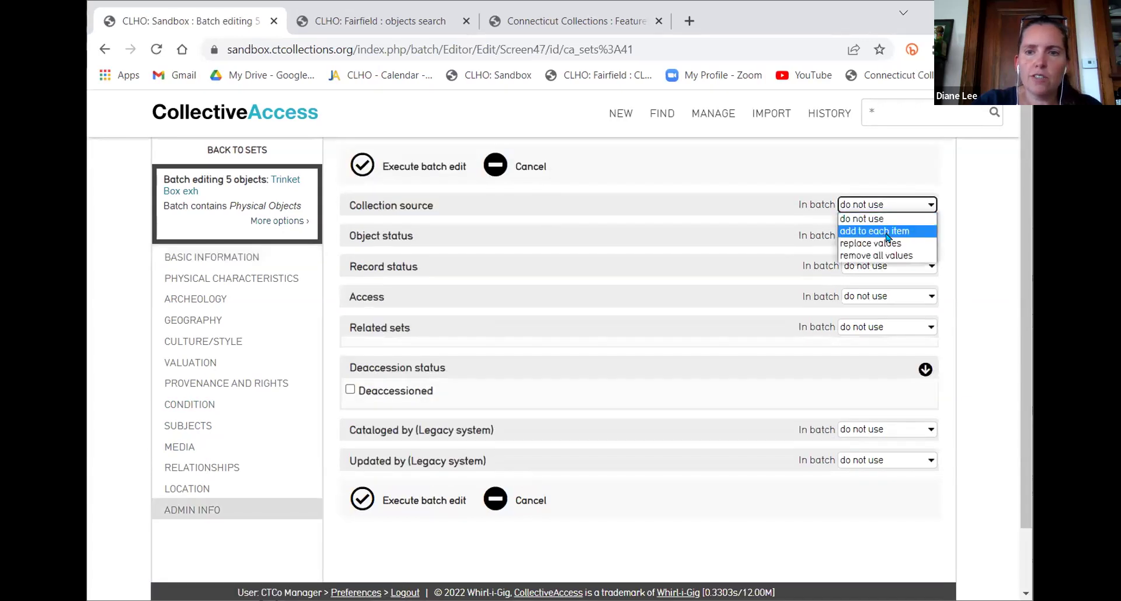
{"action": "left_click", "coordinate": [887, 232]}
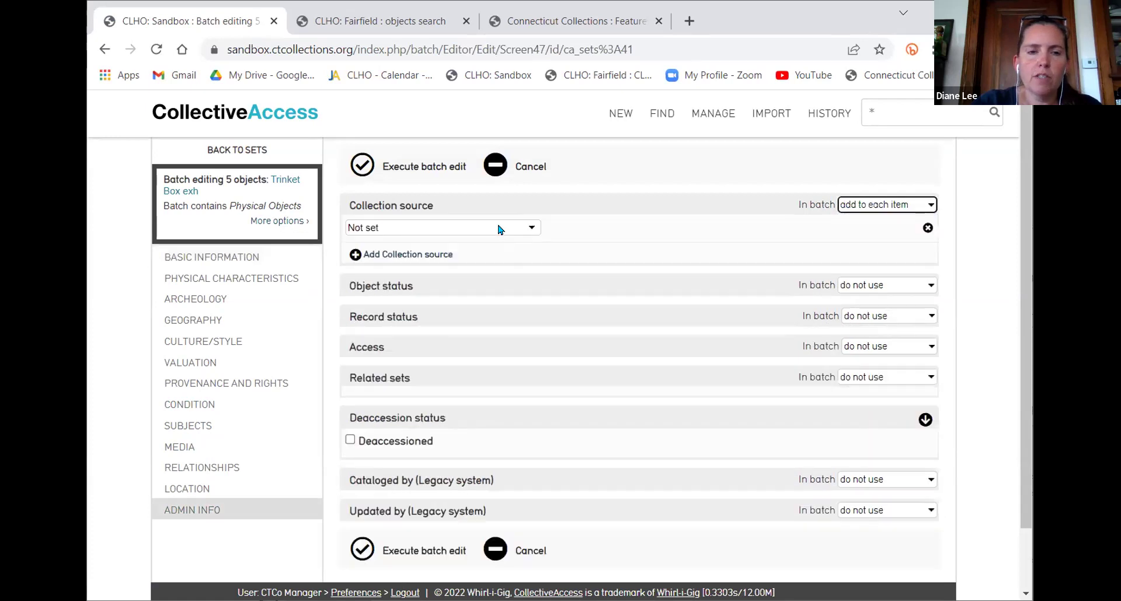
{"action": "left_click", "coordinate": [501, 228]}
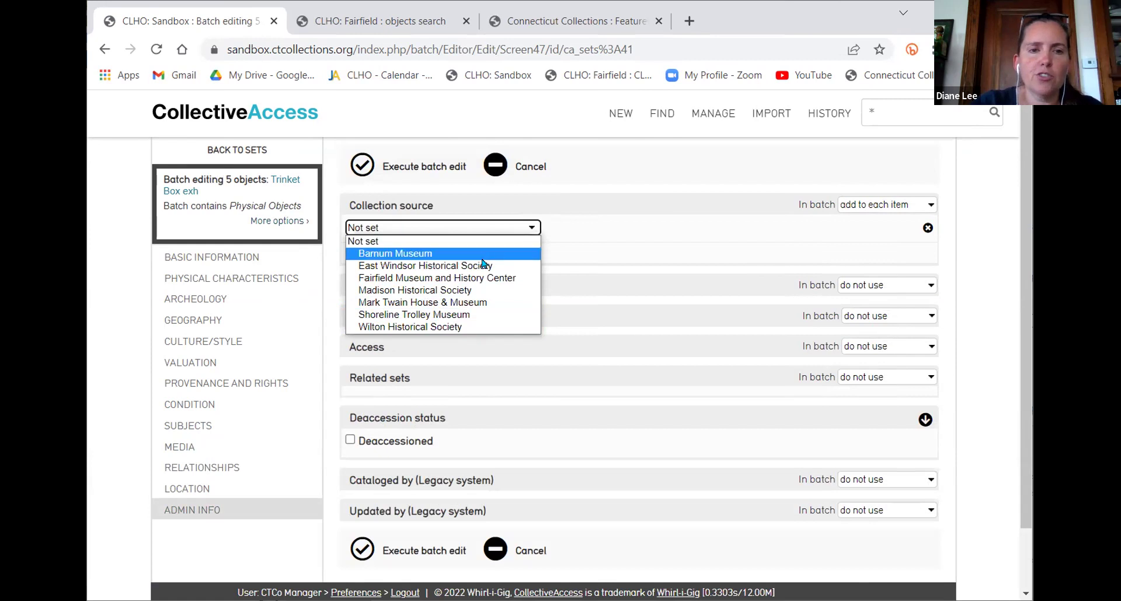
{"action": "left_click", "coordinate": [483, 280]}
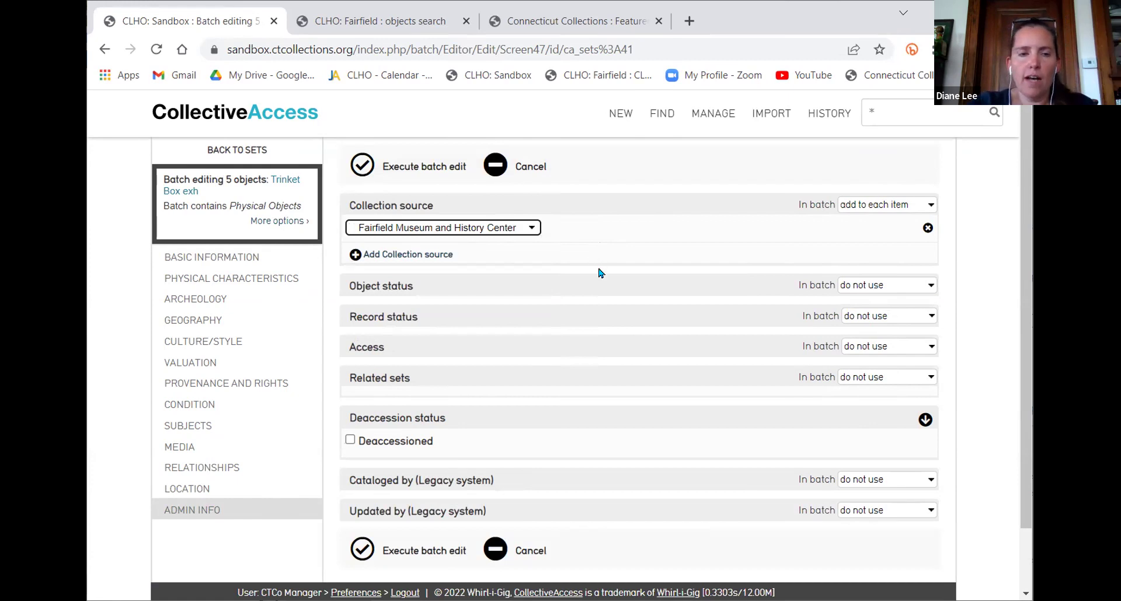
{"action": "left_click", "coordinate": [532, 349]}
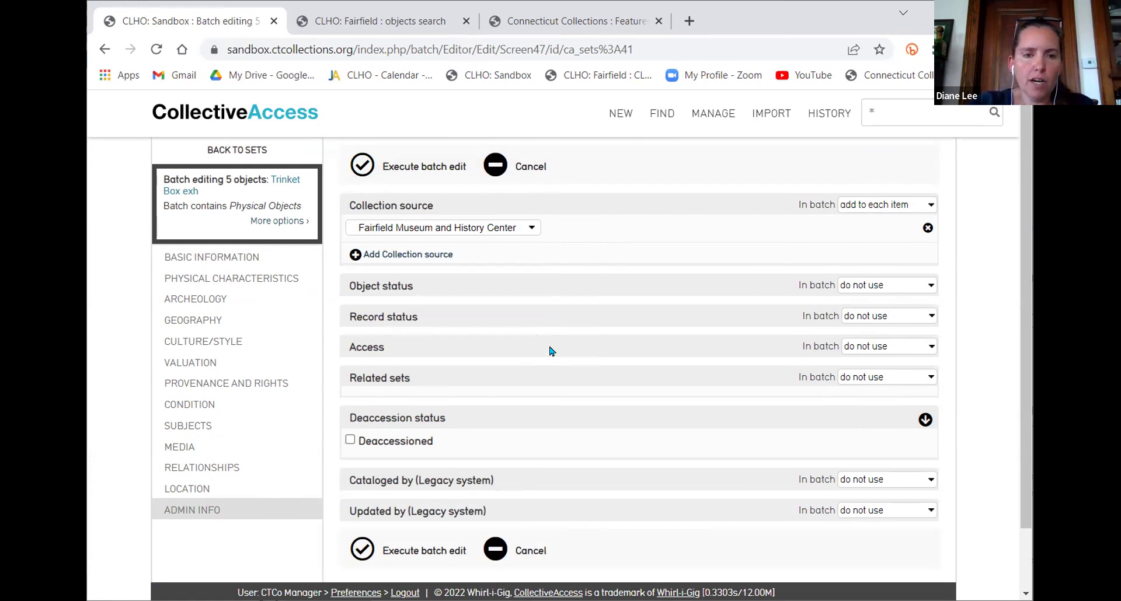
Keep Access at 'do not use' and execute the batch edit on all 5 objects
{"action": "left_click", "coordinate": [884, 351]}
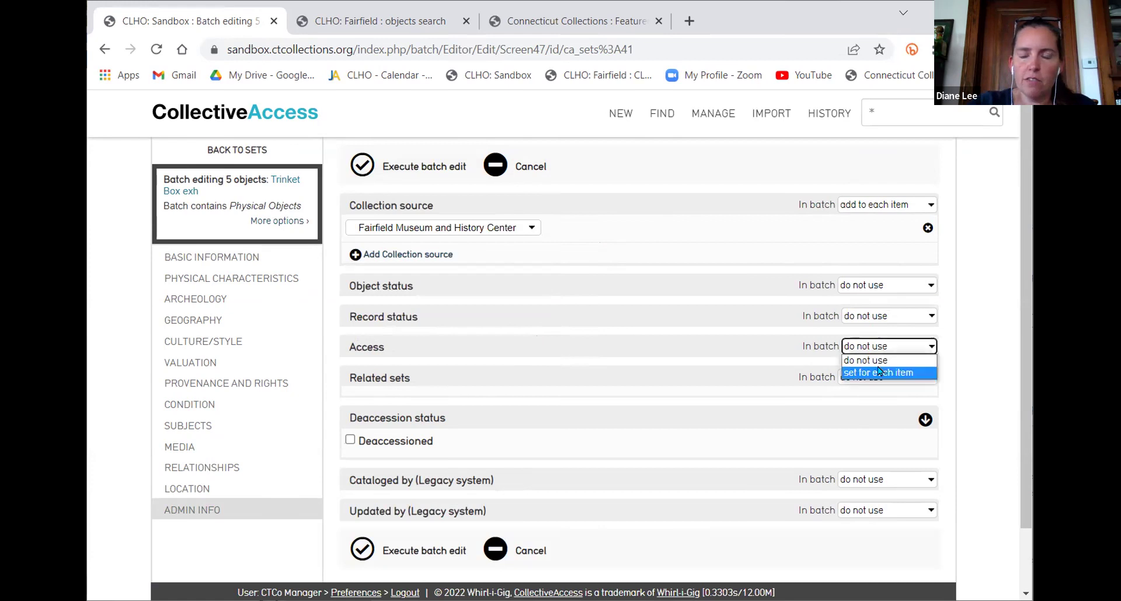
{"action": "left_click", "coordinate": [880, 372]}
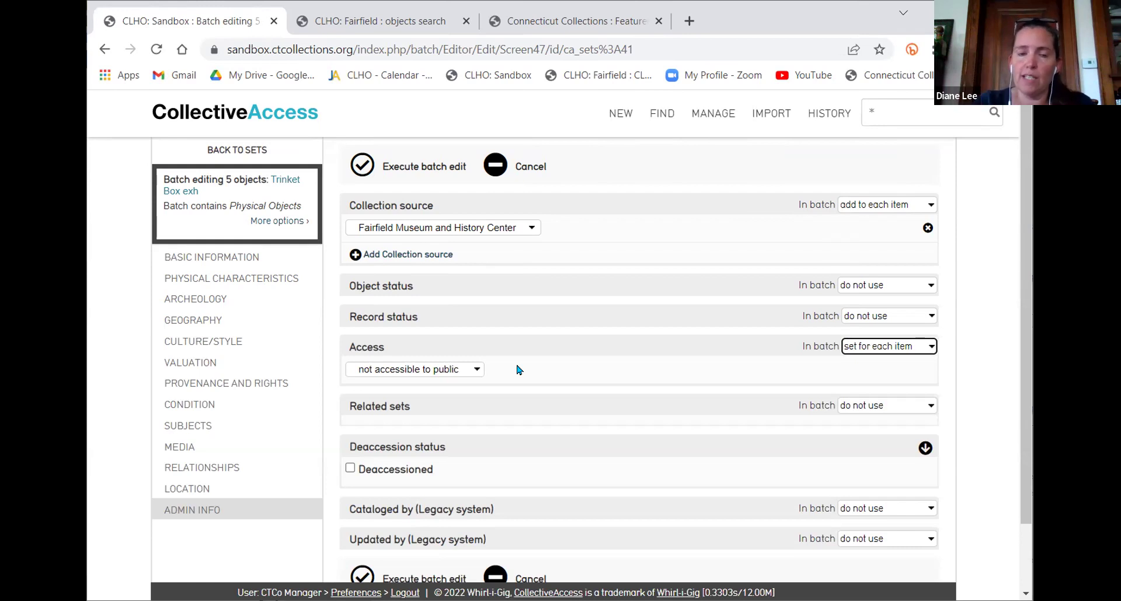
{"action": "left_click", "coordinate": [902, 352]}
{"action": "left_click", "coordinate": [898, 366]}
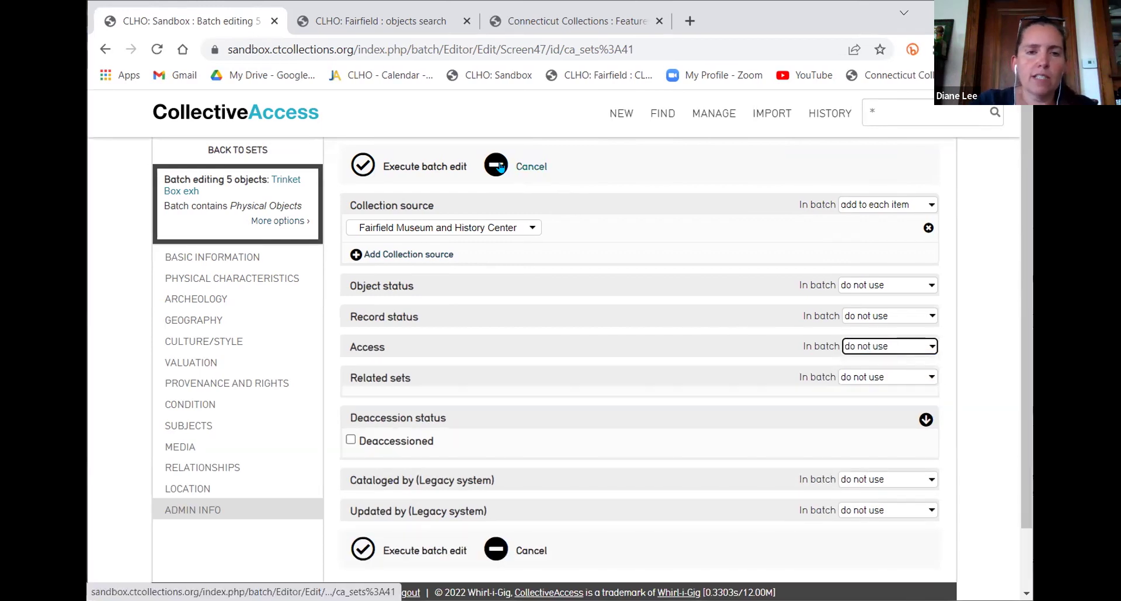
{"action": "left_click", "coordinate": [406, 170]}
{"action": "left_click", "coordinate": [515, 402]}
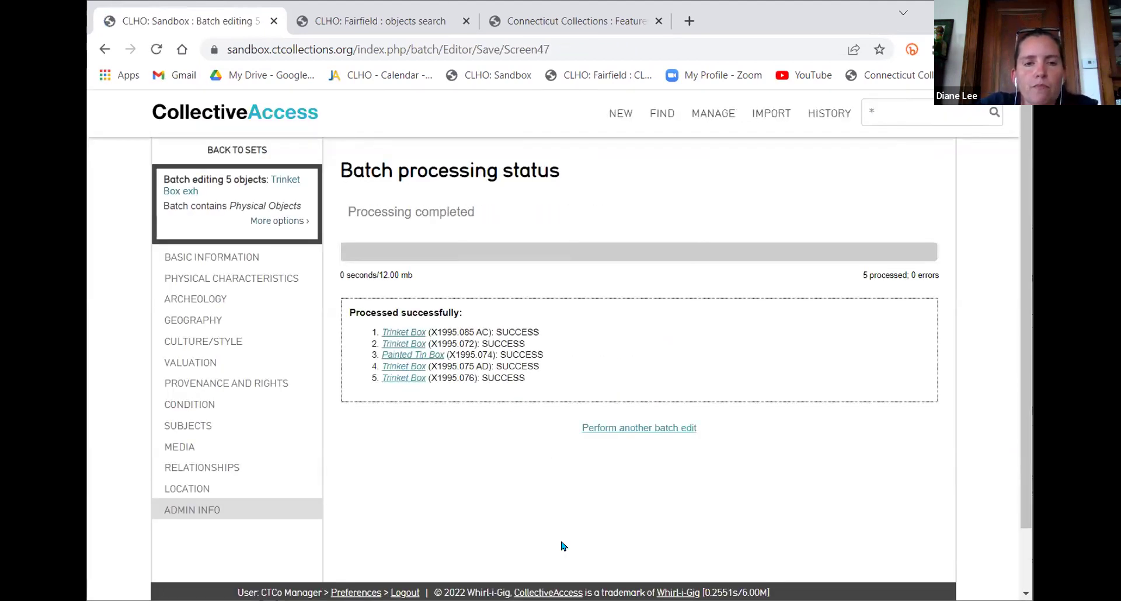
Open Trinket Box X1995.085 AC and check its new exhibition label and Fairfield collection source
{"action": "left_click", "coordinate": [403, 335]}
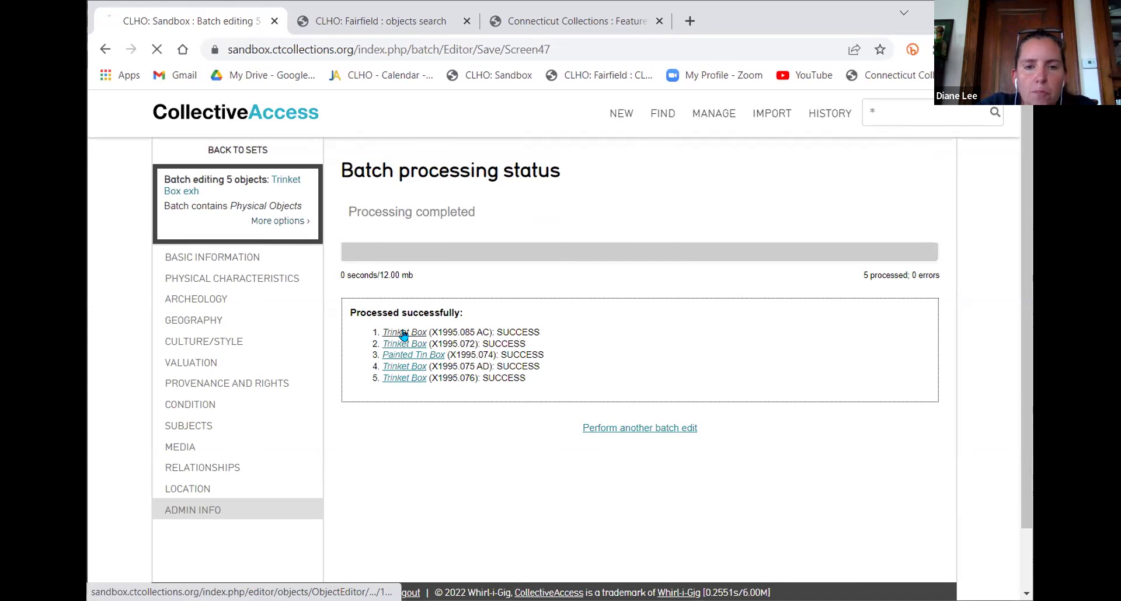
{"action": "scroll", "coordinate": [733, 333], "scroll_direction": "down", "scroll_amount": 15}
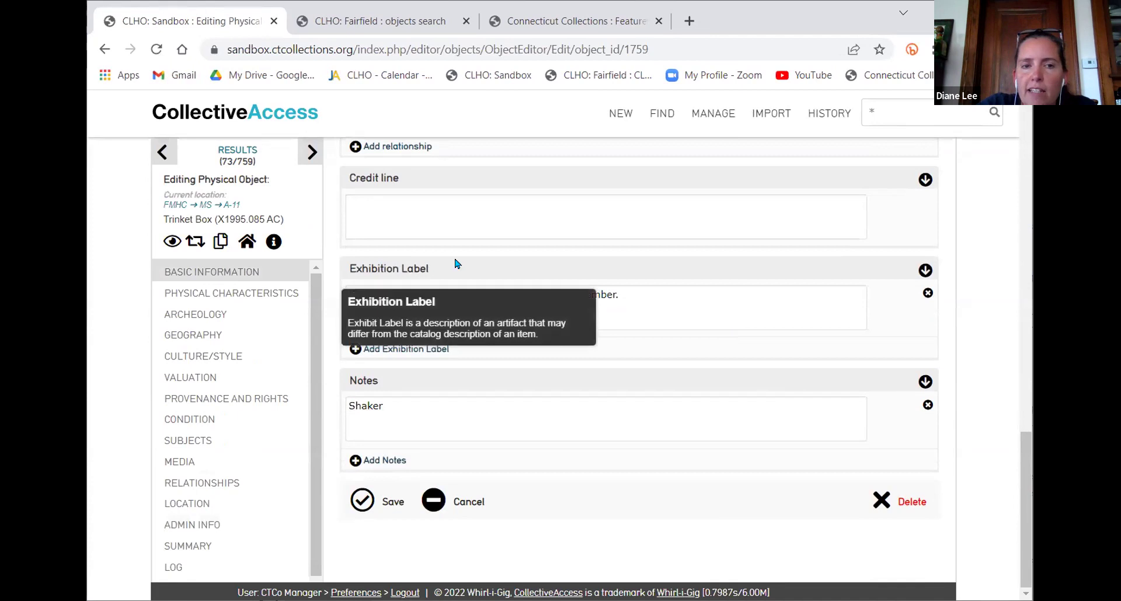
{"action": "left_click", "coordinate": [645, 294]}
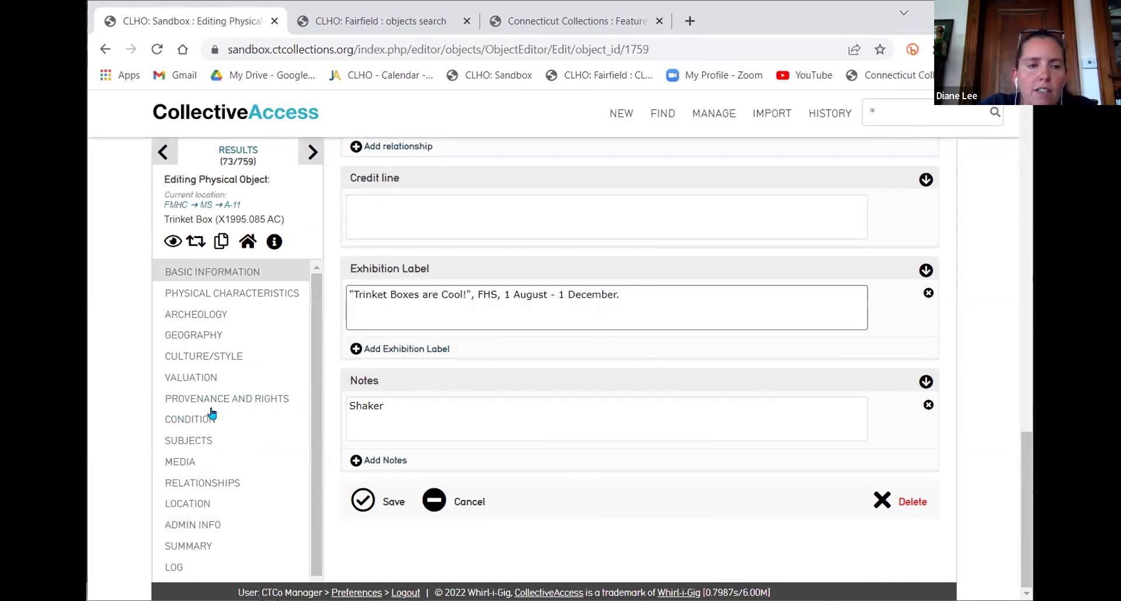
{"action": "left_click", "coordinate": [198, 521]}
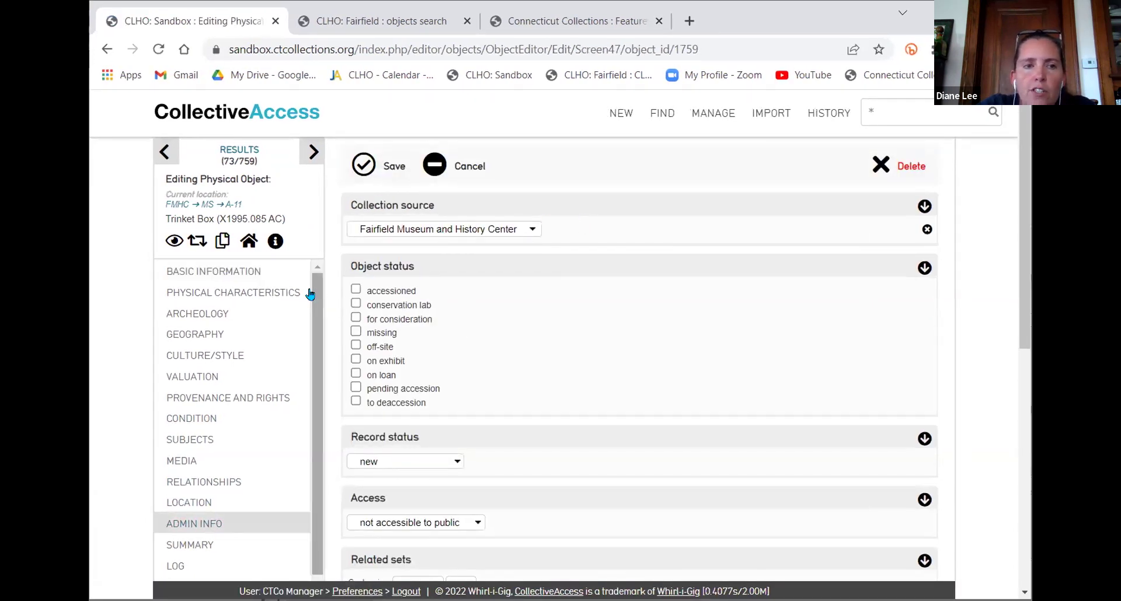
{"action": "left_click", "coordinate": [211, 272]}
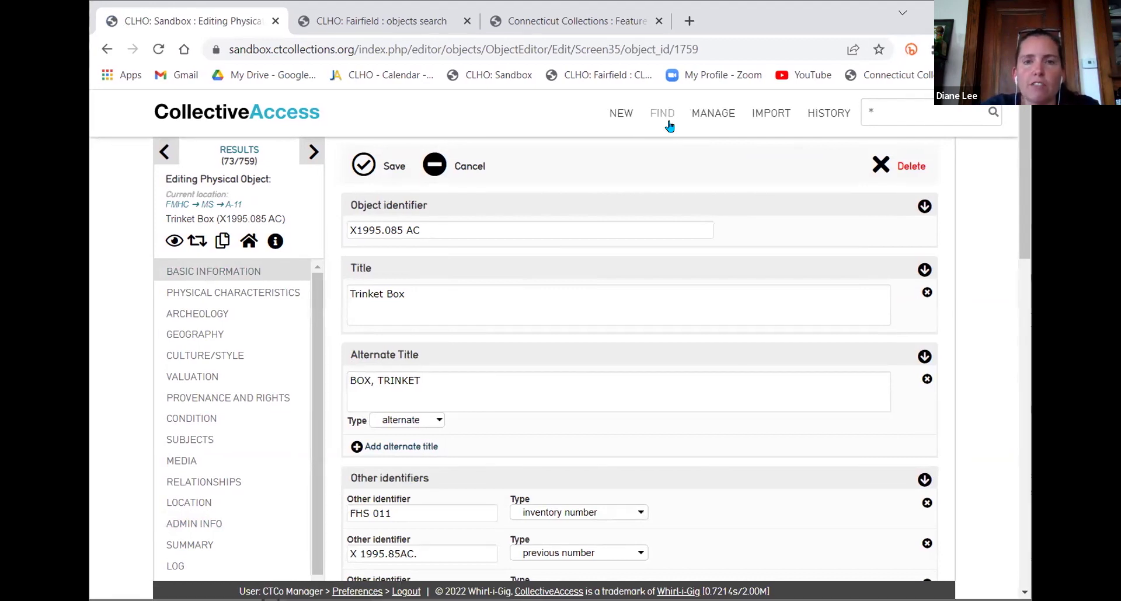
{"action": "mouse_move", "coordinate": [713, 108]}
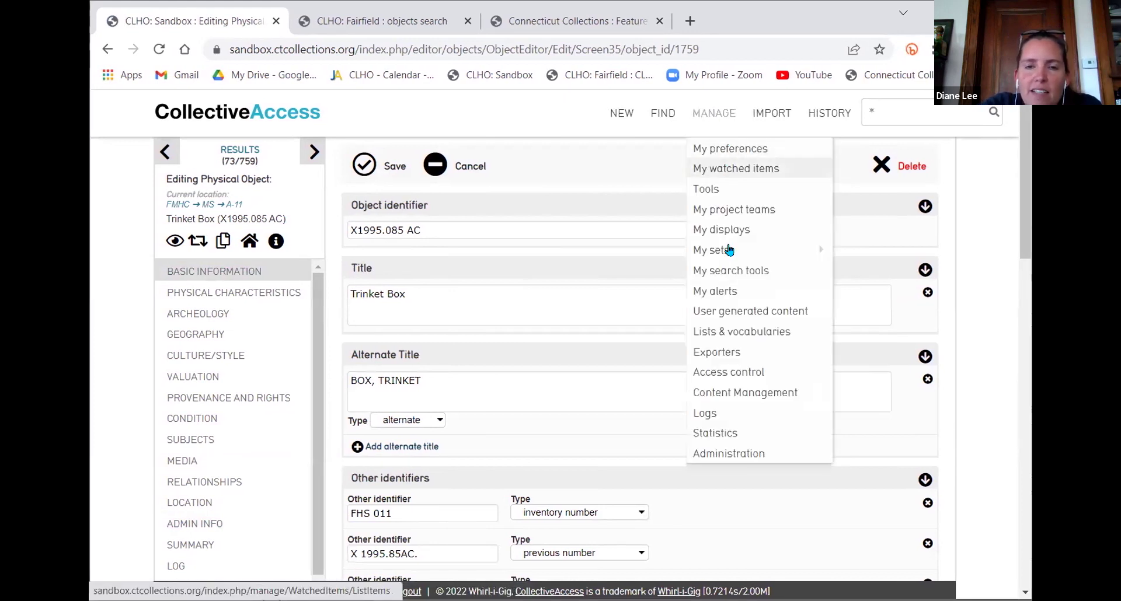
Reopen Trinket Box exh, batch edit its five objects and show More options
{"action": "left_click", "coordinate": [729, 250]}
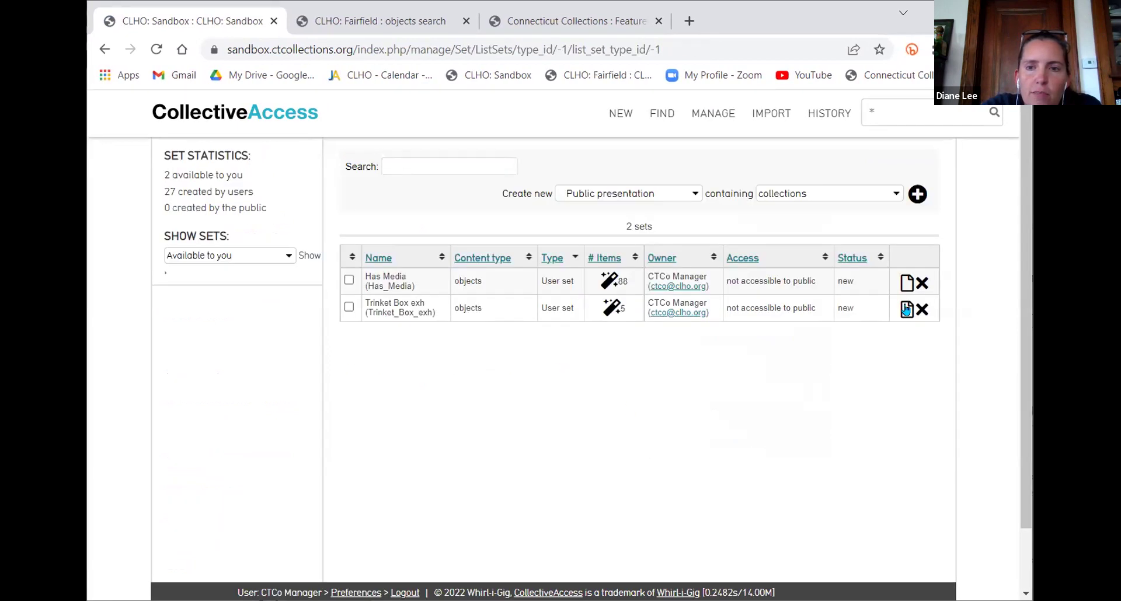
{"action": "left_click", "coordinate": [908, 308]}
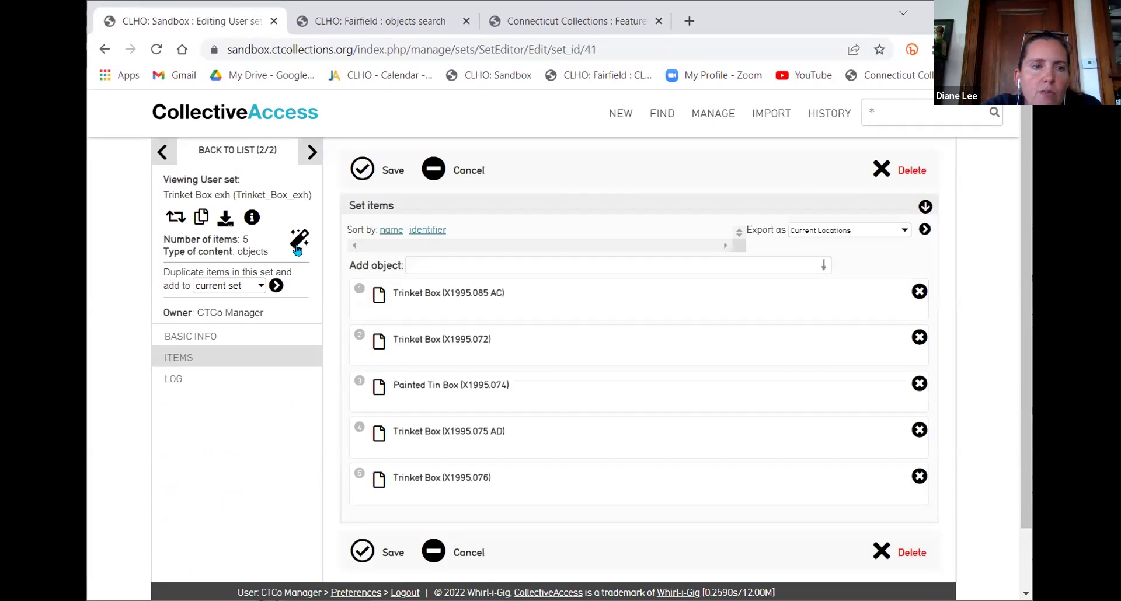
{"action": "left_click", "coordinate": [292, 243]}
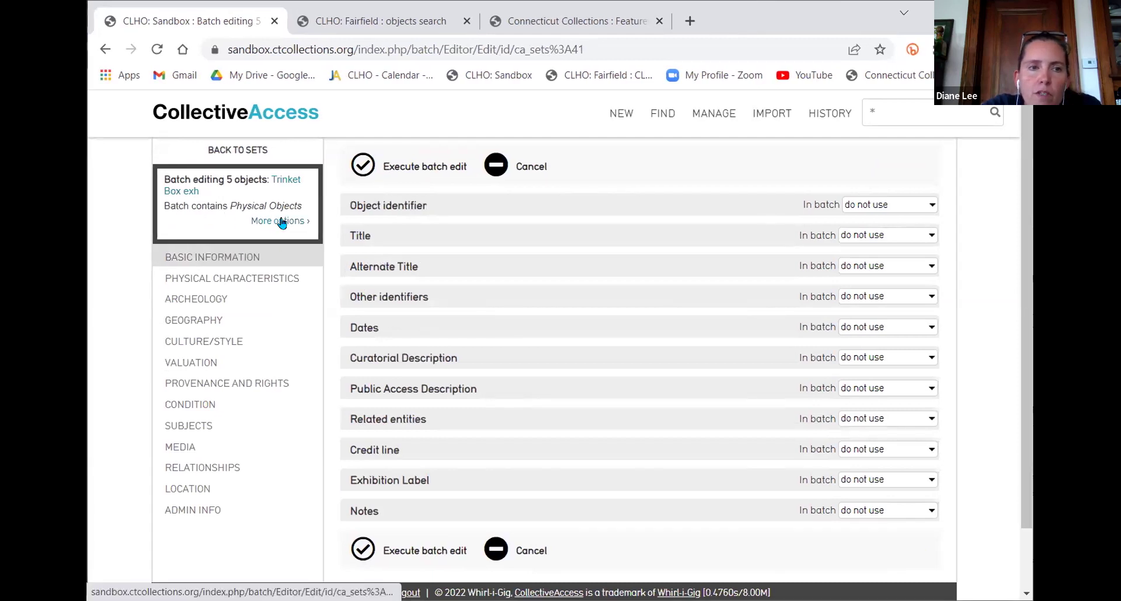
{"action": "left_click", "coordinate": [282, 222]}
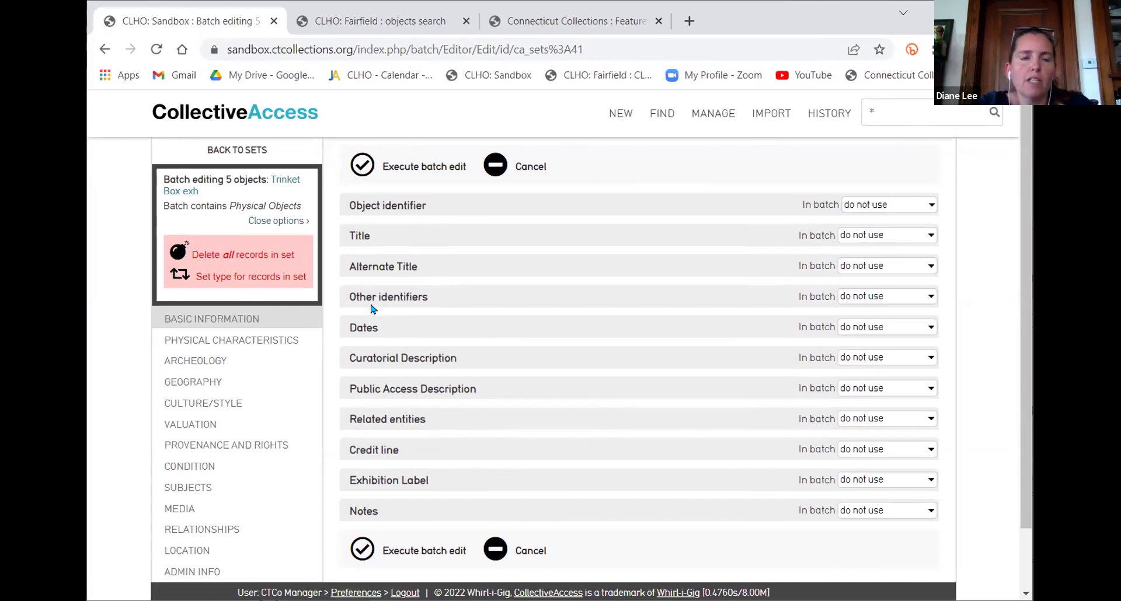
{"action": "left_click", "coordinate": [268, 280]}
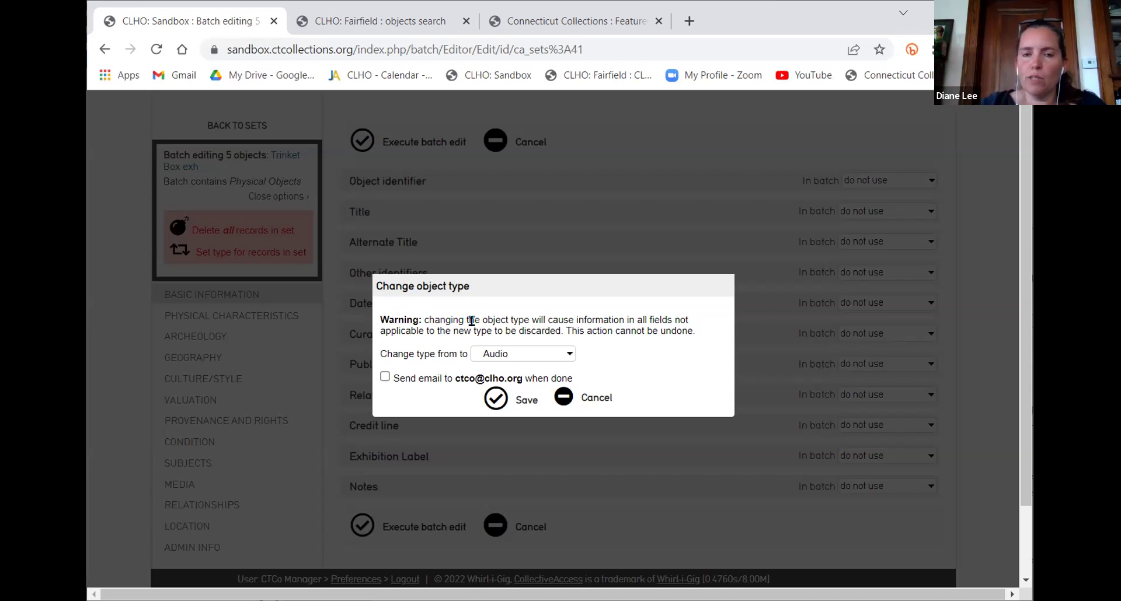
{"action": "left_click", "coordinate": [523, 355]}
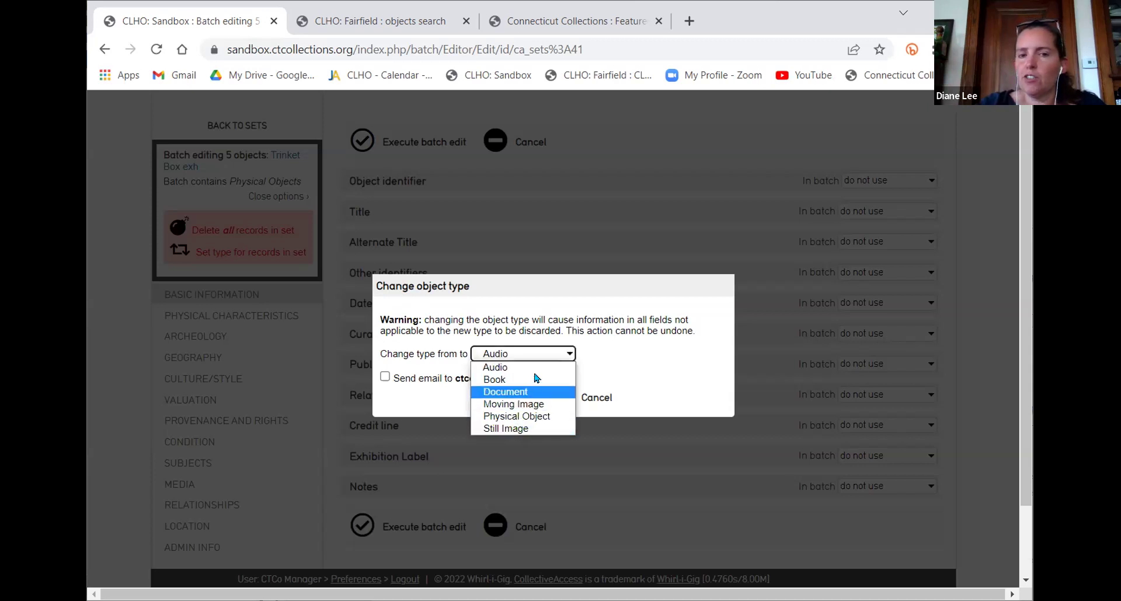
{"action": "left_click", "coordinate": [607, 352]}
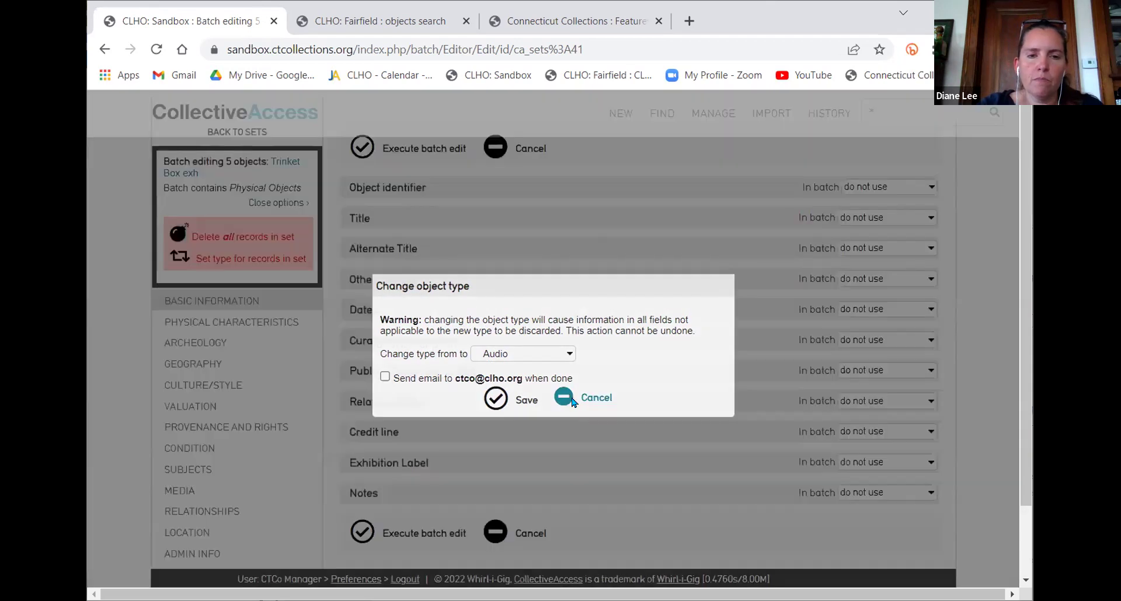
{"action": "left_click", "coordinate": [573, 399]}
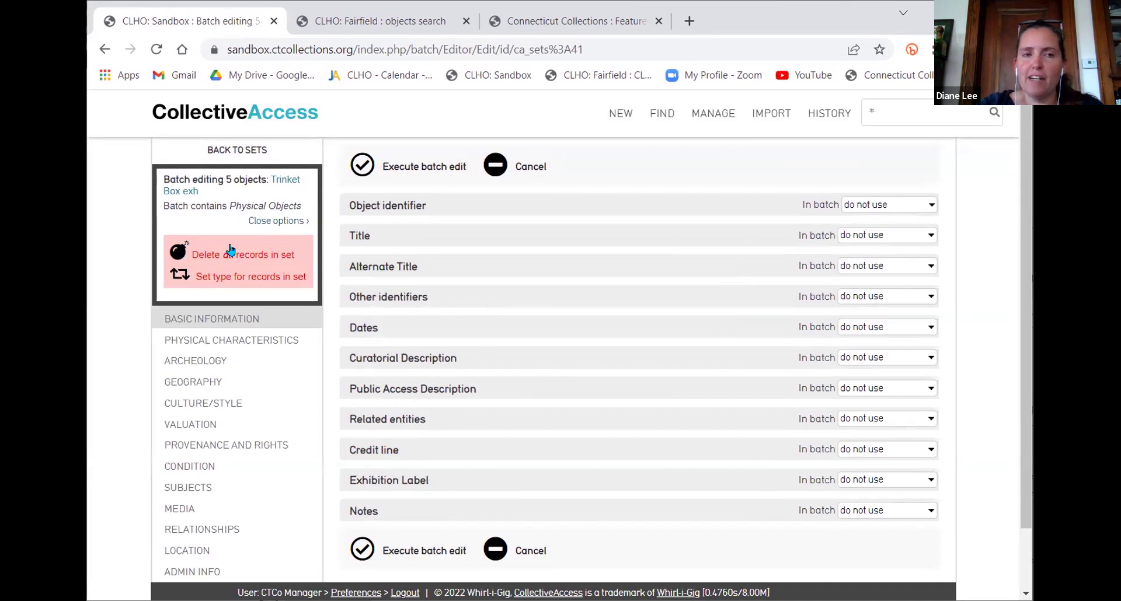
{"action": "left_click", "coordinate": [267, 222]}
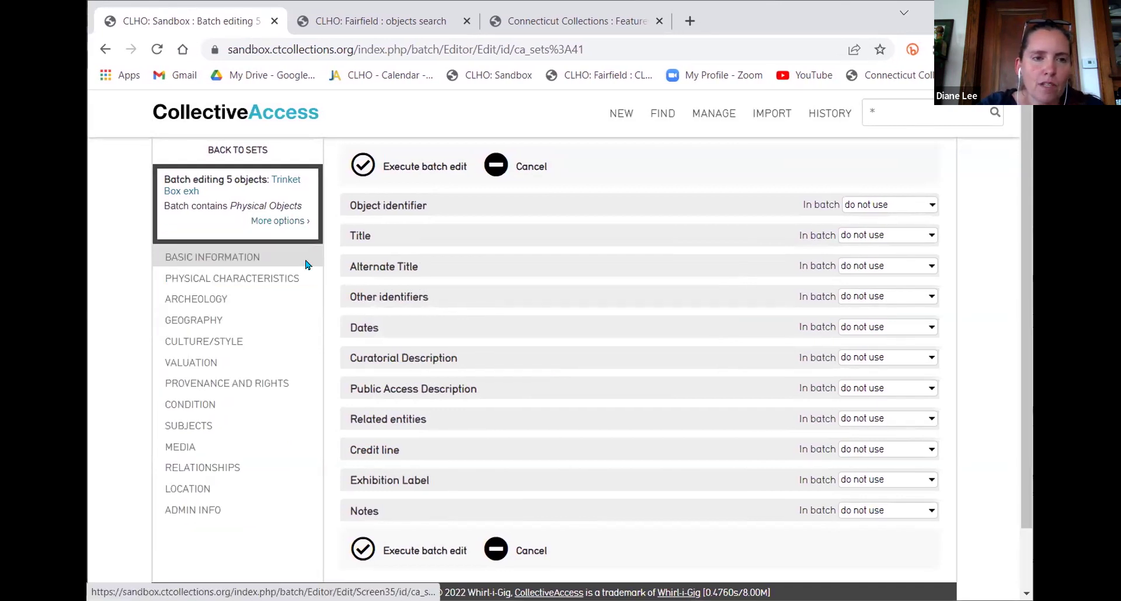
{"action": "scroll", "coordinate": [505, 420], "scroll_direction": "down", "scroll_amount": 2}
{"action": "scroll", "coordinate": [540, 462], "scroll_direction": "up", "scroll_amount": 2}
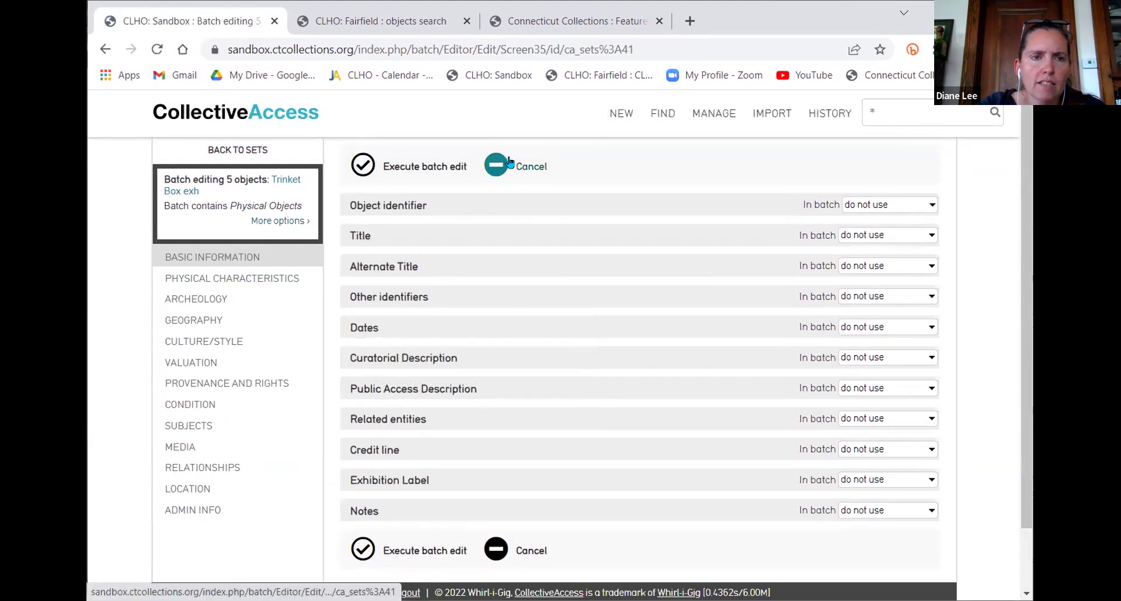
Cancel batch editing and open the Trinket Box exh set from My sets to show its five items
{"action": "left_click", "coordinate": [533, 166]}
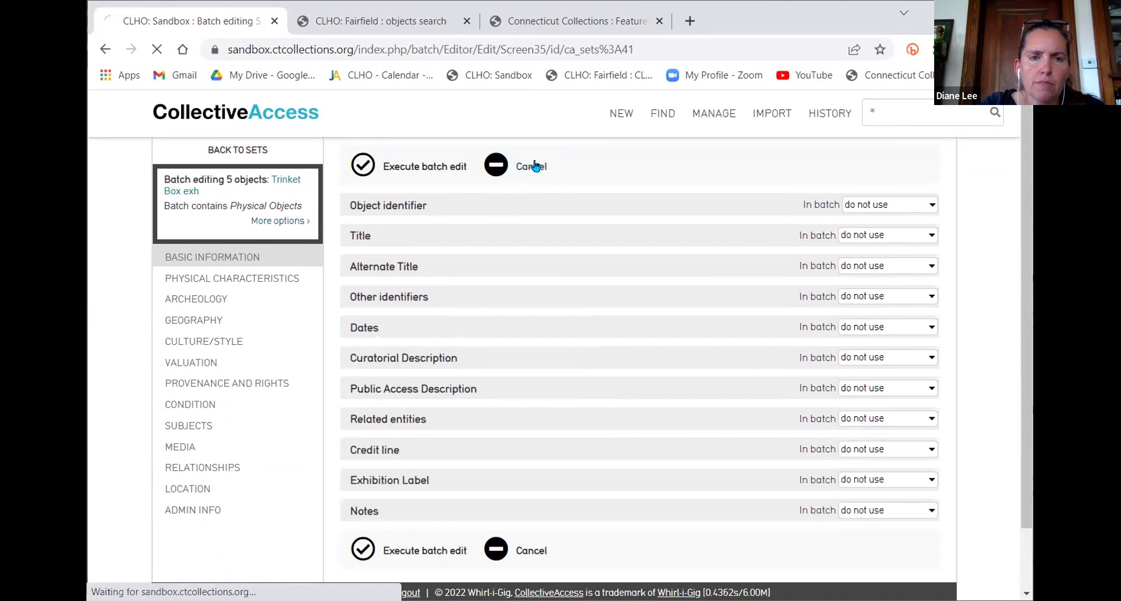
{"action": "mouse_move", "coordinate": [722, 113]}
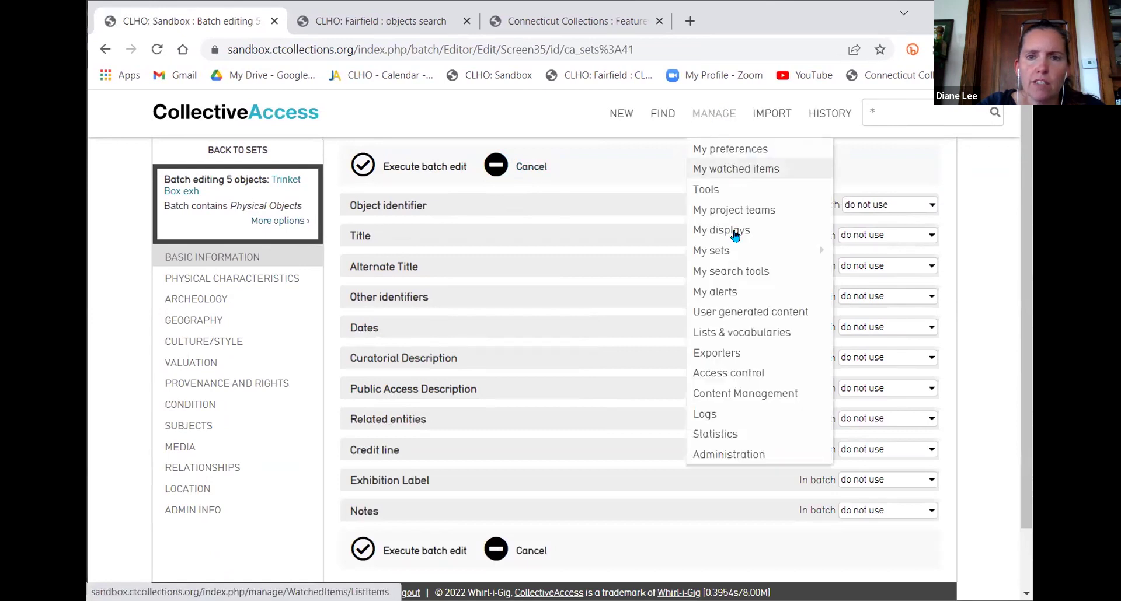
{"action": "mouse_move", "coordinate": [734, 247]}
{"action": "left_click", "coordinate": [850, 244]}
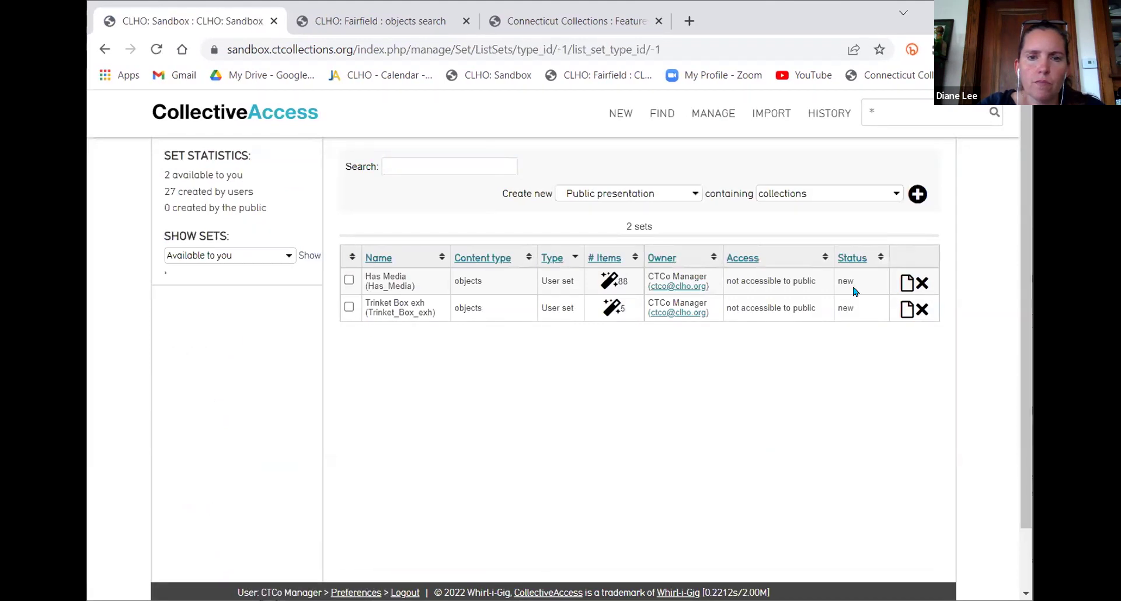
{"action": "left_click", "coordinate": [349, 307]}
{"action": "left_click", "coordinate": [349, 307]}
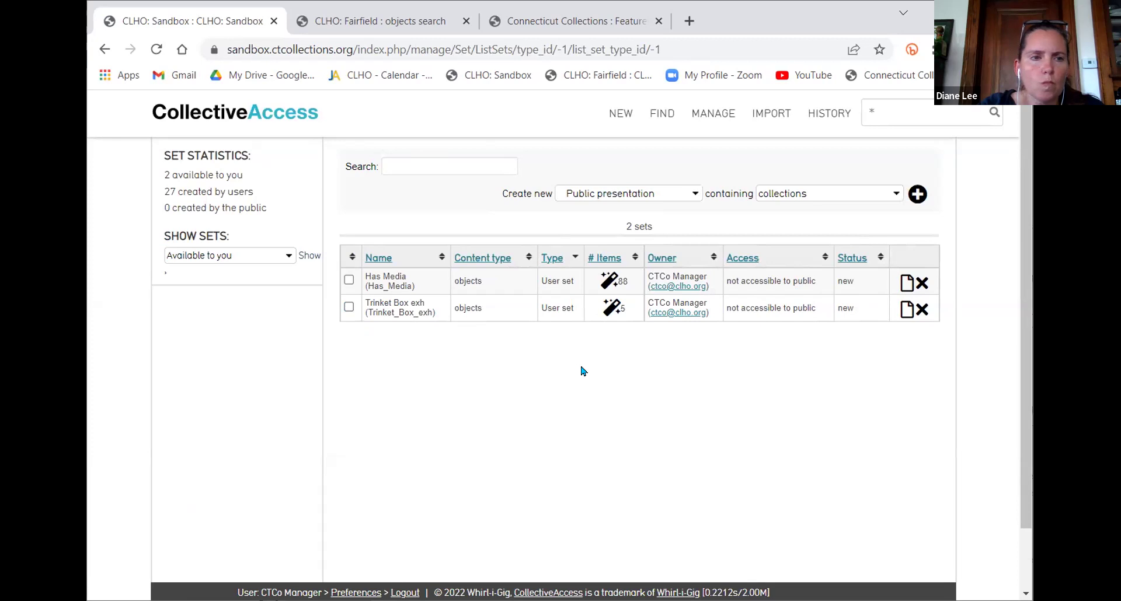
{"action": "left_click", "coordinate": [907, 309]}
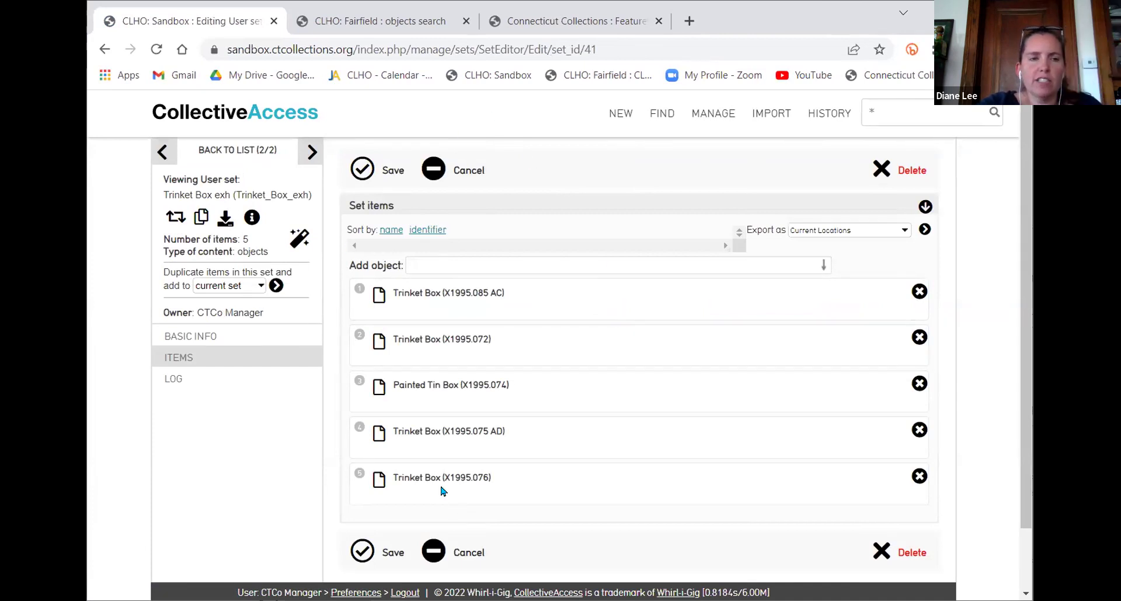
{"action": "left_click", "coordinate": [177, 220]}
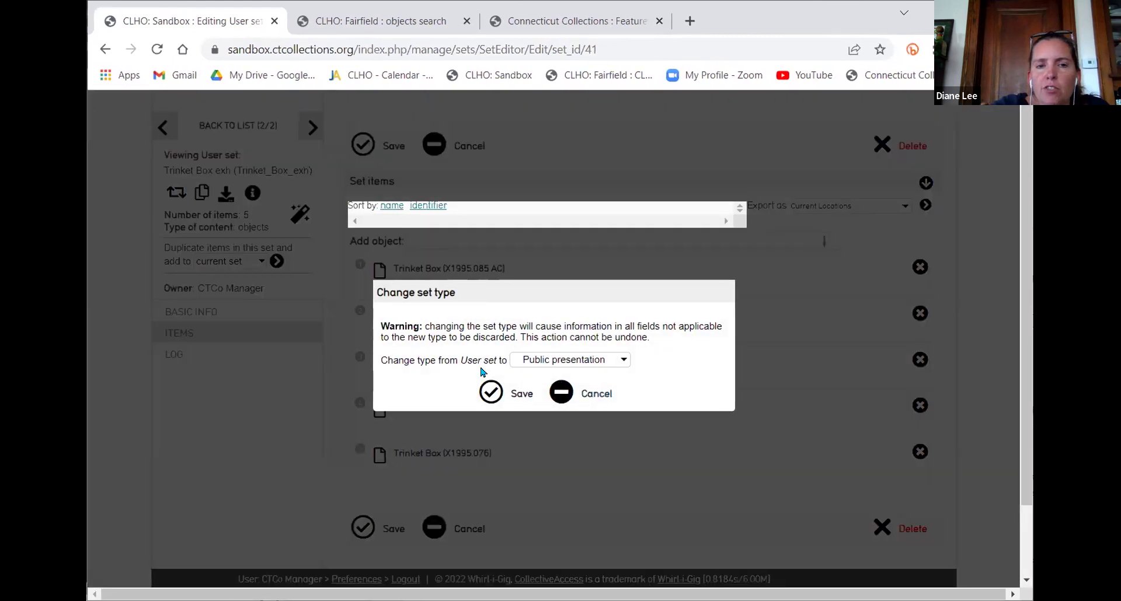
{"action": "left_click", "coordinate": [561, 393]}
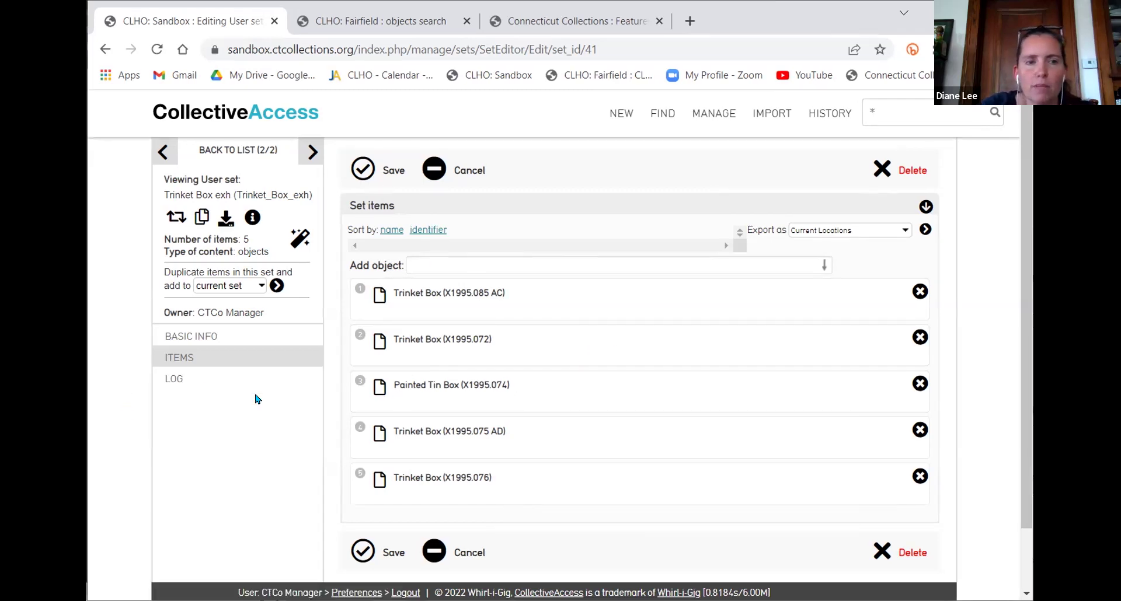
Keep duplicates going to the current set and view the Trinket Box exh set's basic information
{"action": "left_click", "coordinate": [234, 286]}
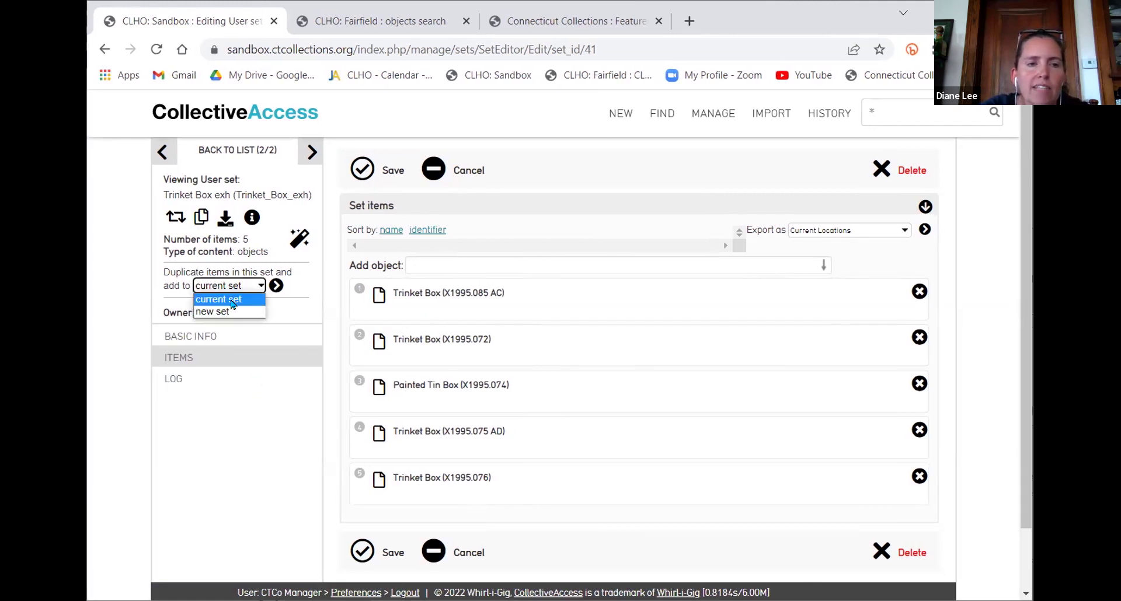
{"action": "left_click", "coordinate": [125, 401]}
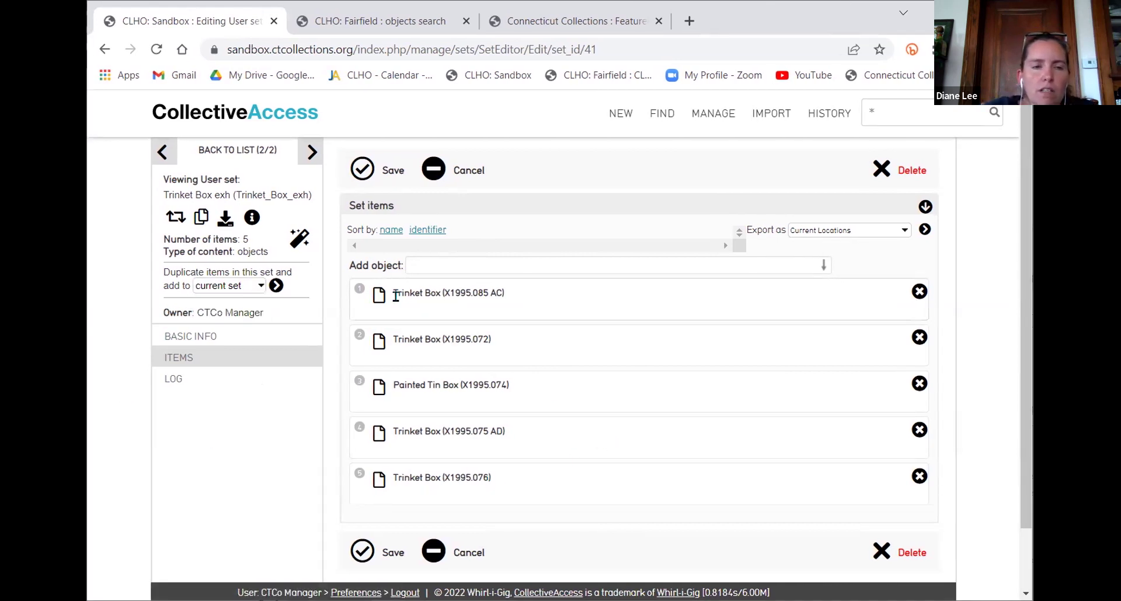
{"action": "left_click", "coordinate": [177, 338]}
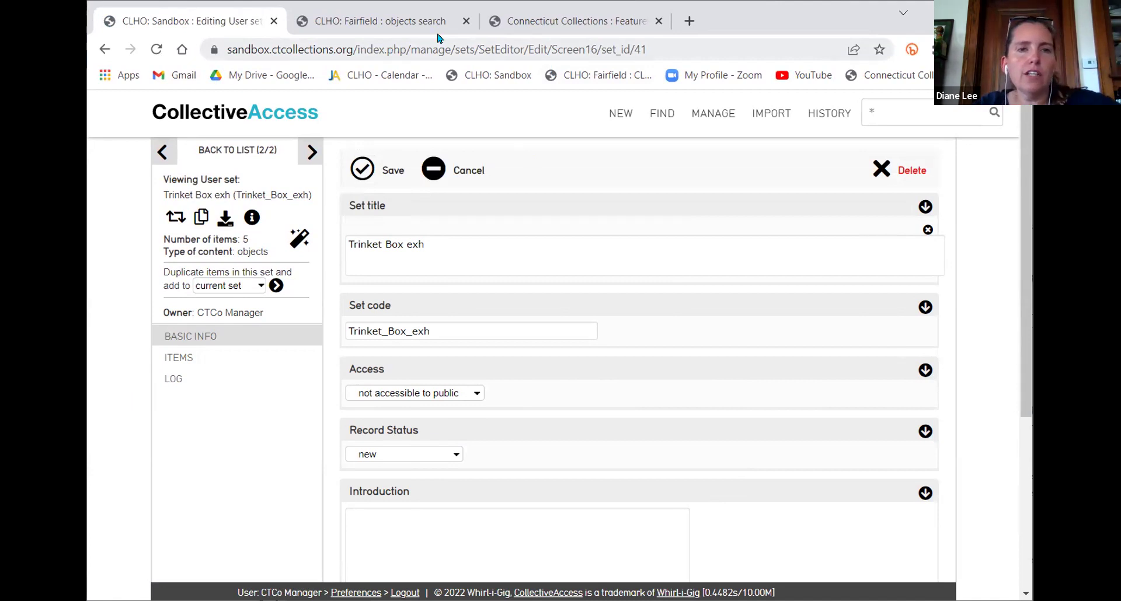
{"action": "left_click", "coordinate": [391, 21]}
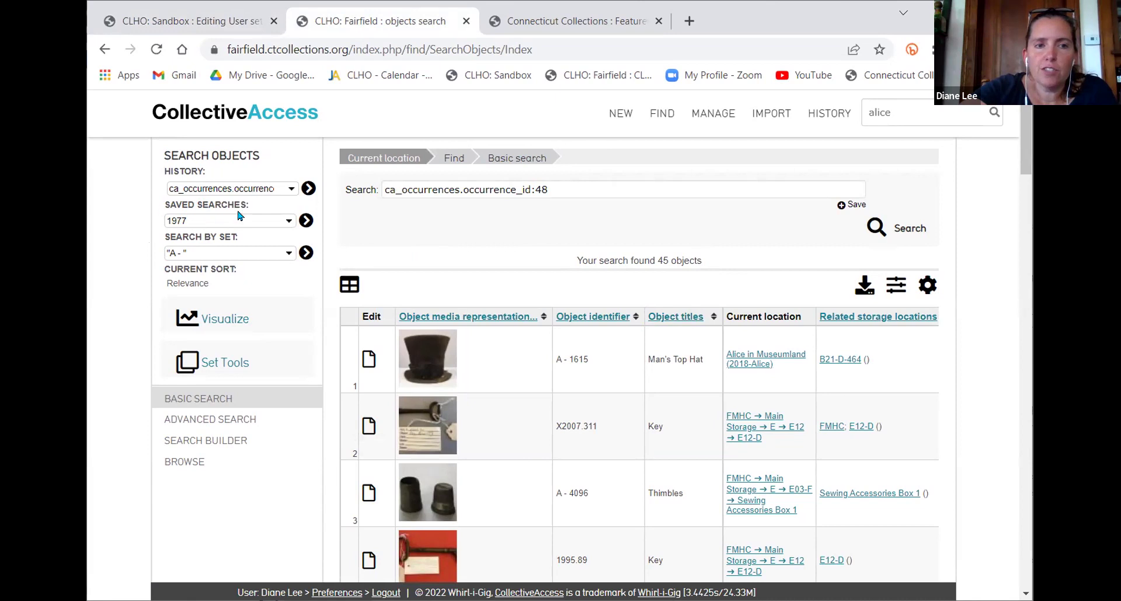
In the Fairfield objects search, pick Alice Batch edit from the Search by set list
{"action": "left_click", "coordinate": [217, 255]}
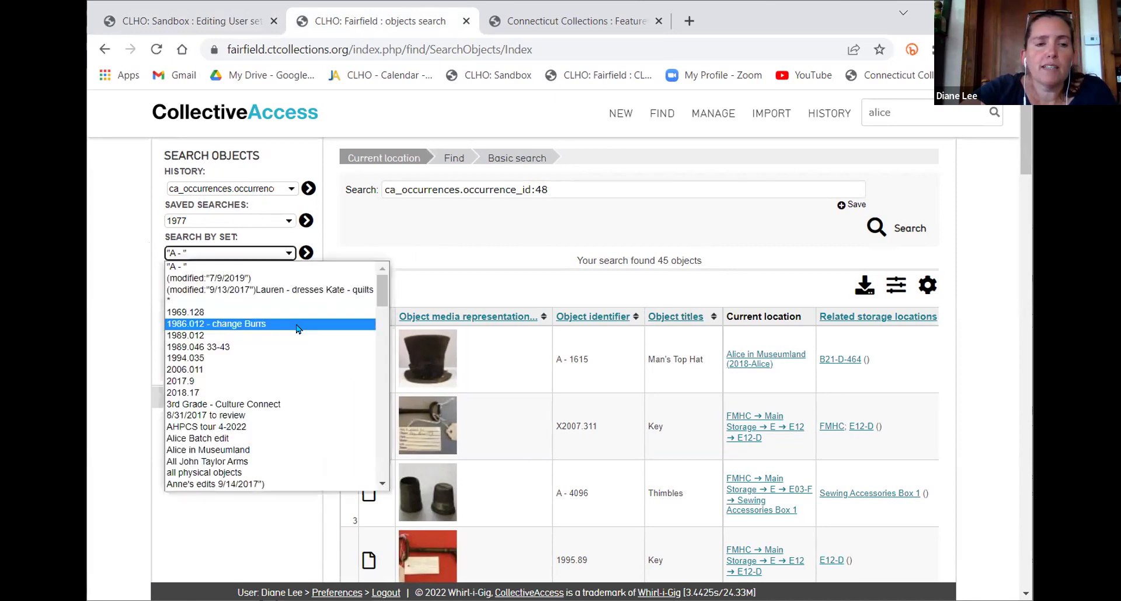
{"action": "scroll", "coordinate": [292, 361], "scroll_direction": "down", "scroll_amount": 10}
{"action": "scroll", "coordinate": [292, 361], "scroll_direction": "down", "scroll_amount": 15}
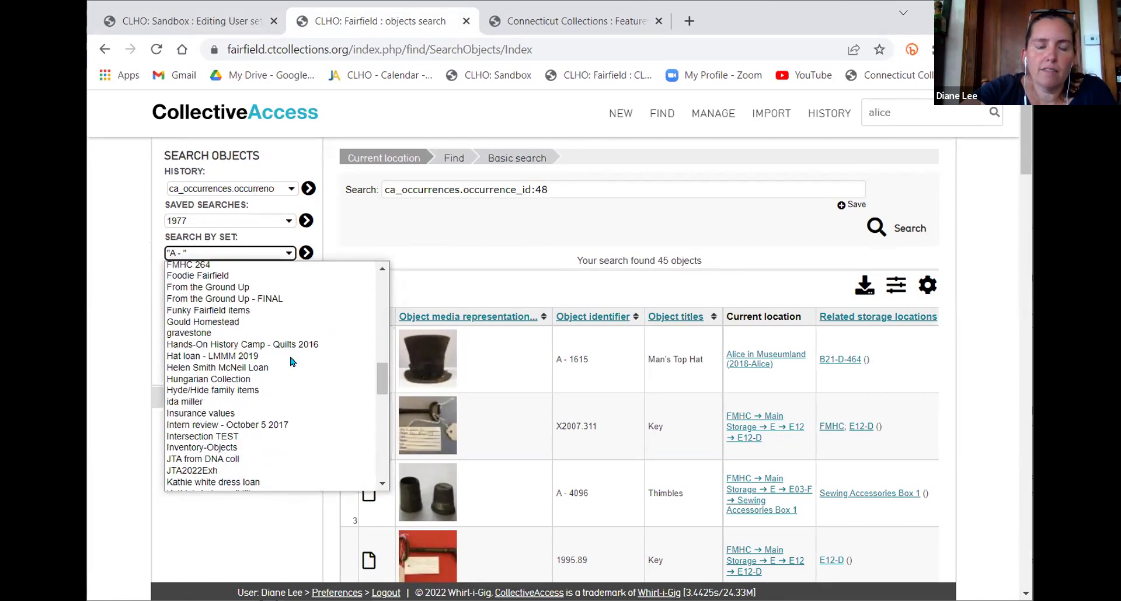
{"action": "scroll", "coordinate": [295, 360], "scroll_direction": "down", "scroll_amount": 5}
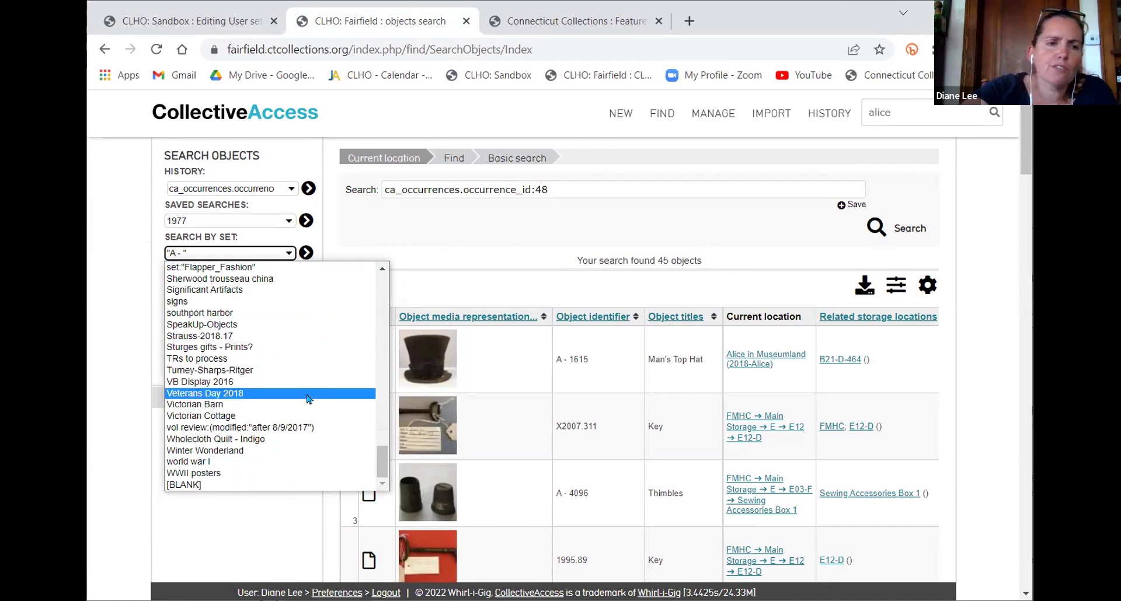
{"action": "scroll", "coordinate": [272, 403], "scroll_direction": "up", "scroll_amount": 3}
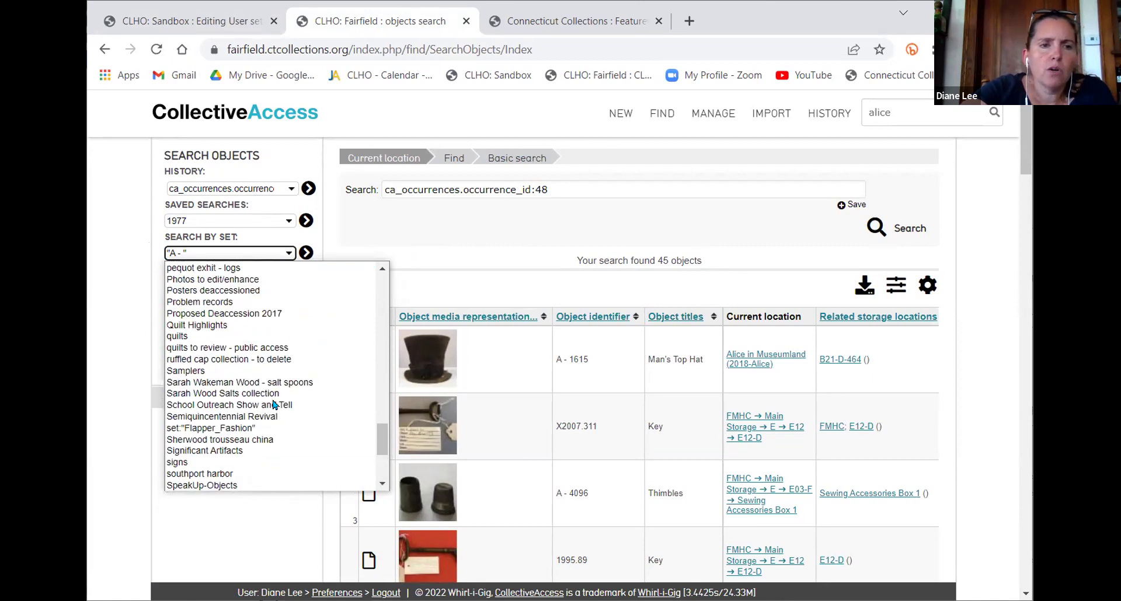
{"action": "scroll", "coordinate": [274, 404], "scroll_direction": "up", "scroll_amount": 6}
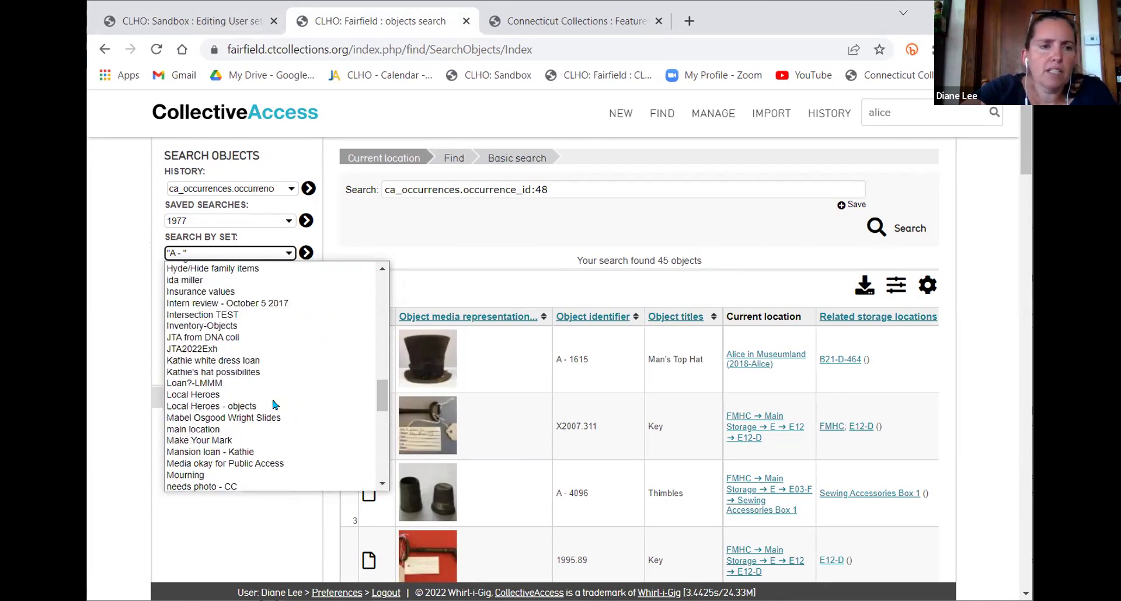
{"action": "scroll", "coordinate": [274, 405], "scroll_direction": "up", "scroll_amount": 15}
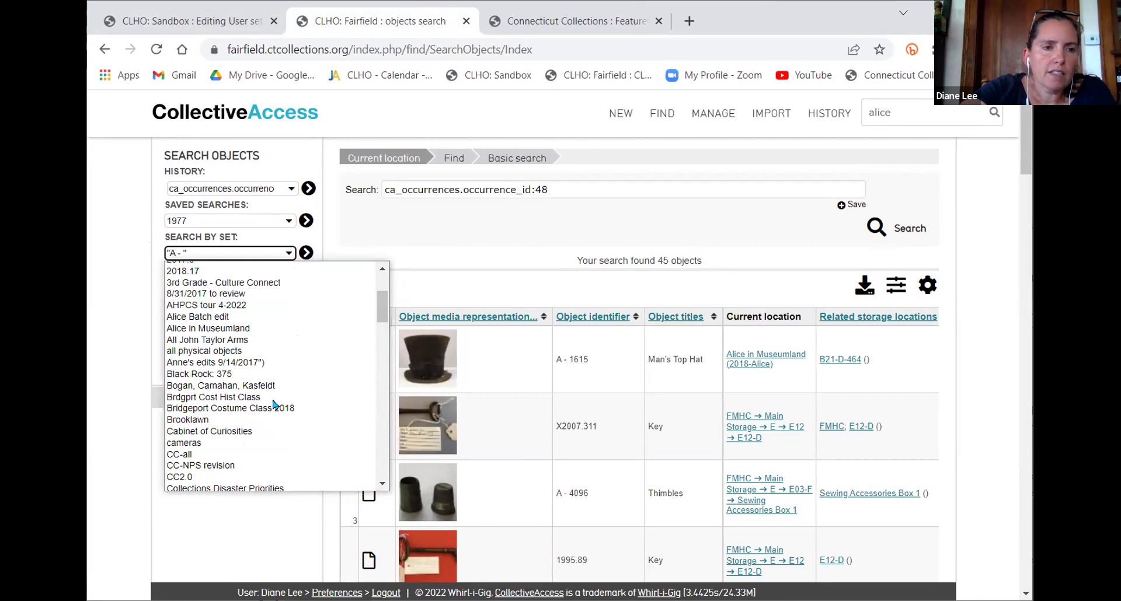
{"action": "scroll", "coordinate": [273, 404], "scroll_direction": "up", "scroll_amount": 3}
{"action": "scroll", "coordinate": [273, 400], "scroll_direction": "down", "scroll_amount": 4}
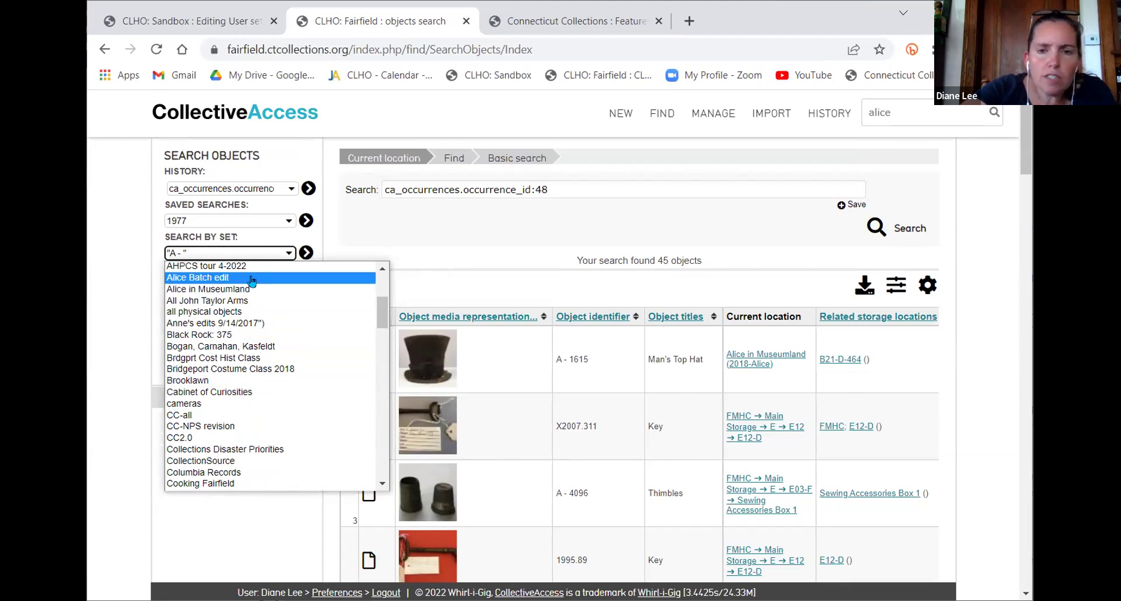
{"action": "left_click", "coordinate": [252, 279]}
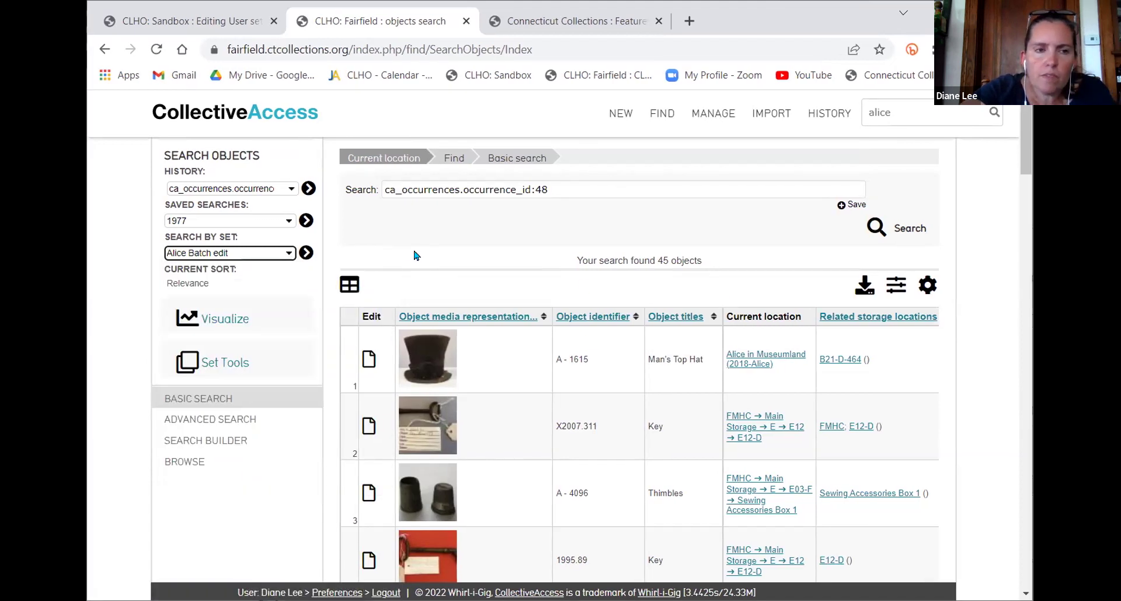
Load the 42 Alice Batch edit objects and scroll through the results, returning to the top
{"action": "left_click", "coordinate": [307, 253]}
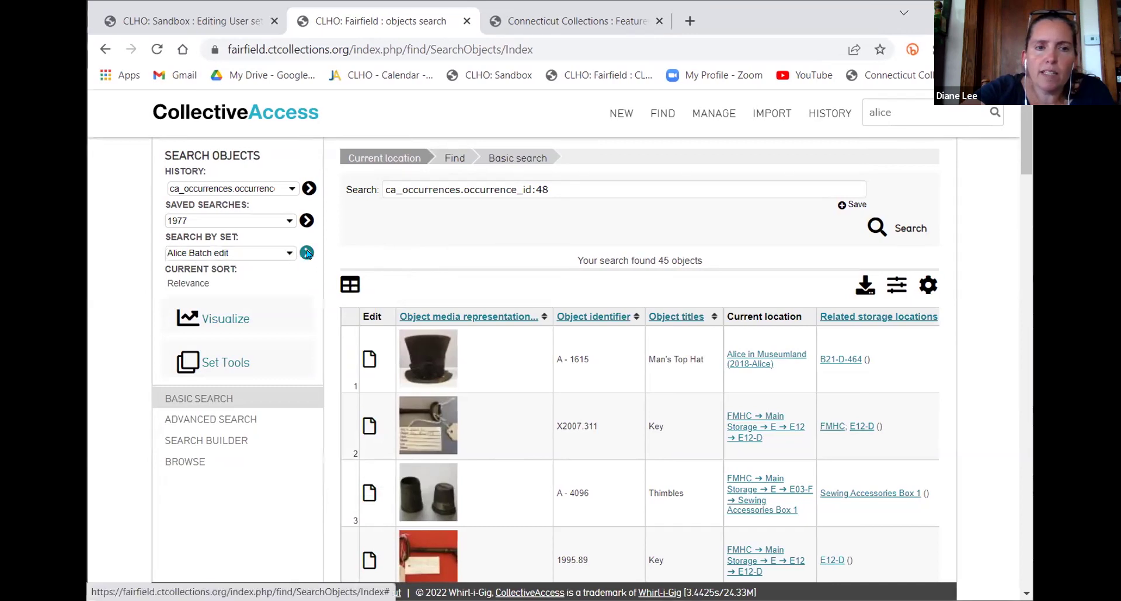
{"action": "left_click", "coordinate": [306, 253]}
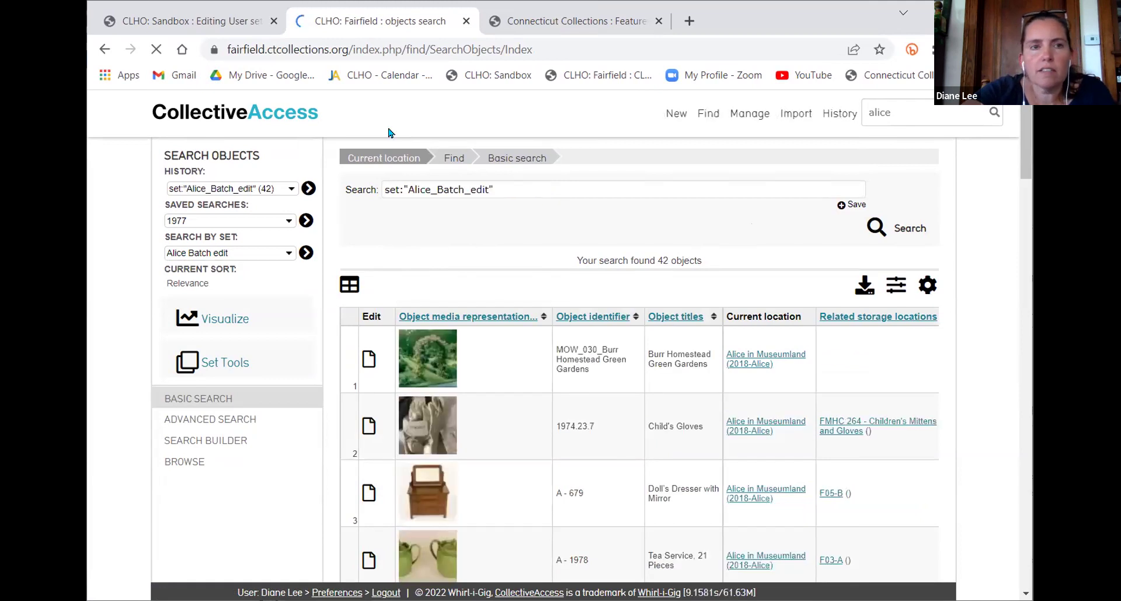
{"action": "scroll", "coordinate": [505, 235], "scroll_direction": "down", "scroll_amount": 1}
{"action": "scroll", "coordinate": [642, 251], "scroll_direction": "down", "scroll_amount": 2}
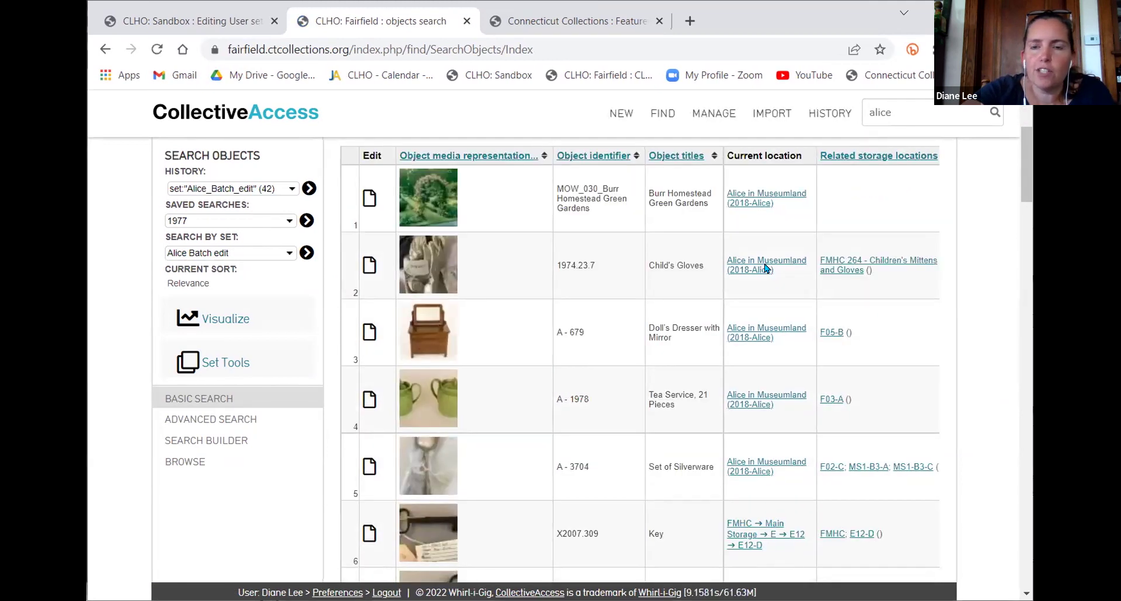
{"action": "scroll", "coordinate": [884, 299], "scroll_direction": "down", "scroll_amount": 1}
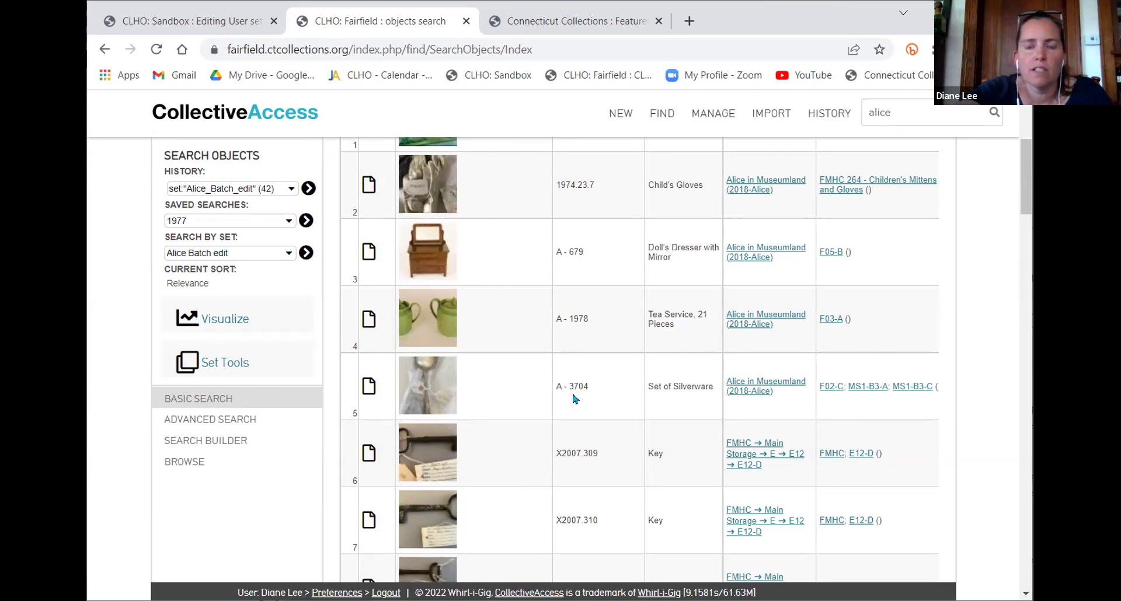
{"action": "scroll", "coordinate": [624, 349], "scroll_direction": "down", "scroll_amount": 10}
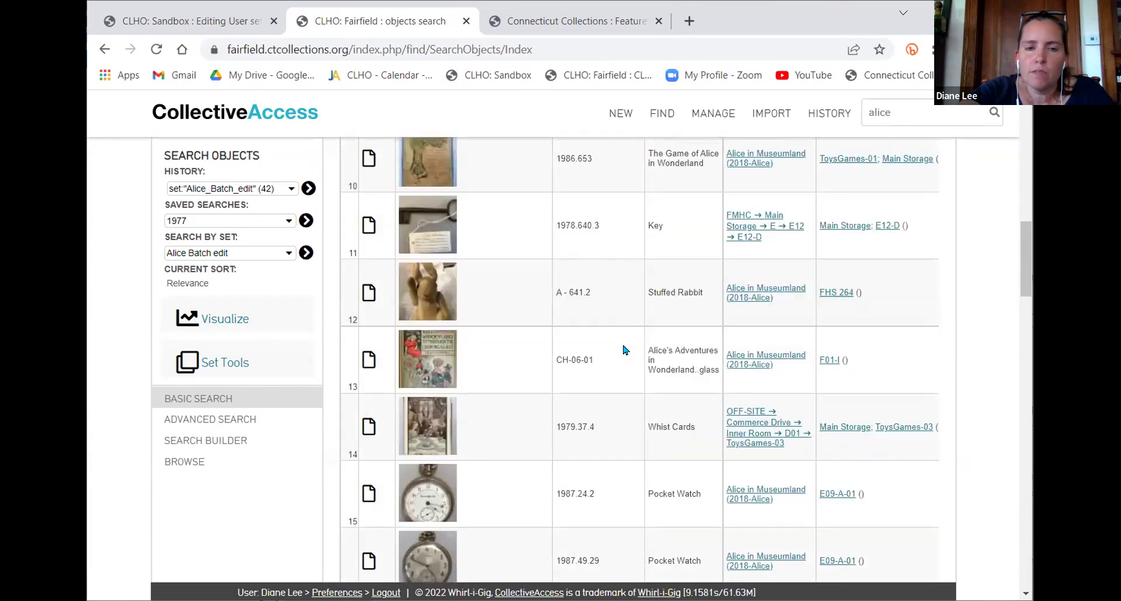
{"action": "scroll", "coordinate": [623, 348], "scroll_direction": "down", "scroll_amount": 5}
{"action": "scroll", "coordinate": [696, 352], "scroll_direction": "down", "scroll_amount": 3}
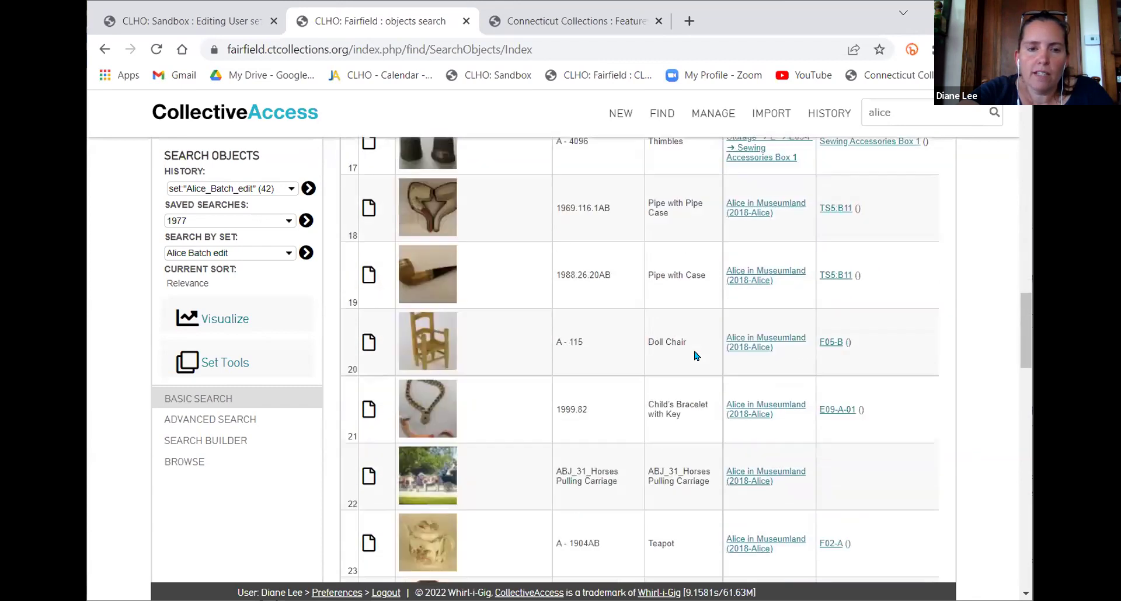
{"action": "scroll", "coordinate": [695, 354], "scroll_direction": "down", "scroll_amount": 18}
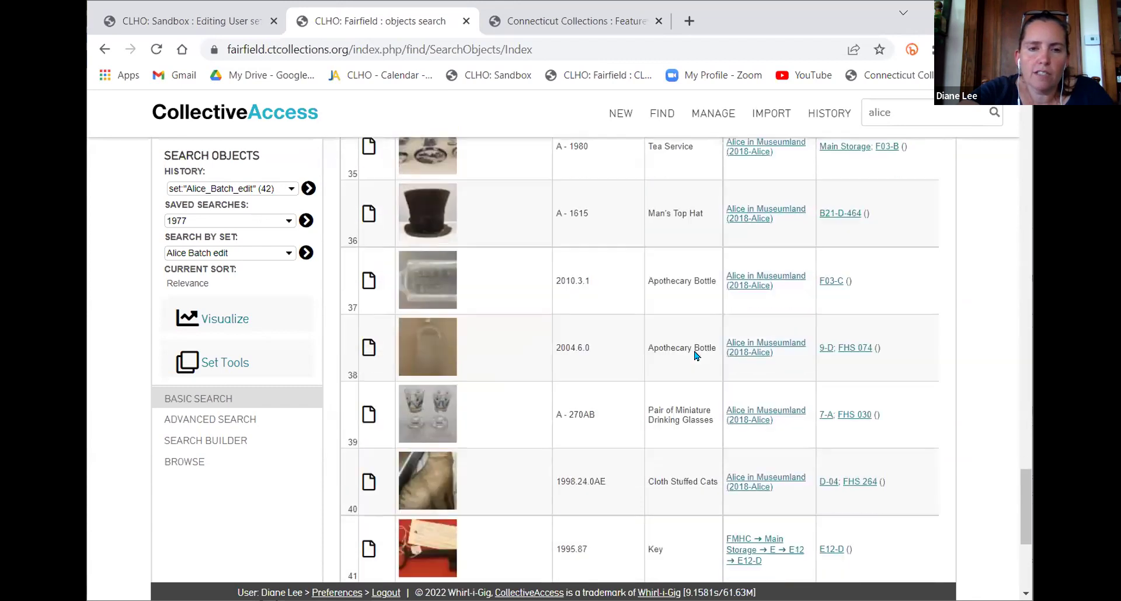
{"action": "scroll", "coordinate": [692, 350], "scroll_direction": "up", "scroll_amount": 20}
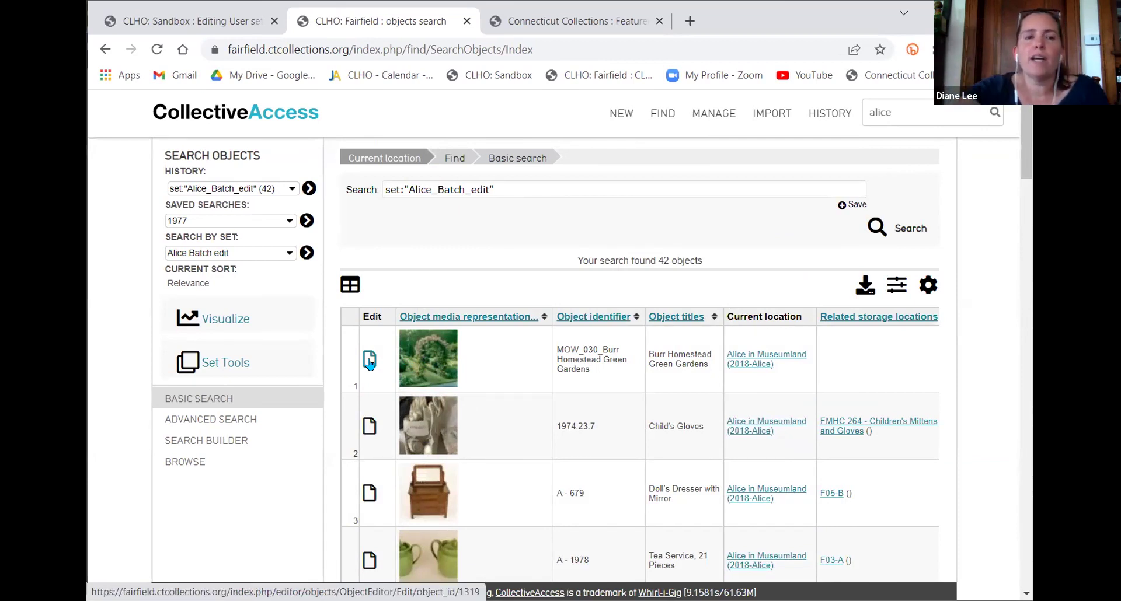
Open Burr Homestead Green Gardens, delete its CollectionSource set tag in Admin Info, and save
{"action": "left_click", "coordinate": [369, 361]}
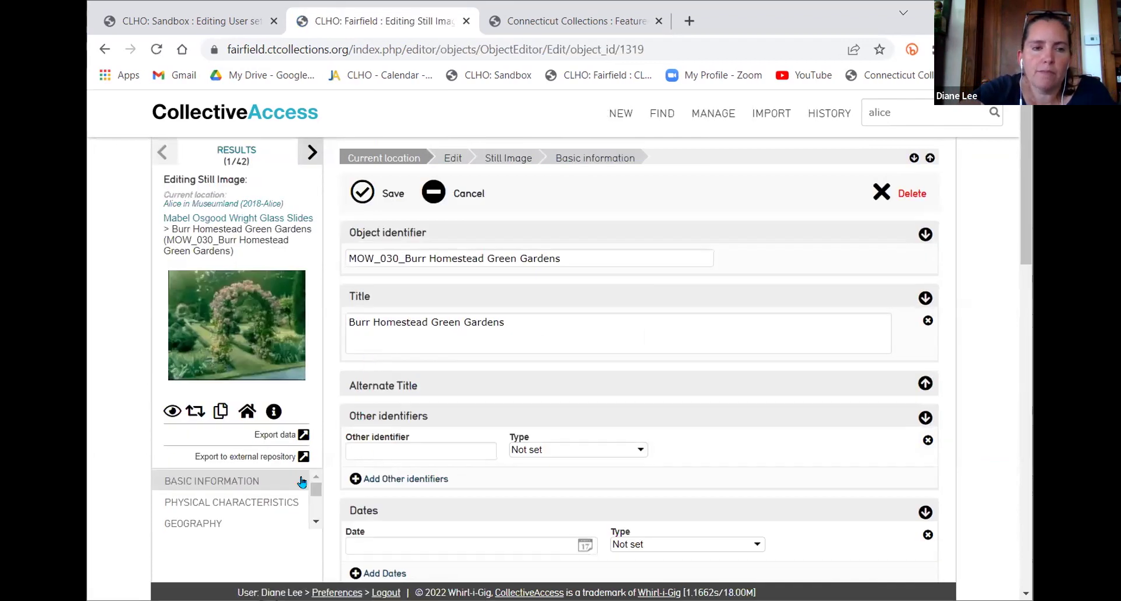
{"action": "scroll", "coordinate": [244, 509], "scroll_direction": "down", "scroll_amount": 5}
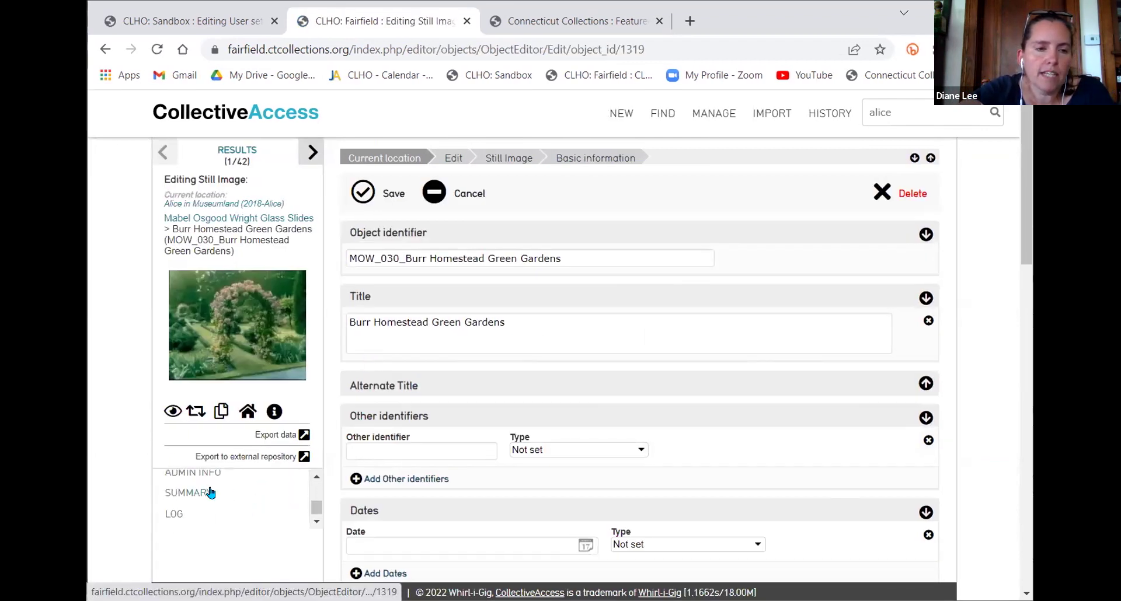
{"action": "left_click", "coordinate": [201, 474]}
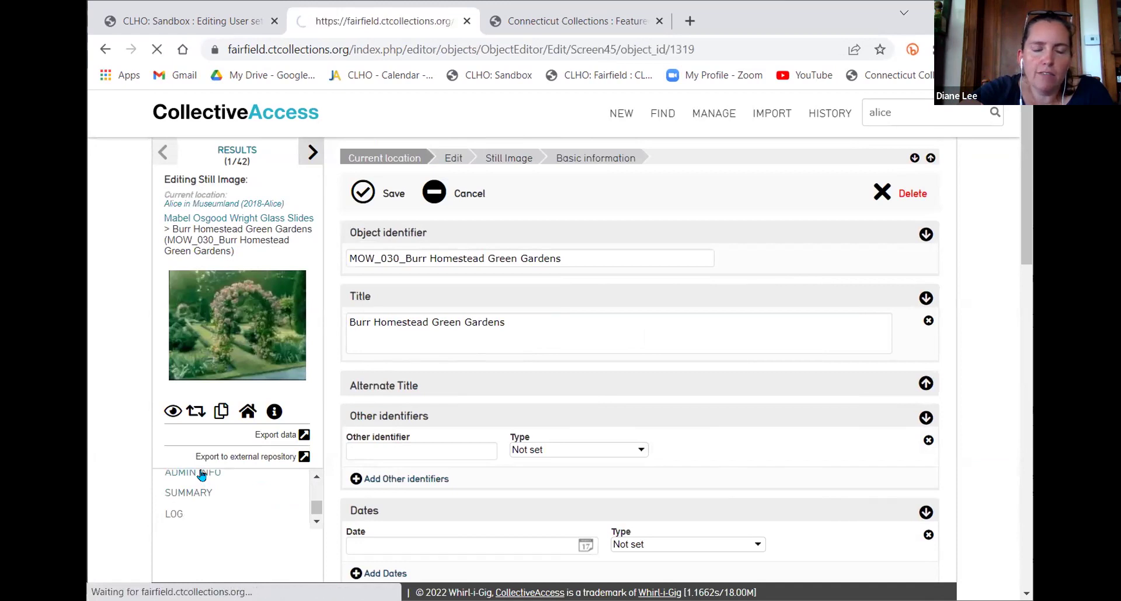
{"action": "scroll", "coordinate": [711, 418], "scroll_direction": "down", "scroll_amount": 5}
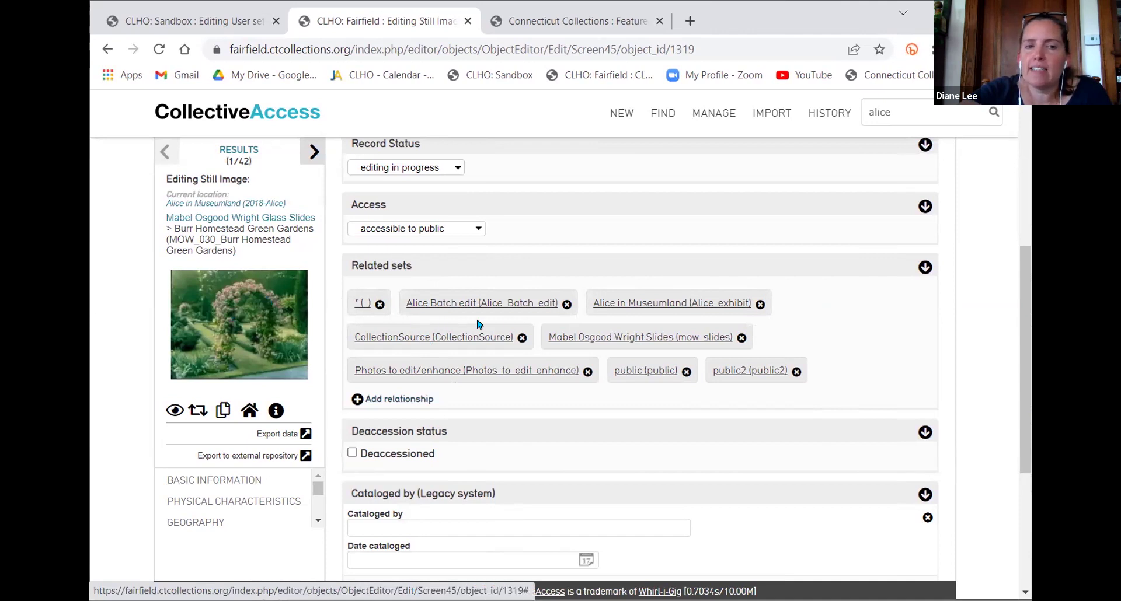
{"action": "left_click", "coordinate": [521, 337]}
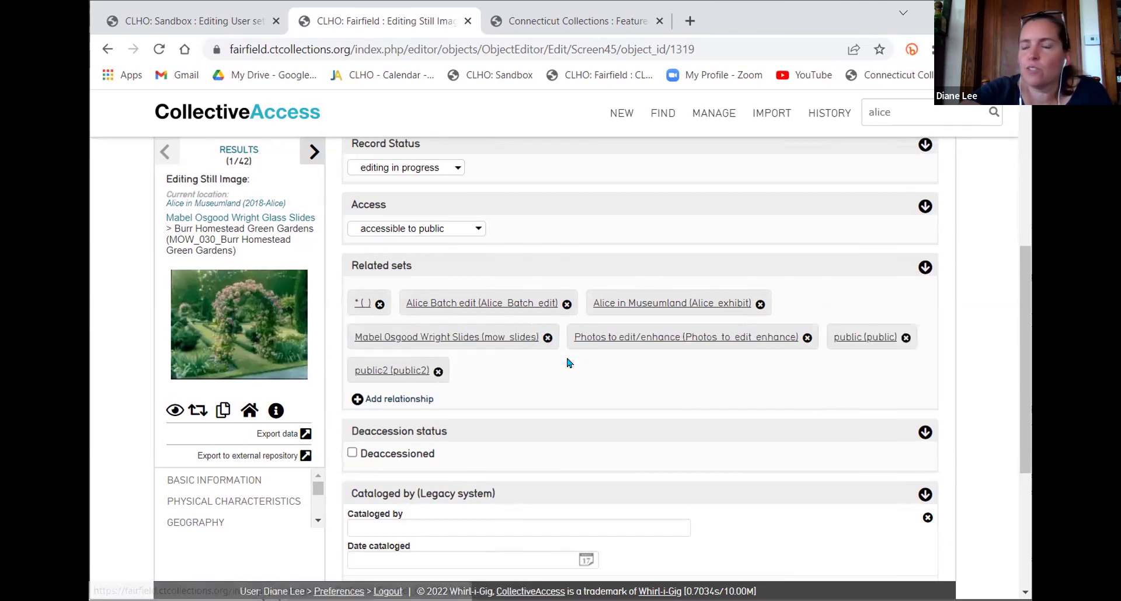
{"action": "scroll", "coordinate": [571, 363], "scroll_direction": "up", "scroll_amount": 5}
{"action": "left_click", "coordinate": [357, 188]}
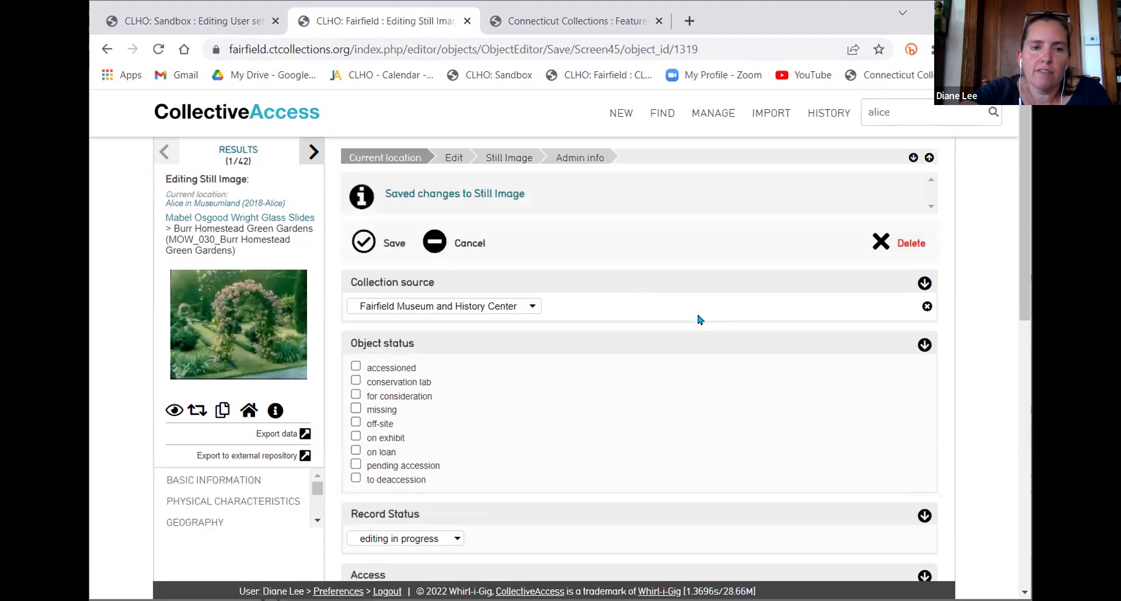
Add a set relationship to 'Floral Inspiration - costumes only' (Ffld_Flowers)
{"action": "scroll", "coordinate": [700, 319], "scroll_direction": "down", "scroll_amount": 8}
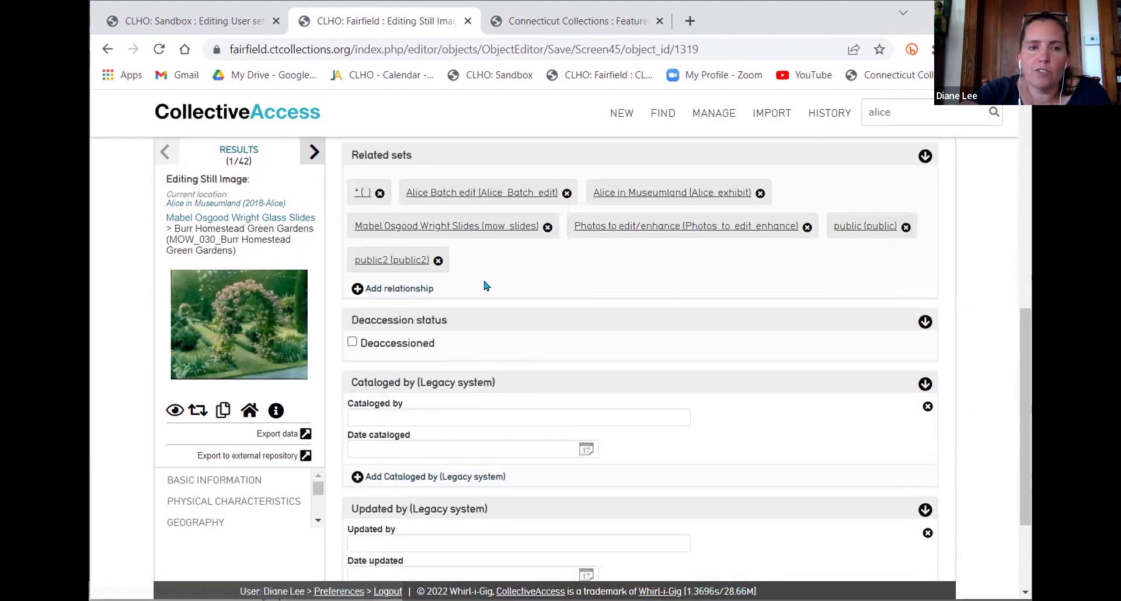
{"action": "left_click", "coordinate": [413, 288]}
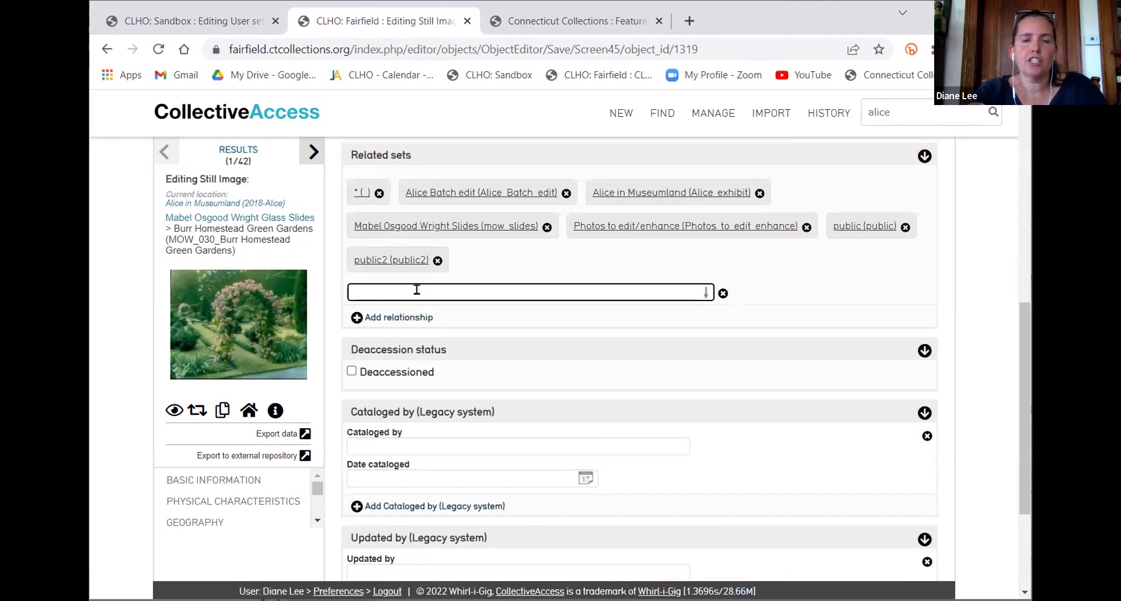
{"action": "type", "text": "floral"}
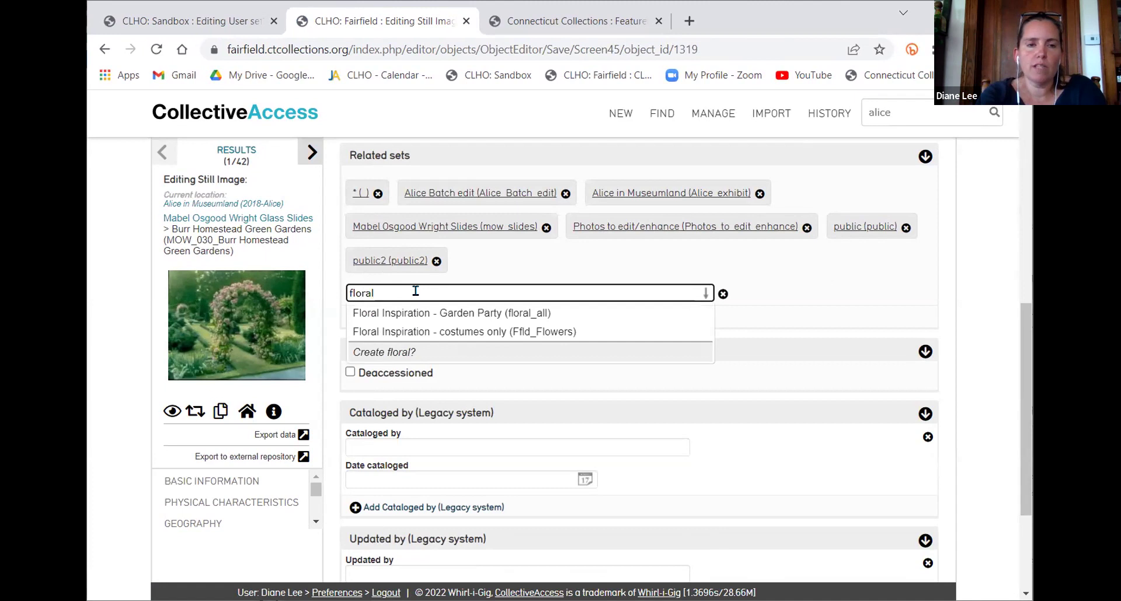
{"action": "left_click", "coordinate": [459, 334]}
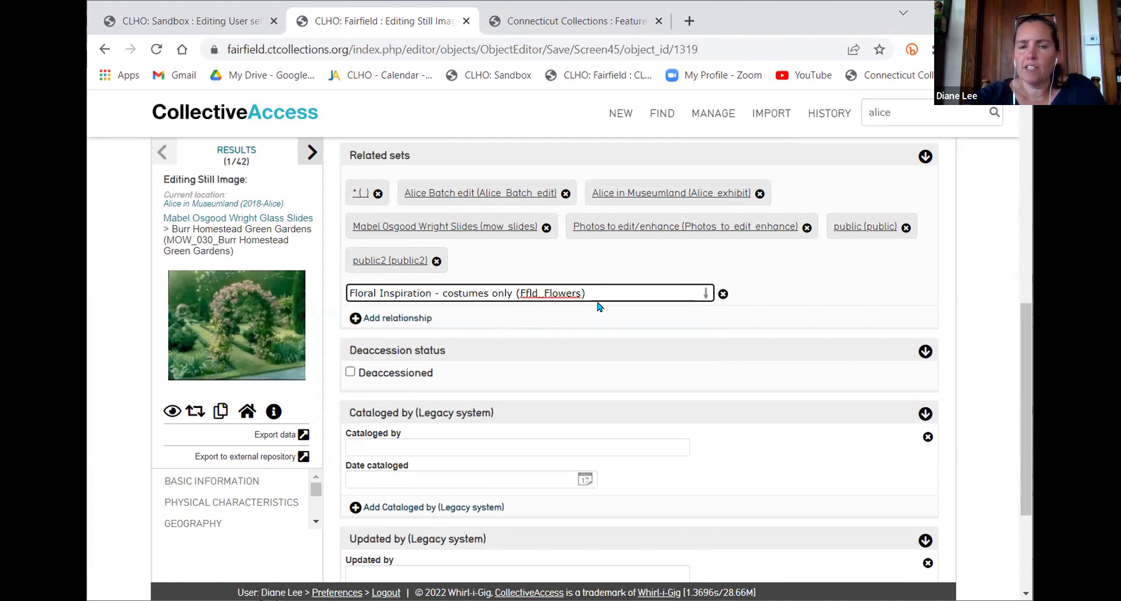
{"action": "left_click_drag", "start_coordinate": [624, 293], "coordinate": [338, 317]}
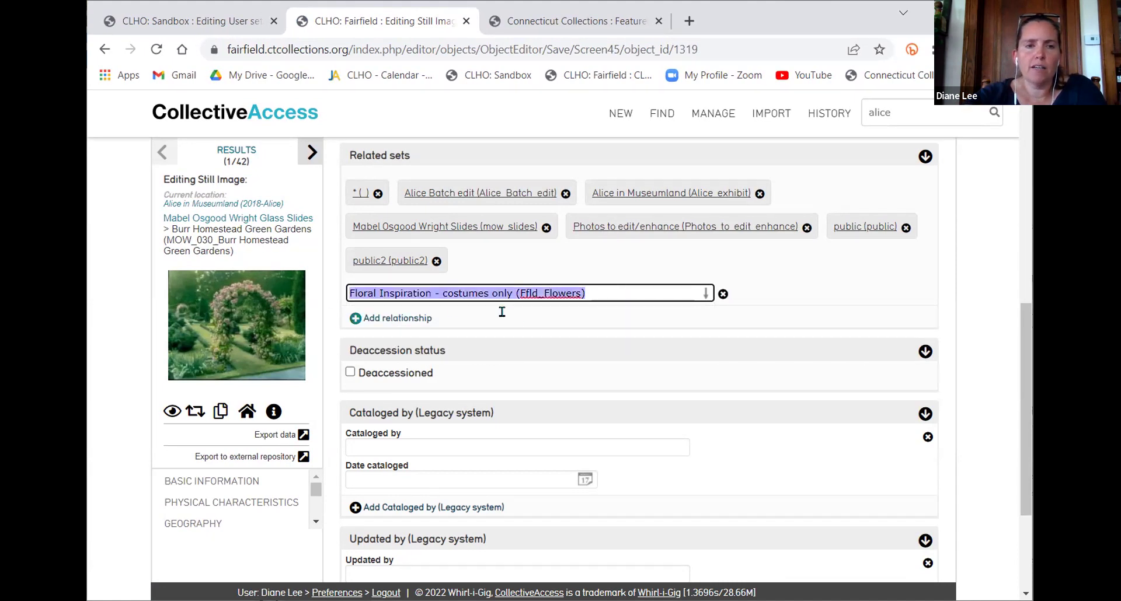
{"action": "left_click", "coordinate": [390, 318]}
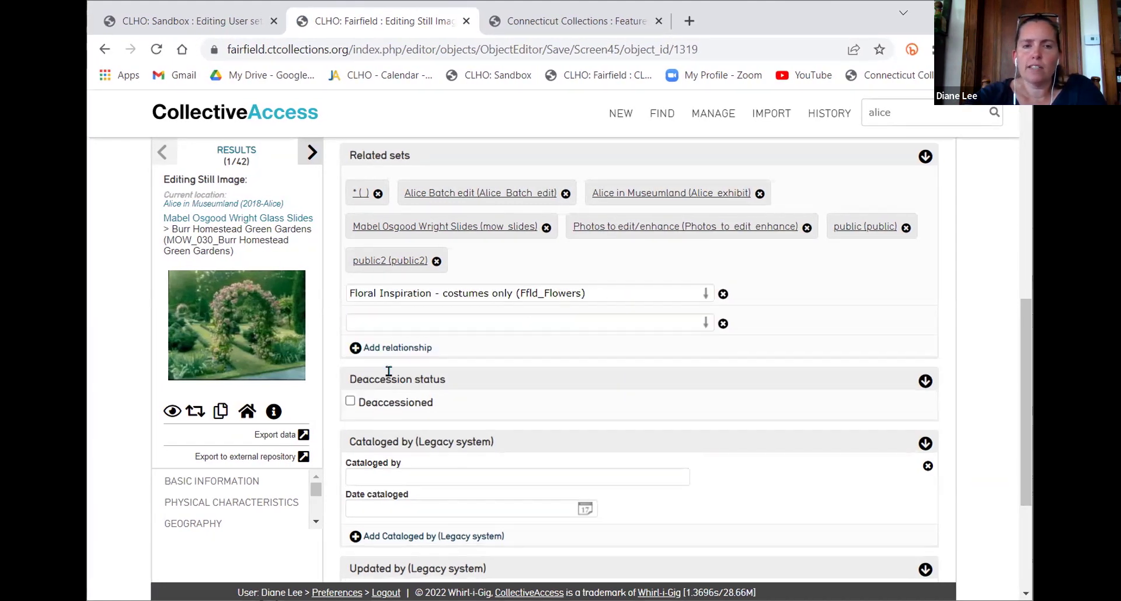
{"action": "scroll", "coordinate": [431, 274], "scroll_direction": "up", "scroll_amount": 4}
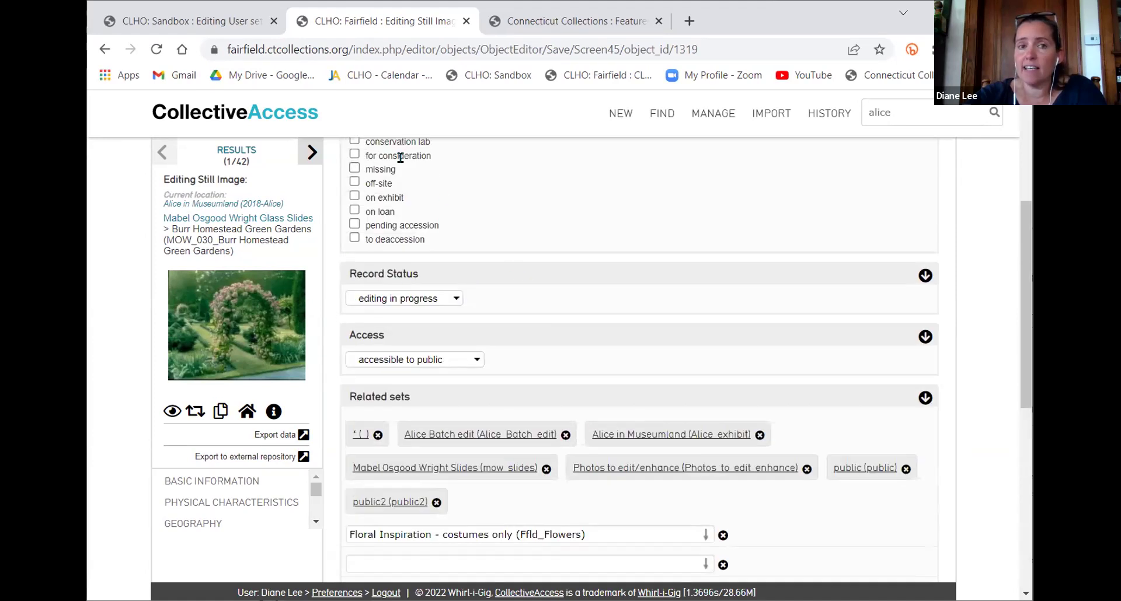
{"action": "scroll", "coordinate": [435, 210], "scroll_direction": "up", "scroll_amount": 4}
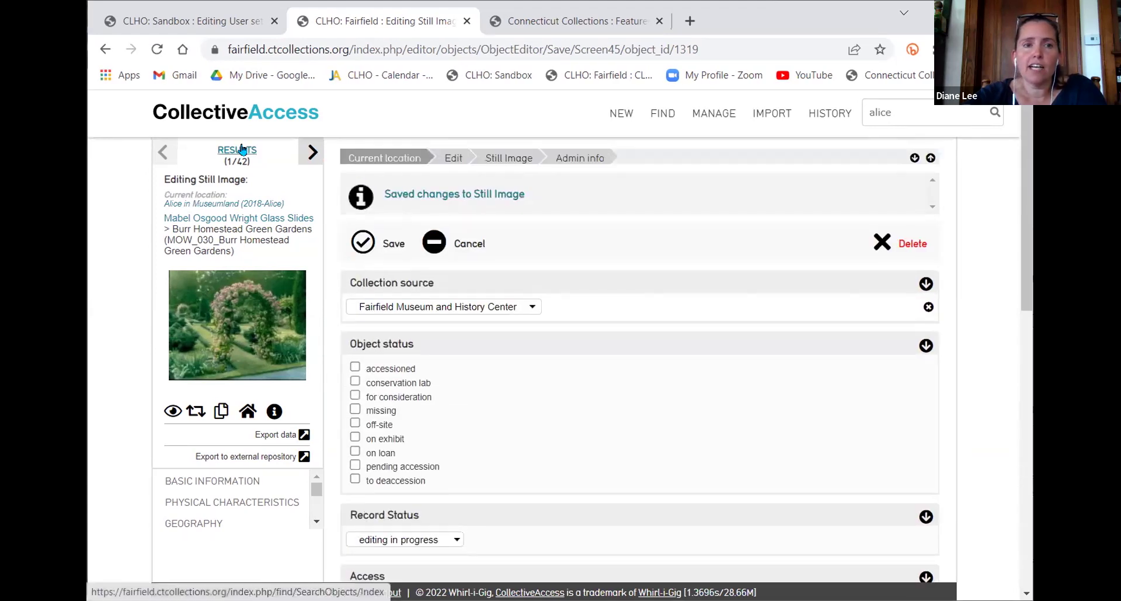
Leave the record, quick-search 'apple', and open the full results for its 297 objects
{"action": "left_click", "coordinate": [244, 149]}
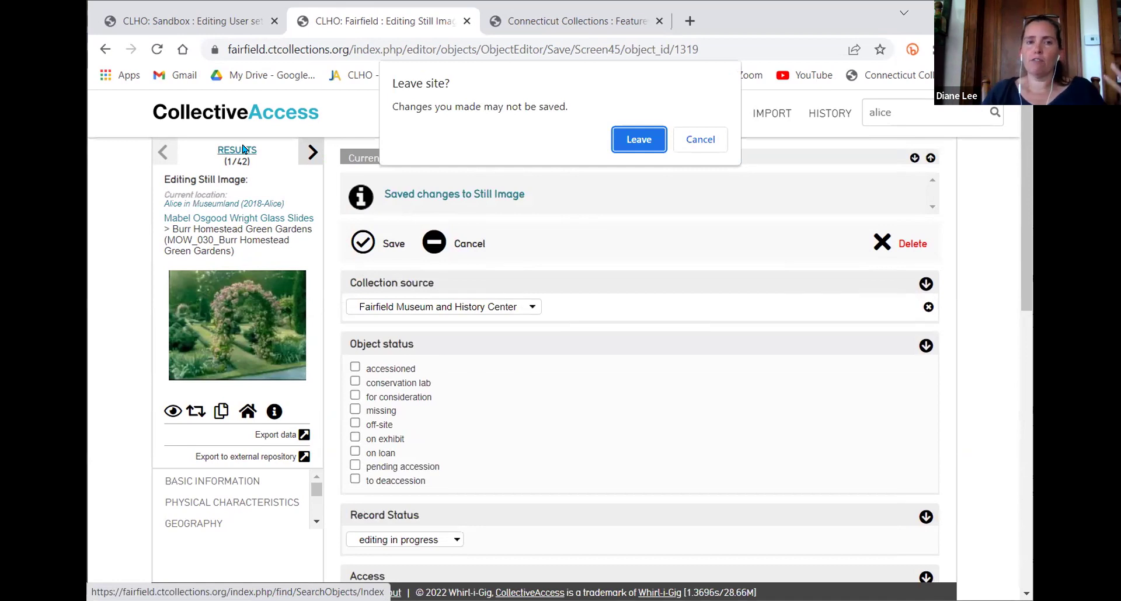
{"action": "left_click", "coordinate": [631, 133]}
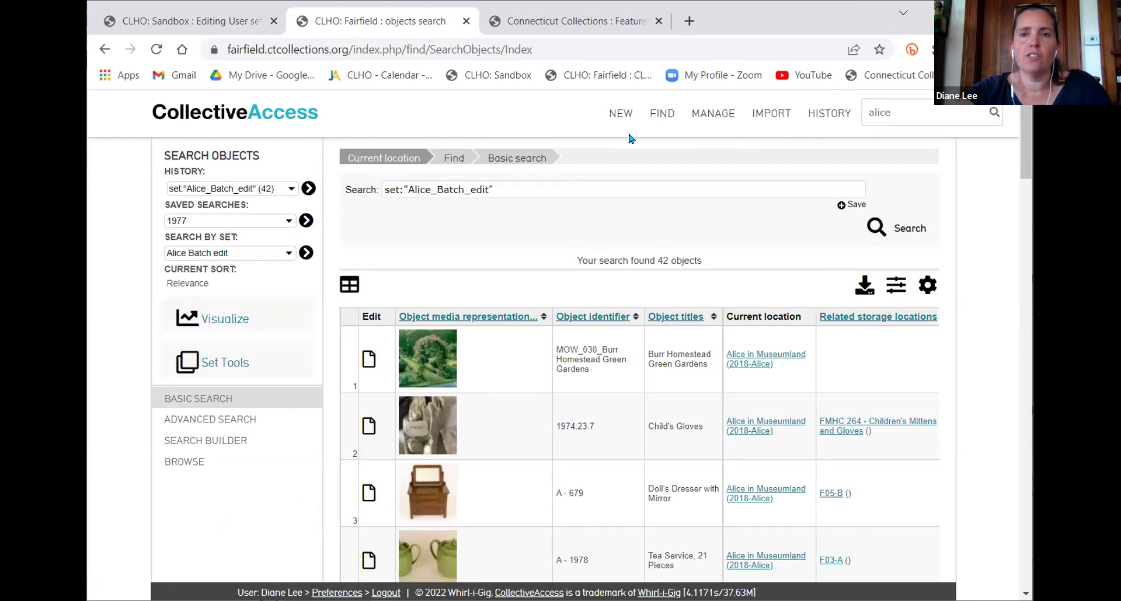
{"action": "double_click", "coordinate": [910, 118]}
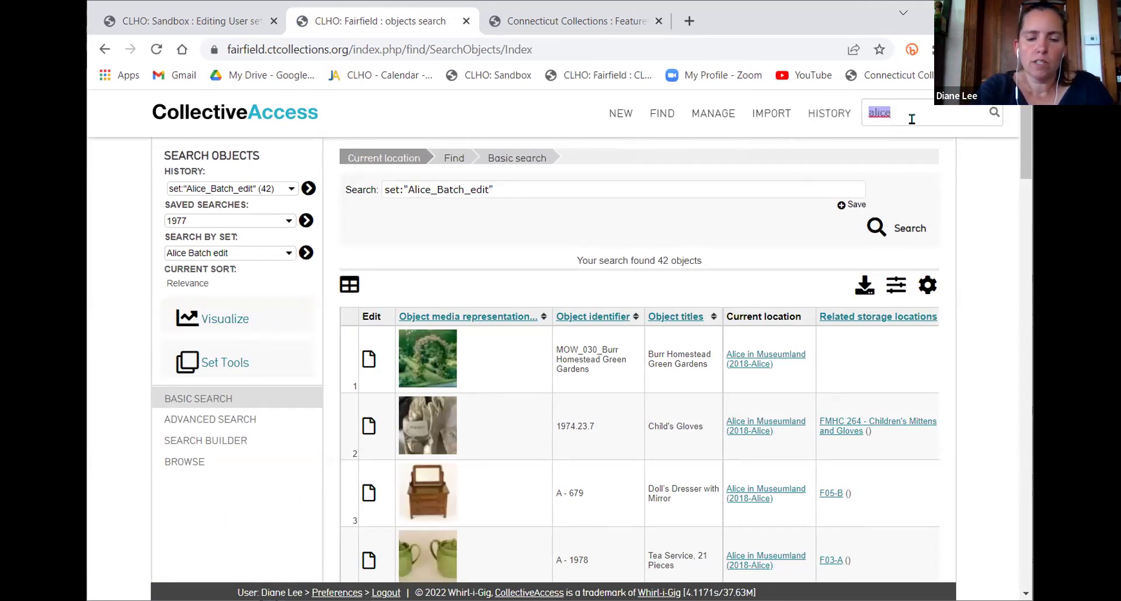
{"action": "type", "text": "apple"}
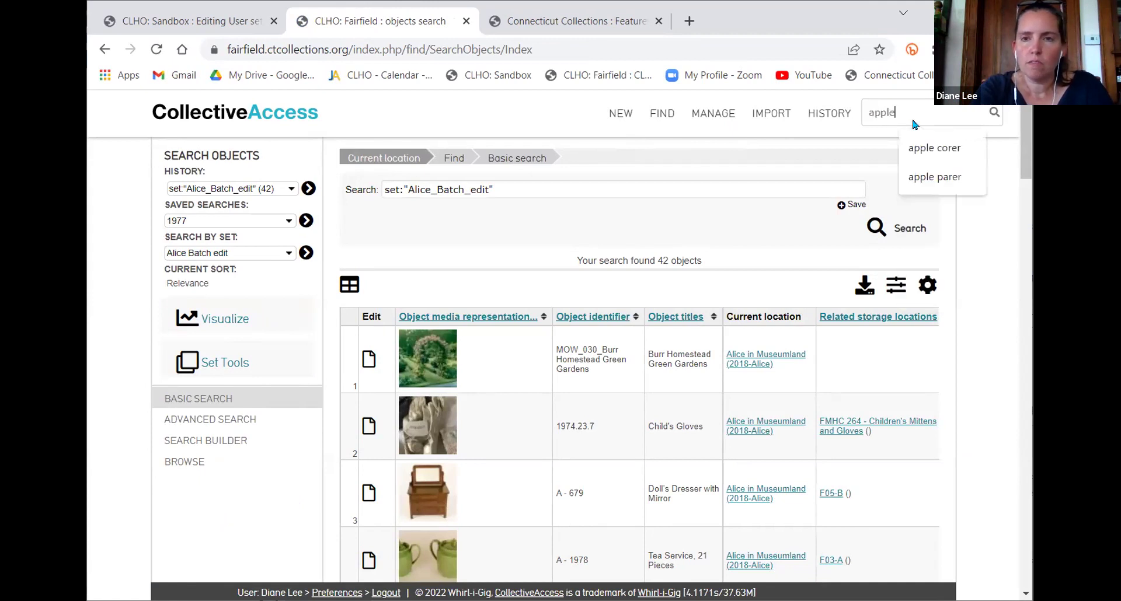
{"action": "key", "text": "Return"}
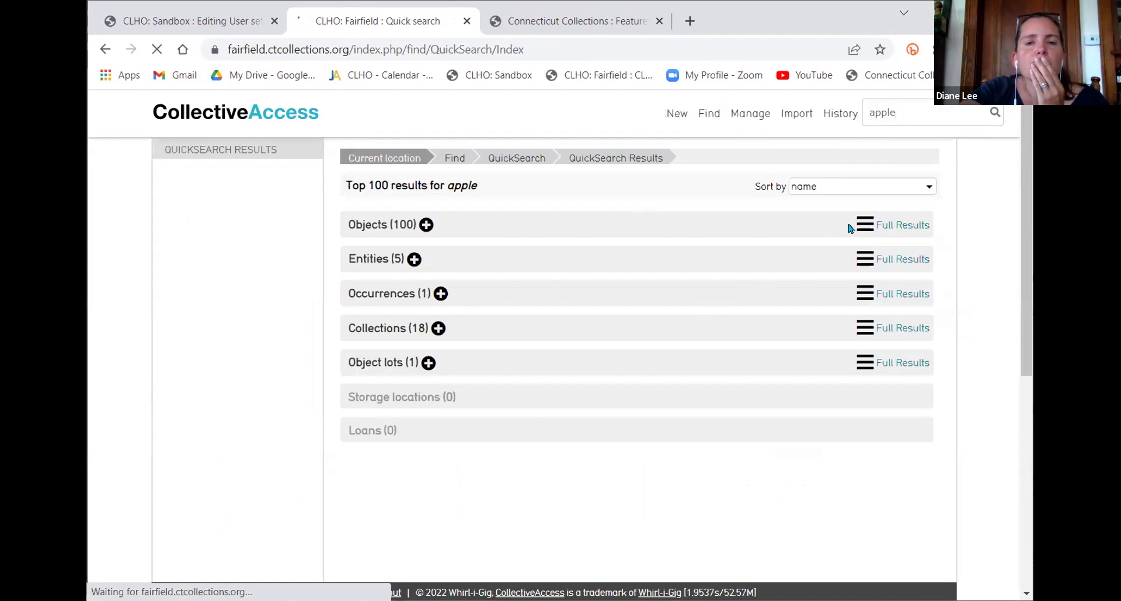
{"action": "left_click", "coordinate": [850, 227]}
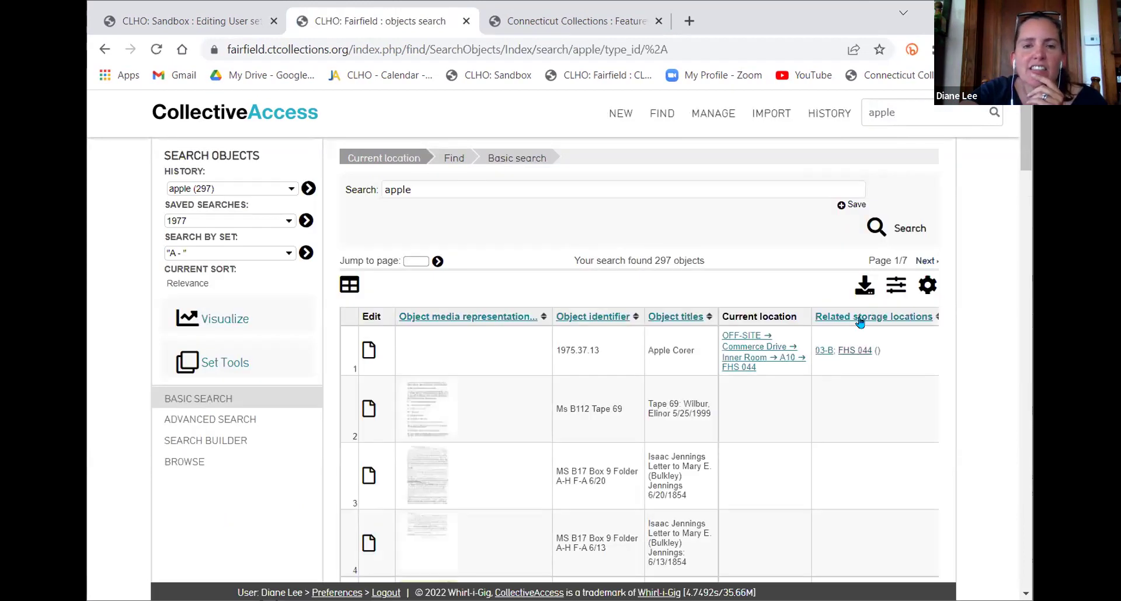
Switch the results layout from list to thumbnails
{"action": "left_click", "coordinate": [896, 286]}
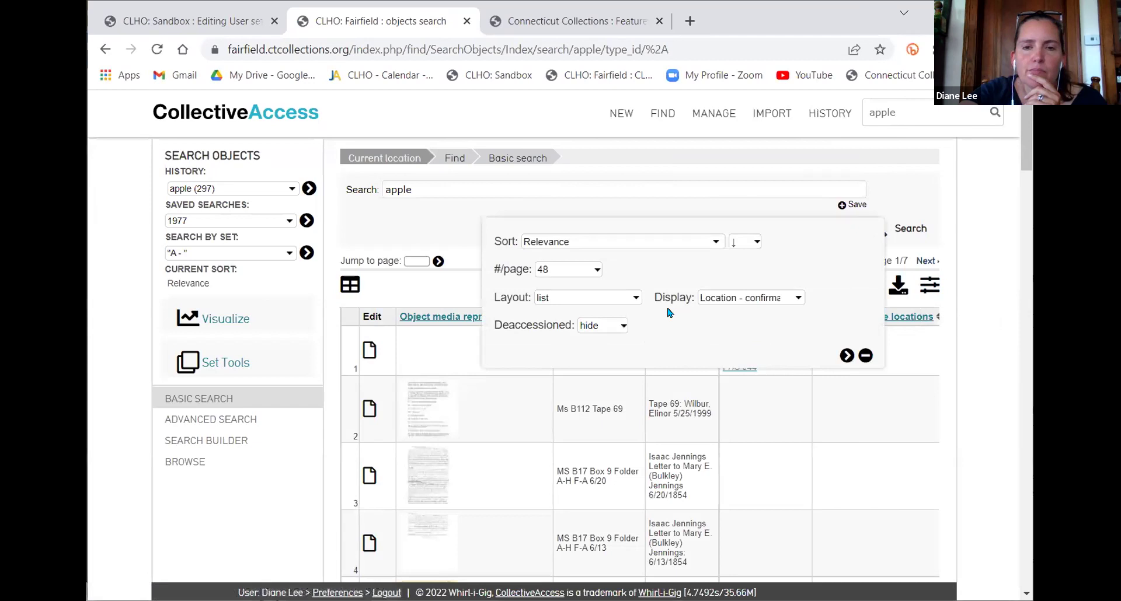
{"action": "left_click", "coordinate": [748, 298]}
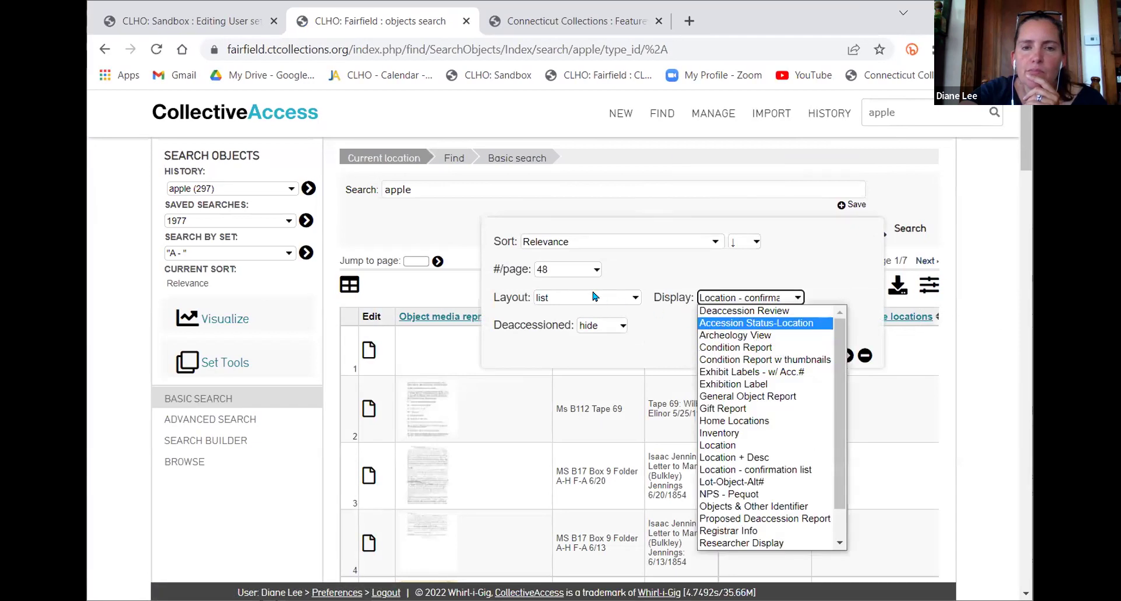
{"action": "left_click", "coordinate": [590, 318]}
{"action": "left_click", "coordinate": [846, 355]}
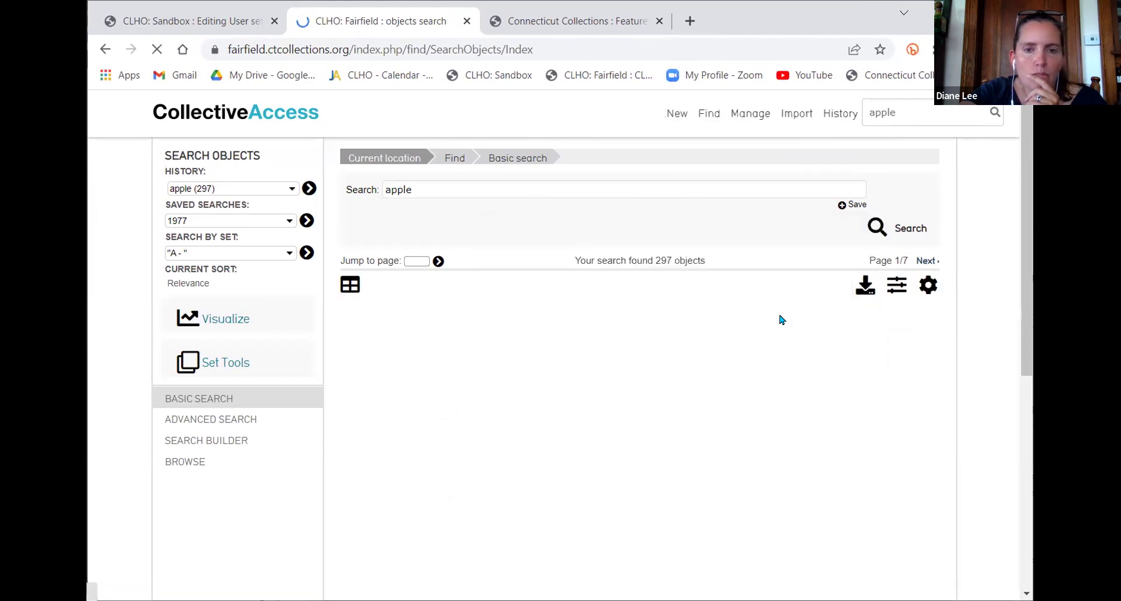
{"action": "scroll", "coordinate": [779, 318], "scroll_direction": "down", "scroll_amount": 10}
{"action": "scroll", "coordinate": [781, 319], "scroll_direction": "down", "scroll_amount": 15}
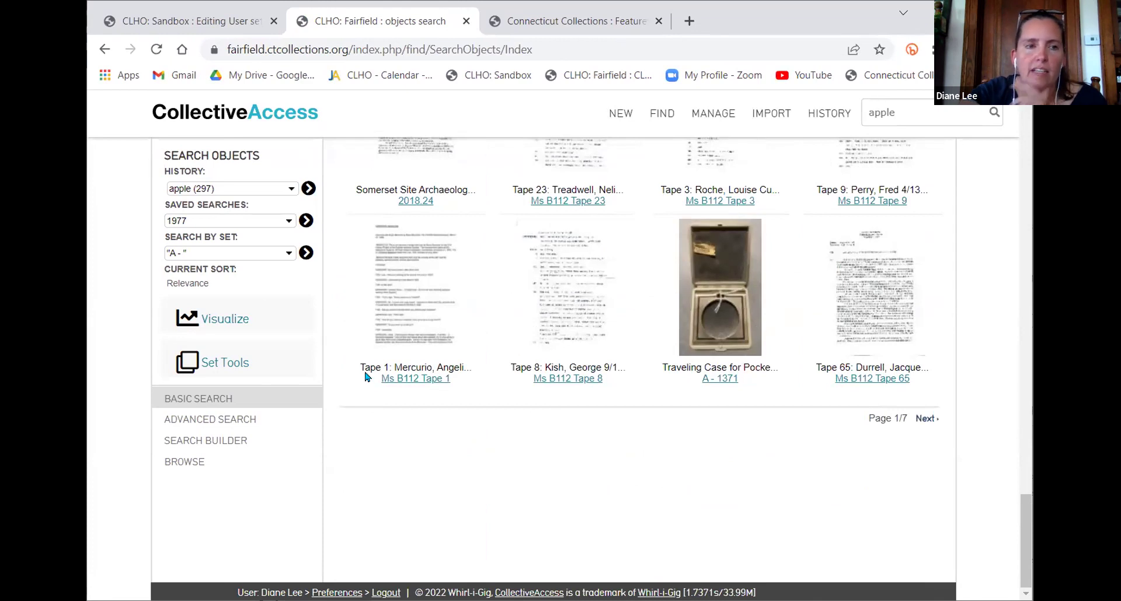
Search by the Alice in Museumland set and refine by type to the 40 Physical Objects
{"action": "left_click", "coordinate": [211, 252]}
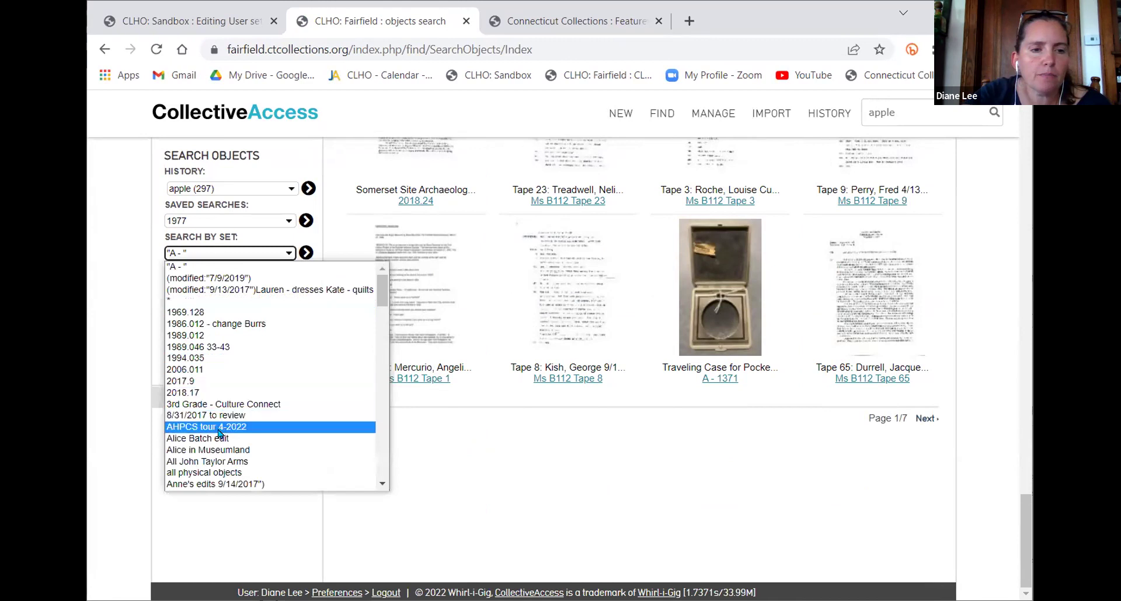
{"action": "left_click", "coordinate": [222, 449]}
{"action": "left_click", "coordinate": [306, 253]}
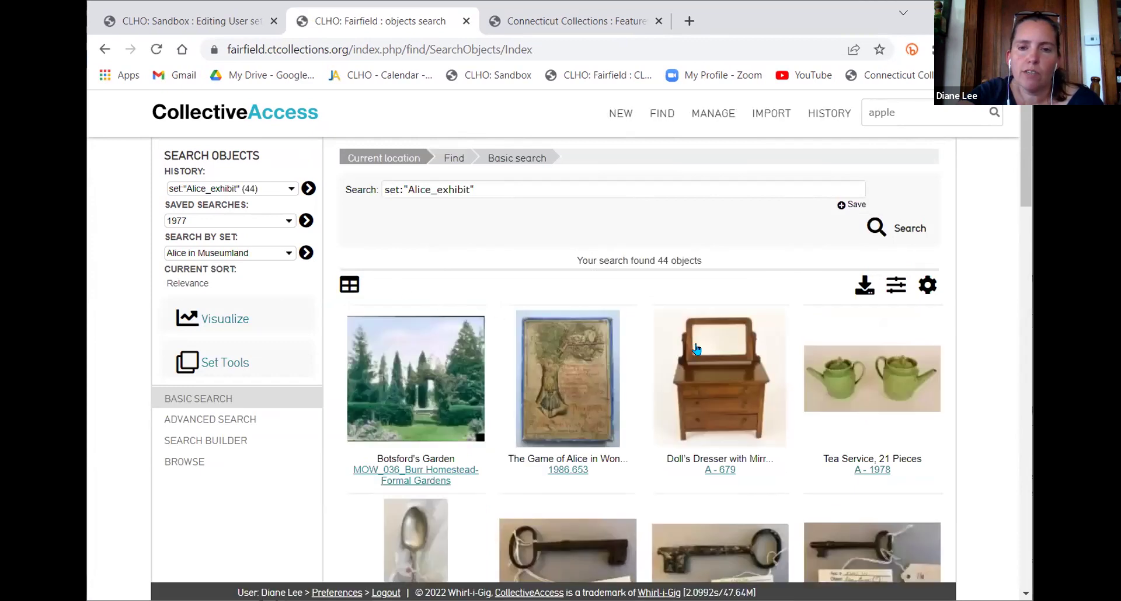
{"action": "scroll", "coordinate": [697, 349], "scroll_direction": "down", "scroll_amount": 1}
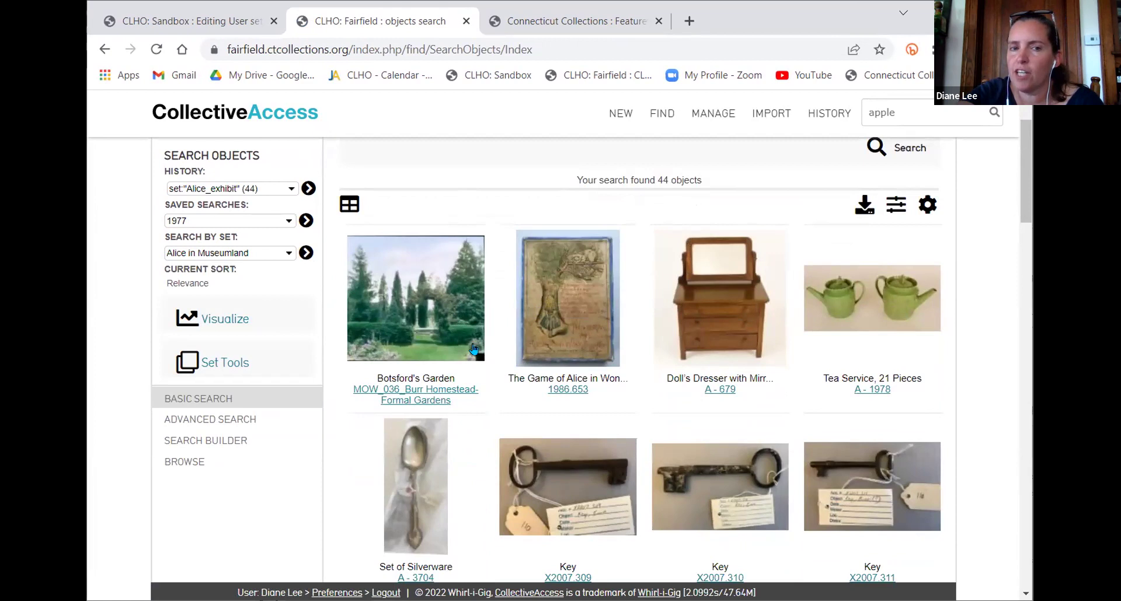
{"action": "left_click", "coordinate": [895, 208]}
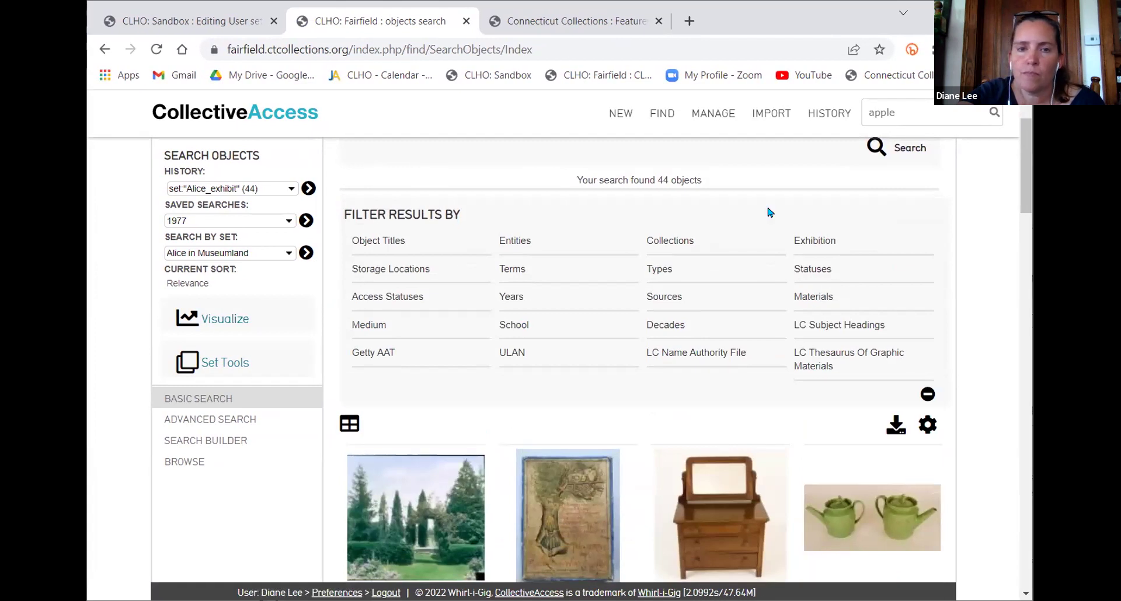
{"action": "left_click", "coordinate": [659, 270]}
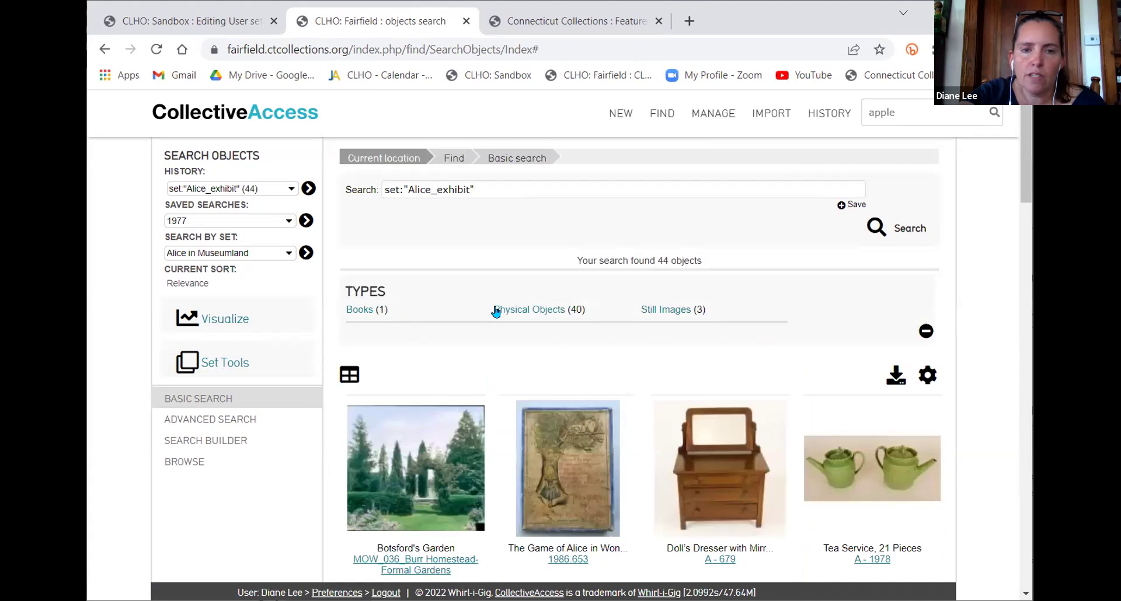
{"action": "left_click", "coordinate": [523, 310]}
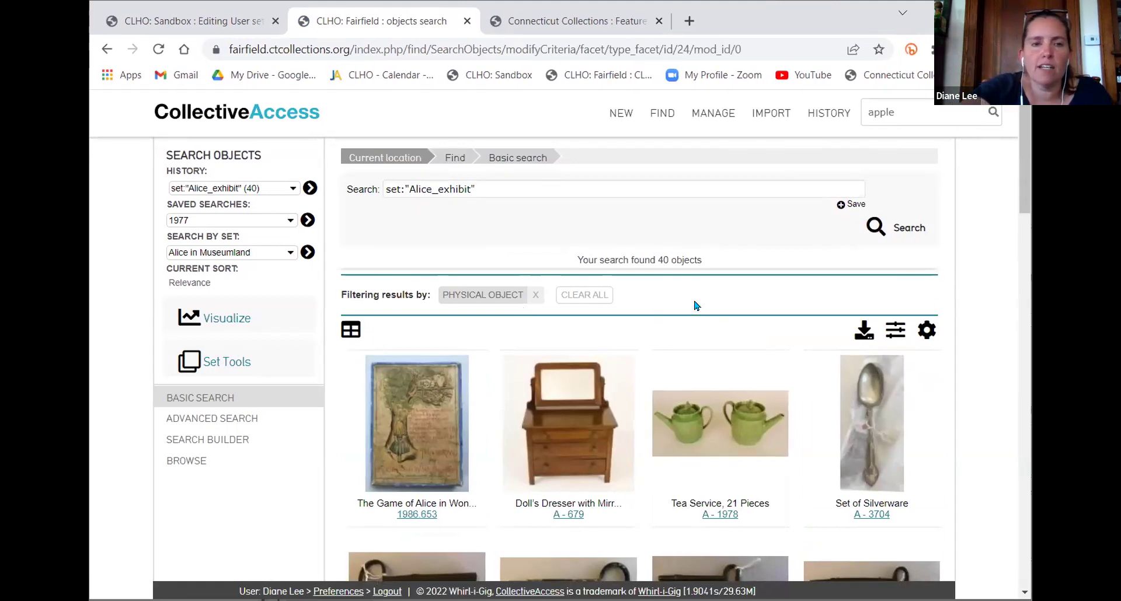
Replace the Physical Object filter with the Family Connections exhibition, then return to the sandbox tab
{"action": "left_click", "coordinate": [570, 299]}
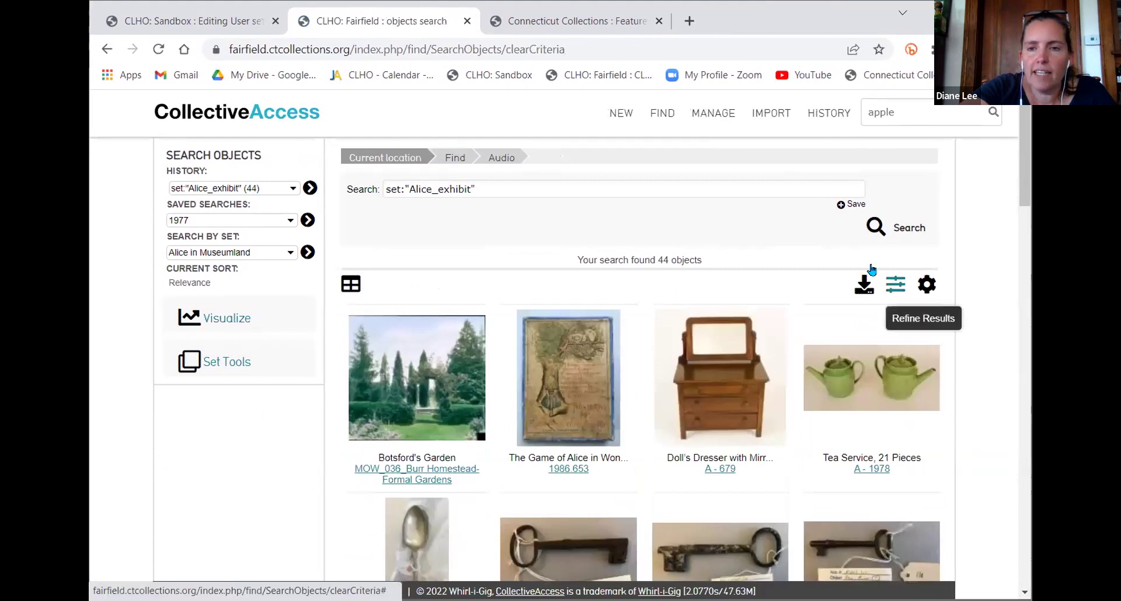
{"action": "left_click", "coordinate": [896, 284]}
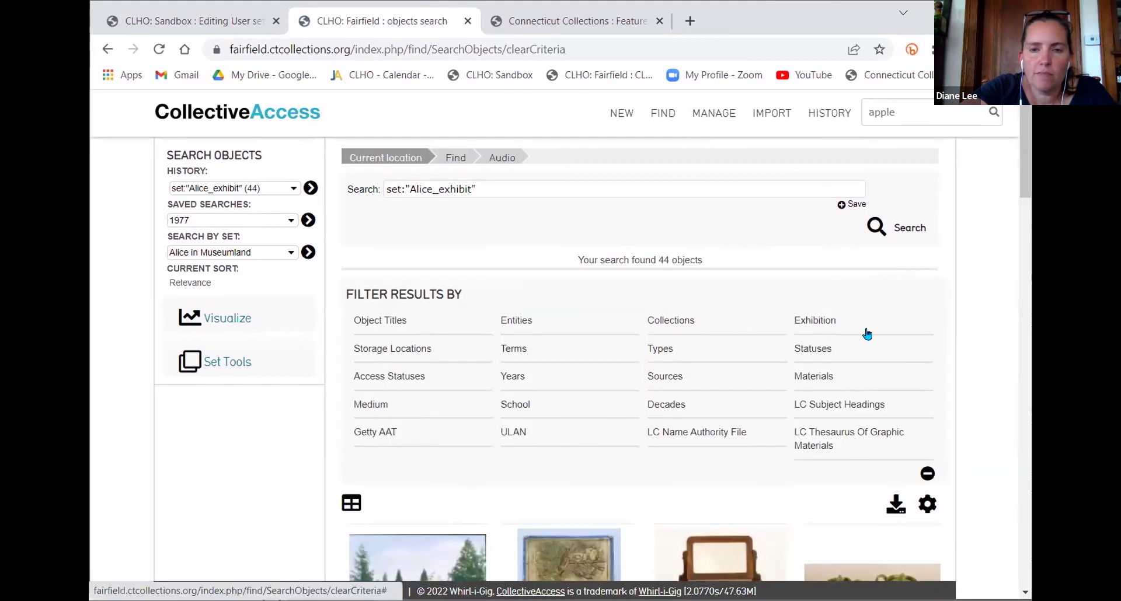
{"action": "left_click", "coordinate": [827, 323]}
{"action": "scroll", "coordinate": [641, 370], "scroll_direction": "down", "scroll_amount": 3}
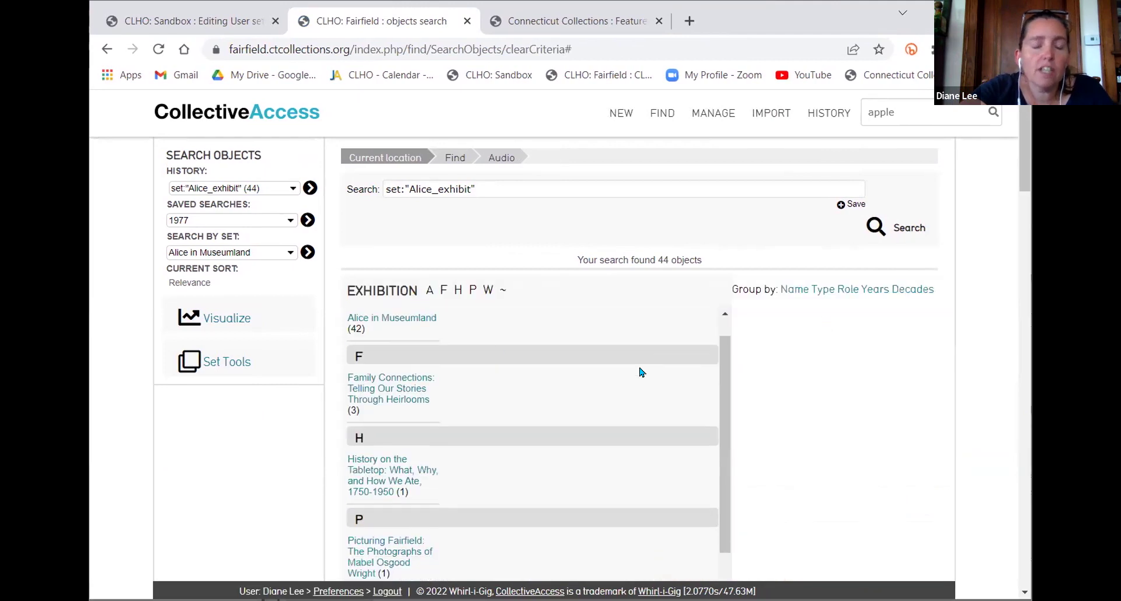
{"action": "scroll", "coordinate": [861, 391], "scroll_direction": "down", "scroll_amount": 3}
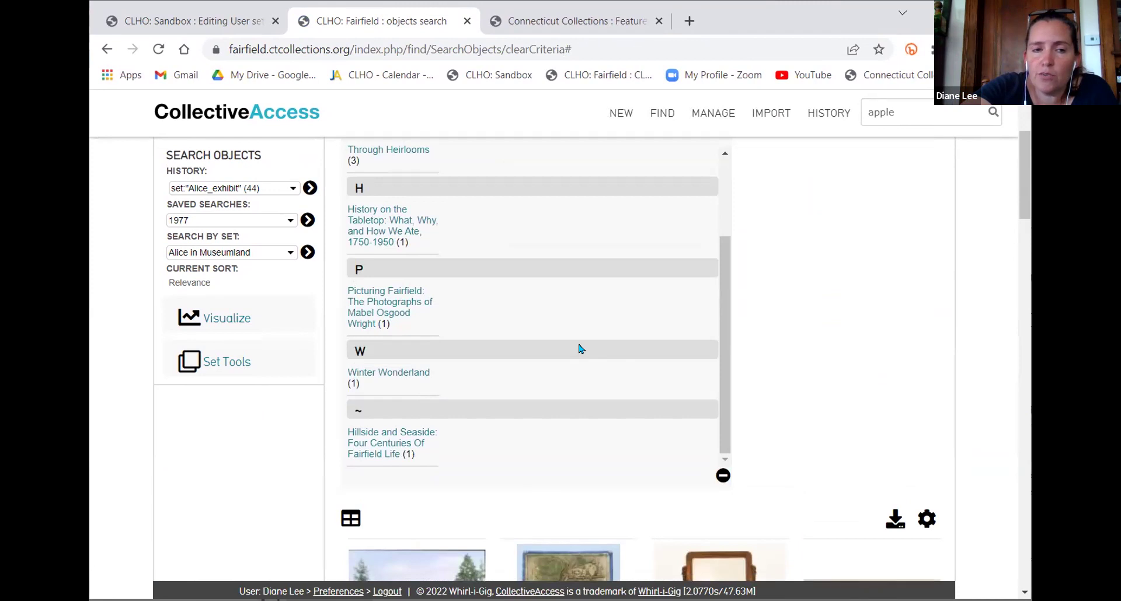
{"action": "scroll", "coordinate": [581, 349], "scroll_direction": "up", "scroll_amount": 1}
{"action": "scroll", "coordinate": [581, 349], "scroll_direction": "down", "scroll_amount": 1}
{"action": "scroll", "coordinate": [581, 349], "scroll_direction": "up", "scroll_amount": 1}
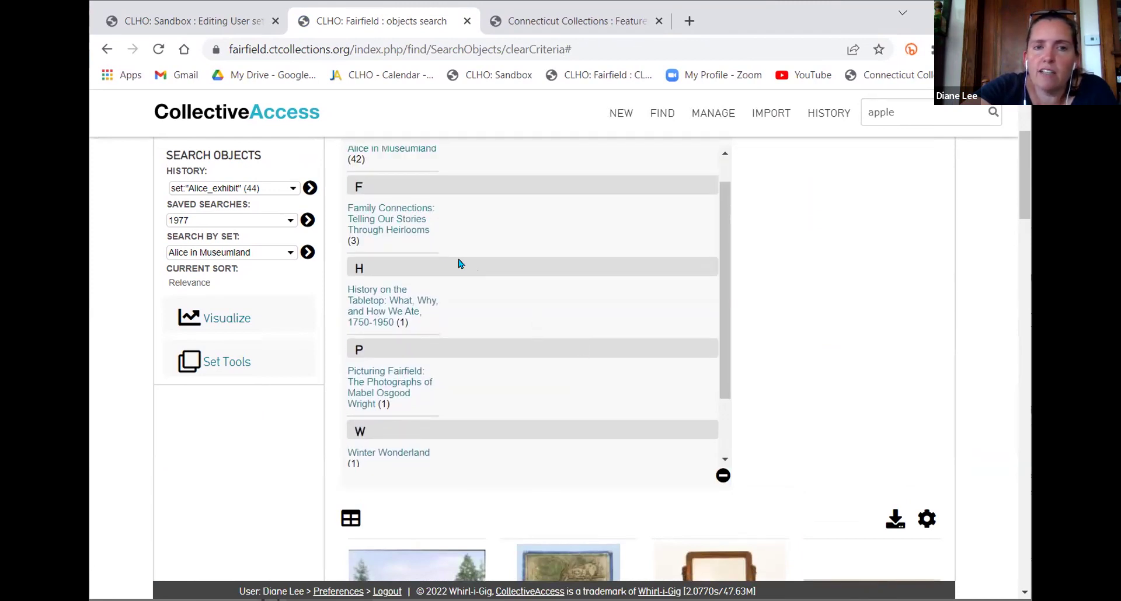
{"action": "left_click", "coordinate": [382, 219]}
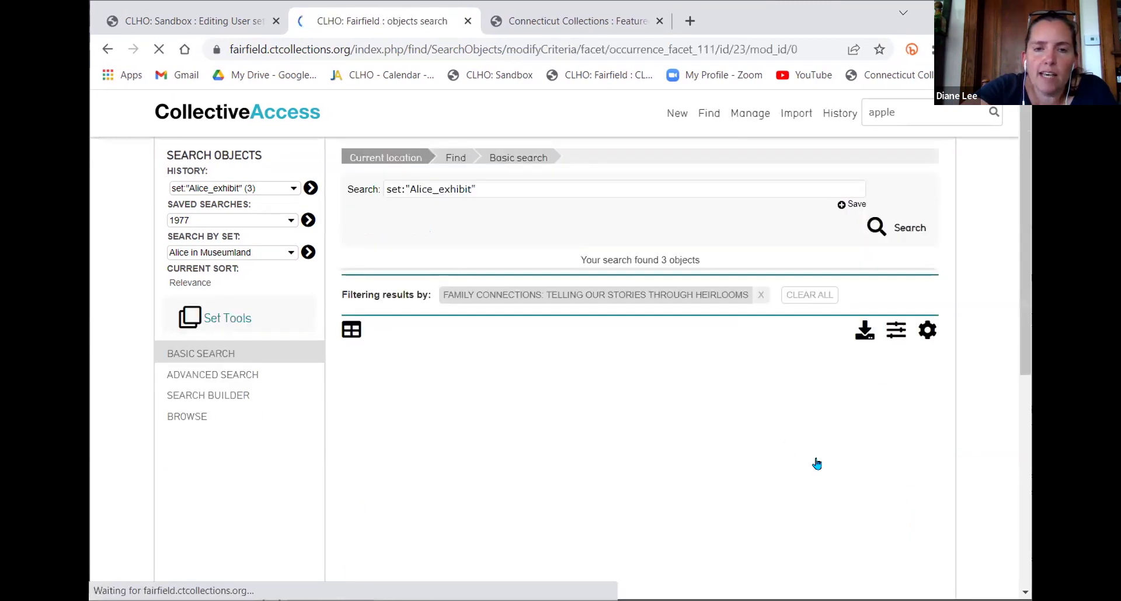
{"action": "scroll", "coordinate": [919, 453], "scroll_direction": "down", "scroll_amount": 2}
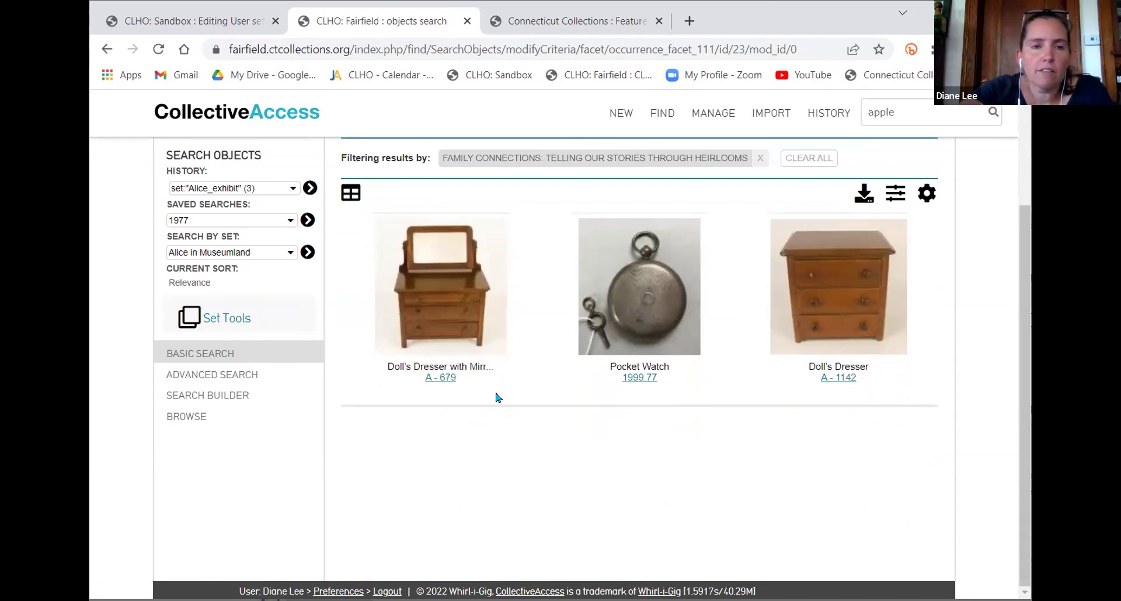
{"action": "scroll", "coordinate": [495, 397], "scroll_direction": "up", "scroll_amount": 2}
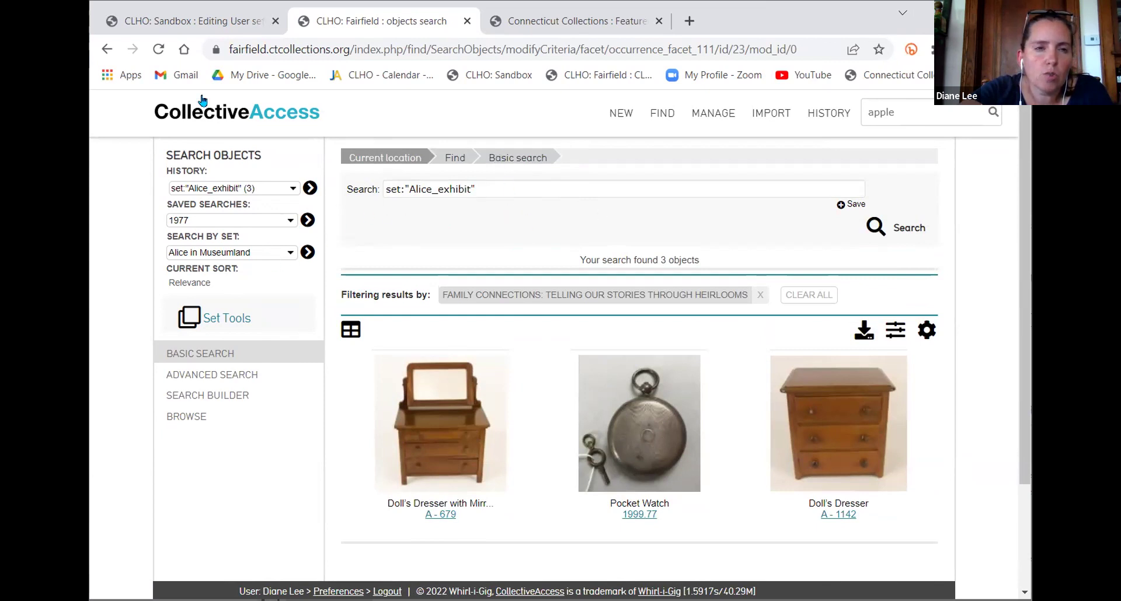
{"action": "left_click", "coordinate": [190, 21]}
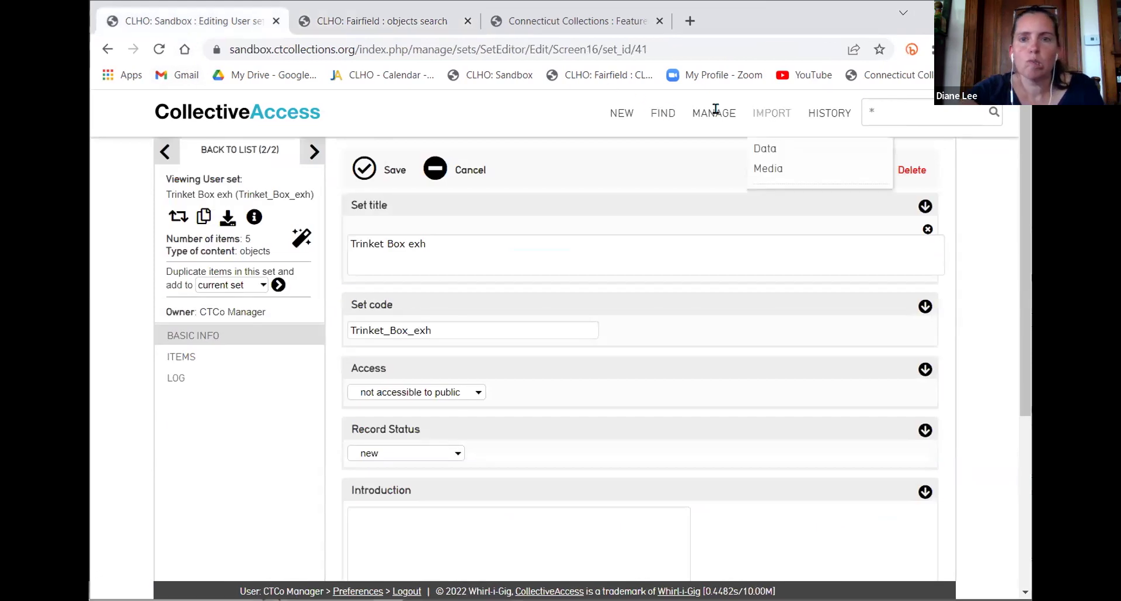
Quick-search 'cat', then 'jennings', and open the full list of 15 matching objects
{"action": "left_click", "coordinate": [902, 108]}
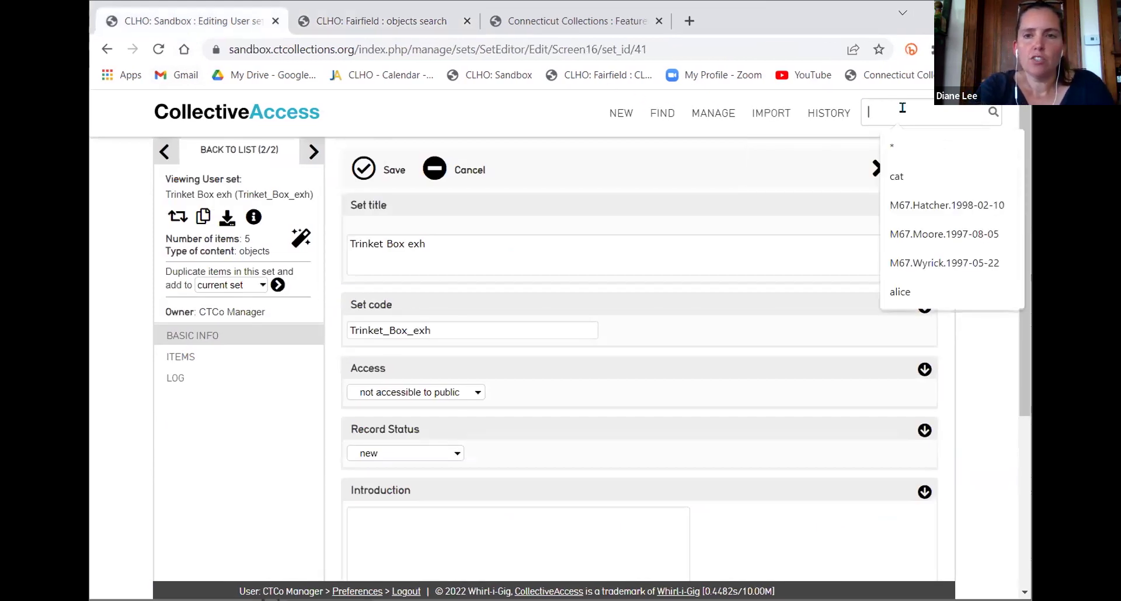
{"action": "type", "text": "cat"}
{"action": "key", "text": "Return"}
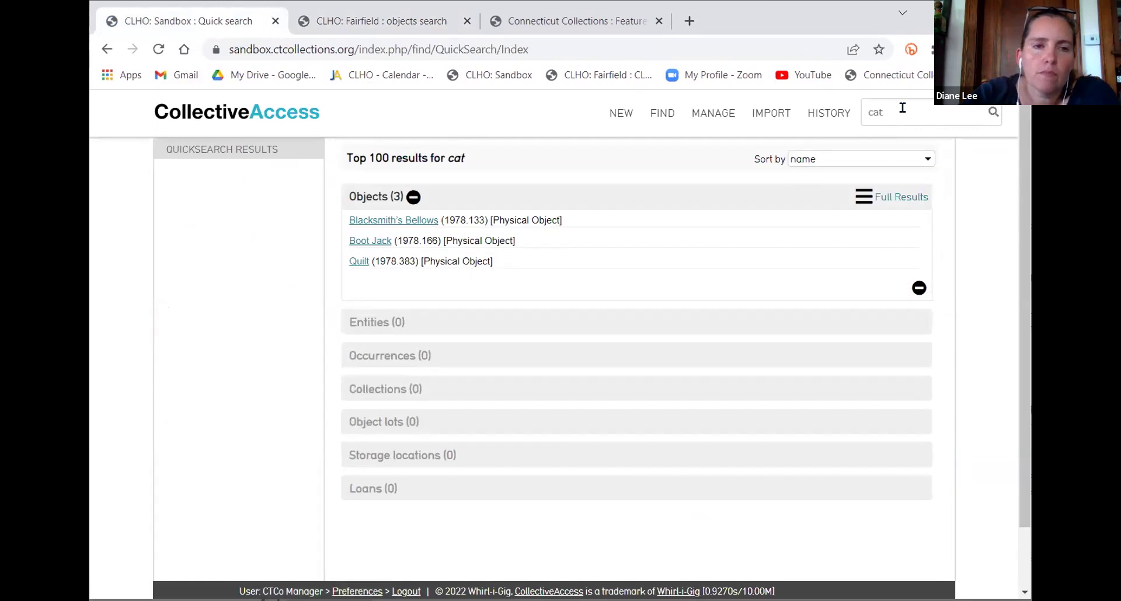
{"action": "left_click", "coordinate": [921, 115]}
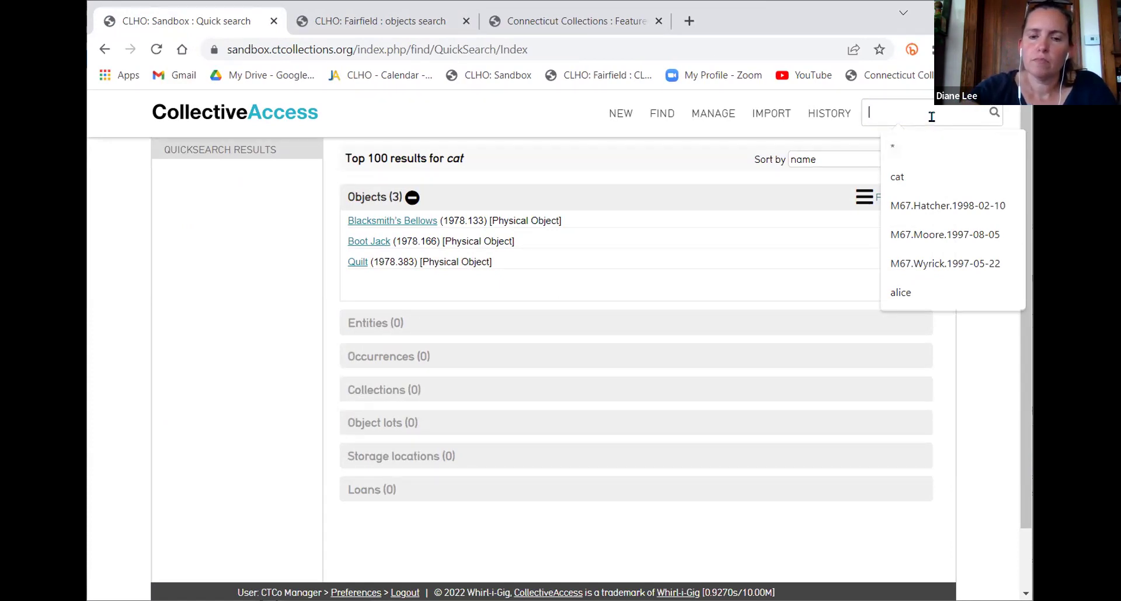
{"action": "type", "text": "jennings"}
{"action": "key", "text": "Return"}
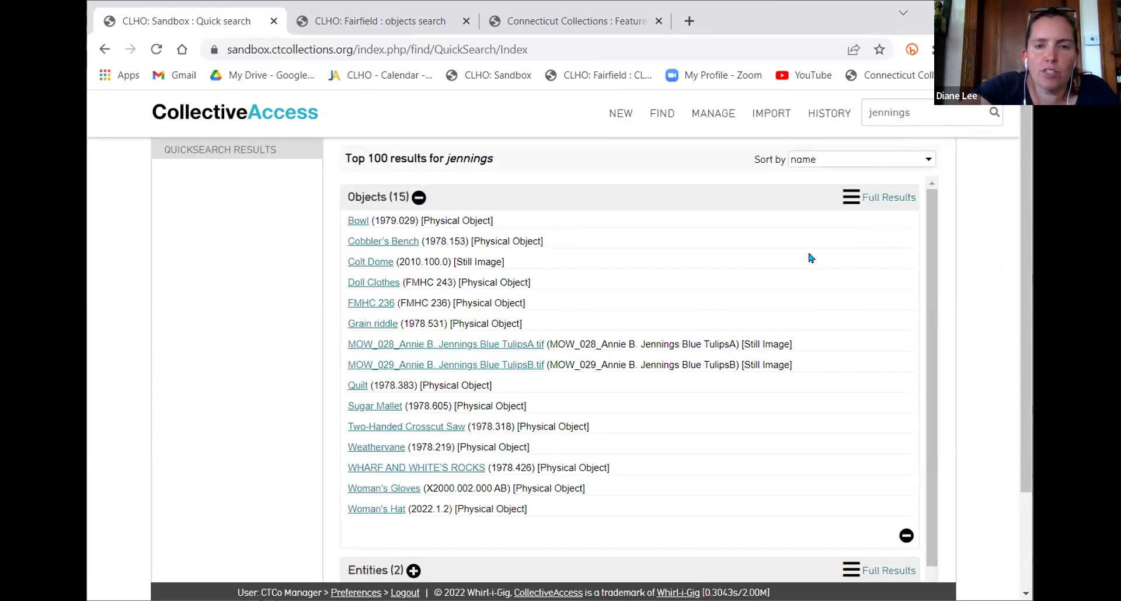
{"action": "left_click", "coordinate": [854, 198]}
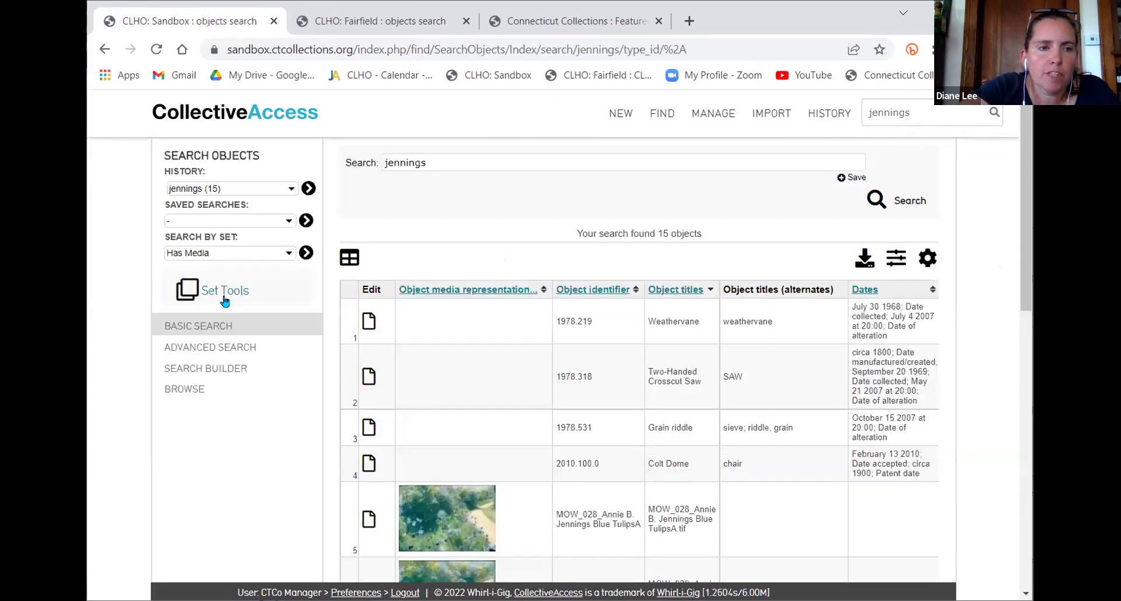
Use Set Tools to create a set named 'jennings' from all 15 results
{"action": "left_click", "coordinate": [222, 287]}
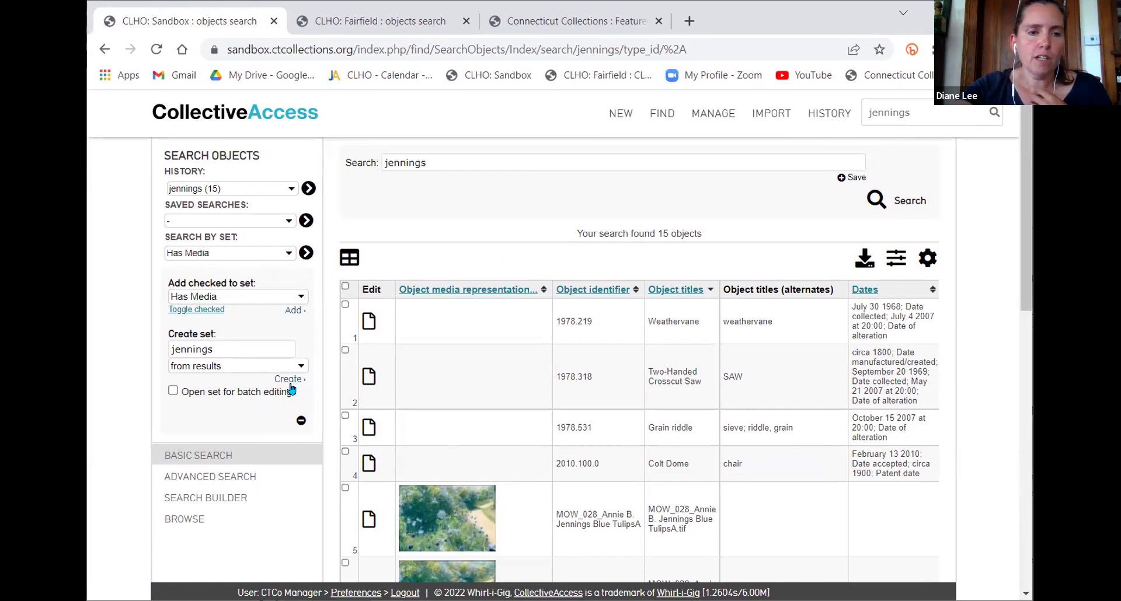
{"action": "left_click", "coordinate": [288, 379]}
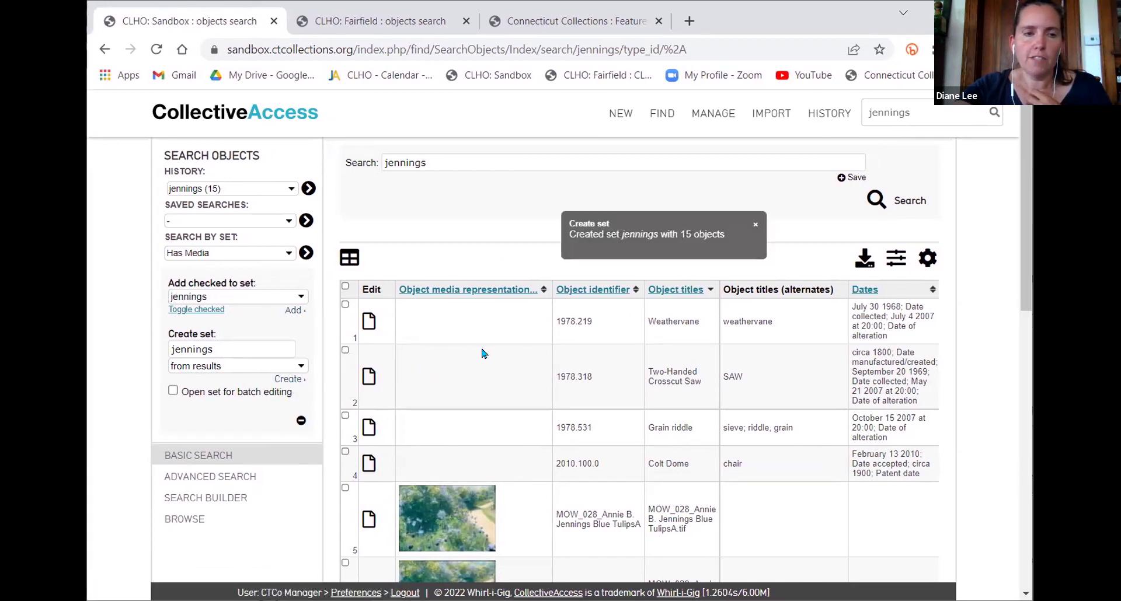
{"action": "scroll", "coordinate": [483, 352], "scroll_direction": "down", "scroll_amount": 4}
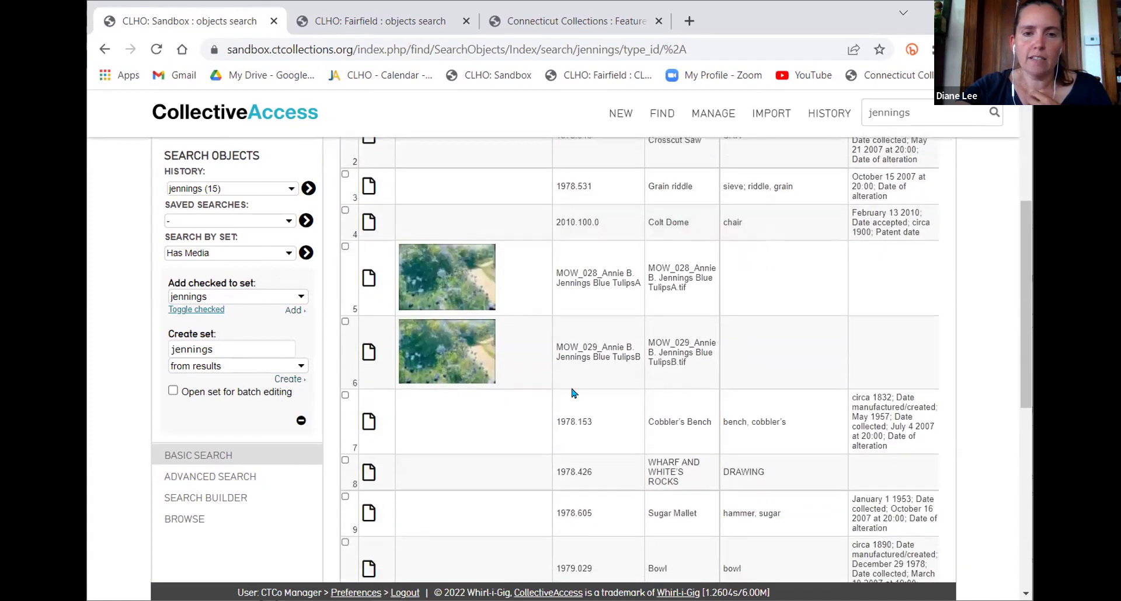
{"action": "scroll", "coordinate": [601, 389], "scroll_direction": "up", "scroll_amount": 4}
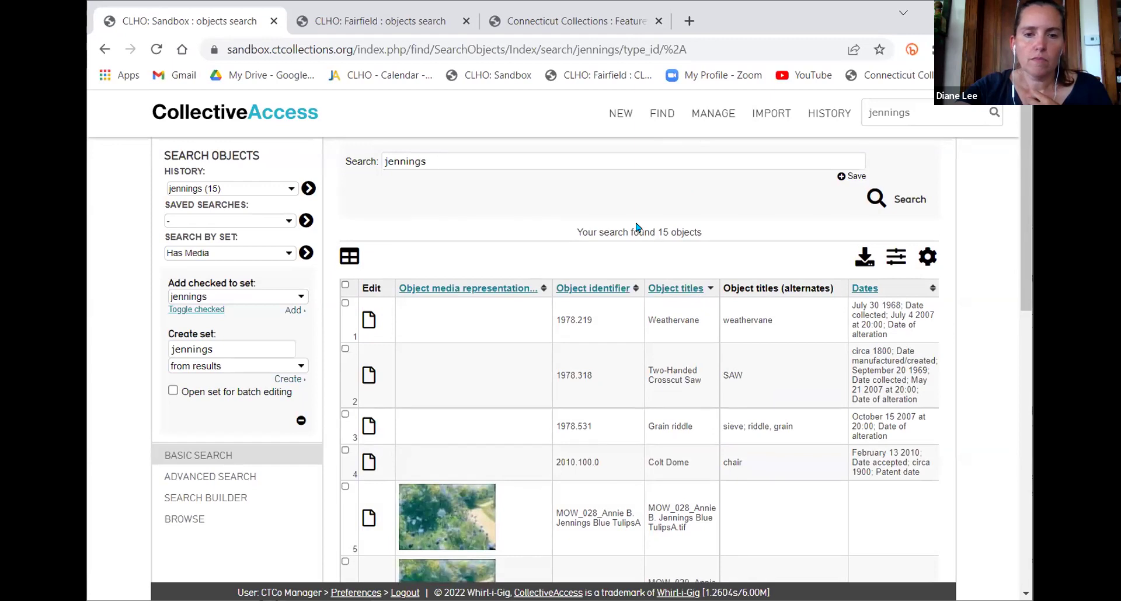
{"action": "scroll", "coordinate": [636, 226], "scroll_direction": "down", "scroll_amount": 4}
{"action": "scroll", "coordinate": [636, 226], "scroll_direction": "up", "scroll_amount": 3}
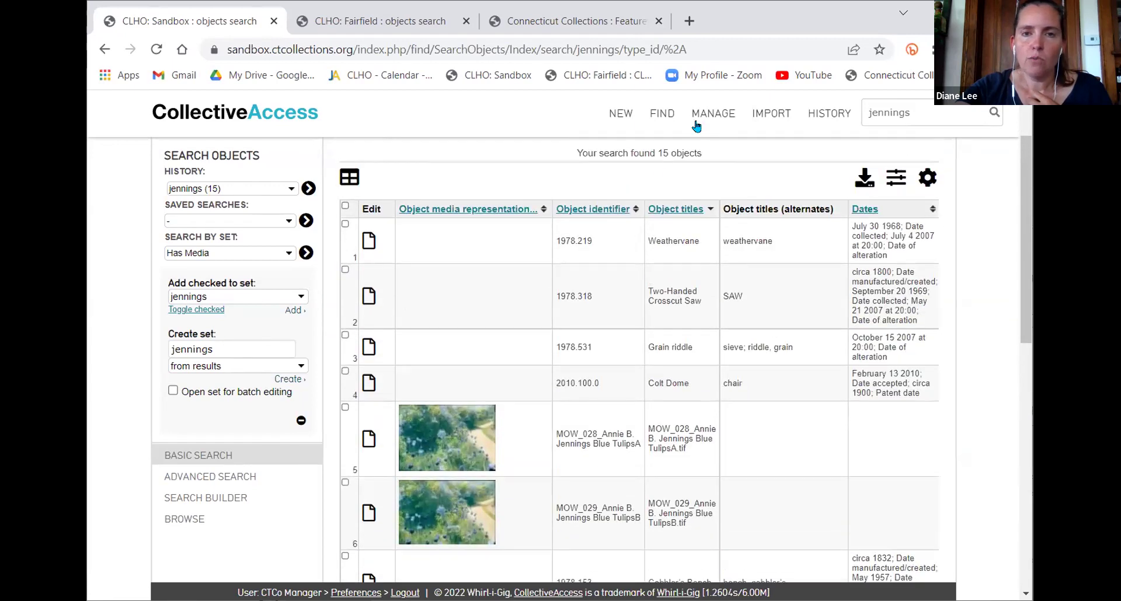
{"action": "mouse_move", "coordinate": [654, 117]}
{"action": "mouse_move", "coordinate": [620, 112]}
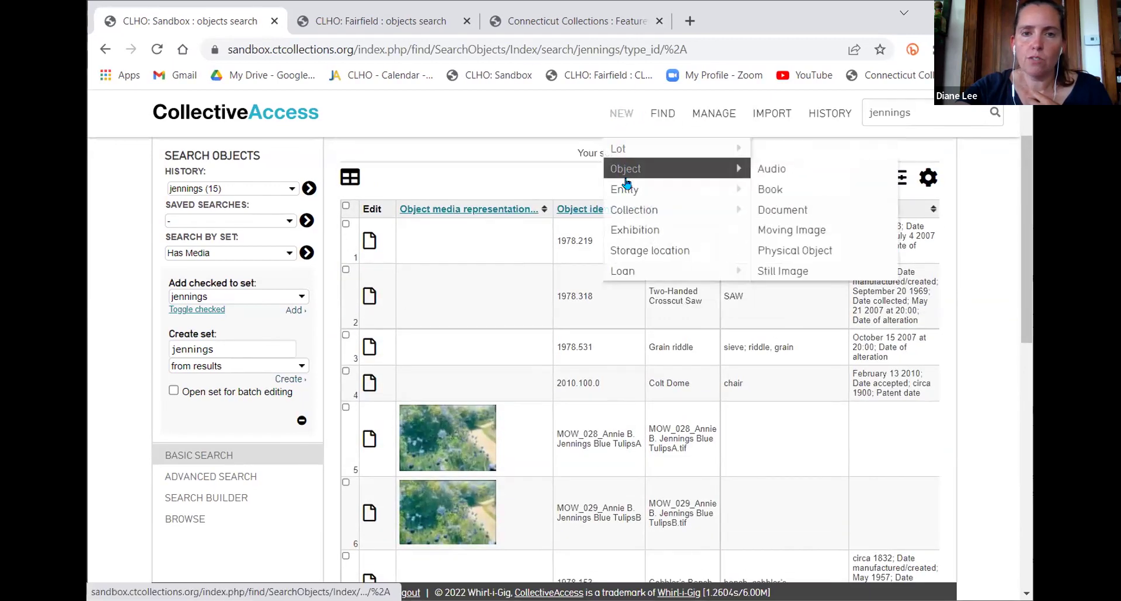
Start a new exhibition record and enter the ID number 2023-Trinket
{"action": "left_click", "coordinate": [628, 230]}
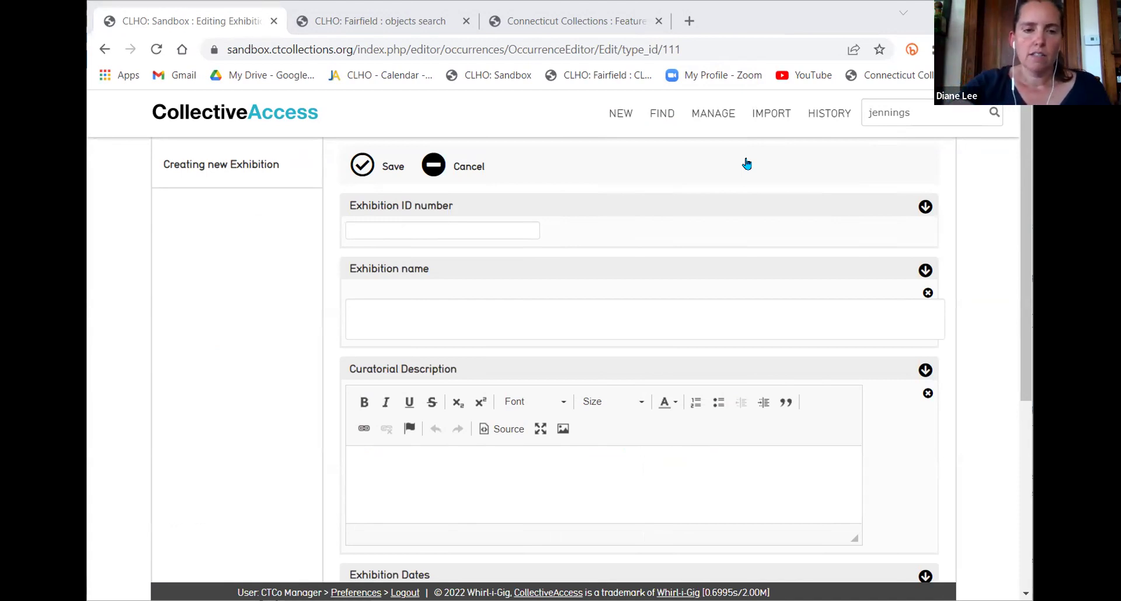
{"action": "left_click", "coordinate": [380, 471]}
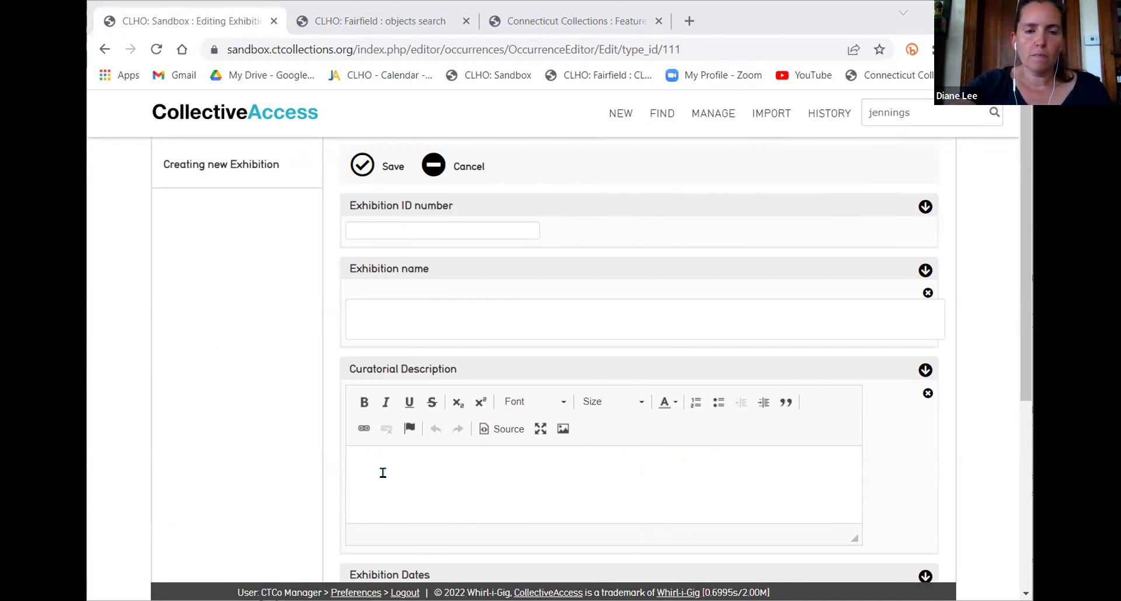
{"action": "left_click", "coordinate": [443, 228]}
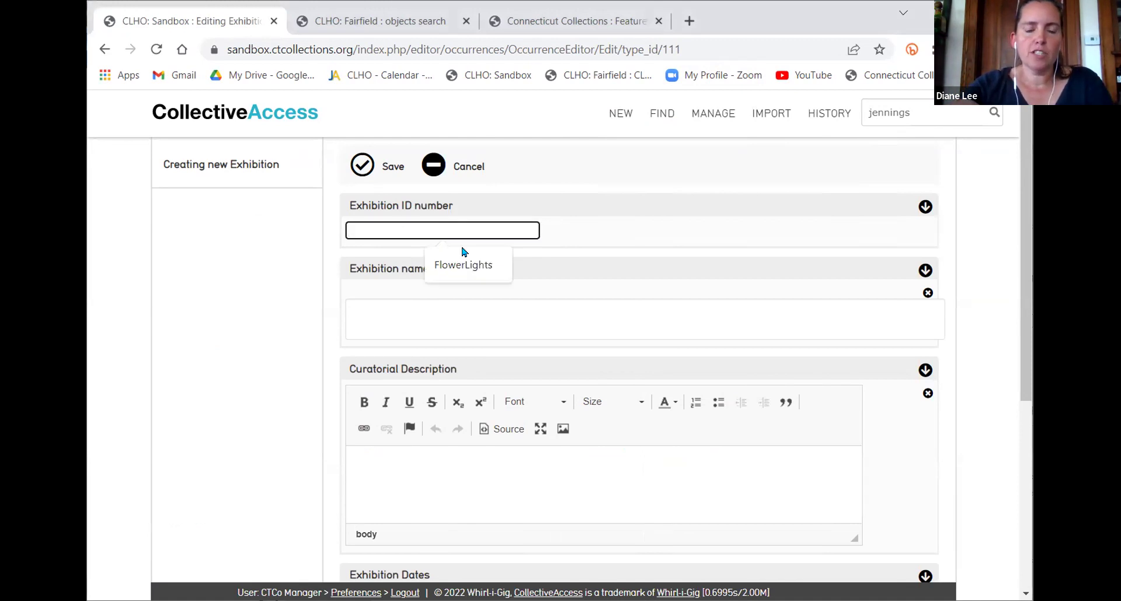
{"action": "type", "text": "202"}
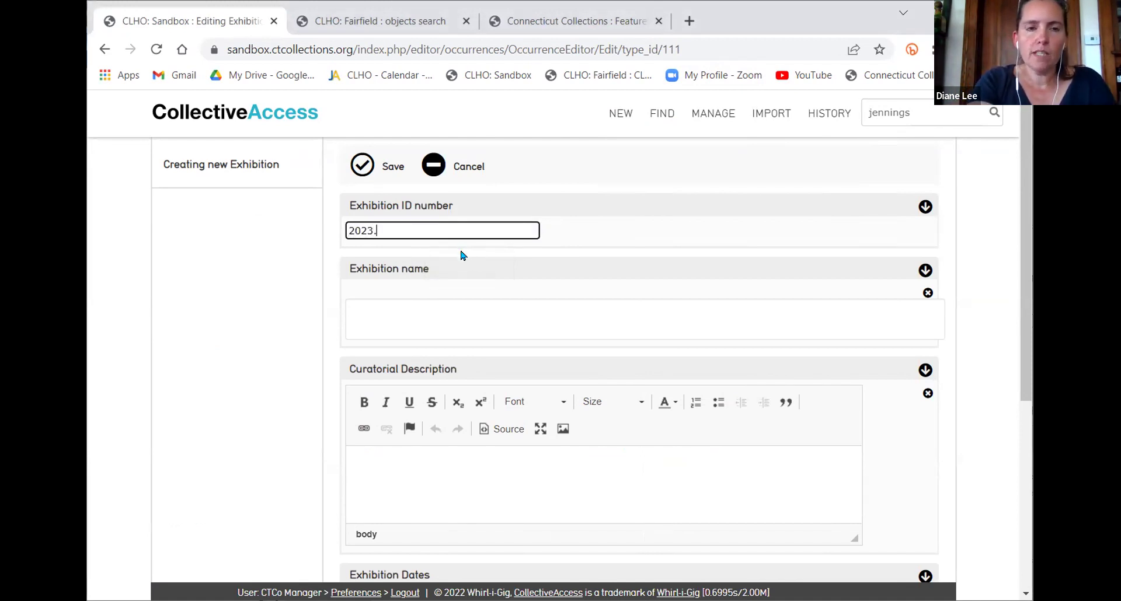
{"action": "type", "text": "3-Trinket"}
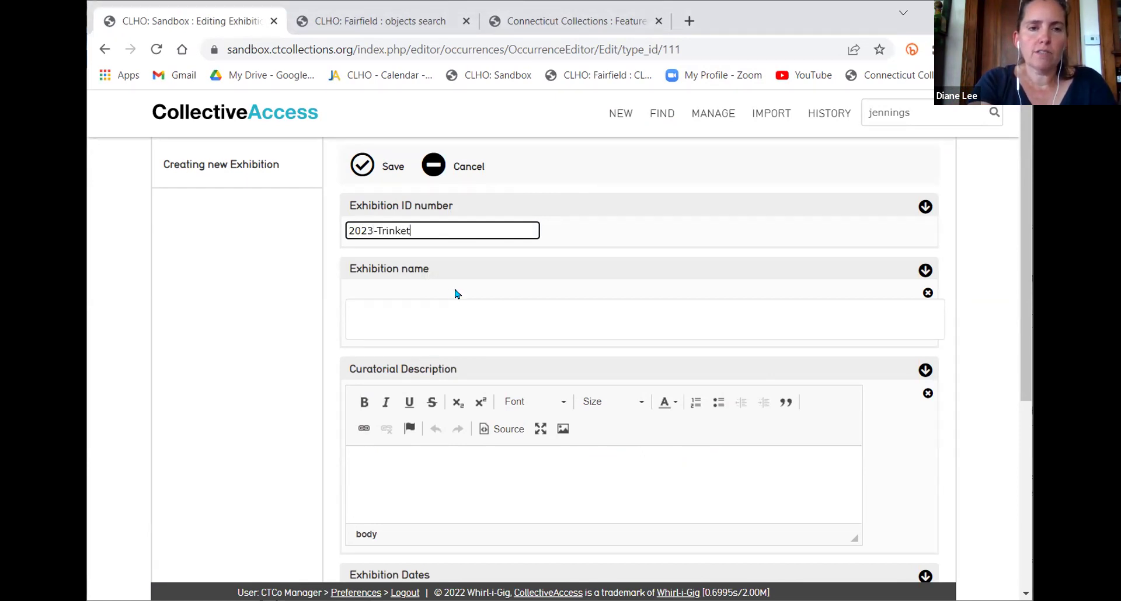
Name the exhibition 'Trinket Boxes Are Great!', correcting typos, and save the record
{"action": "left_click", "coordinate": [457, 312]}
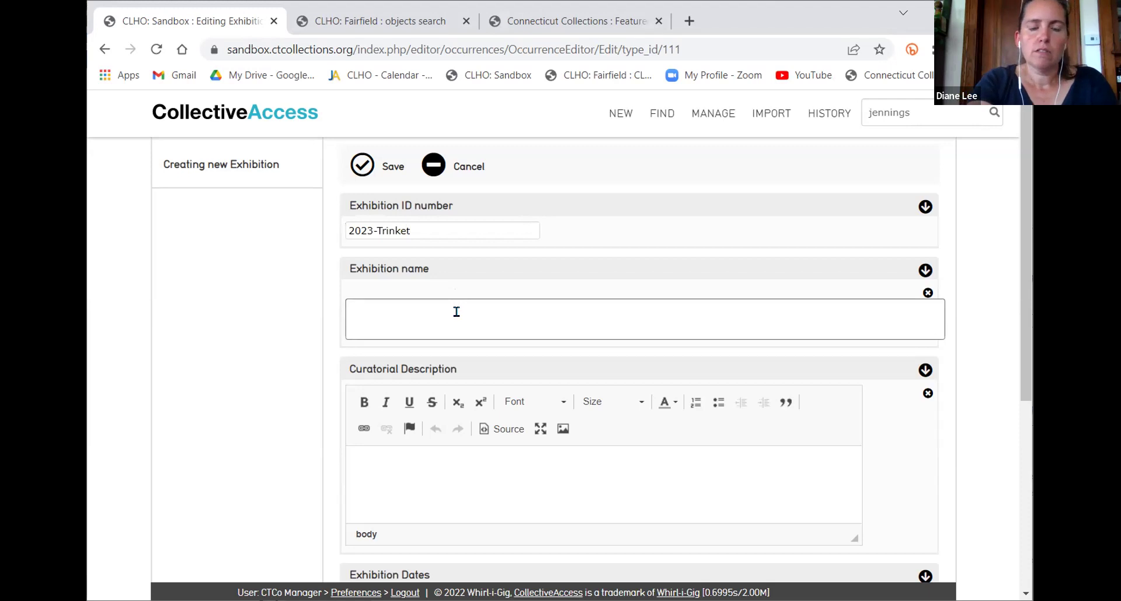
{"action": "type", "text": "Trinket Boxes"}
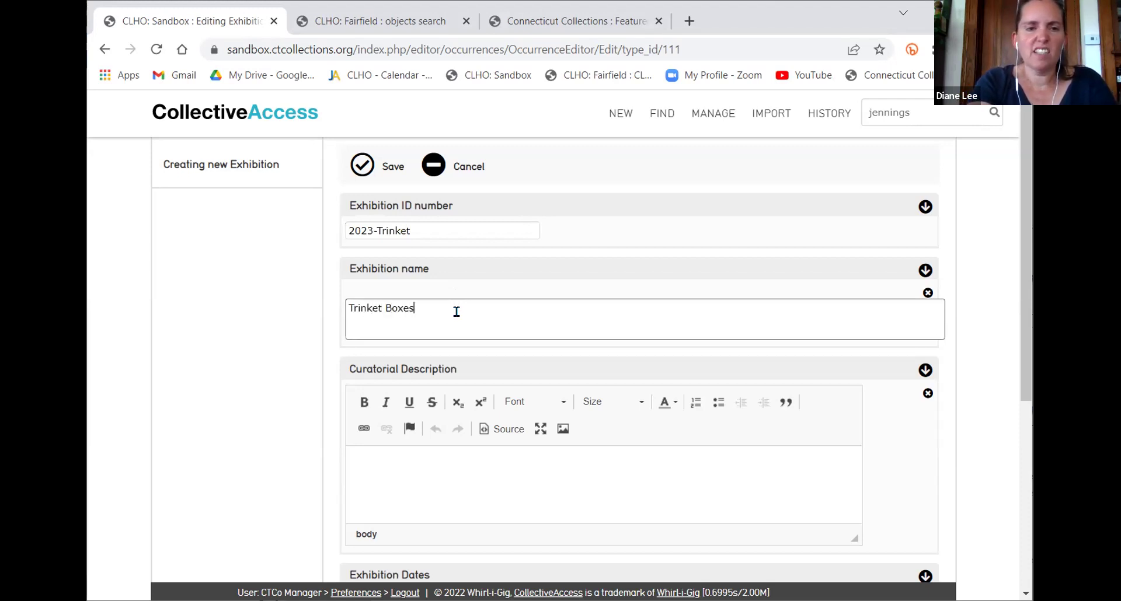
{"action": "type", "text": " ARe"}
{"action": "key", "text": "BackSpace"}
{"action": "key", "text": "BackSpace"}
{"action": "type", "text": "re Gre"}
{"action": "key", "text": "BackSpace"}
{"action": "key", "text": "BackSpace"}
{"action": "key", "text": "BackSpace"}
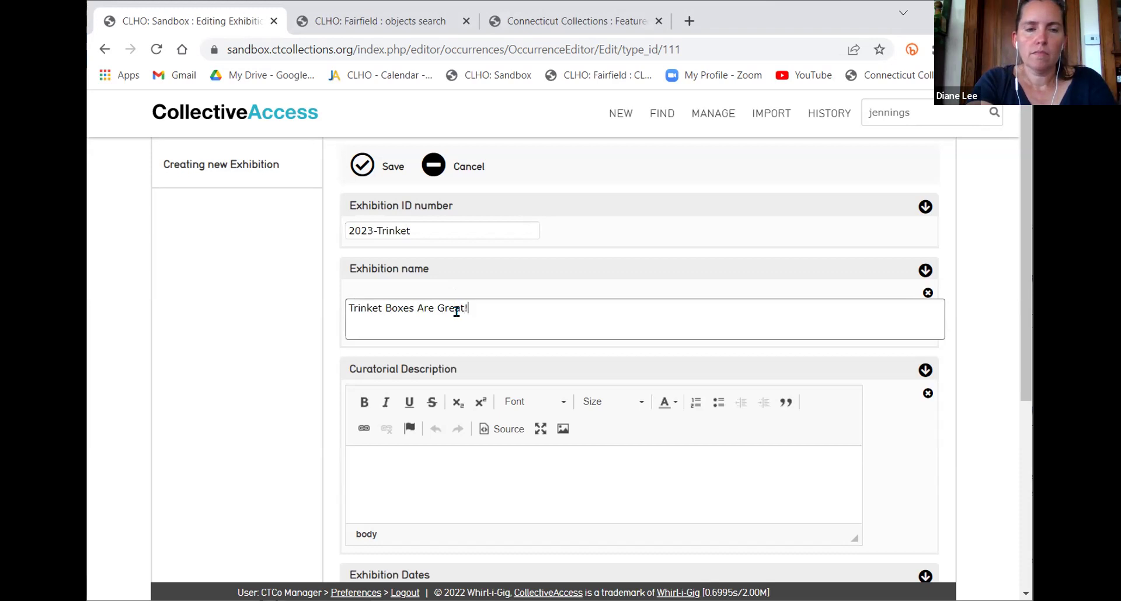
{"action": "scroll", "coordinate": [458, 310], "scroll_direction": "down", "scroll_amount": 5}
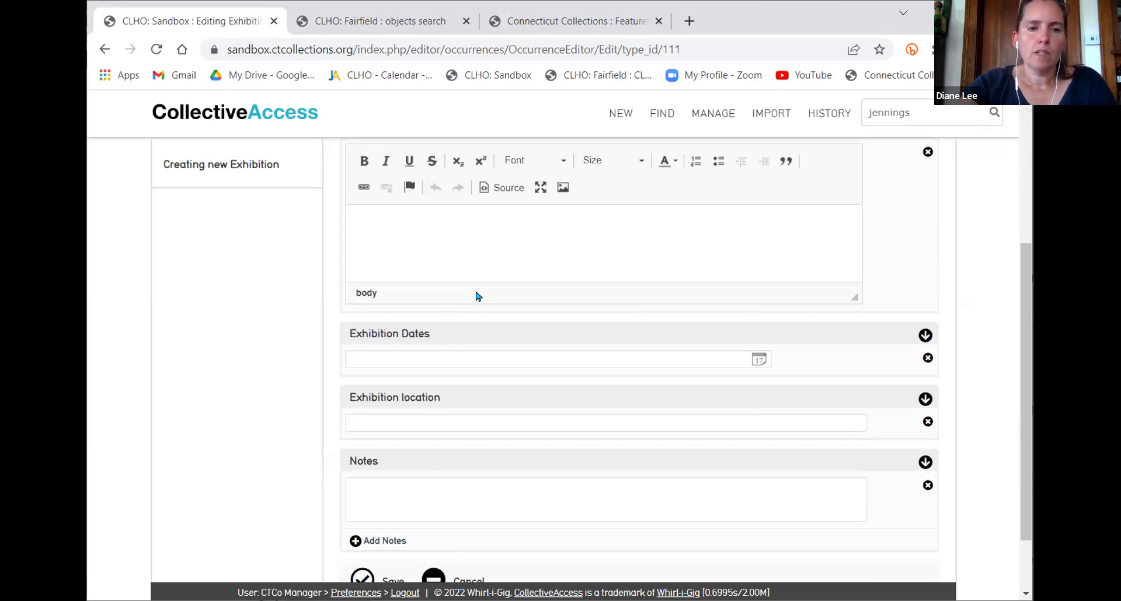
{"action": "scroll", "coordinate": [440, 272], "scroll_direction": "up", "scroll_amount": 5}
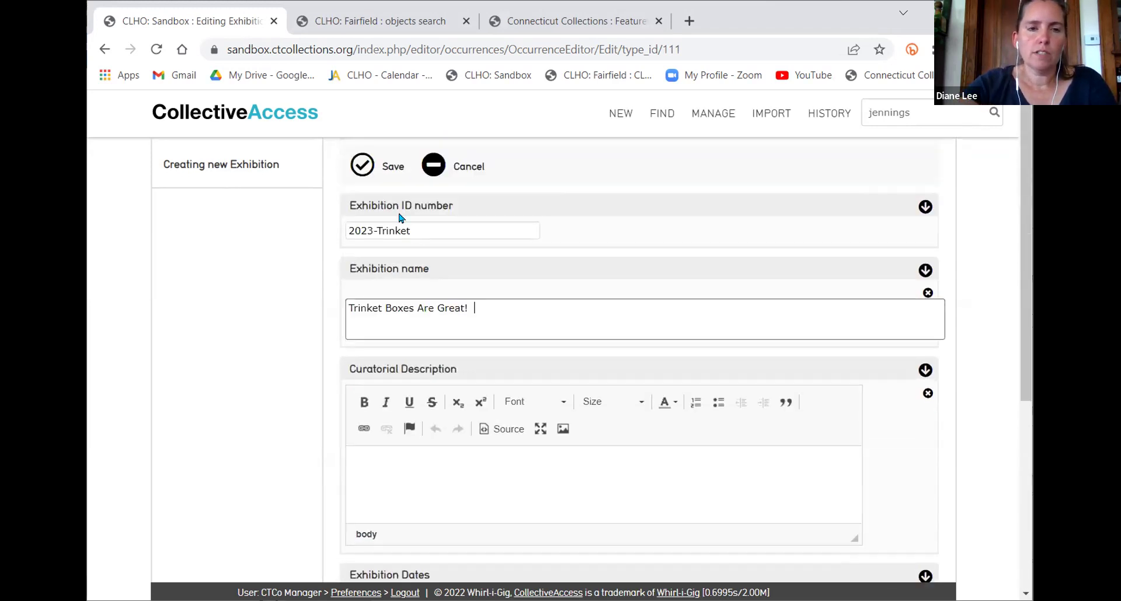
{"action": "left_click", "coordinate": [366, 170]}
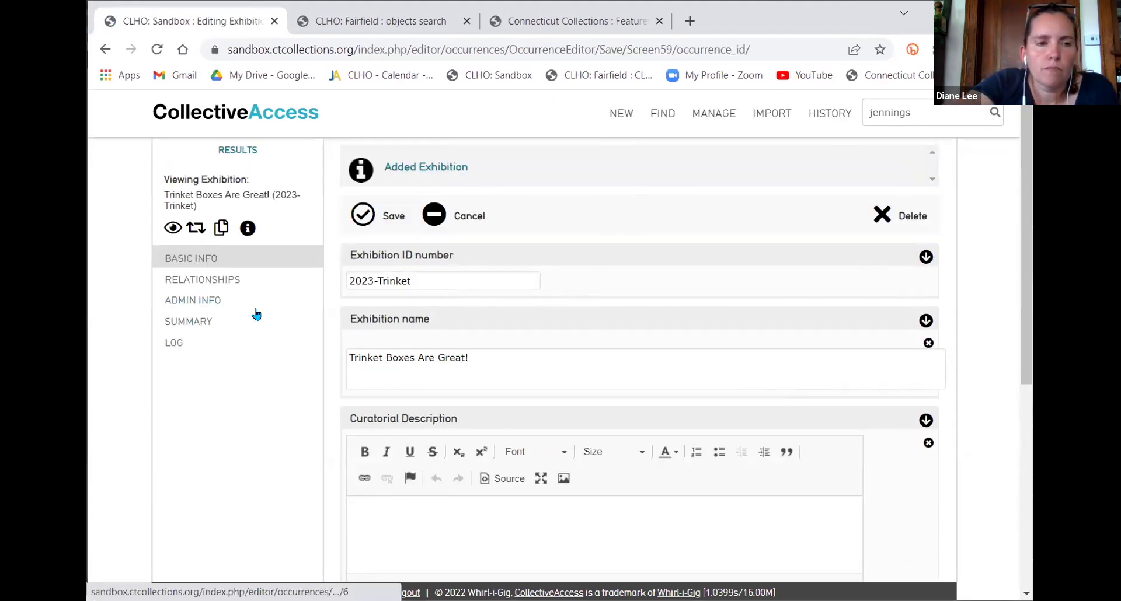
{"action": "left_click", "coordinate": [200, 280]}
{"action": "scroll", "coordinate": [578, 278], "scroll_direction": "down", "scroll_amount": 2}
{"action": "scroll", "coordinate": [578, 278], "scroll_direction": "up", "scroll_amount": 2}
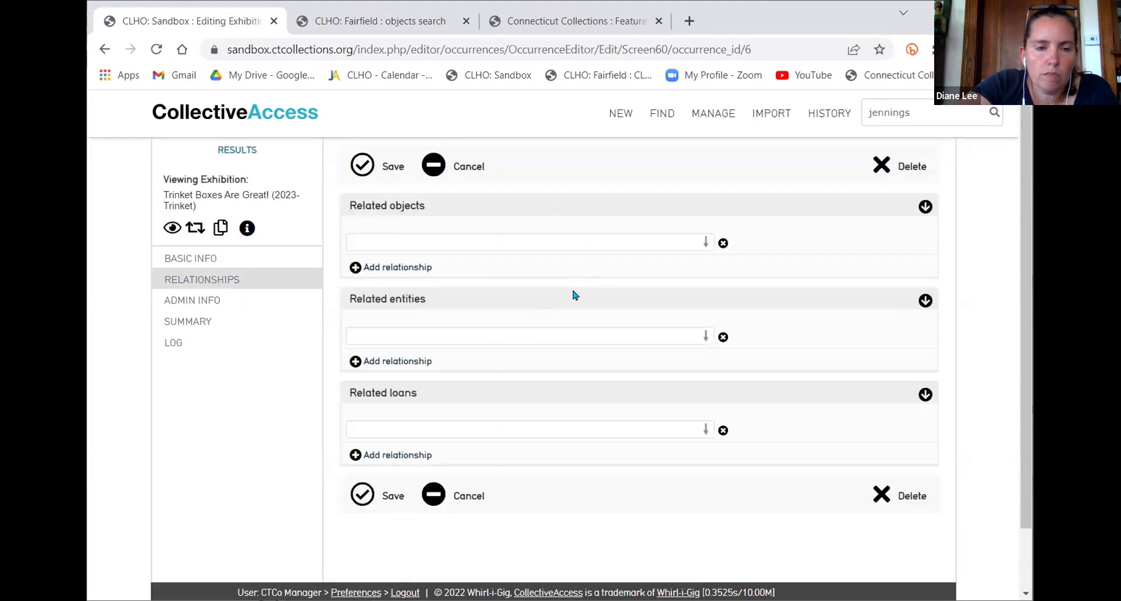
{"action": "left_click", "coordinate": [722, 124]}
{"action": "mouse_move", "coordinate": [729, 251]}
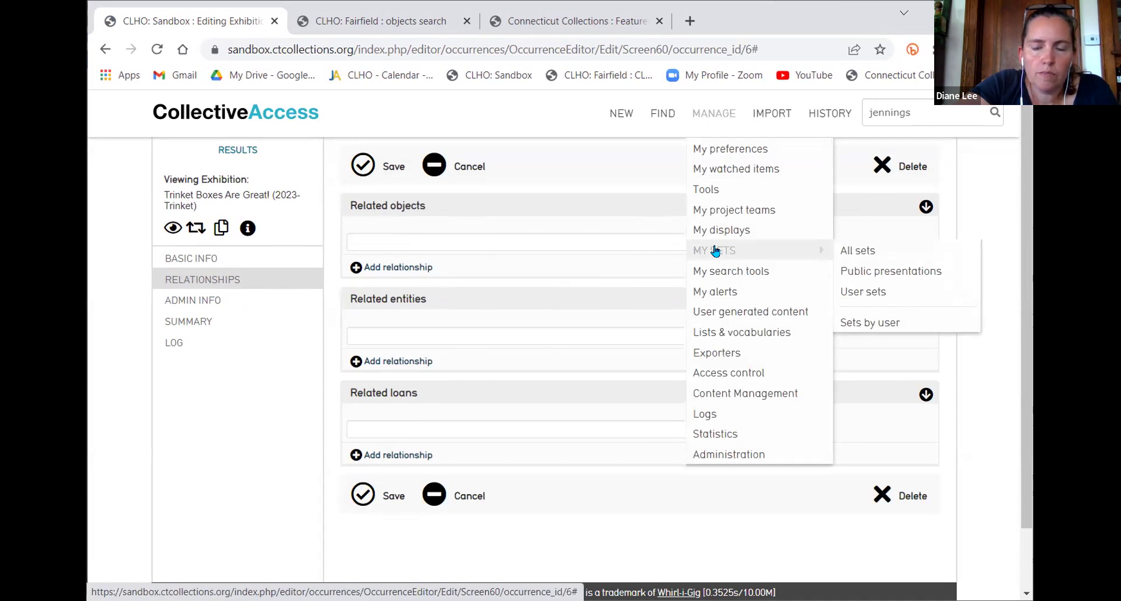
{"action": "left_click", "coordinate": [859, 251]}
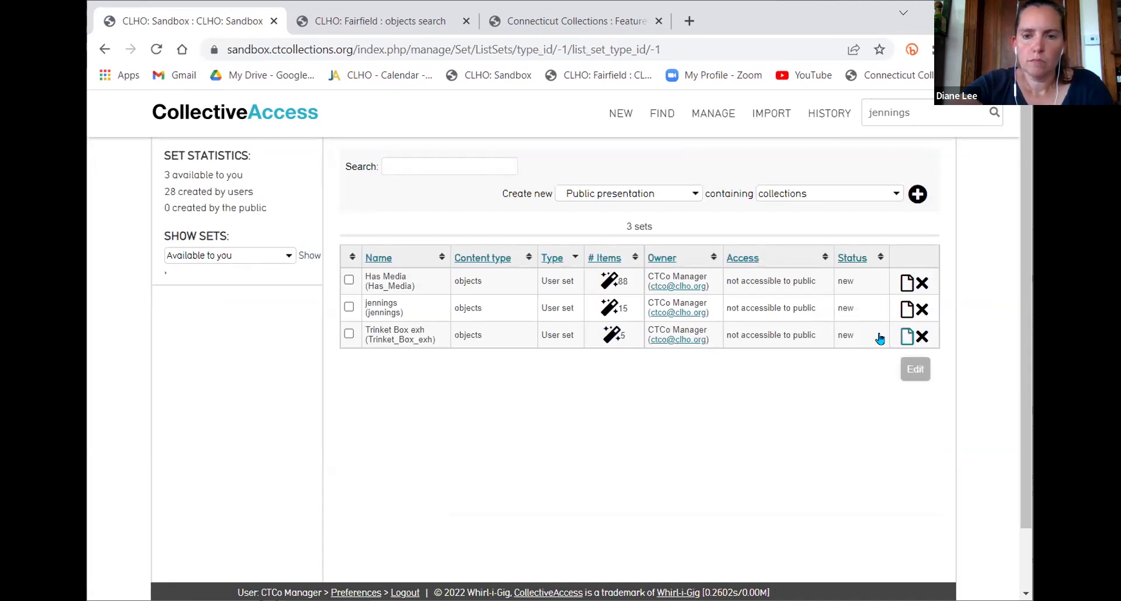
{"action": "left_click", "coordinate": [908, 337]}
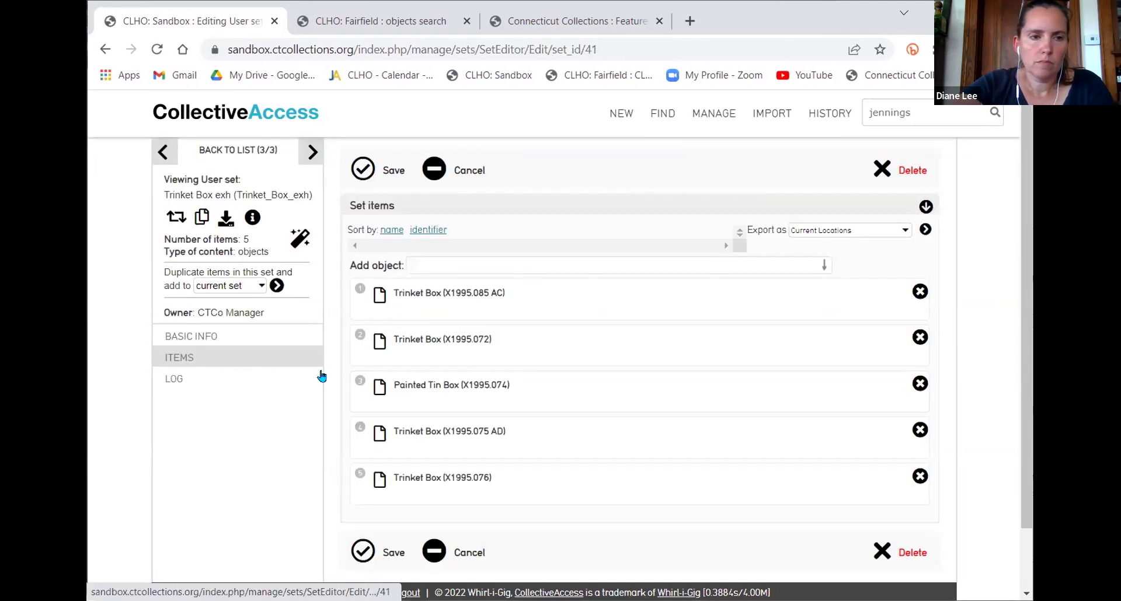
{"action": "left_click", "coordinate": [215, 338]}
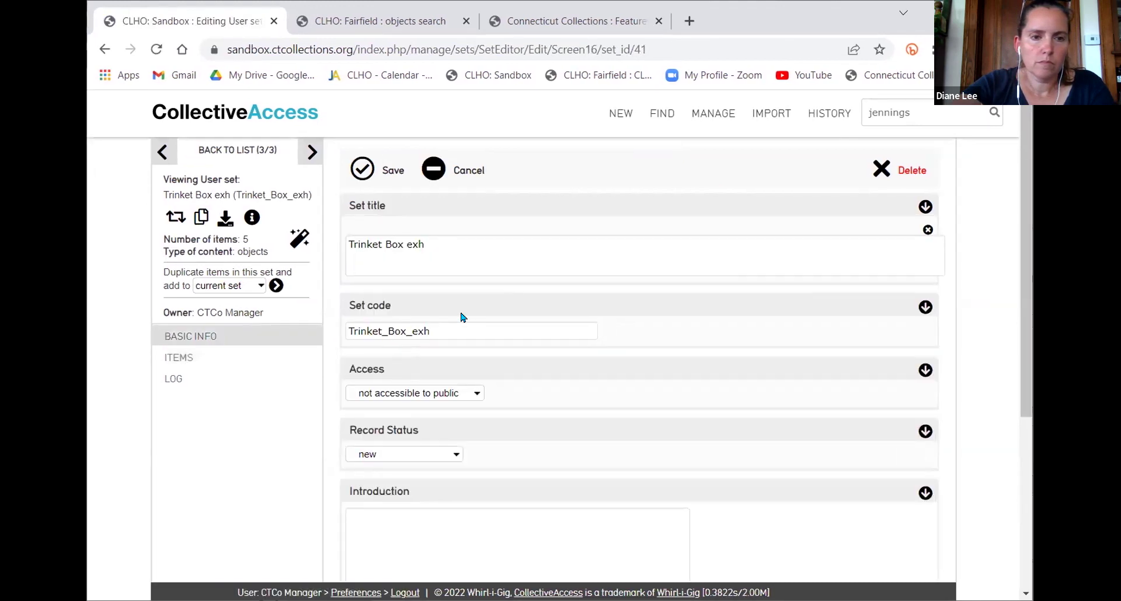
{"action": "scroll", "coordinate": [463, 317], "scroll_direction": "down", "scroll_amount": 5}
{"action": "scroll", "coordinate": [477, 318], "scroll_direction": "up", "scroll_amount": 5}
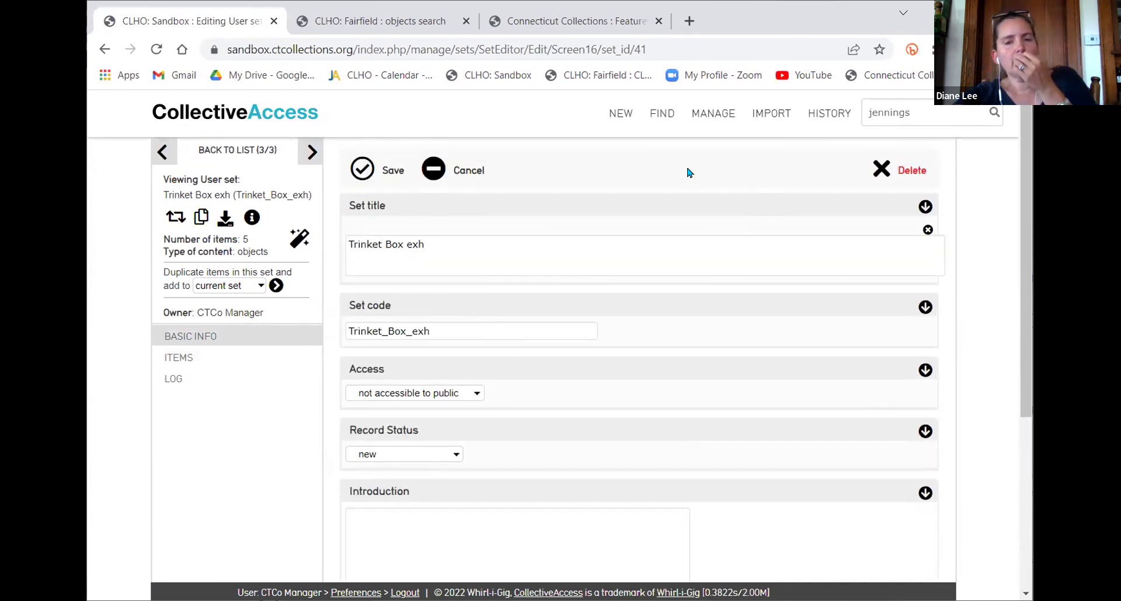
{"action": "mouse_move", "coordinate": [664, 118]}
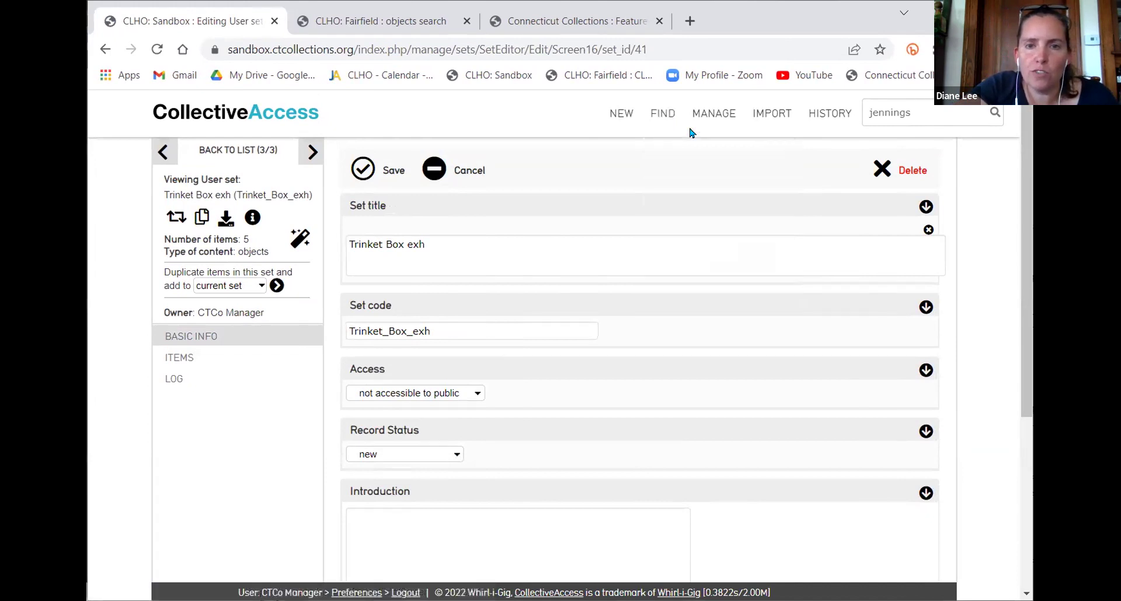
{"action": "mouse_move", "coordinate": [665, 228]}
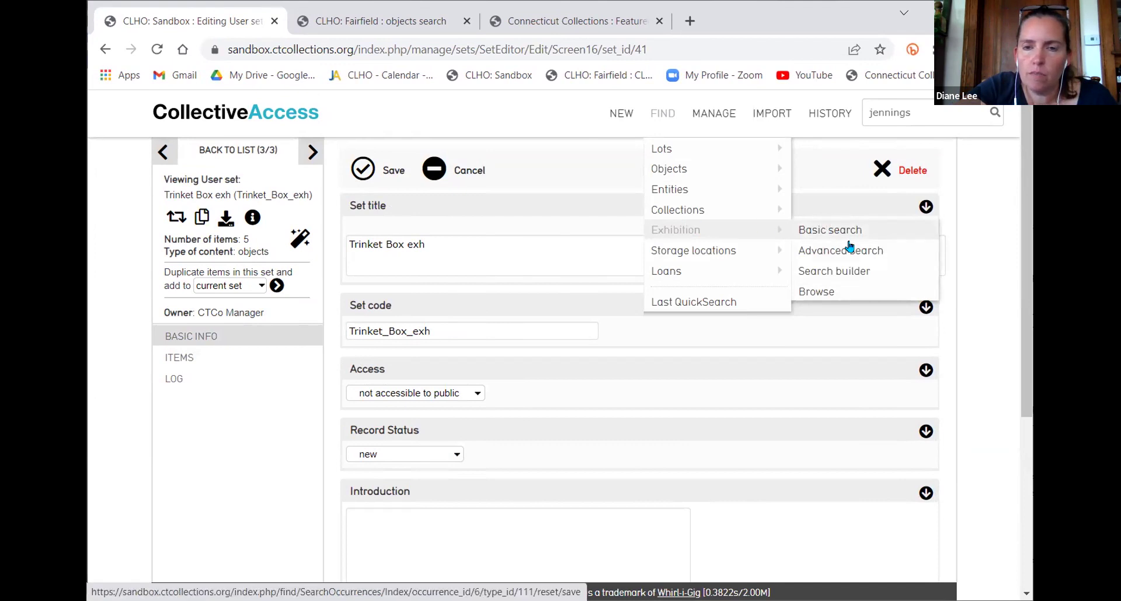
{"action": "mouse_move", "coordinate": [846, 109]}
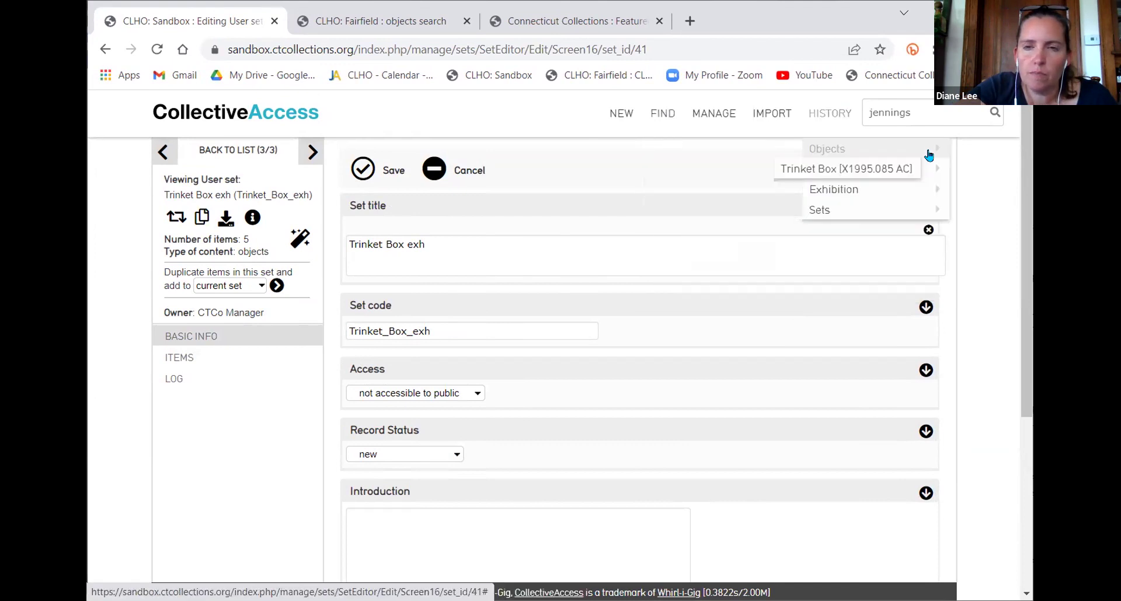
{"action": "mouse_move", "coordinate": [938, 190]}
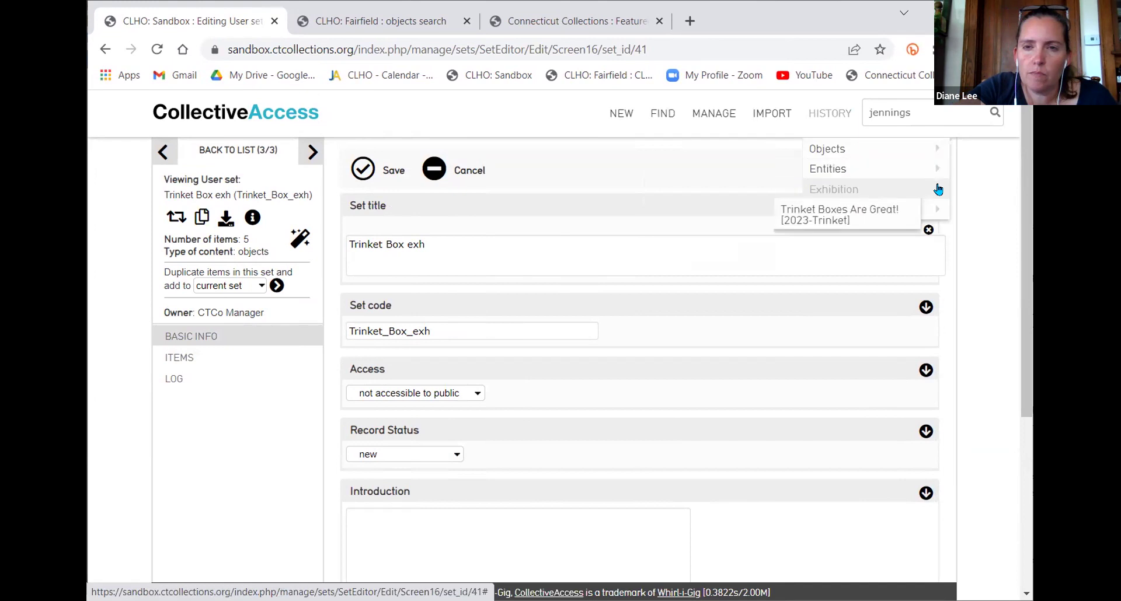
{"action": "left_click", "coordinate": [877, 213]}
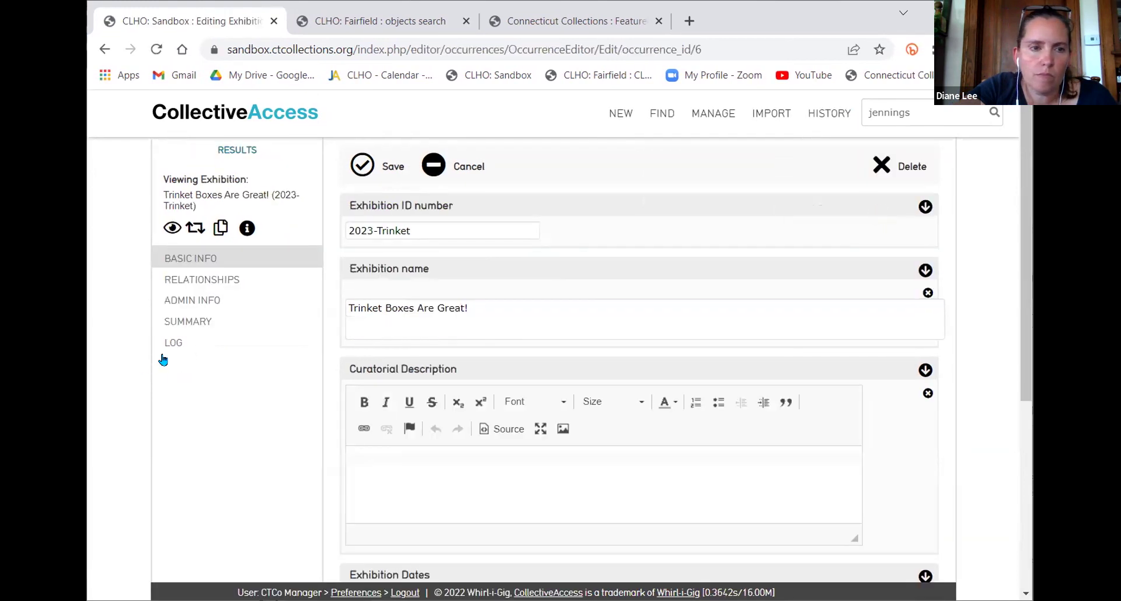
Check the exhibition's relationships, then show admin info: status new, not accessible to public
{"action": "left_click", "coordinate": [208, 278]}
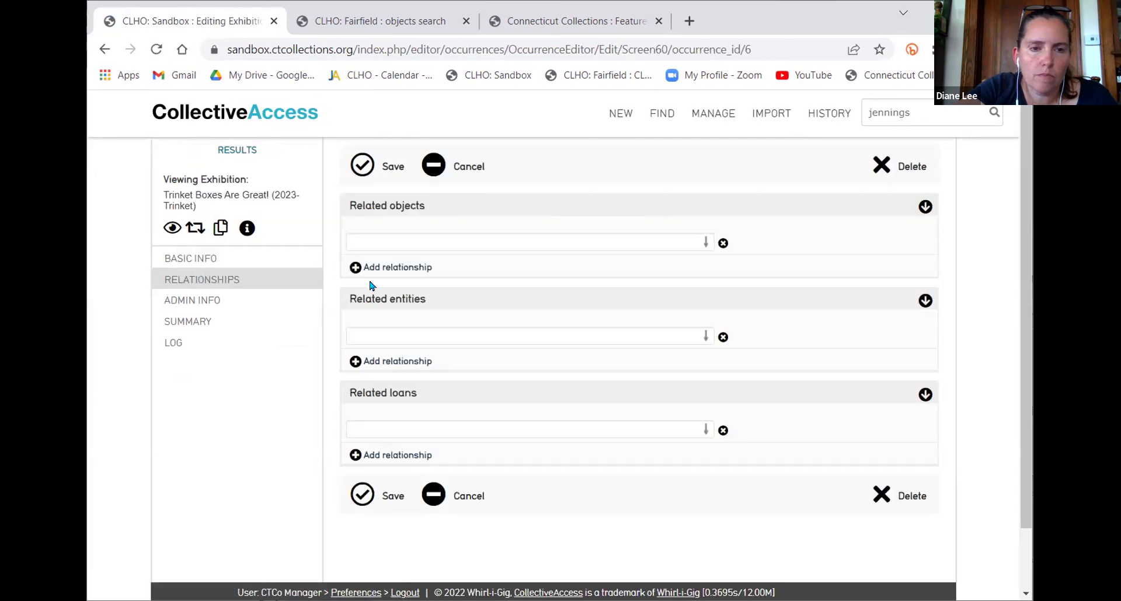
{"action": "left_click", "coordinate": [448, 243]}
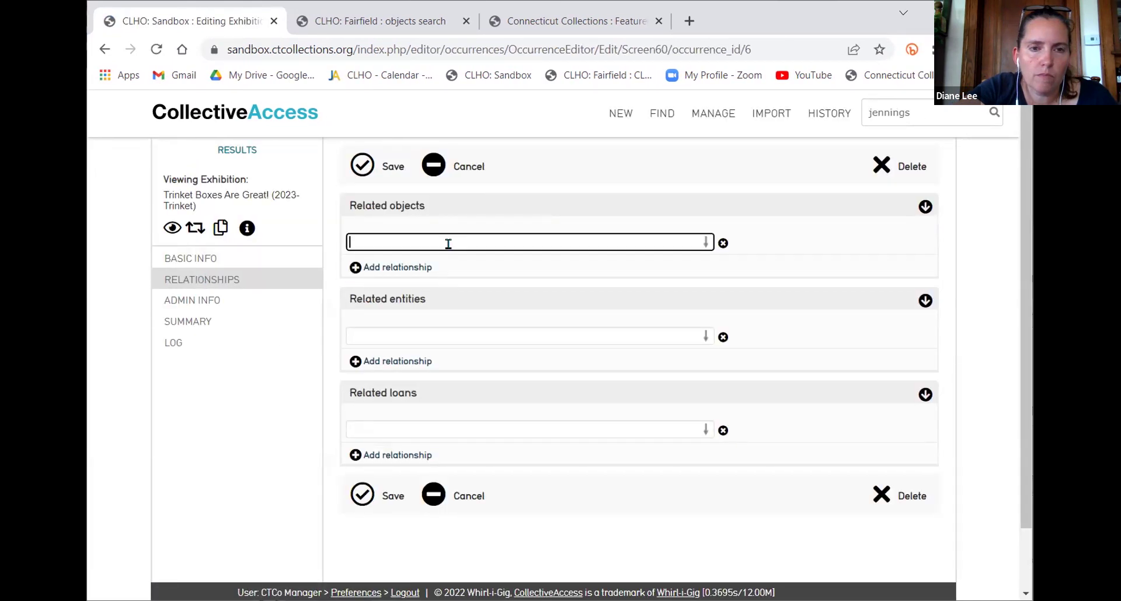
{"action": "left_click", "coordinate": [209, 298]}
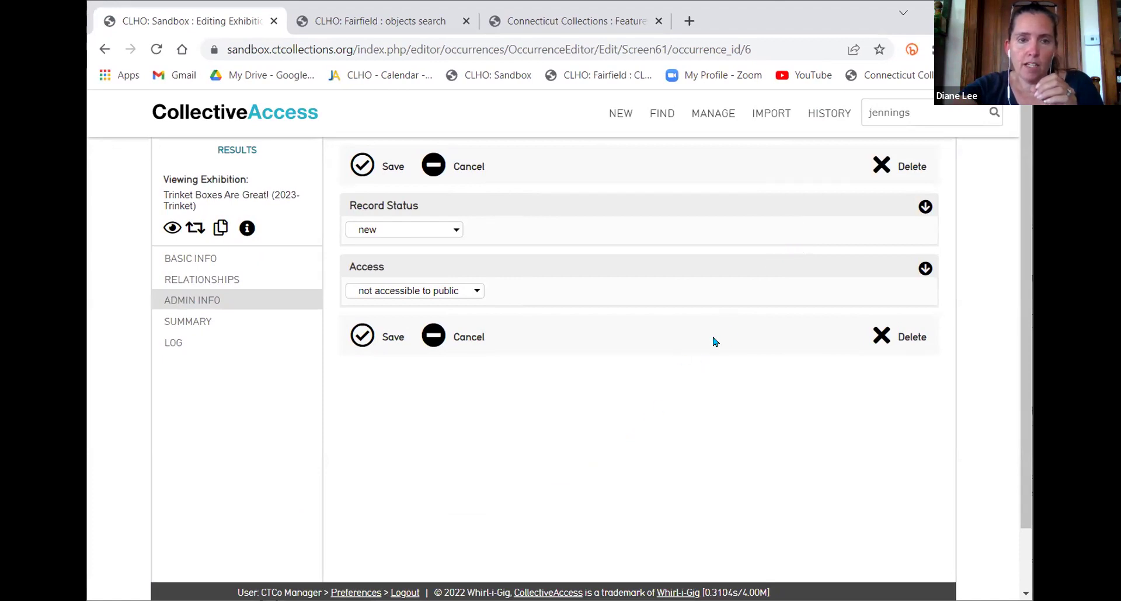
Search objects in the Fairfield Shoes set and open Child's Shoe Used as a Concealment Shoe (1979.031)
{"action": "mouse_move", "coordinate": [657, 117]}
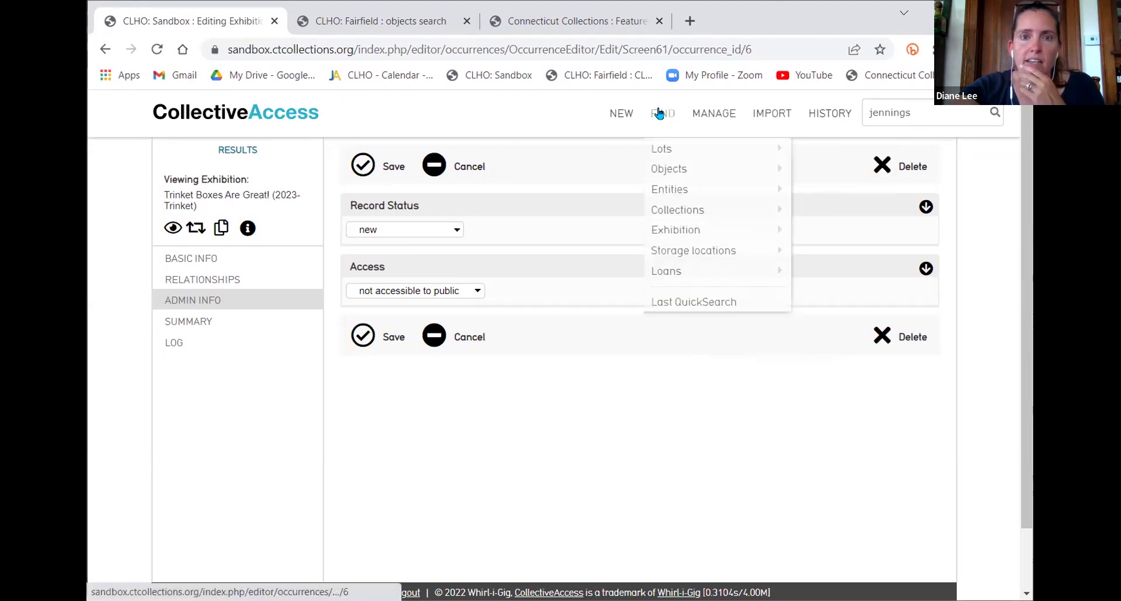
{"action": "left_click", "coordinate": [674, 170]}
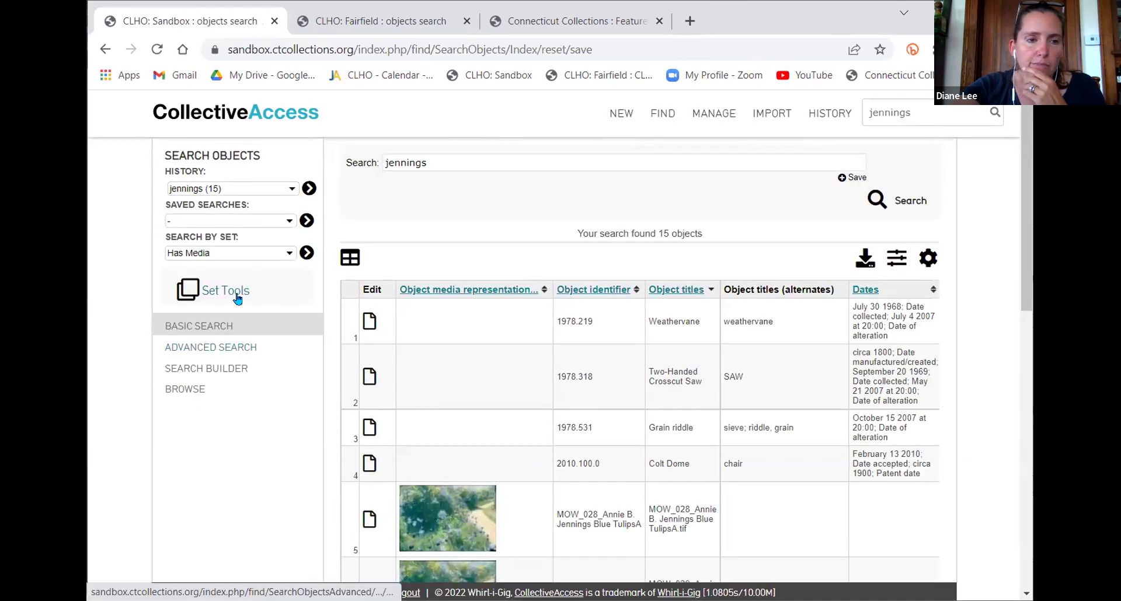
{"action": "left_click", "coordinate": [245, 253]}
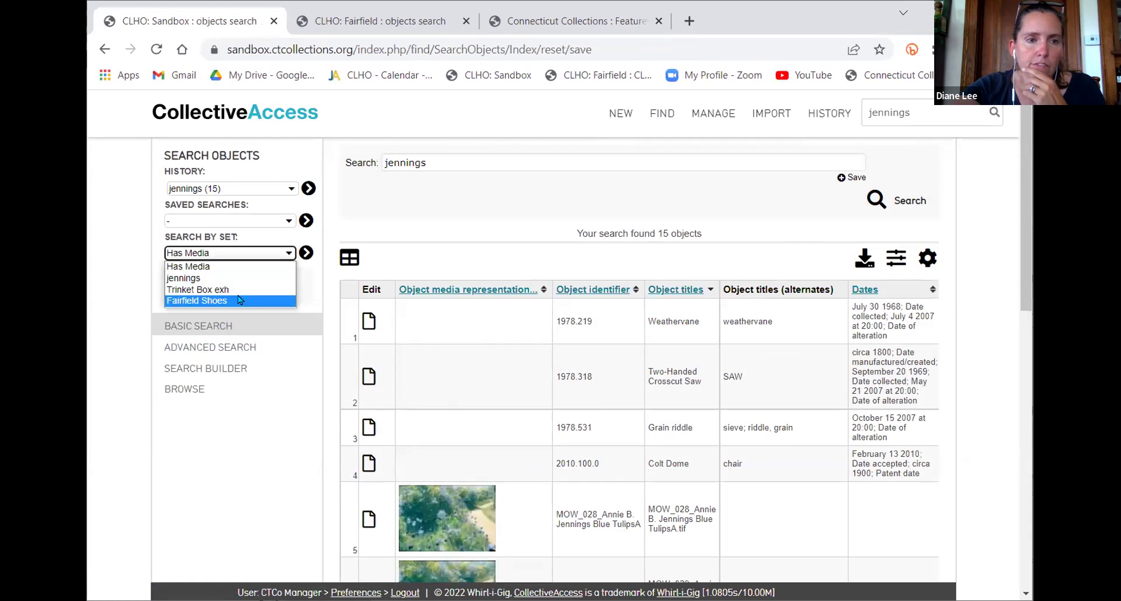
{"action": "left_click", "coordinate": [239, 301]}
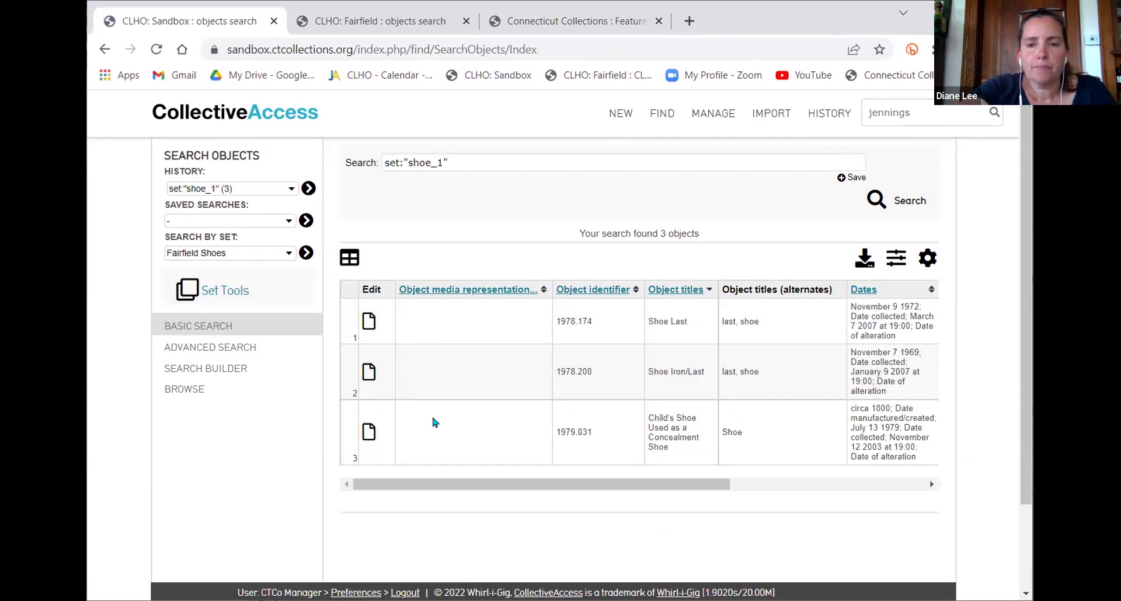
{"action": "scroll", "coordinate": [595, 371], "scroll_direction": "down", "scroll_amount": 2}
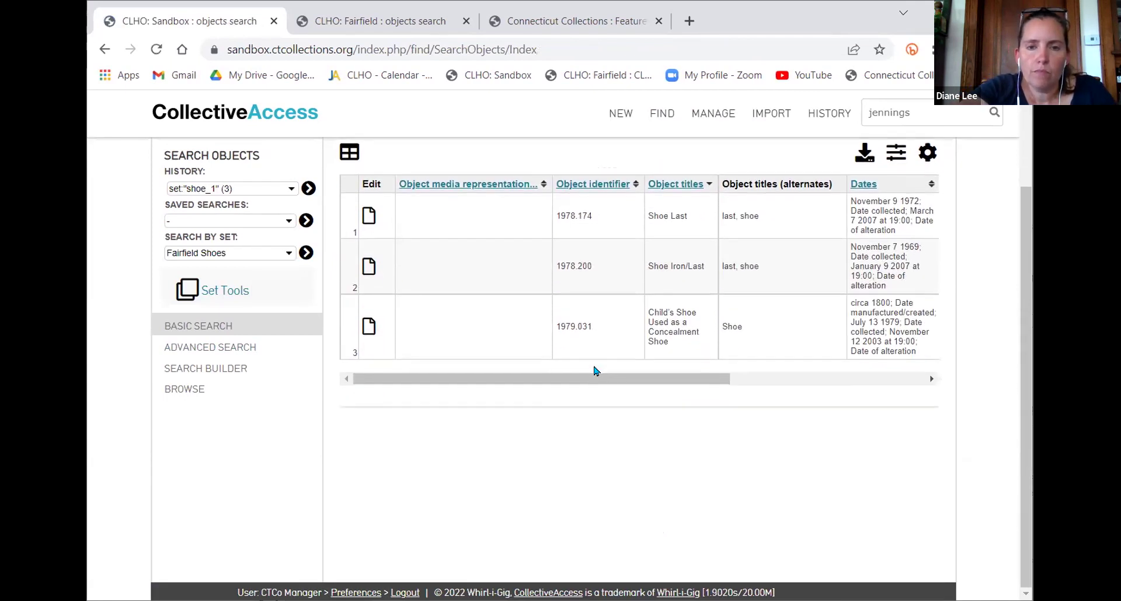
{"action": "left_click", "coordinate": [371, 330]}
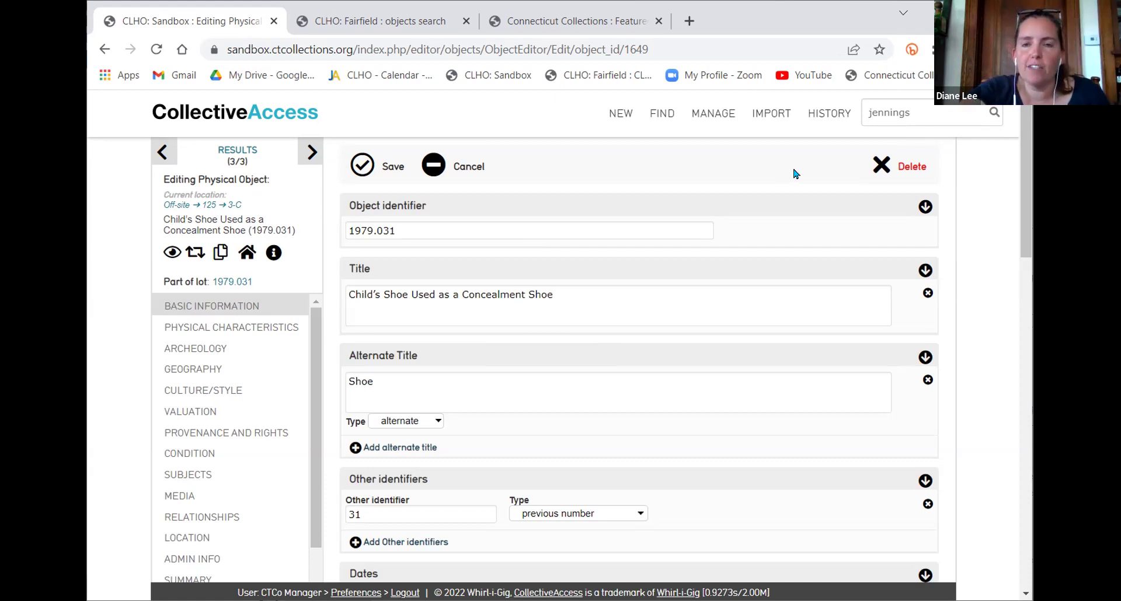
List all Sandbox sets with access status: Has Media, jennings and Trinket Box exh
{"action": "mouse_move", "coordinate": [838, 114]}
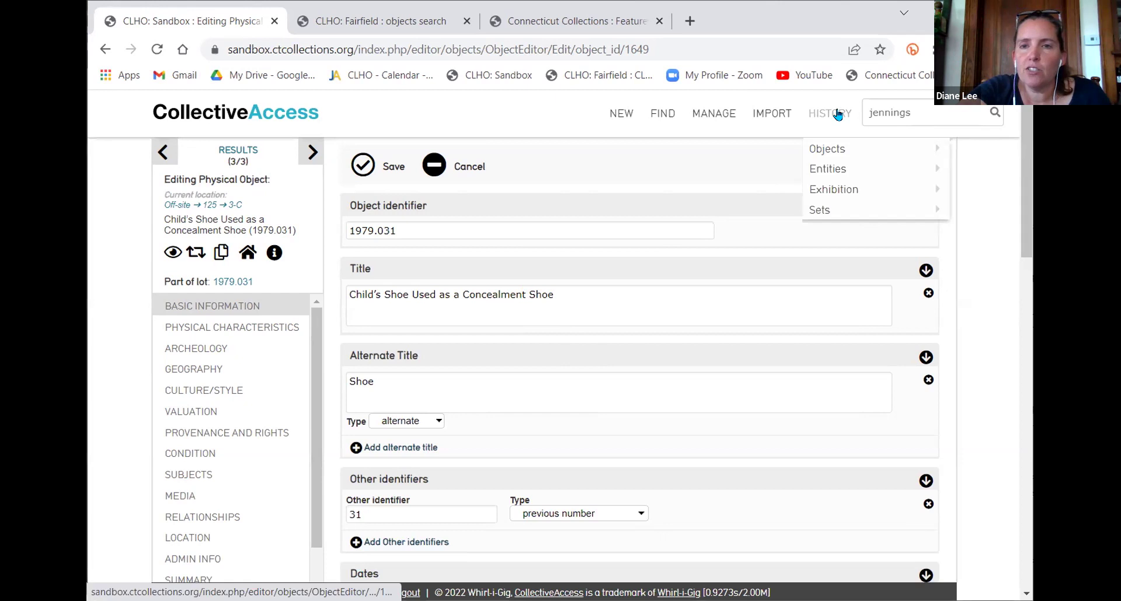
{"action": "mouse_move", "coordinate": [932, 212]}
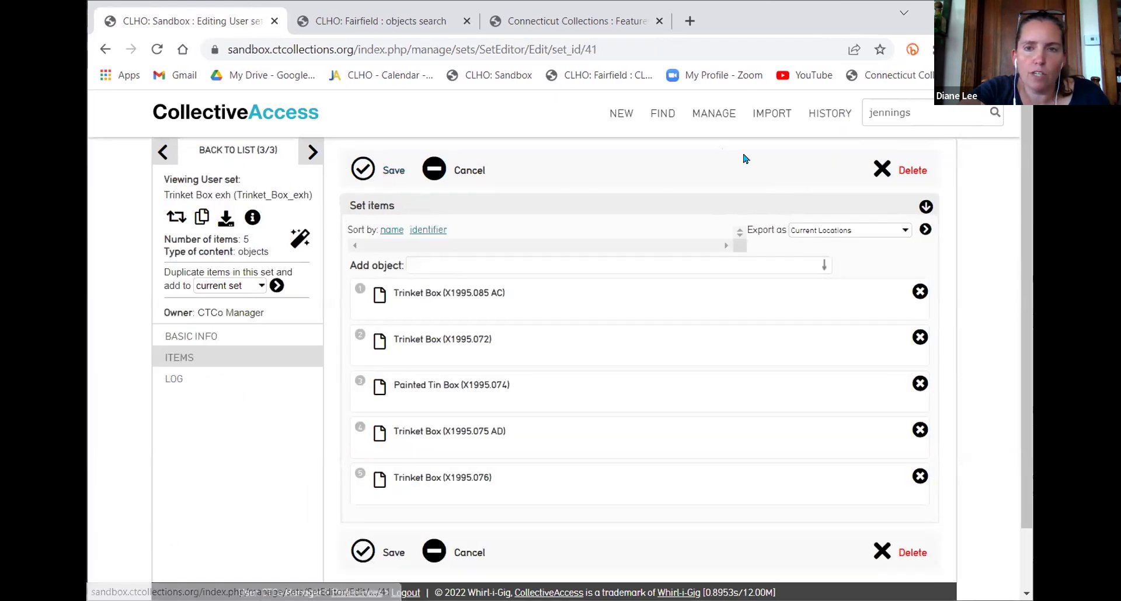
{"action": "left_click", "coordinate": [246, 151]}
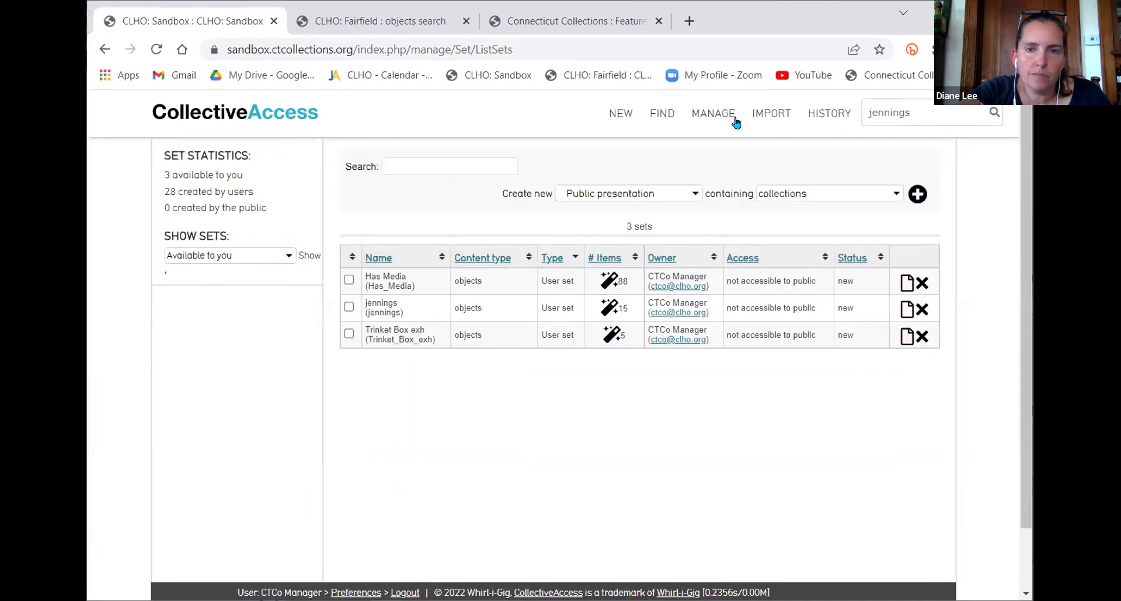
{"action": "mouse_move", "coordinate": [663, 112]}
{"action": "mouse_move", "coordinate": [689, 212]}
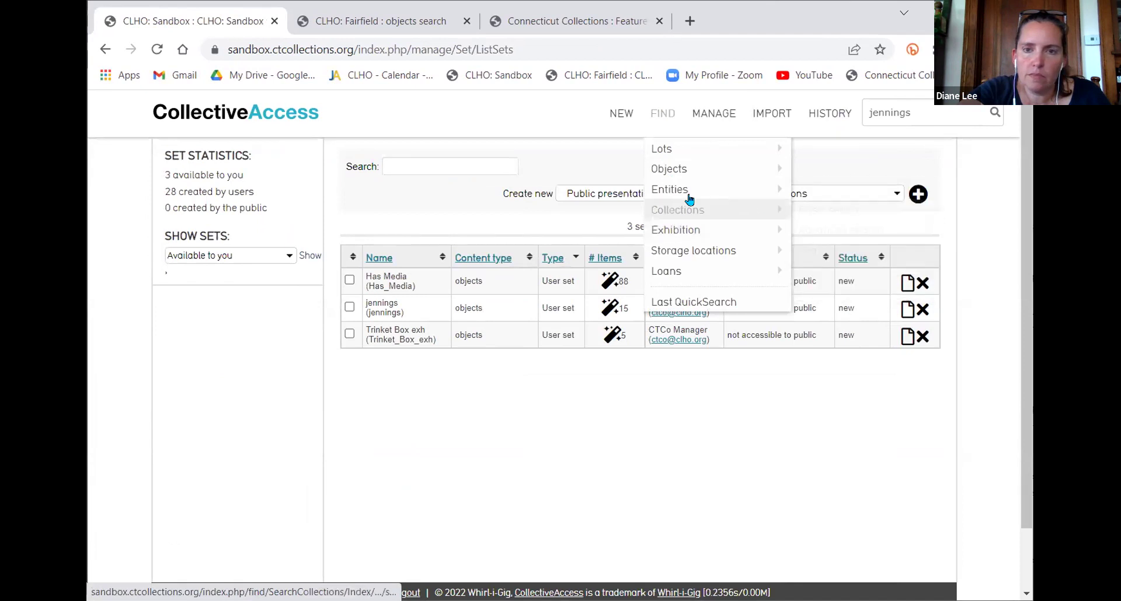
{"action": "mouse_move", "coordinate": [686, 191]}
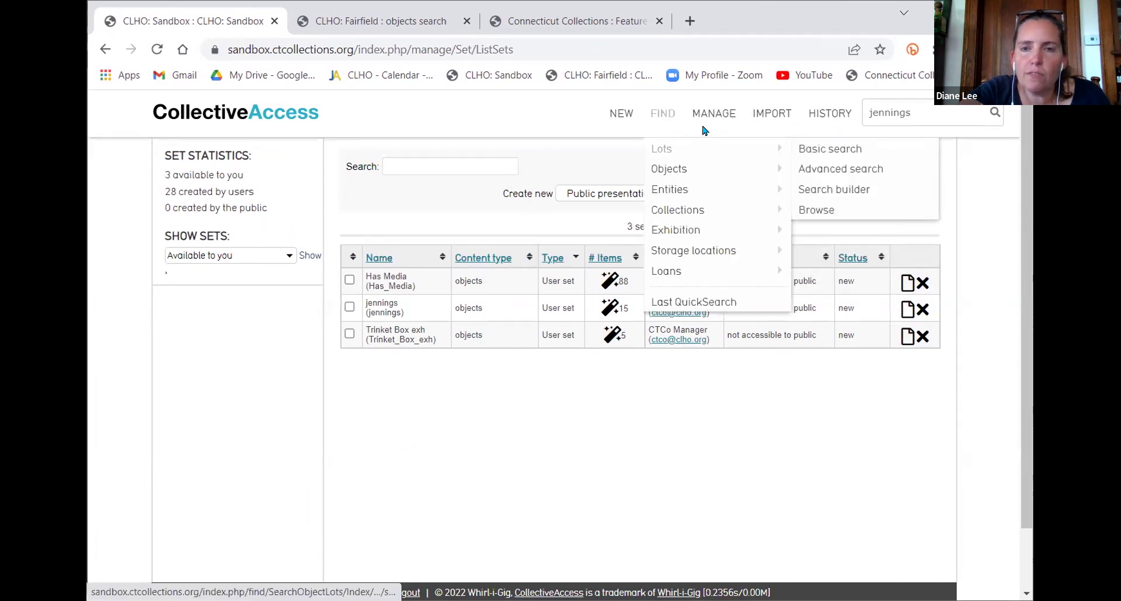
{"action": "mouse_move", "coordinate": [710, 115]}
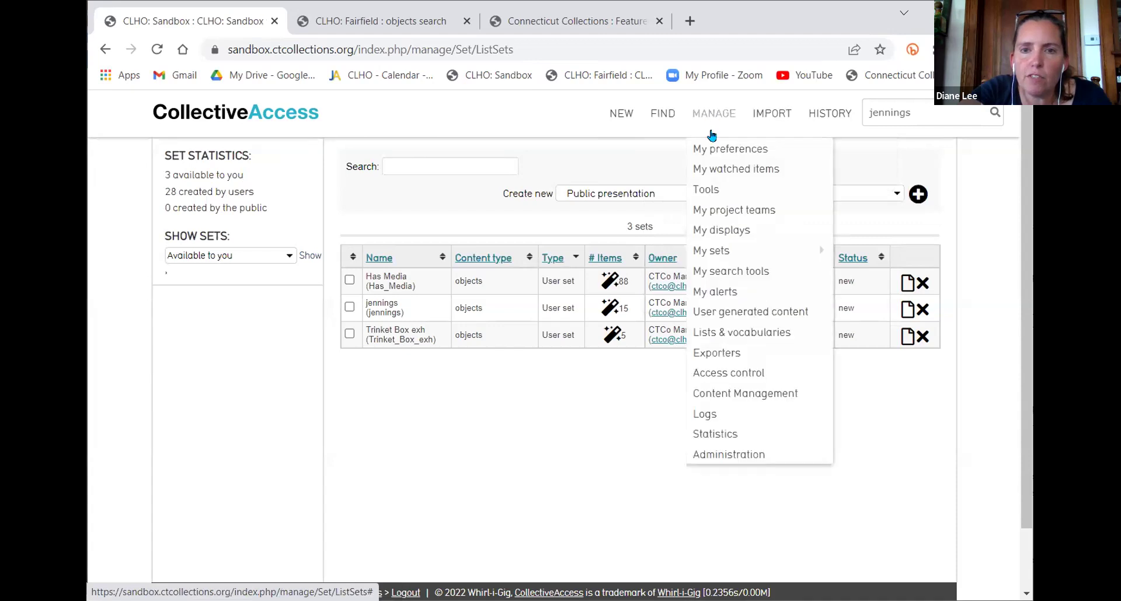
{"action": "left_click", "coordinate": [783, 248]}
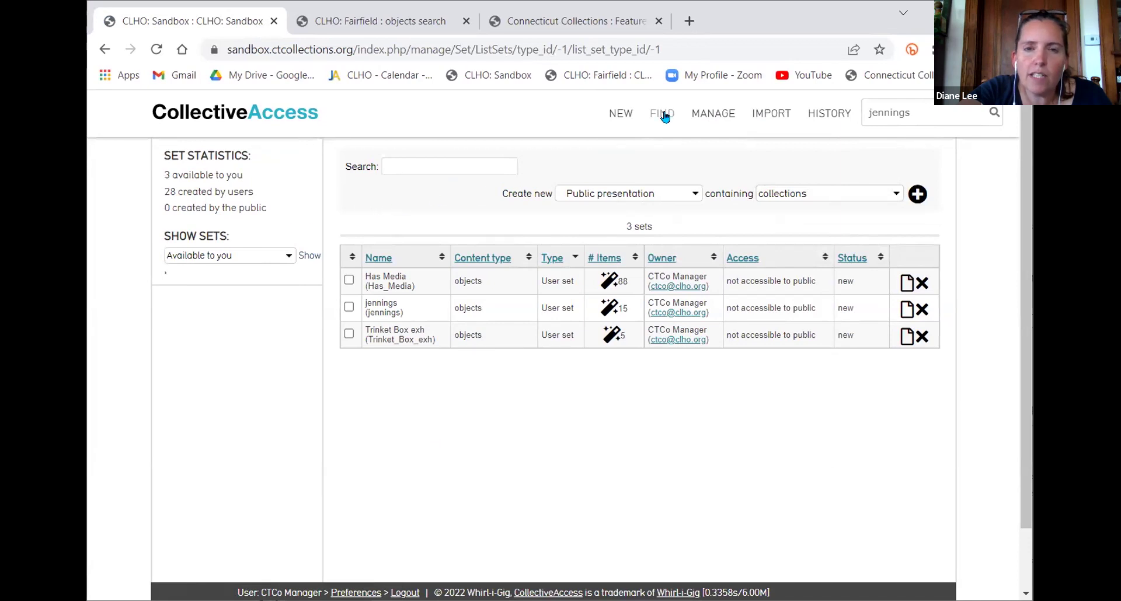
Look at the Sandbox object search's set list, then switch to the Fairfield site
{"action": "mouse_move", "coordinate": [662, 120]}
{"action": "left_click", "coordinate": [672, 167]}
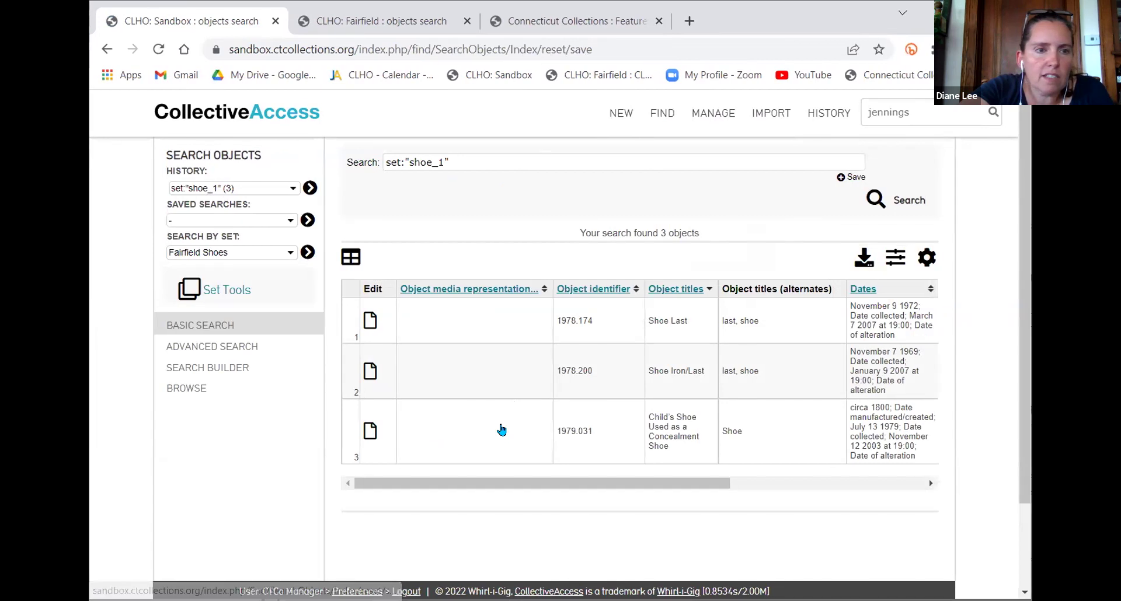
{"action": "left_click", "coordinate": [233, 253]}
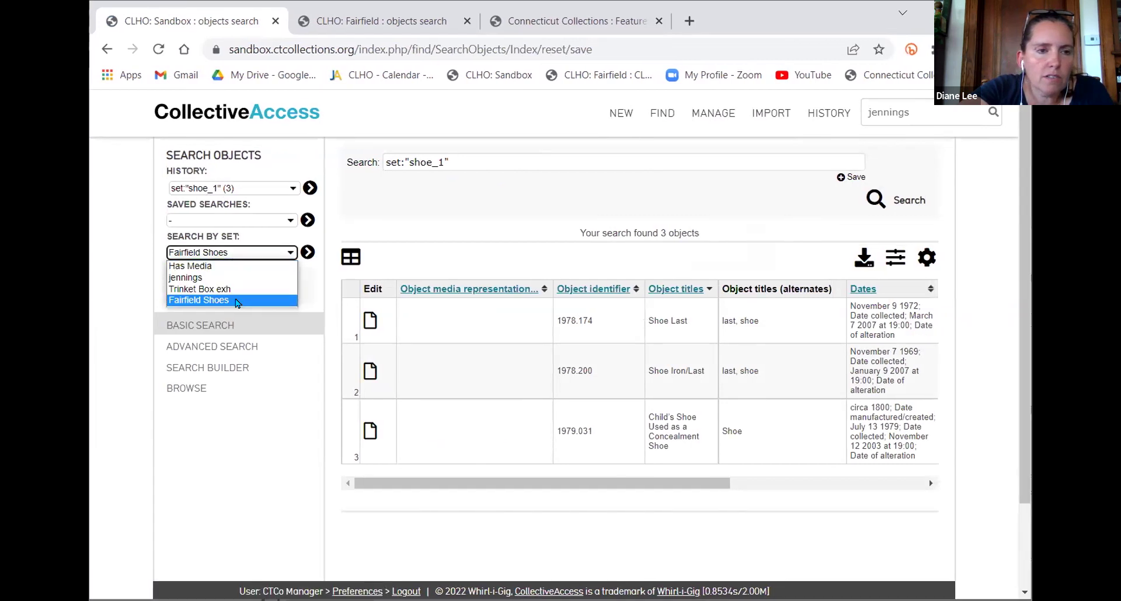
{"action": "left_click", "coordinate": [408, 22]}
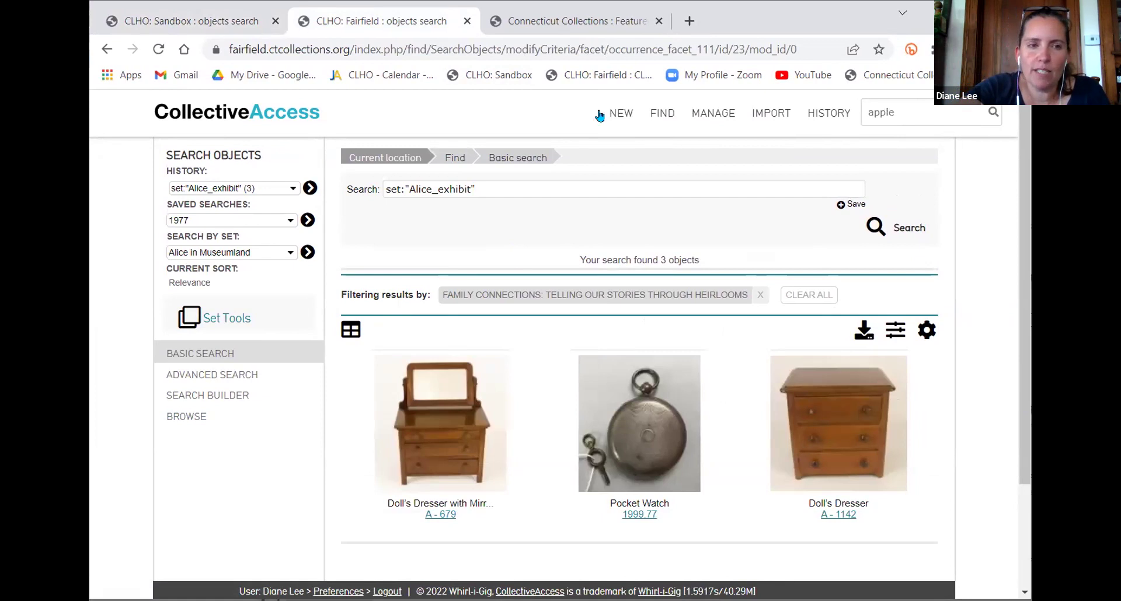
Search Fairfield objects by the 3rd Grade - Culture Connect set, listing its 39 objects
{"action": "mouse_move", "coordinate": [671, 118]}
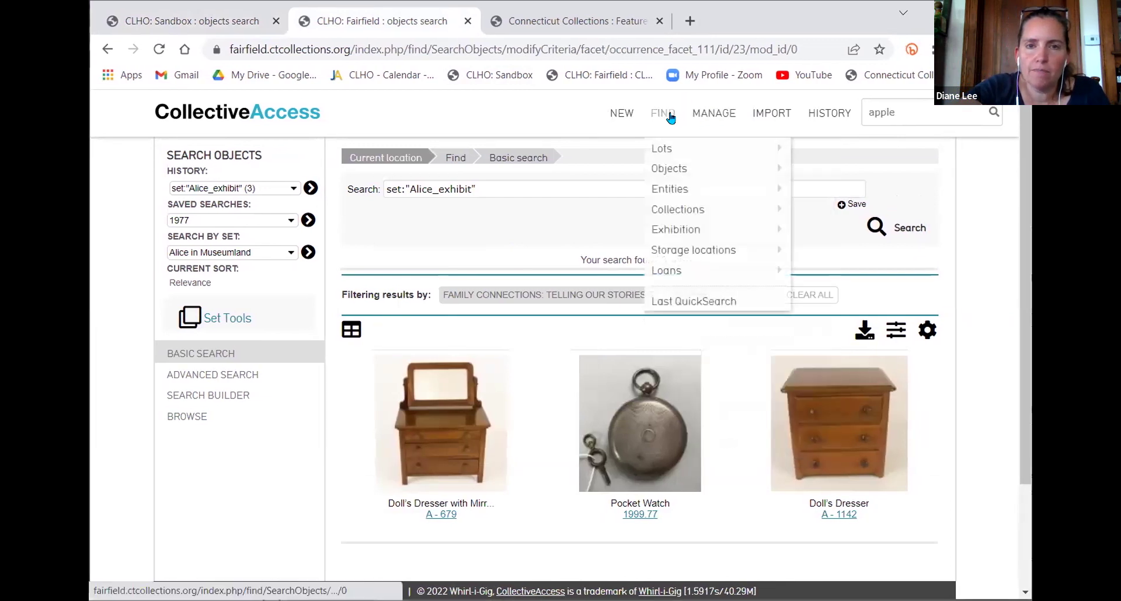
{"action": "left_click", "coordinate": [664, 170]}
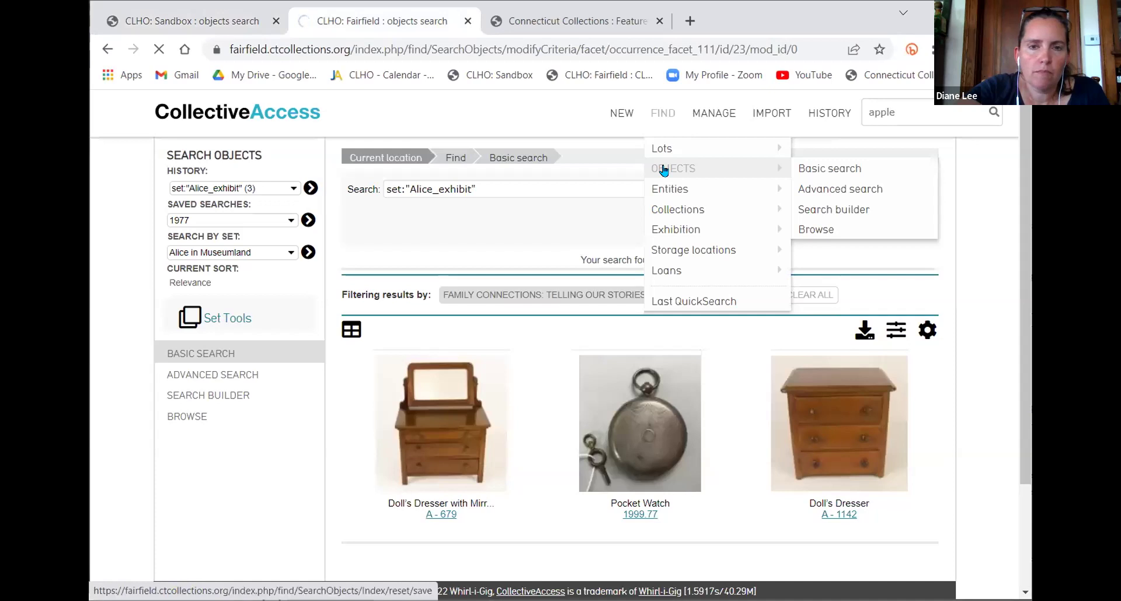
{"action": "left_click", "coordinate": [664, 170]}
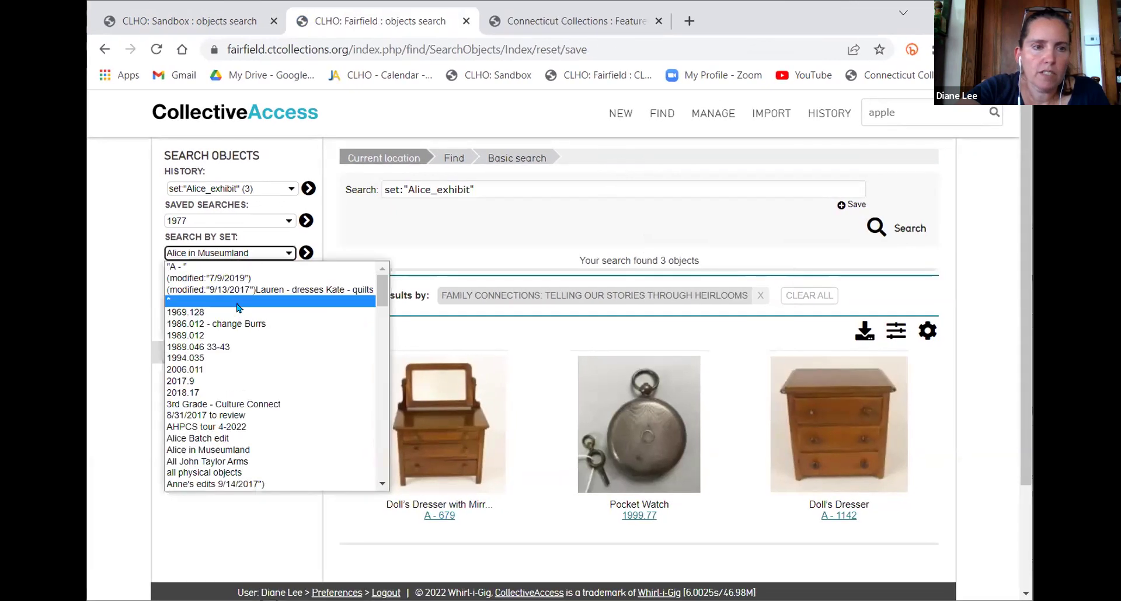
{"action": "left_click", "coordinate": [221, 253]}
{"action": "scroll", "coordinate": [260, 371], "scroll_direction": "down", "scroll_amount": 3}
{"action": "scroll", "coordinate": [260, 368], "scroll_direction": "up", "scroll_amount": 3}
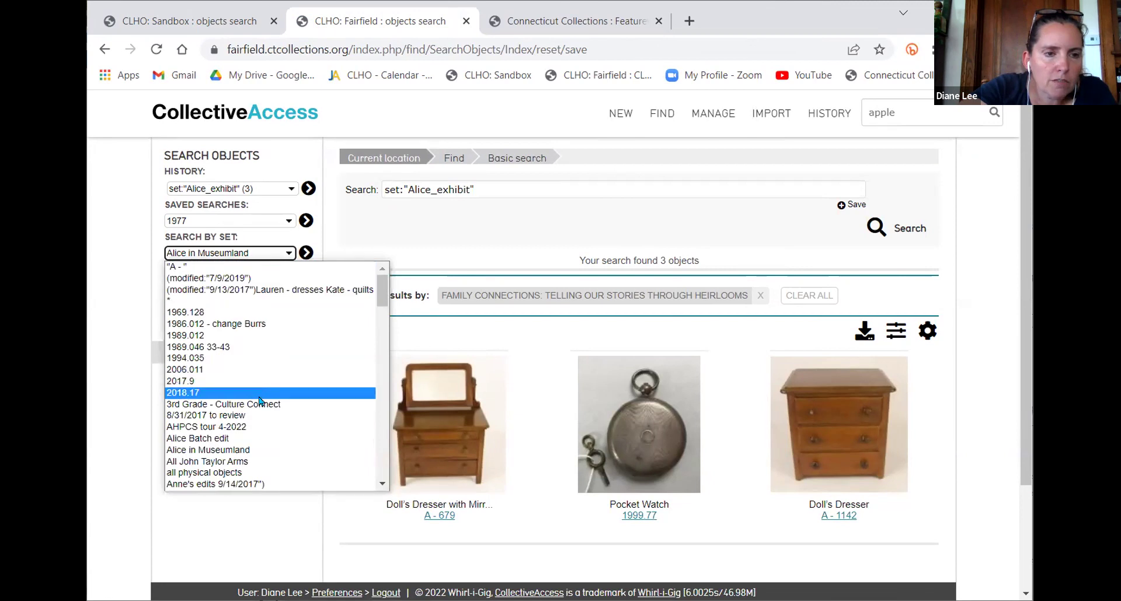
{"action": "left_click", "coordinate": [245, 404]}
{"action": "left_click", "coordinate": [306, 253]}
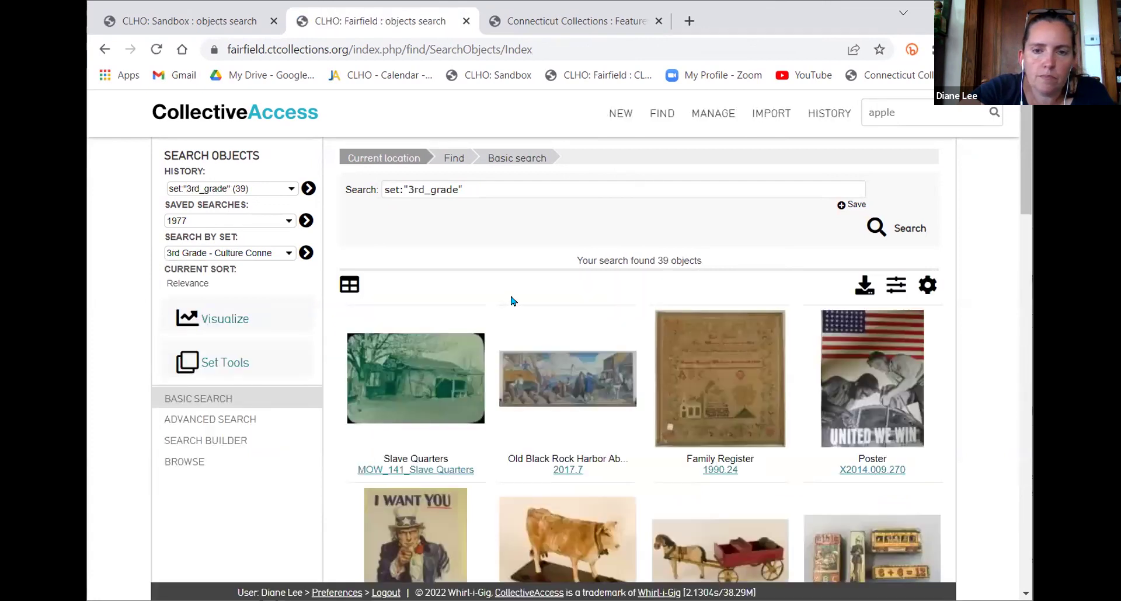
{"action": "scroll", "coordinate": [511, 300], "scroll_direction": "down", "scroll_amount": 4}
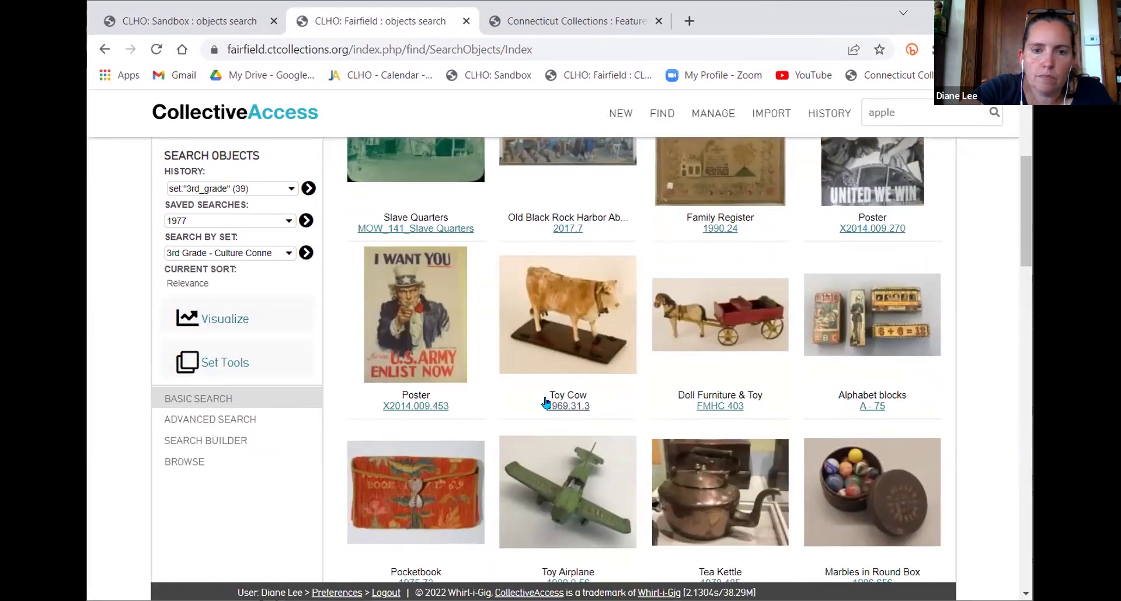
Open Toy Cow, advance to Doll Furniture & Toy, then list all 176 Fairfield sets
{"action": "left_click", "coordinate": [563, 406]}
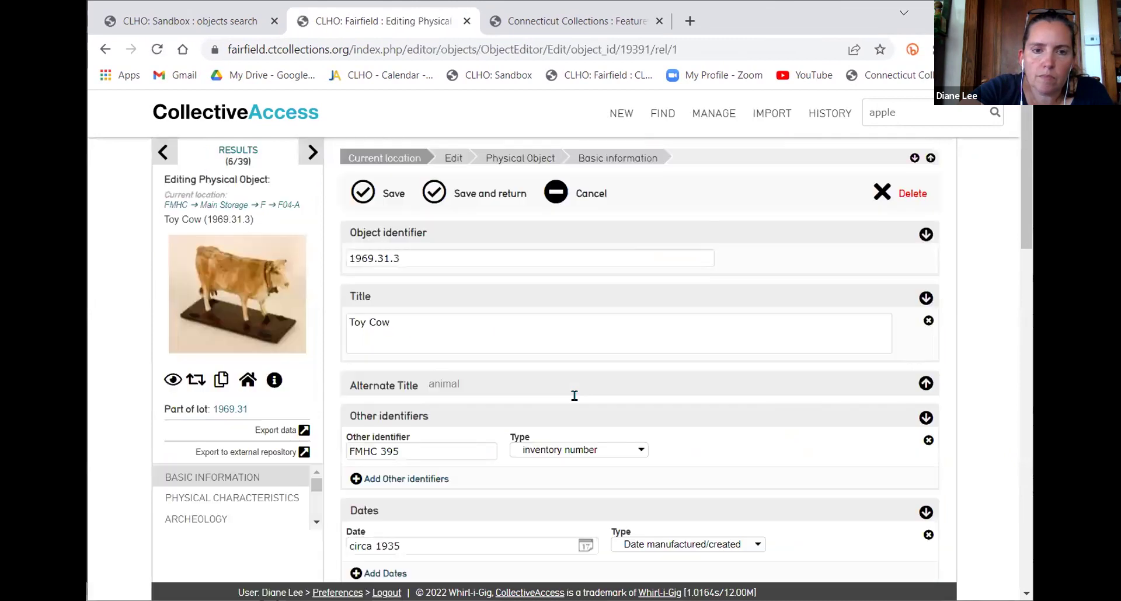
{"action": "left_click", "coordinate": [308, 155]}
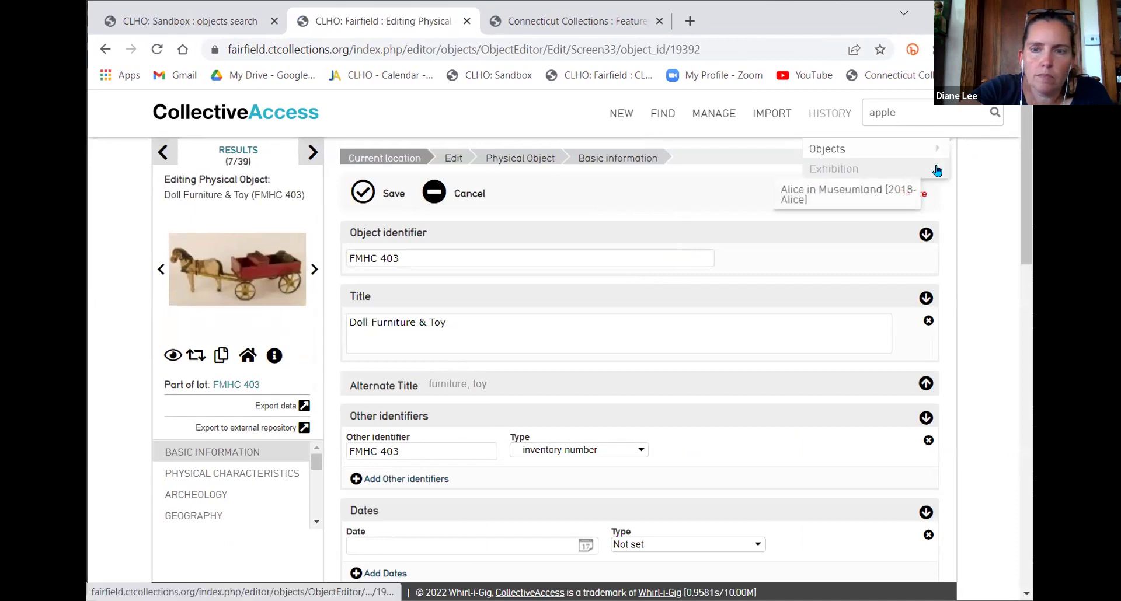
{"action": "mouse_move", "coordinate": [937, 152]}
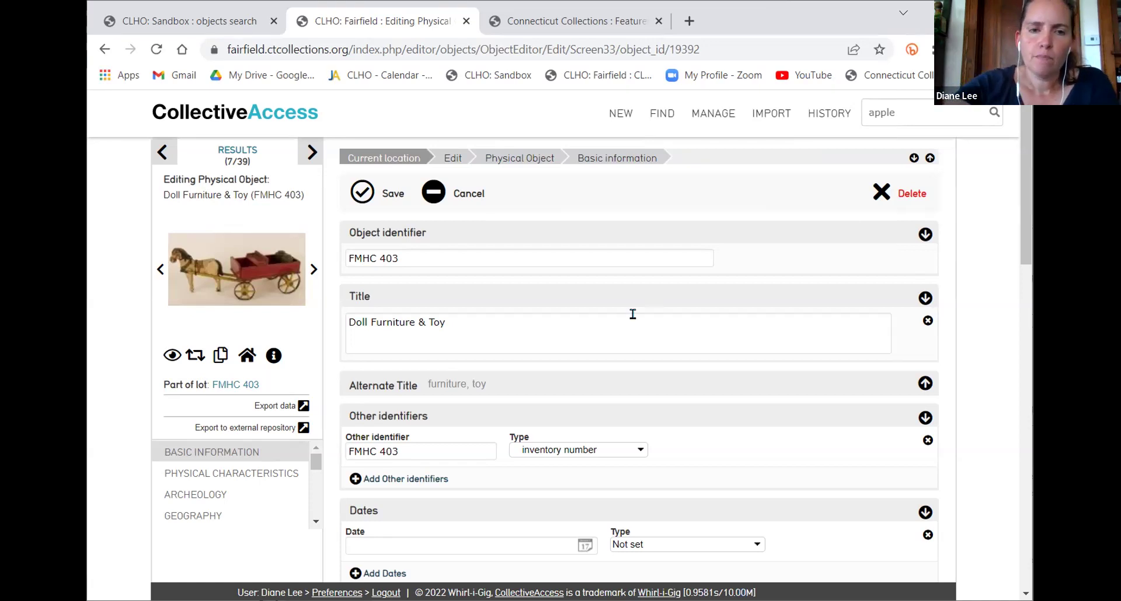
{"action": "mouse_move", "coordinate": [712, 115]}
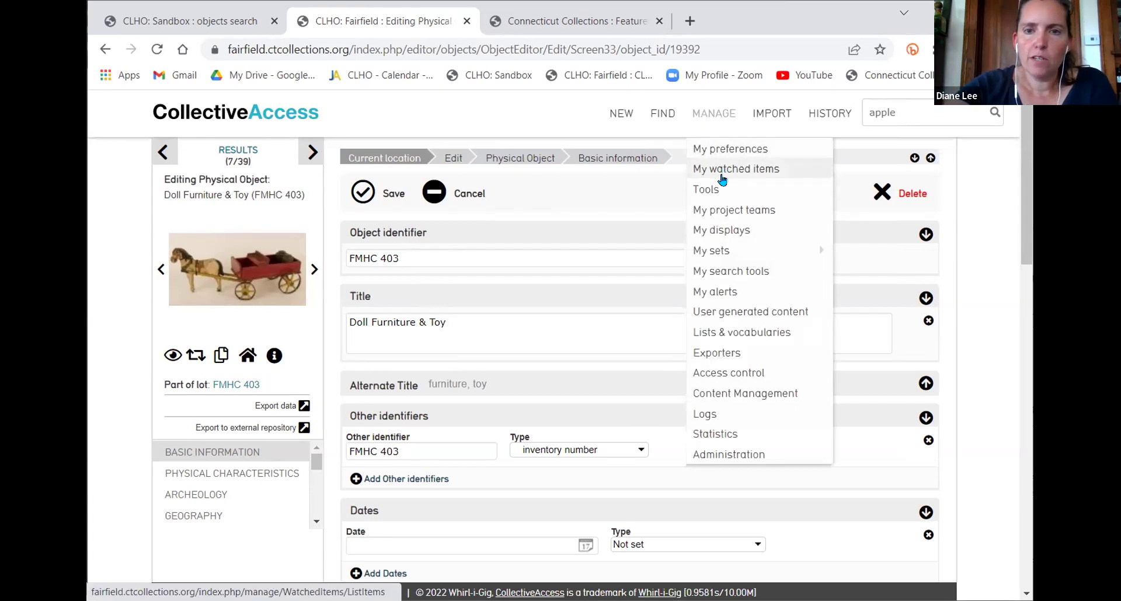
{"action": "mouse_move", "coordinate": [730, 250]}
{"action": "left_click", "coordinate": [857, 249]}
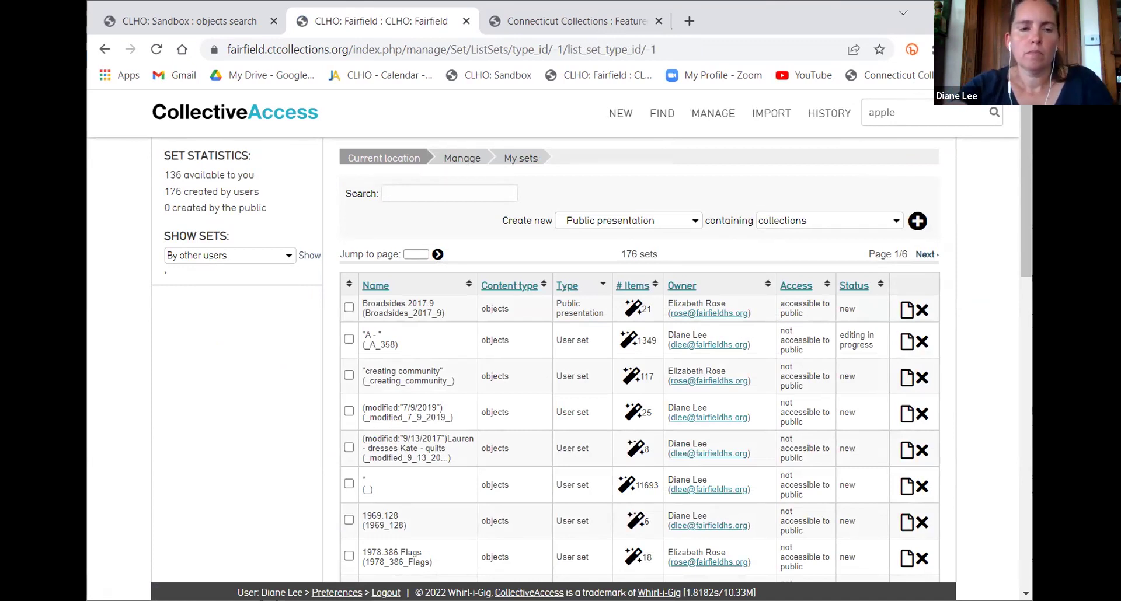
{"action": "scroll", "coordinate": [718, 345], "scroll_direction": "down", "scroll_amount": 6}
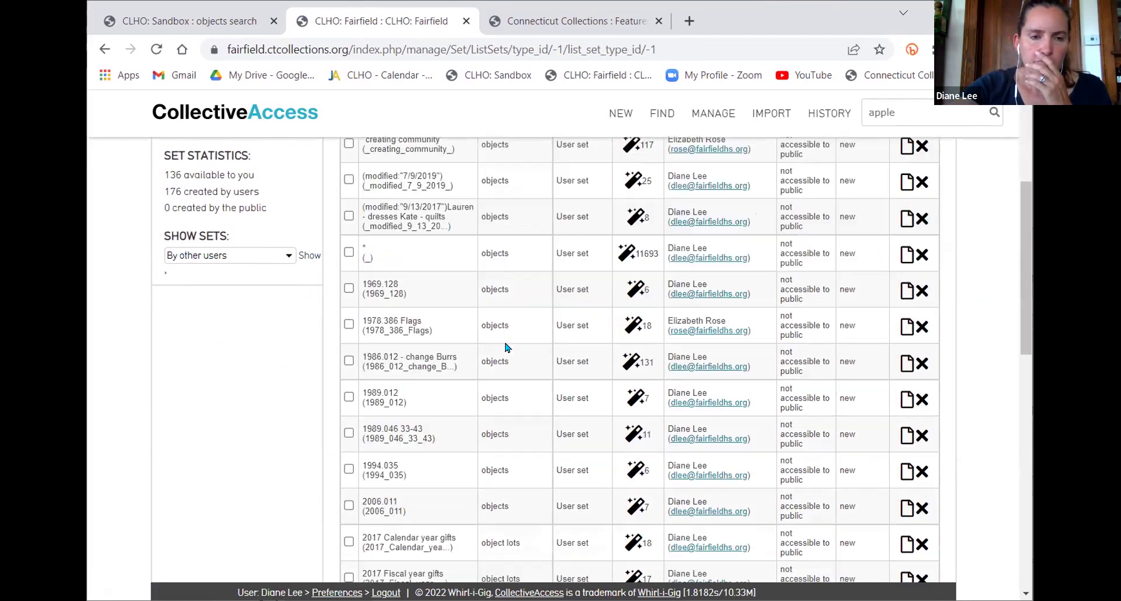
{"action": "scroll", "coordinate": [508, 315], "scroll_direction": "down", "scroll_amount": 6}
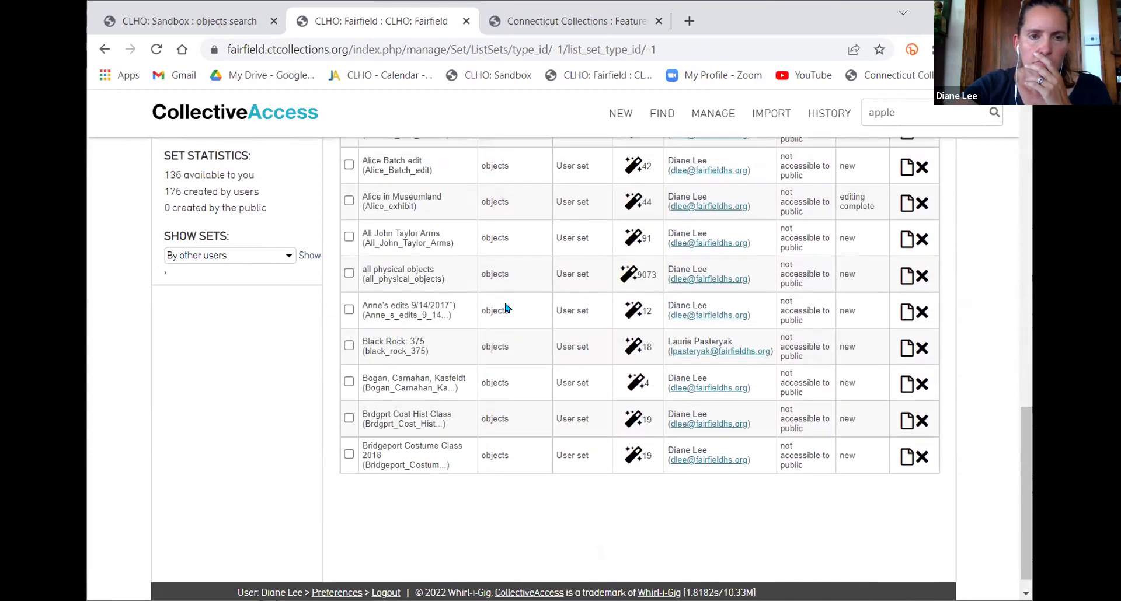
{"action": "scroll", "coordinate": [382, 173], "scroll_direction": "up", "scroll_amount": 15}
{"action": "left_click", "coordinate": [429, 194]}
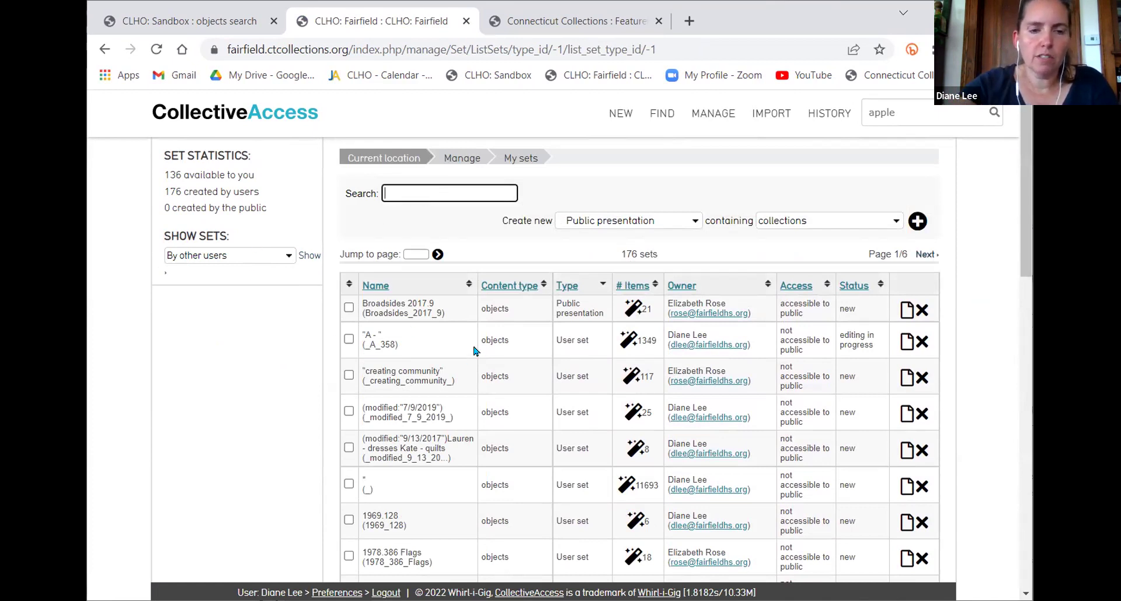
{"action": "scroll", "coordinate": [485, 361], "scroll_direction": "down", "scroll_amount": 3}
{"action": "scroll", "coordinate": [485, 361], "scroll_direction": "down", "scroll_amount": 8}
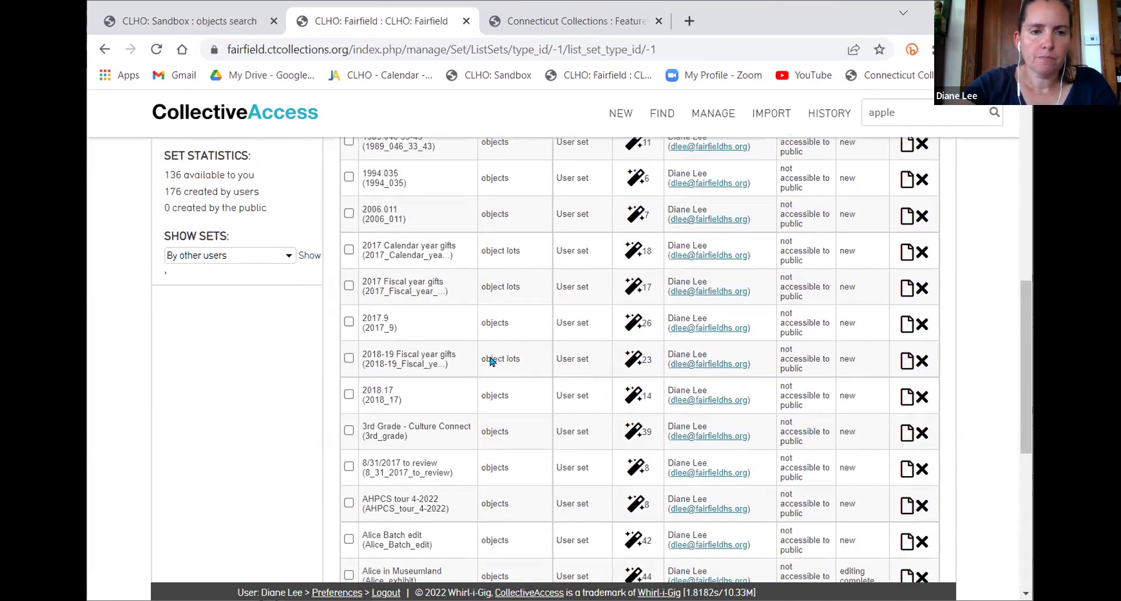
{"action": "scroll", "coordinate": [491, 362], "scroll_direction": "down", "scroll_amount": 3}
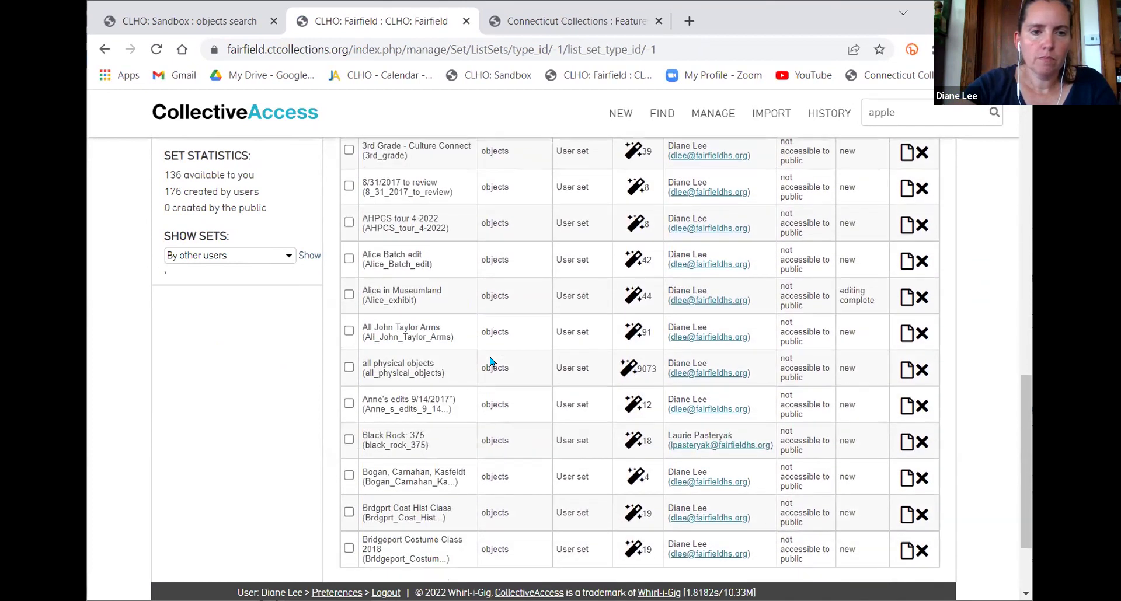
{"action": "scroll", "coordinate": [491, 362], "scroll_direction": "down", "scroll_amount": 2}
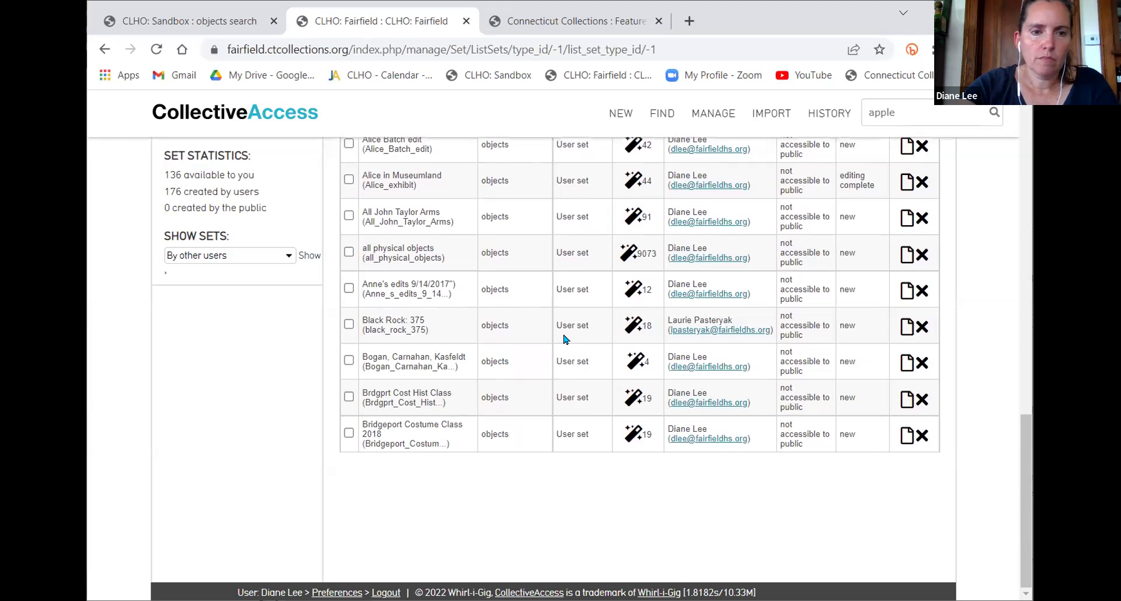
{"action": "scroll", "coordinate": [639, 304], "scroll_direction": "up", "scroll_amount": 5}
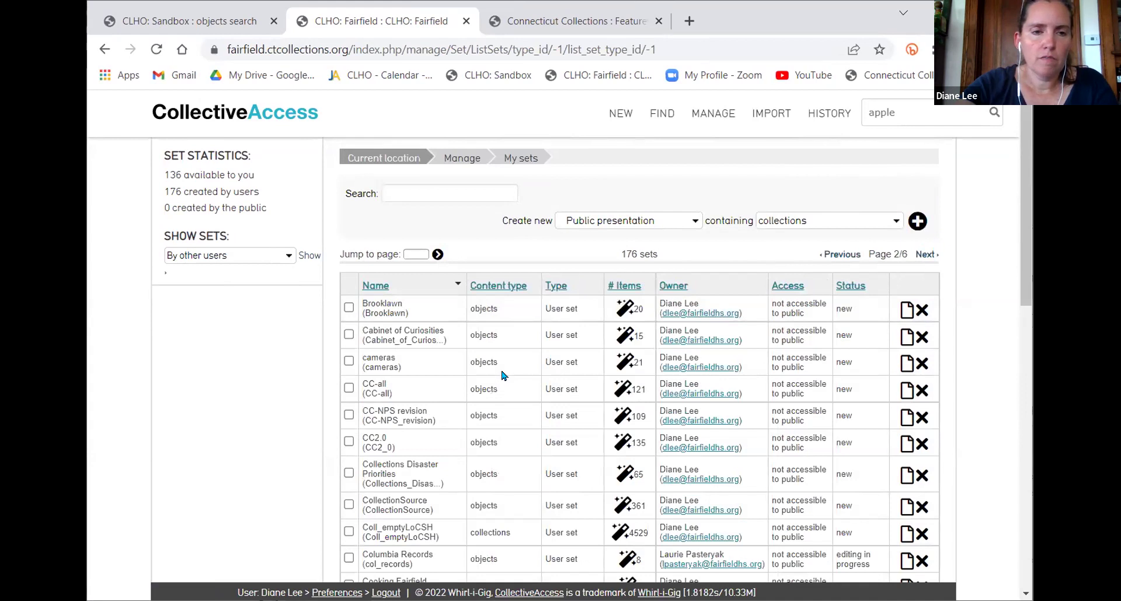
{"action": "scroll", "coordinate": [503, 376], "scroll_direction": "down", "scroll_amount": 2}
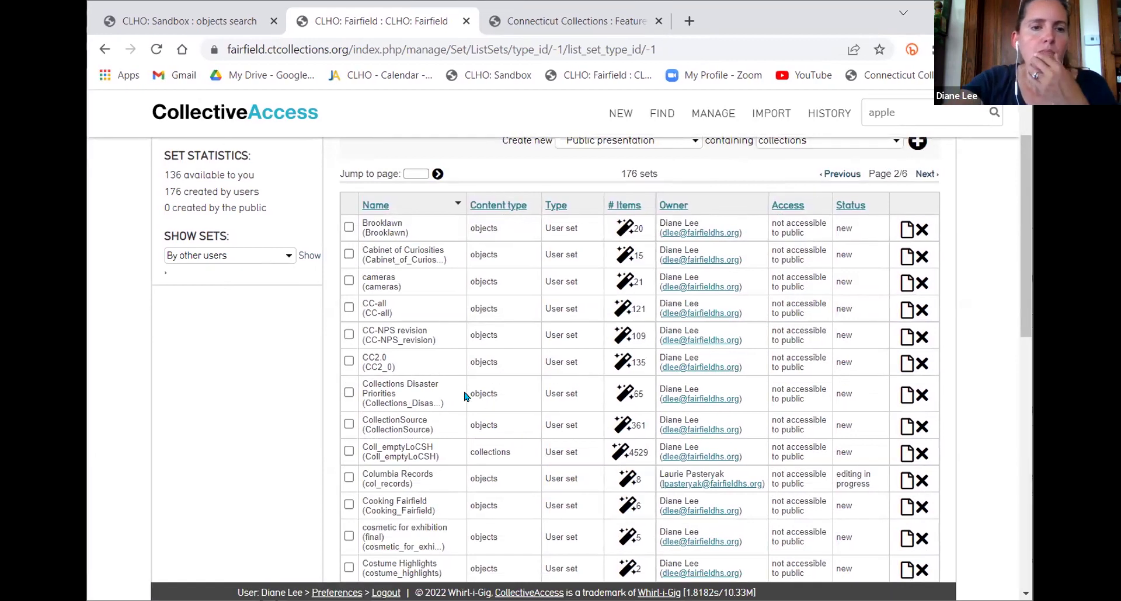
{"action": "scroll", "coordinate": [463, 396], "scroll_direction": "down", "scroll_amount": 12}
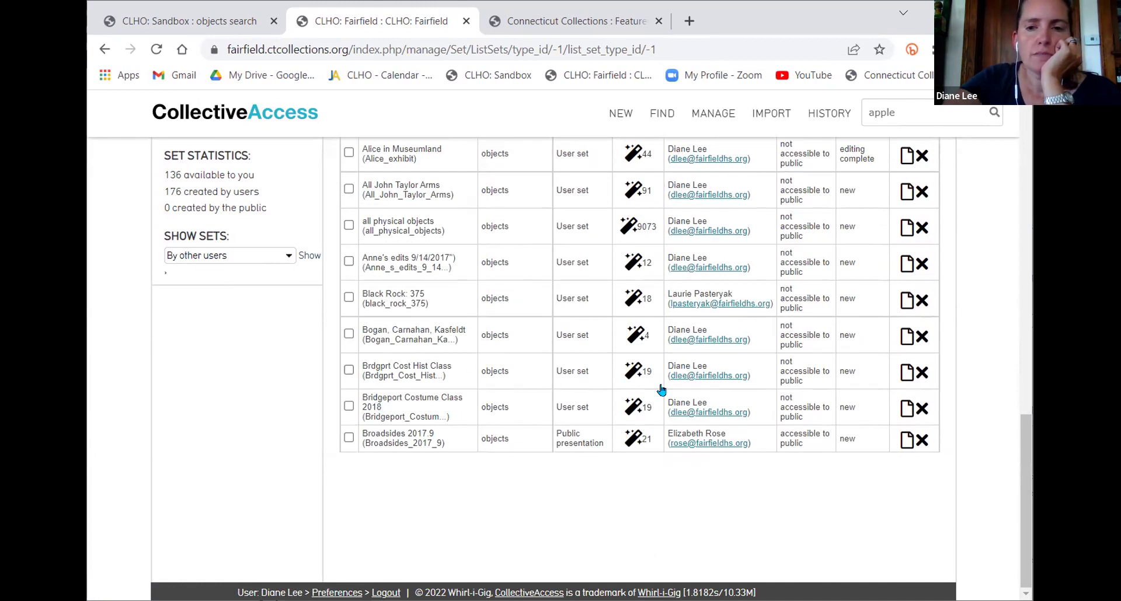
Open the Brdgprt Cost Hist Class set and view its Bodice and Skirt object record
{"action": "left_click", "coordinate": [791, 377]}
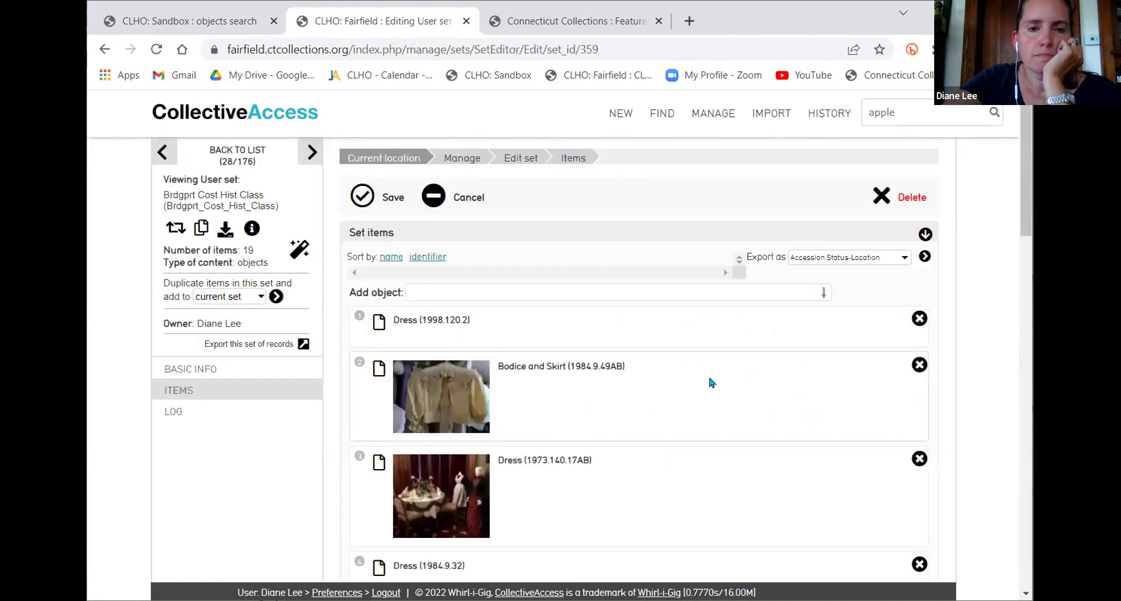
{"action": "left_click", "coordinate": [378, 367]}
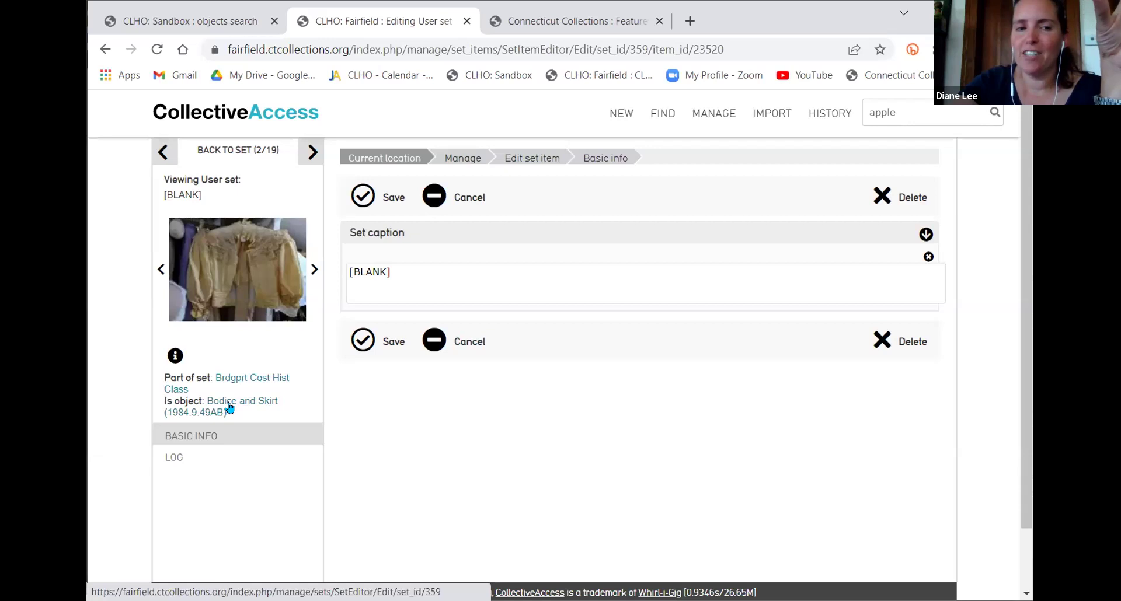
{"action": "left_click", "coordinate": [230, 402]}
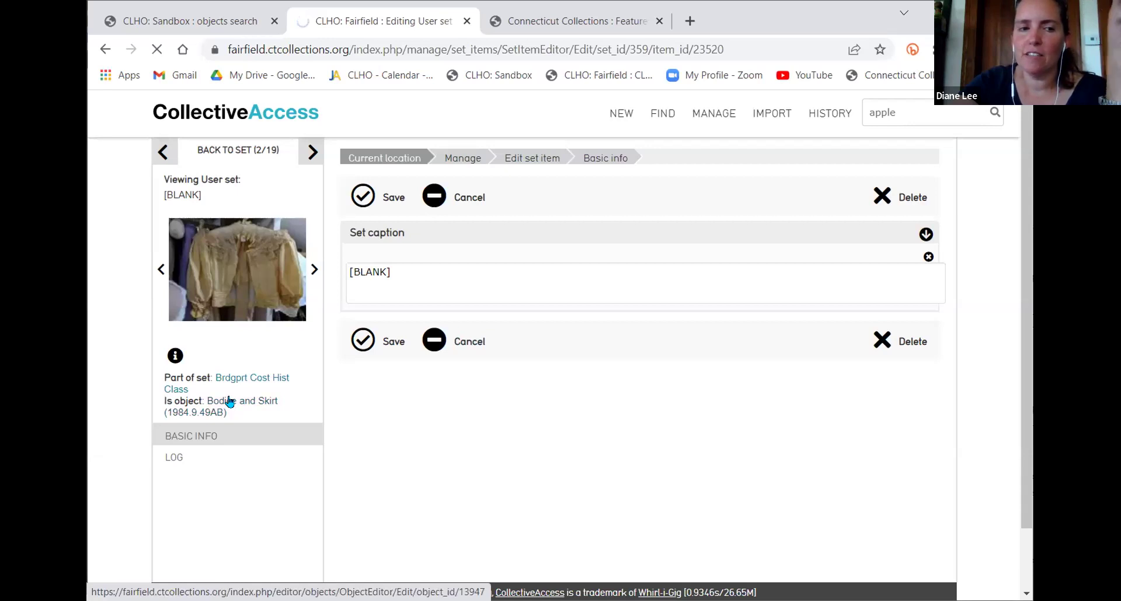
{"action": "scroll", "coordinate": [434, 343], "scroll_direction": "down", "scroll_amount": 5}
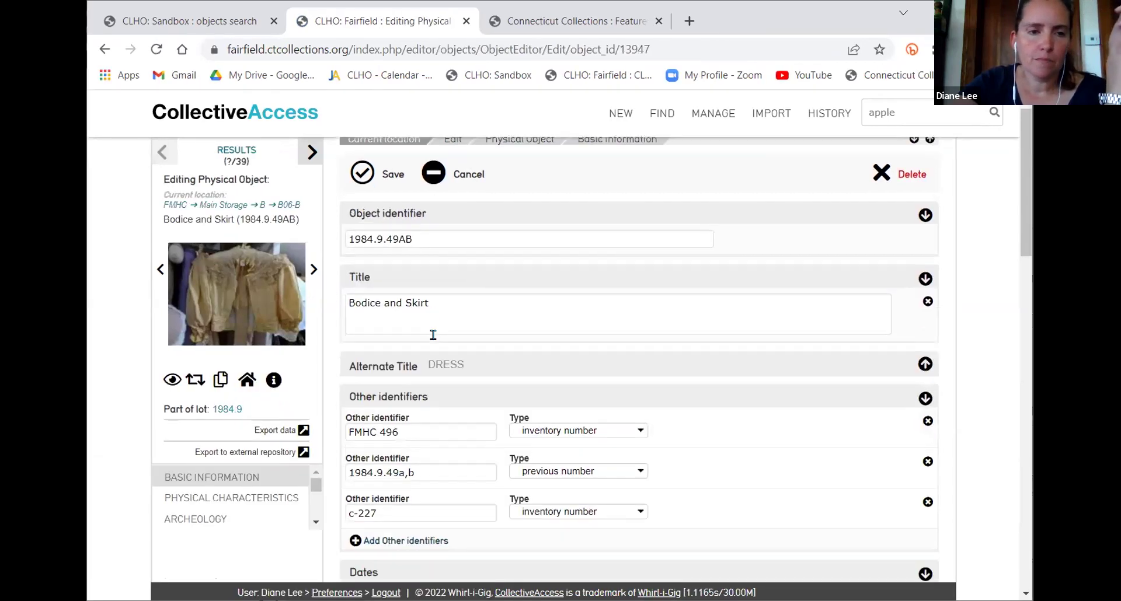
{"action": "scroll", "coordinate": [433, 343], "scroll_direction": "up", "scroll_amount": 4}
Return to the Brdgprt Cost Hist Class set, then to the 39-object 3rd Grade search results
{"action": "mouse_move", "coordinate": [830, 113]}
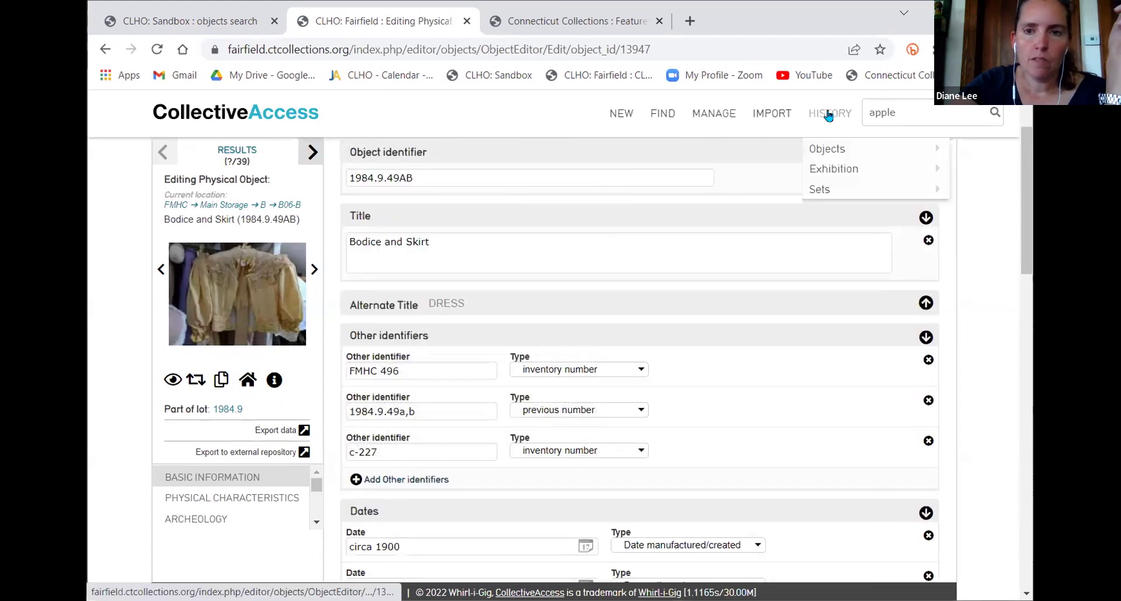
{"action": "mouse_move", "coordinate": [893, 170]}
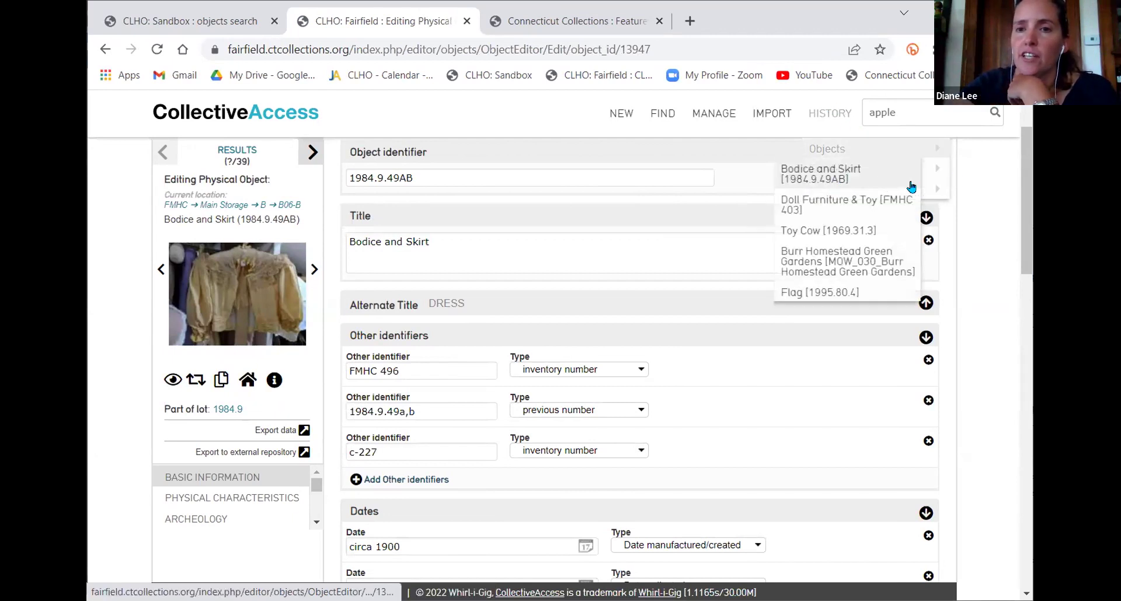
{"action": "mouse_move", "coordinate": [930, 187]}
{"action": "left_click", "coordinate": [874, 209]}
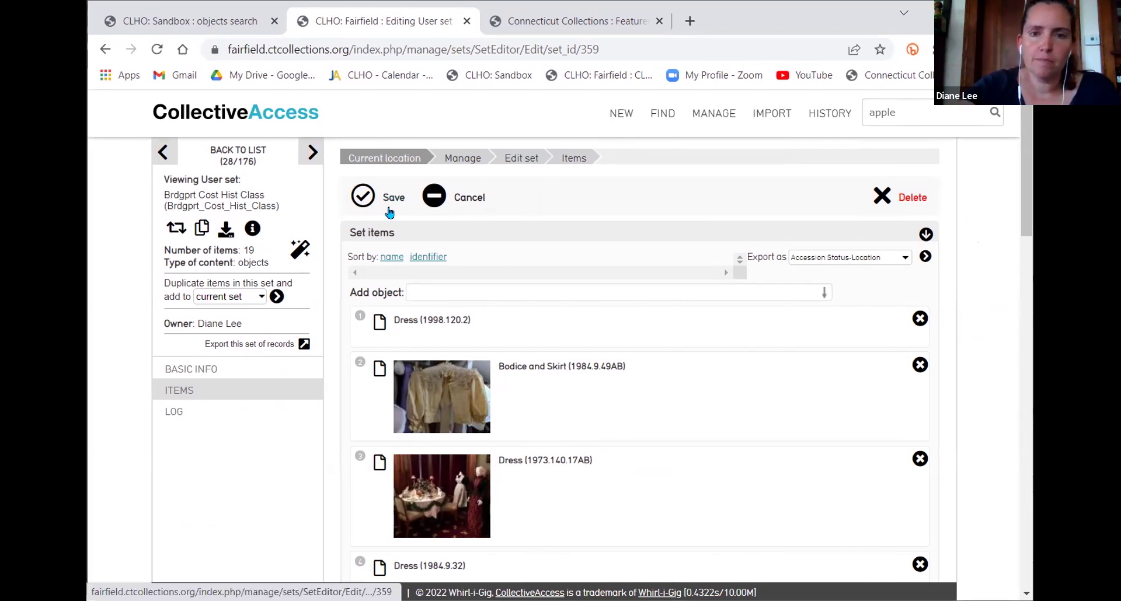
{"action": "left_click", "coordinate": [670, 170]}
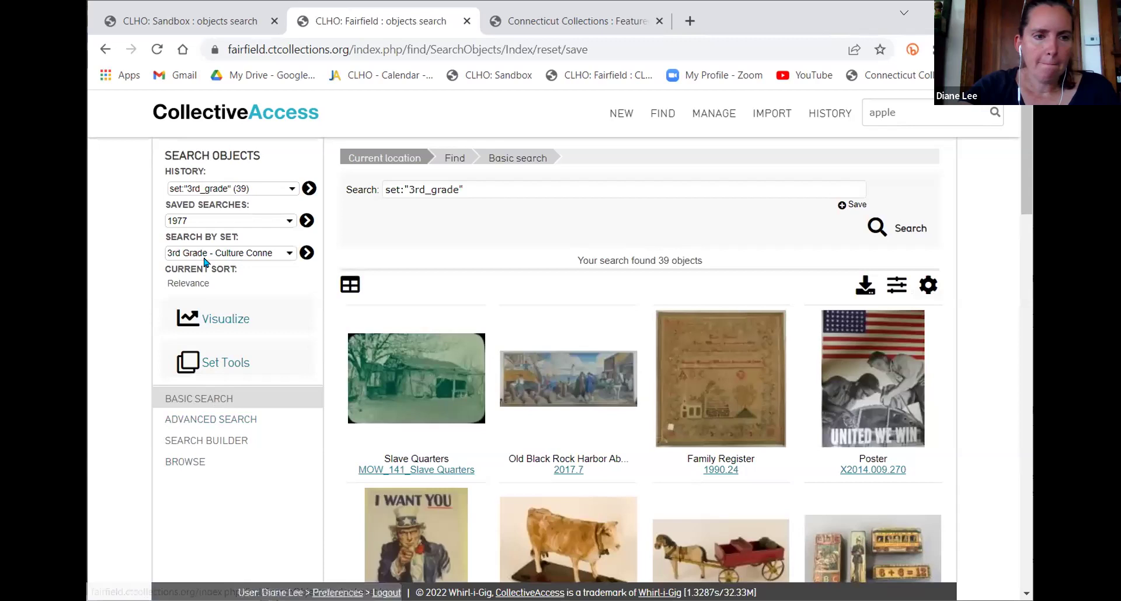
{"action": "left_click", "coordinate": [299, 256]}
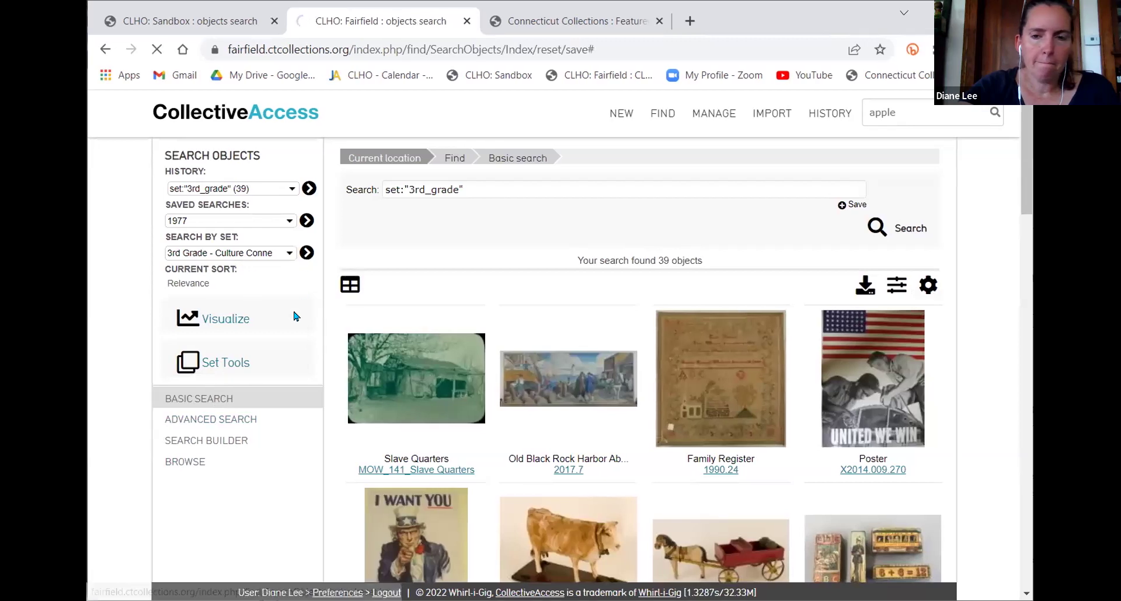
{"action": "left_click", "coordinate": [740, 354]}
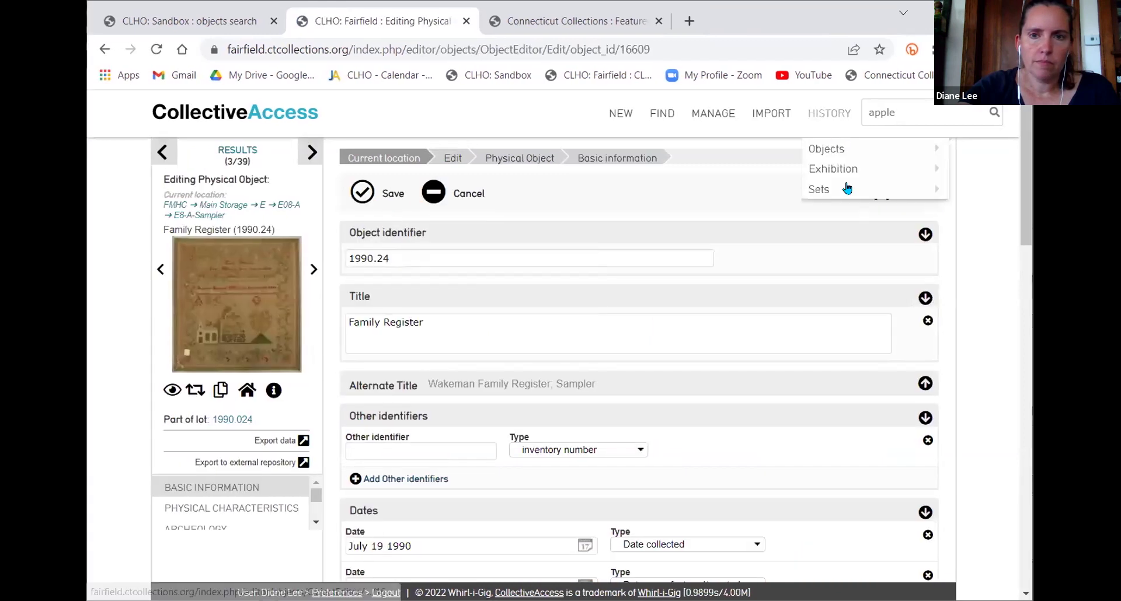
{"action": "mouse_move", "coordinate": [927, 190]}
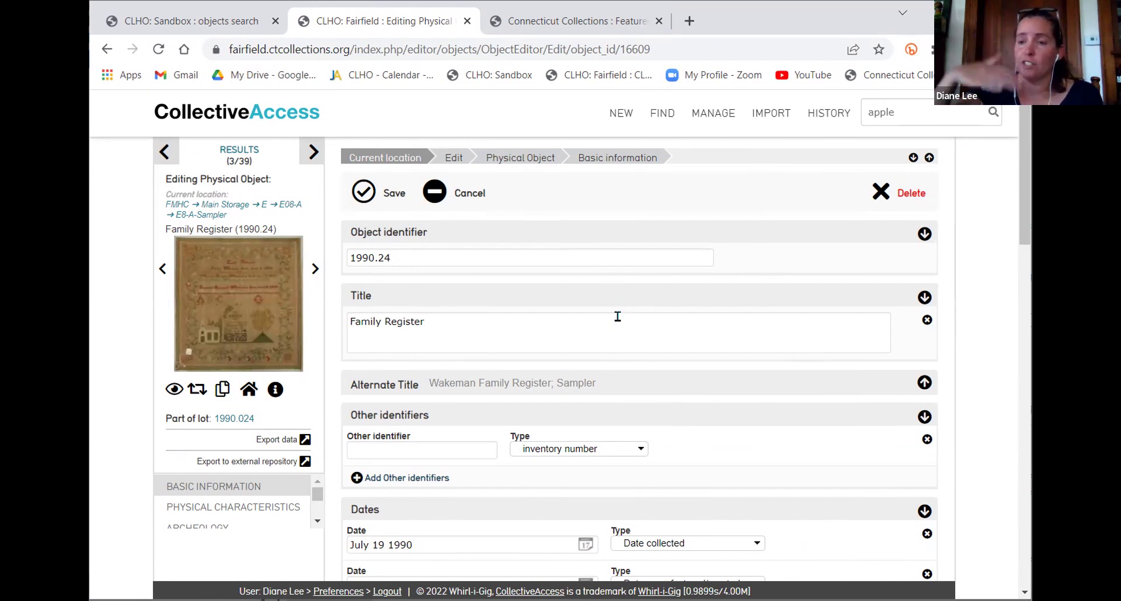
{"action": "left_click", "coordinate": [239, 150]}
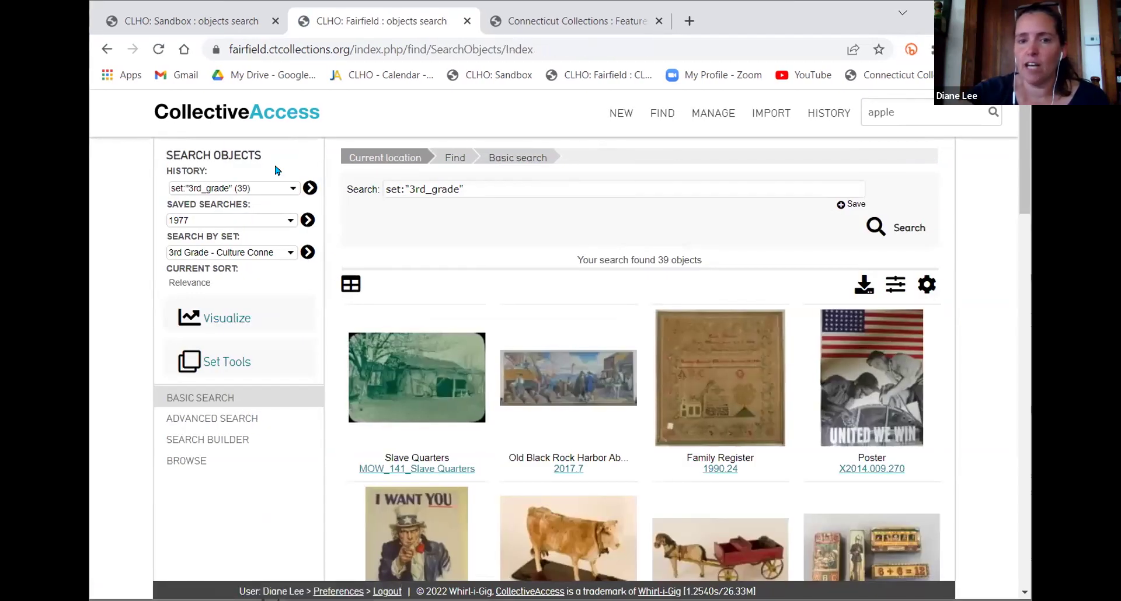
{"action": "scroll", "coordinate": [505, 345], "scroll_direction": "down", "scroll_amount": 4}
{"action": "scroll", "coordinate": [552, 328], "scroll_direction": "down", "scroll_amount": 7}
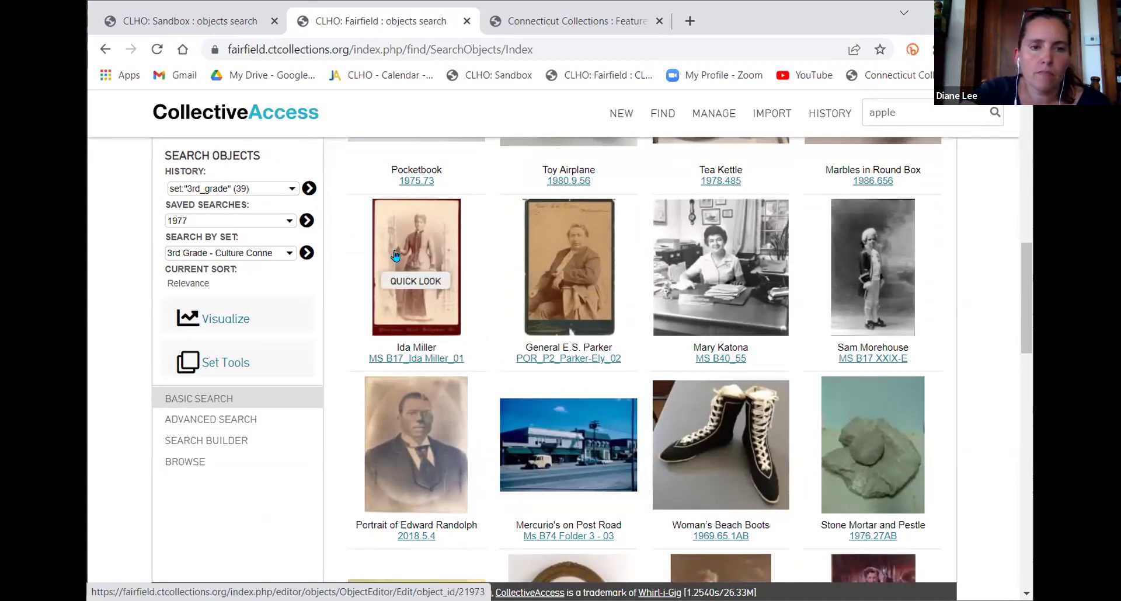
{"action": "scroll", "coordinate": [406, 256], "scroll_direction": "up", "scroll_amount": 1}
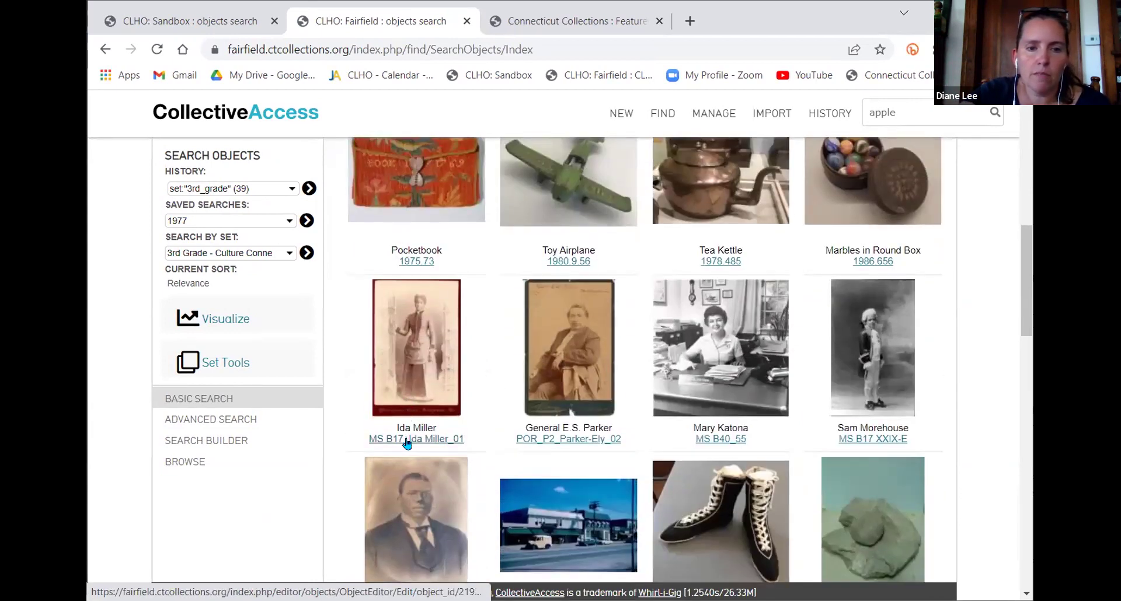
{"action": "left_click", "coordinate": [407, 441]}
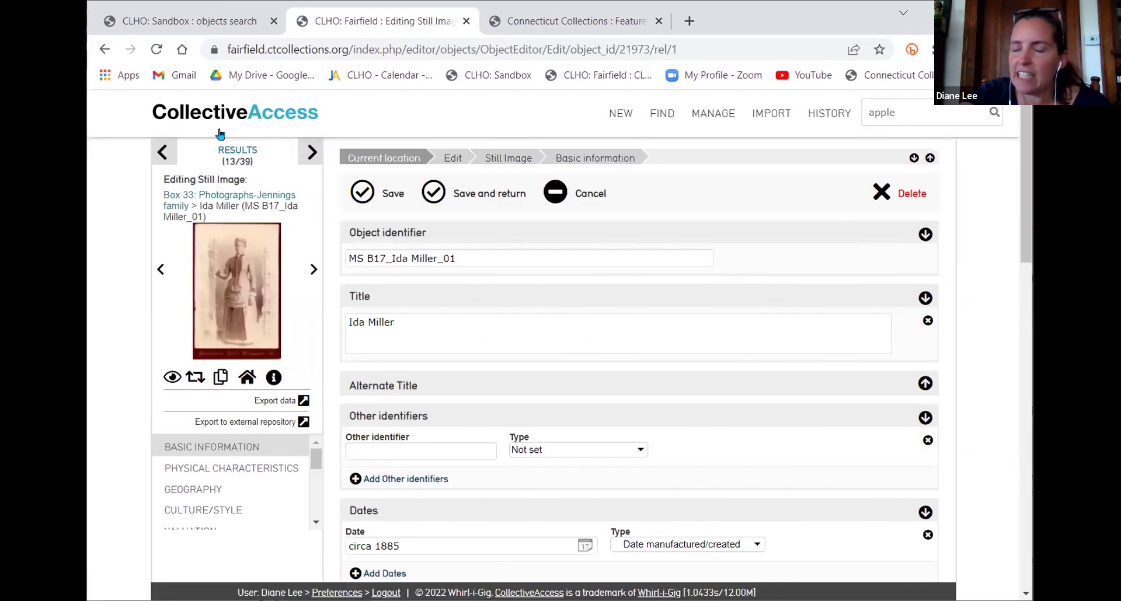
{"action": "left_click", "coordinate": [247, 153]}
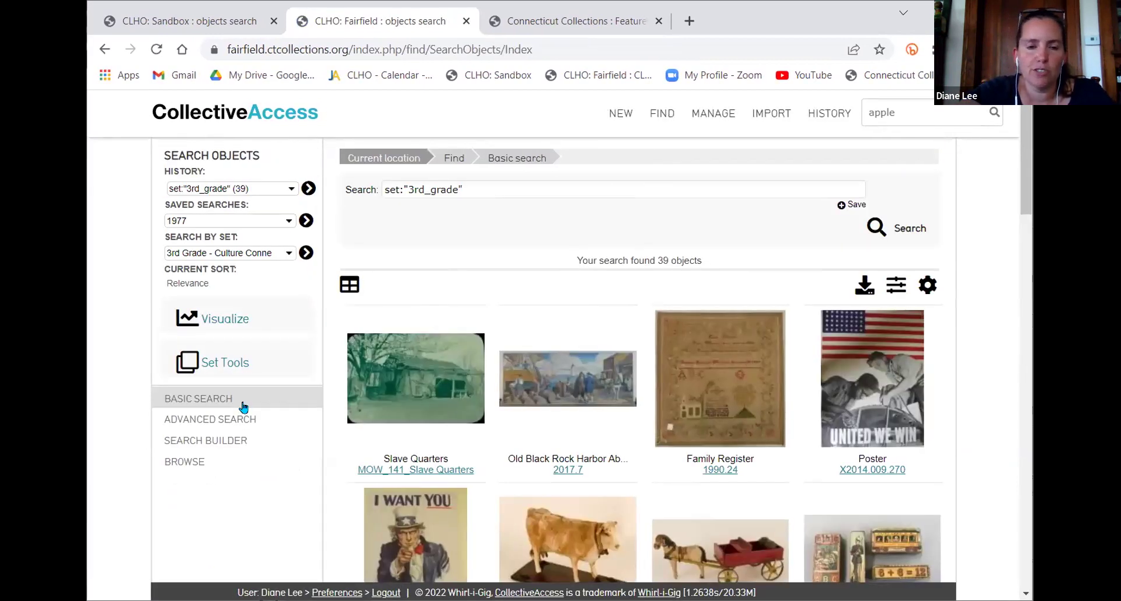
Glance at the Connecticut Collections gallery, then on Fairfield open the Search by set list
{"action": "scroll", "coordinate": [257, 448], "scroll_direction": "down", "scroll_amount": 5}
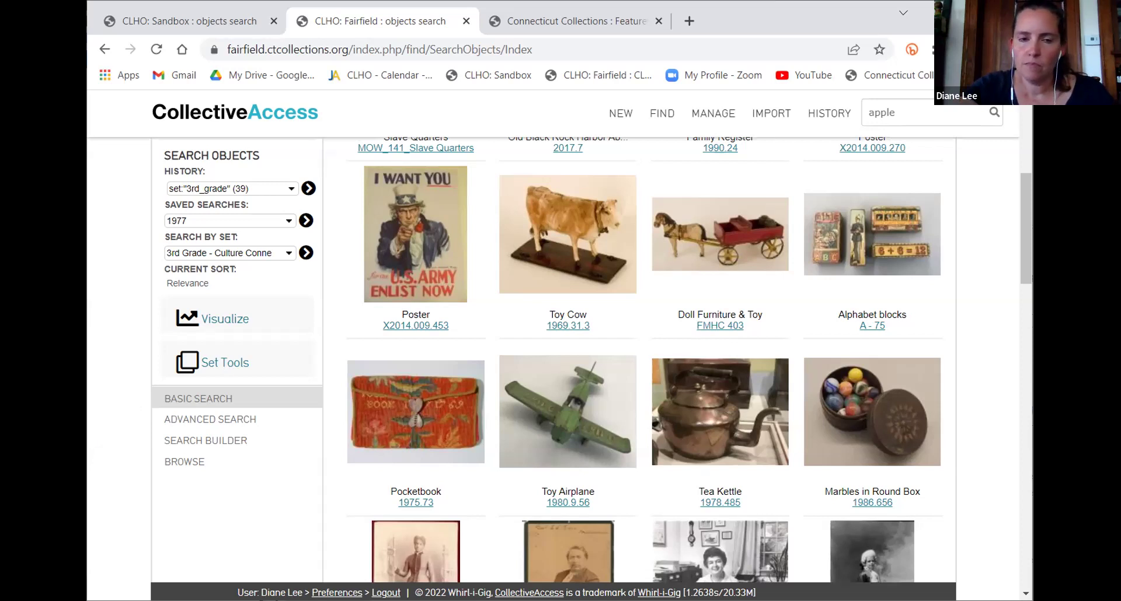
{"action": "left_click", "coordinate": [541, 21]}
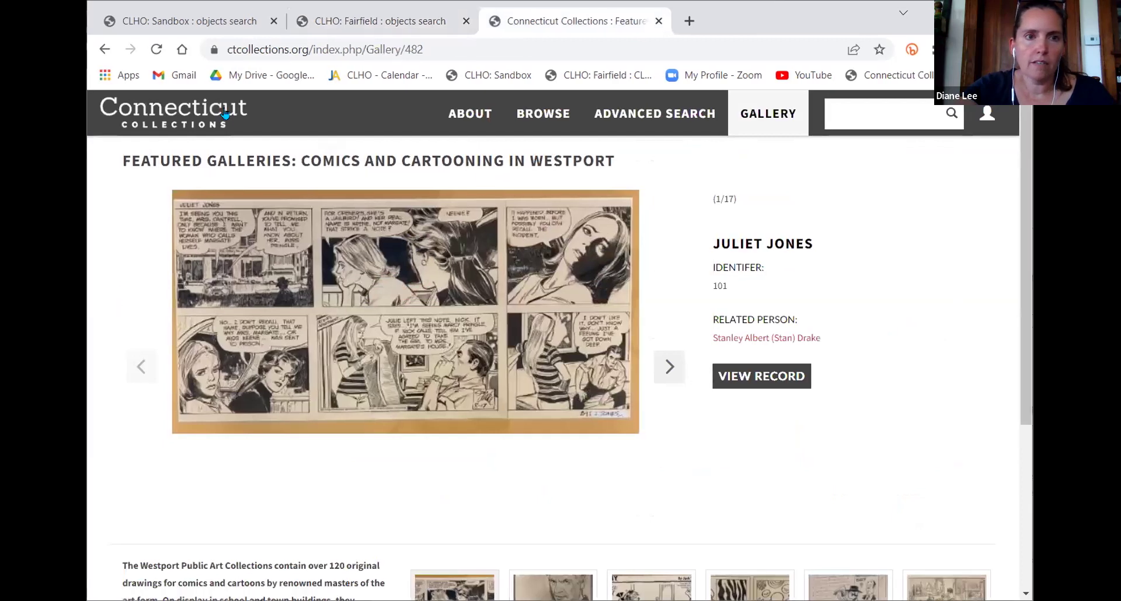
{"action": "left_click", "coordinate": [350, 22]}
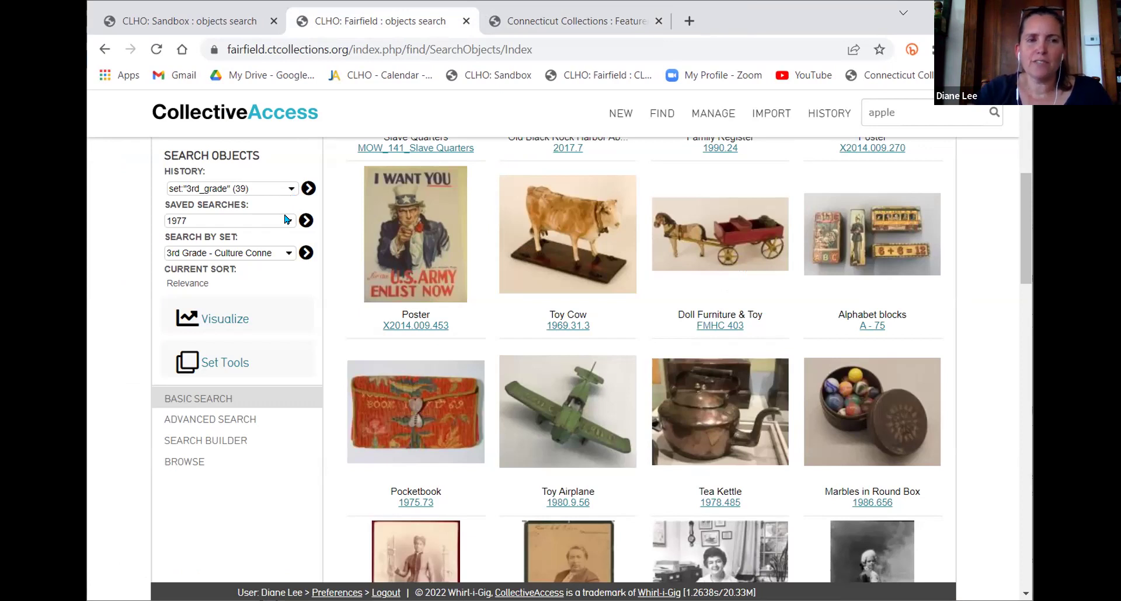
{"action": "left_click", "coordinate": [262, 255]}
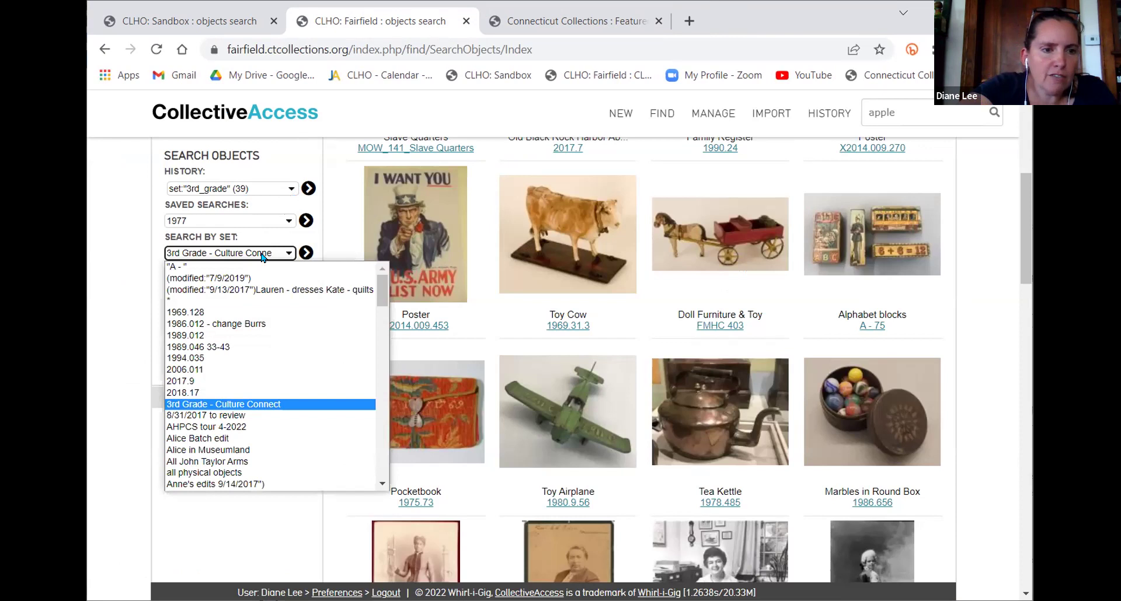
Load the six objects of set 1969.128 into the search results
{"action": "left_click", "coordinate": [254, 312]}
{"action": "left_click", "coordinate": [306, 253]}
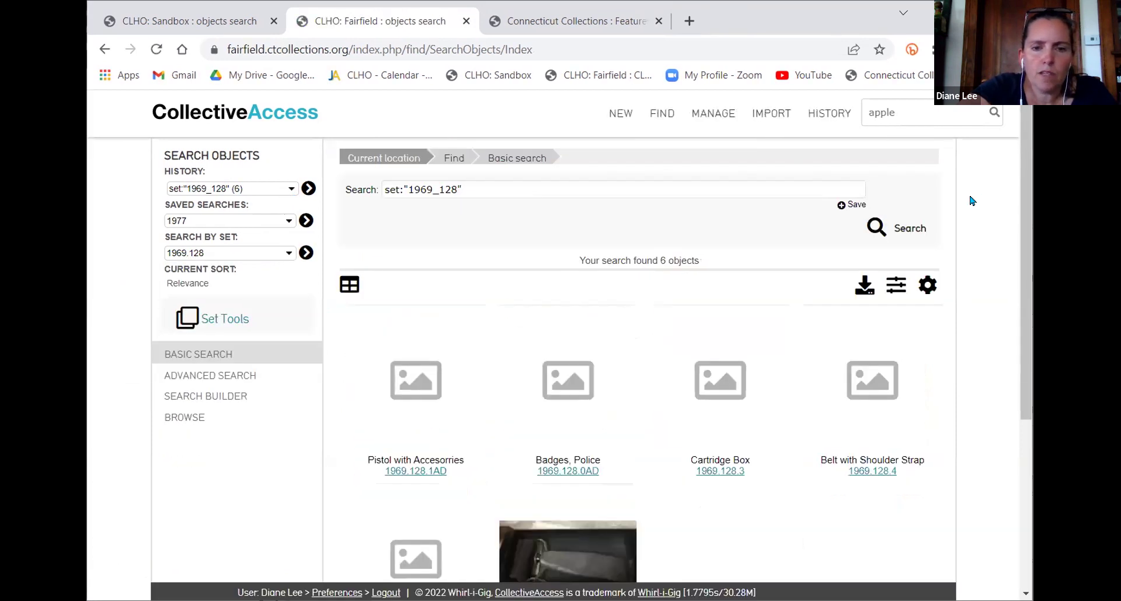
{"action": "scroll", "coordinate": [972, 201], "scroll_direction": "down", "scroll_amount": 3}
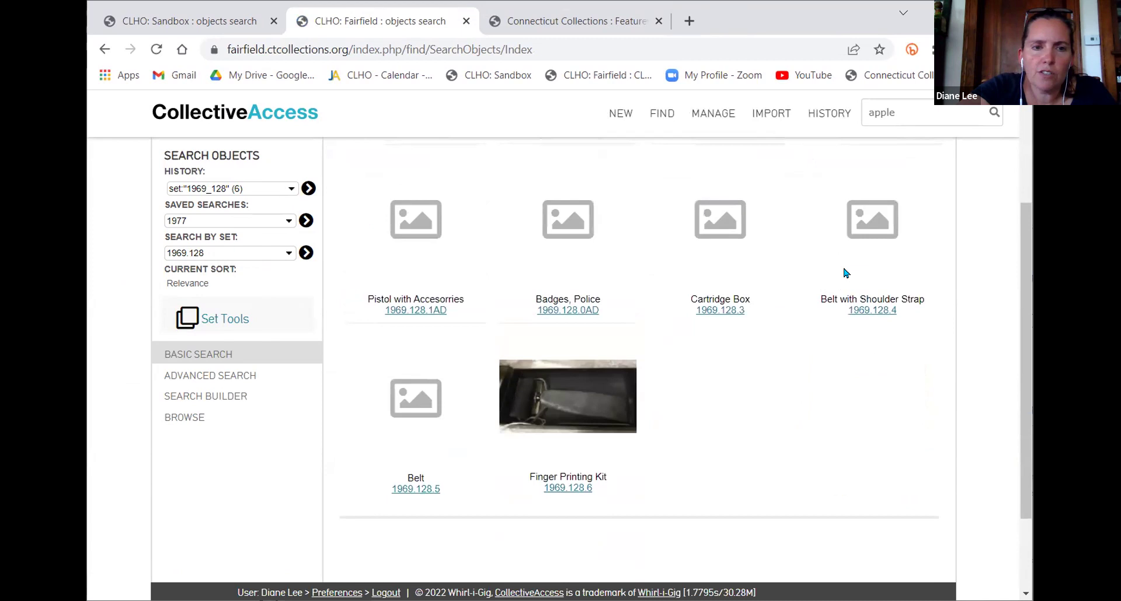
{"action": "scroll", "coordinate": [889, 258], "scroll_direction": "up", "scroll_amount": 2}
Refine the results to a list layout with the Registrar Info display
{"action": "left_click", "coordinate": [928, 206]}
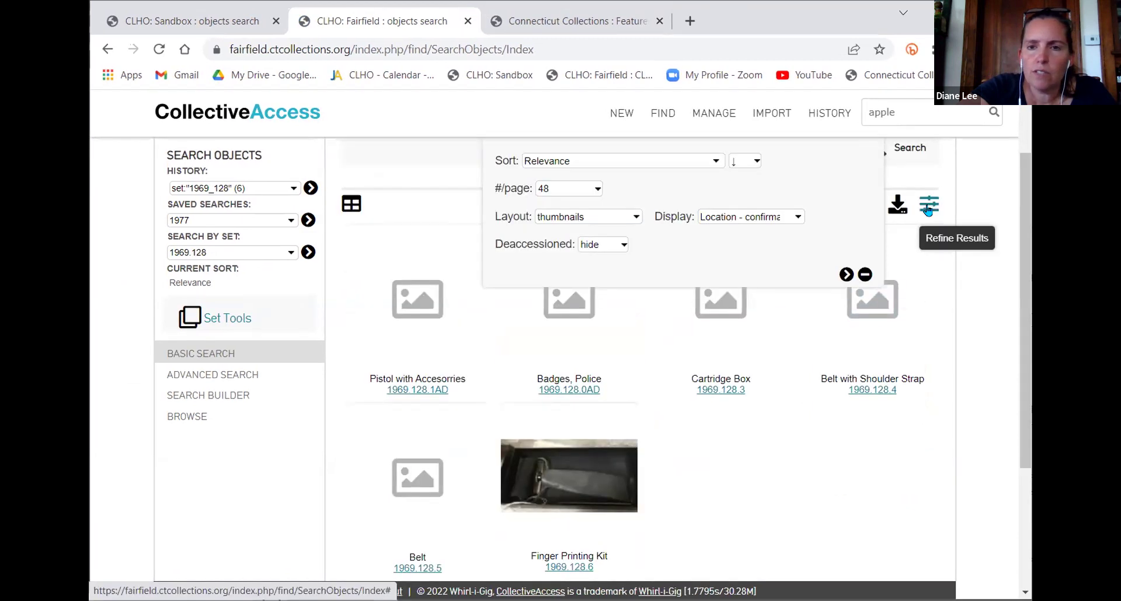
{"action": "left_click", "coordinate": [587, 216]}
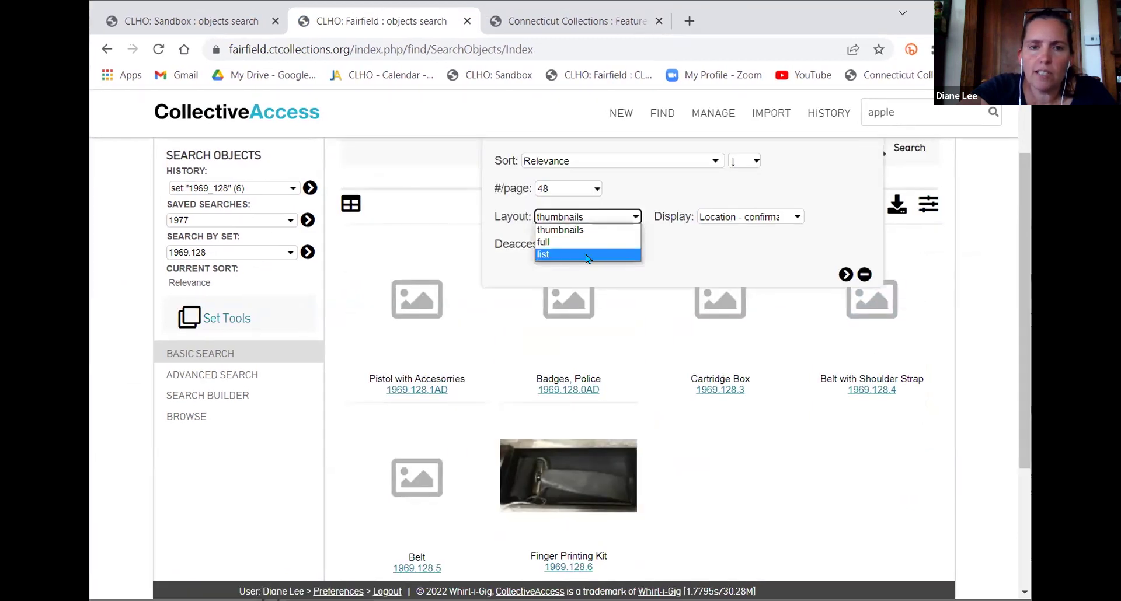
{"action": "left_click", "coordinate": [587, 257]}
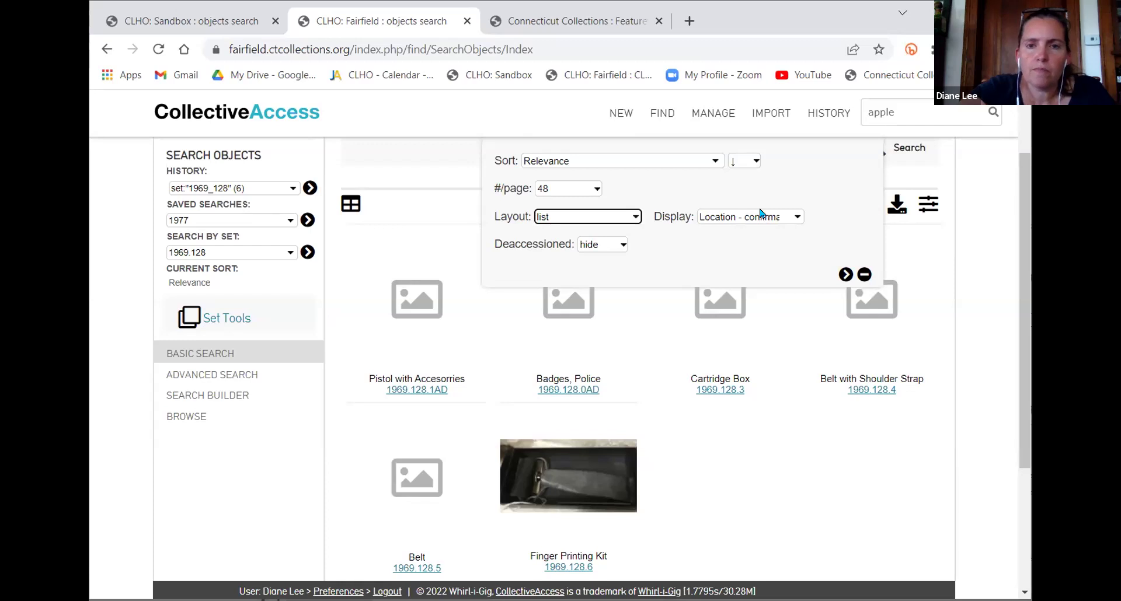
{"action": "left_click", "coordinate": [762, 214]}
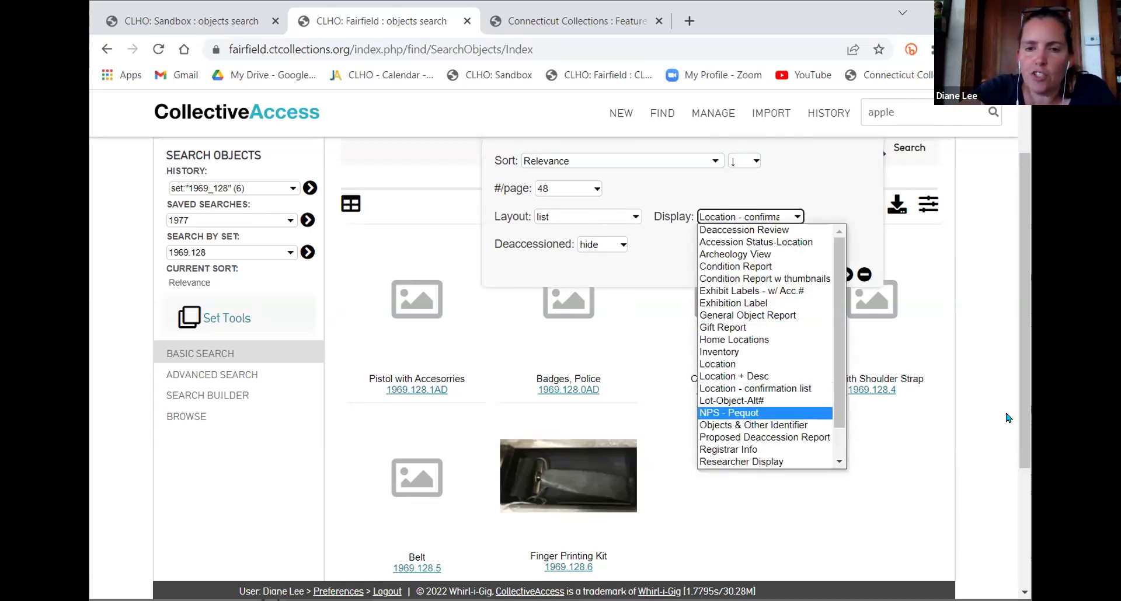
{"action": "left_click", "coordinate": [749, 220]}
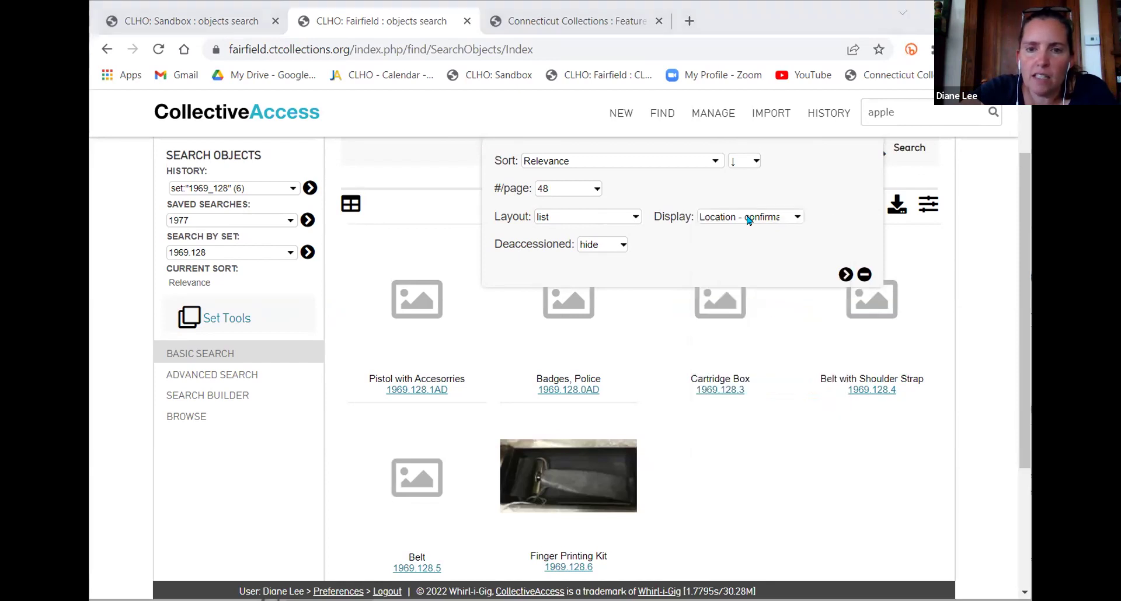
{"action": "left_click", "coordinate": [749, 220]}
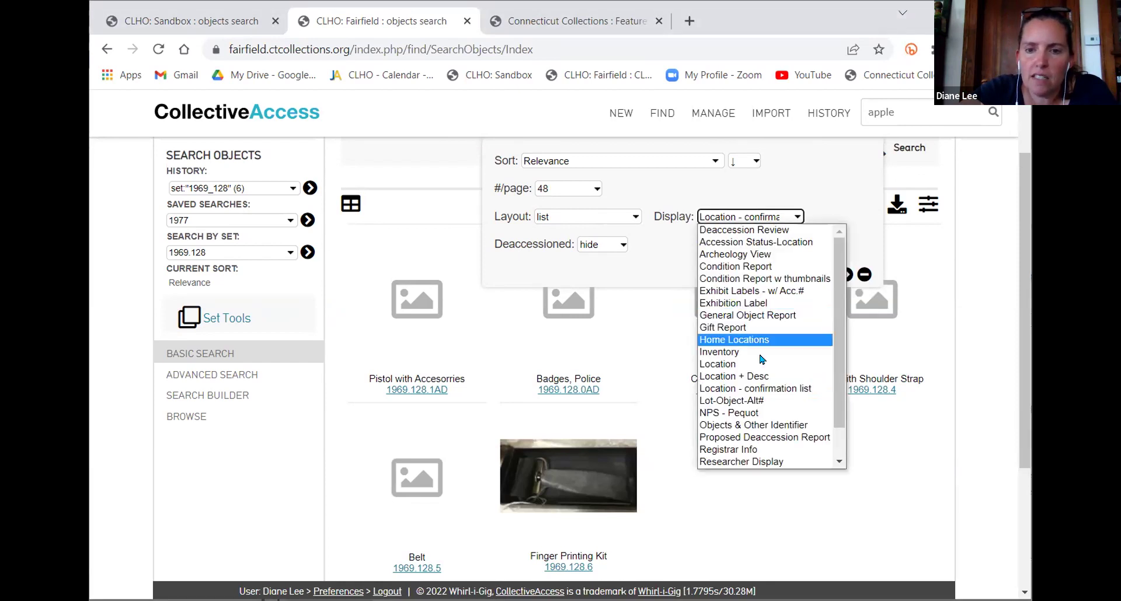
{"action": "left_click", "coordinate": [766, 450]}
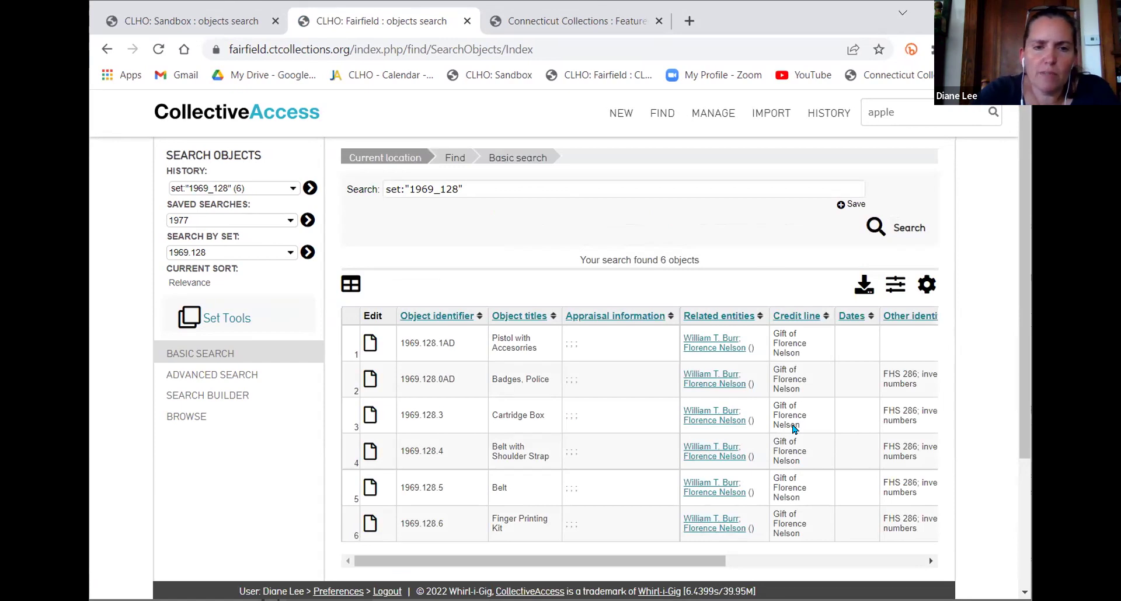
Load the Deacc'd - to review set: dresses 1977.29.4, 1977.29.5 and 1978.36.3
{"action": "scroll", "coordinate": [794, 429], "scroll_direction": "right", "scroll_amount": 10}
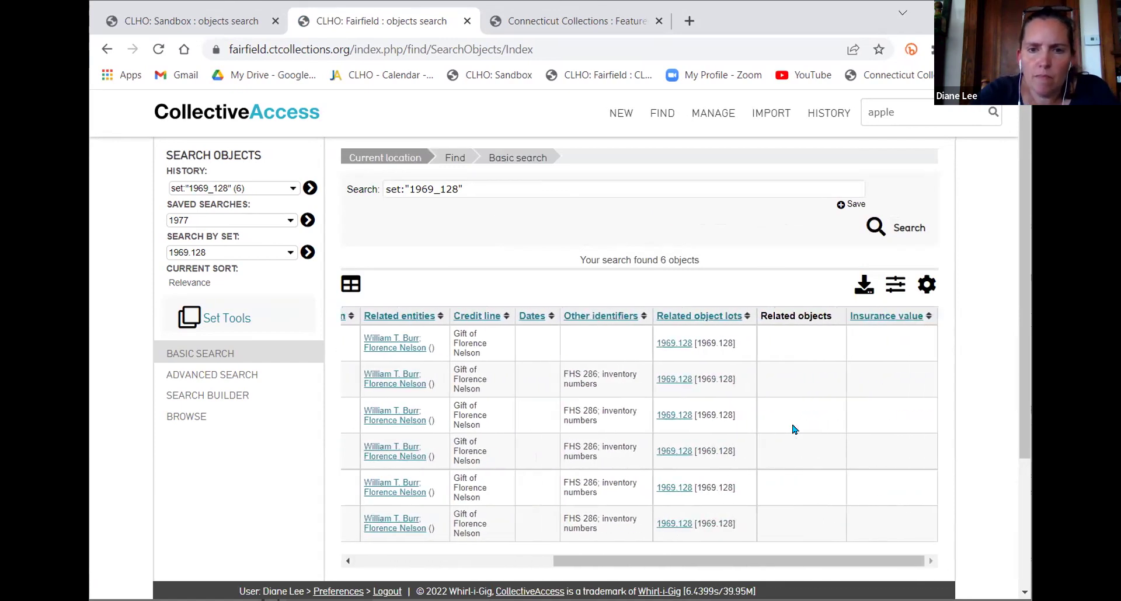
{"action": "scroll", "coordinate": [794, 429], "scroll_direction": "left", "scroll_amount": 5}
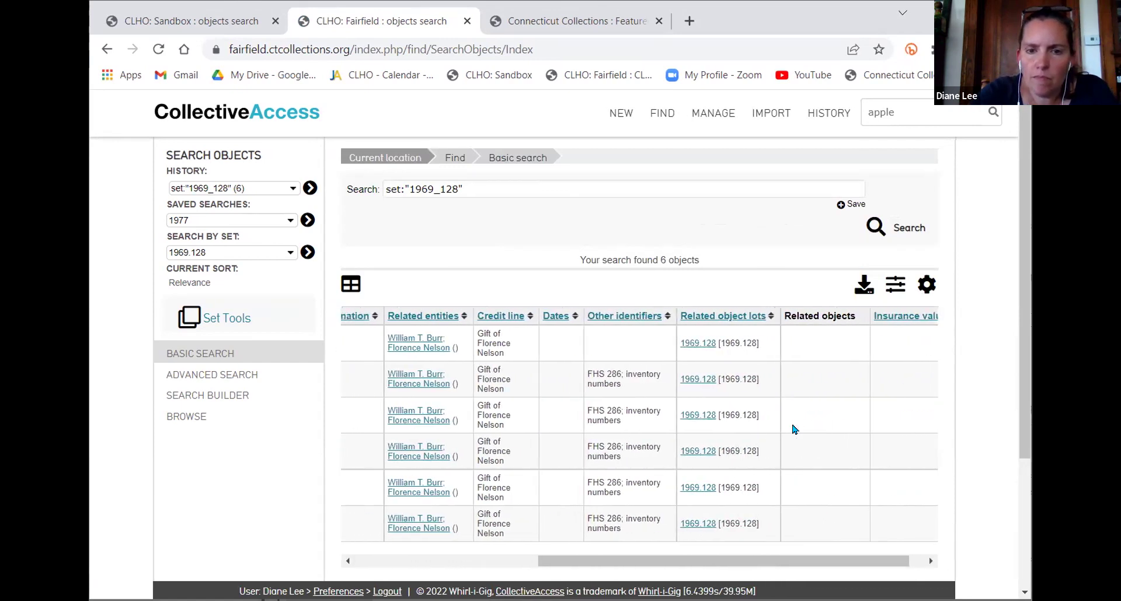
{"action": "scroll", "coordinate": [794, 429], "scroll_direction": "left", "scroll_amount": 5}
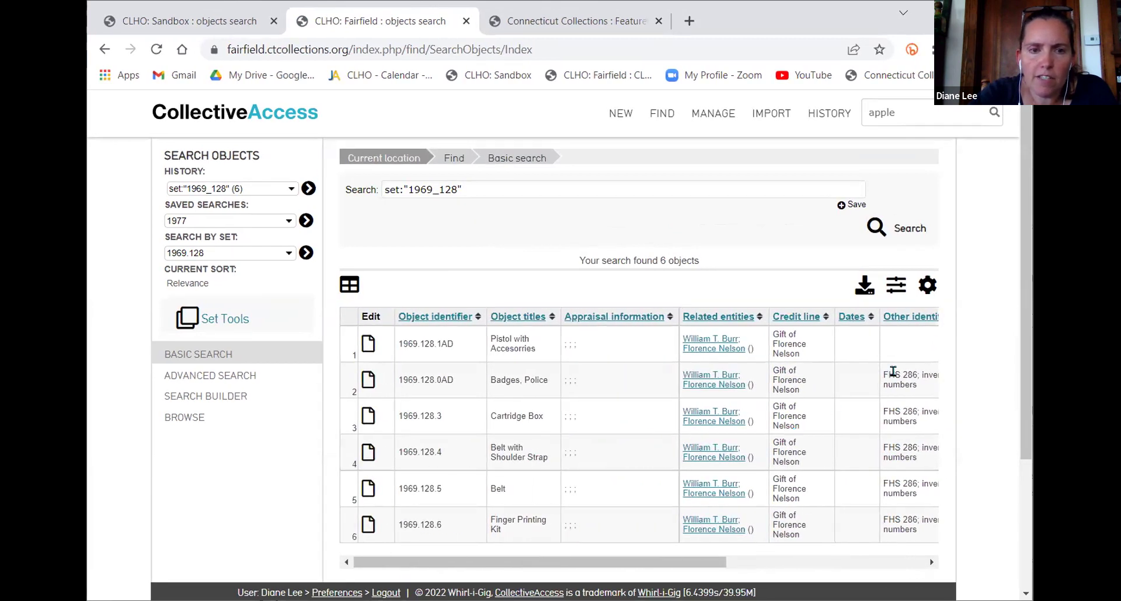
{"action": "left_click", "coordinate": [287, 257]}
{"action": "scroll", "coordinate": [245, 417], "scroll_direction": "down", "scroll_amount": 6}
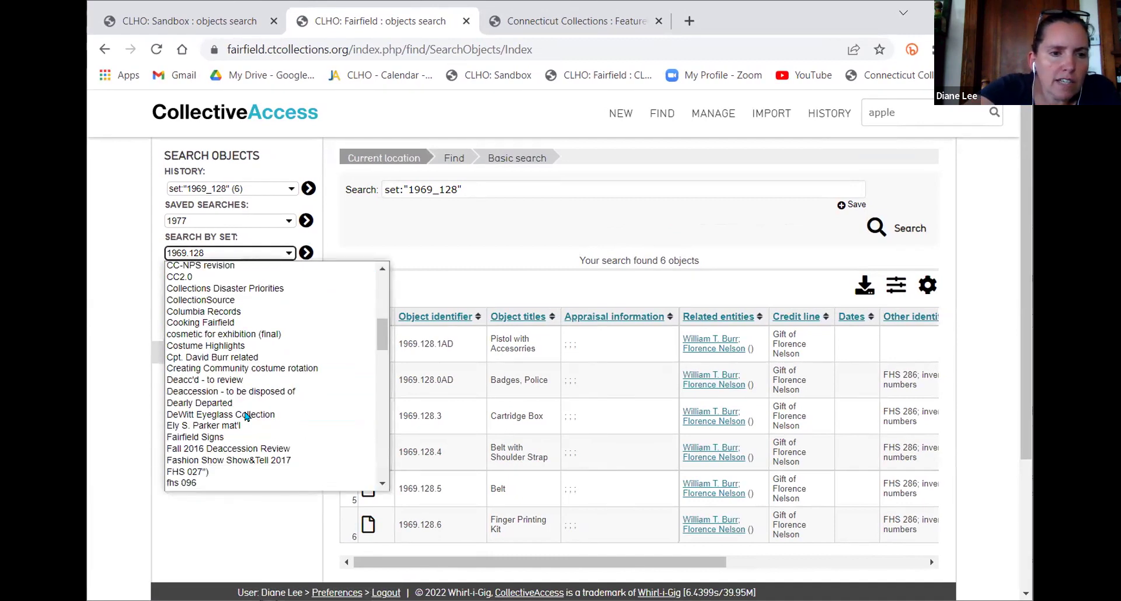
{"action": "left_click", "coordinate": [280, 382]}
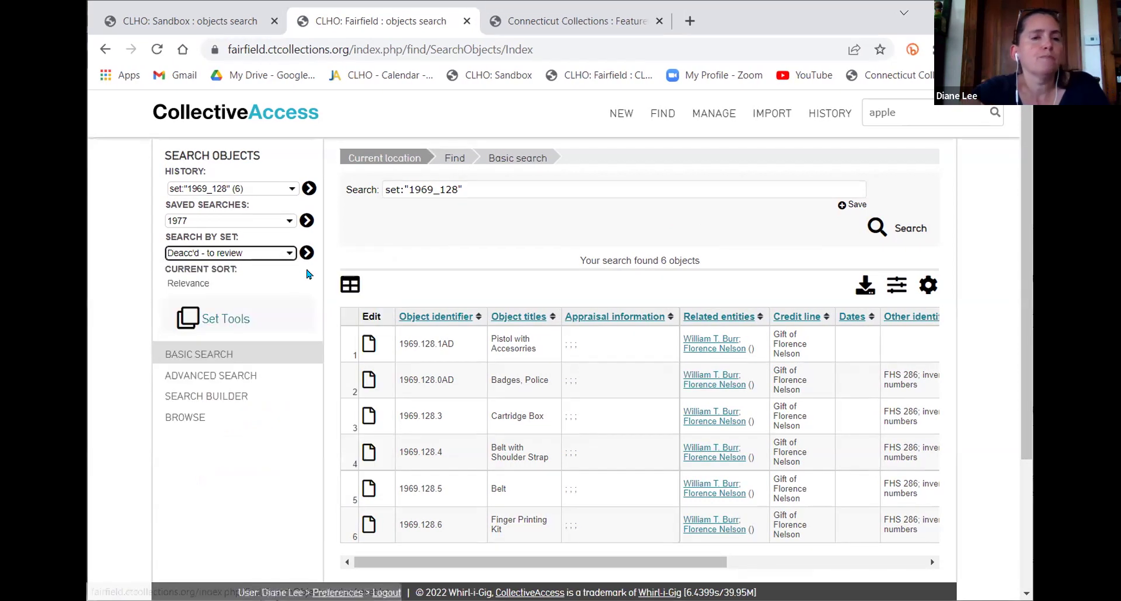
{"action": "left_click", "coordinate": [307, 254]}
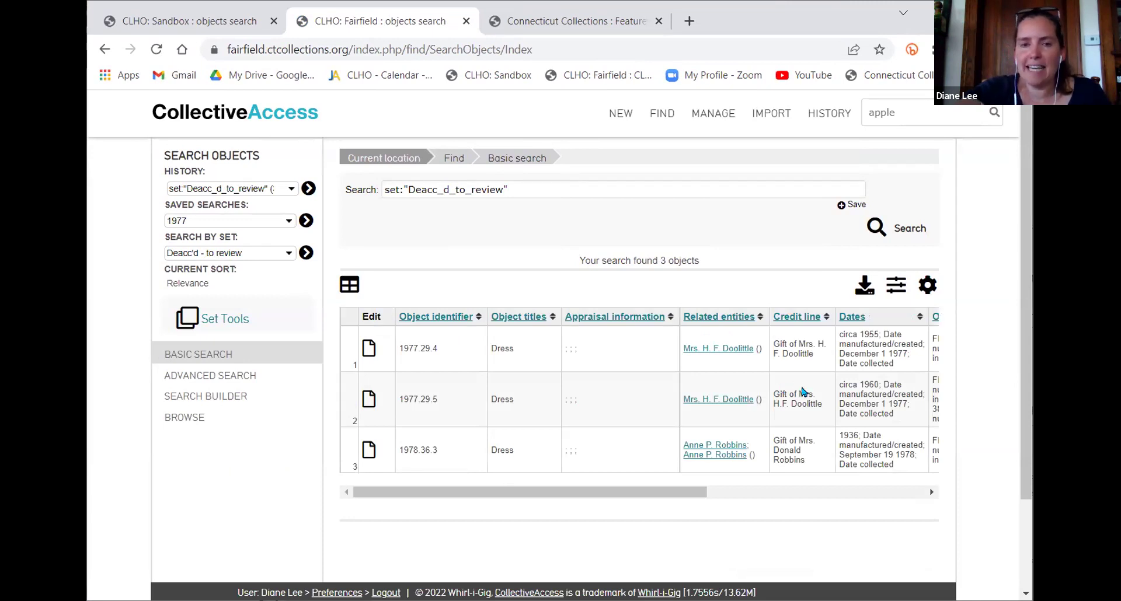
Switch the results to the Proposed Deaccession Report display and review its columns of condition notes
{"action": "left_click", "coordinate": [928, 285]}
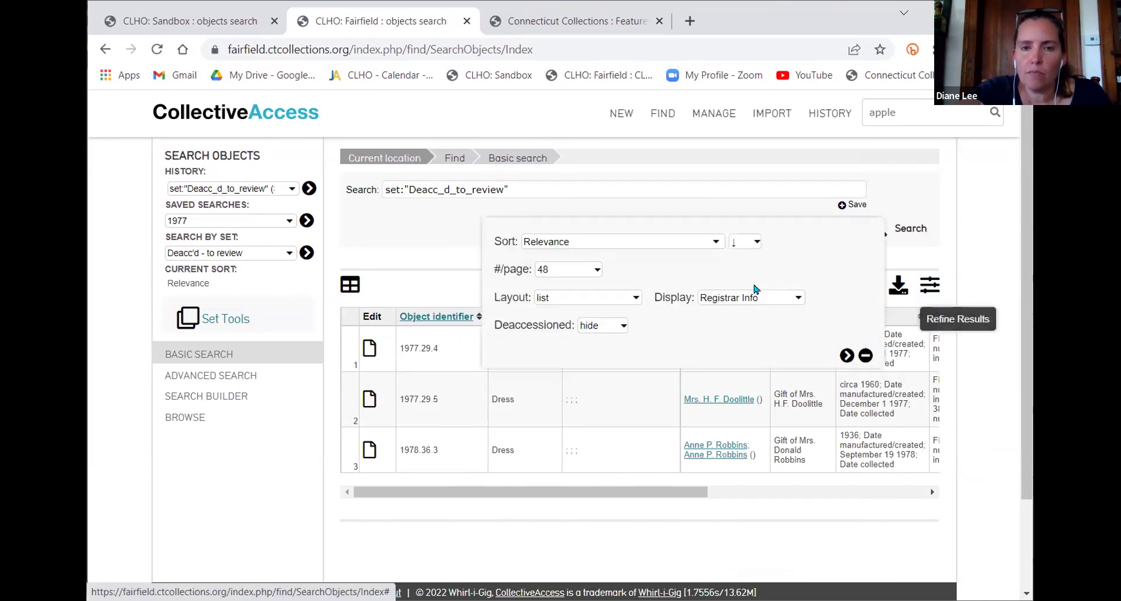
{"action": "left_click", "coordinate": [731, 299]}
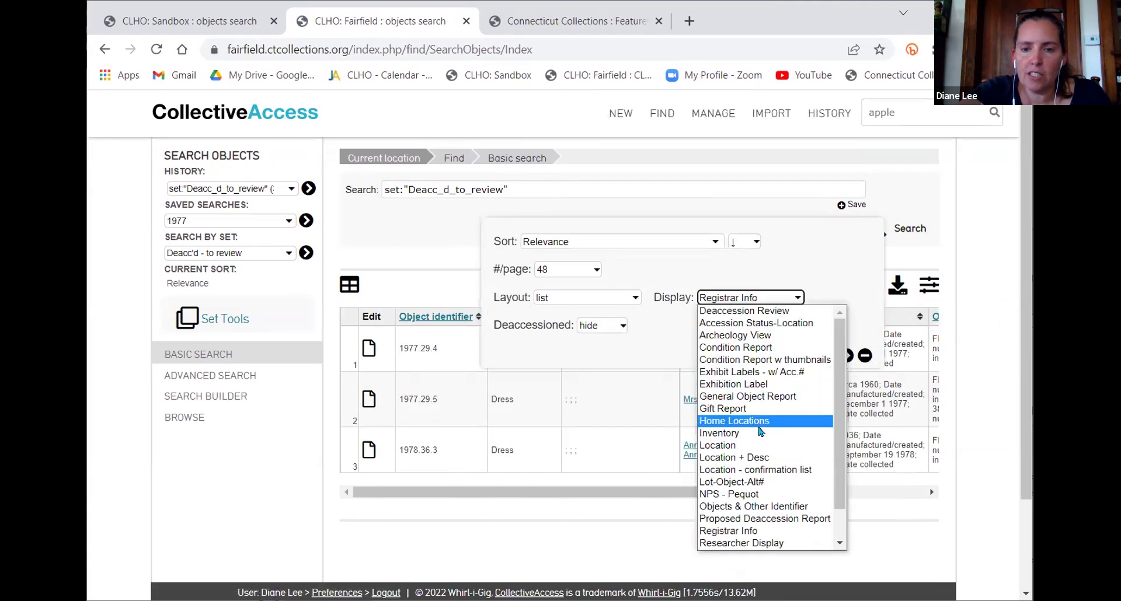
{"action": "scroll", "coordinate": [761, 432], "scroll_direction": "down", "scroll_amount": 1}
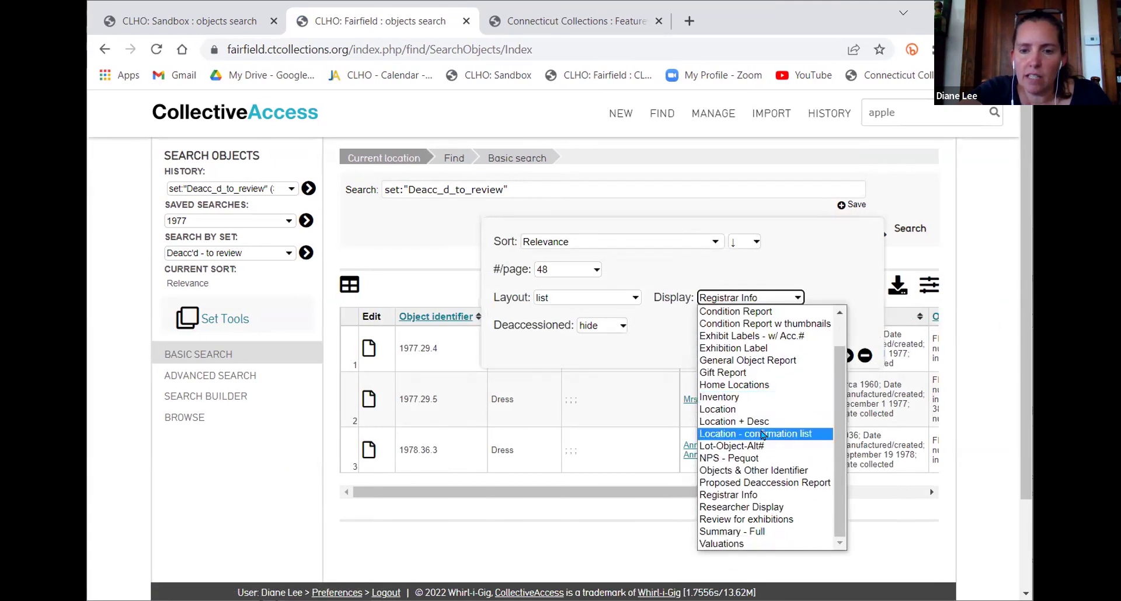
{"action": "left_click", "coordinate": [774, 483]}
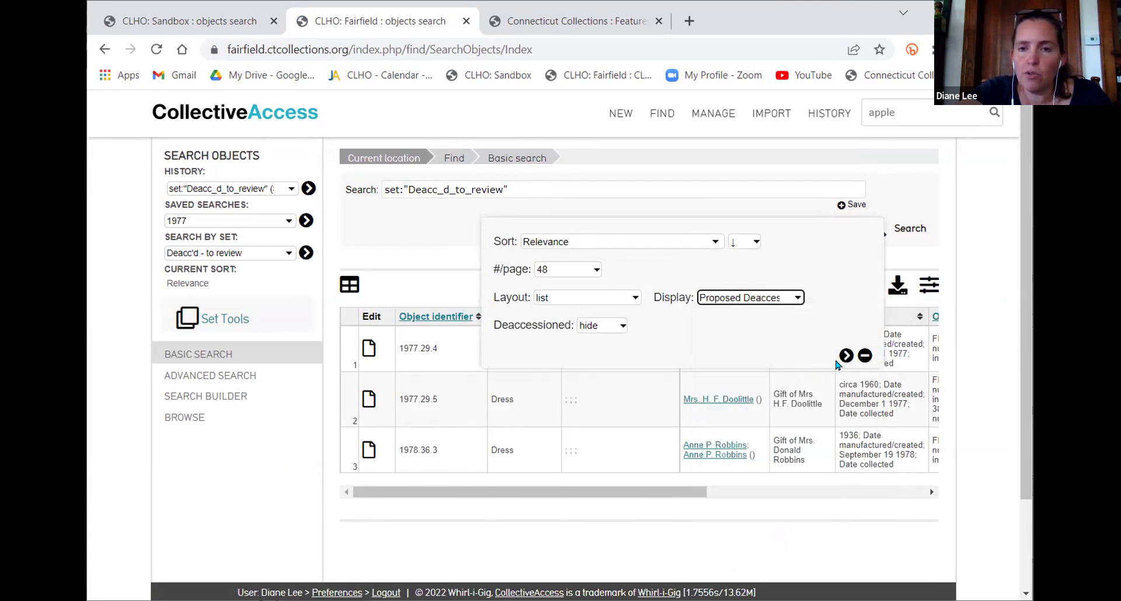
{"action": "left_click", "coordinate": [846, 355]}
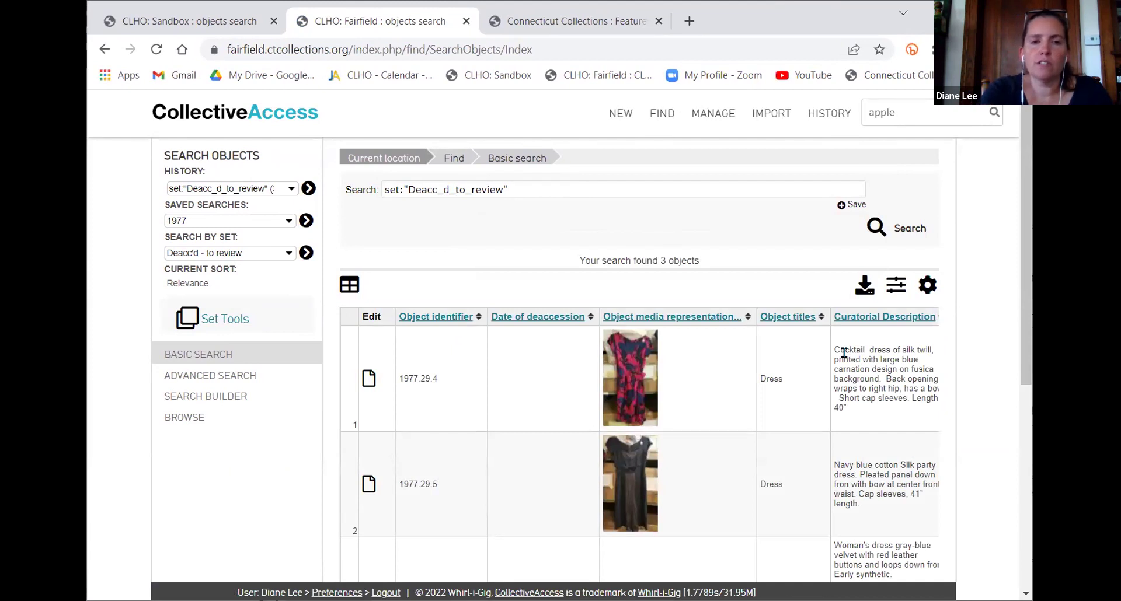
{"action": "scroll", "coordinate": [844, 354], "scroll_direction": "down", "scroll_amount": 2}
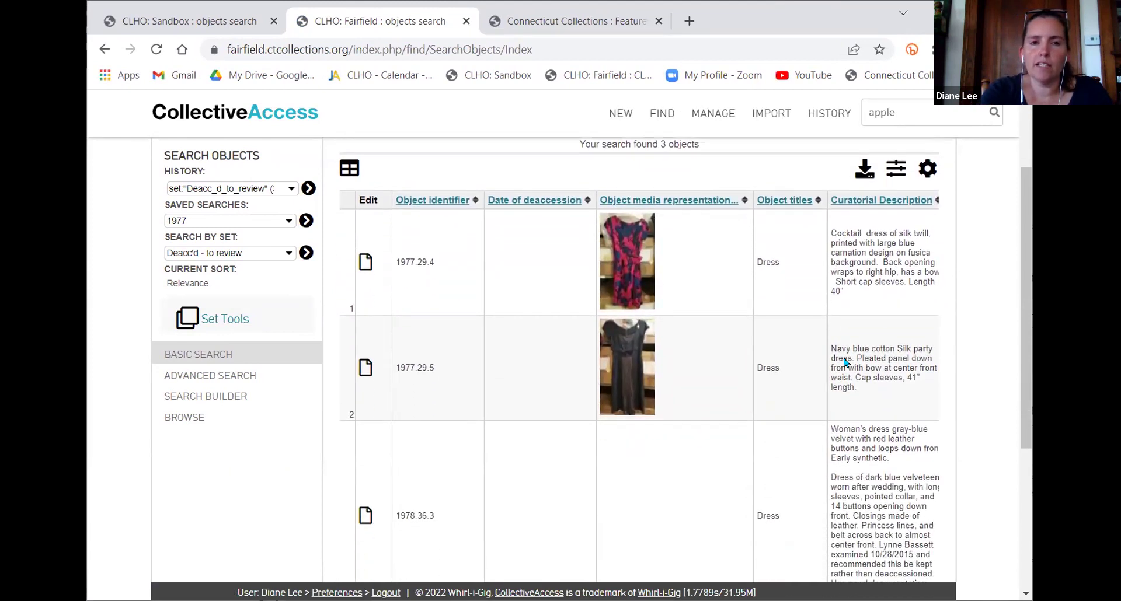
{"action": "scroll", "coordinate": [844, 362], "scroll_direction": "down", "scroll_amount": 1}
{"action": "scroll", "coordinate": [845, 359], "scroll_direction": "right", "scroll_amount": 6}
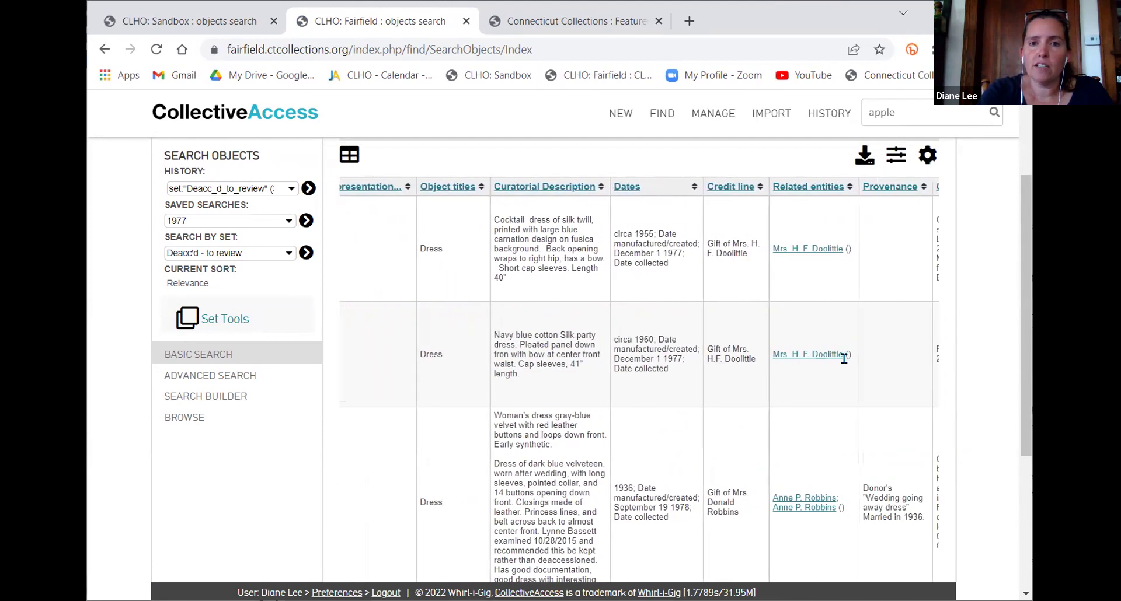
{"action": "scroll", "coordinate": [844, 358], "scroll_direction": "right", "scroll_amount": 2}
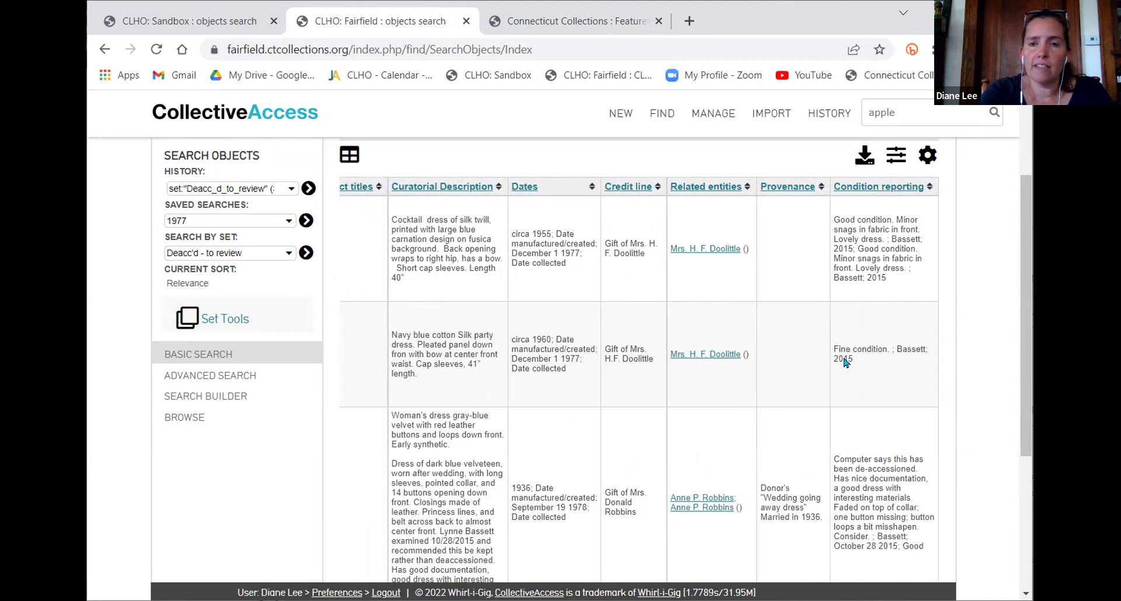
{"action": "scroll", "coordinate": [845, 361], "scroll_direction": "left", "scroll_amount": 1}
{"action": "scroll", "coordinate": [845, 359], "scroll_direction": "right", "scroll_amount": 1}
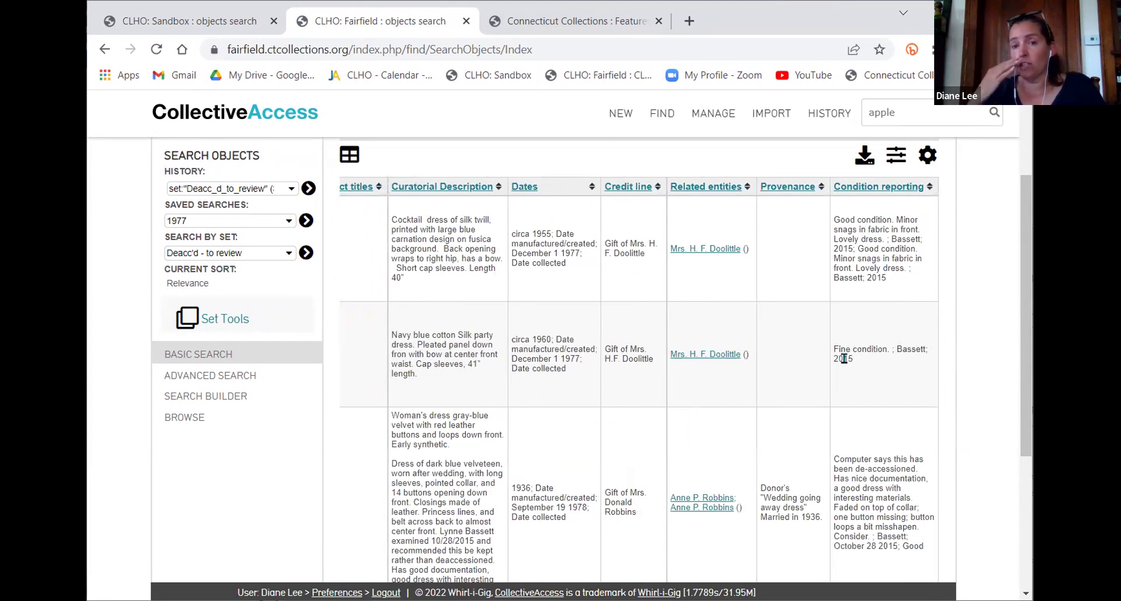
{"action": "scroll", "coordinate": [823, 421], "scroll_direction": "up", "scroll_amount": 2}
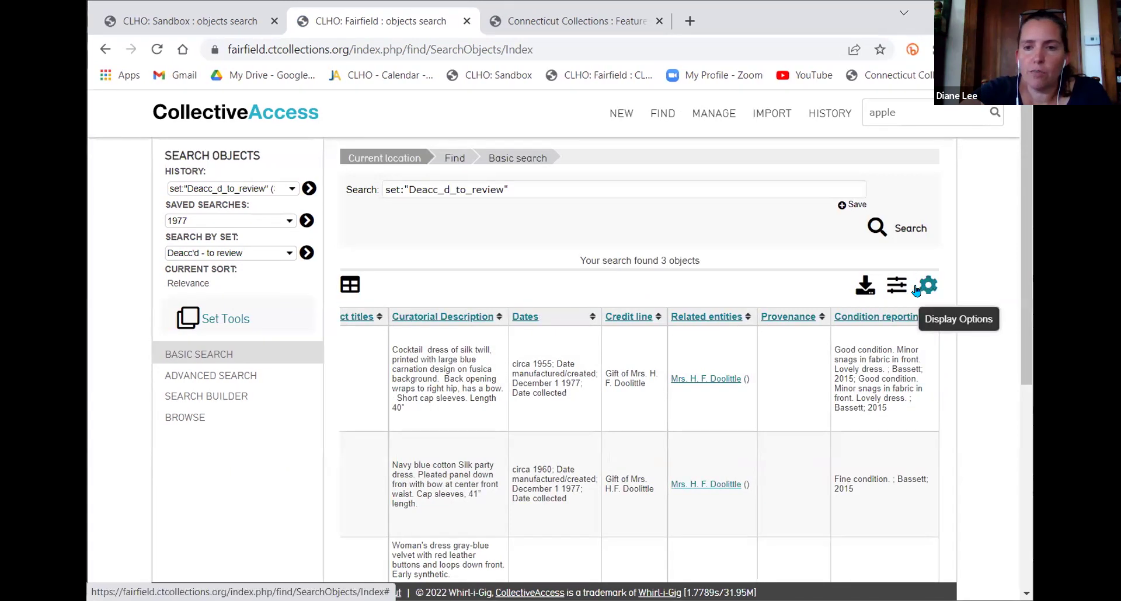
Download the three dress results in the Word processing (DOCX) format
{"action": "left_click", "coordinate": [867, 287]}
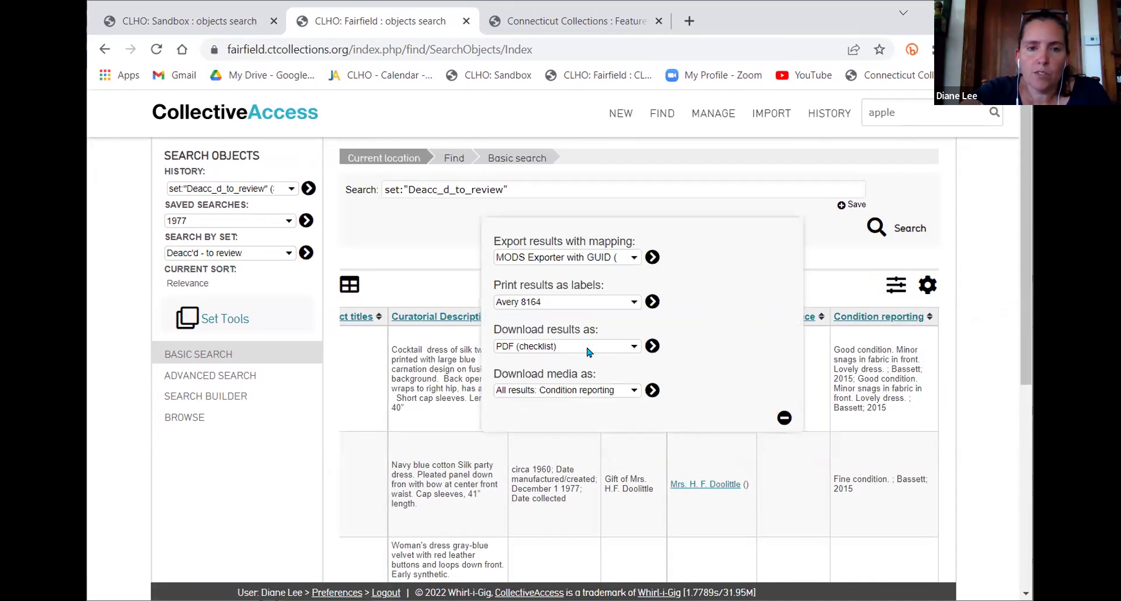
{"action": "left_click", "coordinate": [589, 351]}
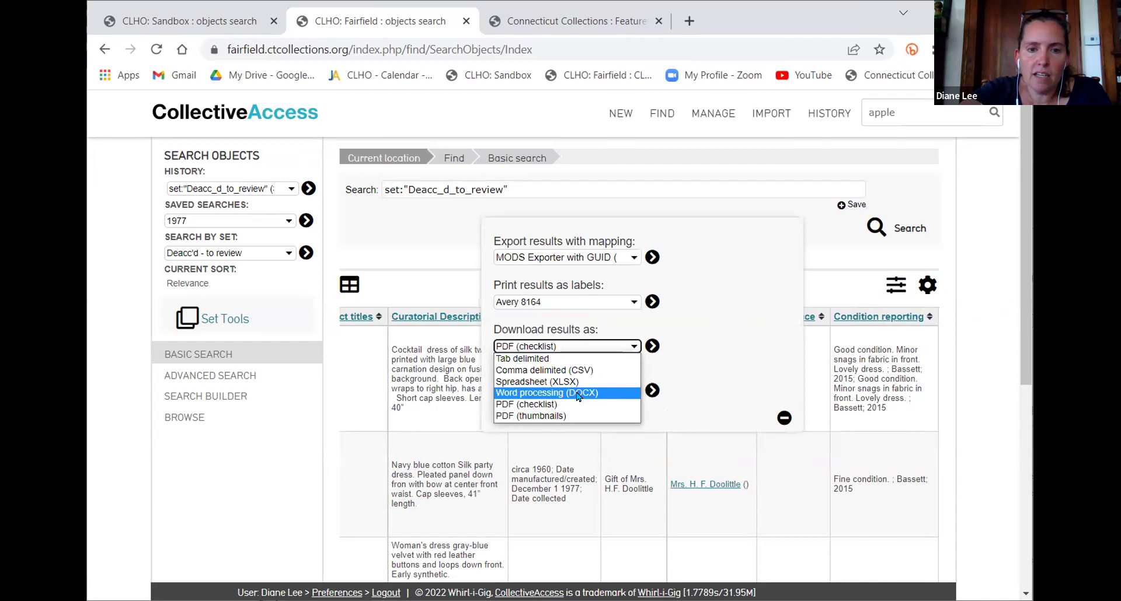
{"action": "left_click", "coordinate": [578, 394]}
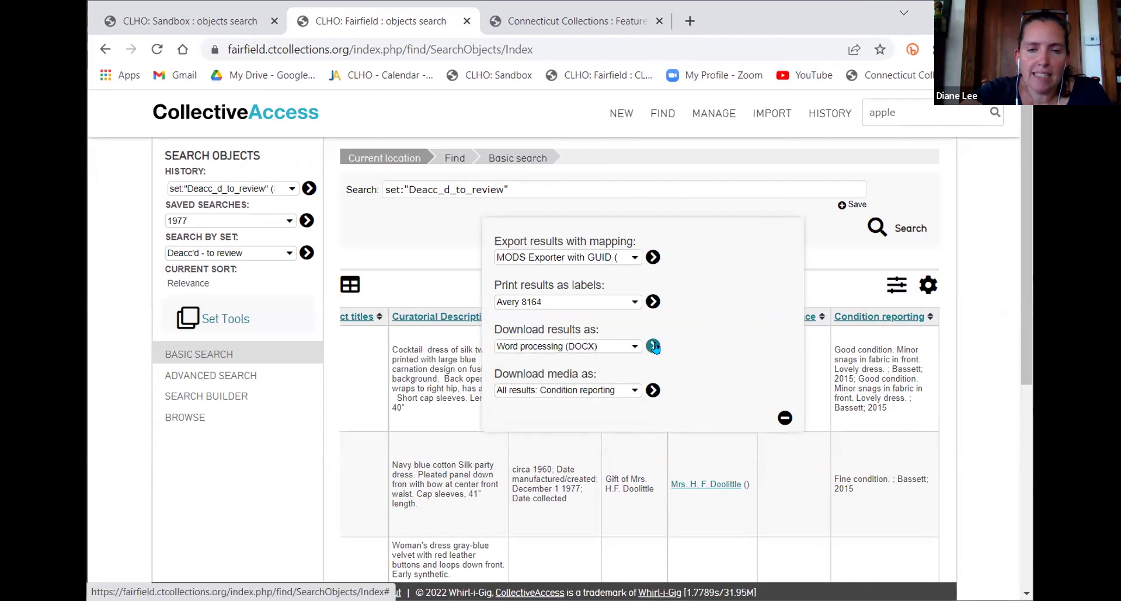
{"action": "left_click", "coordinate": [654, 347]}
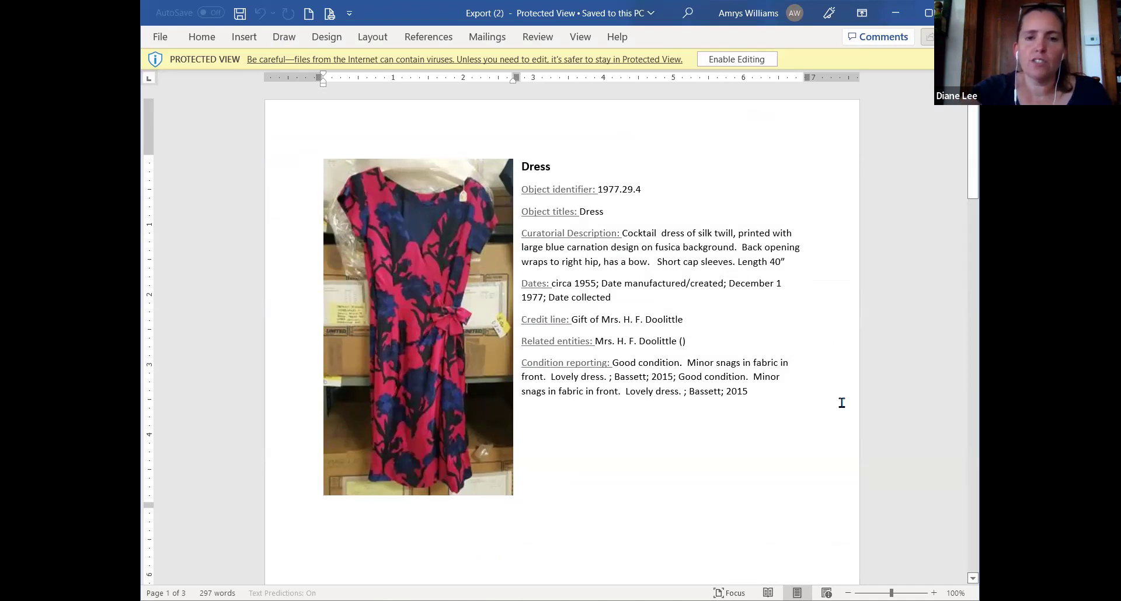
Review the three dress entries in the Word export, then return to the browser
{"action": "scroll", "coordinate": [687, 370], "scroll_direction": "down", "scroll_amount": 1}
{"action": "scroll", "coordinate": [686, 364], "scroll_direction": "down", "scroll_amount": 15}
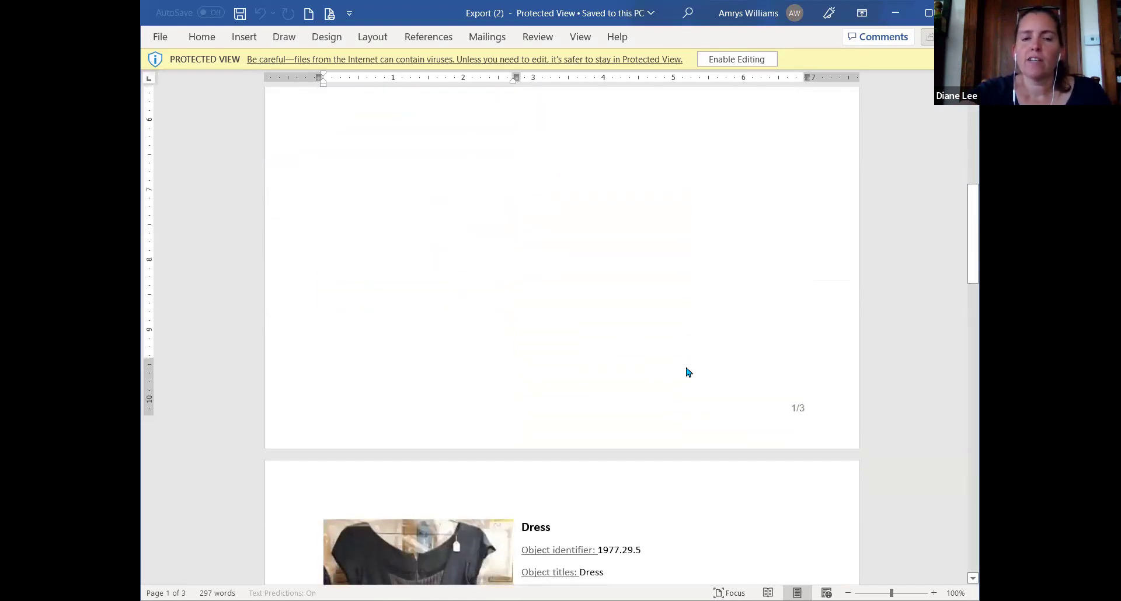
{"action": "scroll", "coordinate": [754, 393], "scroll_direction": "down", "scroll_amount": 8}
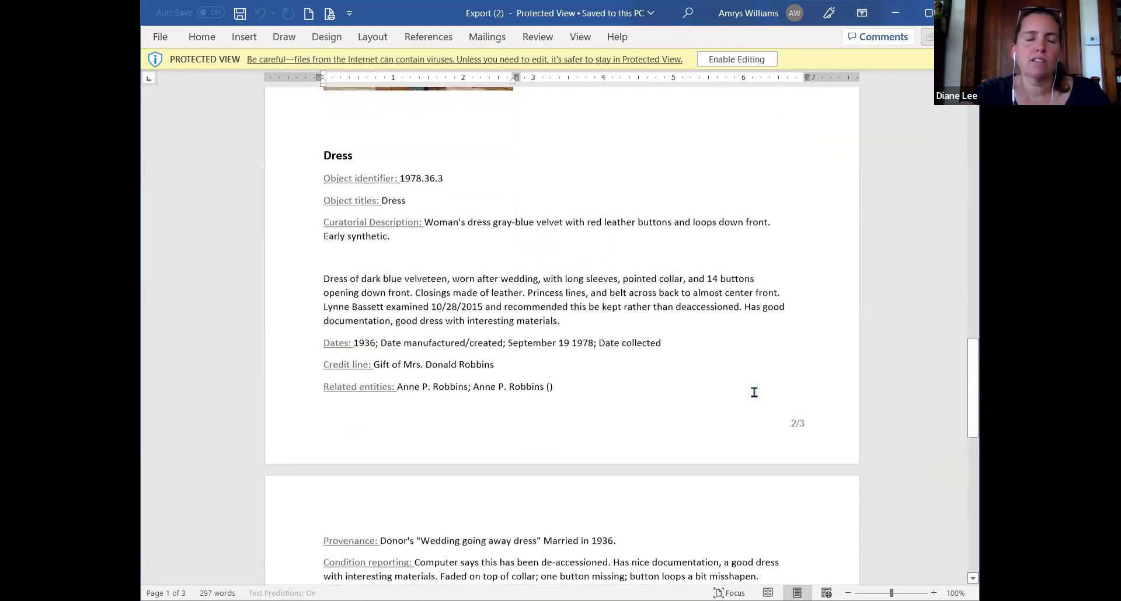
{"action": "scroll", "coordinate": [689, 341], "scroll_direction": "down", "scroll_amount": 5}
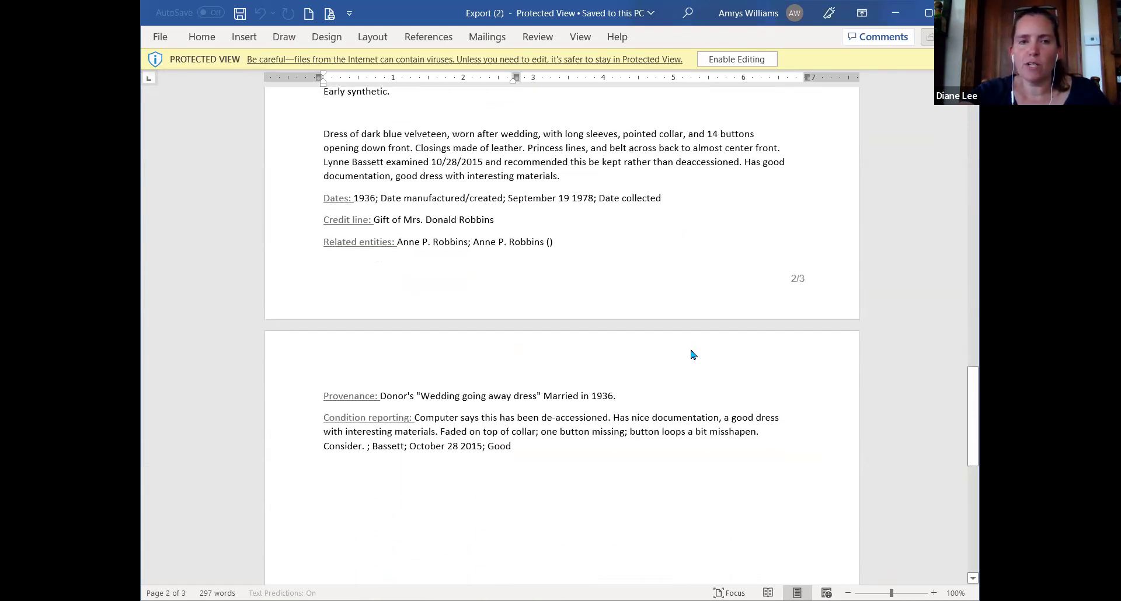
{"action": "scroll", "coordinate": [674, 300], "scroll_direction": "down", "scroll_amount": 8}
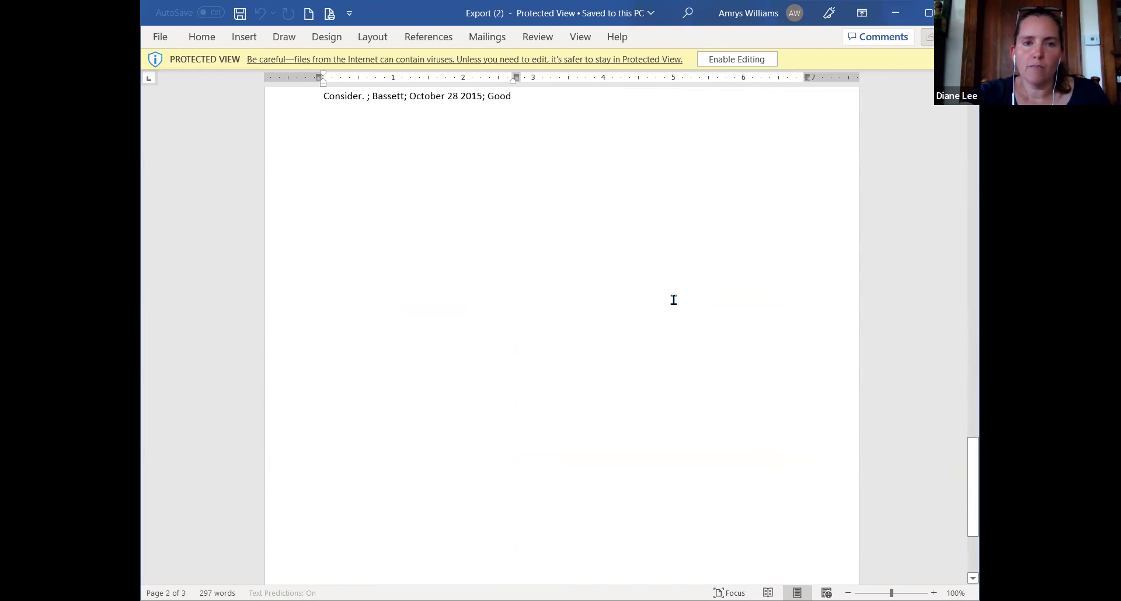
{"action": "scroll", "coordinate": [674, 301], "scroll_direction": "up", "scroll_amount": 4}
{"action": "scroll", "coordinate": [674, 302], "scroll_direction": "down", "scroll_amount": 3}
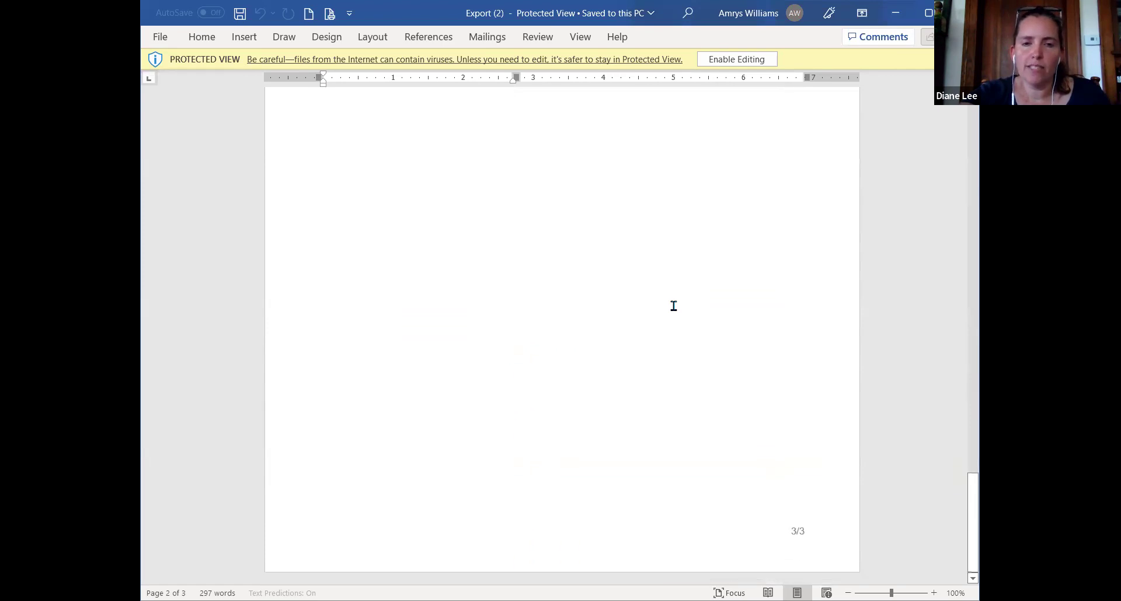
{"action": "scroll", "coordinate": [711, 327], "scroll_direction": "up", "scroll_amount": 12}
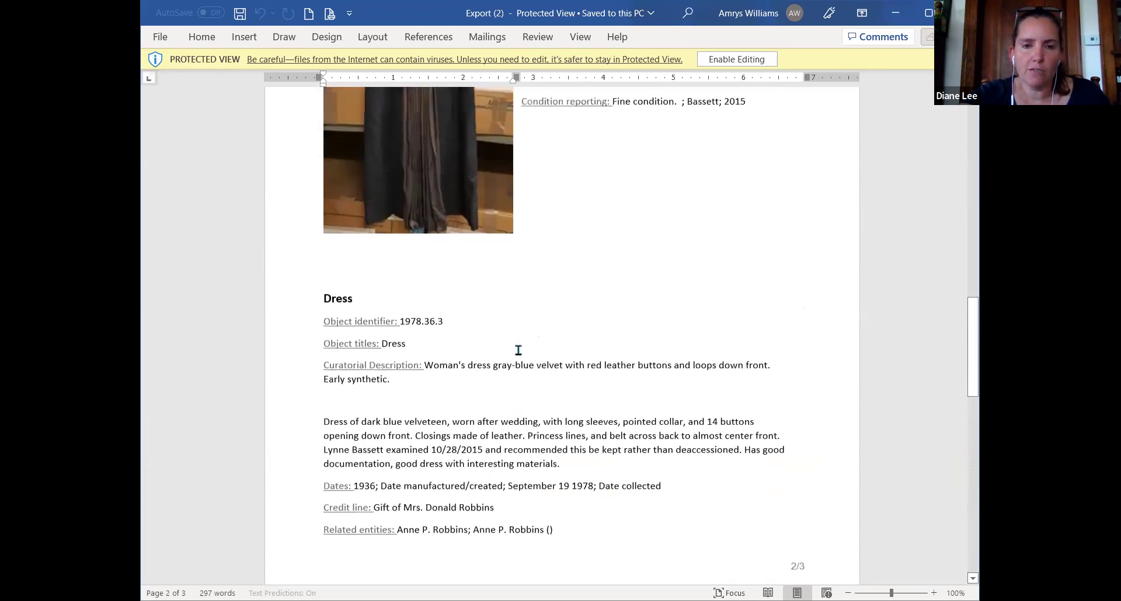
{"action": "scroll", "coordinate": [519, 350], "scroll_direction": "up", "scroll_amount": 10}
{"action": "scroll", "coordinate": [519, 354], "scroll_direction": "up", "scroll_amount": 6}
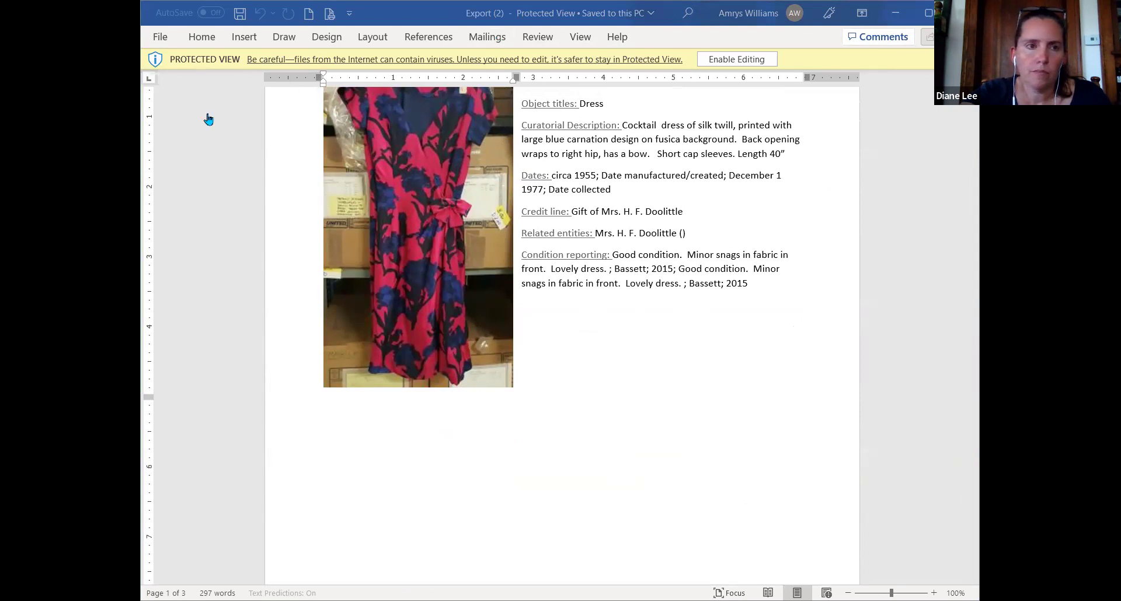
{"action": "left_click", "coordinate": [106, 215]}
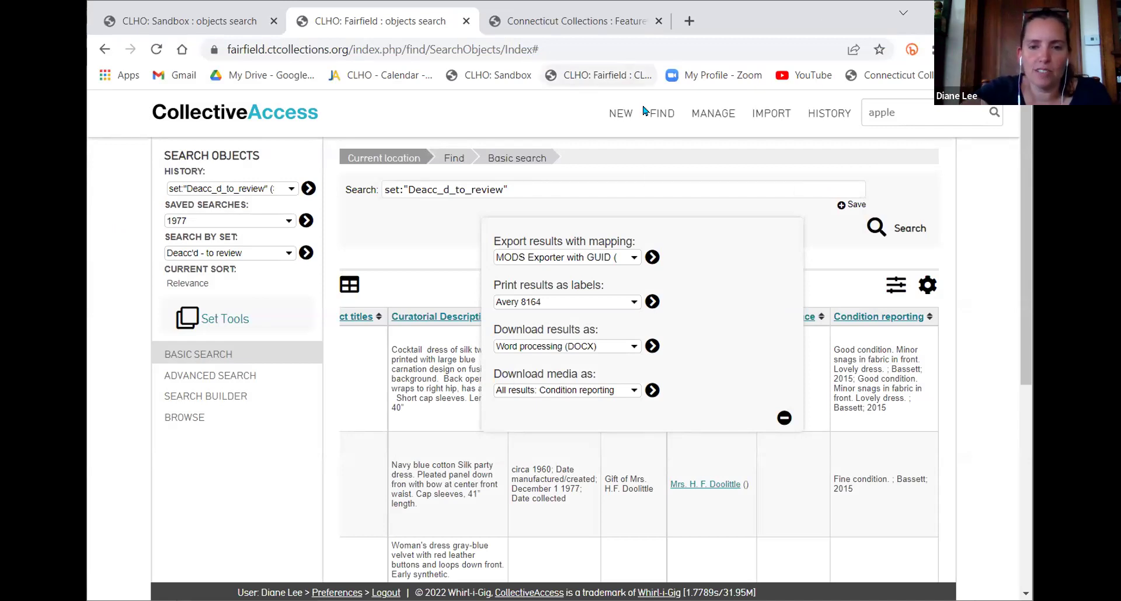
Collapse the export panel and look over the three dress results
{"action": "left_click", "coordinate": [787, 426]}
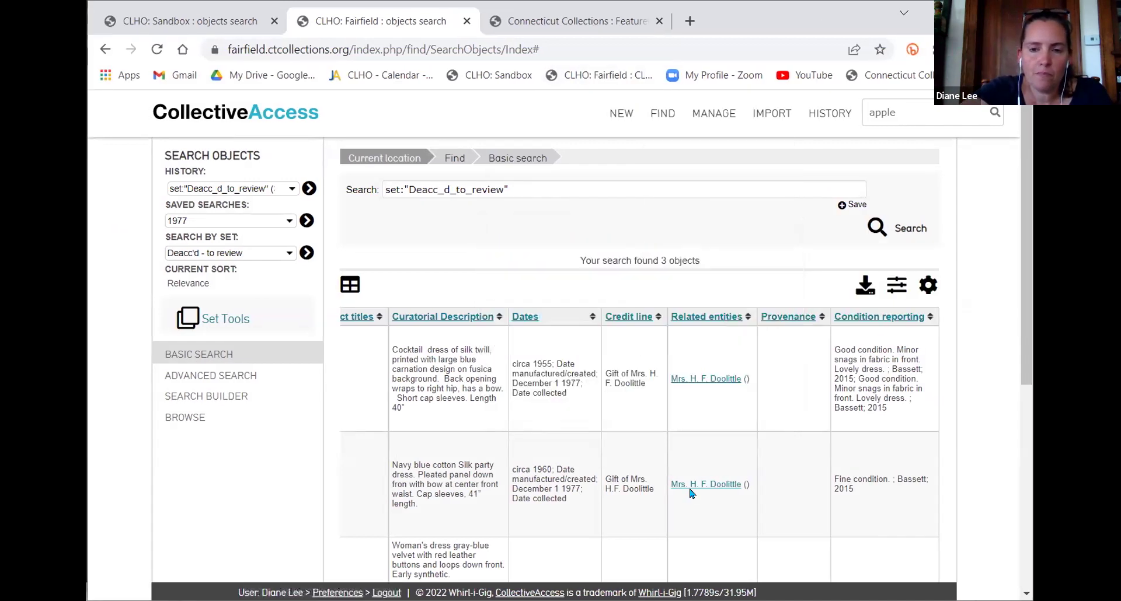
{"action": "scroll", "coordinate": [690, 494], "scroll_direction": "left", "scroll_amount": 5}
{"action": "scroll", "coordinate": [691, 493], "scroll_direction": "down", "scroll_amount": 2}
{"action": "scroll", "coordinate": [691, 494], "scroll_direction": "up", "scroll_amount": 2}
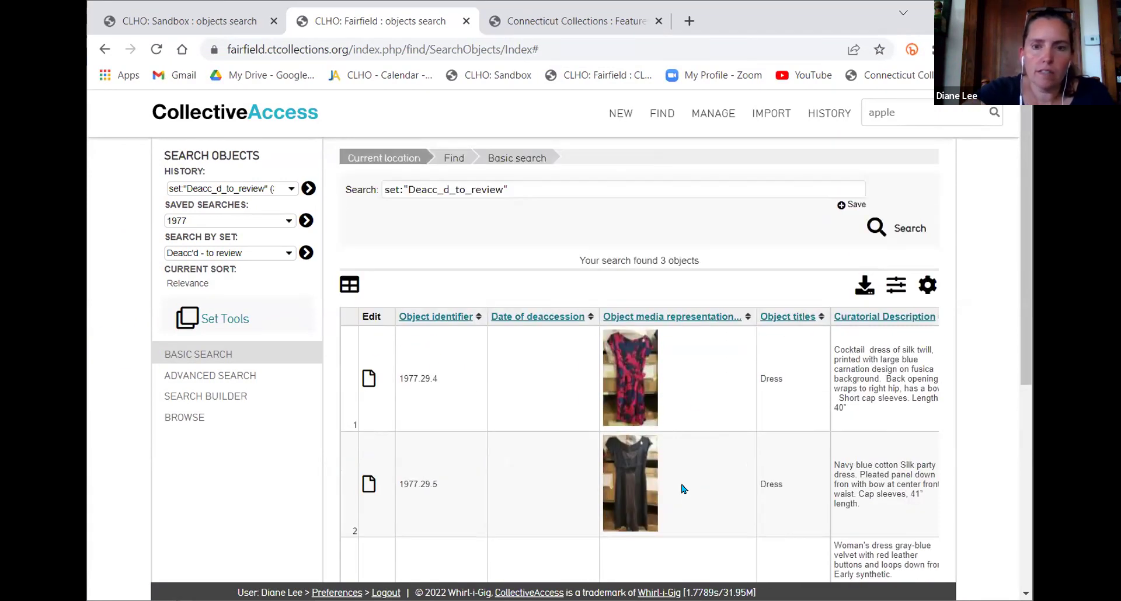
{"action": "scroll", "coordinate": [751, 428], "scroll_direction": "down", "scroll_amount": 3}
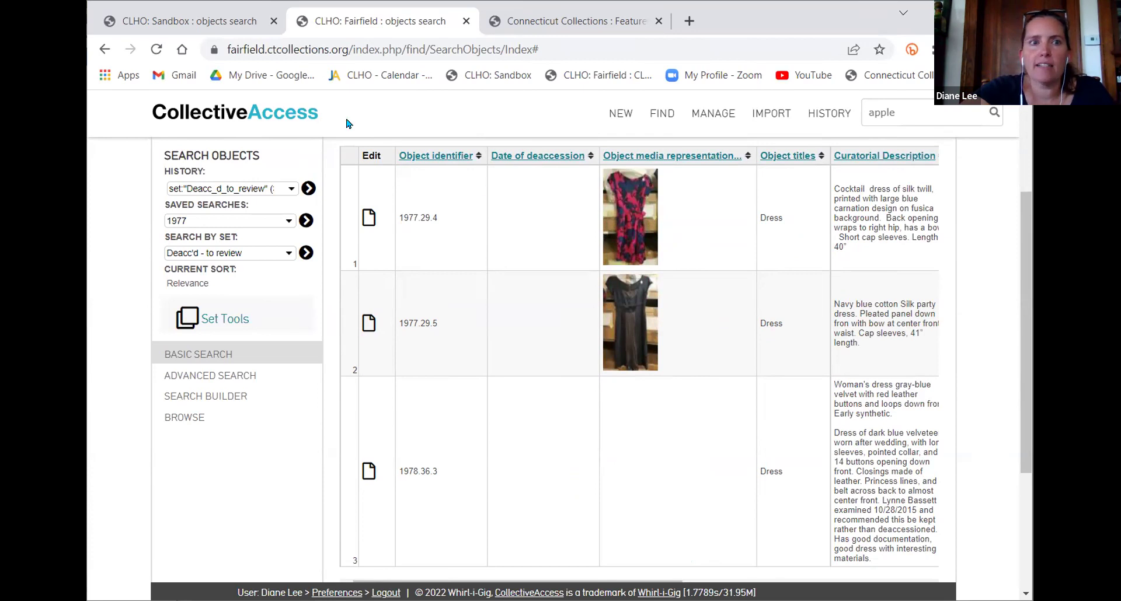
Return to the CLHO: Sandbox tab showing the Fairfield Shoes set results
{"action": "left_click", "coordinate": [147, 23]}
{"action": "mouse_move", "coordinate": [779, 120]}
{"action": "mouse_move", "coordinate": [714, 114]}
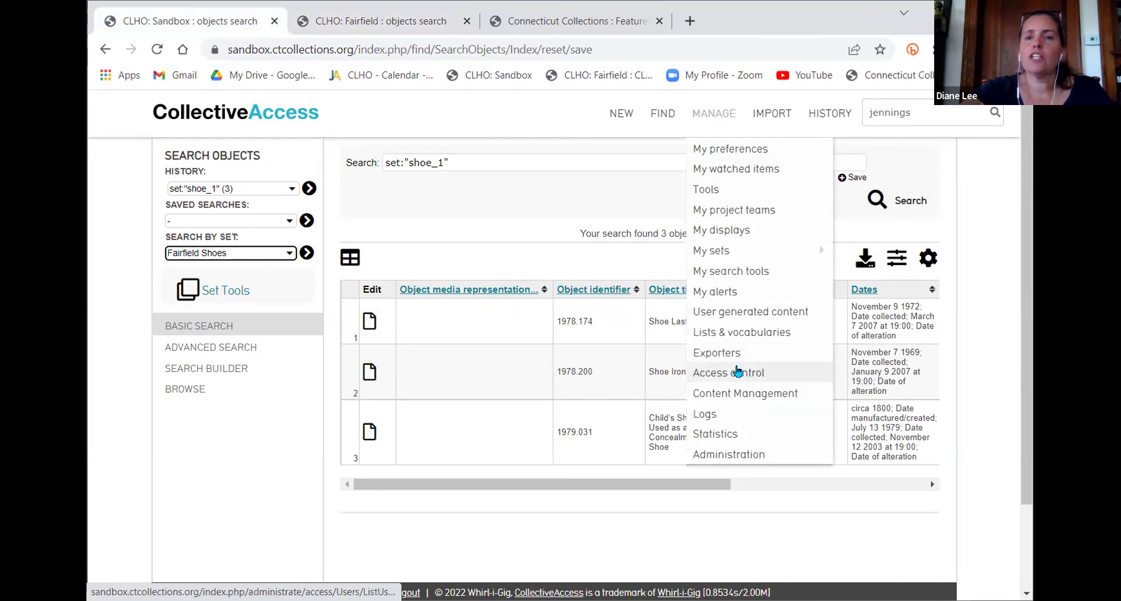
Show the Access control User Logins list, then the Access Roles list
{"action": "left_click", "coordinate": [738, 372]}
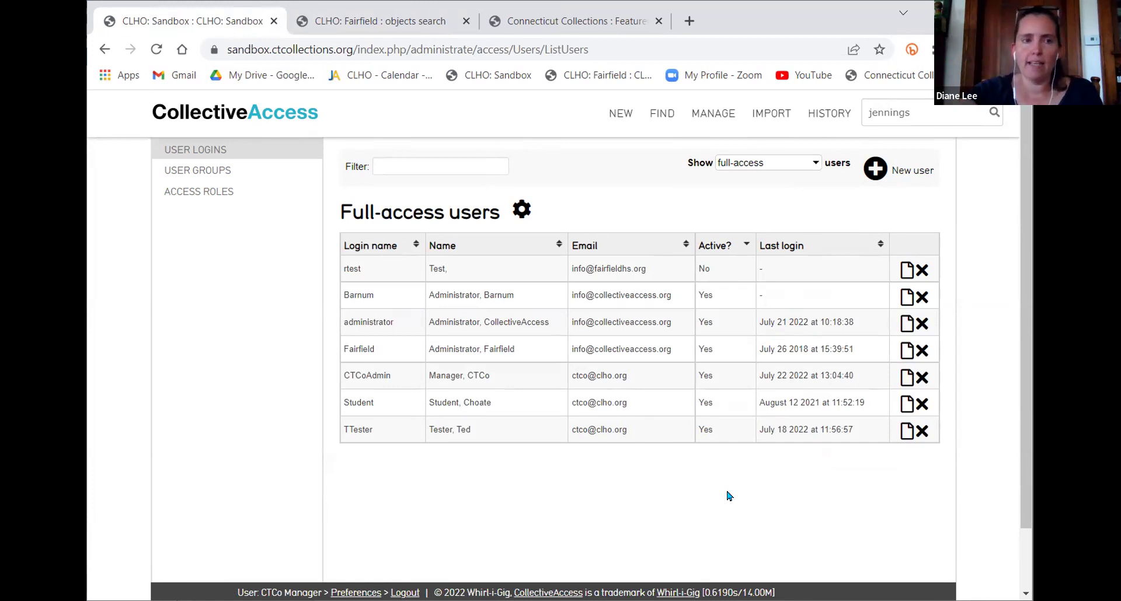
{"action": "left_click", "coordinate": [226, 192]}
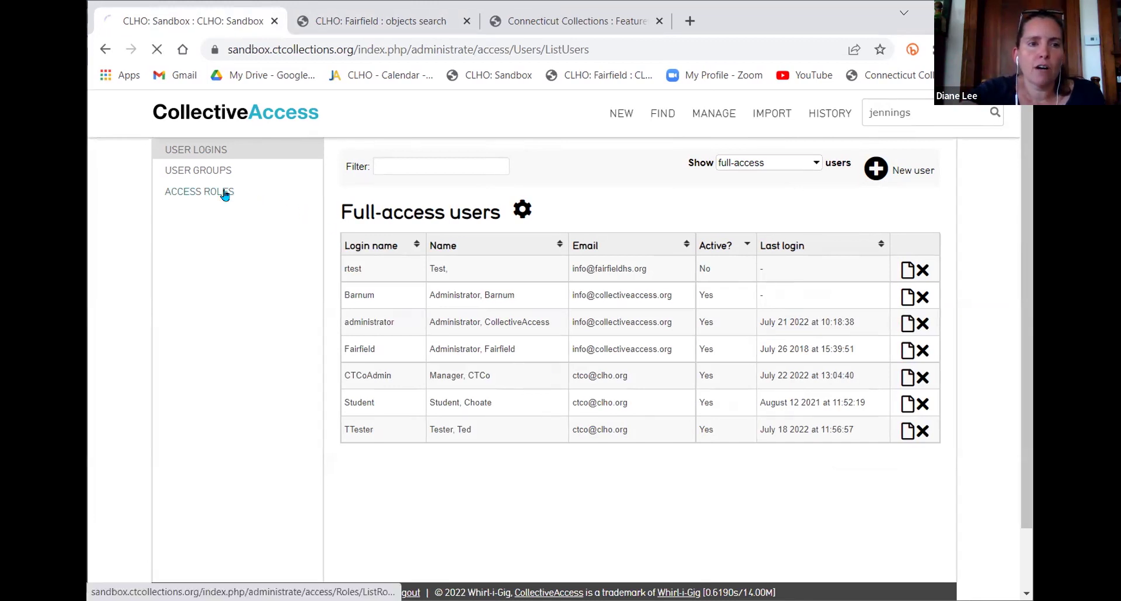
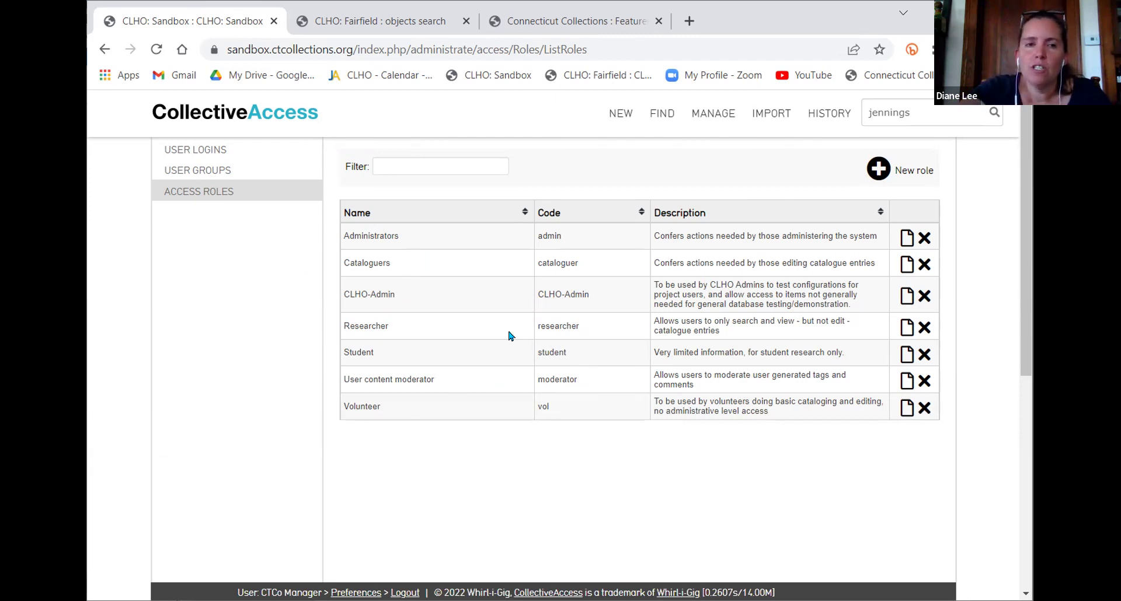
Open the Volunteer role and grant its Personalization 'Use search builder' action
{"action": "left_click", "coordinate": [907, 408]}
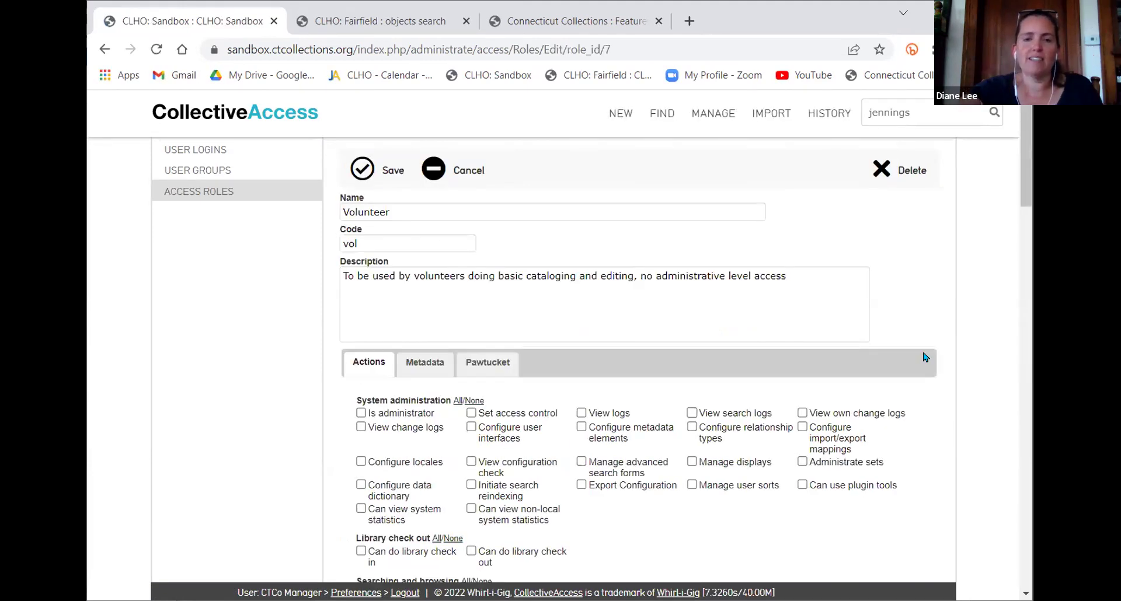
{"action": "scroll", "coordinate": [650, 458], "scroll_direction": "down", "scroll_amount": 5}
{"action": "scroll", "coordinate": [672, 420], "scroll_direction": "down", "scroll_amount": 18}
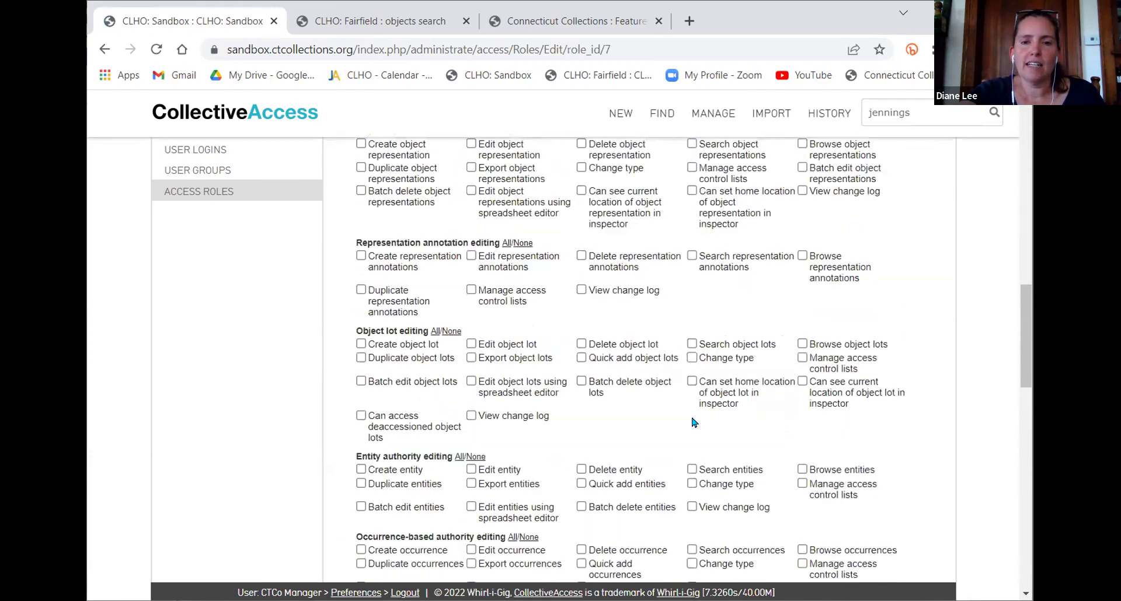
{"action": "scroll", "coordinate": [693, 423], "scroll_direction": "down", "scroll_amount": 2}
{"action": "scroll", "coordinate": [693, 423], "scroll_direction": "up", "scroll_amount": 20}
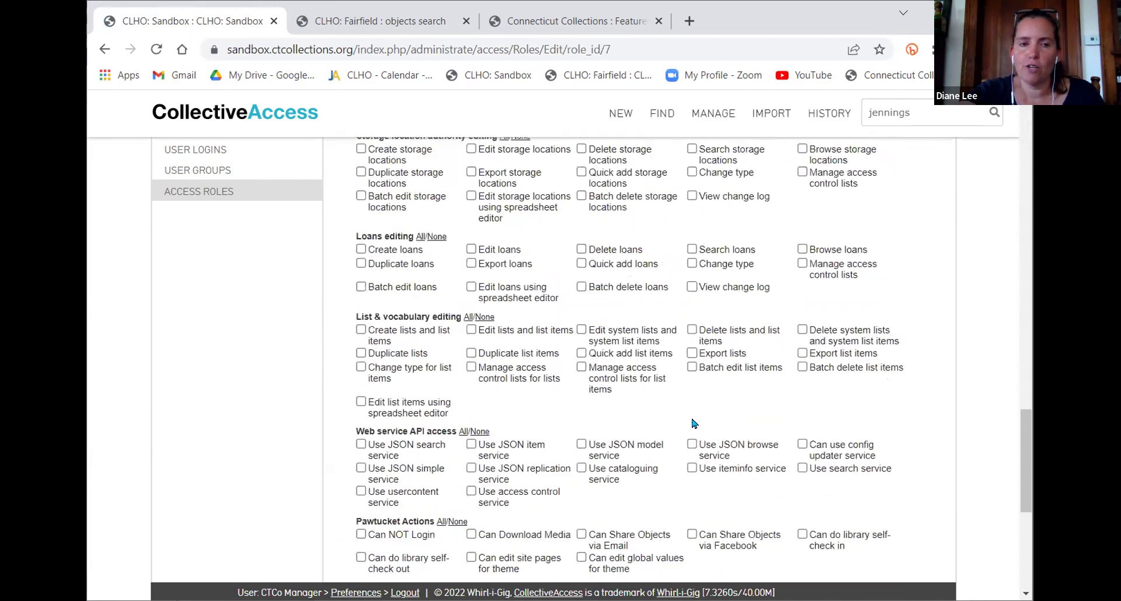
{"action": "scroll", "coordinate": [694, 423], "scroll_direction": "up", "scroll_amount": 3}
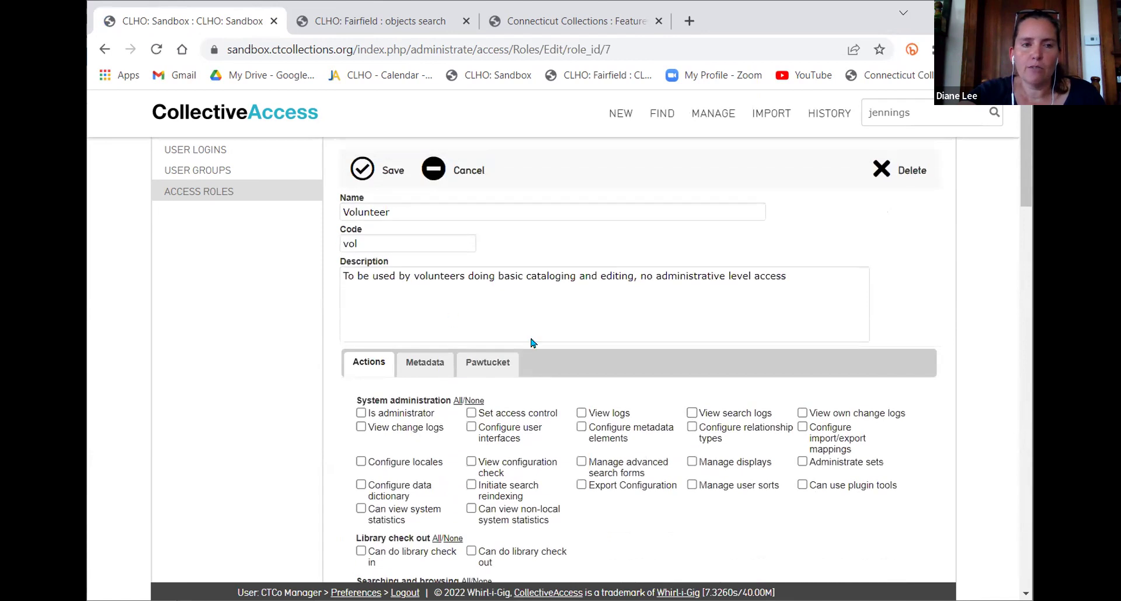
{"action": "scroll", "coordinate": [495, 319], "scroll_direction": "down", "scroll_amount": 3}
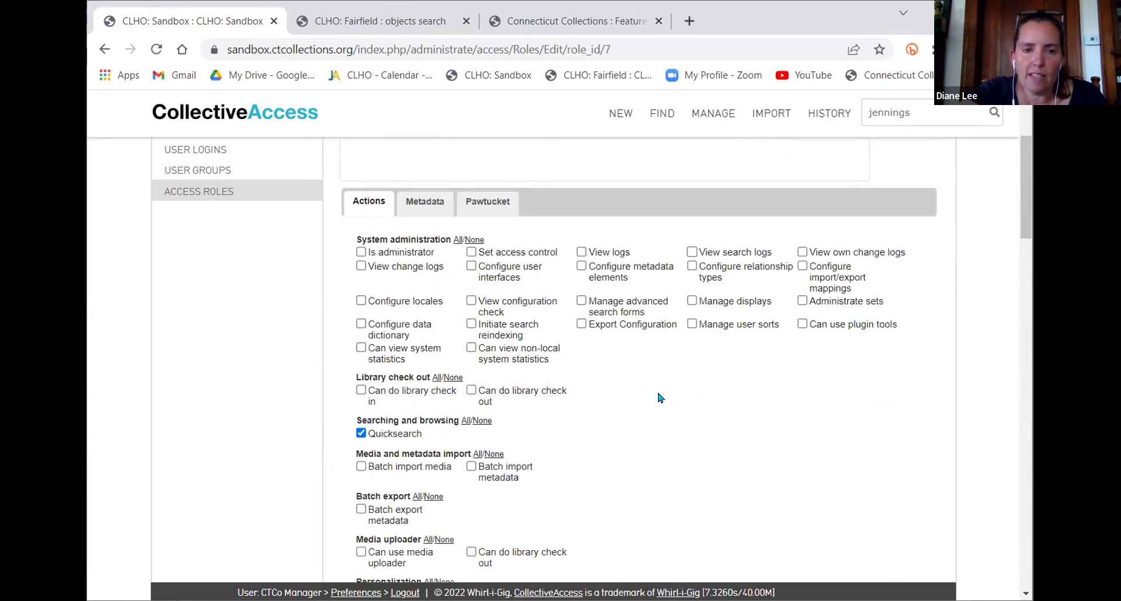
{"action": "scroll", "coordinate": [660, 399], "scroll_direction": "down", "scroll_amount": 3}
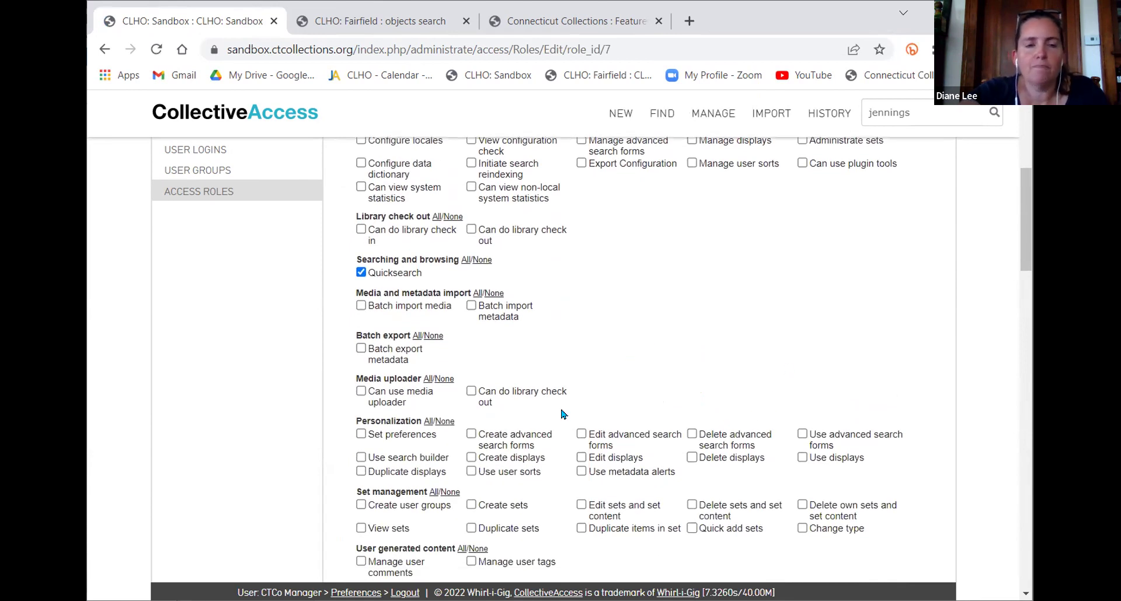
{"action": "scroll", "coordinate": [529, 381], "scroll_direction": "up", "scroll_amount": 2}
{"action": "scroll", "coordinate": [537, 387], "scroll_direction": "down", "scroll_amount": 2}
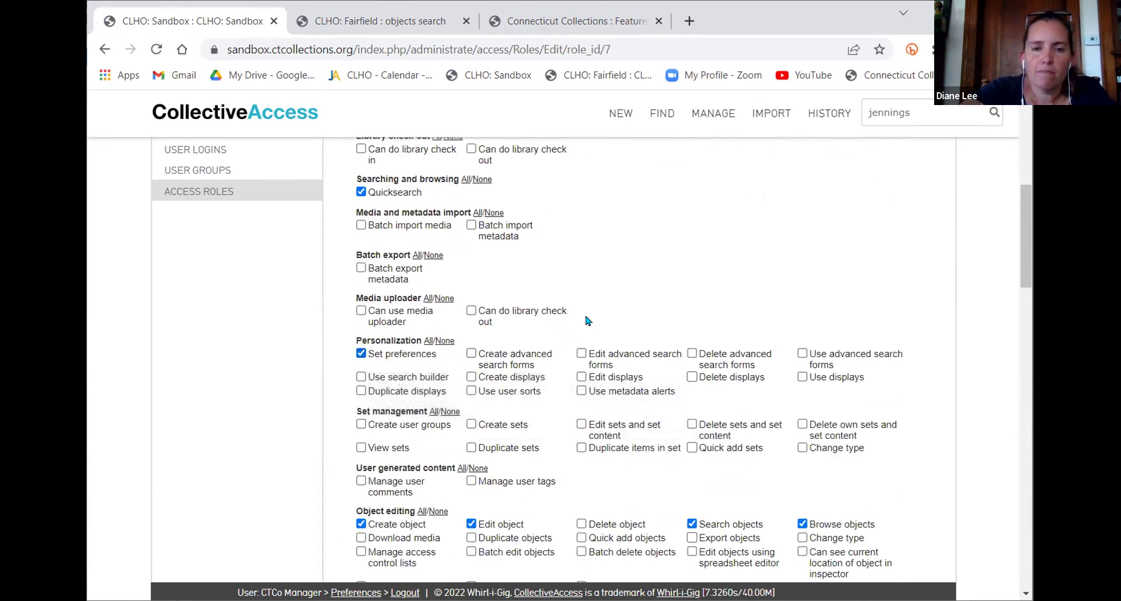
{"action": "left_click", "coordinate": [360, 377]}
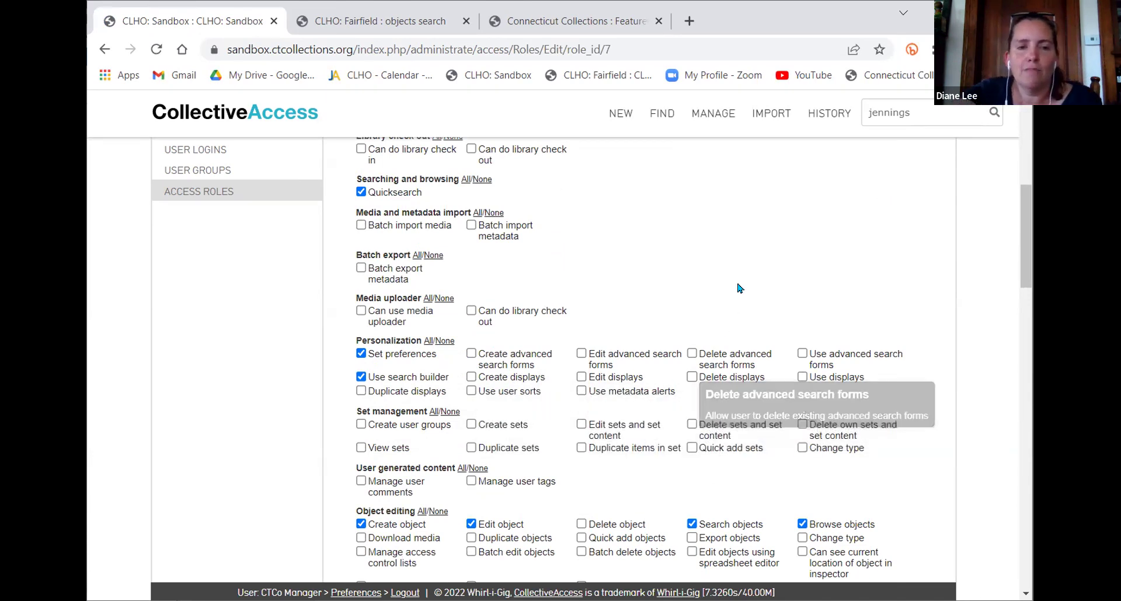
Save the Volunteer role with the new search builder permission
{"action": "scroll", "coordinate": [738, 286], "scroll_direction": "up", "scroll_amount": 2}
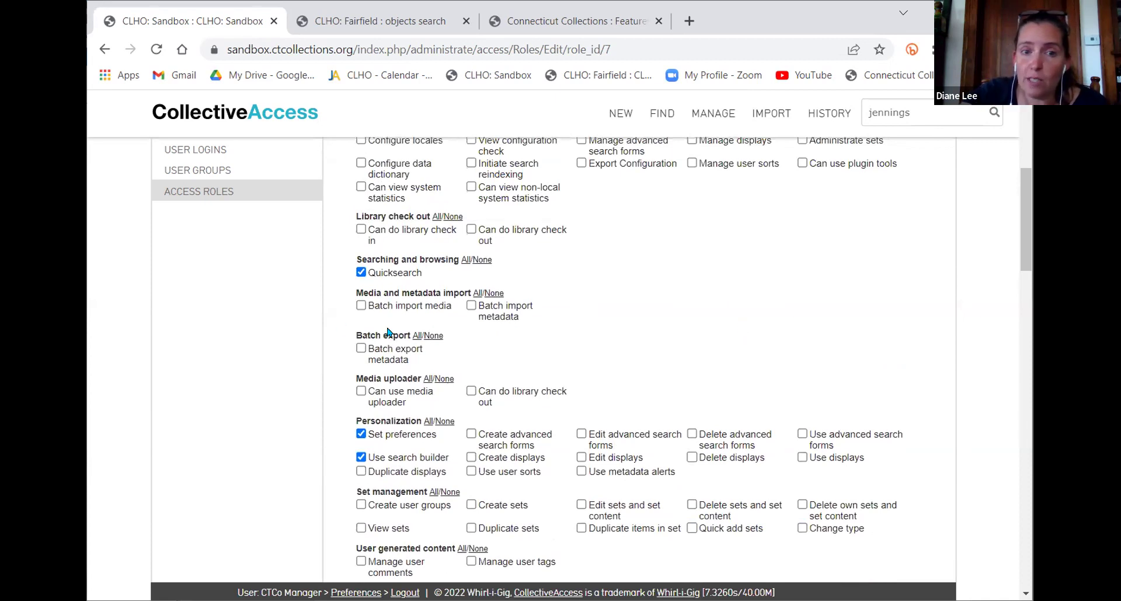
{"action": "scroll", "coordinate": [593, 321], "scroll_direction": "up", "scroll_amount": 2}
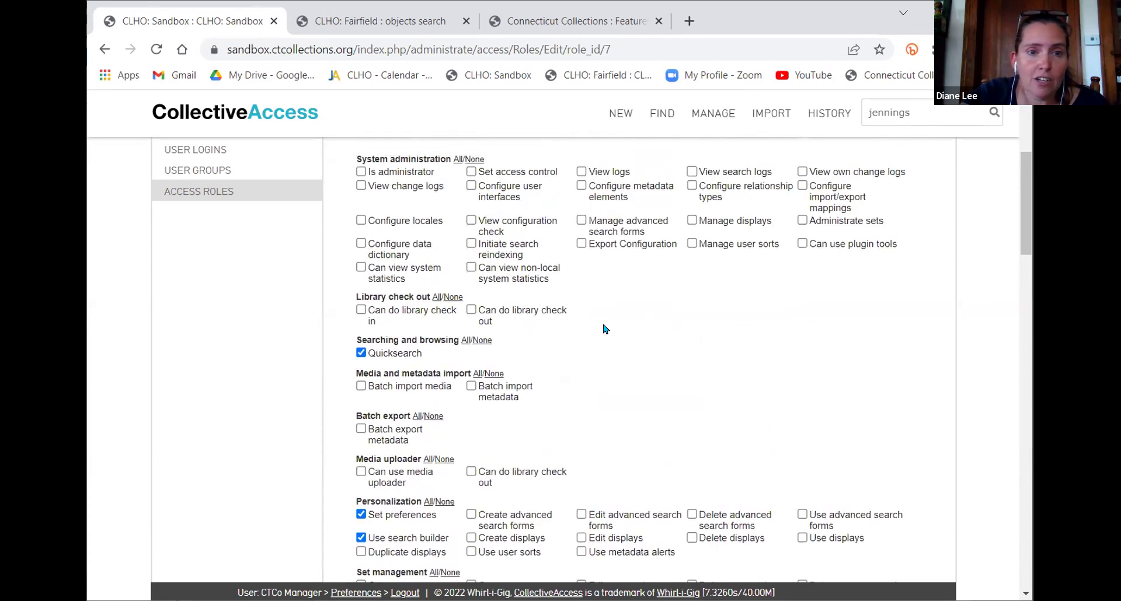
{"action": "scroll", "coordinate": [603, 328], "scroll_direction": "up", "scroll_amount": 2}
{"action": "scroll", "coordinate": [664, 389], "scroll_direction": "down", "scroll_amount": 18}
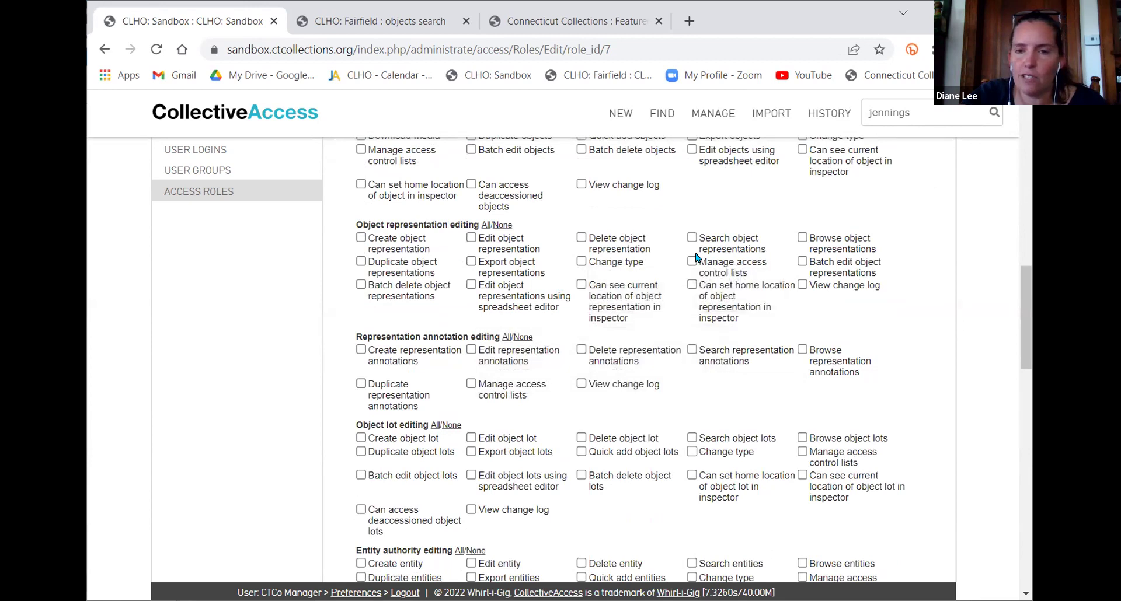
{"action": "scroll", "coordinate": [698, 282], "scroll_direction": "up", "scroll_amount": 20}
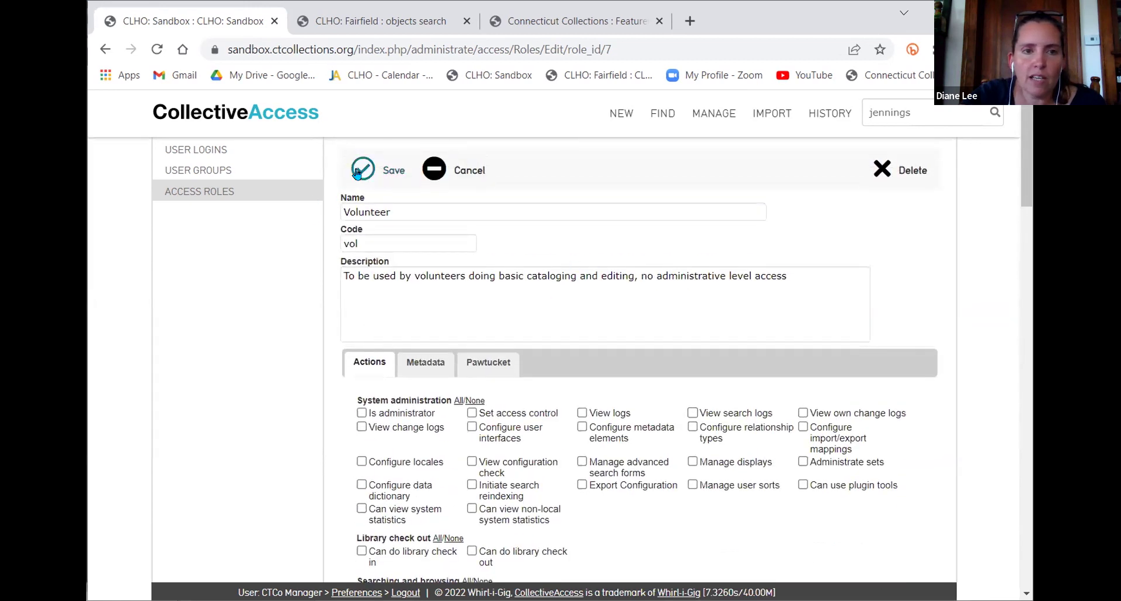
{"action": "left_click", "coordinate": [359, 171]}
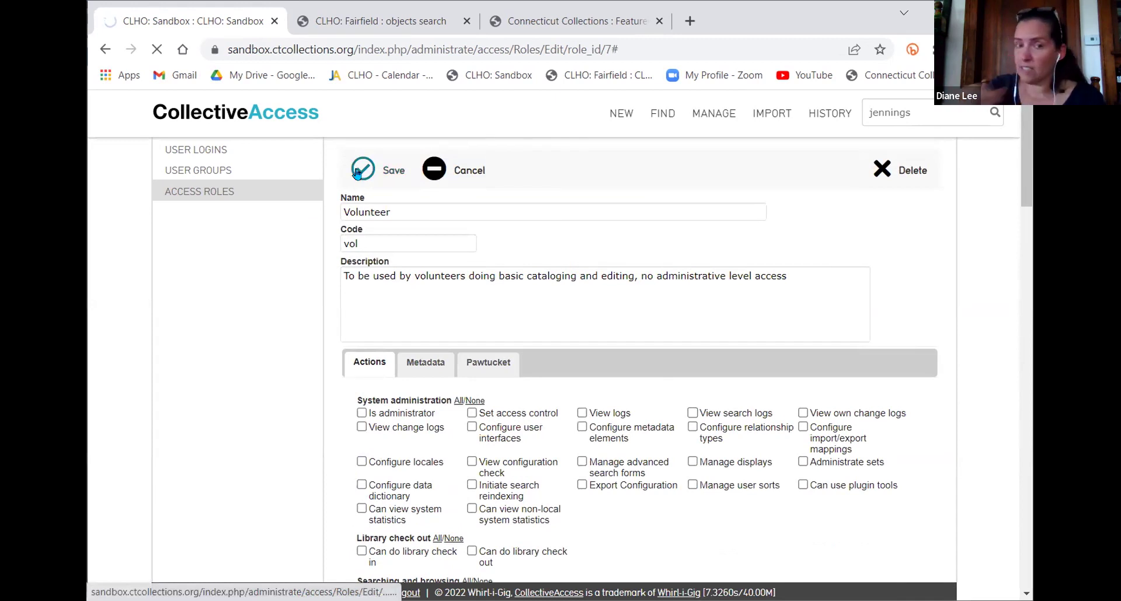
Check the role's metadata access settings, then reopen the Volunteer role for editing
{"action": "left_click", "coordinate": [438, 362]}
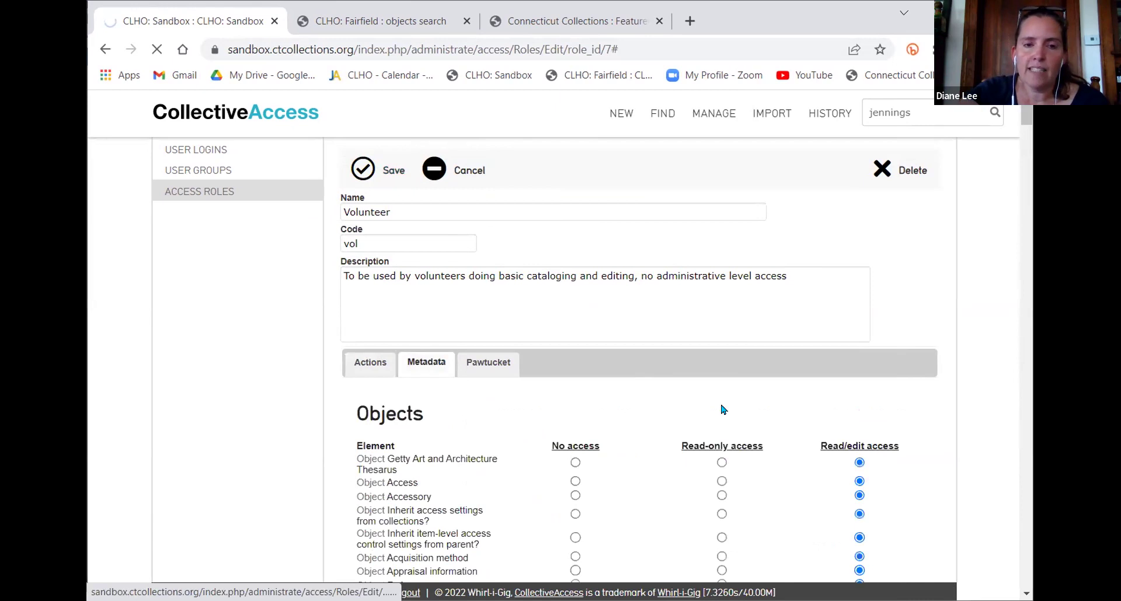
{"action": "scroll", "coordinate": [729, 413], "scroll_direction": "down", "scroll_amount": 4}
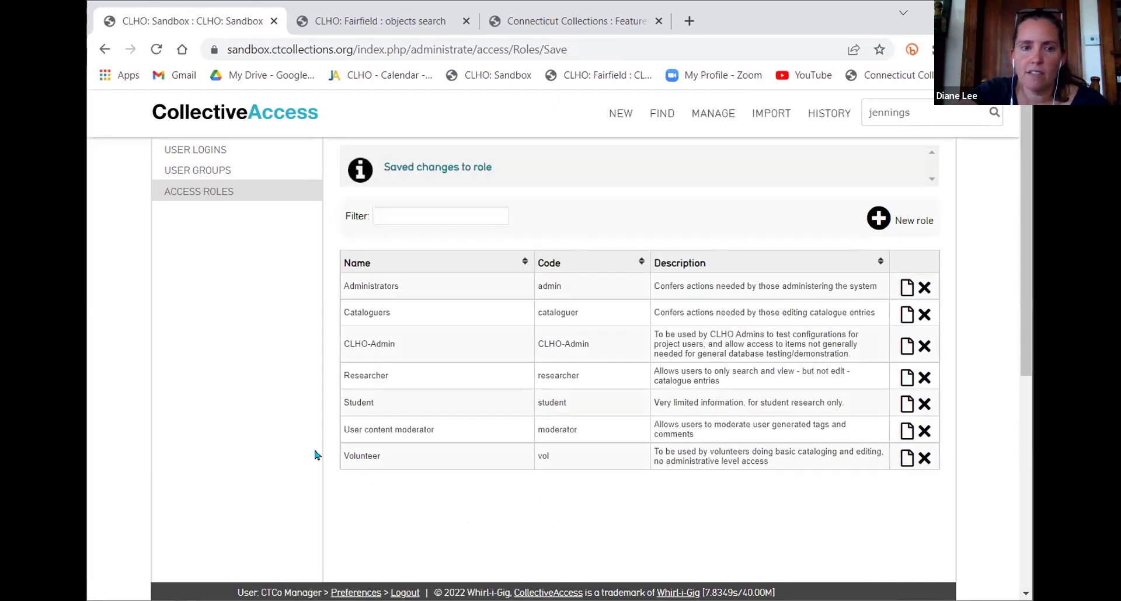
{"action": "left_click", "coordinate": [905, 458]}
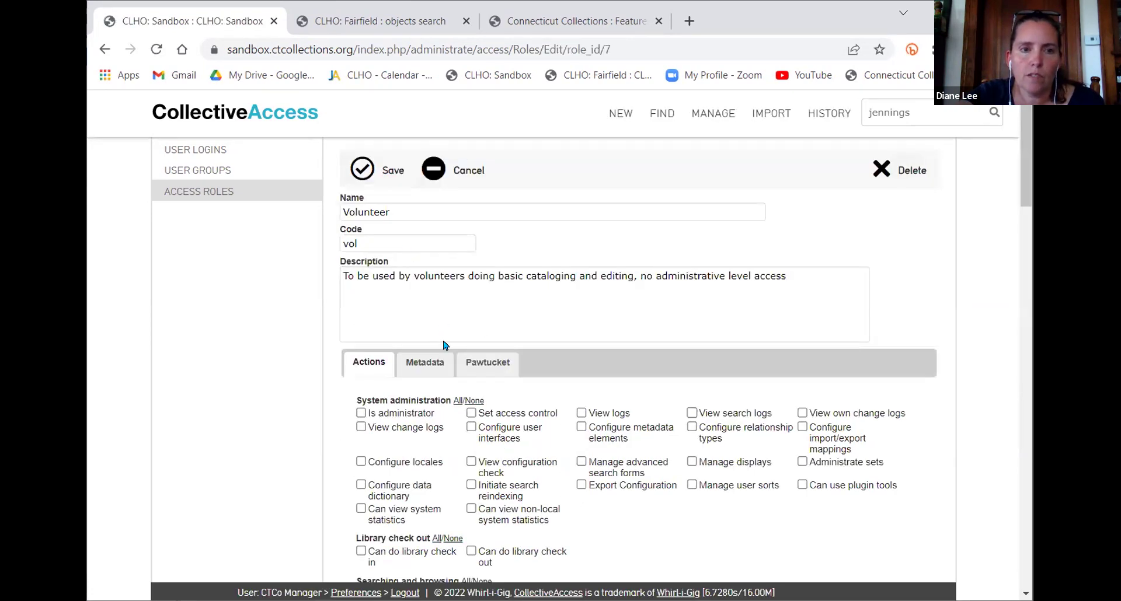
{"action": "left_click", "coordinate": [425, 363]}
{"action": "scroll", "coordinate": [698, 336], "scroll_direction": "down", "scroll_amount": 3}
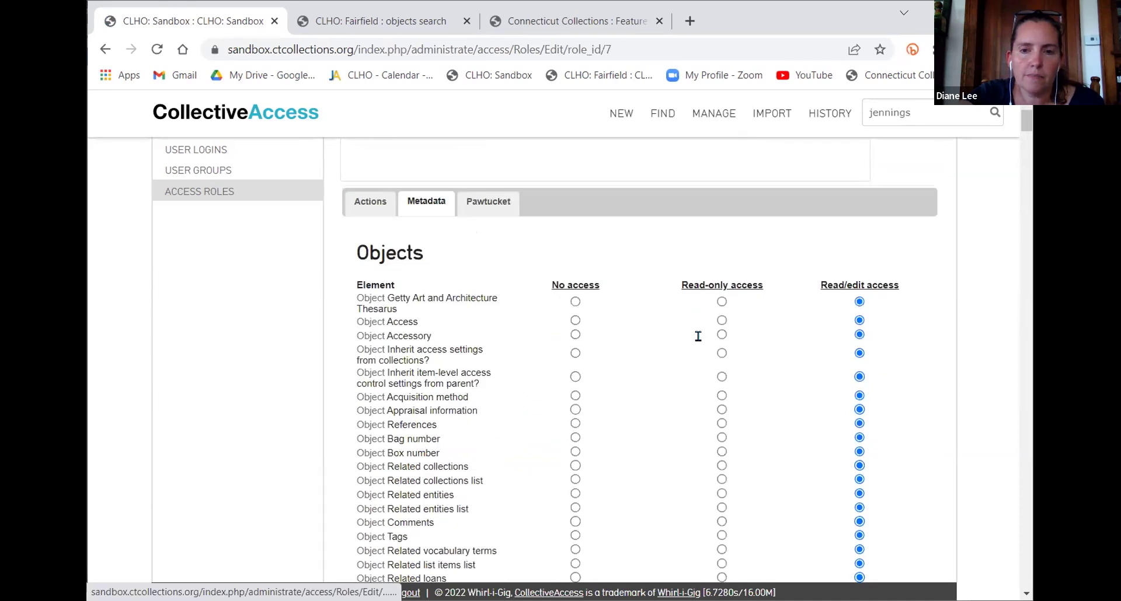
{"action": "scroll", "coordinate": [698, 336], "scroll_direction": "down", "scroll_amount": 2}
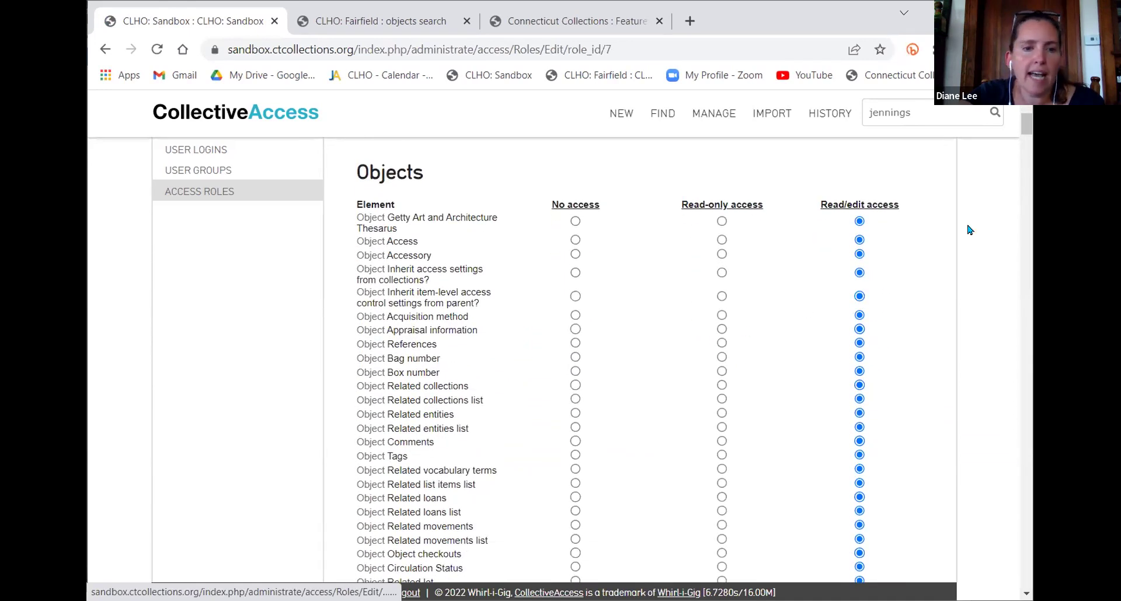
{"action": "scroll", "coordinate": [919, 298], "scroll_direction": "down", "scroll_amount": 5}
{"action": "scroll", "coordinate": [919, 299], "scroll_direction": "down", "scroll_amount": 15}
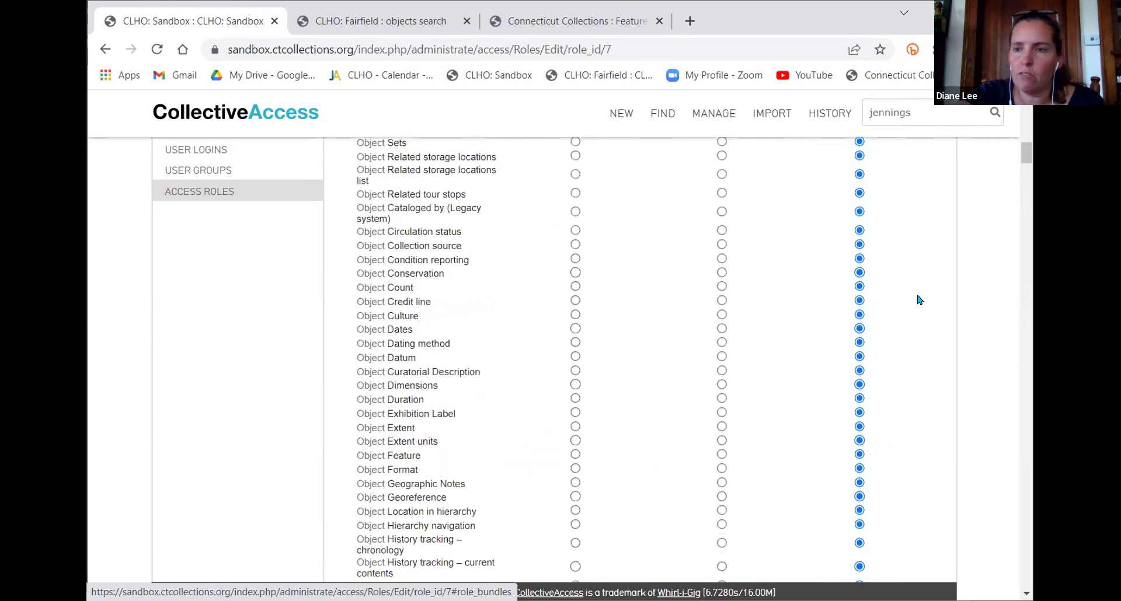
{"action": "scroll", "coordinate": [920, 299], "scroll_direction": "up", "scroll_amount": 20}
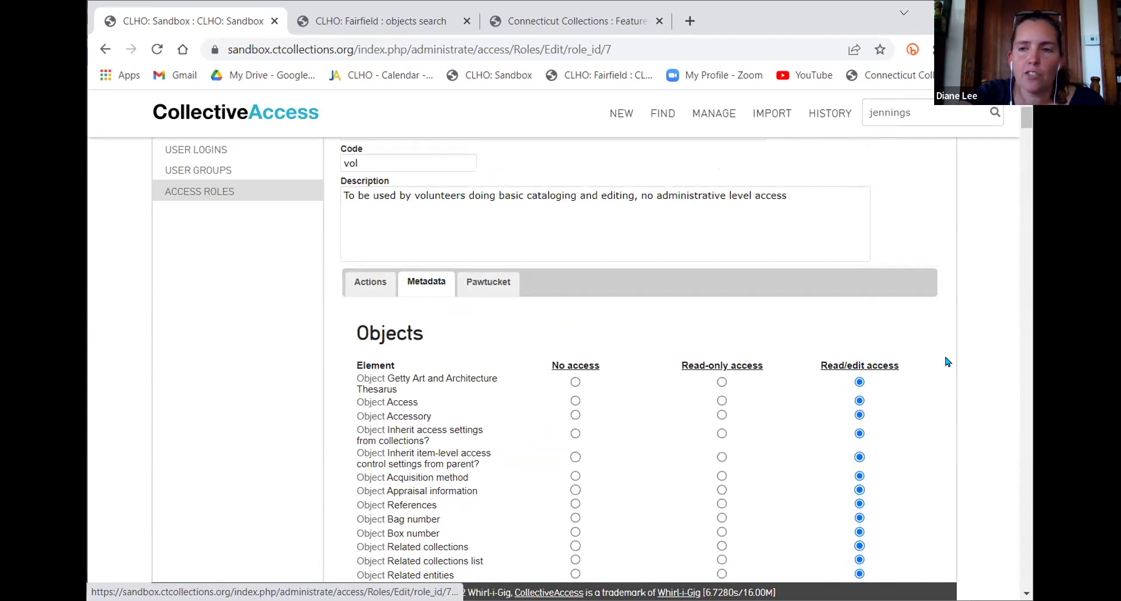
{"action": "scroll", "coordinate": [947, 362], "scroll_direction": "down", "scroll_amount": 20}
{"action": "scroll", "coordinate": [945, 374], "scroll_direction": "down", "scroll_amount": 15}
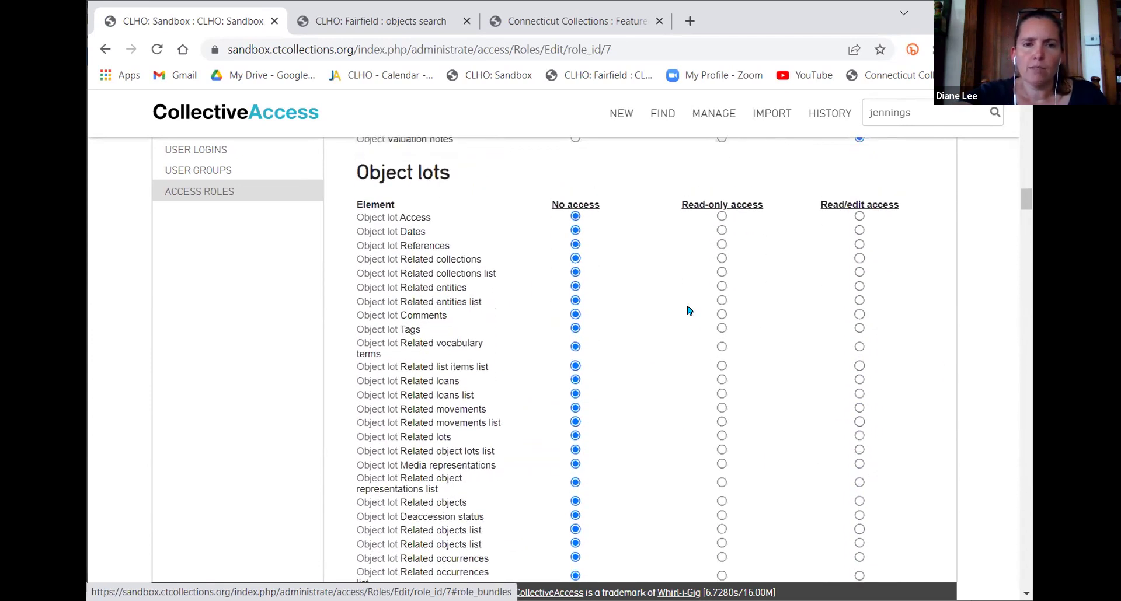
{"action": "scroll", "coordinate": [689, 310], "scroll_direction": "up", "scroll_amount": 1}
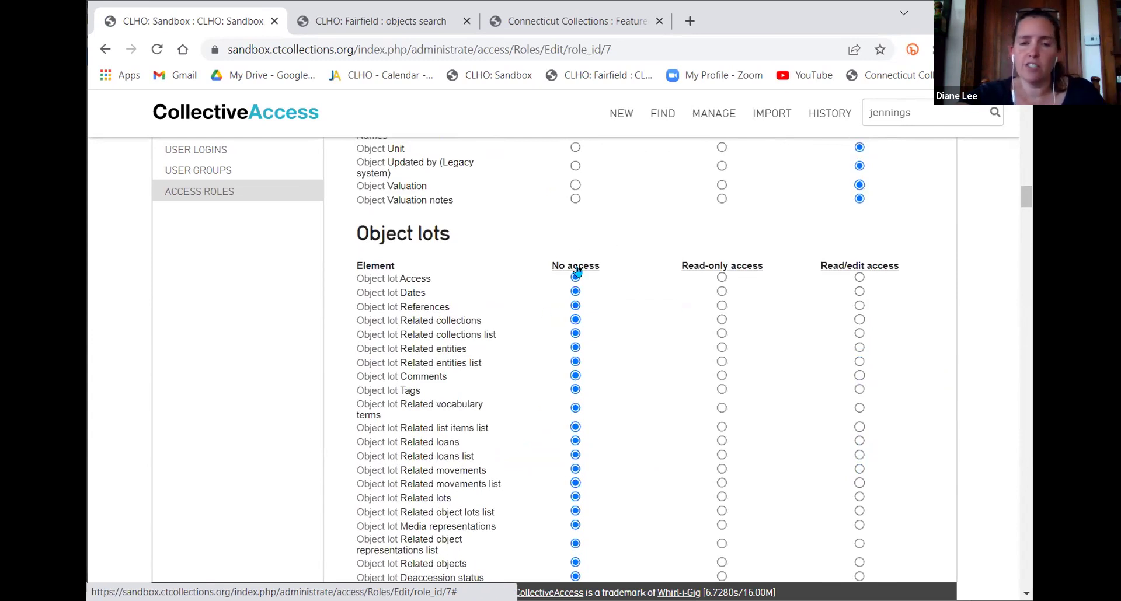
{"action": "scroll", "coordinate": [598, 298], "scroll_direction": "down", "scroll_amount": 10}
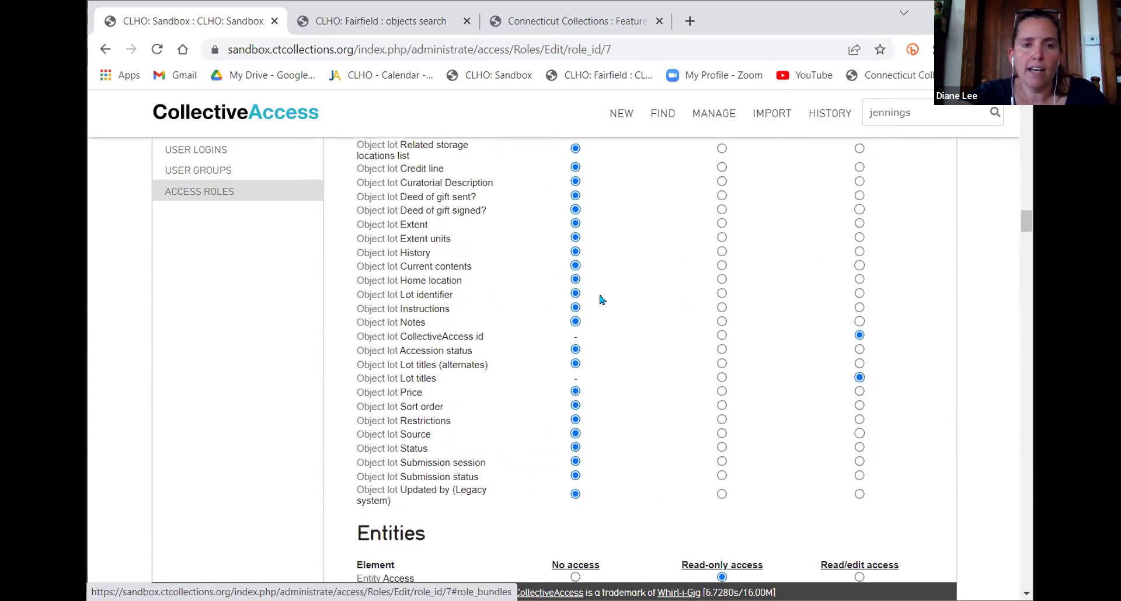
{"action": "scroll", "coordinate": [603, 326], "scroll_direction": "down", "scroll_amount": 8}
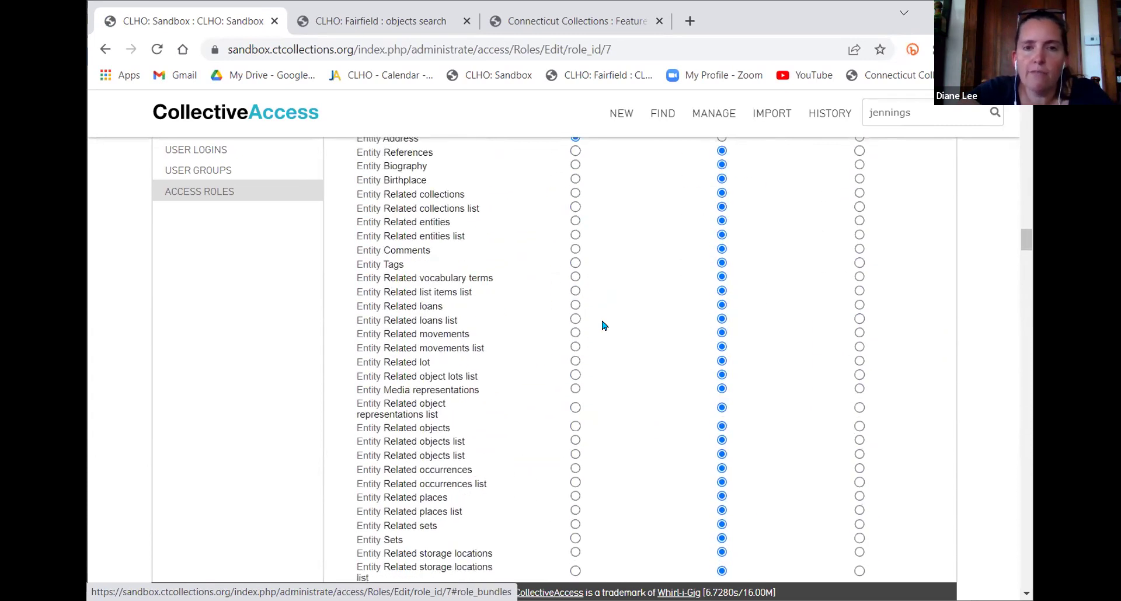
{"action": "scroll", "coordinate": [601, 321], "scroll_direction": "up", "scroll_amount": 1}
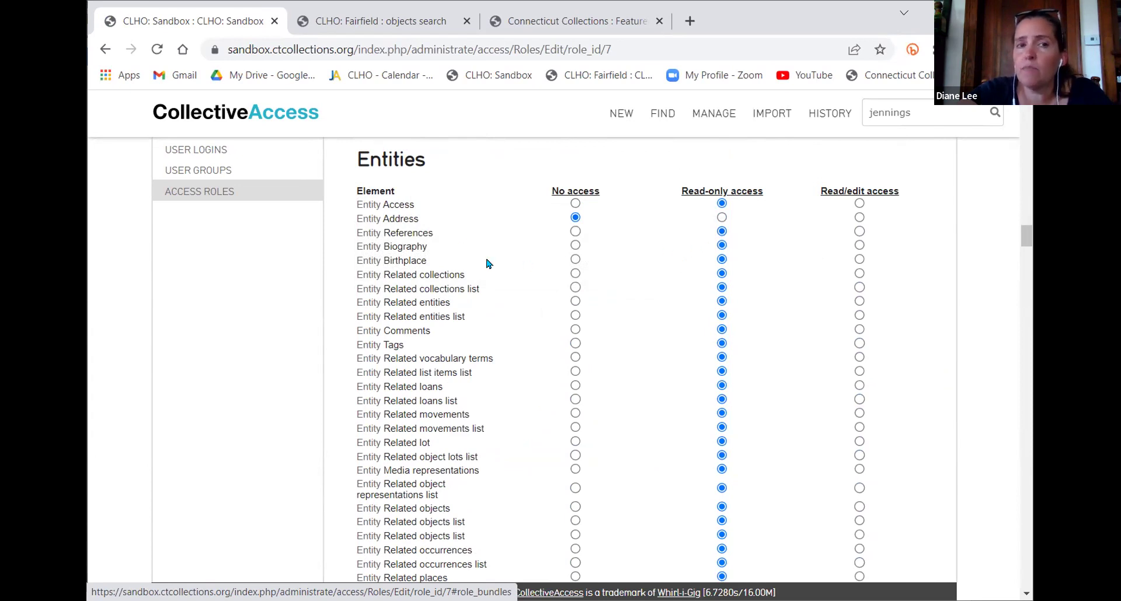
{"action": "mouse_move", "coordinate": [440, 226]}
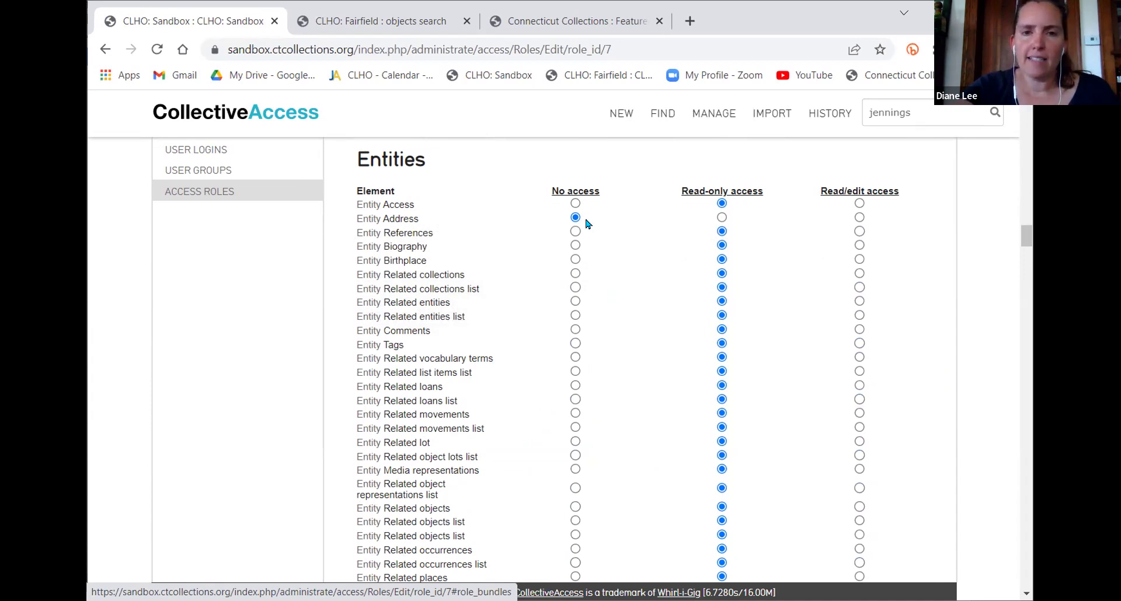
{"action": "scroll", "coordinate": [633, 318], "scroll_direction": "down", "scroll_amount": 6}
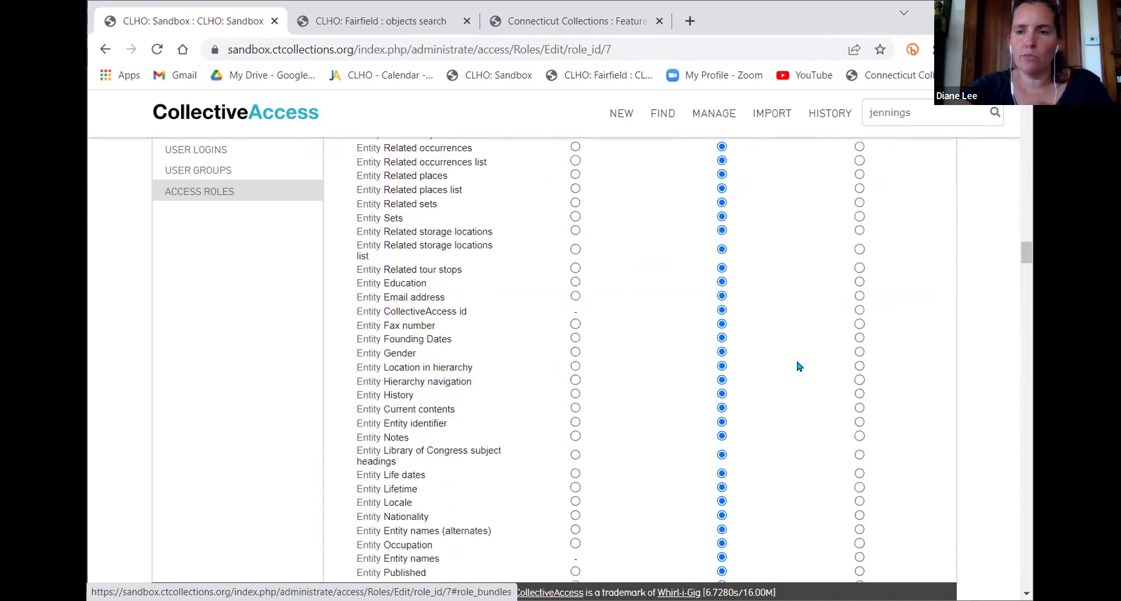
{"action": "scroll", "coordinate": [571, 356], "scroll_direction": "down", "scroll_amount": 8}
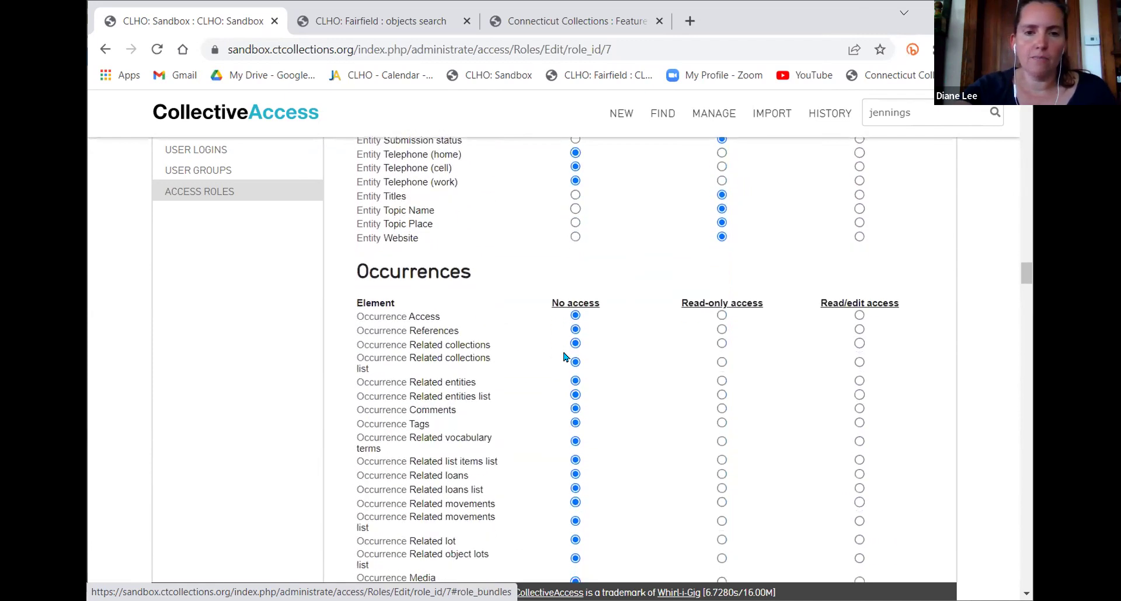
{"action": "scroll", "coordinate": [565, 357], "scroll_direction": "down", "scroll_amount": 2}
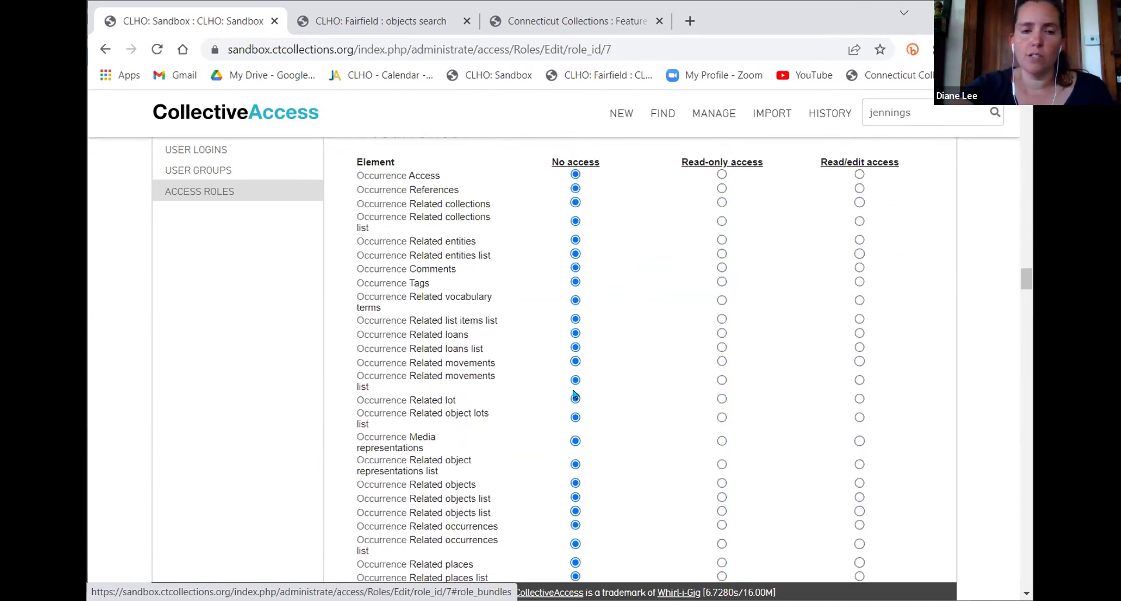
{"action": "scroll", "coordinate": [574, 396], "scroll_direction": "down", "scroll_amount": 5}
{"action": "scroll", "coordinate": [576, 396], "scroll_direction": "up", "scroll_amount": 13}
{"action": "scroll", "coordinate": [575, 396], "scroll_direction": "down", "scroll_amount": 11}
{"action": "scroll", "coordinate": [599, 416], "scroll_direction": "down", "scroll_amount": 5}
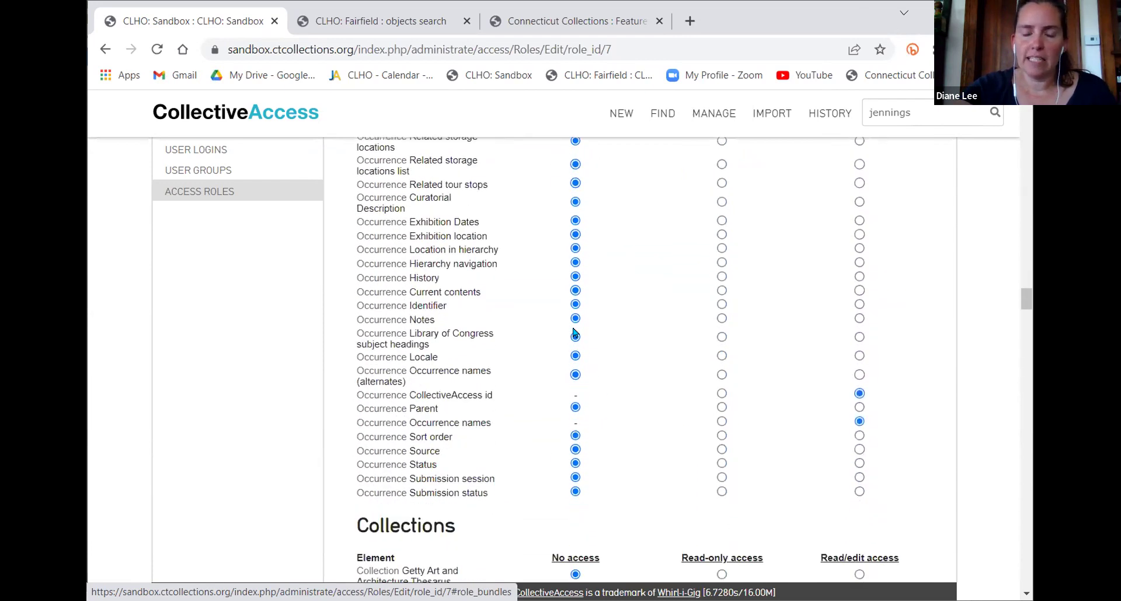
{"action": "scroll", "coordinate": [666, 335], "scroll_direction": "down", "scroll_amount": 5}
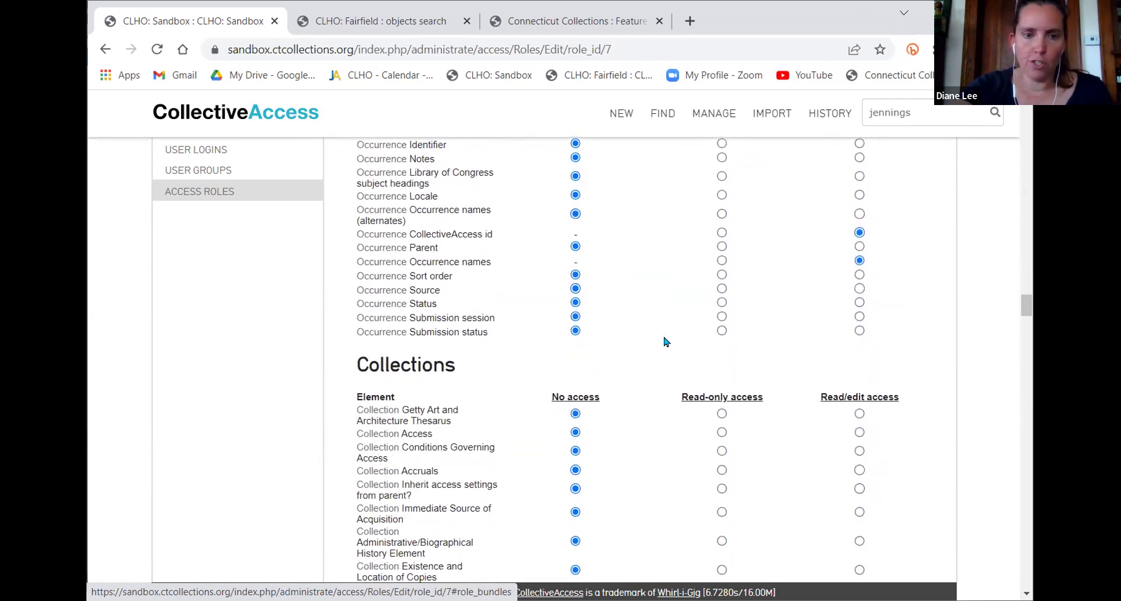
{"action": "scroll", "coordinate": [765, 355], "scroll_direction": "down", "scroll_amount": 5}
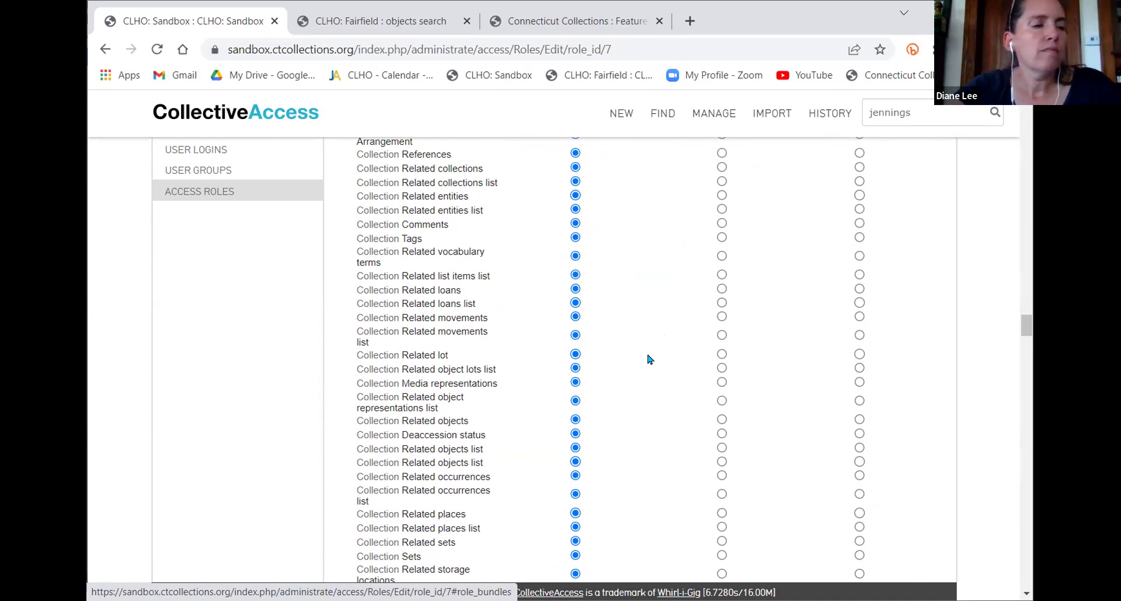
{"action": "scroll", "coordinate": [704, 360], "scroll_direction": "up", "scroll_amount": 15}
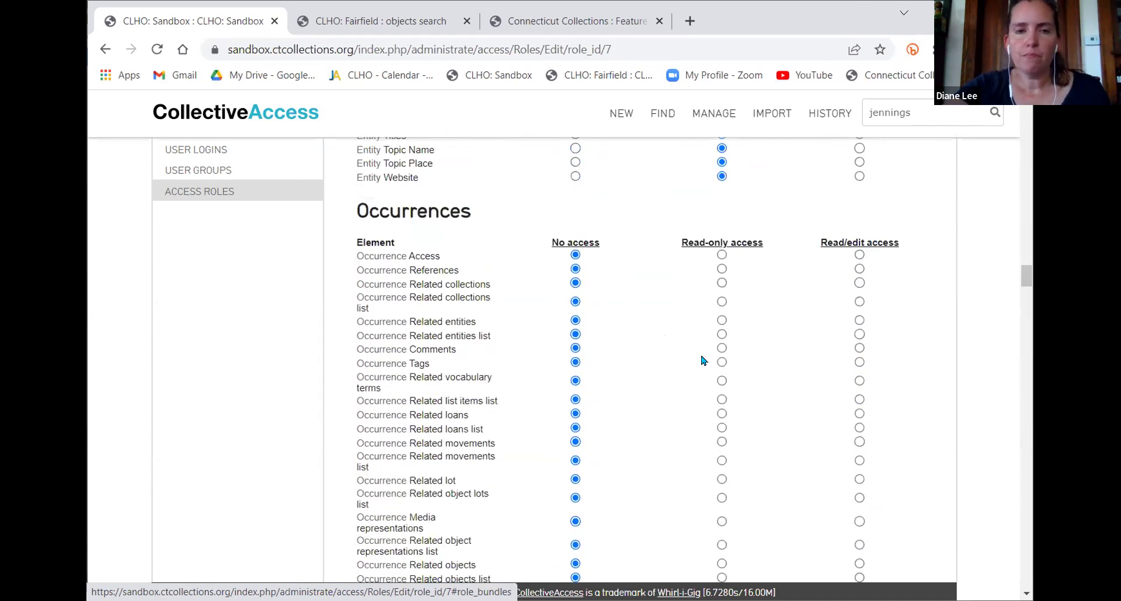
{"action": "scroll", "coordinate": [702, 359], "scroll_direction": "up", "scroll_amount": 20}
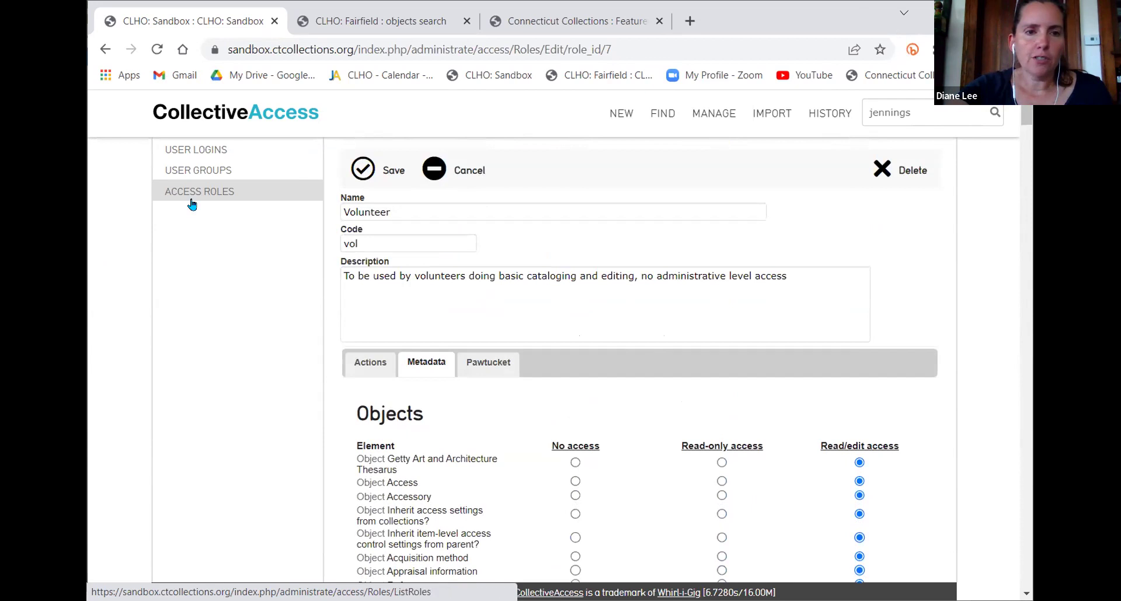
Open the test user's account from the User Logins list
{"action": "left_click", "coordinate": [210, 150]}
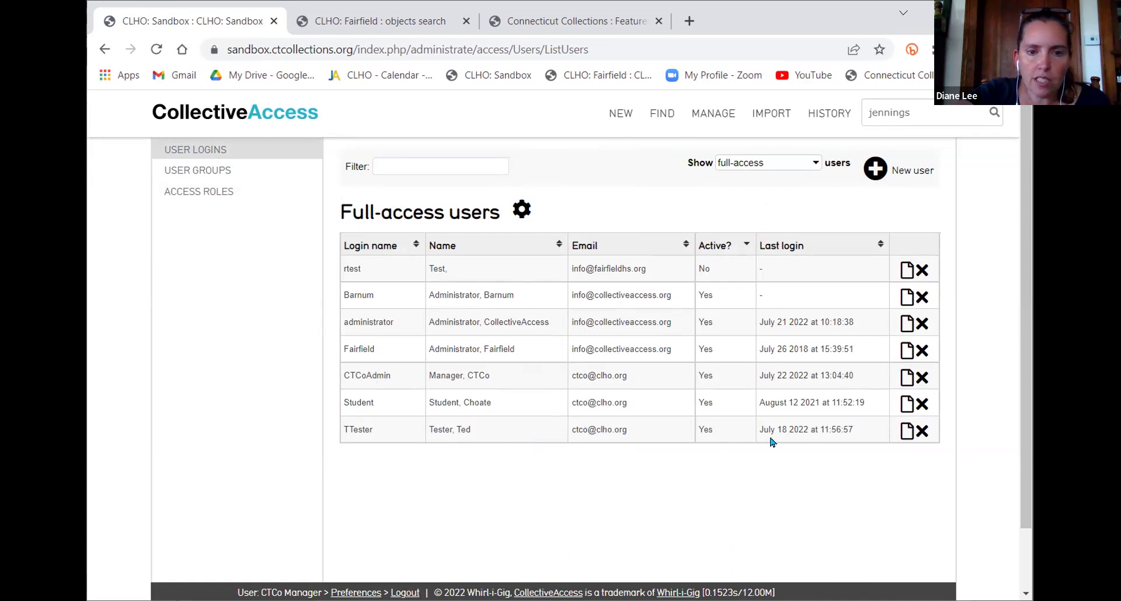
{"action": "left_click", "coordinate": [907, 434]}
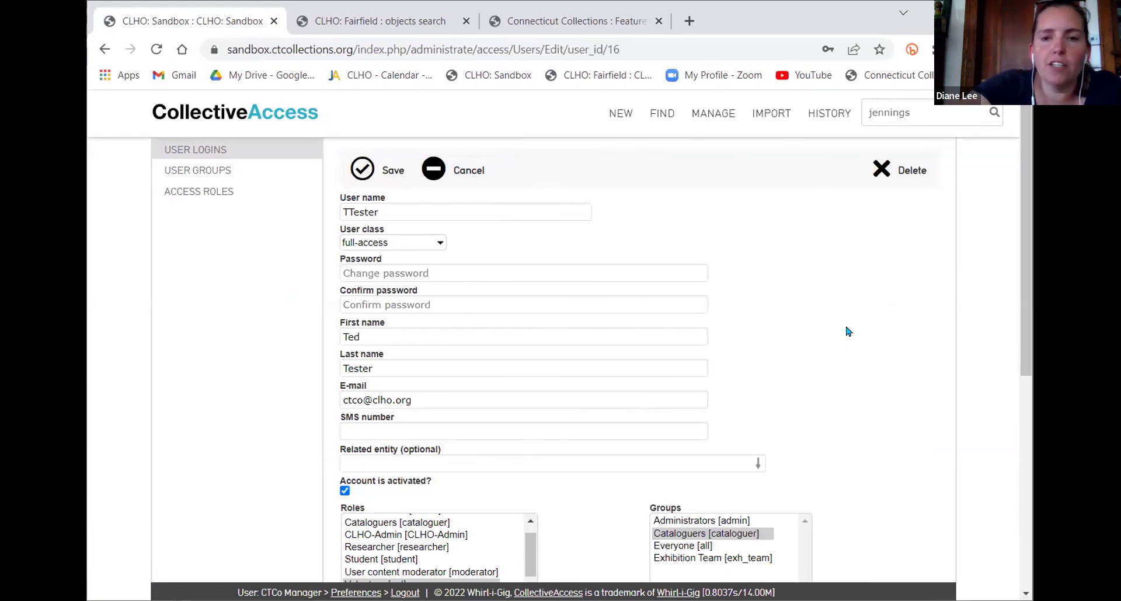
{"action": "scroll", "coordinate": [846, 330], "scroll_direction": "down", "scroll_amount": 4}
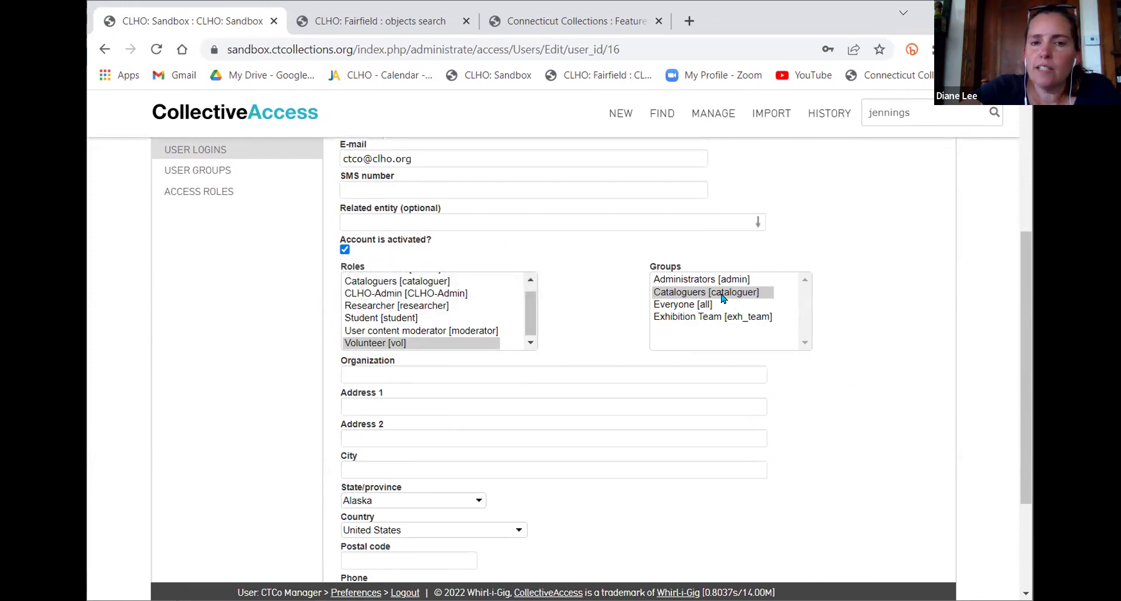
{"action": "scroll", "coordinate": [490, 300], "scroll_direction": "up", "scroll_amount": 1}
{"action": "scroll", "coordinate": [470, 312], "scroll_direction": "down", "scroll_amount": 3}
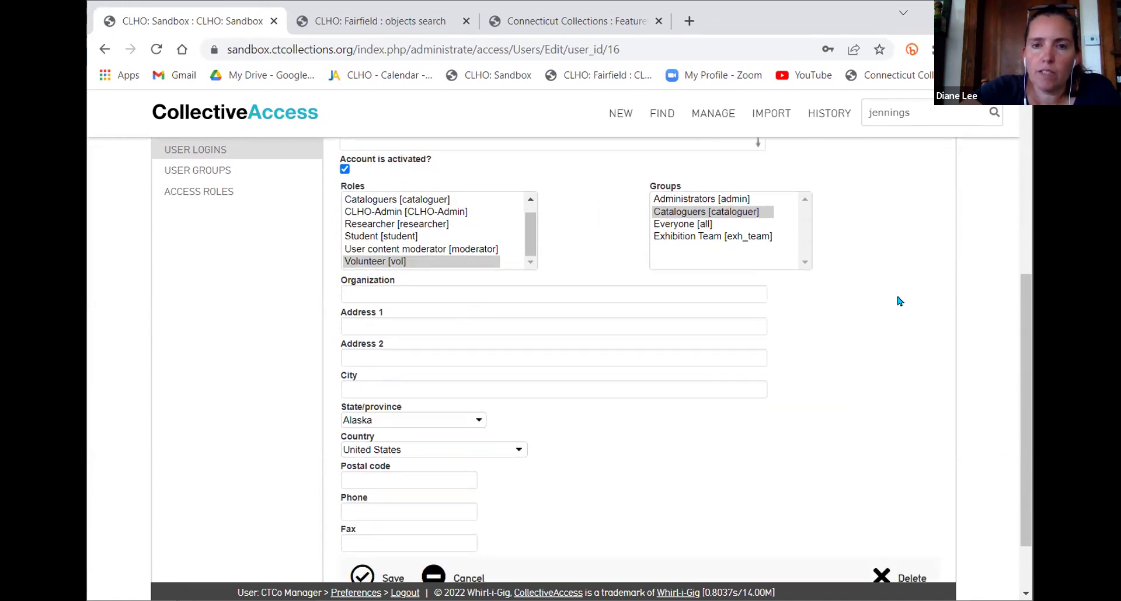
{"action": "scroll", "coordinate": [728, 260], "scroll_direction": "up", "scroll_amount": 2}
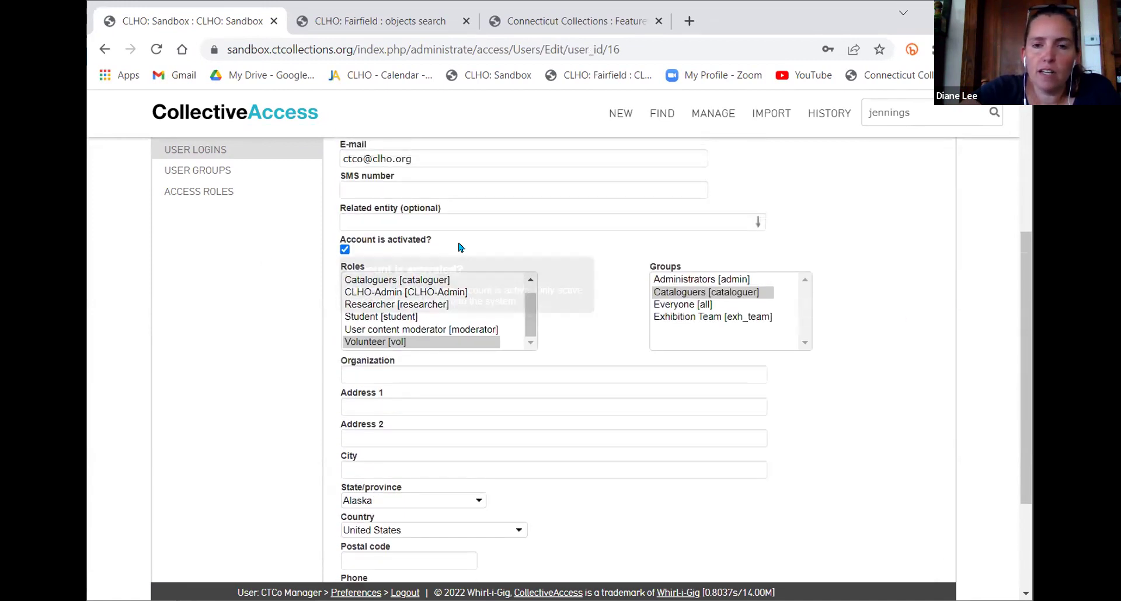
Add Exhibition Team to the user's groups alongside Cataloguers and save the account
{"action": "left_click", "coordinate": [679, 320], "text": "ctrl"}
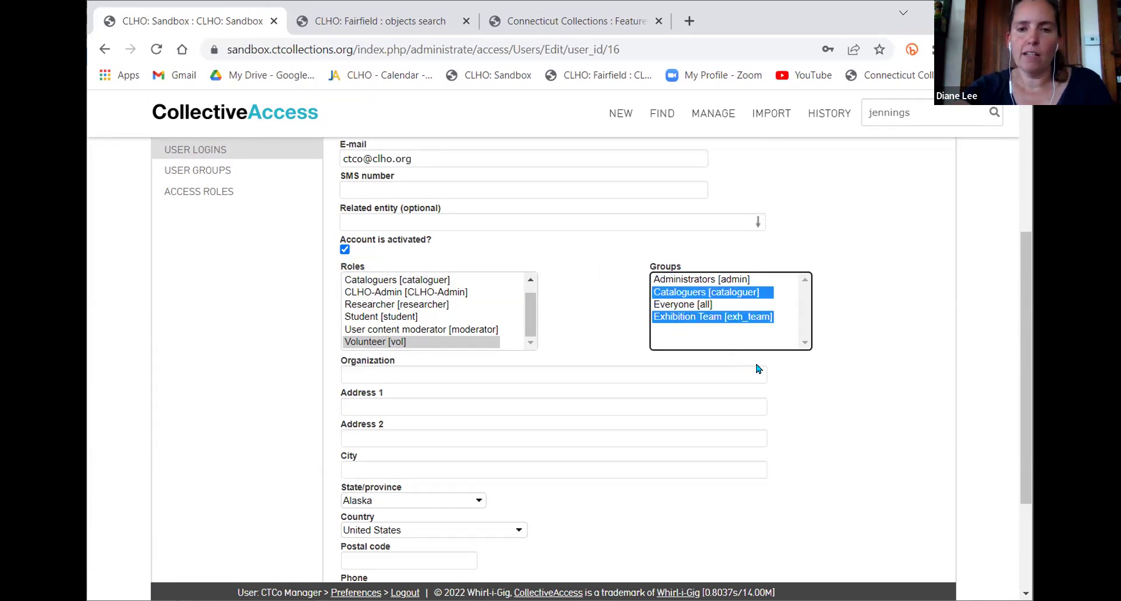
{"action": "left_click", "coordinate": [849, 382]}
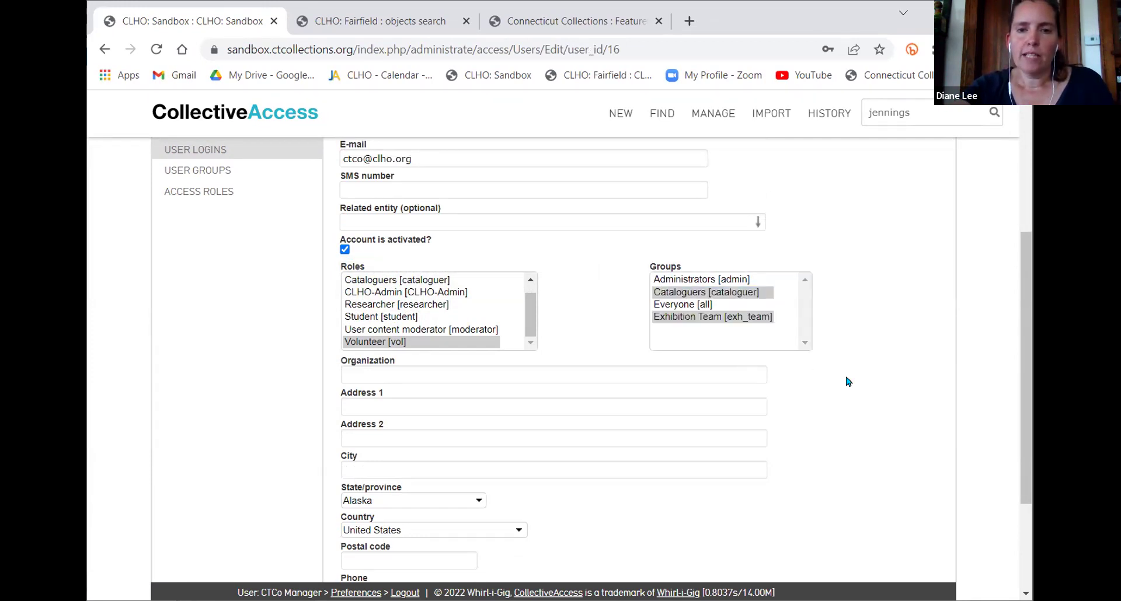
{"action": "scroll", "coordinate": [449, 321], "scroll_direction": "down", "scroll_amount": 3}
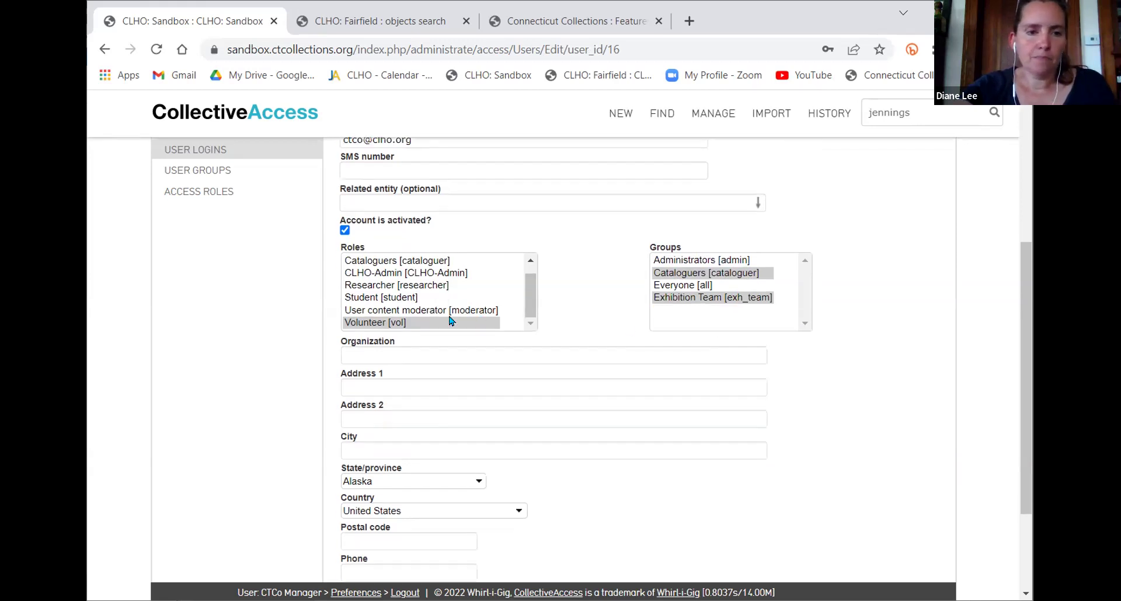
{"action": "scroll", "coordinate": [449, 321], "scroll_direction": "up", "scroll_amount": 3}
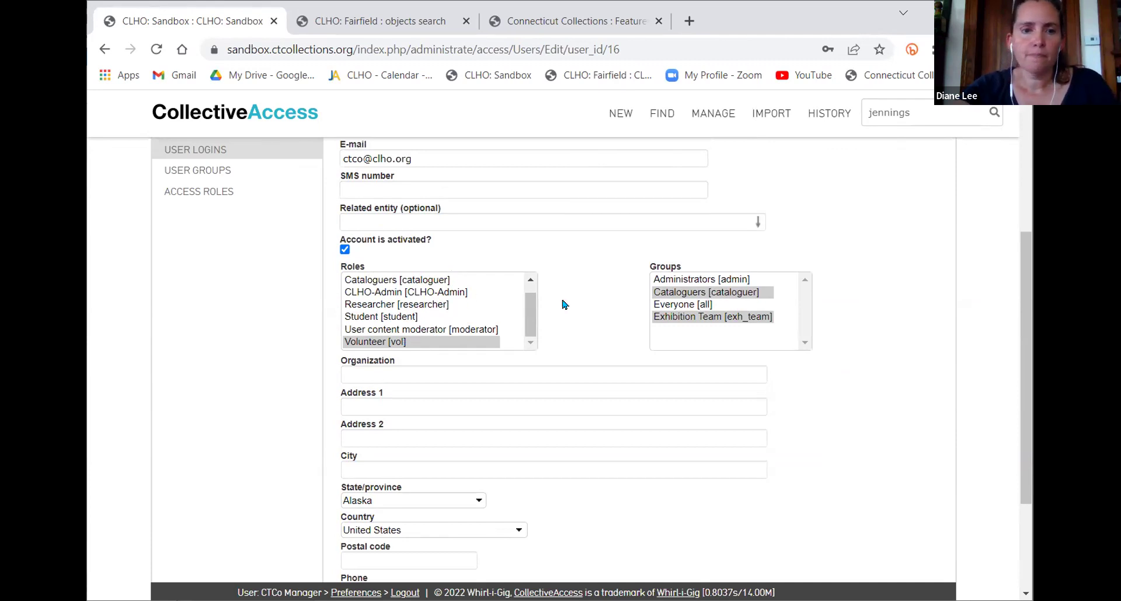
{"action": "scroll", "coordinate": [565, 306], "scroll_direction": "down", "scroll_amount": 6}
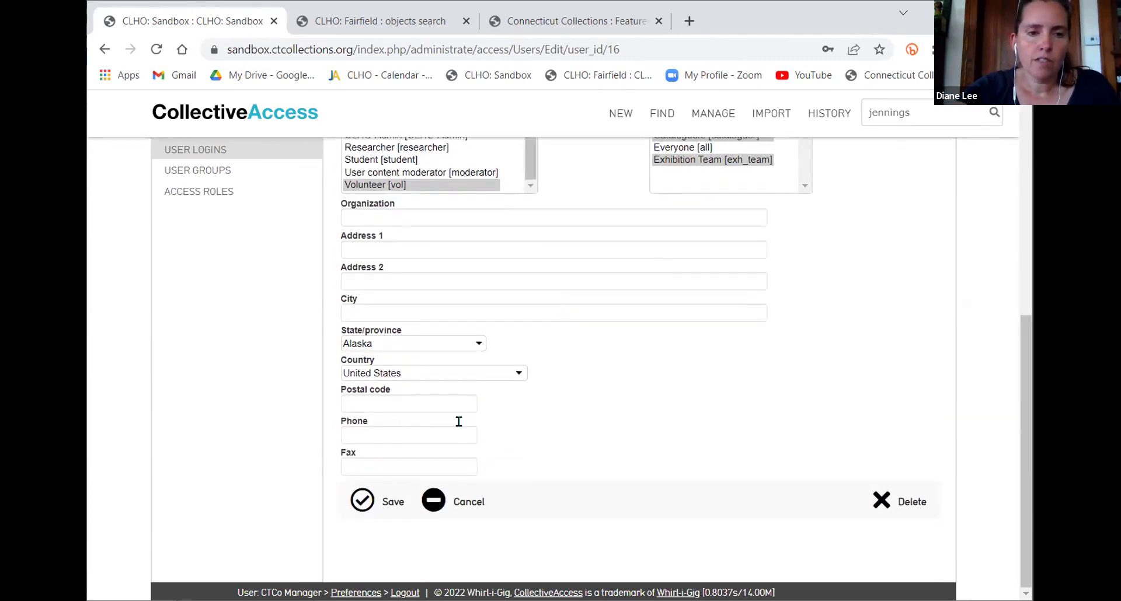
{"action": "left_click", "coordinate": [395, 492]}
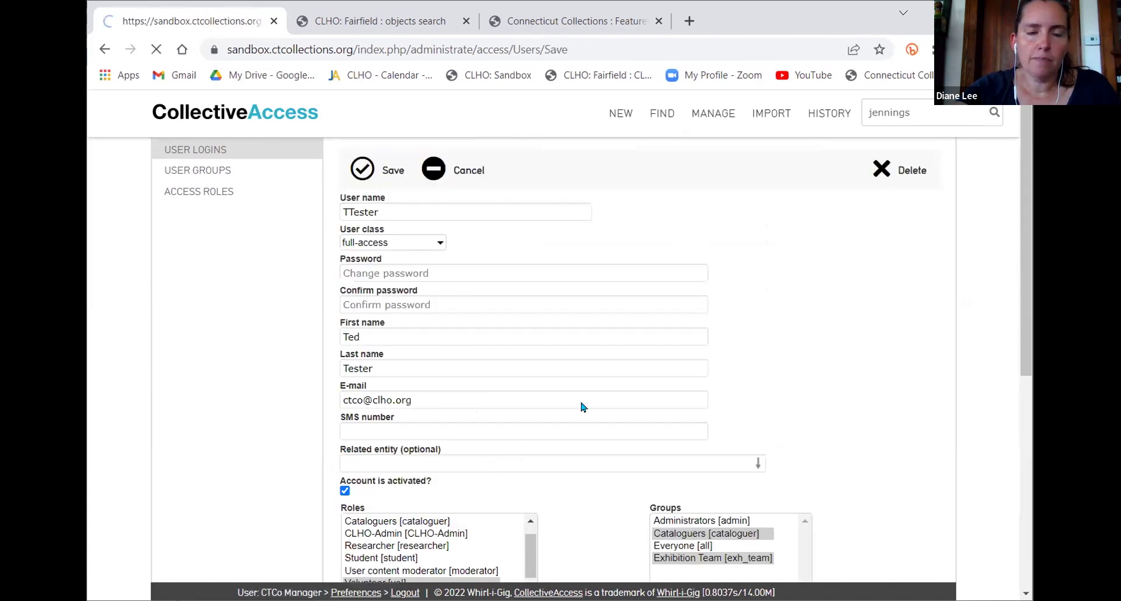
{"action": "left_click", "coordinate": [186, 170]}
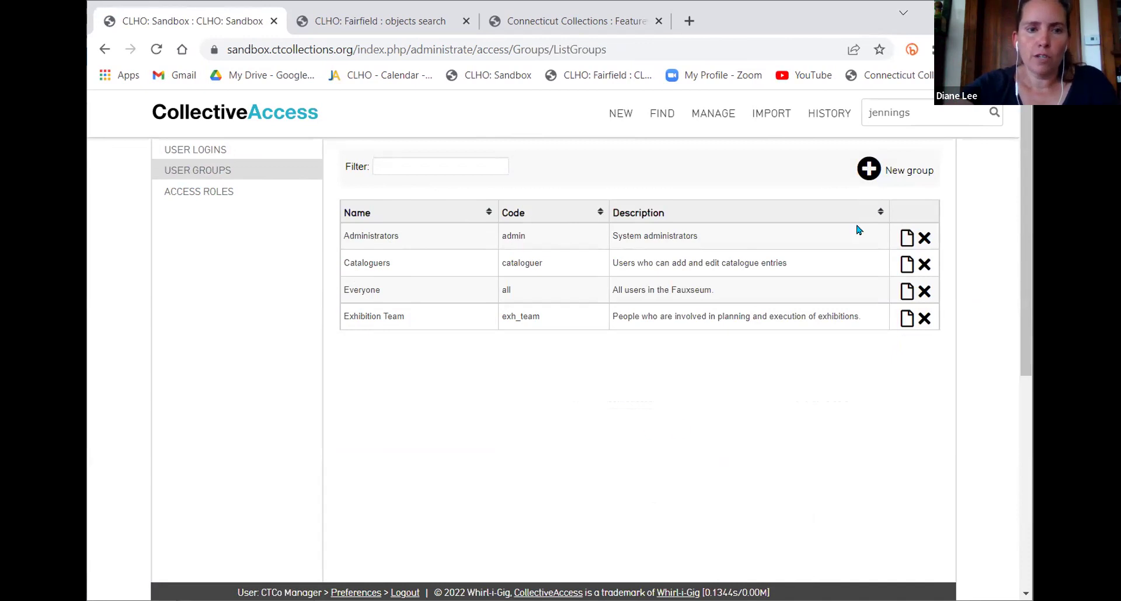
Start a new, blank user group from the User Groups page
{"action": "left_click", "coordinate": [869, 168]}
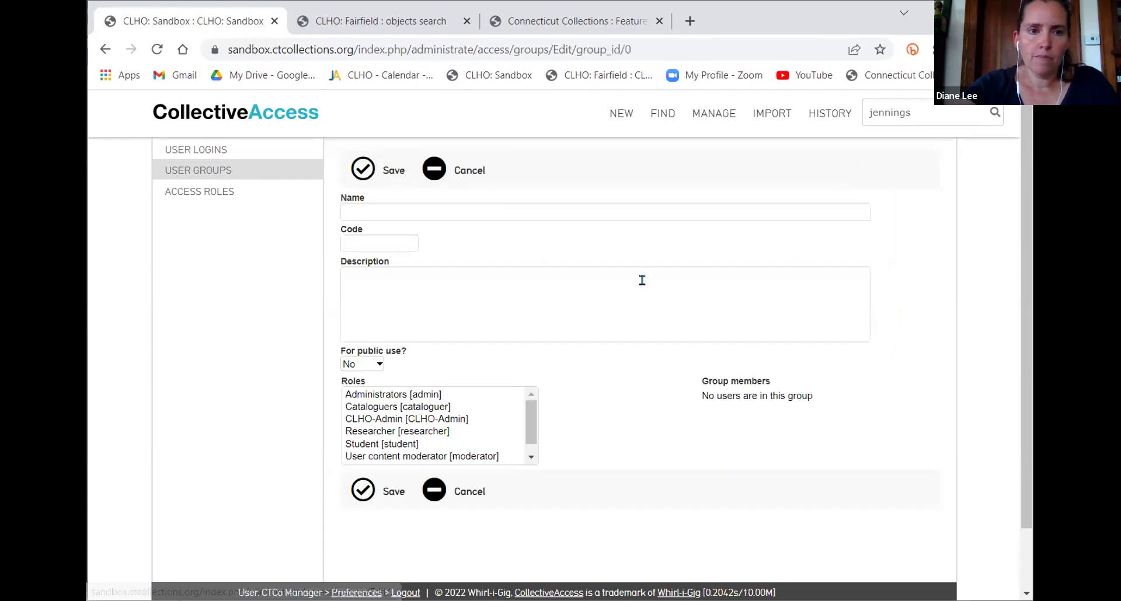
Create and save group 'Volunteers' (code vol), described as volunteer-level access, no editing, only viewing
{"action": "left_click", "coordinate": [549, 211]}
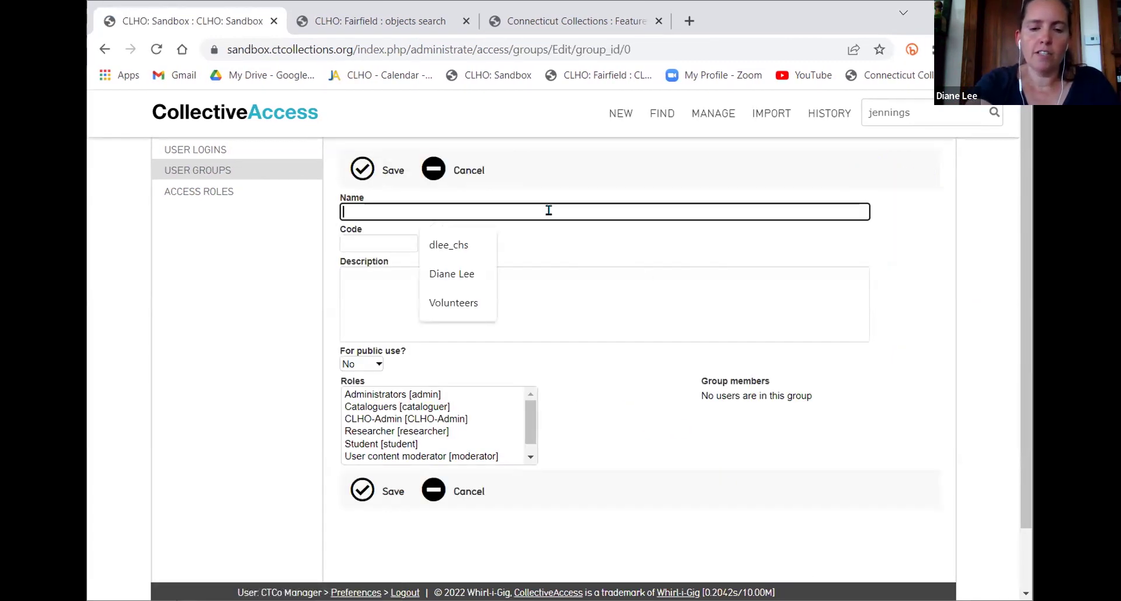
{"action": "type", "text": "Volunteers"}
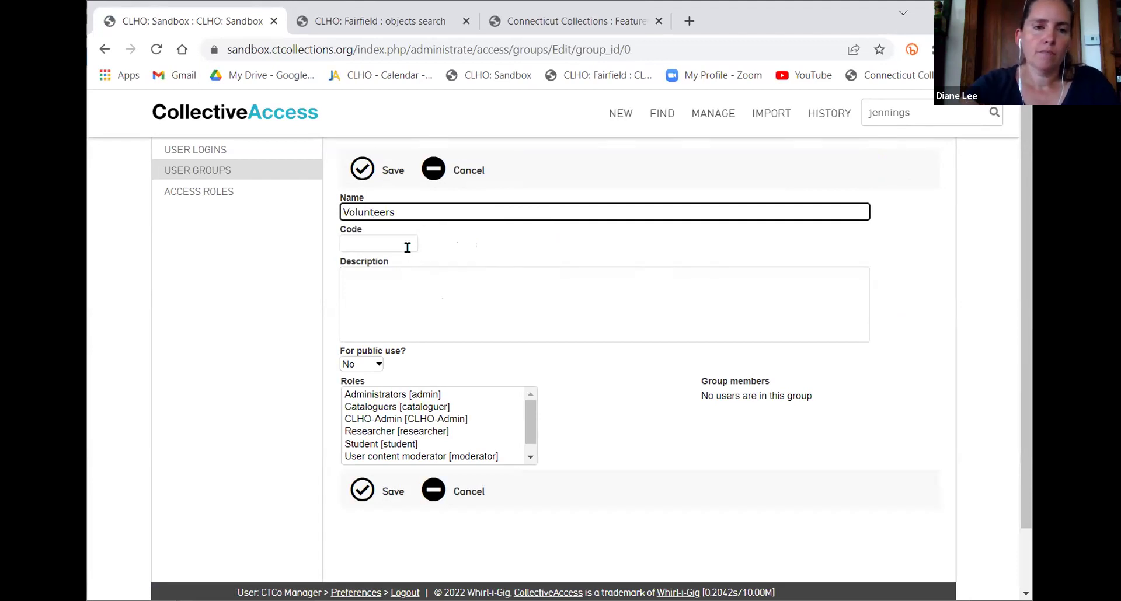
{"action": "left_click", "coordinate": [407, 248]}
{"action": "type", "text": "vol"}
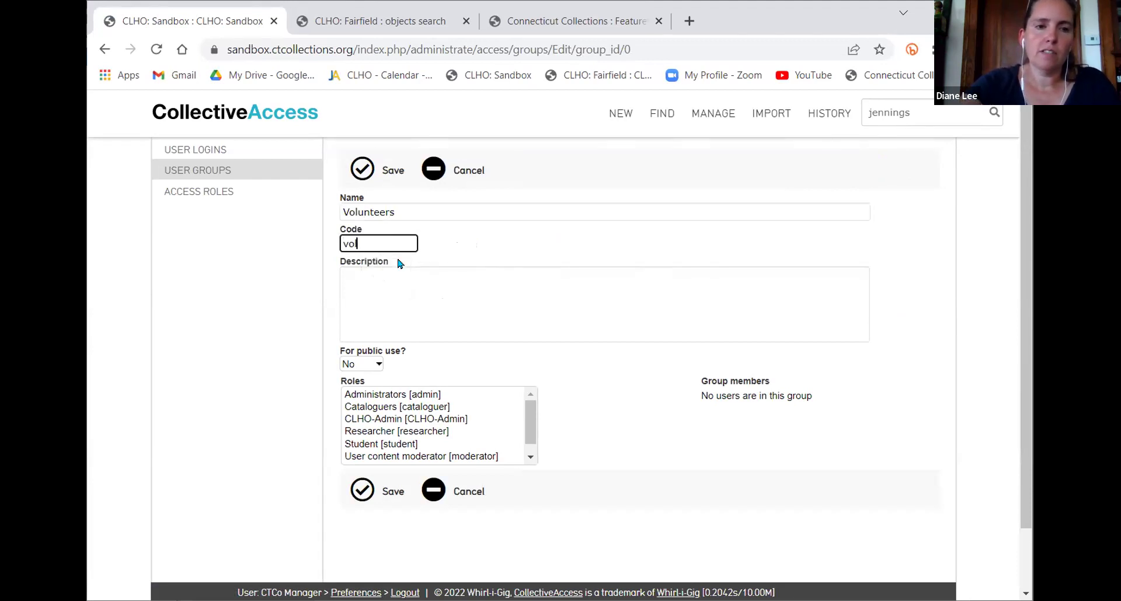
{"action": "left_click", "coordinate": [402, 286]}
{"action": "type", "text": "Use for Volune"}
{"action": "type", "text": "er lev"}
{"action": "key", "text": "BackSpace"}
{"action": "key", "text": "BackSpace"}
{"action": "key", "text": "BackSpace"}
{"action": "type", "text": "teer level "}
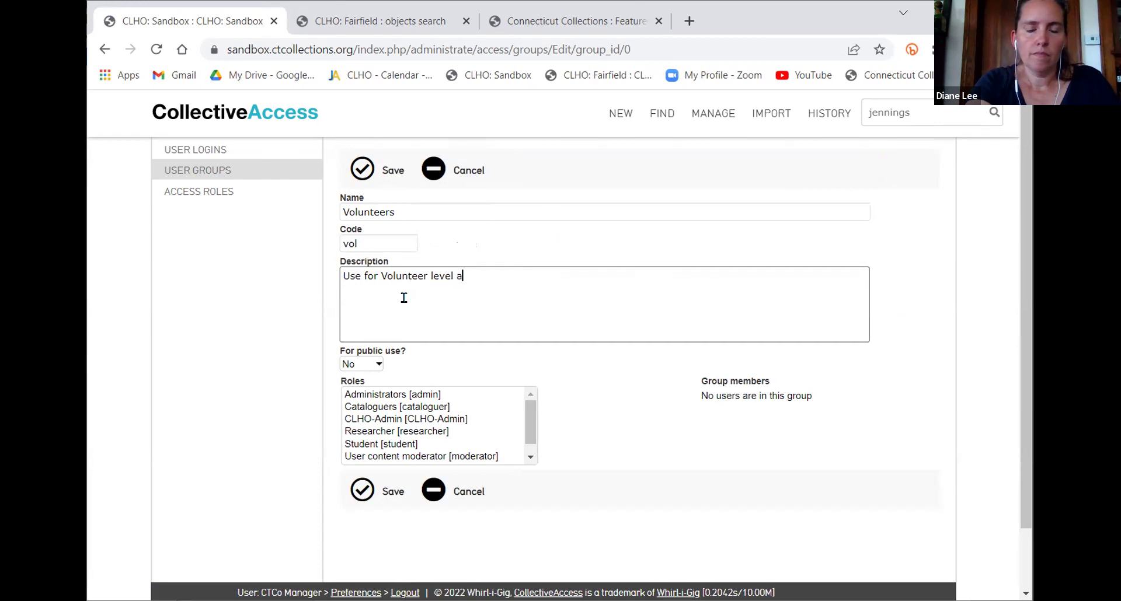
{"action": "type", "text": "group access"}
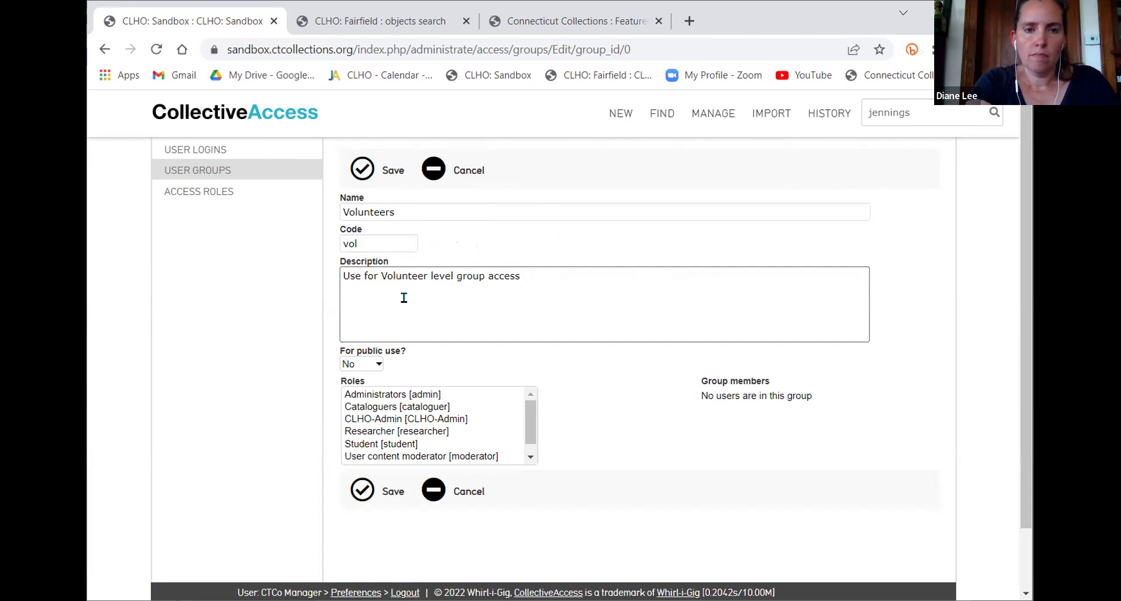
{"action": "type", "text": " - no editing, only vi"}
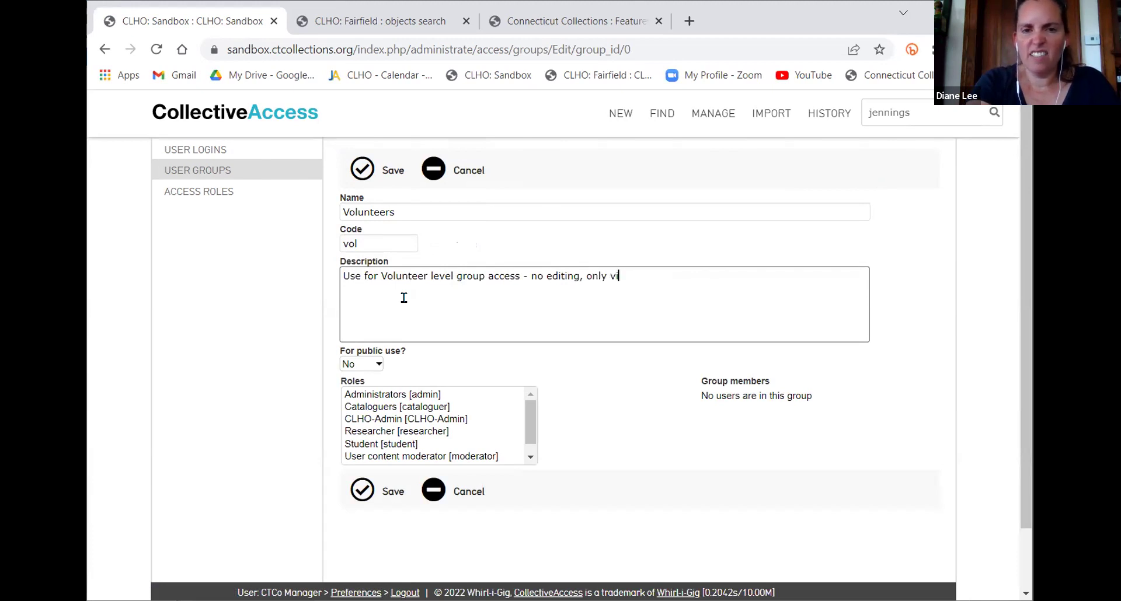
{"action": "type", "text": "ewing."}
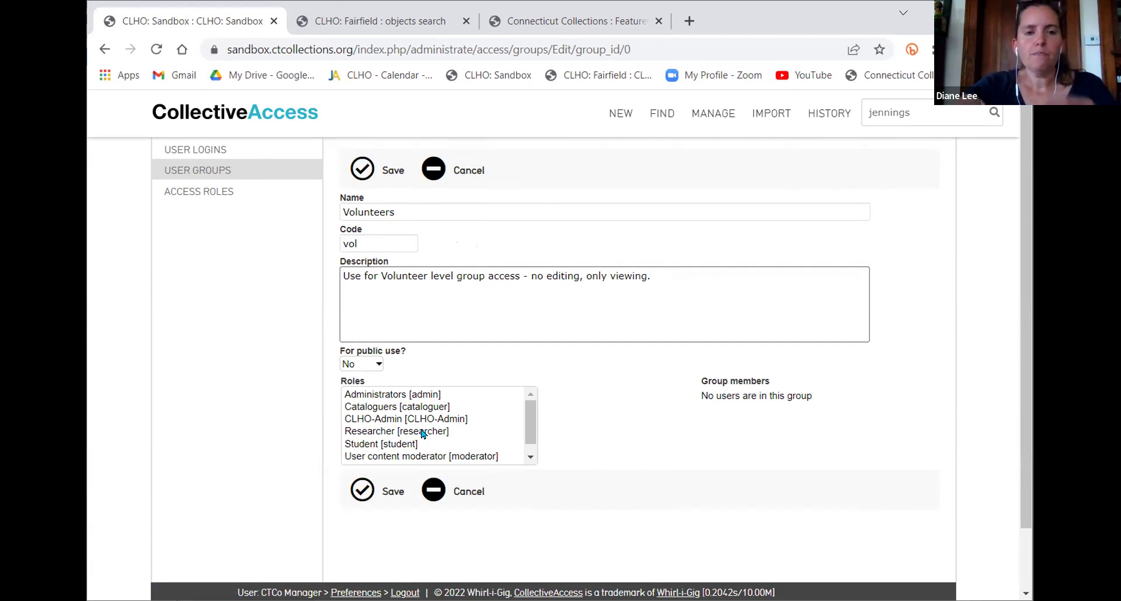
{"action": "left_click", "coordinate": [383, 495]}
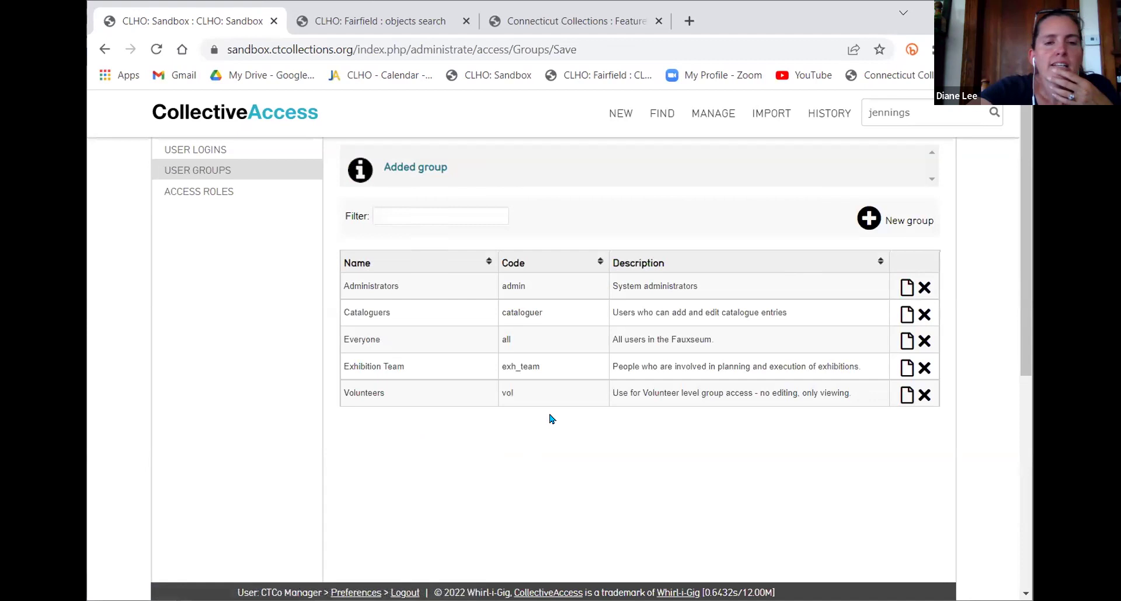
Assign the Volunteer [vol] role to the Volunteers group and save it
{"action": "left_click", "coordinate": [901, 403]}
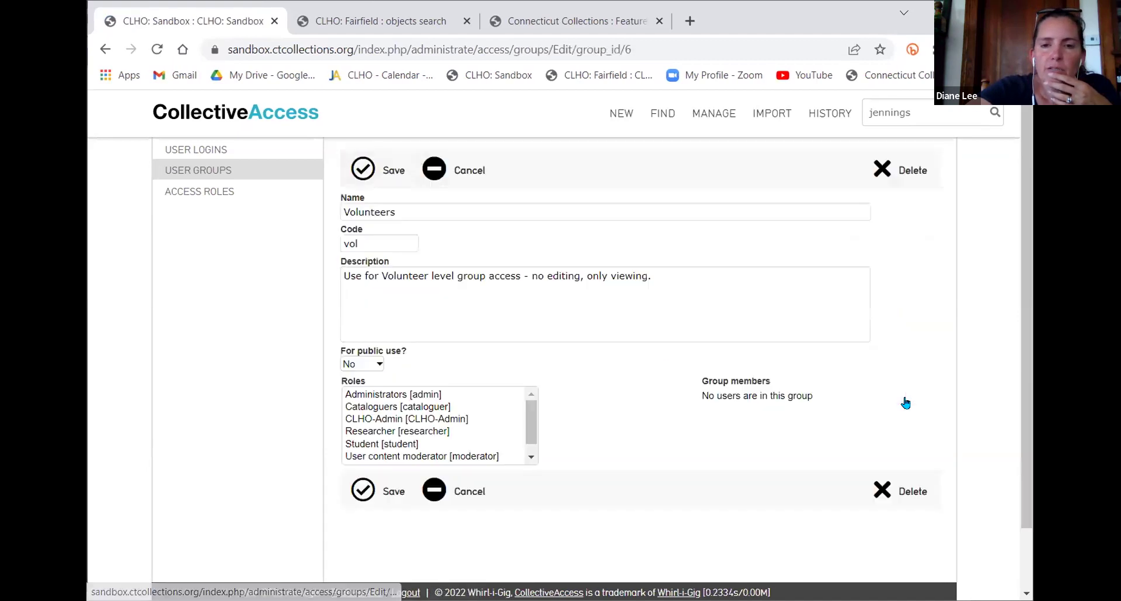
{"action": "scroll", "coordinate": [408, 424], "scroll_direction": "down", "scroll_amount": 1}
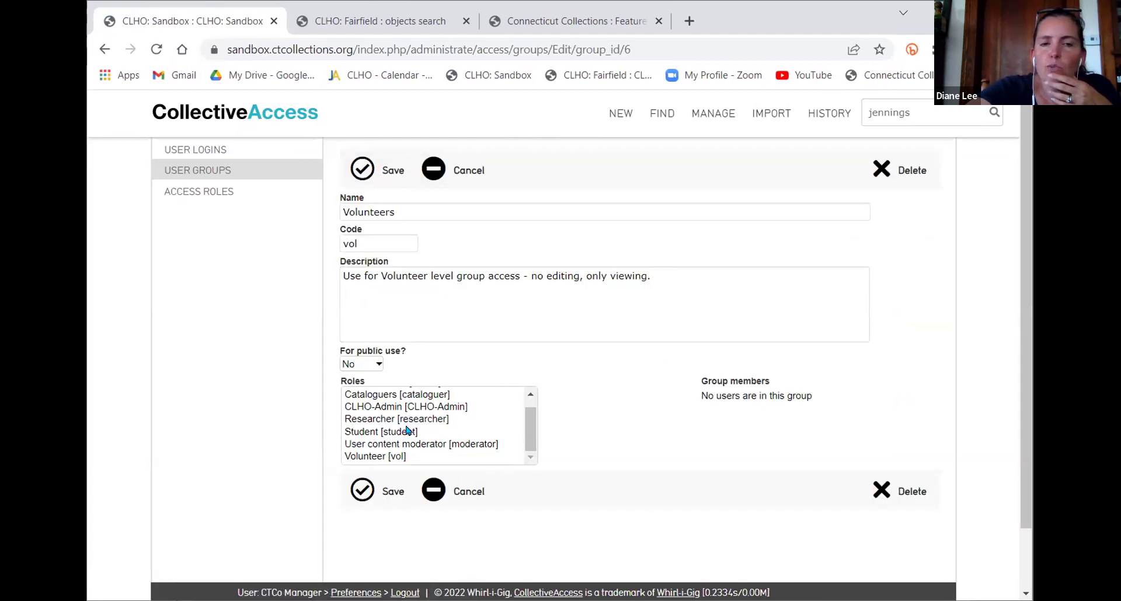
{"action": "left_click", "coordinate": [395, 456]}
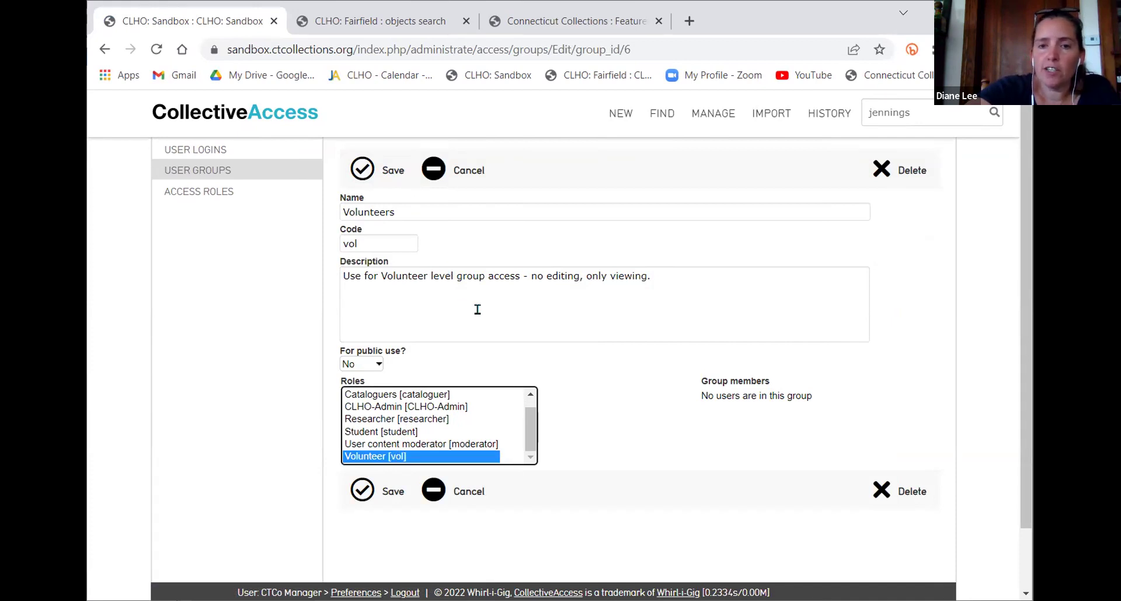
{"action": "left_click", "coordinate": [365, 492]}
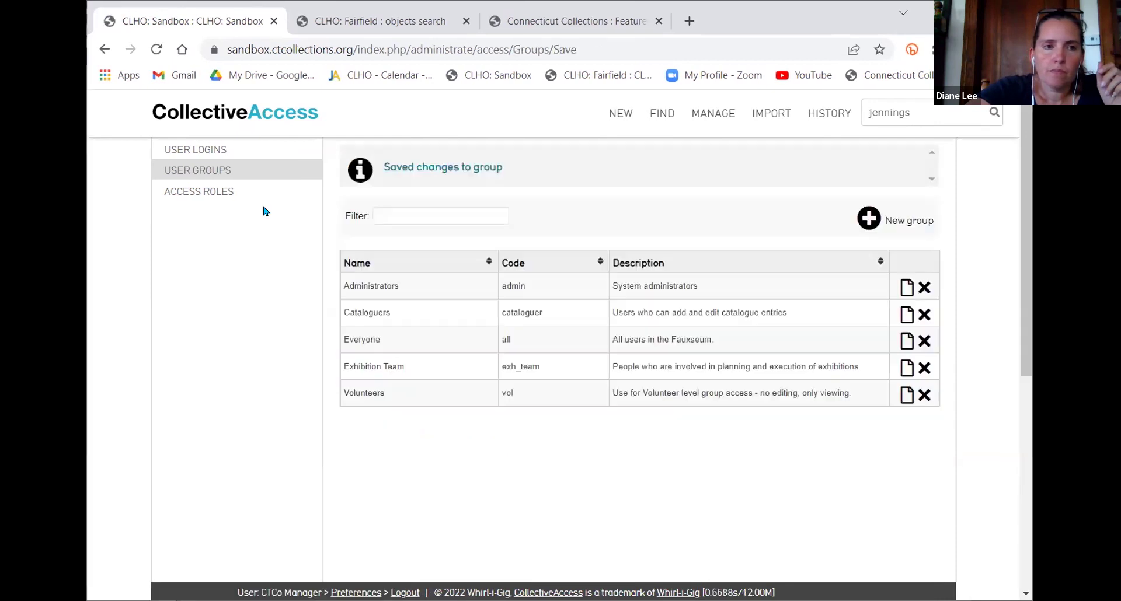
Add the test user to the Volunteers [vol] group, keeping existing groups, and save
{"action": "left_click", "coordinate": [198, 150]}
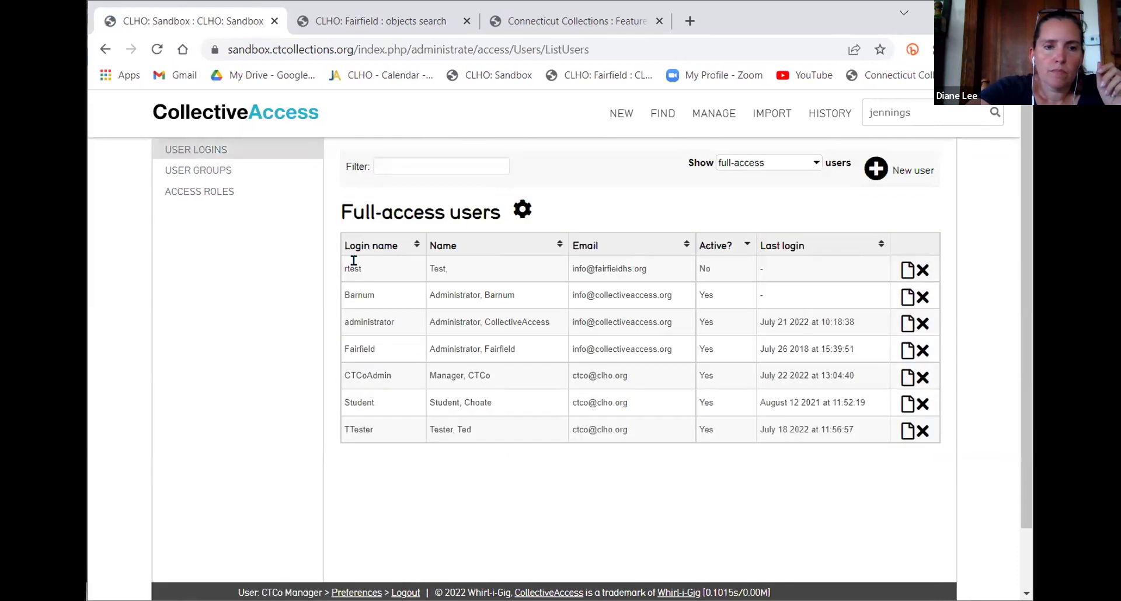
{"action": "left_click", "coordinate": [905, 432]}
{"action": "scroll", "coordinate": [641, 447], "scroll_direction": "down", "scroll_amount": 1}
{"action": "scroll", "coordinate": [641, 446], "scroll_direction": "down", "scroll_amount": 2}
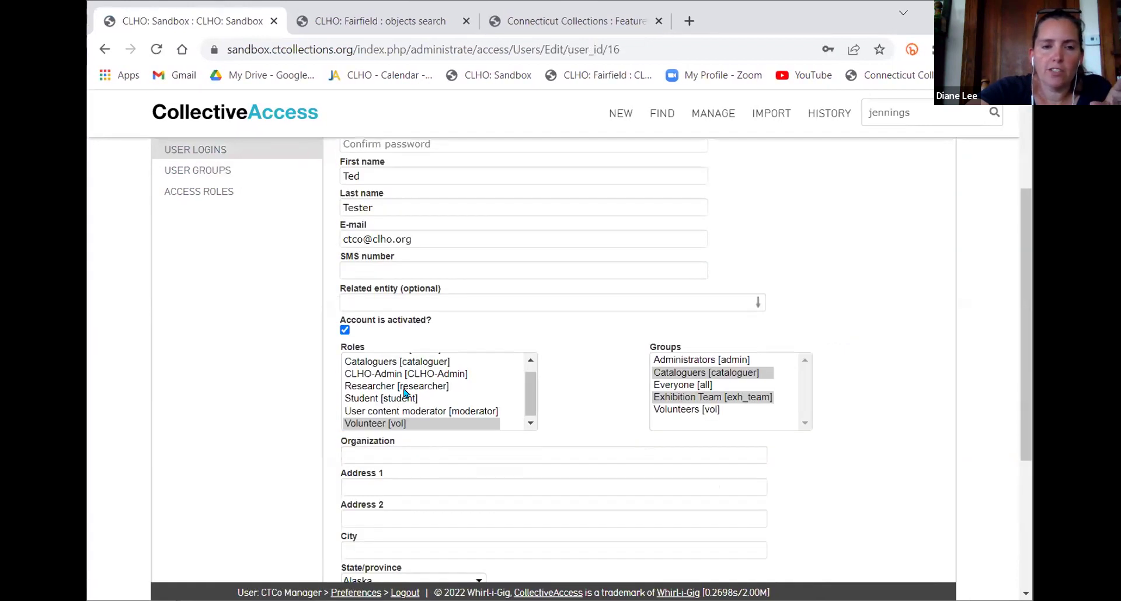
{"action": "left_click", "coordinate": [665, 410], "text": "ctrl"}
{"action": "left_click", "coordinate": [866, 377]}
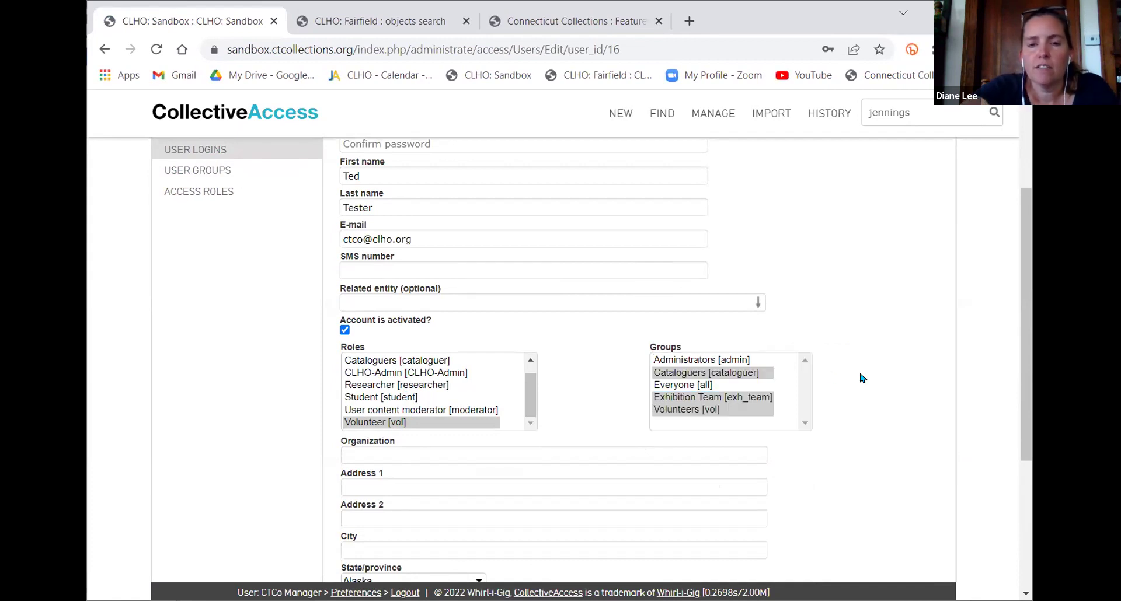
{"action": "scroll", "coordinate": [862, 378], "scroll_direction": "down", "scroll_amount": 4}
{"action": "left_click", "coordinate": [363, 512]}
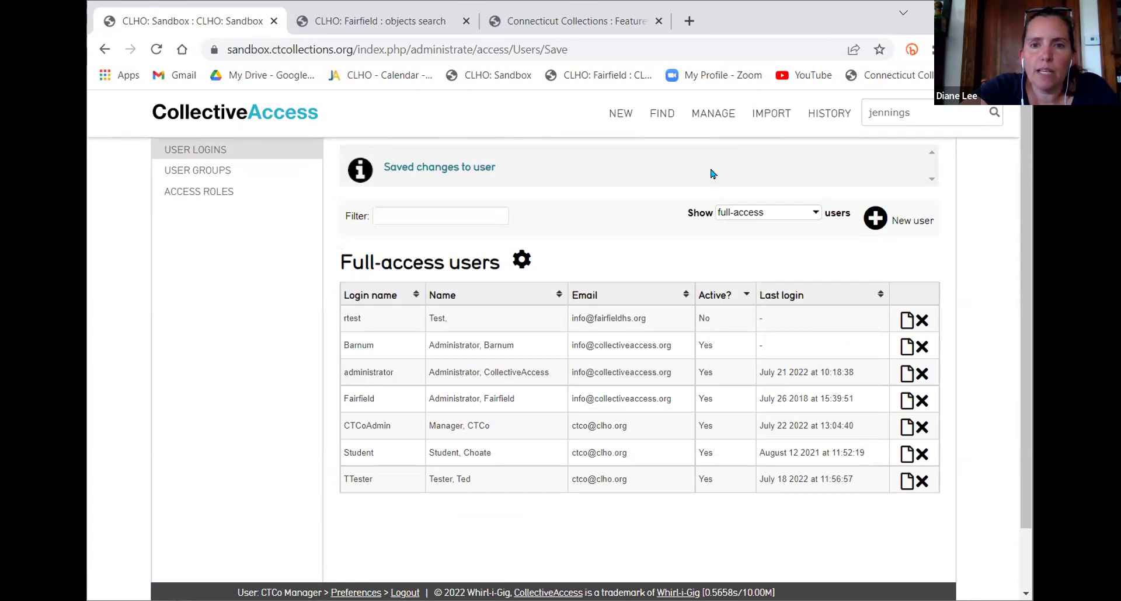
Open the Trinket Box exh set's Basic Info from My Sets and scroll to User/Group access
{"action": "mouse_move", "coordinate": [701, 120]}
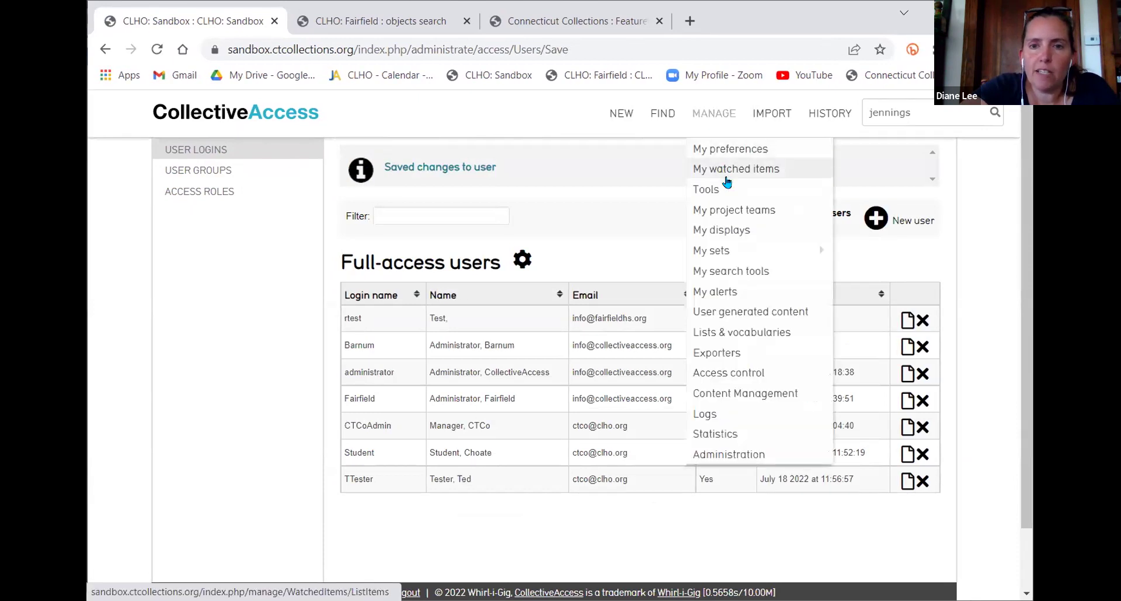
{"action": "left_click", "coordinate": [723, 247]}
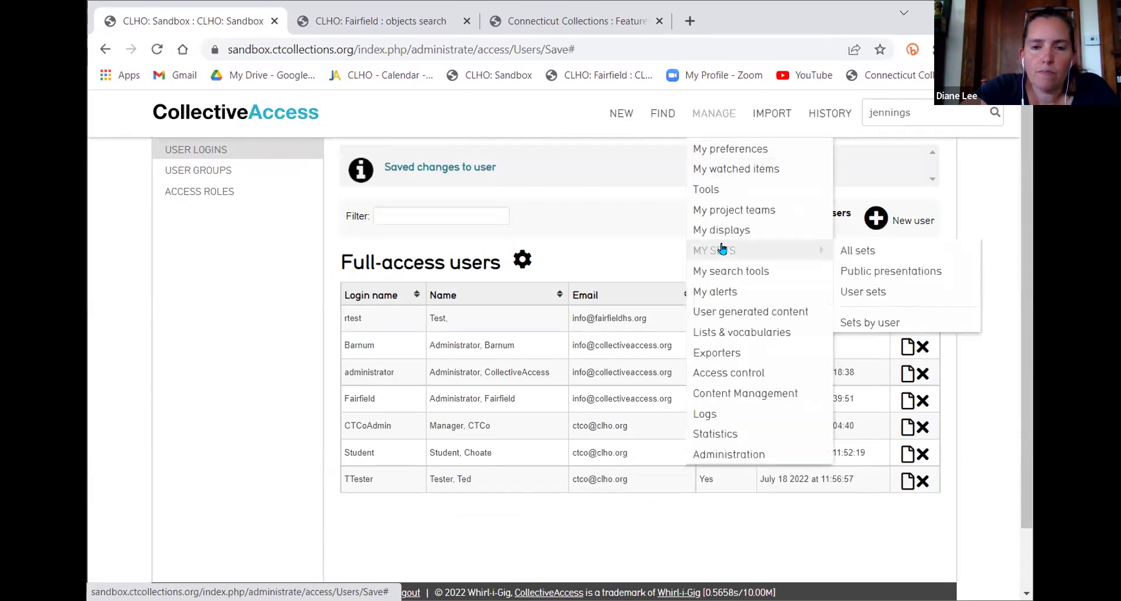
{"action": "left_click", "coordinate": [832, 257]}
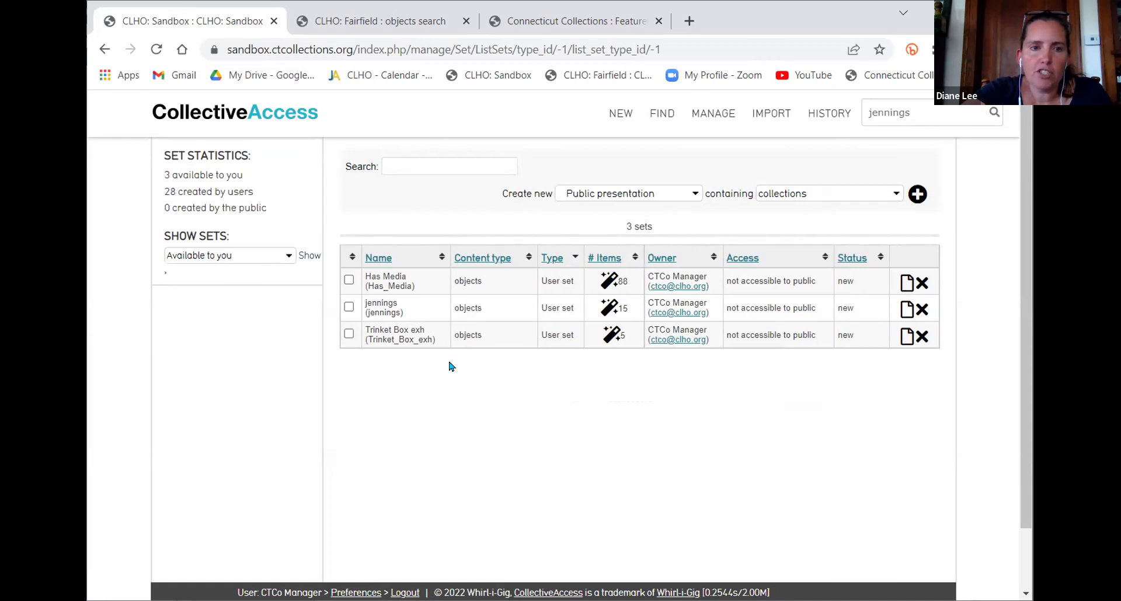
{"action": "left_click", "coordinate": [894, 343]}
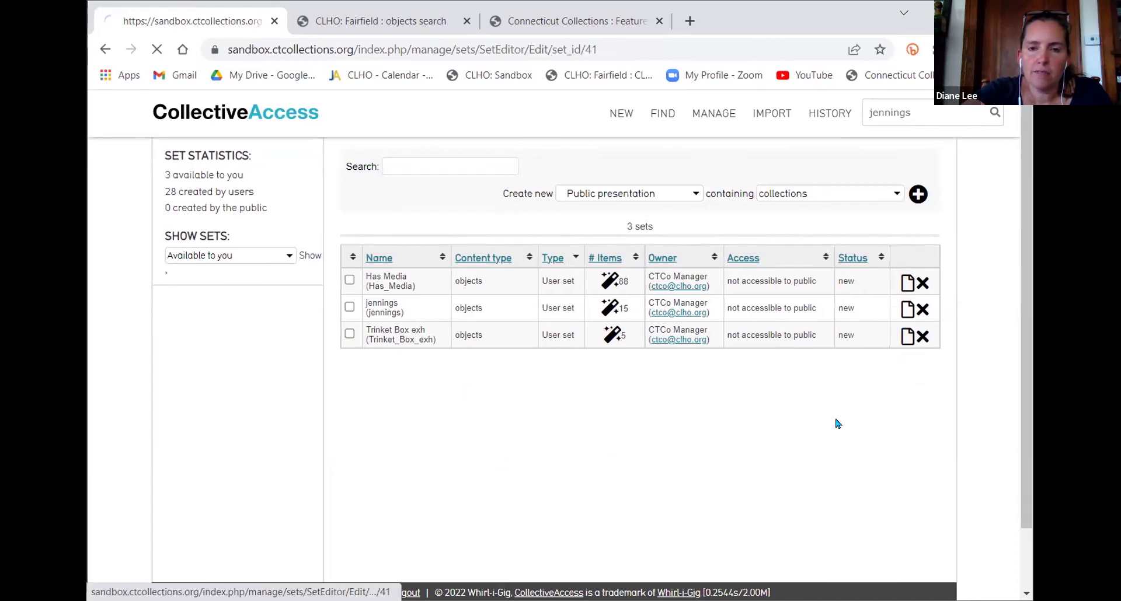
{"action": "left_click", "coordinate": [191, 337]}
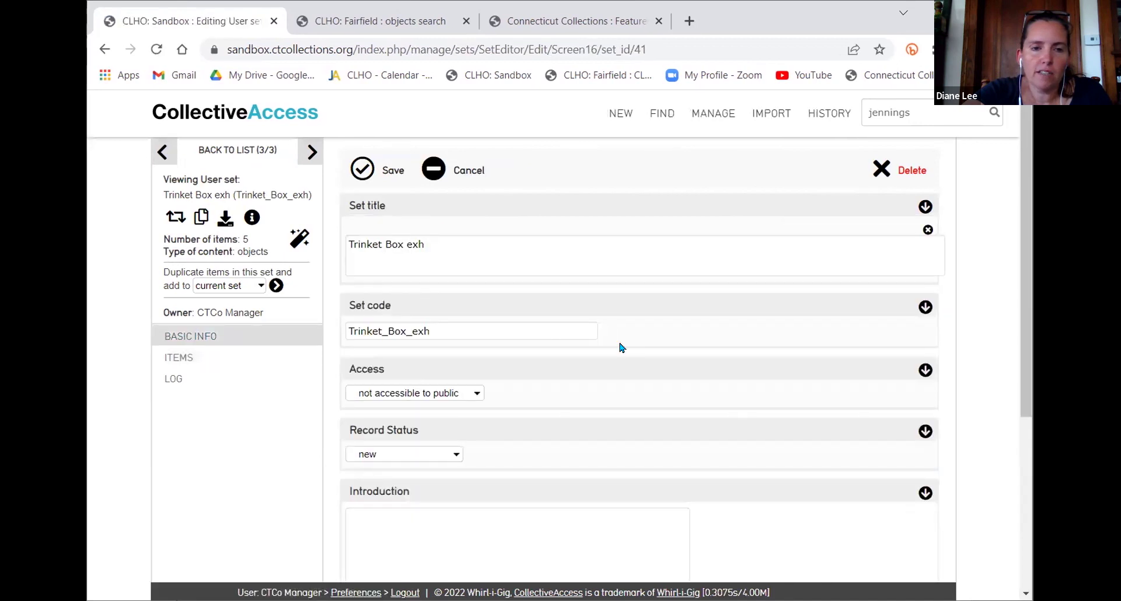
{"action": "scroll", "coordinate": [621, 346], "scroll_direction": "down", "scroll_amount": 5}
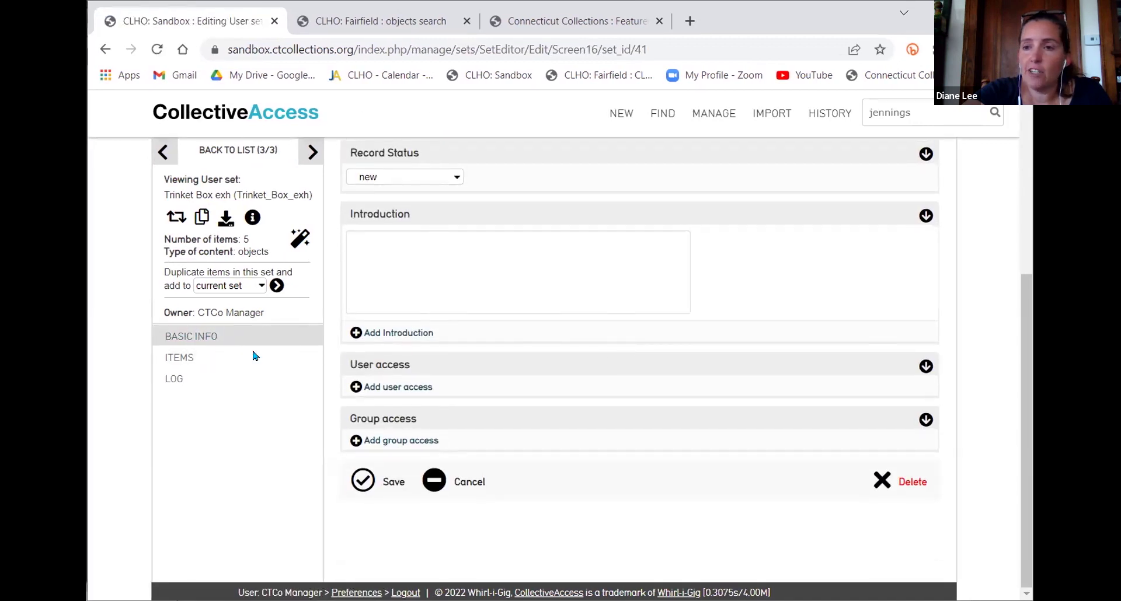
Add a group access entry for the Volunteers group to the set
{"action": "left_click", "coordinate": [368, 386]}
{"action": "left_click", "coordinate": [409, 385]}
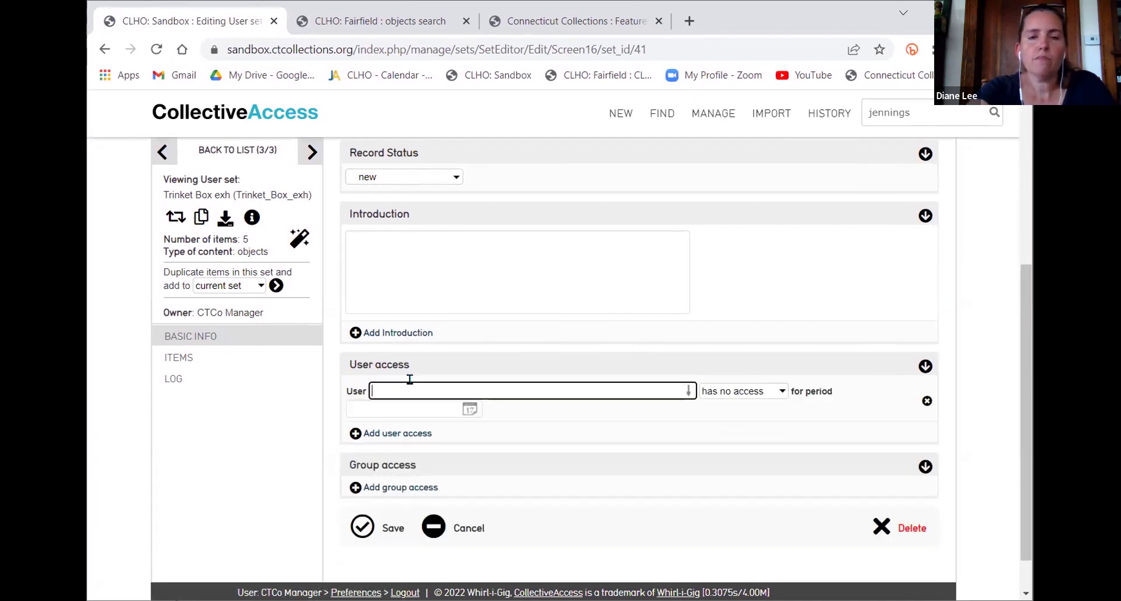
{"action": "type", "text": "vol"}
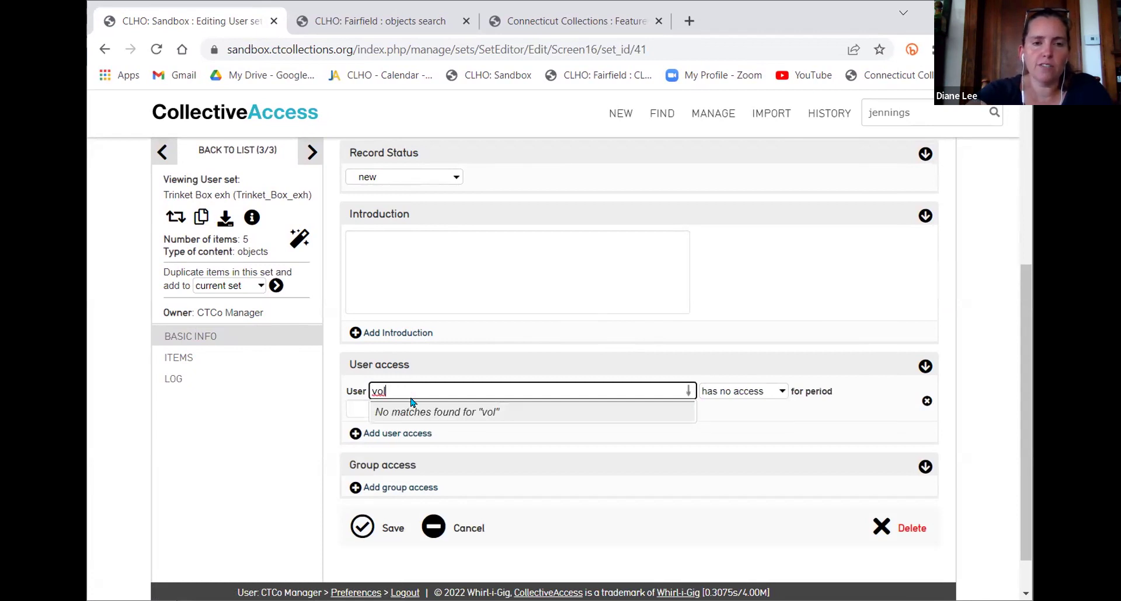
{"action": "key", "text": "BackSpace"}
{"action": "key", "text": "BackSpace"}
{"action": "key", "text": "BackSpace"}
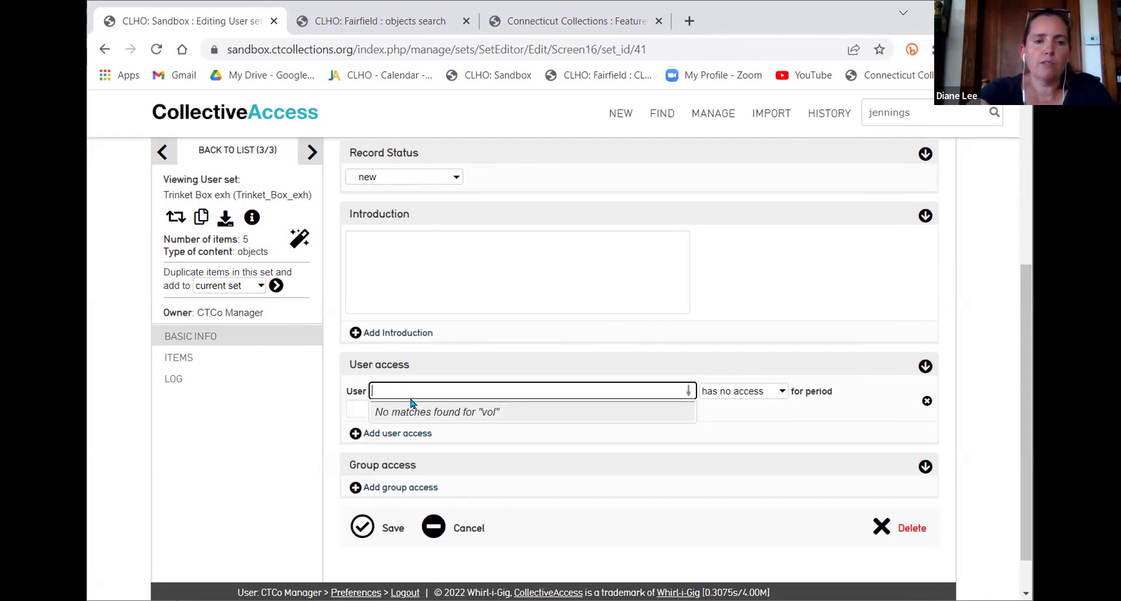
{"action": "left_click", "coordinate": [432, 486]}
{"action": "left_click", "coordinate": [426, 490]}
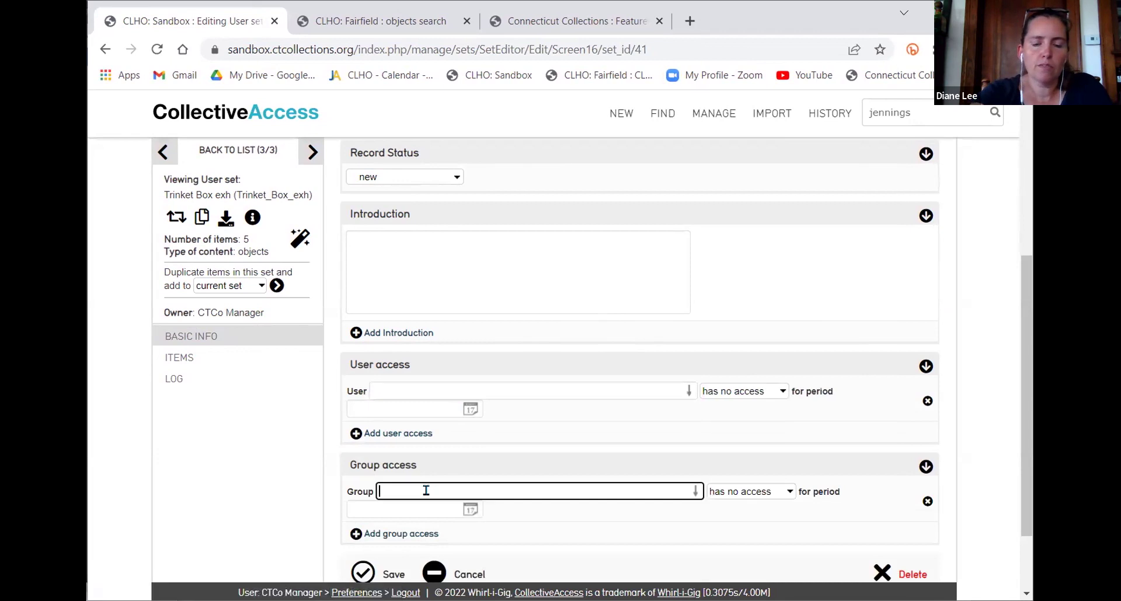
{"action": "type", "text": "vol"}
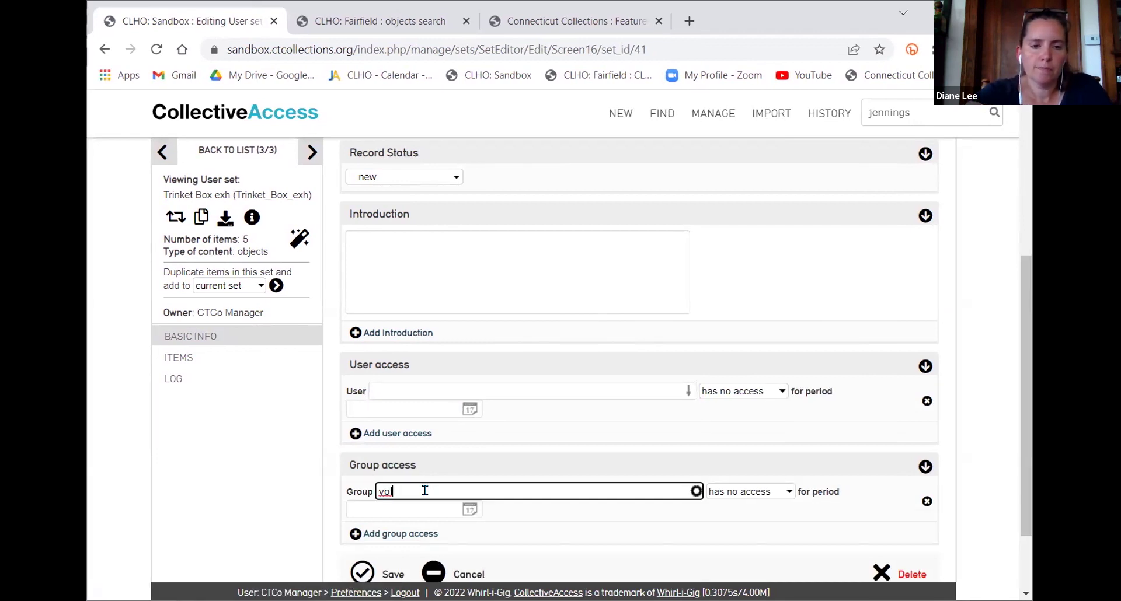
{"action": "left_click", "coordinate": [425, 507]}
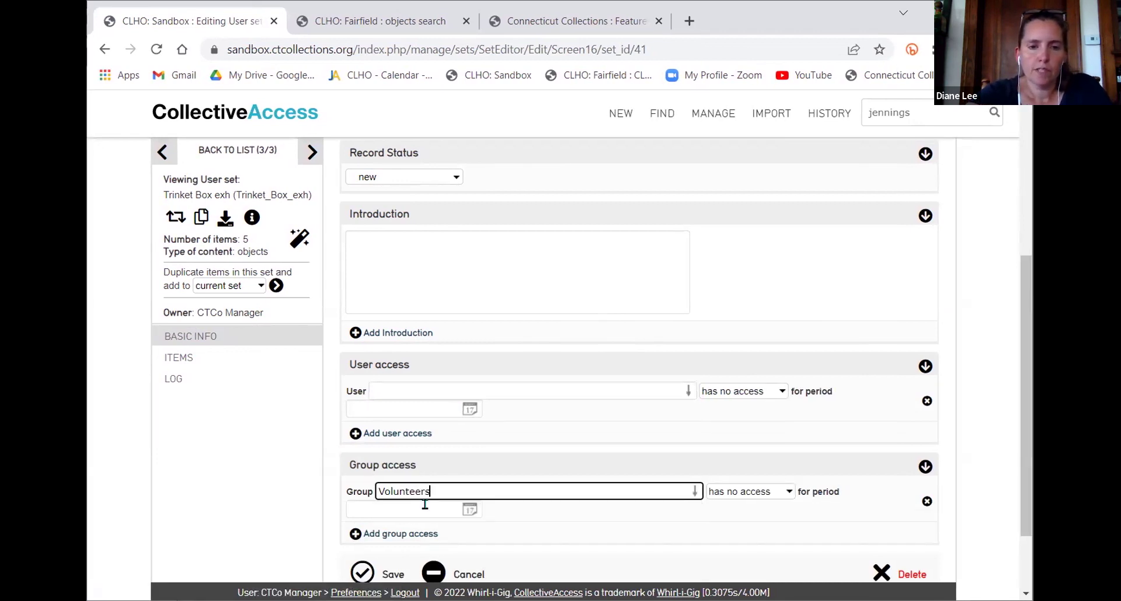
Give the test user 'can edit' access to the set, removing the extra empty user entry
{"action": "left_click", "coordinate": [429, 434]}
{"action": "type", "text": "ted"}
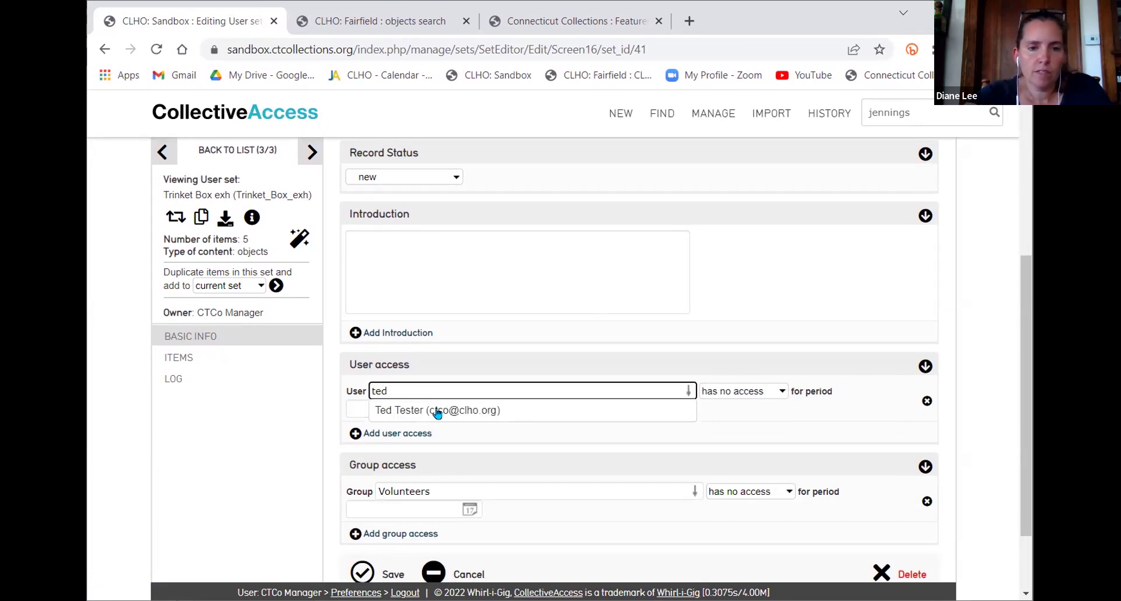
{"action": "left_click", "coordinate": [435, 411]}
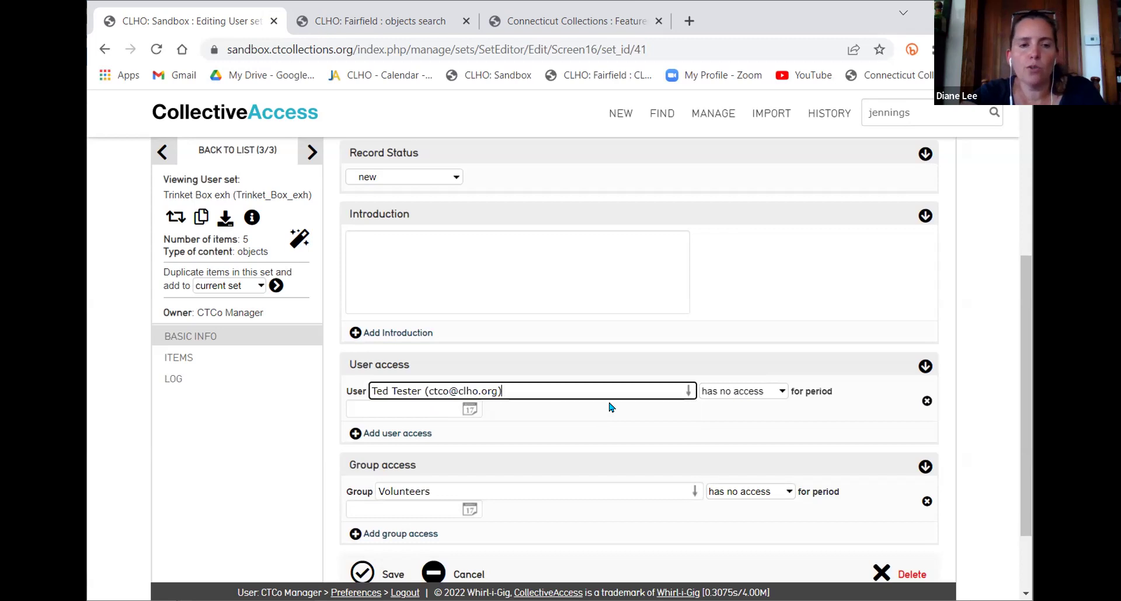
{"action": "left_click", "coordinate": [767, 397]}
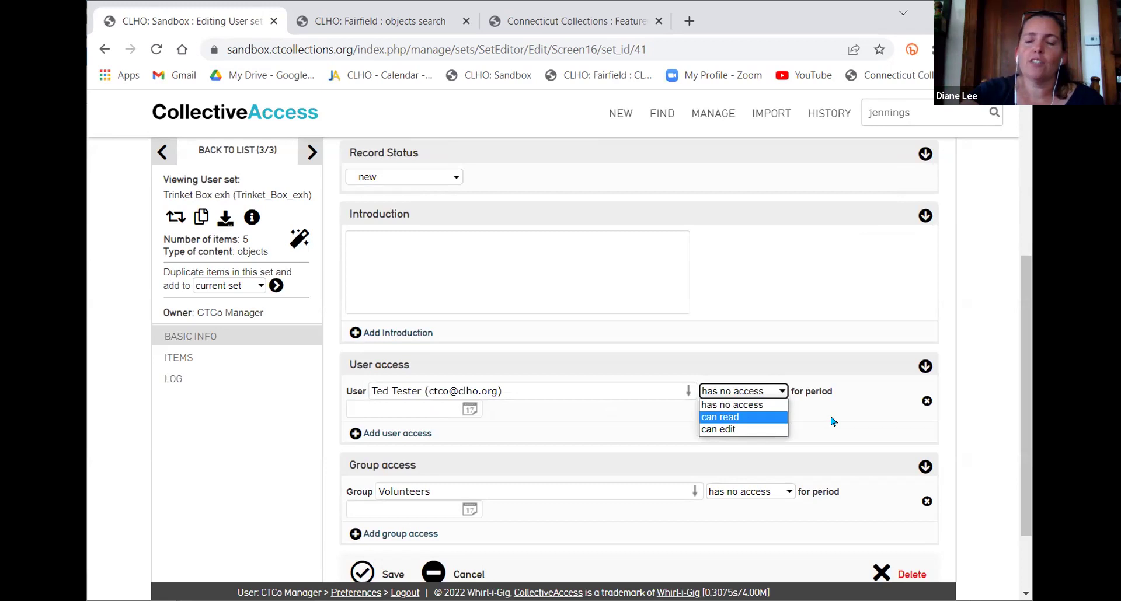
{"action": "left_click", "coordinate": [544, 427]}
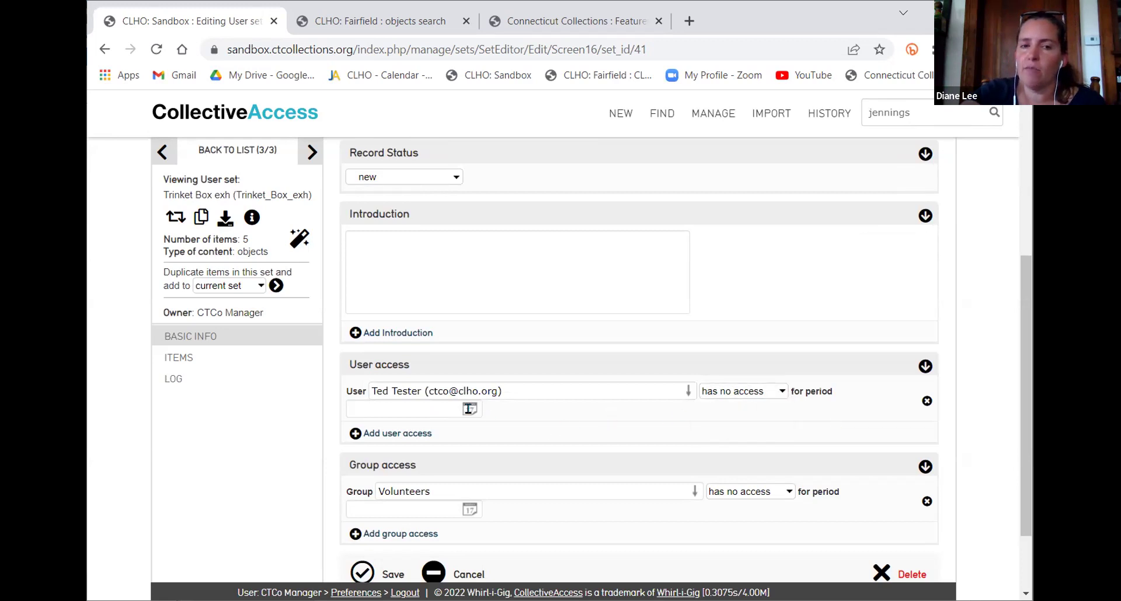
{"action": "left_click", "coordinate": [762, 393]}
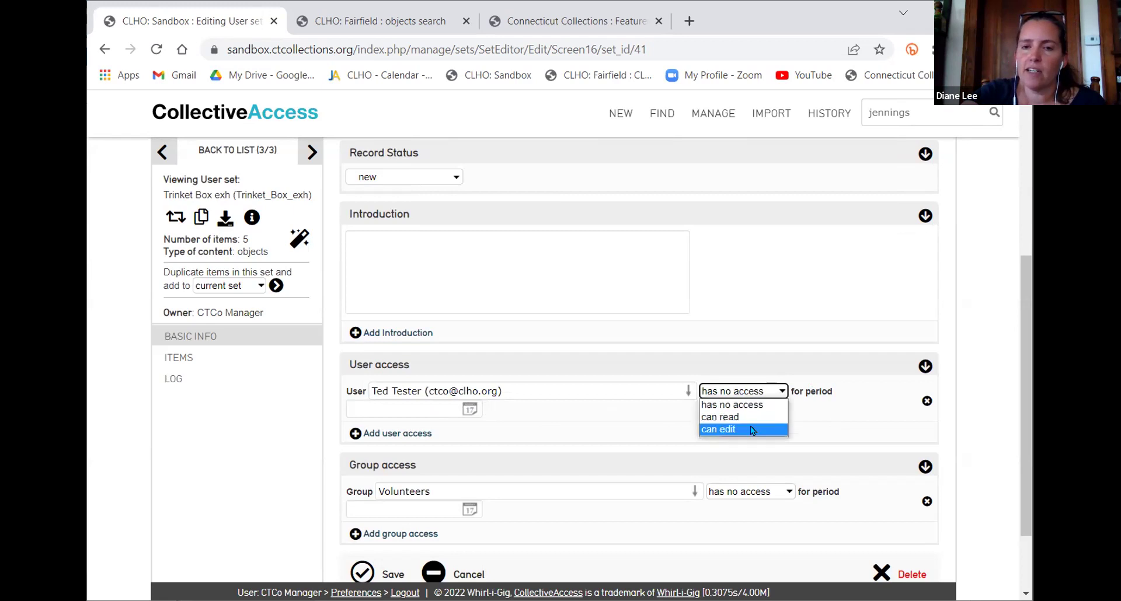
{"action": "left_click", "coordinate": [752, 431]}
{"action": "left_click", "coordinate": [433, 410]}
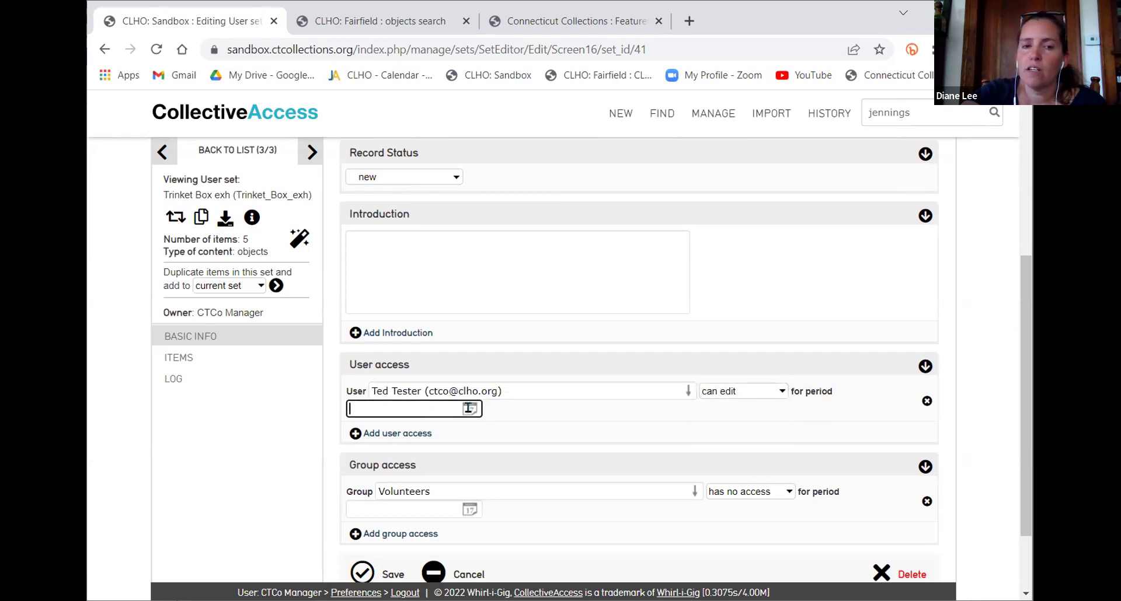
{"action": "left_click", "coordinate": [540, 439]}
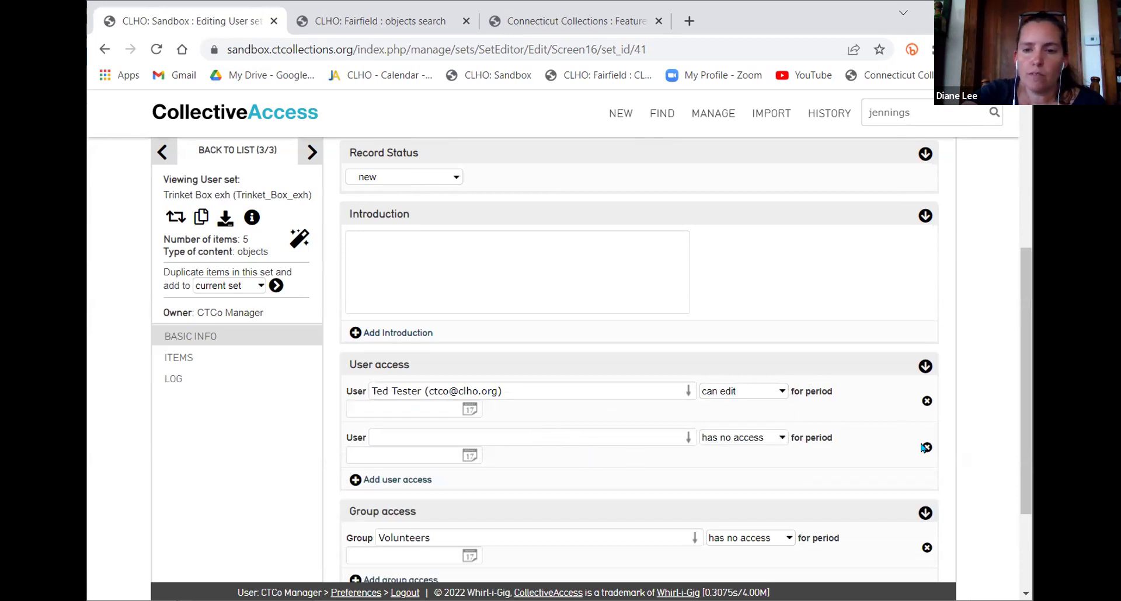
{"action": "left_click", "coordinate": [927, 448]}
Set Volunteers to 'can read', add Administrators with 'can edit', and save the set
{"action": "scroll", "coordinate": [709, 413], "scroll_direction": "down", "scroll_amount": 2}
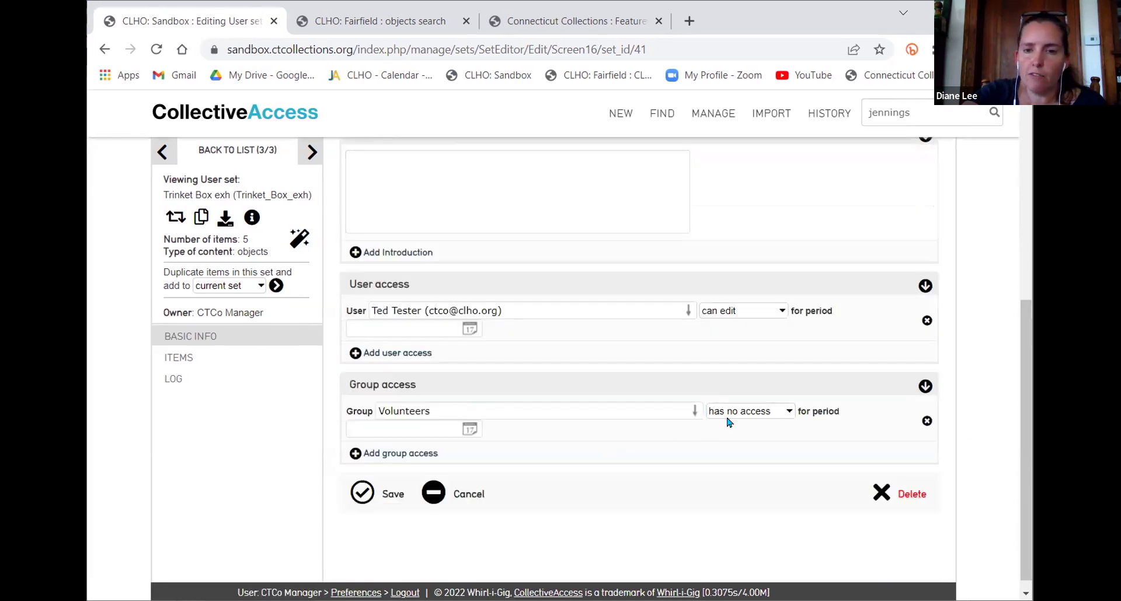
{"action": "left_click", "coordinate": [730, 414]}
{"action": "left_click", "coordinate": [734, 438]}
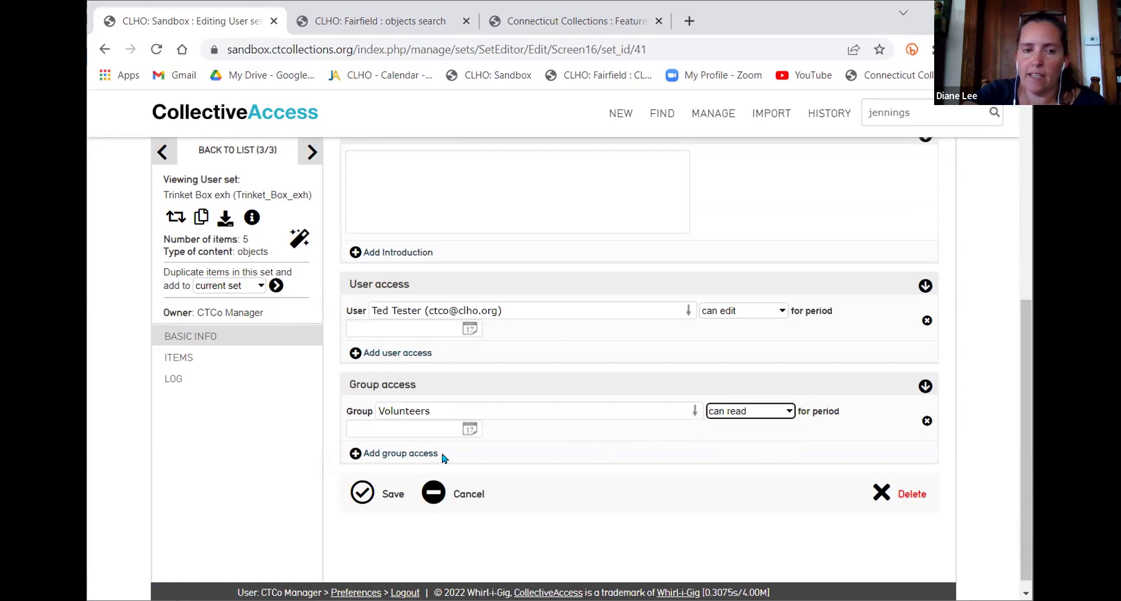
{"action": "left_click", "coordinate": [402, 454]}
{"action": "left_click", "coordinate": [401, 458]}
{"action": "type", "text": "admin"}
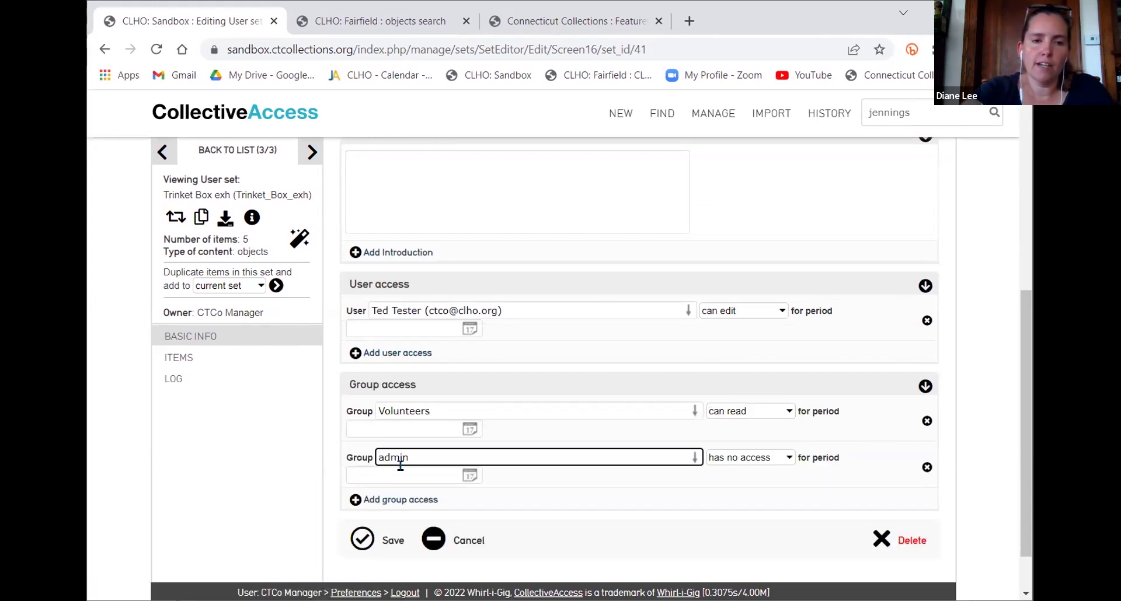
{"action": "left_click", "coordinate": [407, 470]}
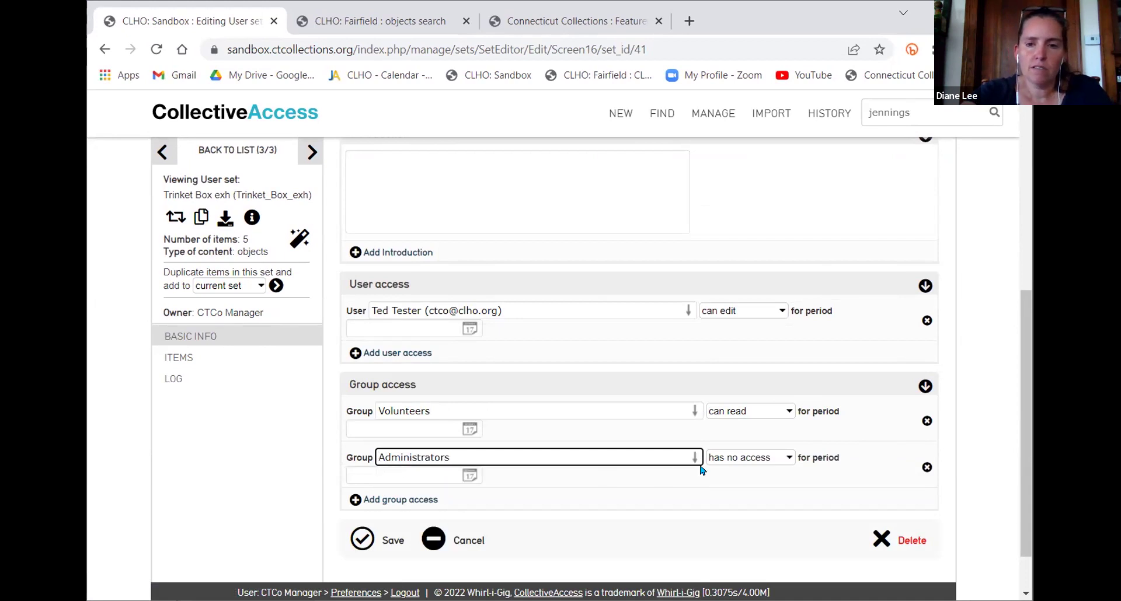
{"action": "left_click", "coordinate": [743, 457]}
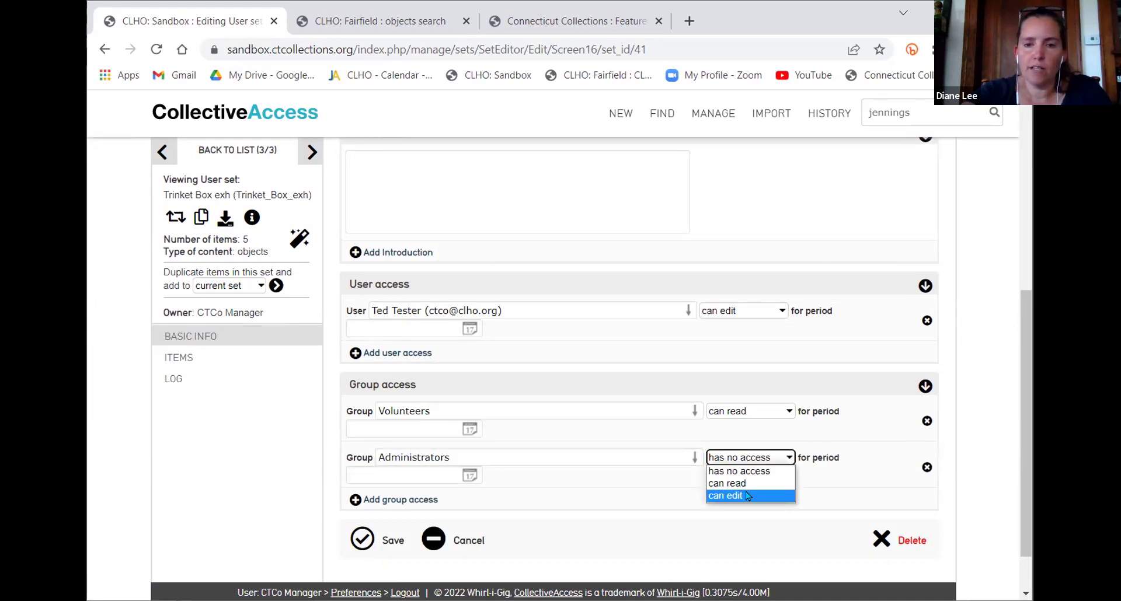
{"action": "left_click", "coordinate": [747, 496]}
{"action": "left_click", "coordinate": [363, 538]}
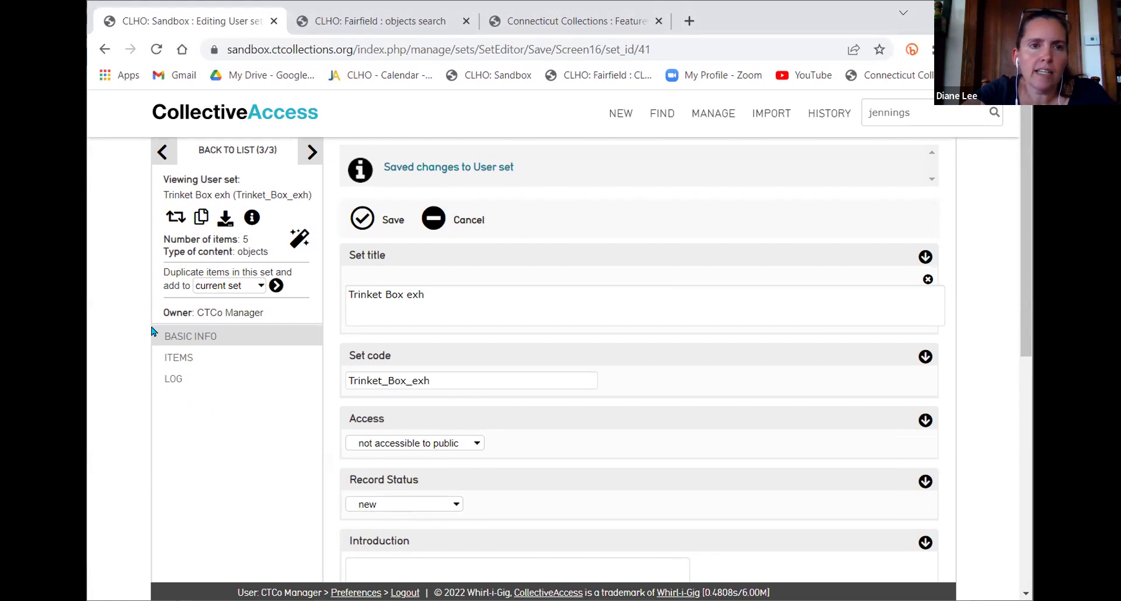
On the Fairfield tab, open Alice in Museumland from exhibition history, then return to object search
{"action": "left_click", "coordinate": [352, 24]}
{"action": "left_click", "coordinate": [575, 23]}
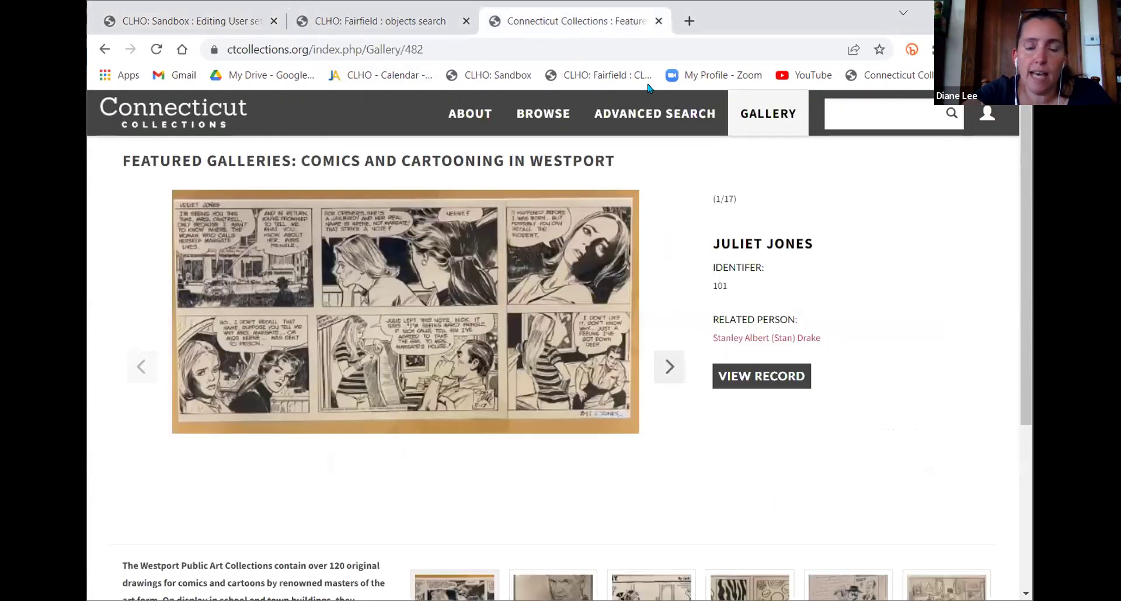
{"action": "left_click", "coordinate": [338, 22]}
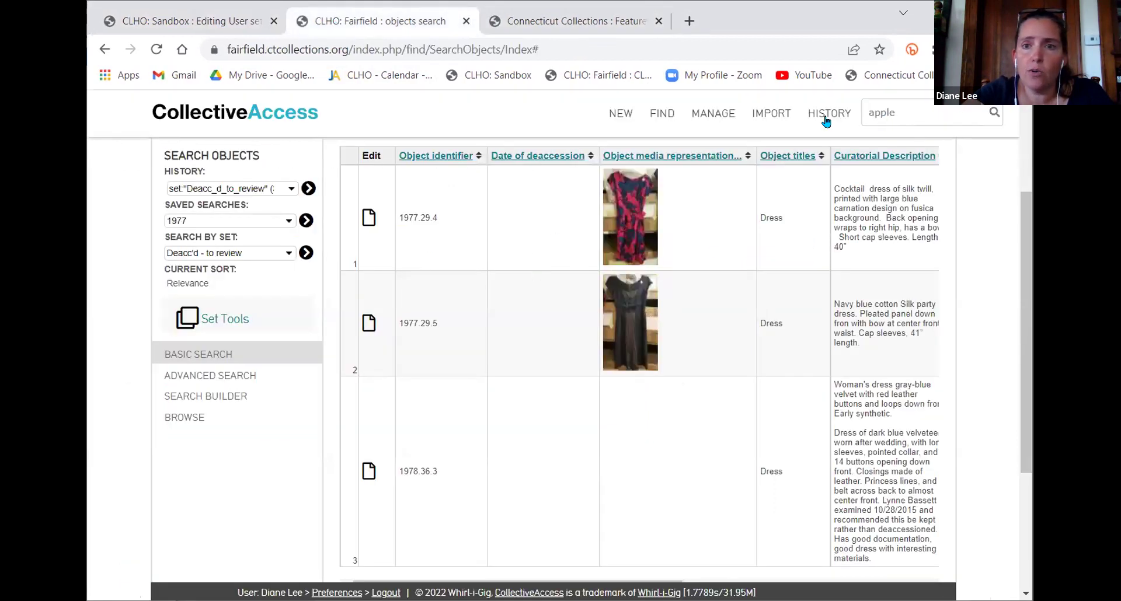
{"action": "mouse_move", "coordinate": [830, 114]}
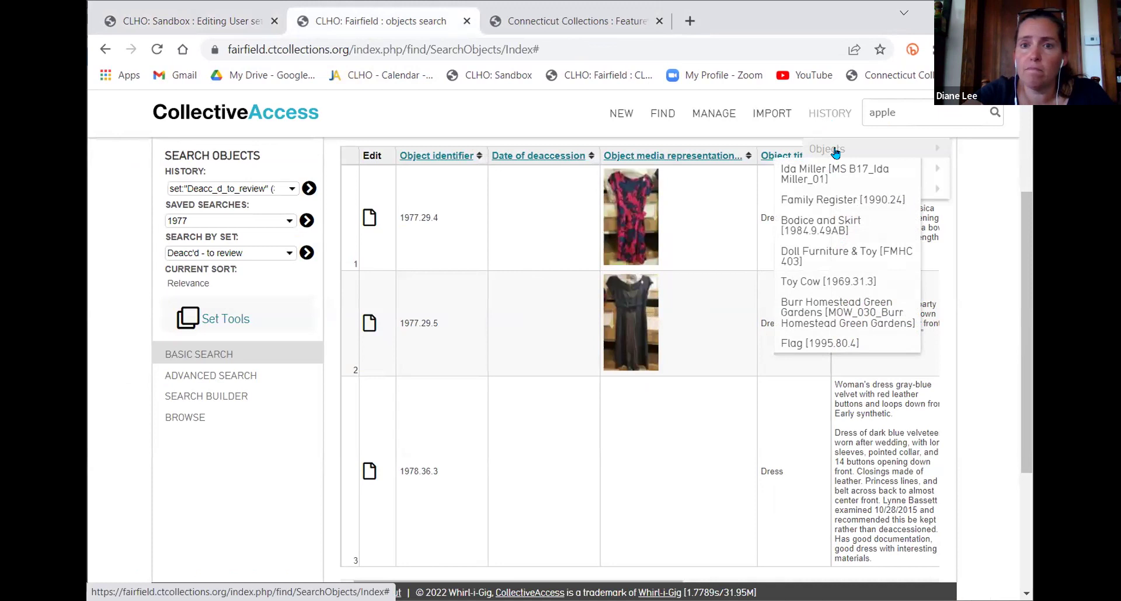
{"action": "mouse_move", "coordinate": [929, 169]}
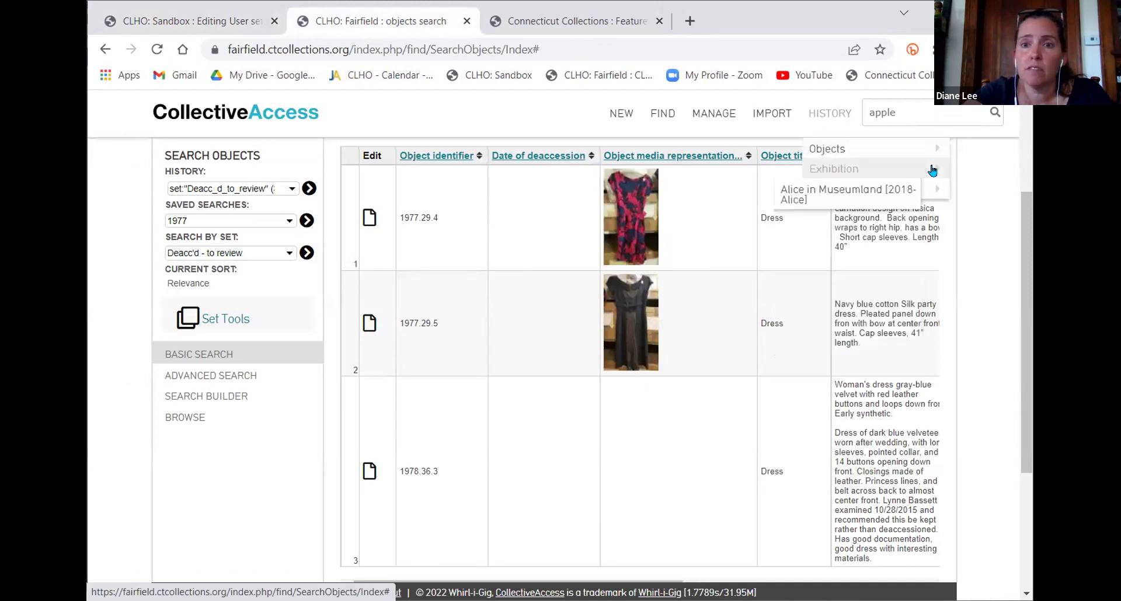
{"action": "left_click", "coordinate": [823, 191]}
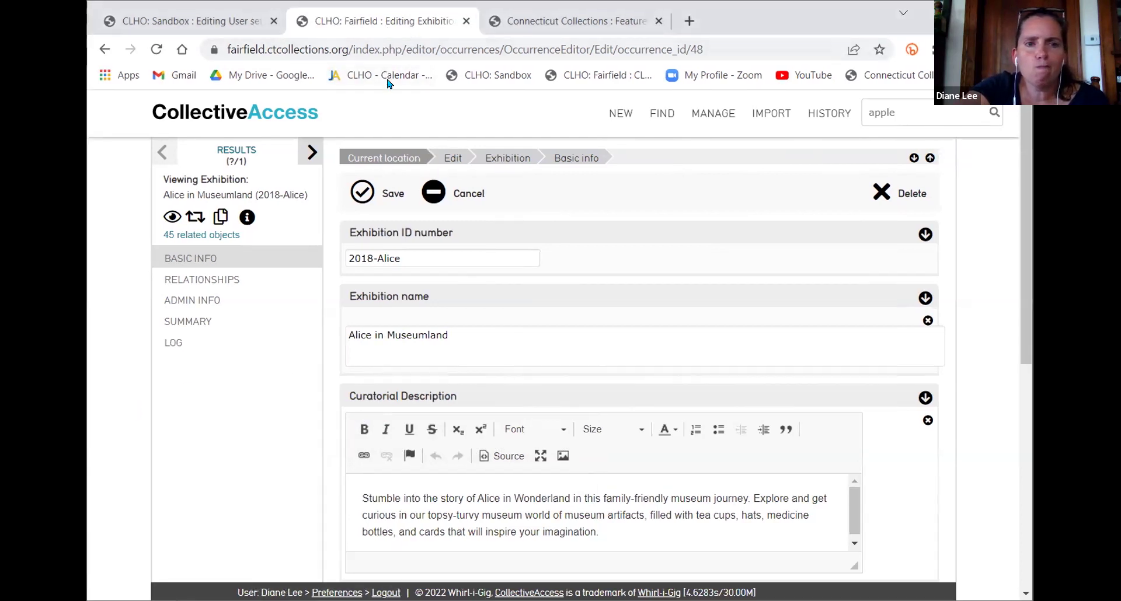
{"action": "mouse_move", "coordinate": [663, 115]}
{"action": "left_click", "coordinate": [670, 166]}
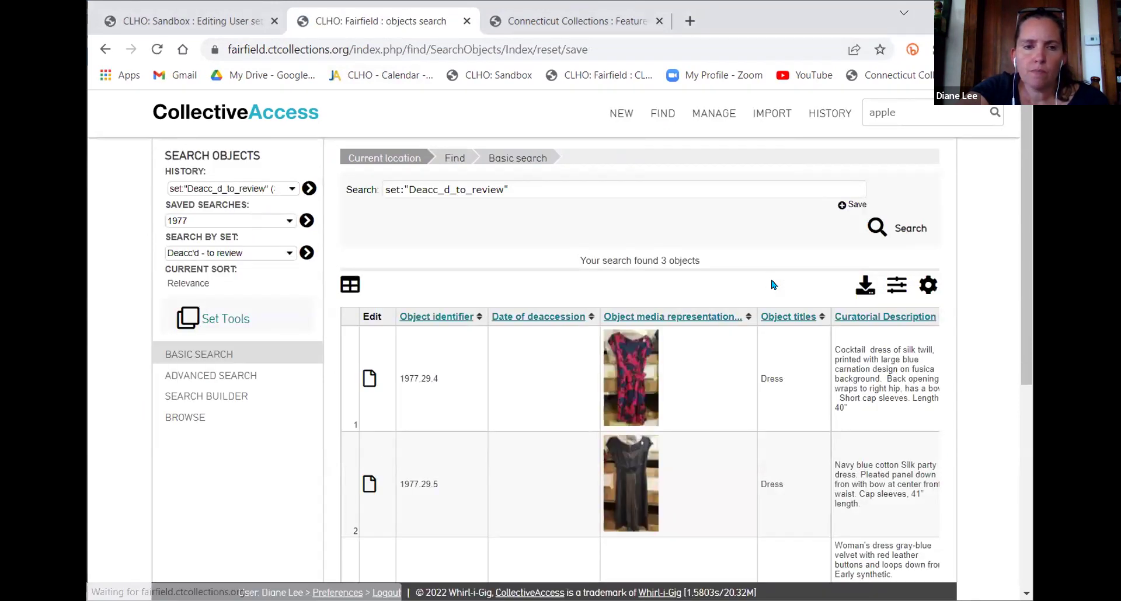
In the search builder, delete the Condition rating equal Poor rule and add a blank rule
{"action": "left_click", "coordinate": [206, 397]}
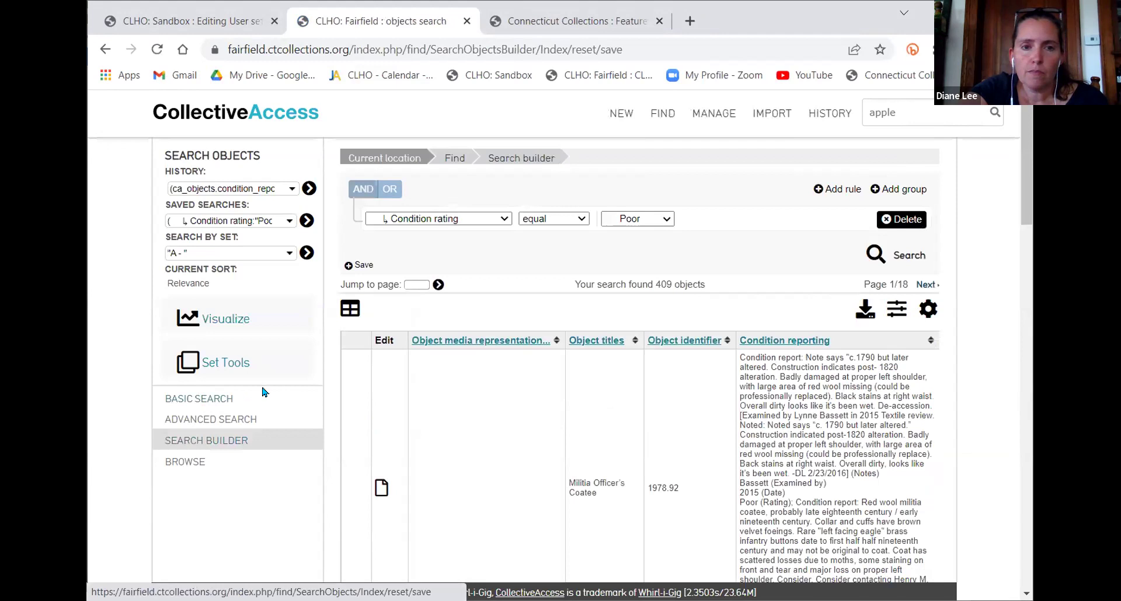
{"action": "left_click", "coordinate": [909, 219]}
{"action": "left_click", "coordinate": [824, 190]}
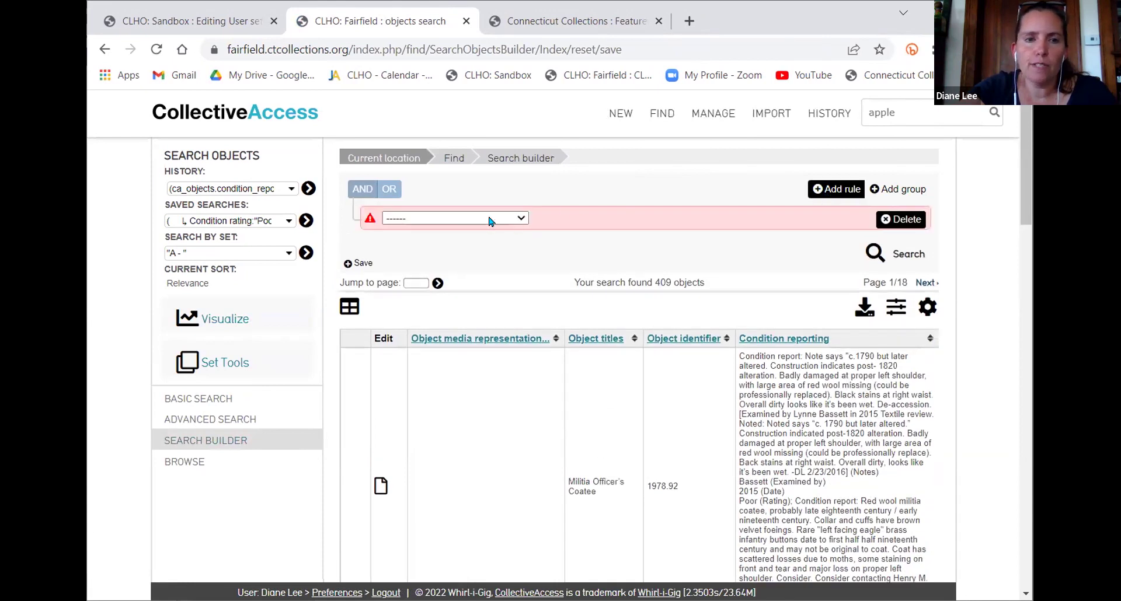
Set the new object rule's field to Related entities > Display name, keeping the 'equal' comparison
{"action": "left_click", "coordinate": [454, 219]}
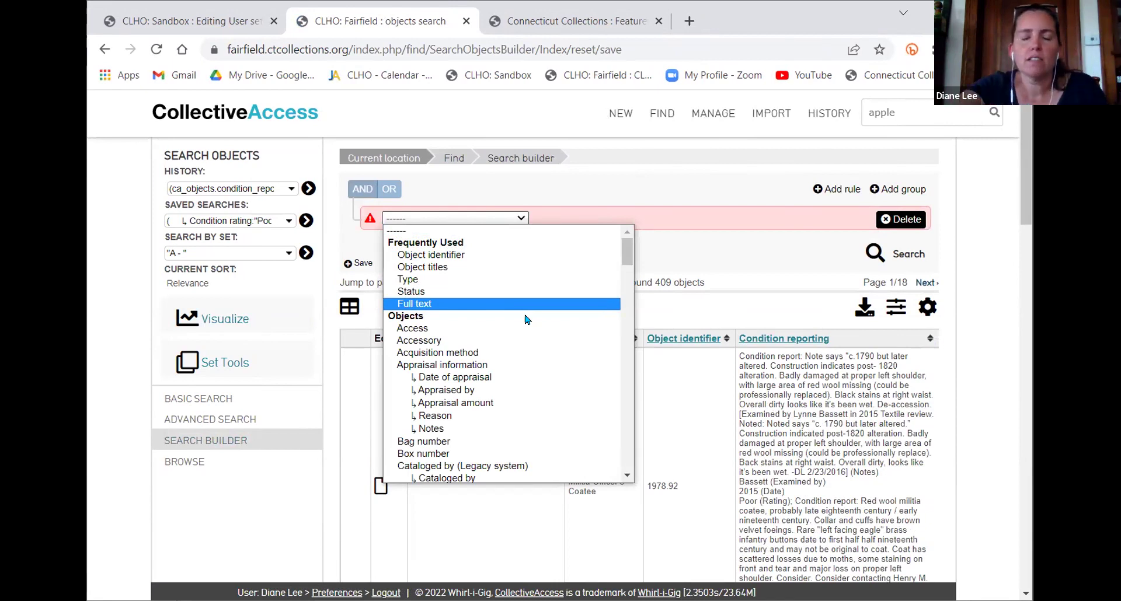
{"action": "scroll", "coordinate": [529, 318], "scroll_direction": "down", "scroll_amount": 4}
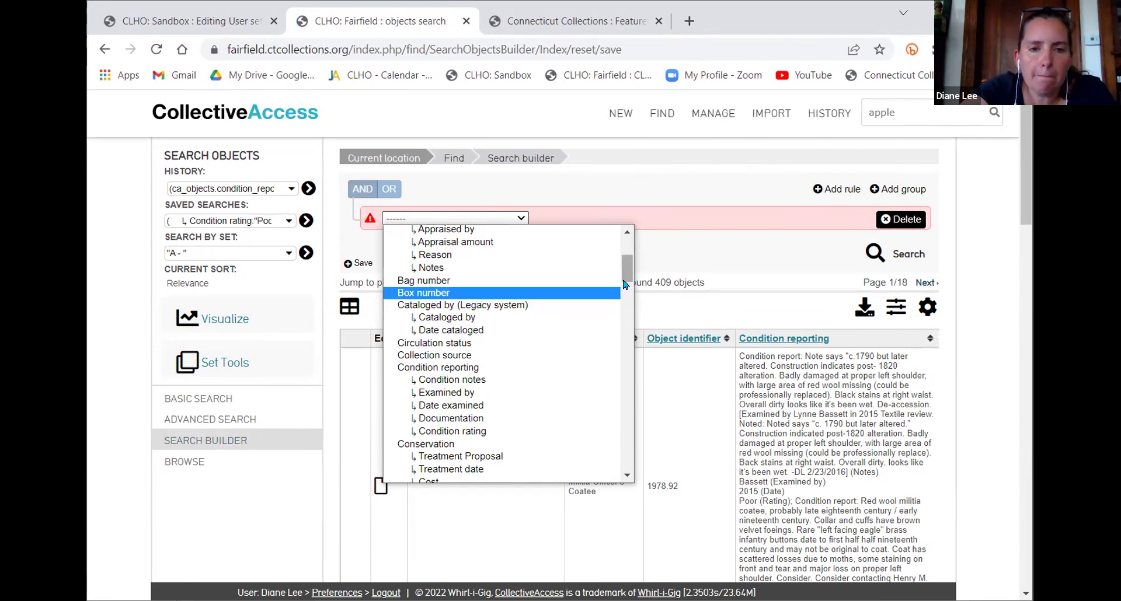
{"action": "left_click_drag", "start_coordinate": [623, 268], "coordinate": [623, 364]}
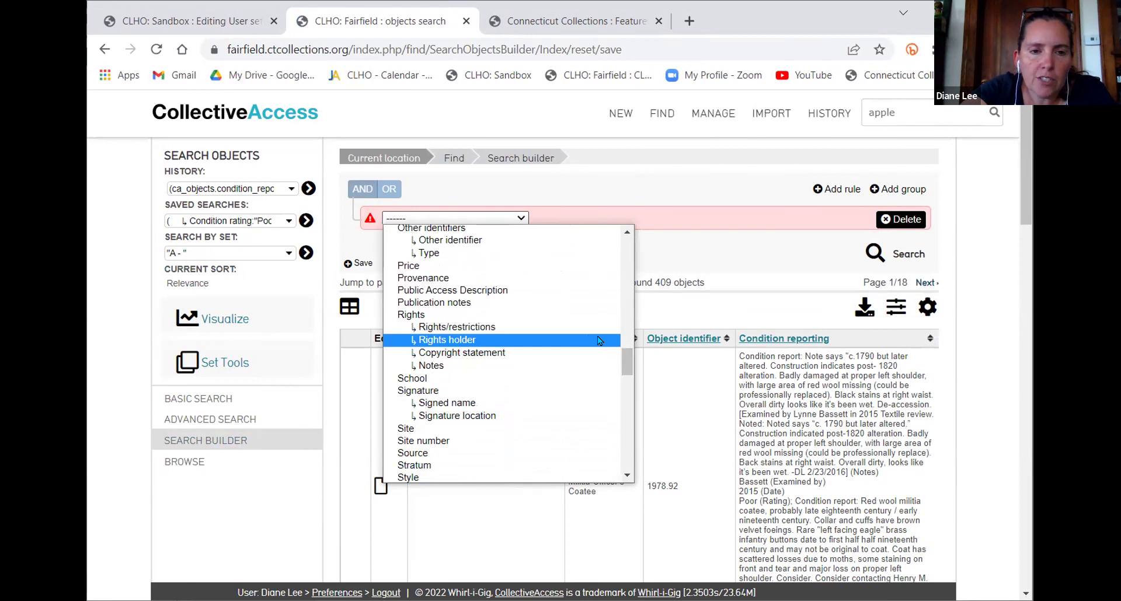
{"action": "left_click_drag", "start_coordinate": [629, 351], "coordinate": [628, 435]}
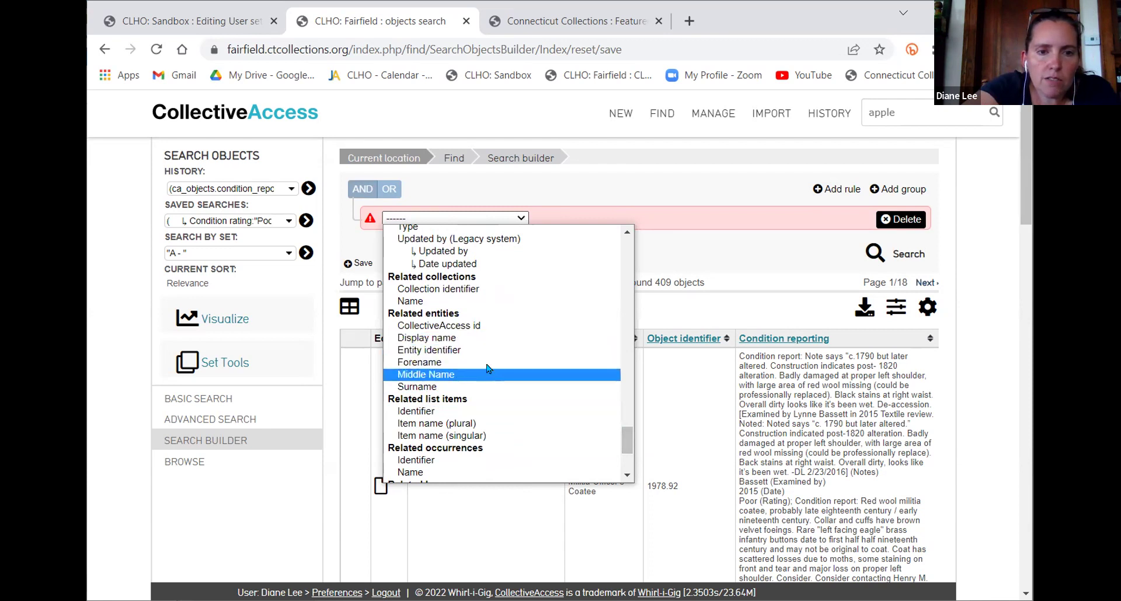
{"action": "left_click", "coordinate": [486, 340]}
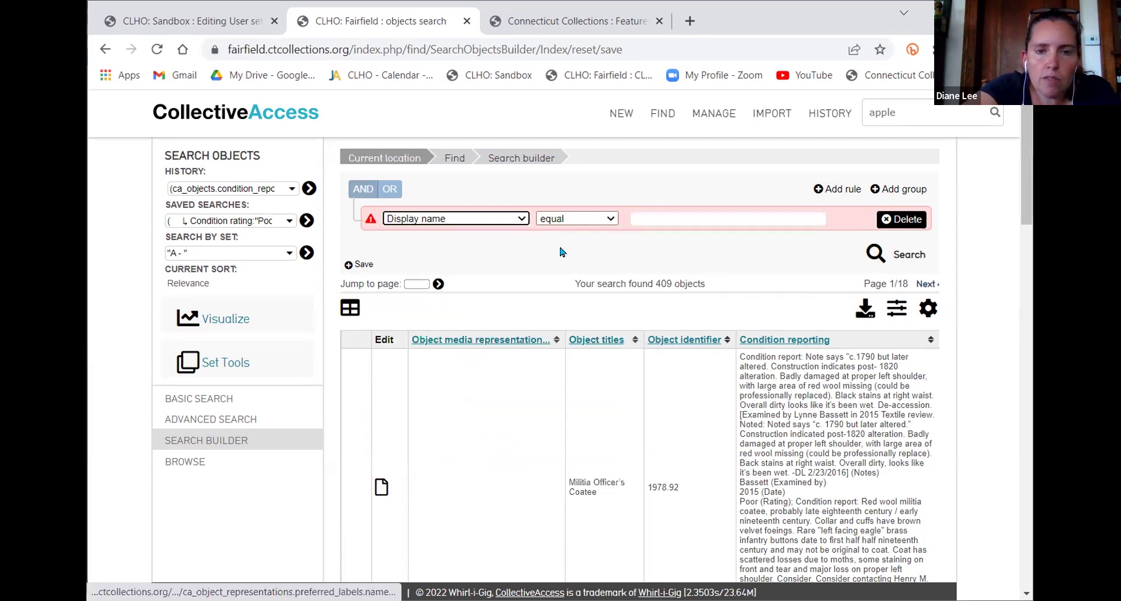
{"action": "left_click", "coordinate": [565, 225]}
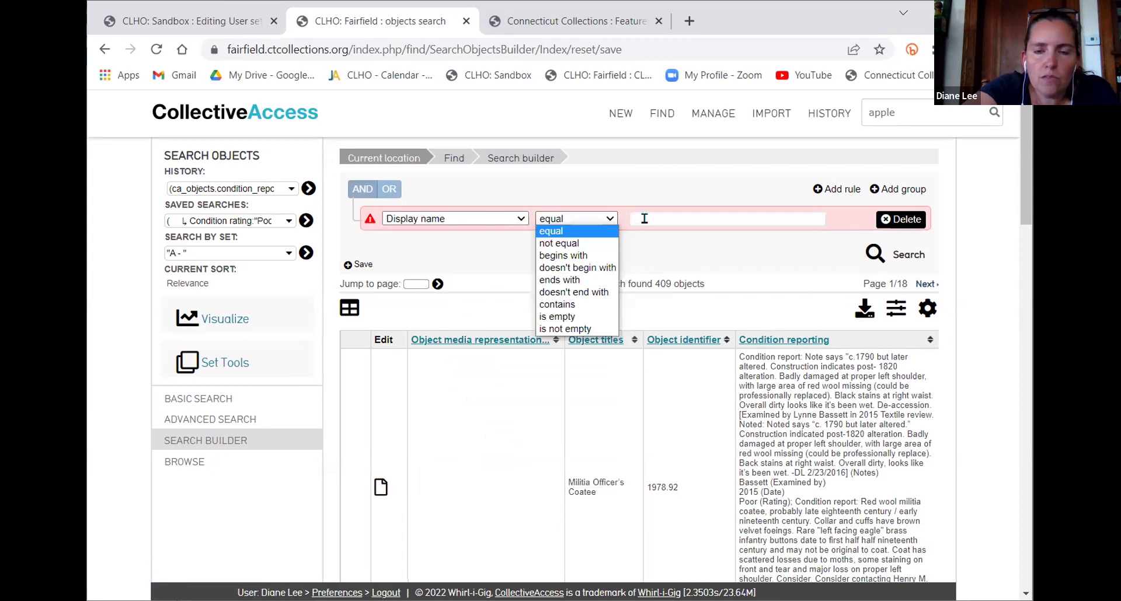
{"action": "left_click", "coordinate": [677, 245]}
{"action": "left_click", "coordinate": [673, 217]}
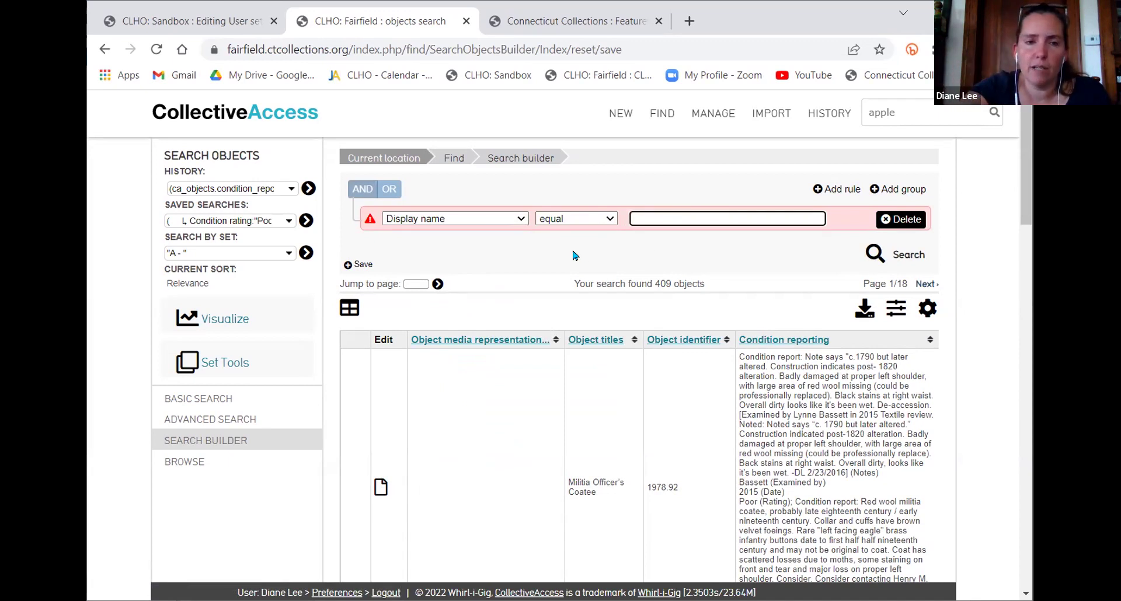
Recheck the rule's field list unchanged, then go to FIND > Entities
{"action": "left_click", "coordinate": [480, 224]}
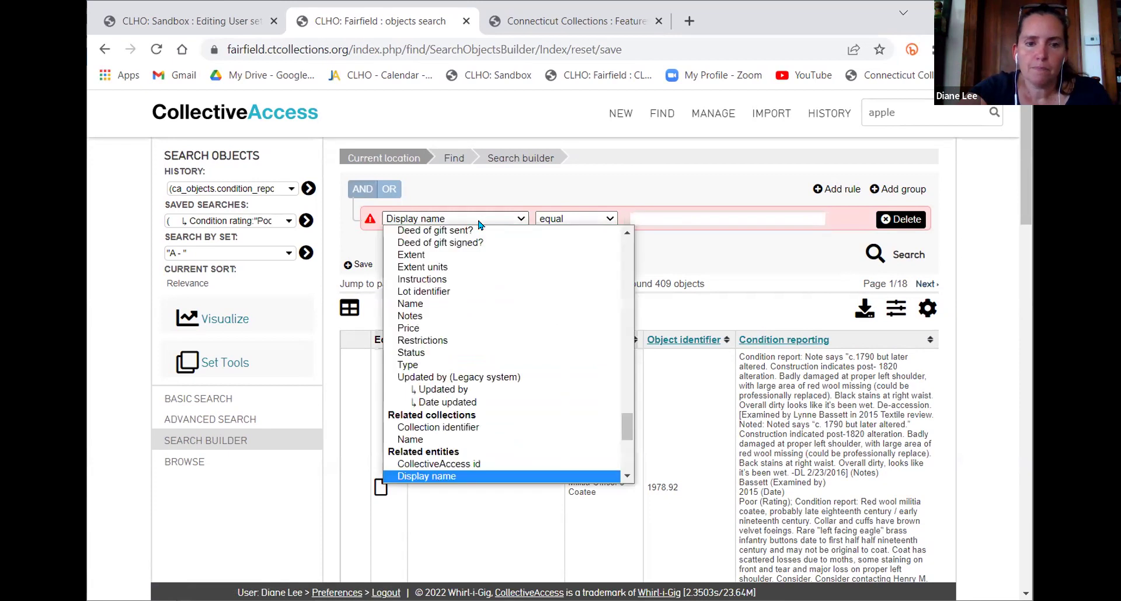
{"action": "left_click", "coordinate": [689, 234]}
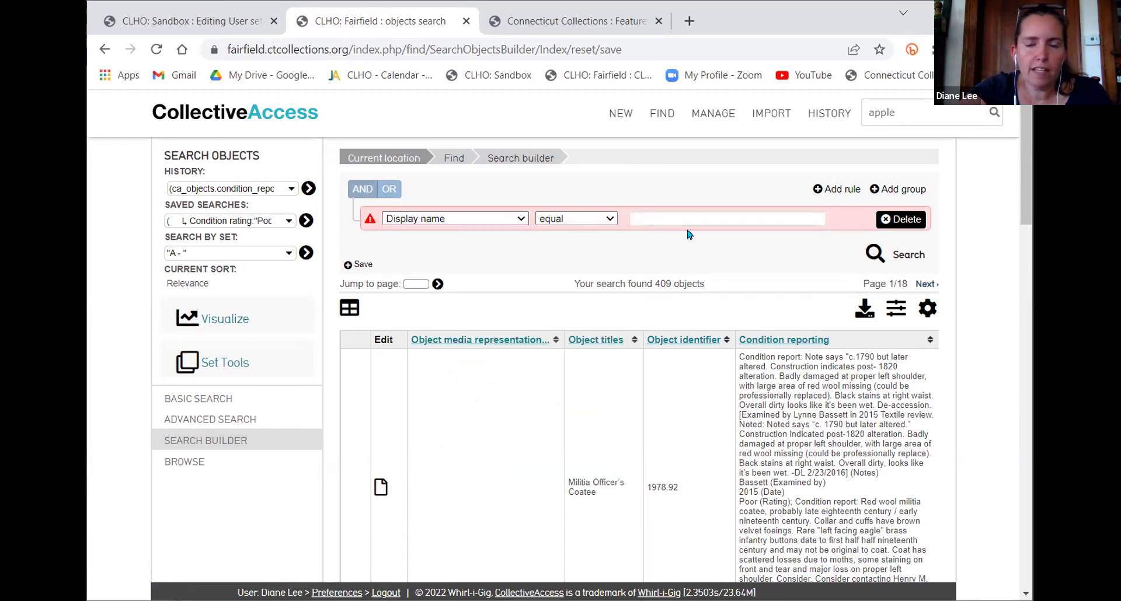
{"action": "left_click", "coordinate": [677, 190]}
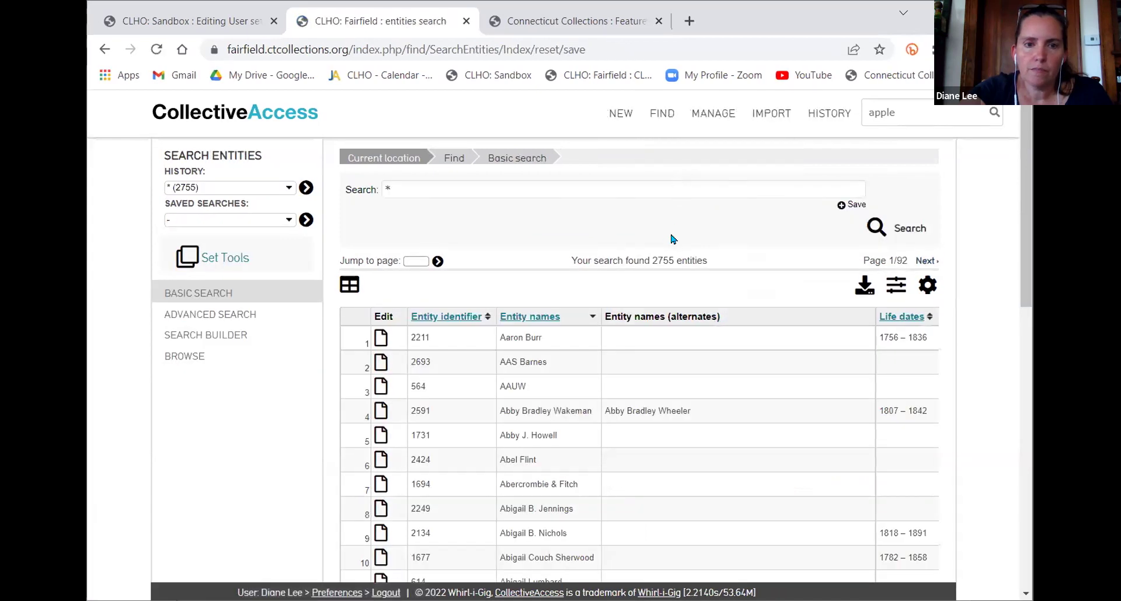
In the entity Search Builder, remove the Life dates and both Surname rules, then add a new rule
{"action": "left_click", "coordinate": [204, 337]}
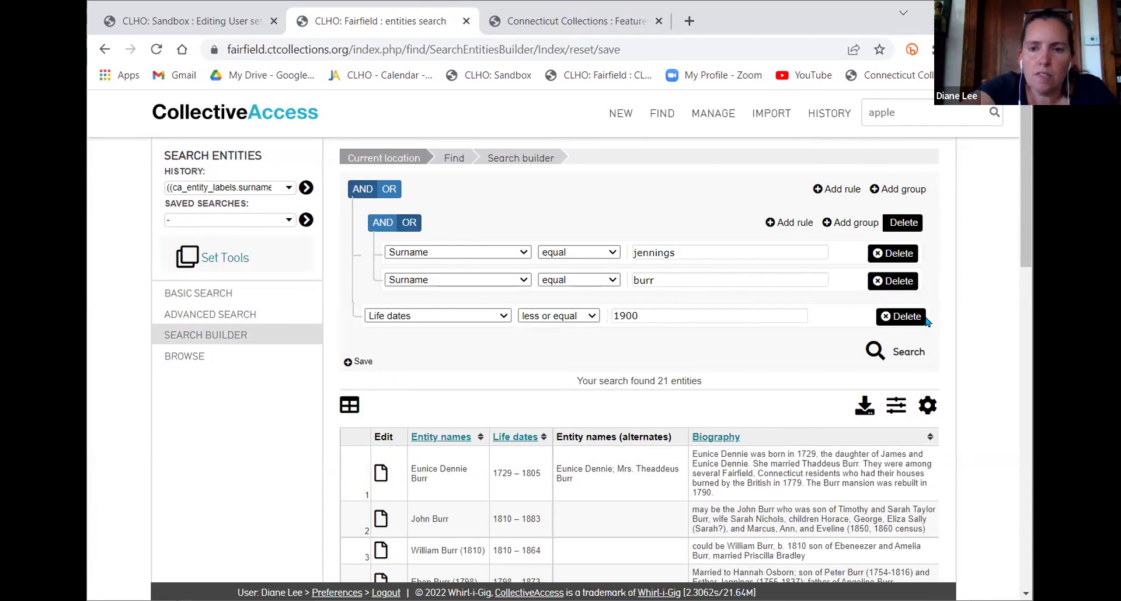
{"action": "left_click", "coordinate": [899, 316]}
{"action": "left_click", "coordinate": [898, 281]}
{"action": "left_click", "coordinate": [899, 253]}
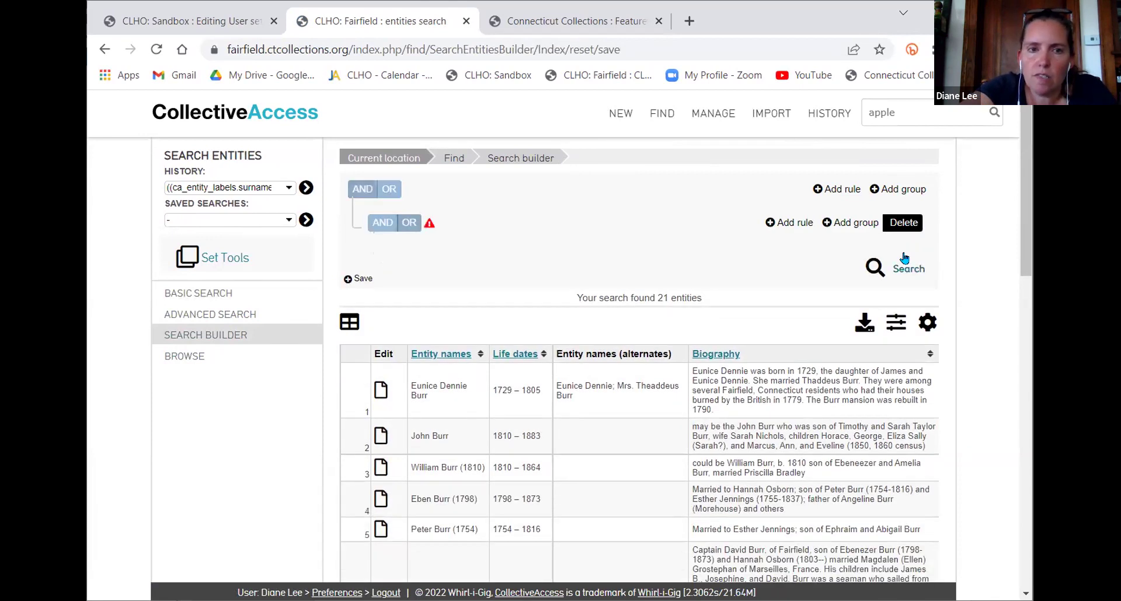
{"action": "left_click", "coordinate": [771, 223]}
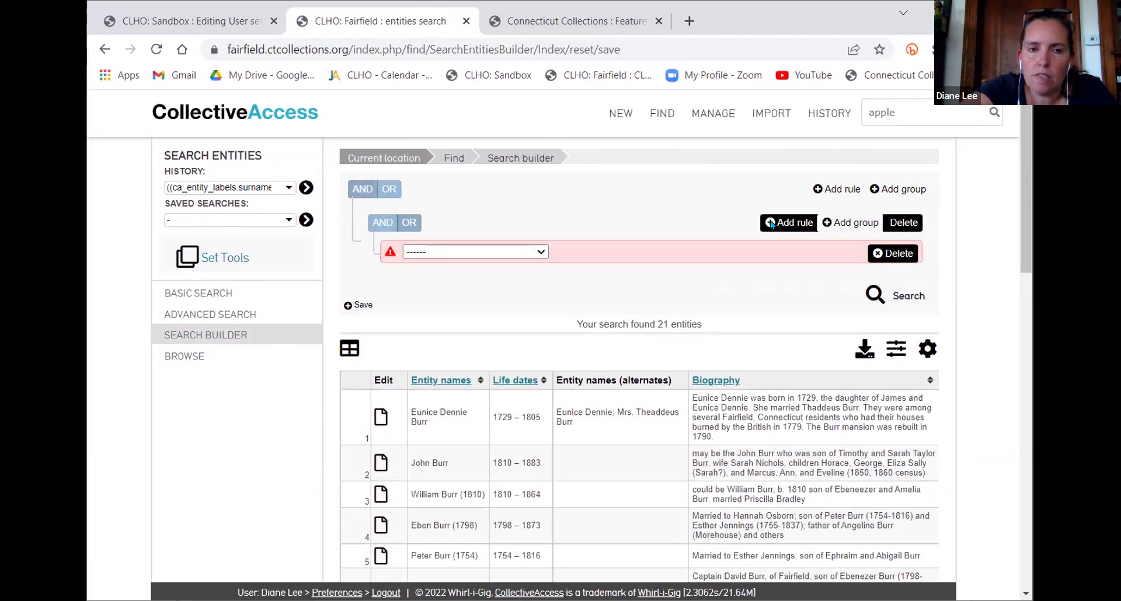
Try the Published field and then Entity type as the new rule's field
{"action": "left_click", "coordinate": [457, 253]}
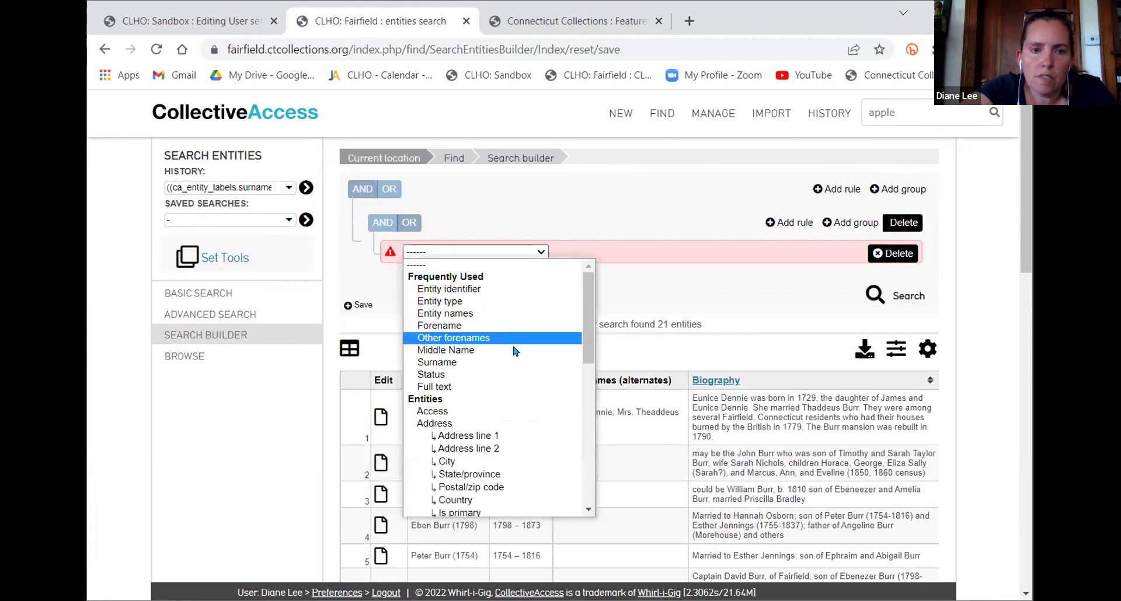
{"action": "scroll", "coordinate": [514, 363], "scroll_direction": "down", "scroll_amount": 3}
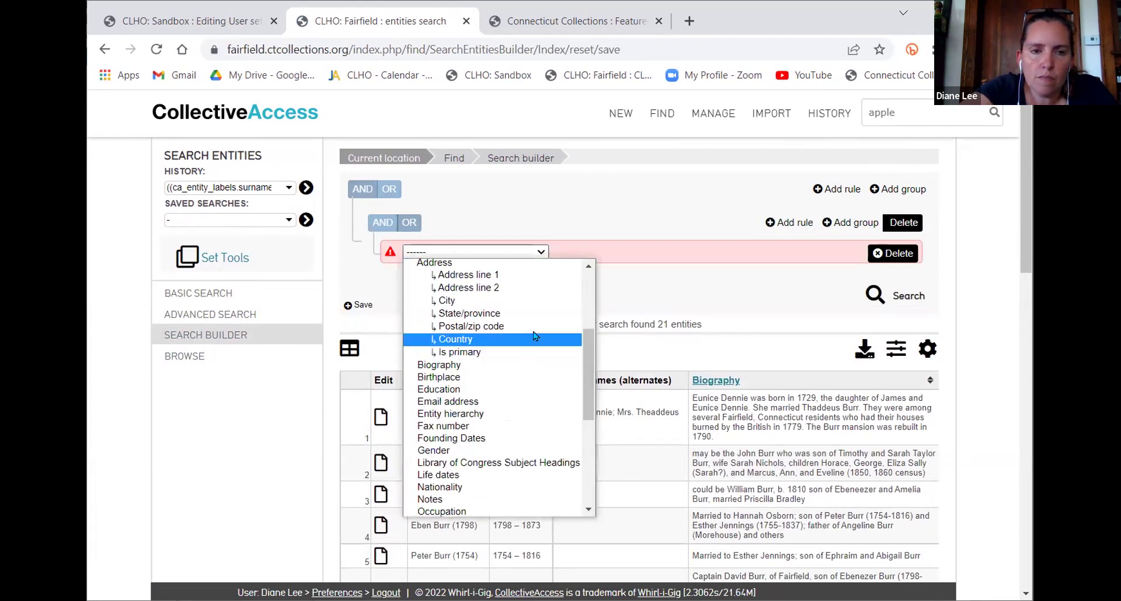
{"action": "scroll", "coordinate": [586, 357], "scroll_direction": "down", "scroll_amount": 1}
{"action": "left_click_drag", "start_coordinate": [586, 358], "coordinate": [588, 290]}
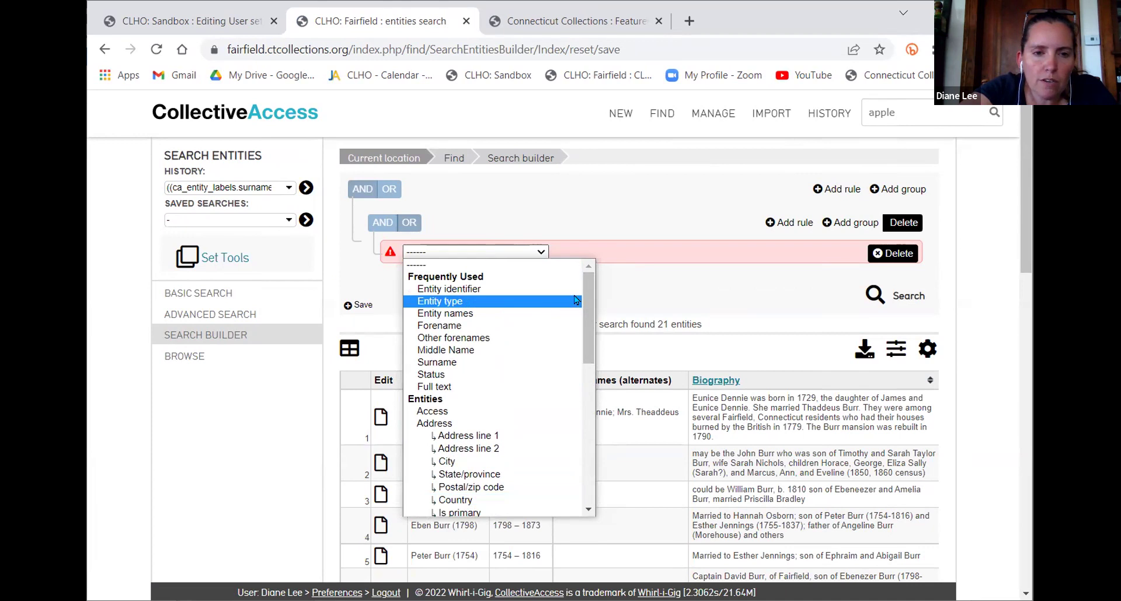
{"action": "left_click_drag", "start_coordinate": [586, 301], "coordinate": [586, 402]}
{"action": "left_click", "coordinate": [463, 366]}
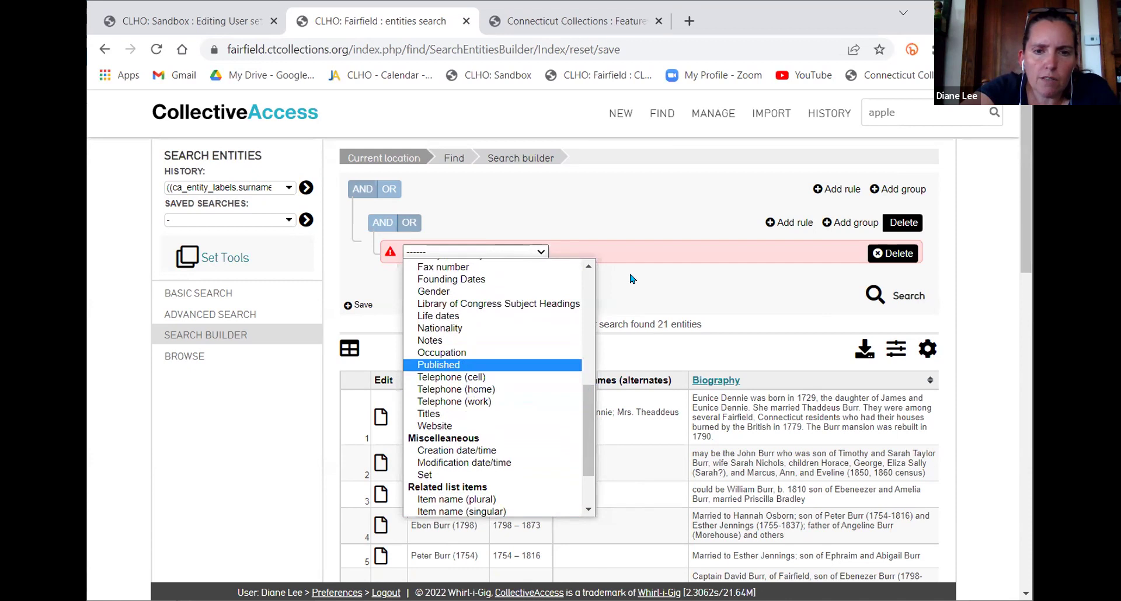
{"action": "left_click", "coordinate": [502, 254]}
{"action": "left_click_drag", "start_coordinate": [586, 338], "coordinate": [584, 279]}
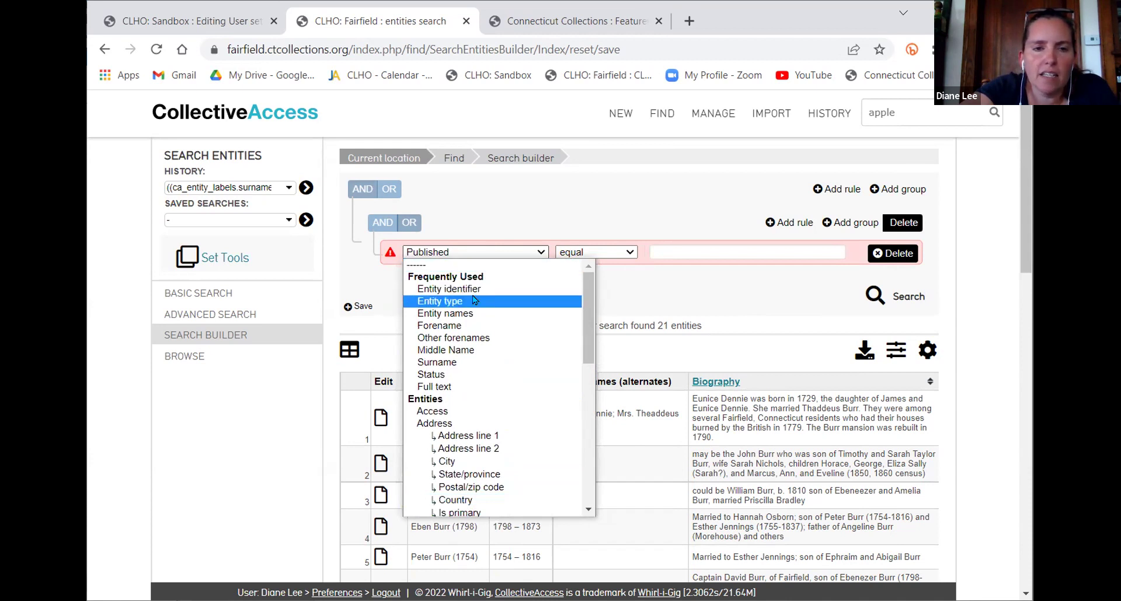
{"action": "left_click", "coordinate": [513, 303]}
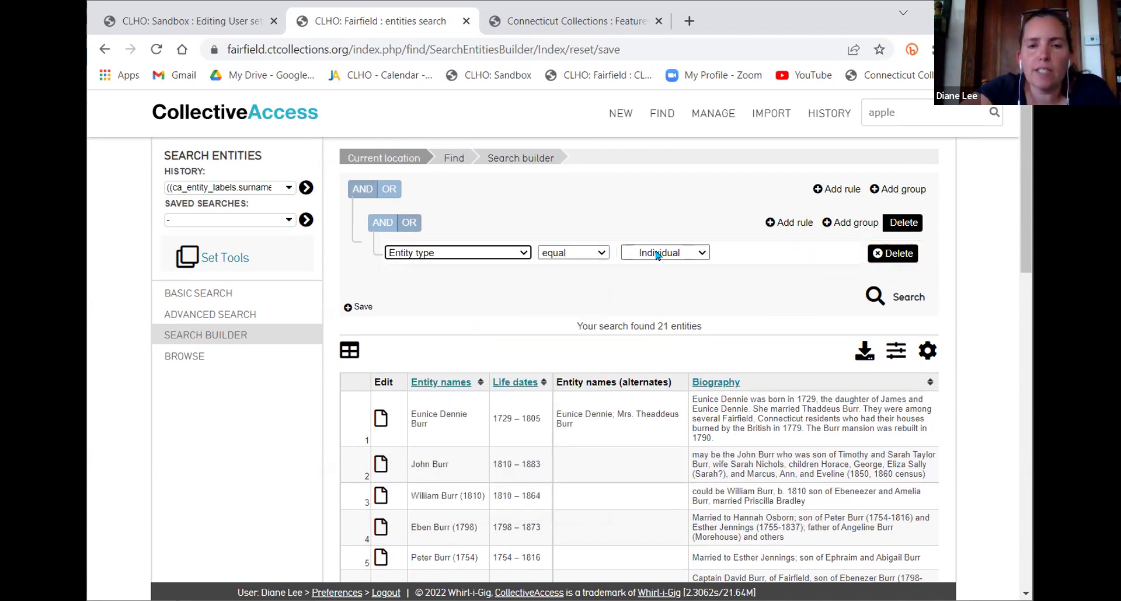
Make the rule match entities whose Status equals new
{"action": "left_click", "coordinate": [513, 253]}
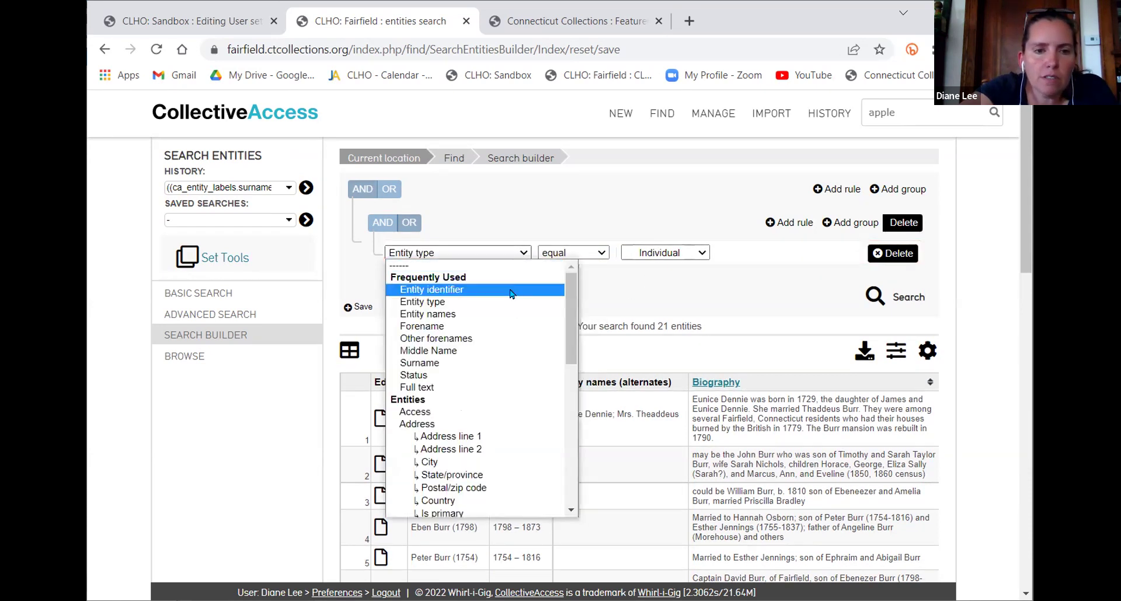
{"action": "left_click", "coordinate": [505, 375]}
{"action": "left_click", "coordinate": [662, 255]}
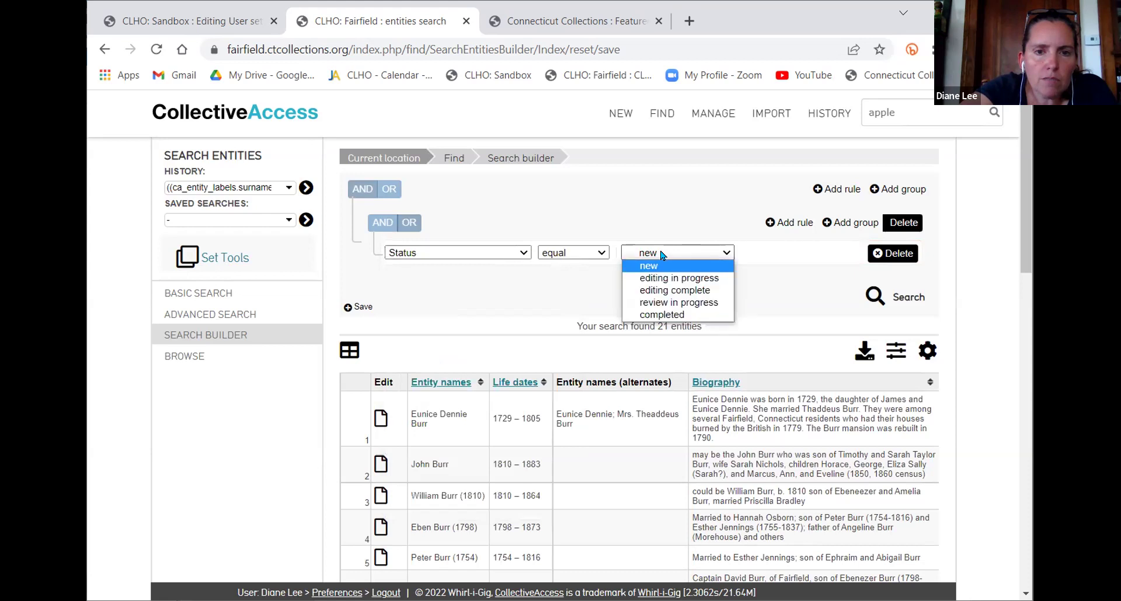
{"action": "left_click", "coordinate": [503, 289]}
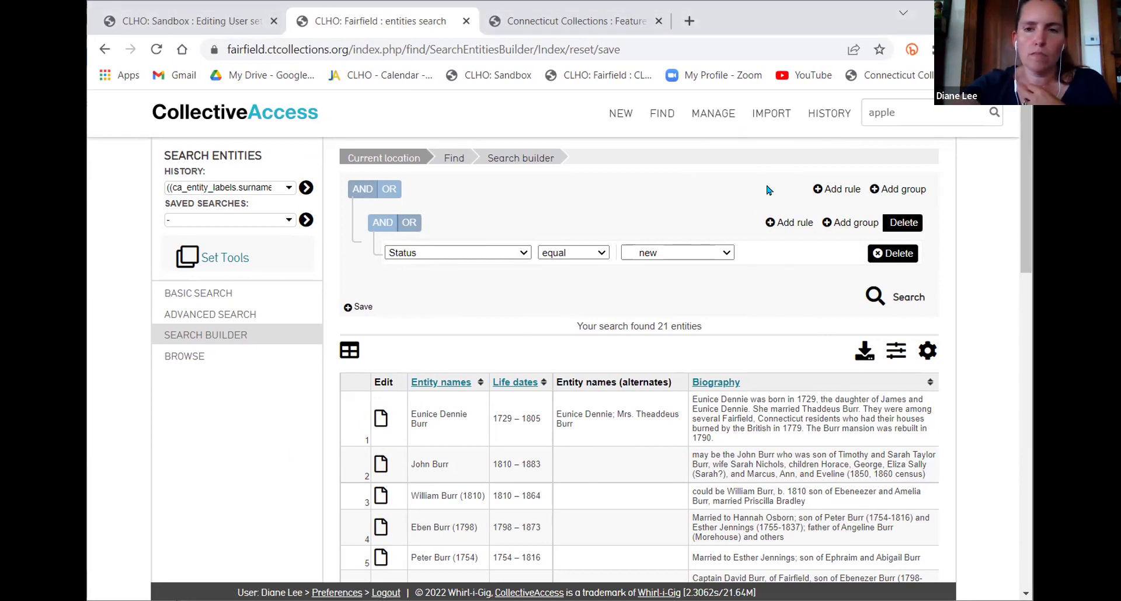
Open Doll Furniture & Toy [FMHC 403] from the objects history, then go back to the 409 results
{"action": "mouse_move", "coordinate": [715, 115]}
{"action": "mouse_move", "coordinate": [828, 114]}
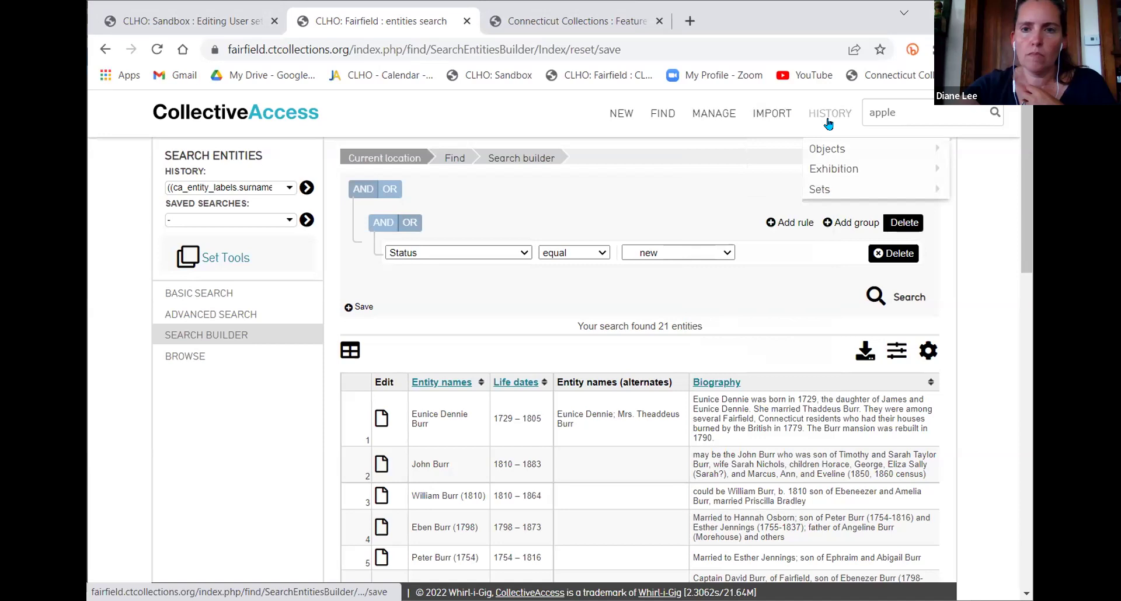
{"action": "mouse_move", "coordinate": [911, 154]}
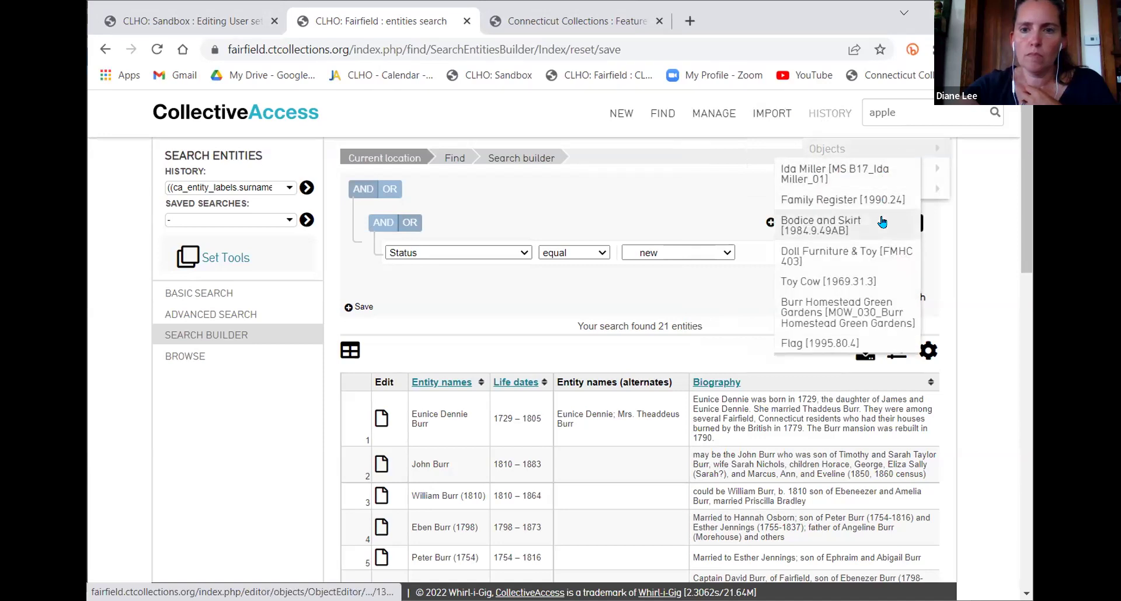
{"action": "left_click", "coordinate": [892, 256]}
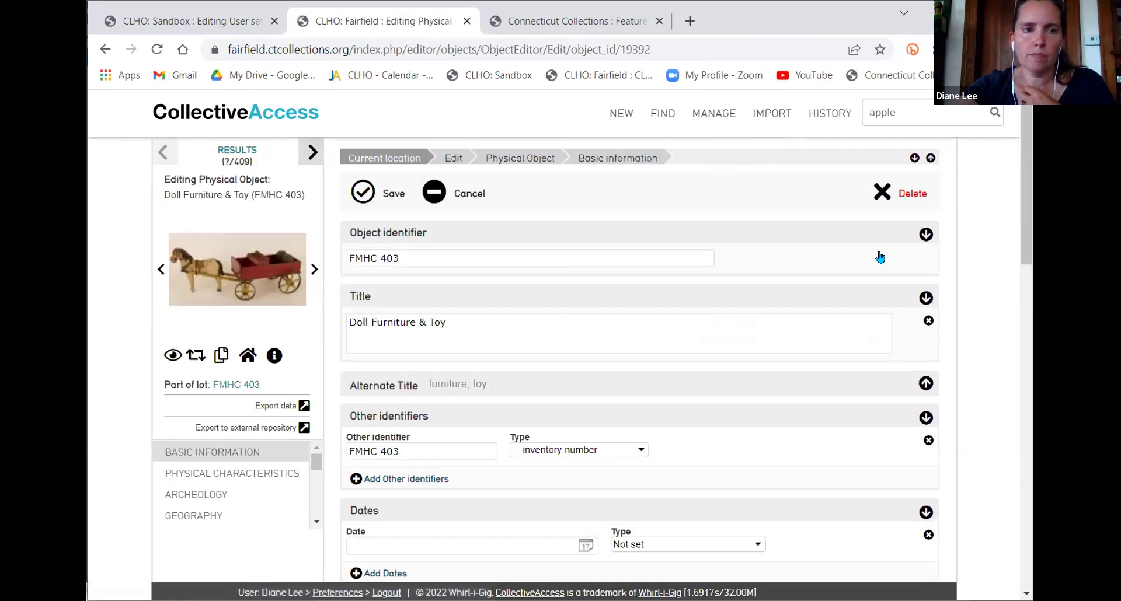
{"action": "left_click", "coordinate": [187, 156]}
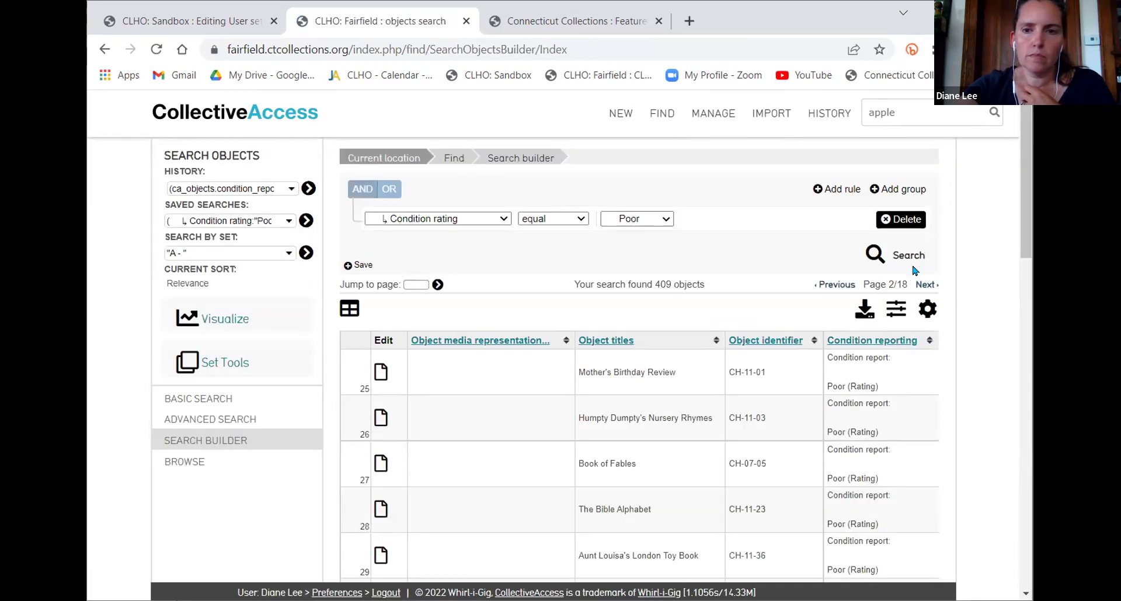
Switch the results display to Exhibit Labels and scroll through the 409 Poor-condition objects
{"action": "left_click", "coordinate": [928, 305]}
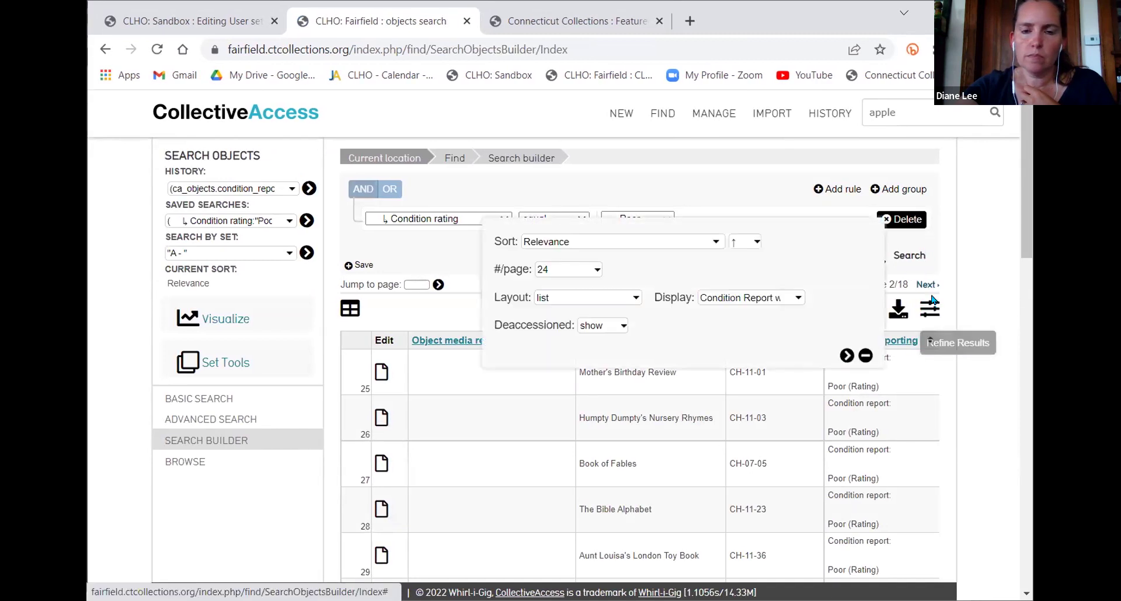
{"action": "left_click", "coordinate": [764, 299]}
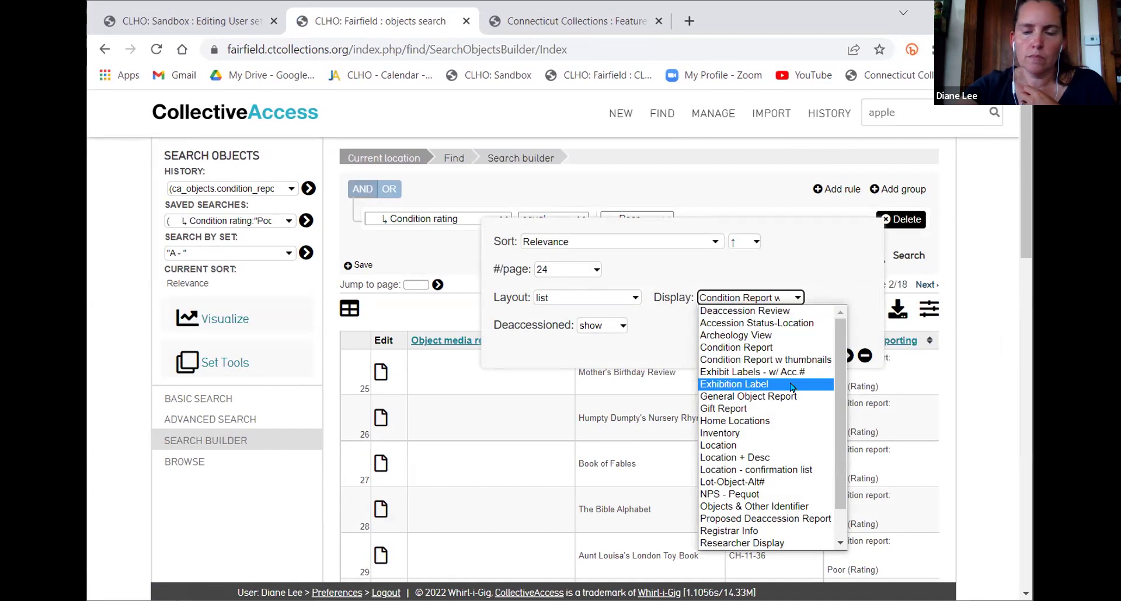
{"action": "left_click", "coordinate": [792, 385]}
{"action": "left_click", "coordinate": [847, 355]}
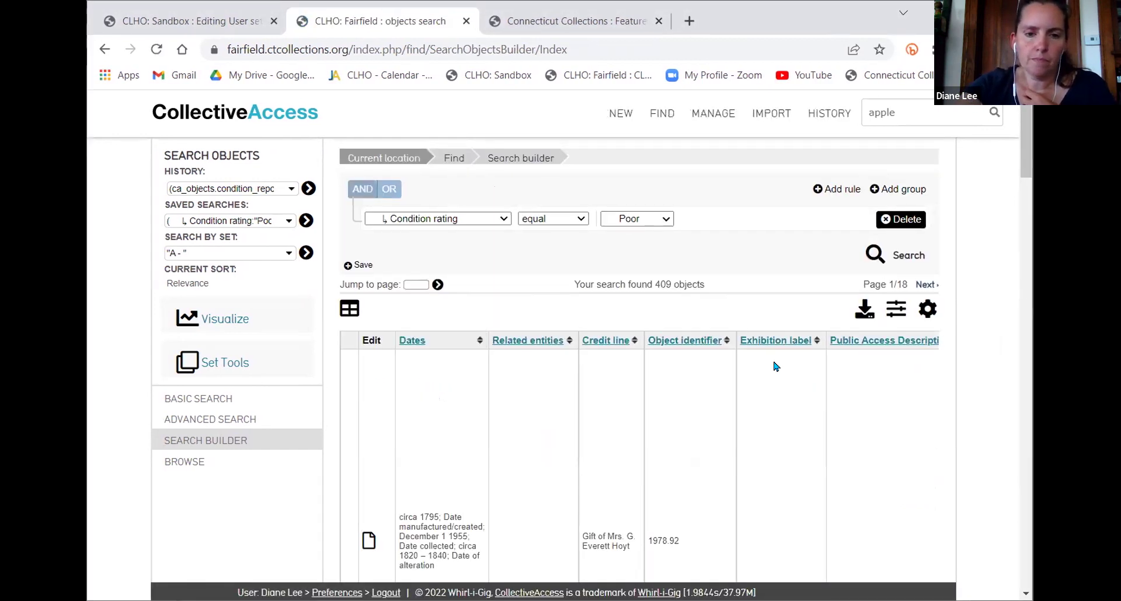
{"action": "scroll", "coordinate": [777, 367], "scroll_direction": "down", "scroll_amount": 2}
{"action": "scroll", "coordinate": [789, 400], "scroll_direction": "right", "scroll_amount": 3}
{"action": "scroll", "coordinate": [789, 401], "scroll_direction": "left", "scroll_amount": 4}
{"action": "scroll", "coordinate": [789, 402], "scroll_direction": "down", "scroll_amount": 10}
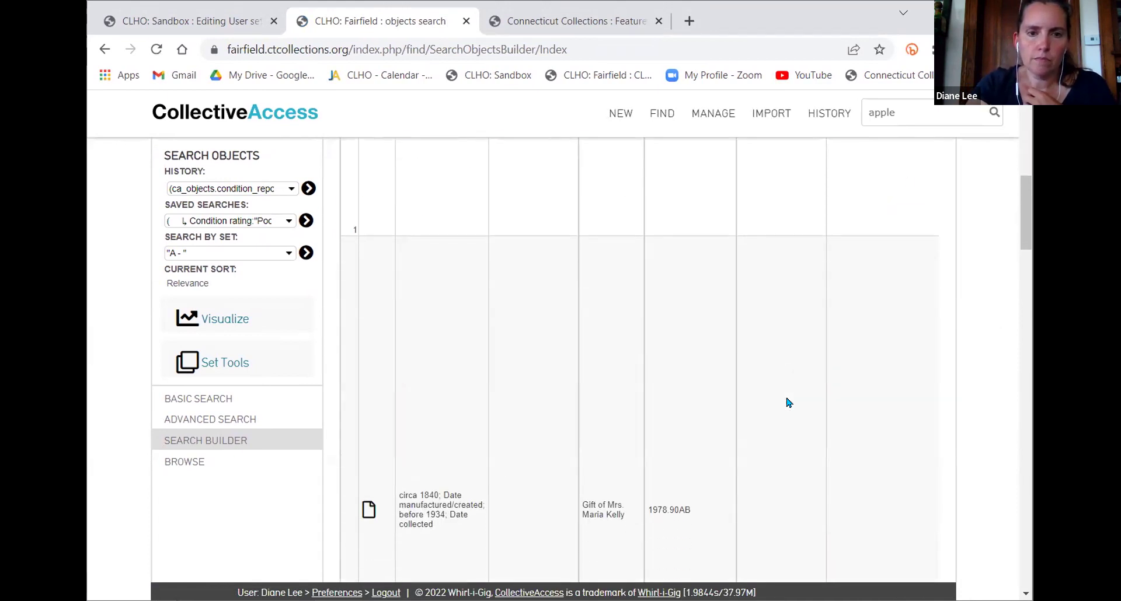
{"action": "scroll", "coordinate": [789, 402], "scroll_direction": "down", "scroll_amount": 2}
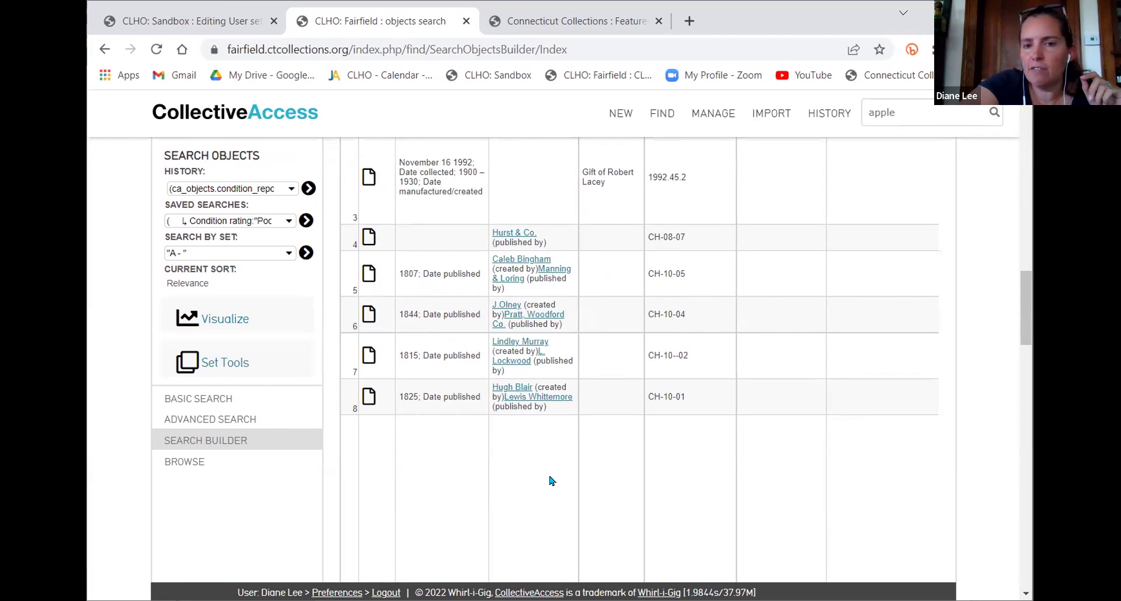
{"action": "scroll", "coordinate": [693, 403], "scroll_direction": "up", "scroll_amount": 10}
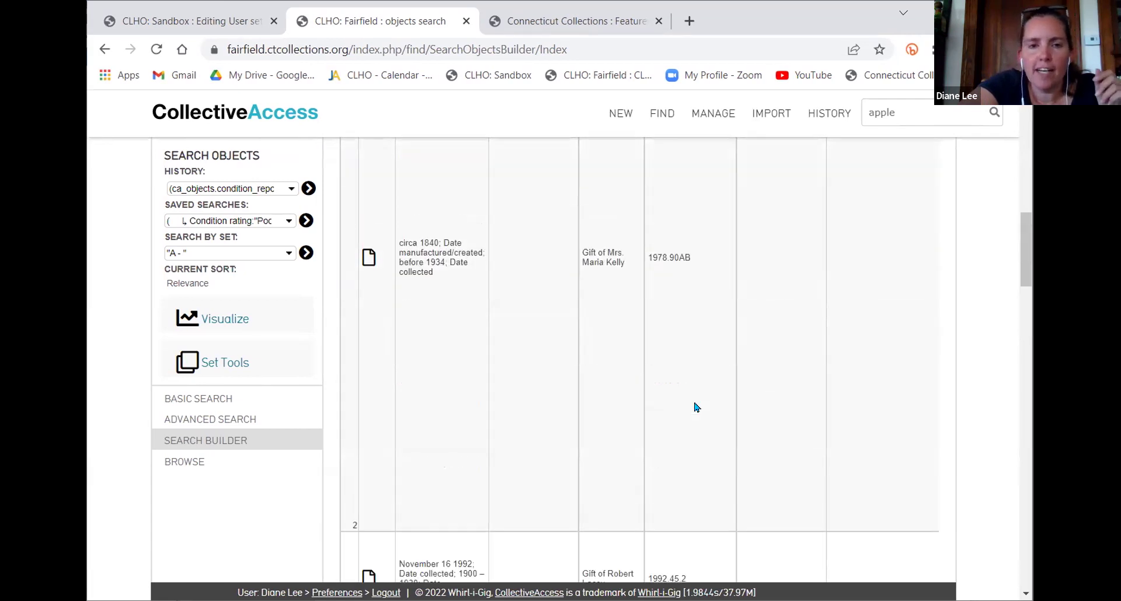
{"action": "scroll", "coordinate": [696, 407], "scroll_direction": "up", "scroll_amount": 4}
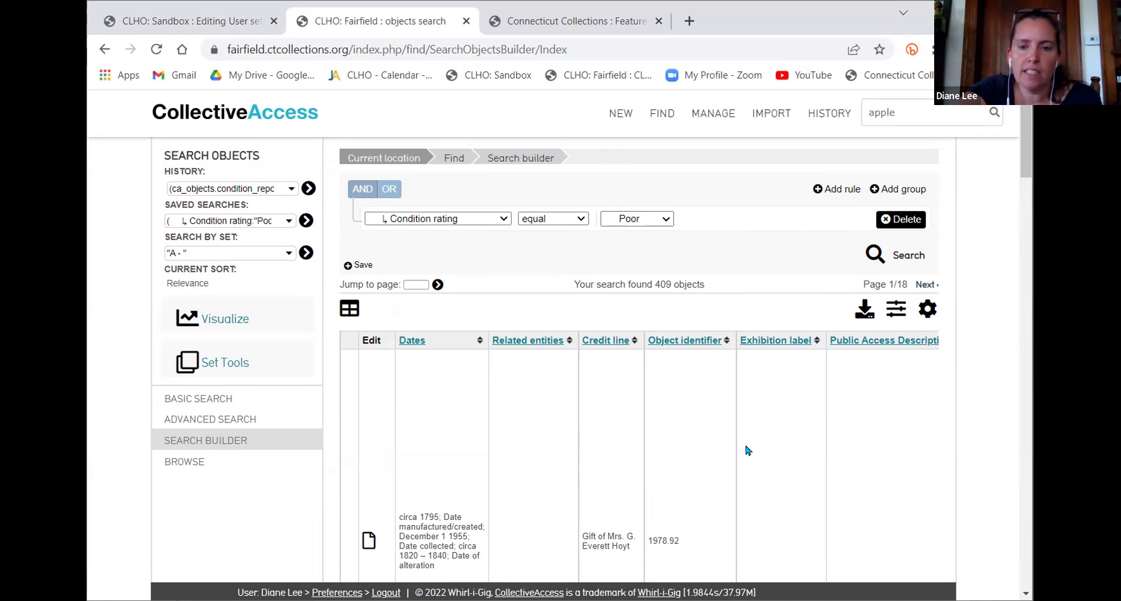
{"action": "scroll", "coordinate": [759, 496], "scroll_direction": "down", "scroll_amount": 1}
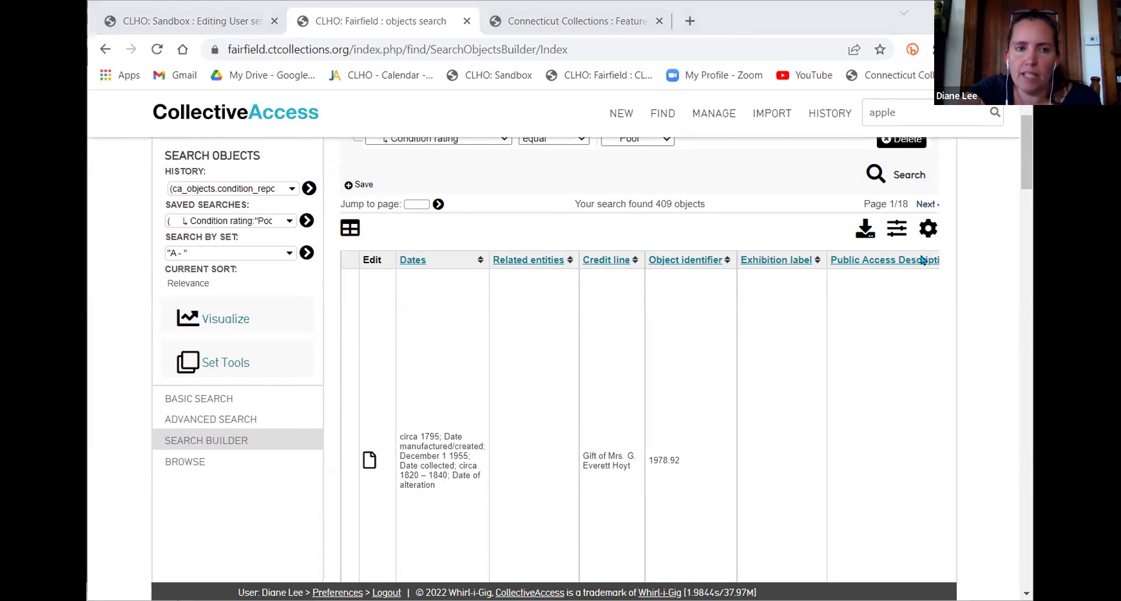
Change the results layout to full and scroll through the entries, starting with Militia Officer's Coatee (1978.92)
{"action": "left_click", "coordinate": [928, 228]}
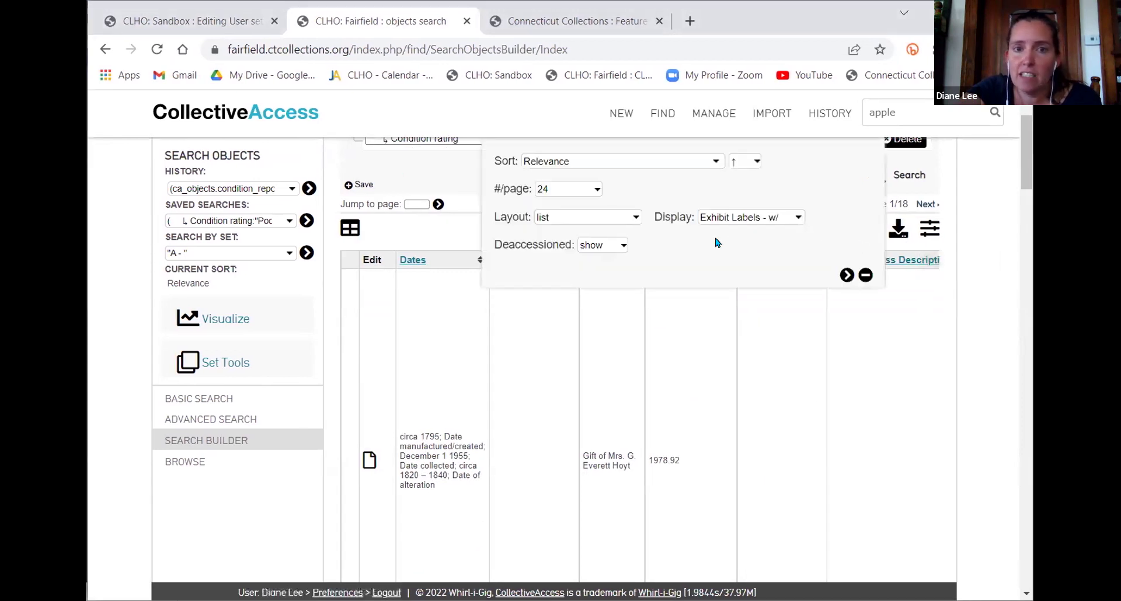
{"action": "left_click", "coordinate": [605, 221]}
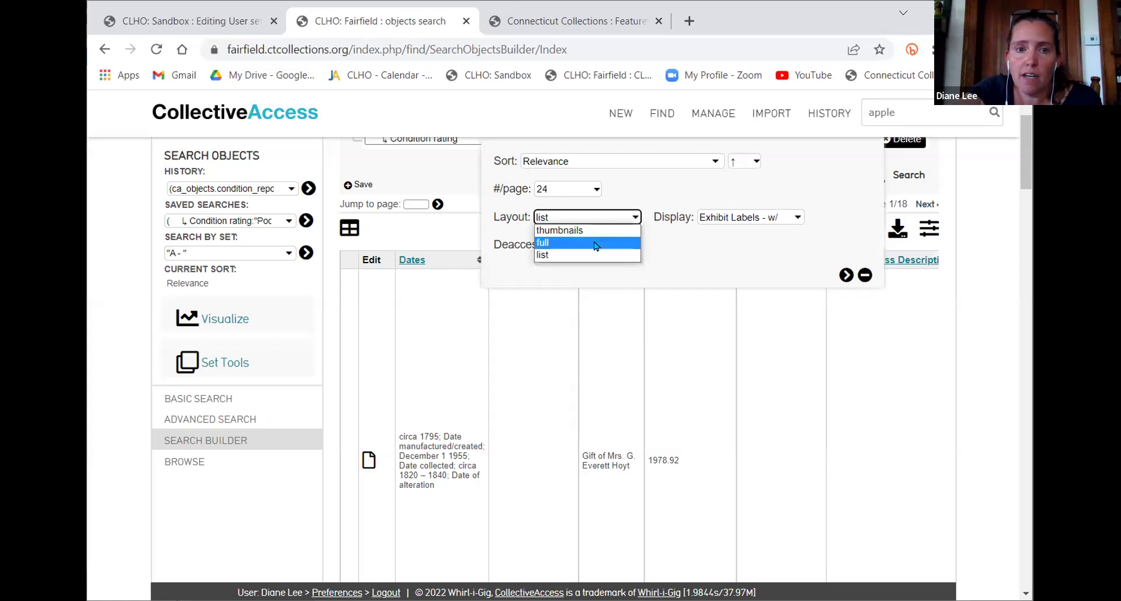
{"action": "left_click", "coordinate": [596, 242]}
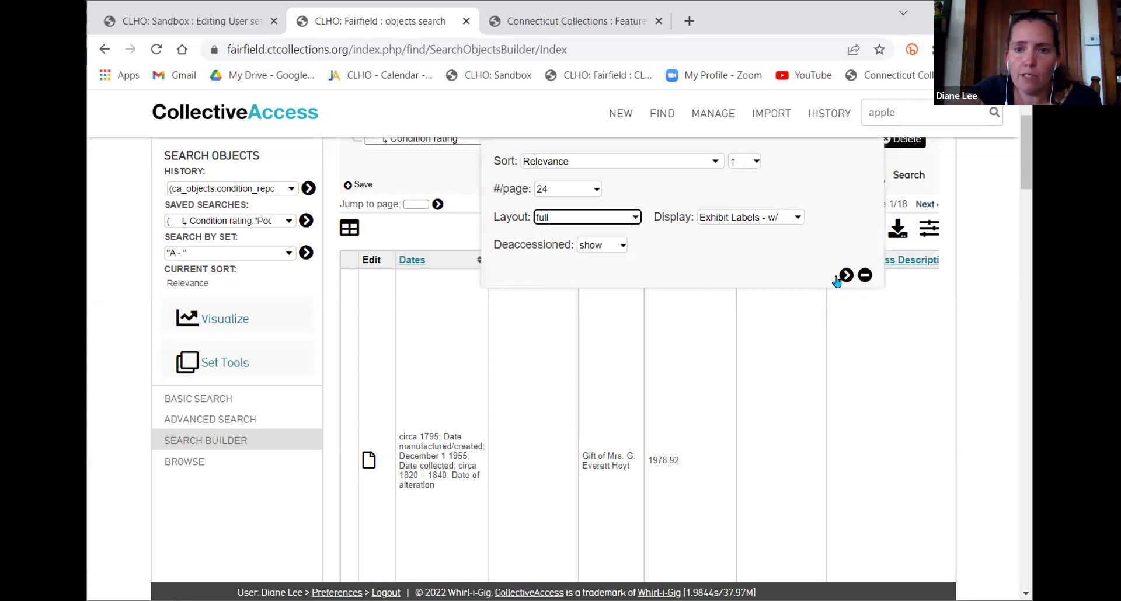
{"action": "left_click", "coordinate": [846, 275]}
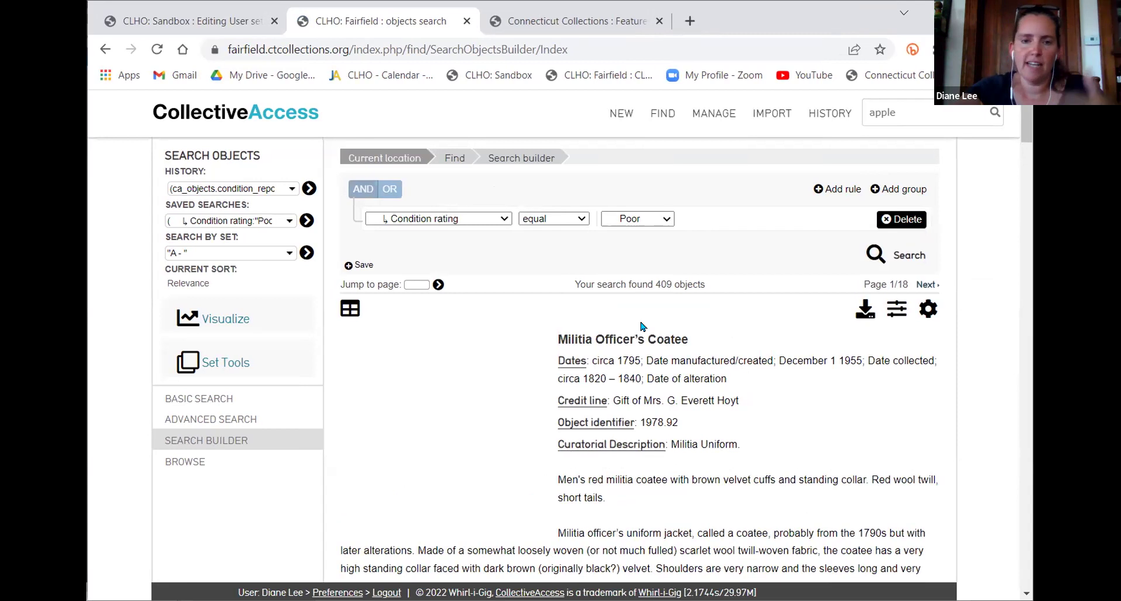
{"action": "scroll", "coordinate": [663, 410], "scroll_direction": "down", "scroll_amount": 5}
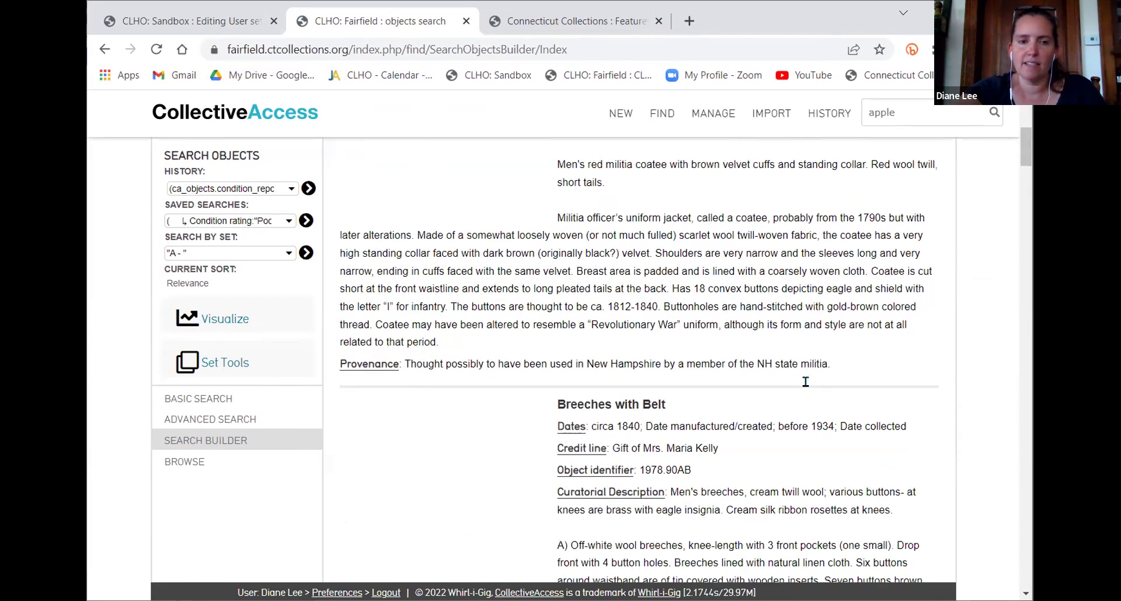
{"action": "scroll", "coordinate": [806, 382], "scroll_direction": "down", "scroll_amount": 1}
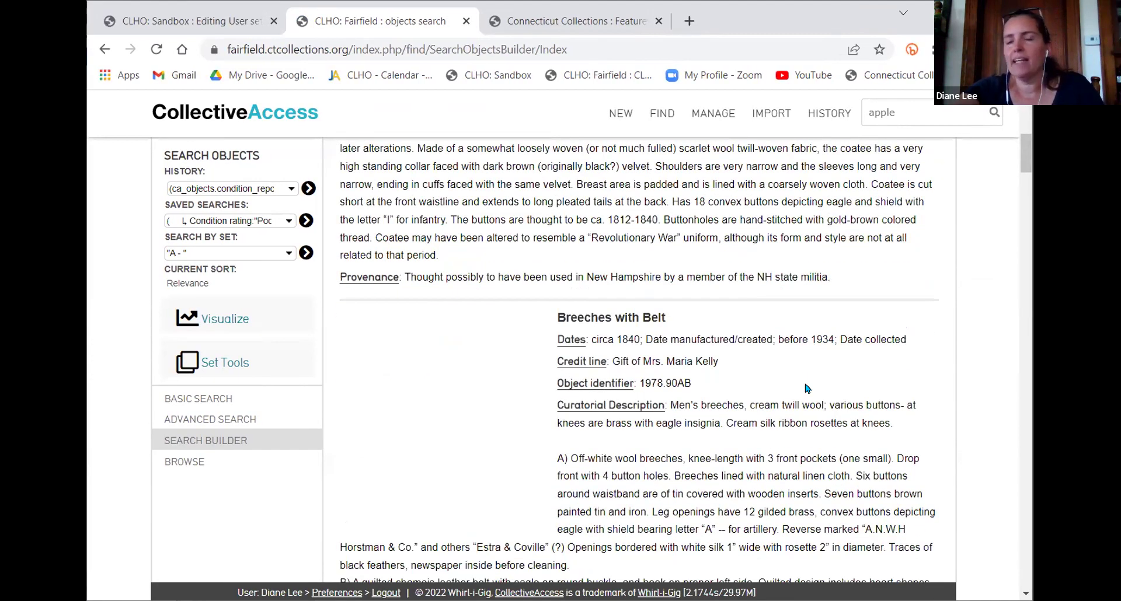
{"action": "scroll", "coordinate": [807, 388], "scroll_direction": "down", "scroll_amount": 3}
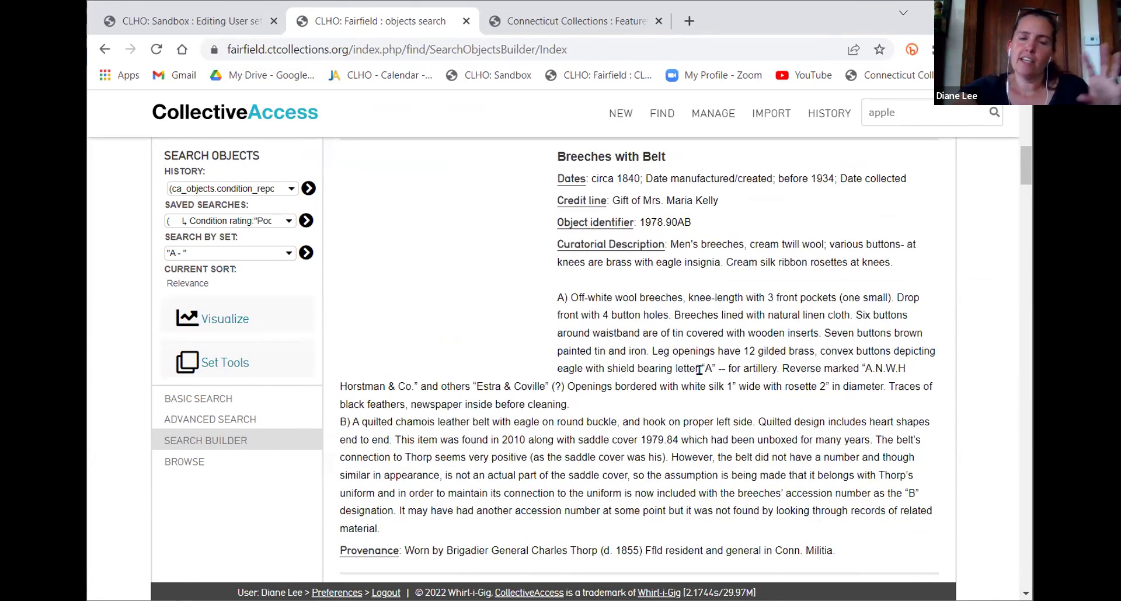
{"action": "scroll", "coordinate": [718, 336], "scroll_direction": "down", "scroll_amount": 1}
{"action": "scroll", "coordinate": [718, 336], "scroll_direction": "up", "scroll_amount": 8}
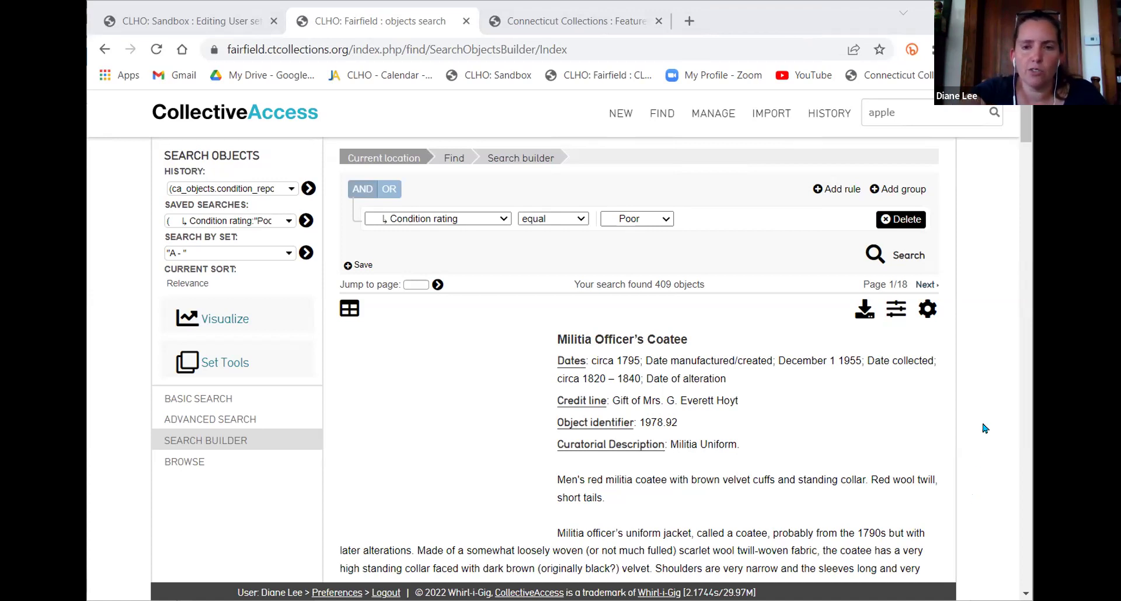
{"action": "scroll", "coordinate": [949, 470], "scroll_direction": "down", "scroll_amount": 1}
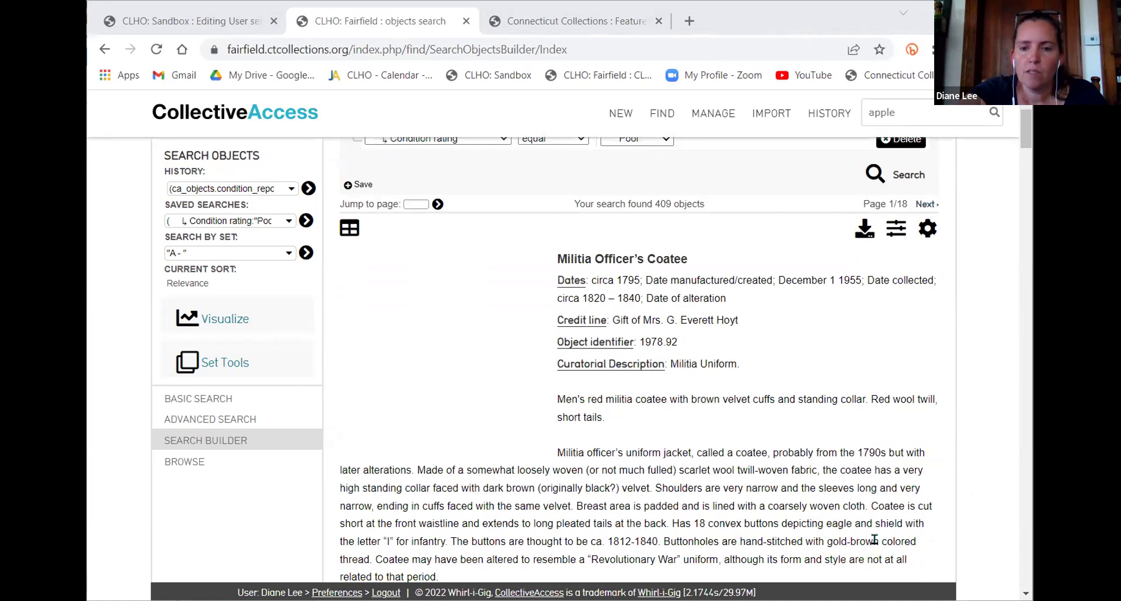